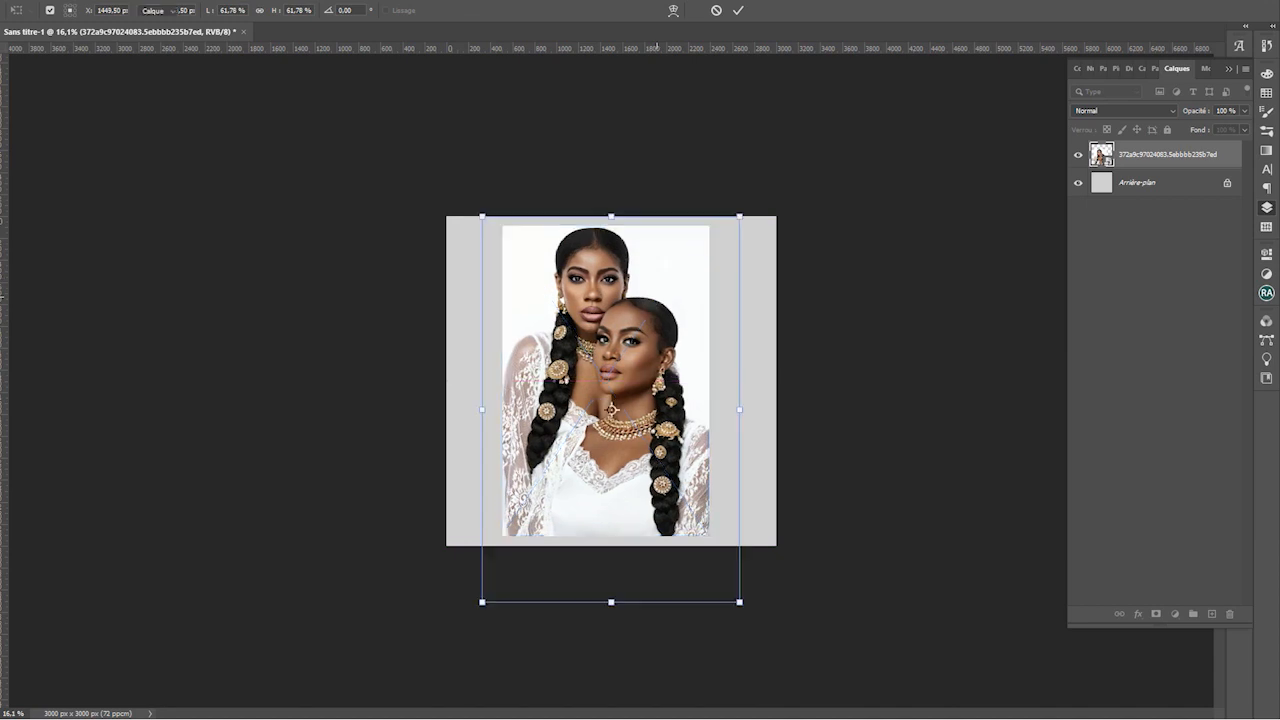
Copy the lace sleeve to its own layer, flipped horizontally and rotated against the braid
key("Return")
scroll(590, 270, "up", 3)
key("m")
left_click_drag(339, 240, 473, 553)
key("ctrl+j")
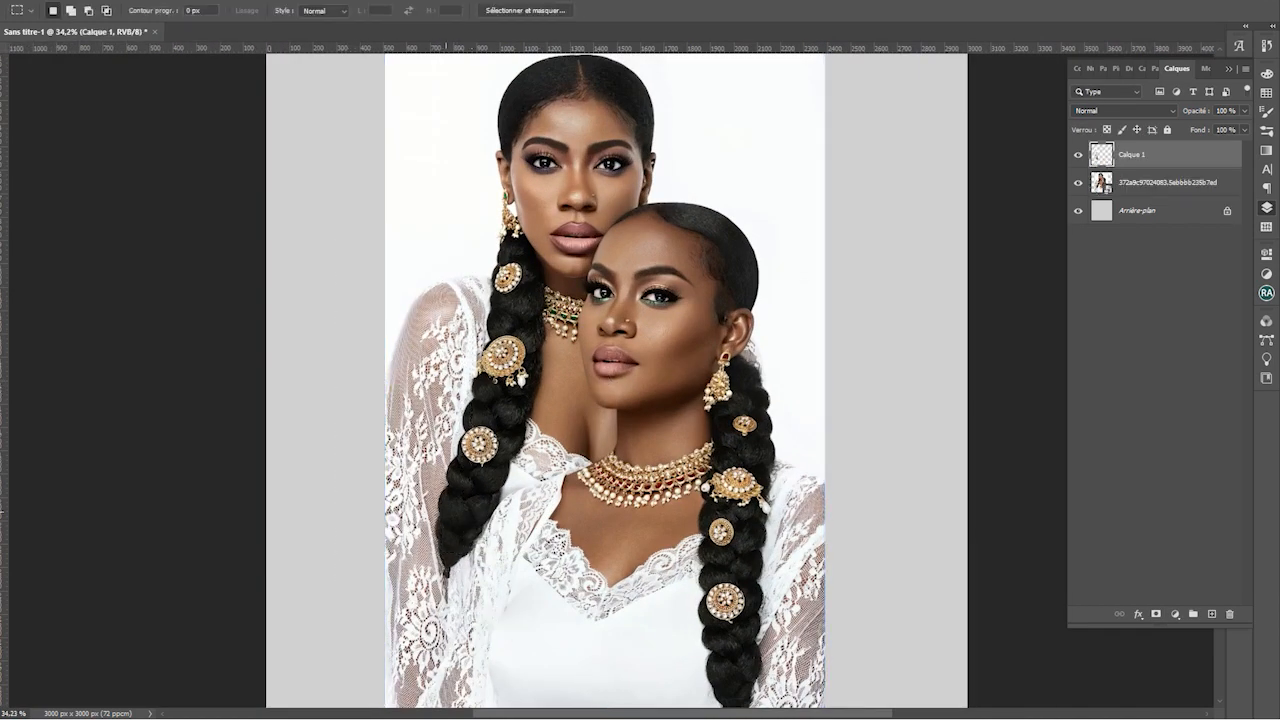
key("ctrl+t")
left_click_drag(386, 397, 822, 542)
mouse_move(751, 494)
left_mouse_down()
mouse_move(731, 500)
mouse_move(754, 548)
mouse_move(768, 470)
mouse_move(755, 482)
left_mouse_up()
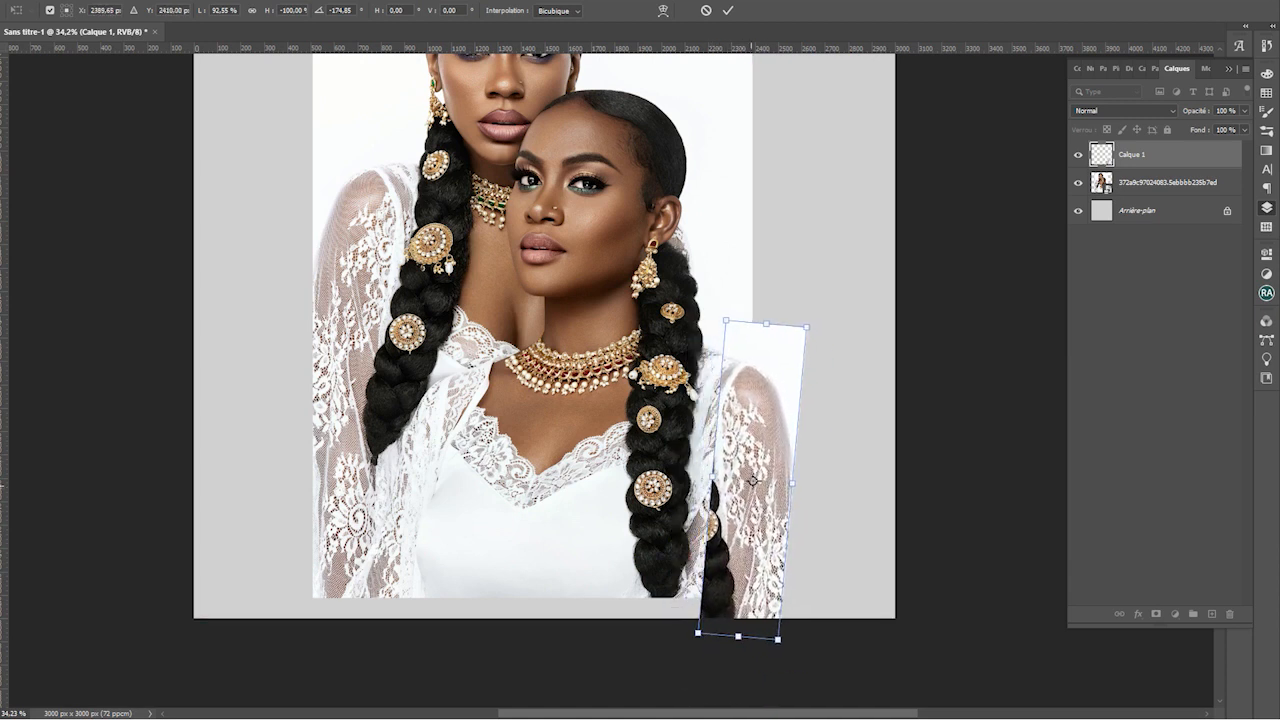
key("Return")
Erase the stray braid from the sleeve copy, enlarging the eraser for the remnants
key("e")
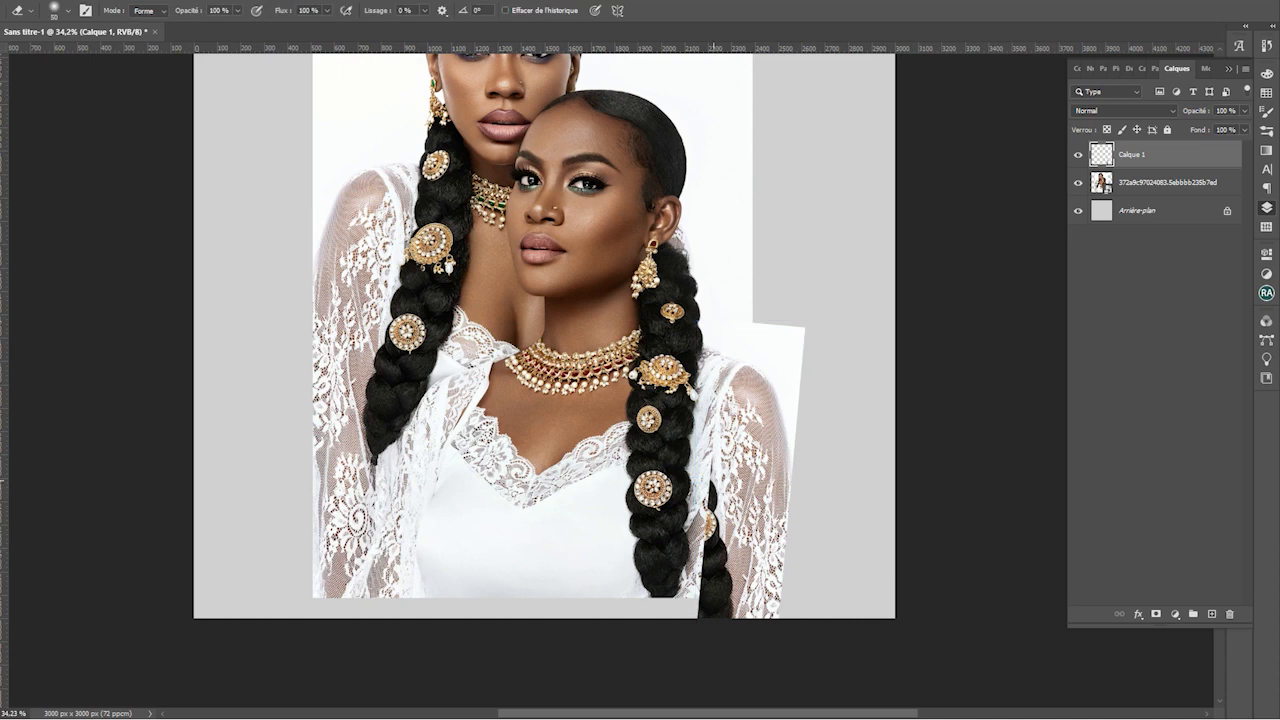
left_click_drag(708, 495, 706, 624)
key("bracketright")
key("bracketright")
left_click_drag(718, 524, 722, 652)
Merge the sleeve copy and the portrait photo into a single layer
key("ctrl+0")
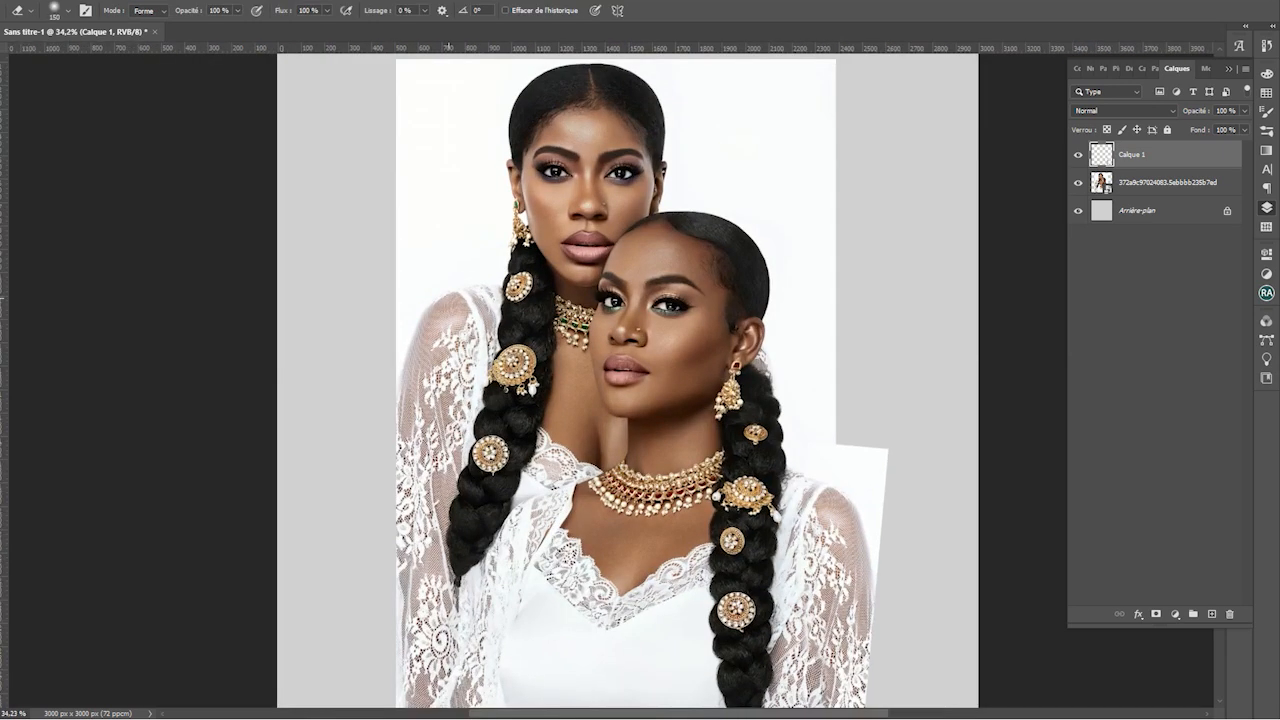
scroll(688, 470, "up", 2)
left_click(1192, 182, "shift")
right_click(1192, 182)
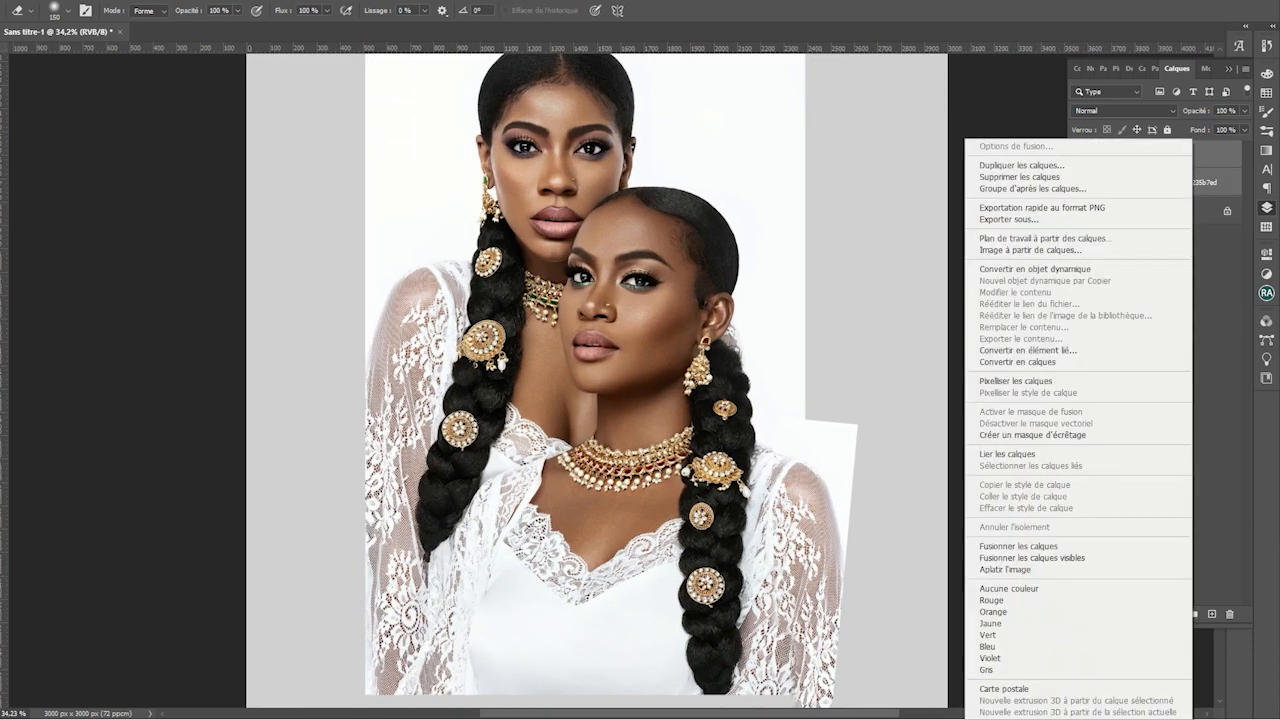
left_click(1075, 549)
scroll(832, 505, "down", 3)
scroll(711, 433, "up", 2)
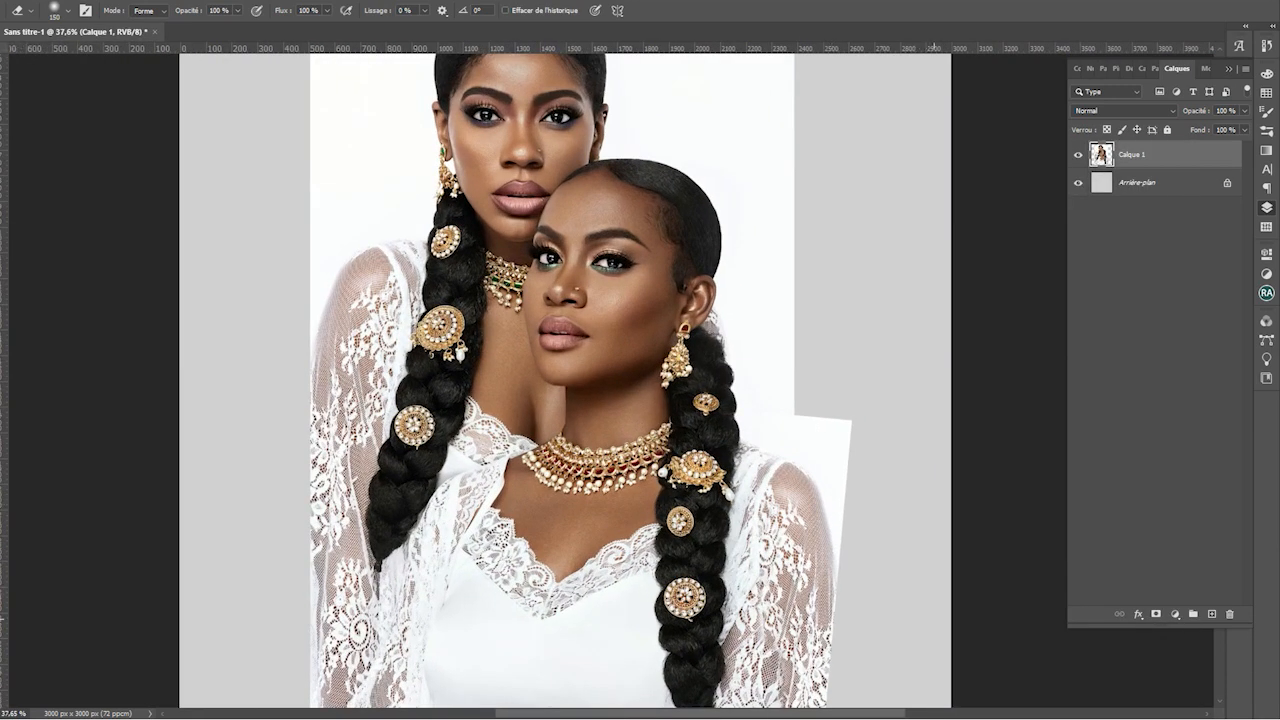
right_click(862, 499)
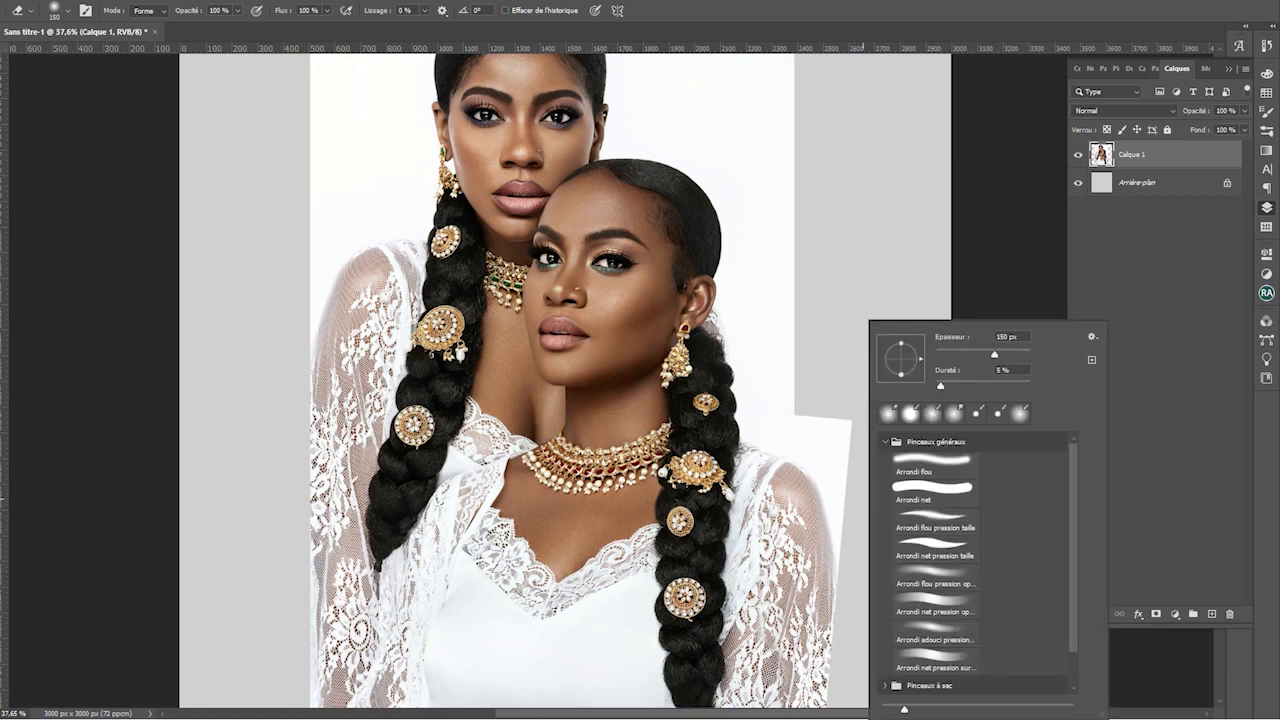
Start a Pen path at the right sleeve's bottom edge, curving up toward the shoulder
key("p")
scroll(641, 540, "up", 5)
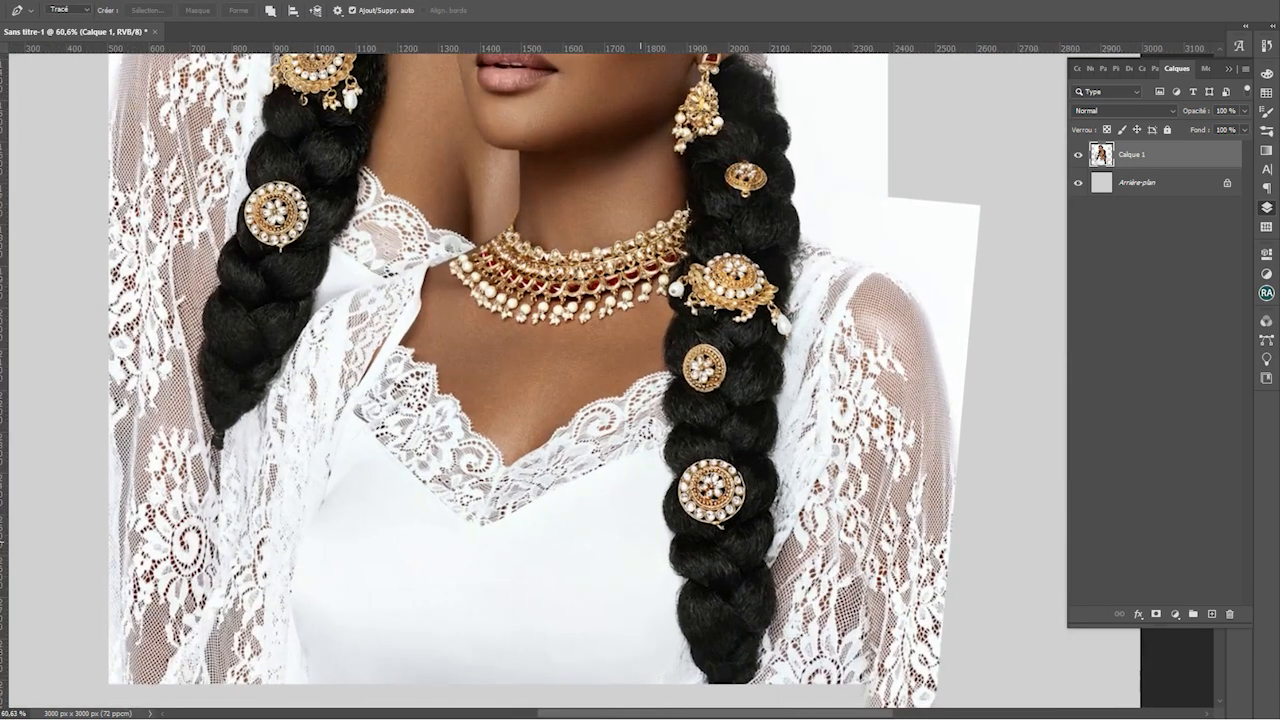
left_click_drag(641, 540, 486, 412)
left_click(792, 562)
left_click_drag(804, 338, 828, 364)
left_click_drag(777, 270, 745, 248)
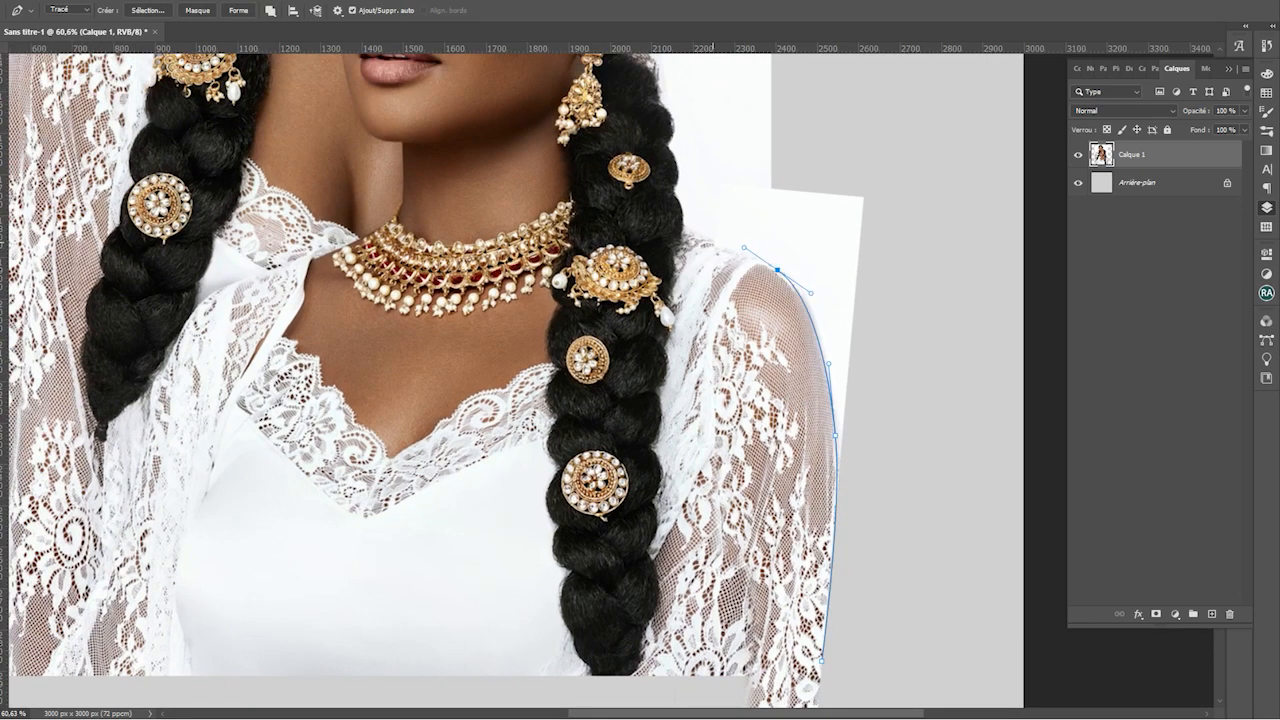
Continue the path up past the ear and along the hair edge to the top of the hair
left_click_drag(685, 156, 706, 459)
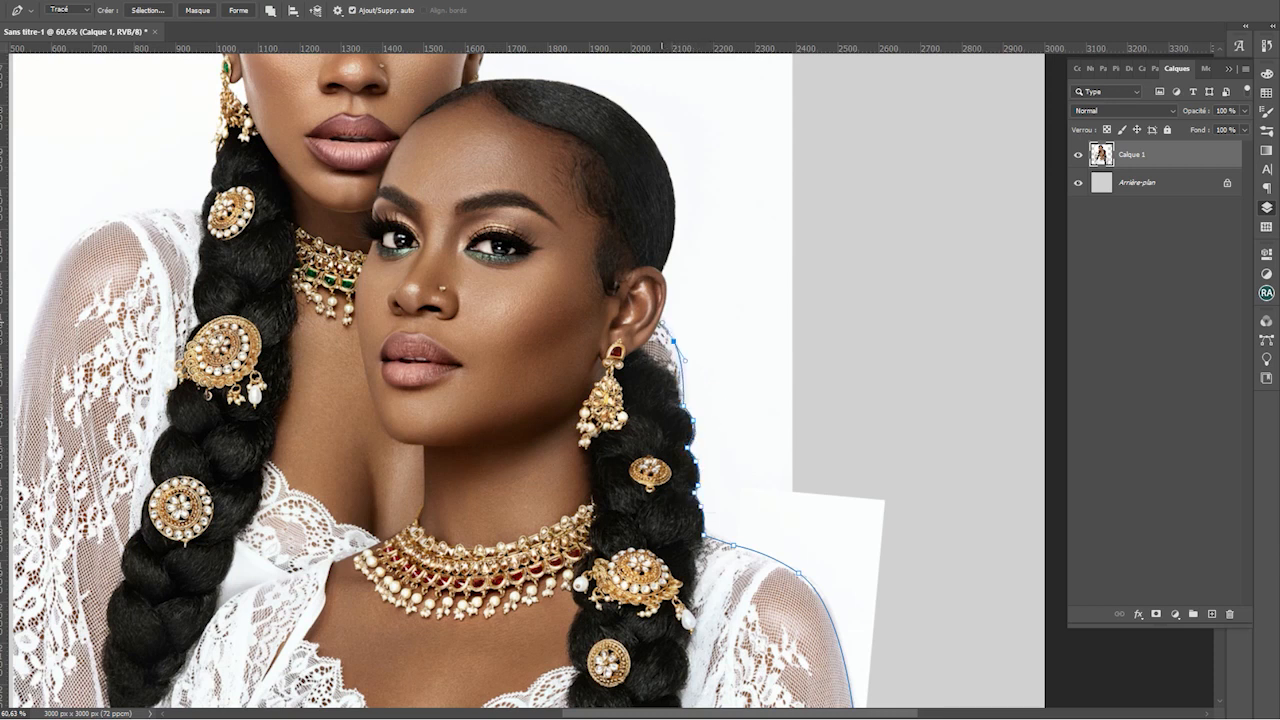
scroll(669, 305, "up", 3)
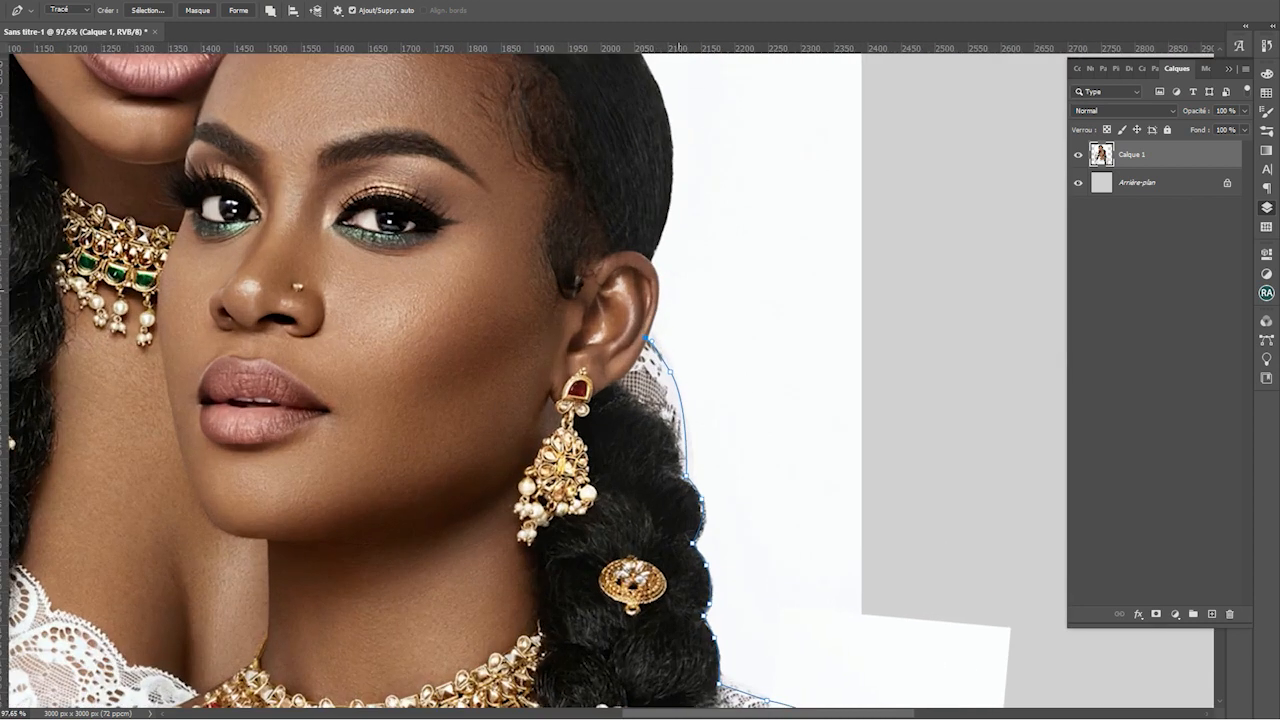
left_click(651, 260)
left_click_drag(651, 260, 668, 455)
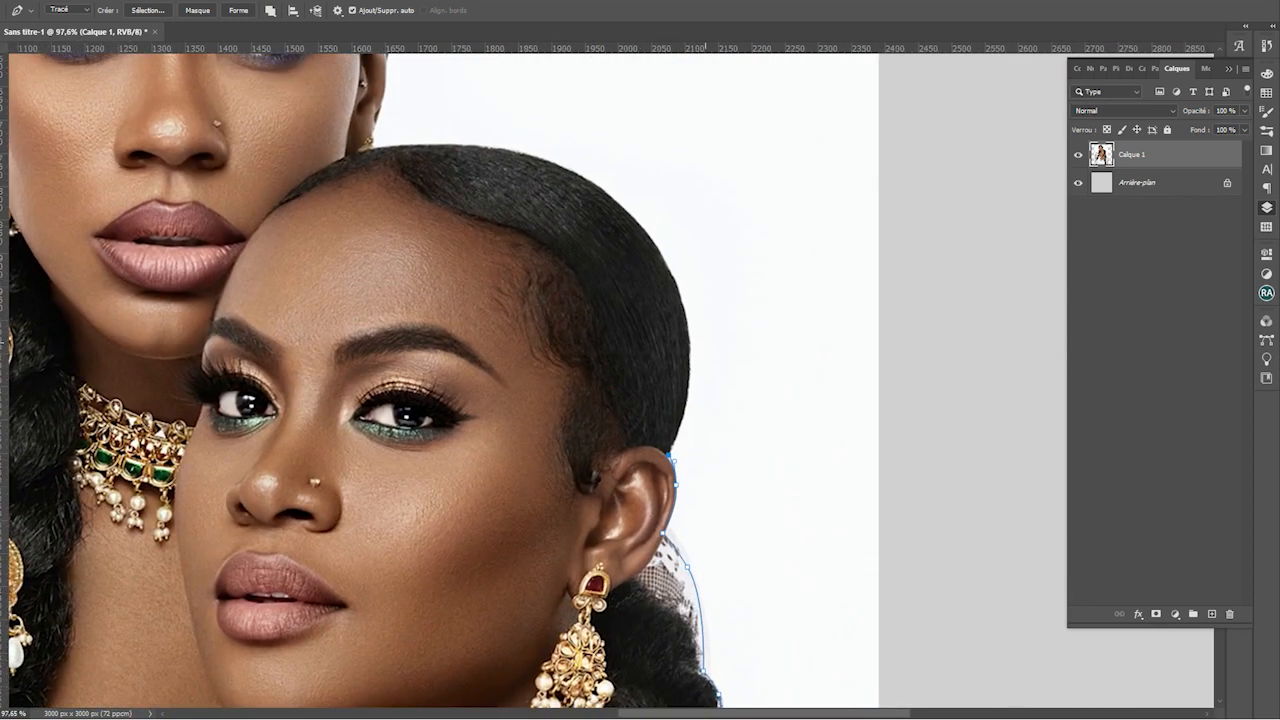
left_click_drag(688, 325, 680, 266)
left_click_drag(591, 181, 557, 160)
left_click_drag(453, 146, 423, 145)
scroll(190, 228, "down", 3)
scroll(283, 131, "up", 9)
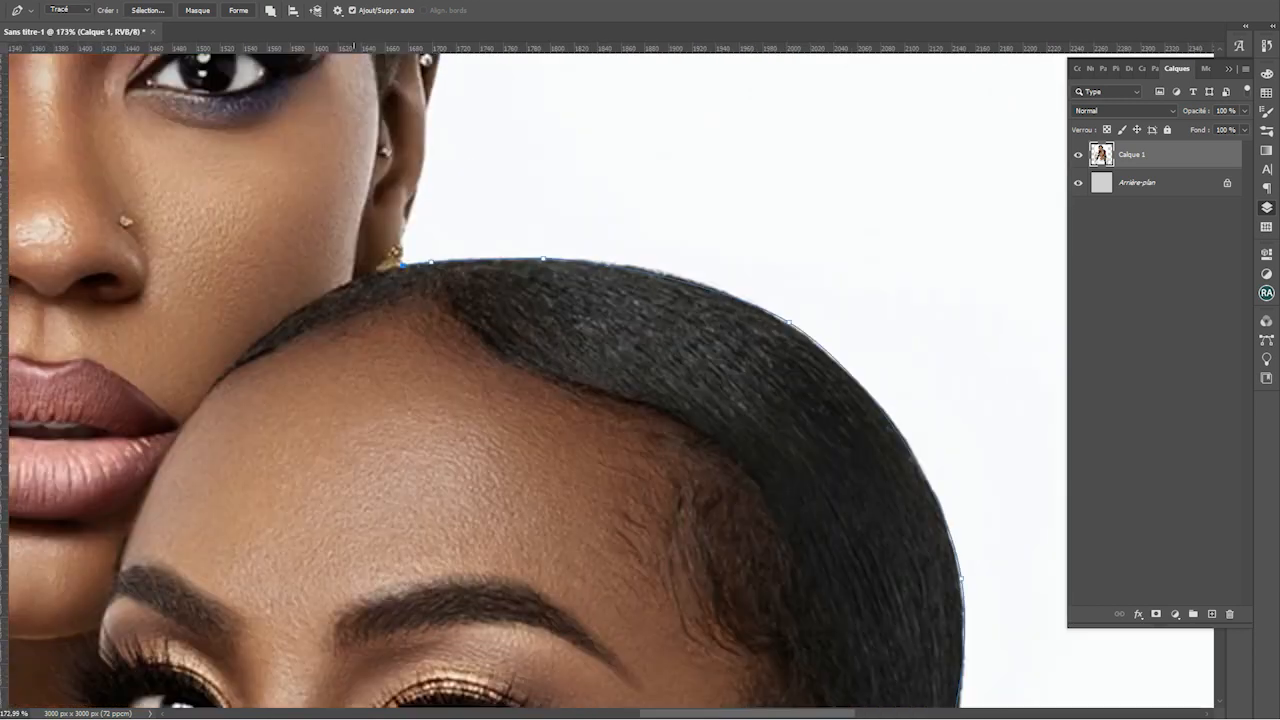
Carry the path over the first woman's ear and head, then down the left hair edge
left_click_drag(296, 176, 404, 301)
left_click_drag(498, 378, 570, 522)
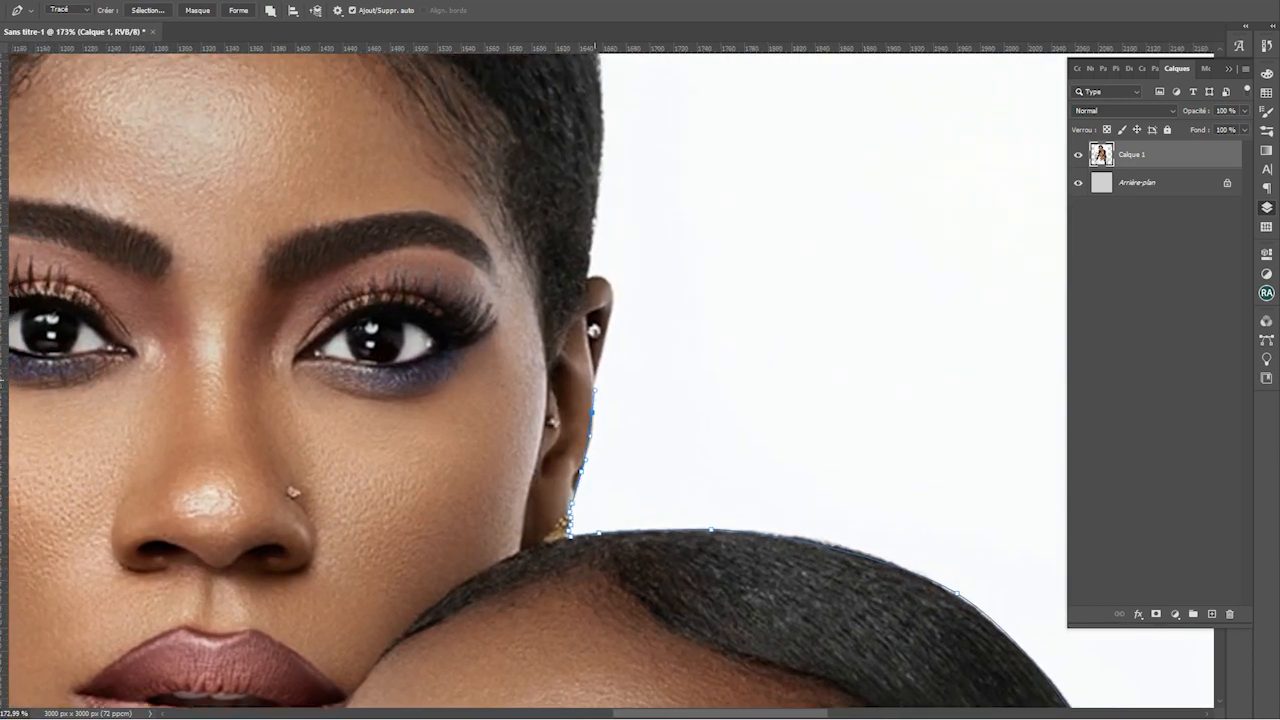
left_click_drag(594, 381, 596, 372)
left_click_drag(596, 372, 622, 381)
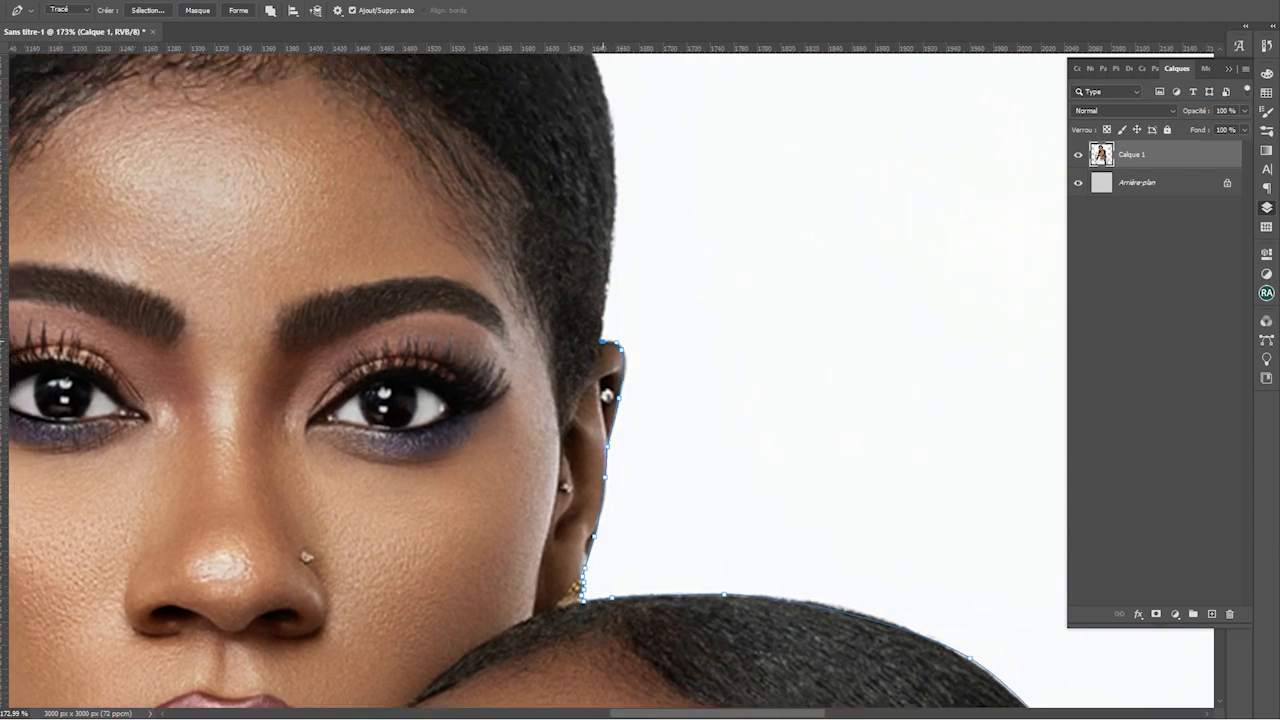
left_click_drag(620, 292, 741, 396)
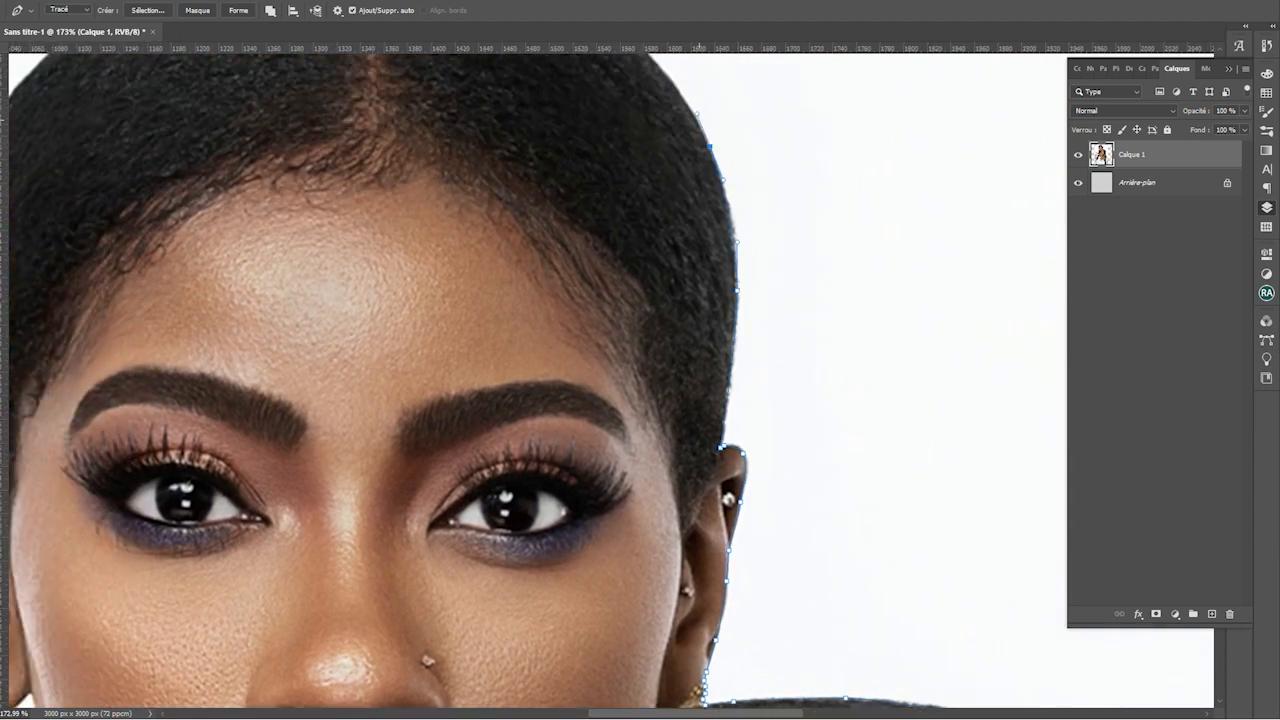
left_click_drag(696, 110, 821, 265)
left_click_drag(705, 160, 640, 127)
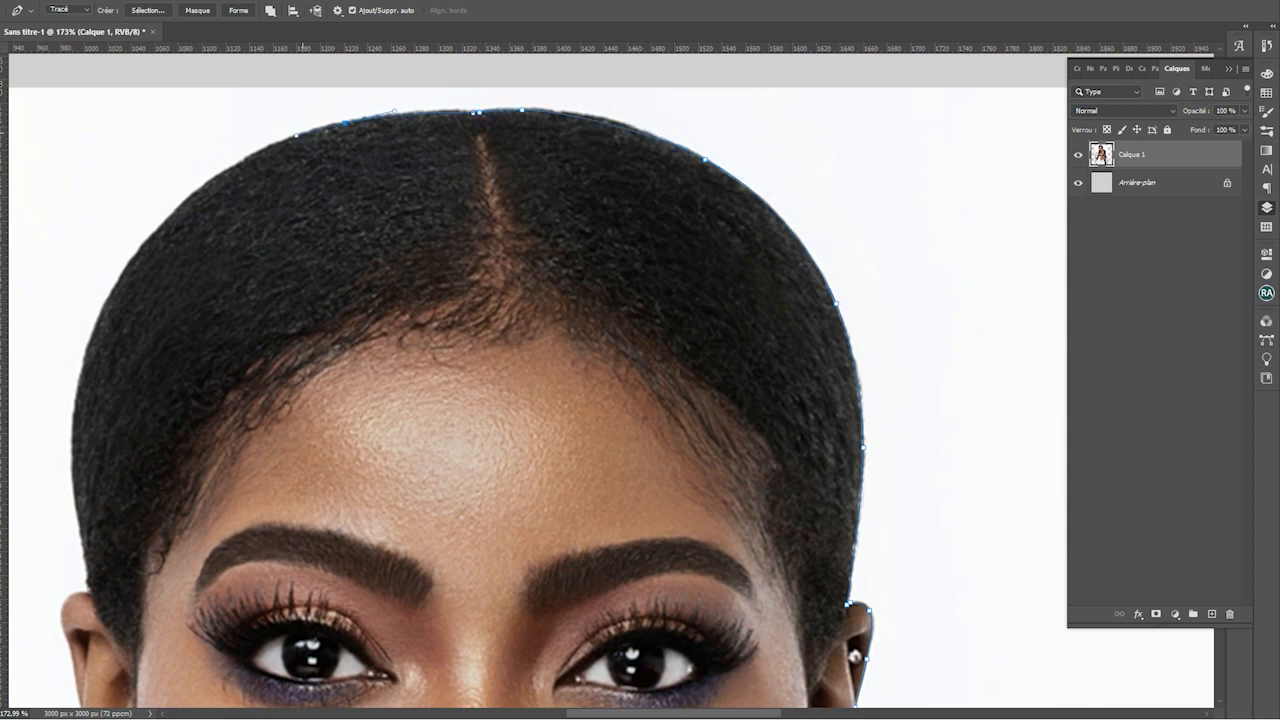
left_click_drag(296, 135, 292, 137)
left_click_drag(292, 137, 636, 119)
left_click_drag(517, 195, 468, 246)
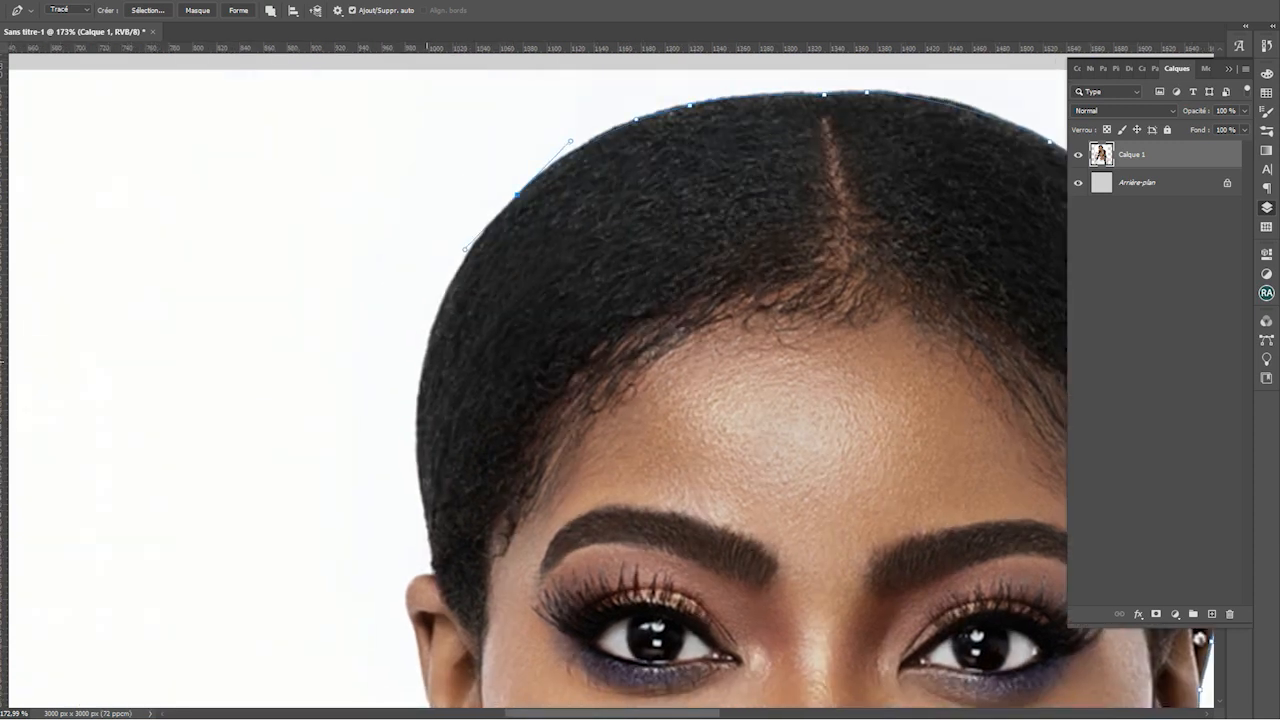
left_click_drag(422, 368, 410, 428)
left_click(436, 570)
Extend the path past the ear and earring and down the braid edge
left_click_drag(415, 577, 408, 585)
left_click_drag(407, 608, 432, 352)
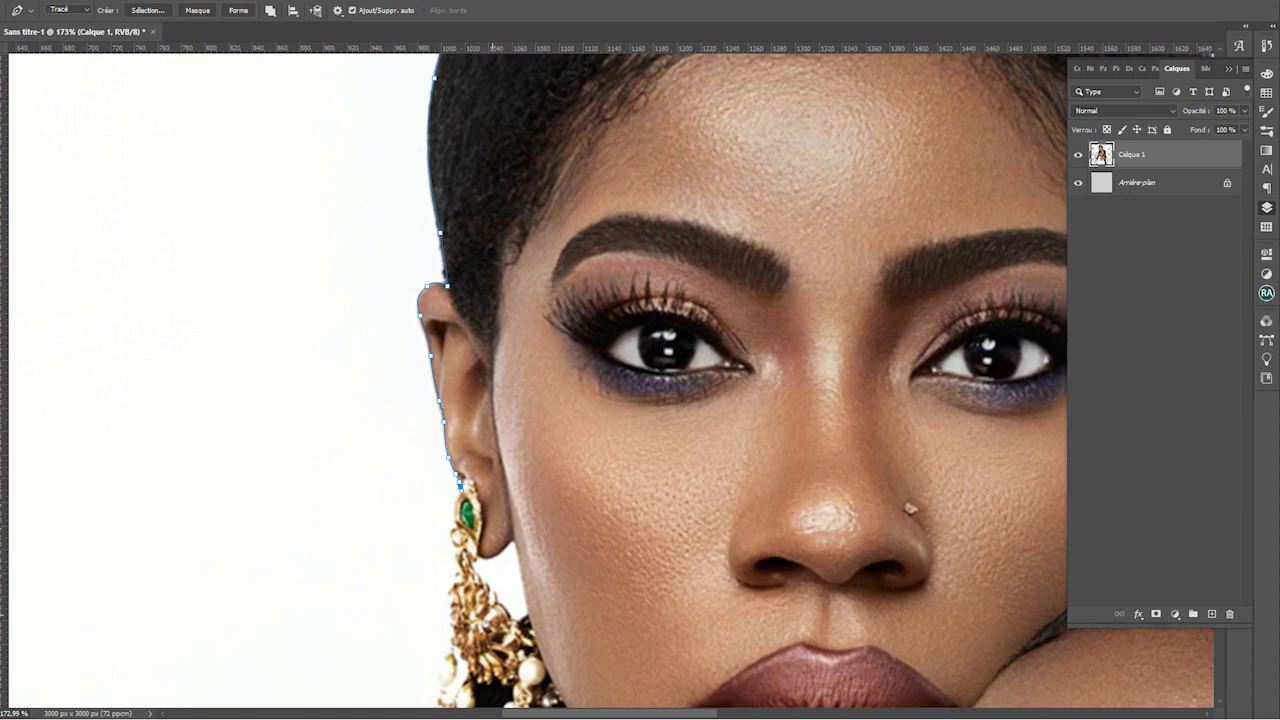
scroll(530, 446, "down", 13)
scroll(530, 455, "up", 17)
left_click_drag(533, 462, 606, 327)
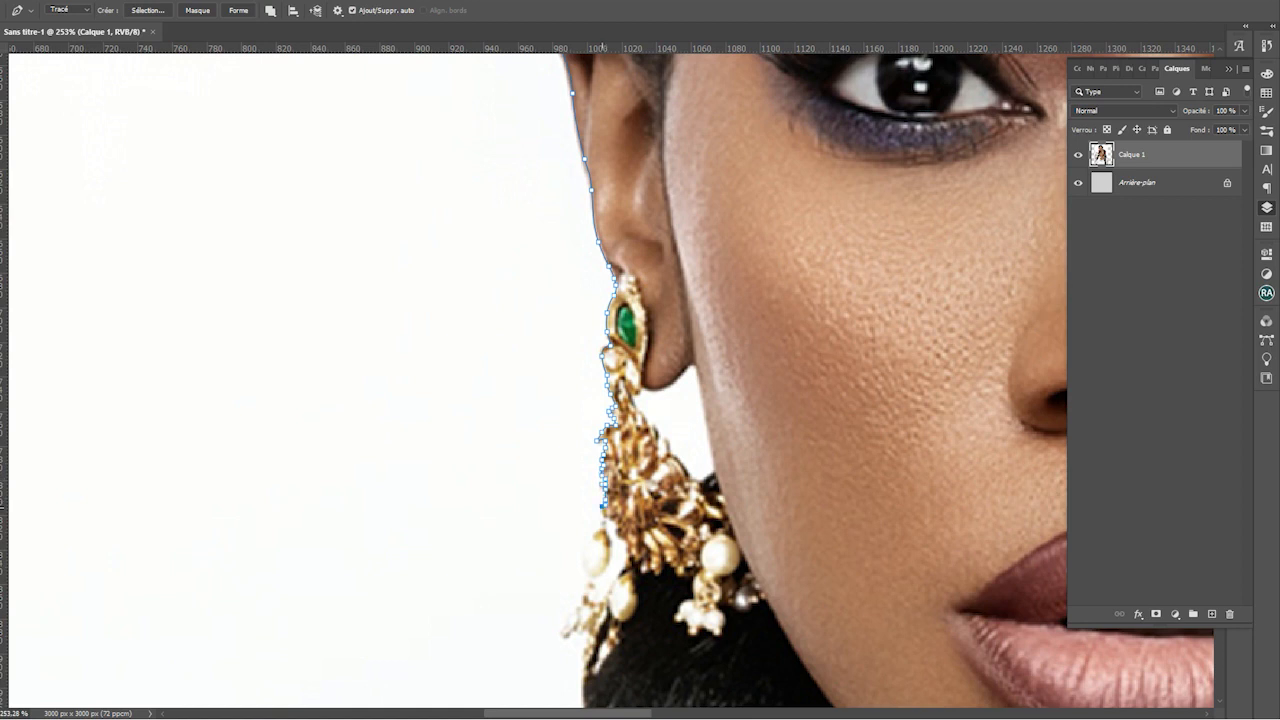
left_click_drag(683, 571, 719, 383)
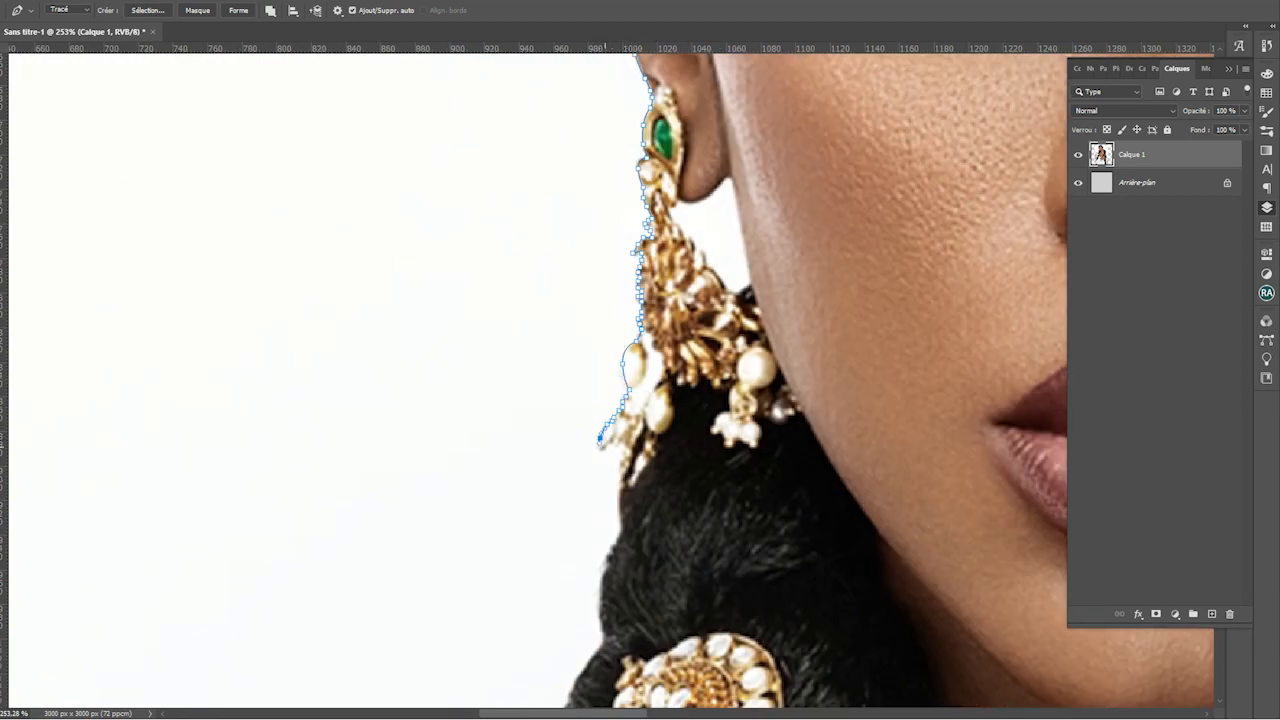
left_click_drag(627, 455, 707, 160)
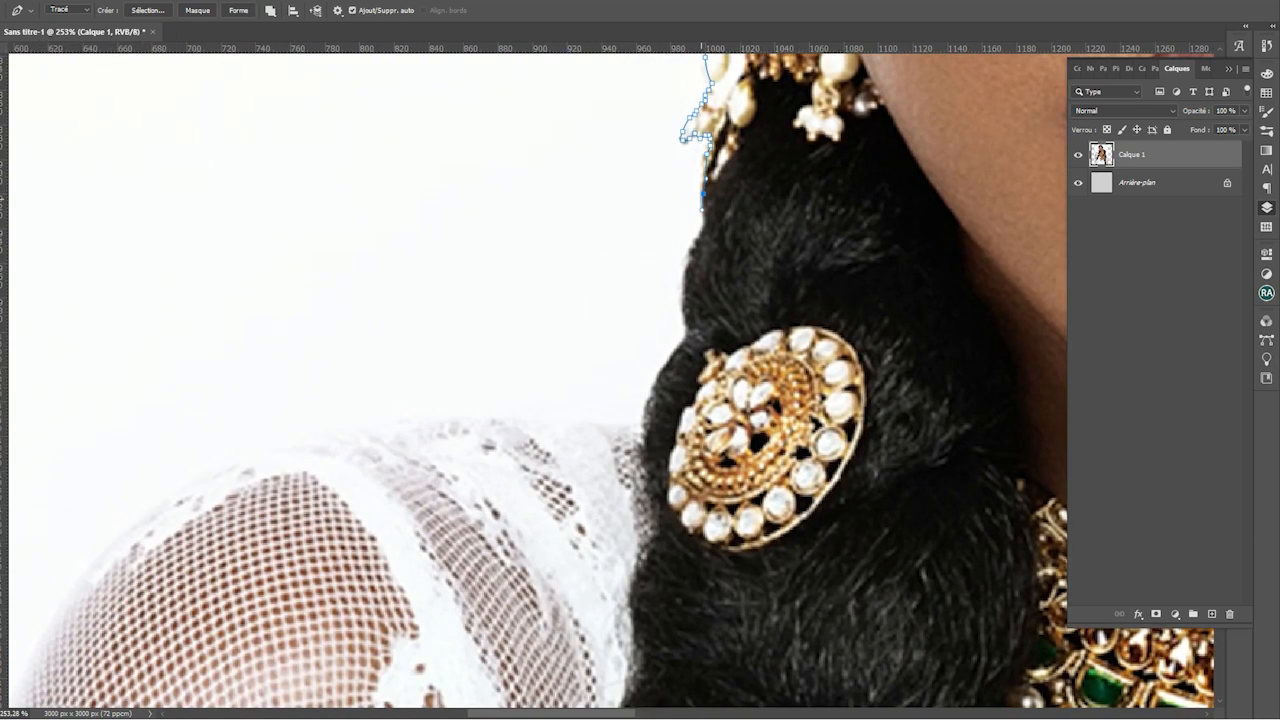
left_click_drag(687, 331, 685, 341)
left_click_drag(653, 381, 663, 347)
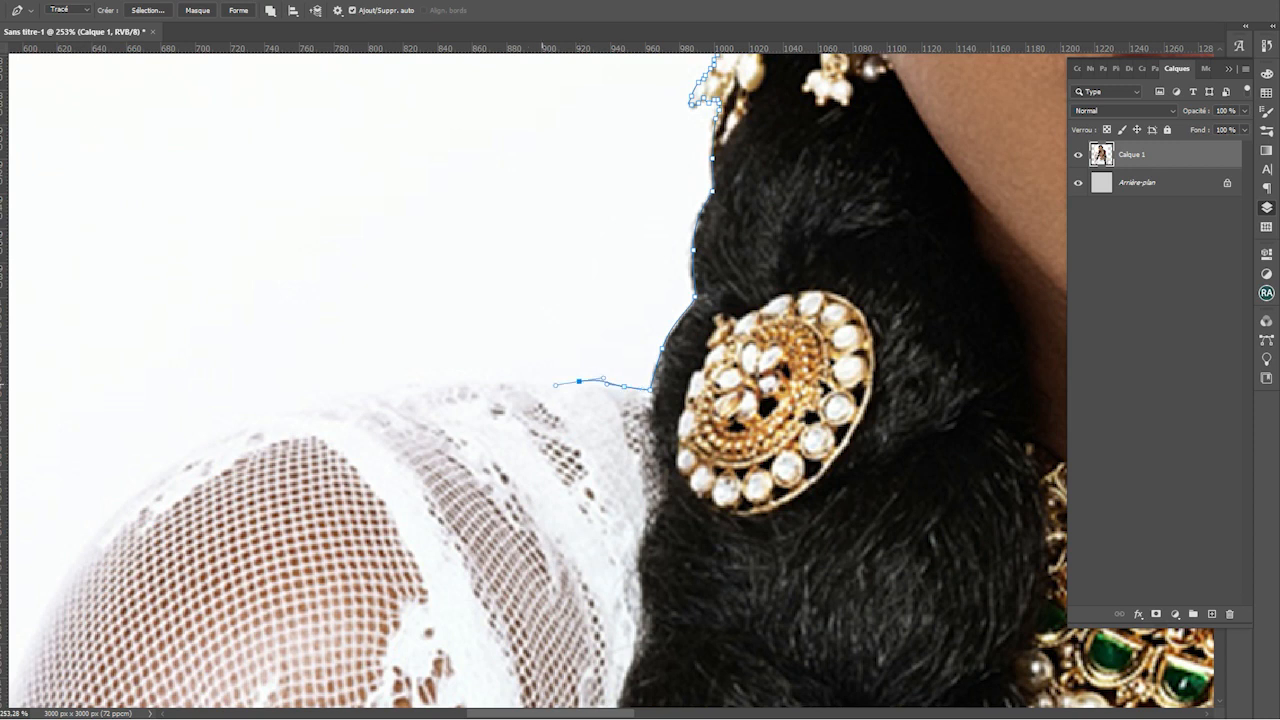
Trace the path over the left shoulder and down the lace sleeve
left_click_drag(485, 385, 685, 255)
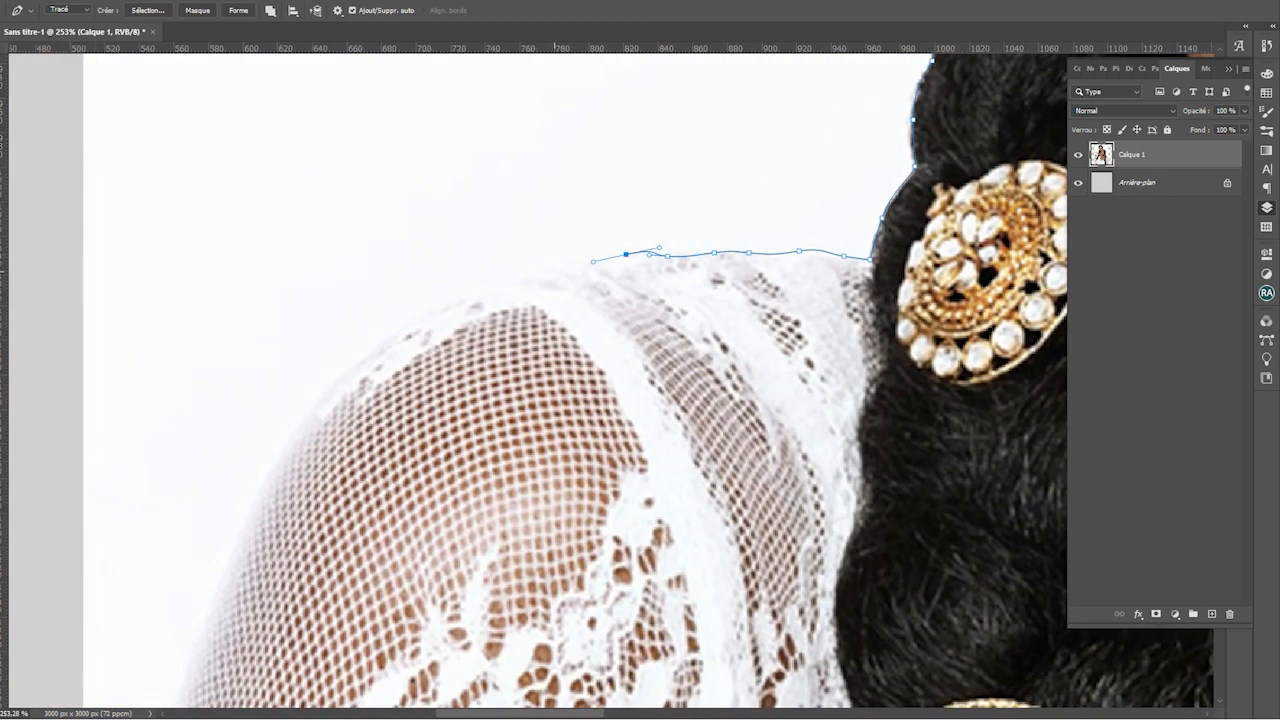
left_click_drag(474, 288, 470, 290)
left_click_drag(470, 290, 565, 175)
left_click_drag(430, 268, 476, 146)
left_click_drag(406, 291, 363, 403)
left_click_drag(321, 531, 280, 664)
left_click_drag(300, 649, 396, 387)
left_click(360, 472)
Fit the document in view and close the path through the bottom-left and bottom-right corners
scroll(356, 498, "down", 6)
left_click_drag(356, 500, 360, 270)
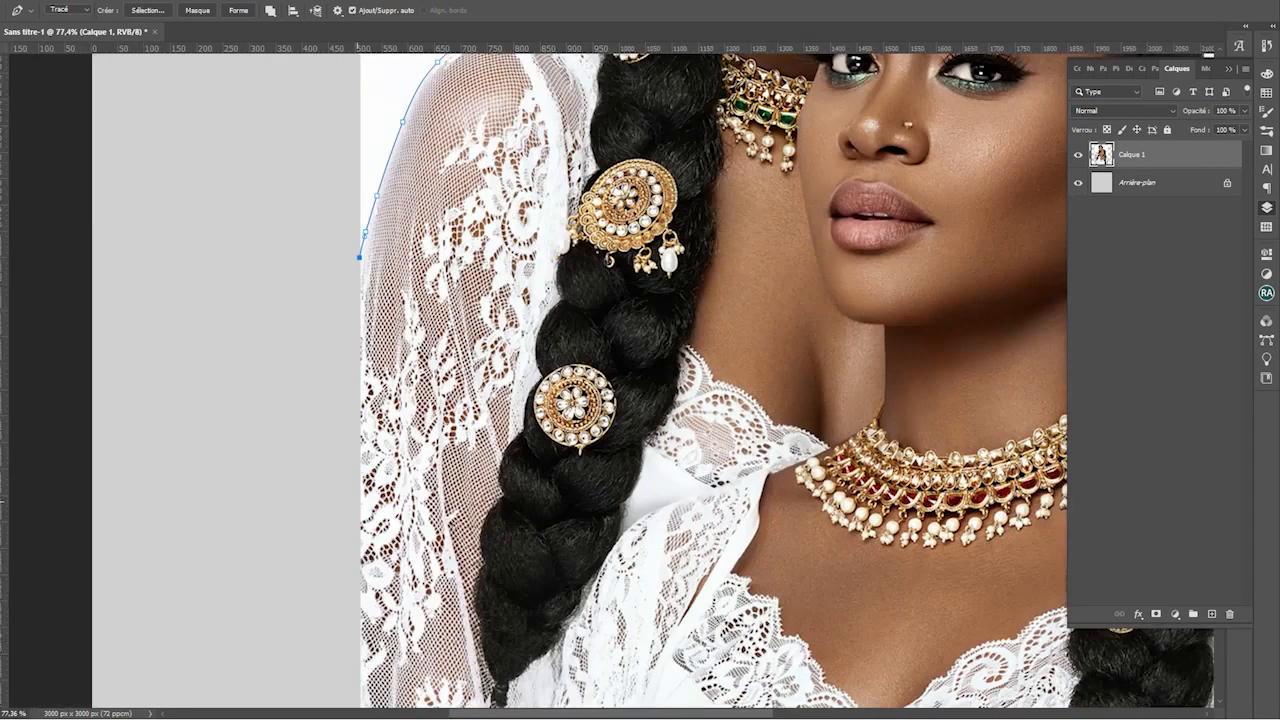
key("ctrl+0")
left_click(416, 650)
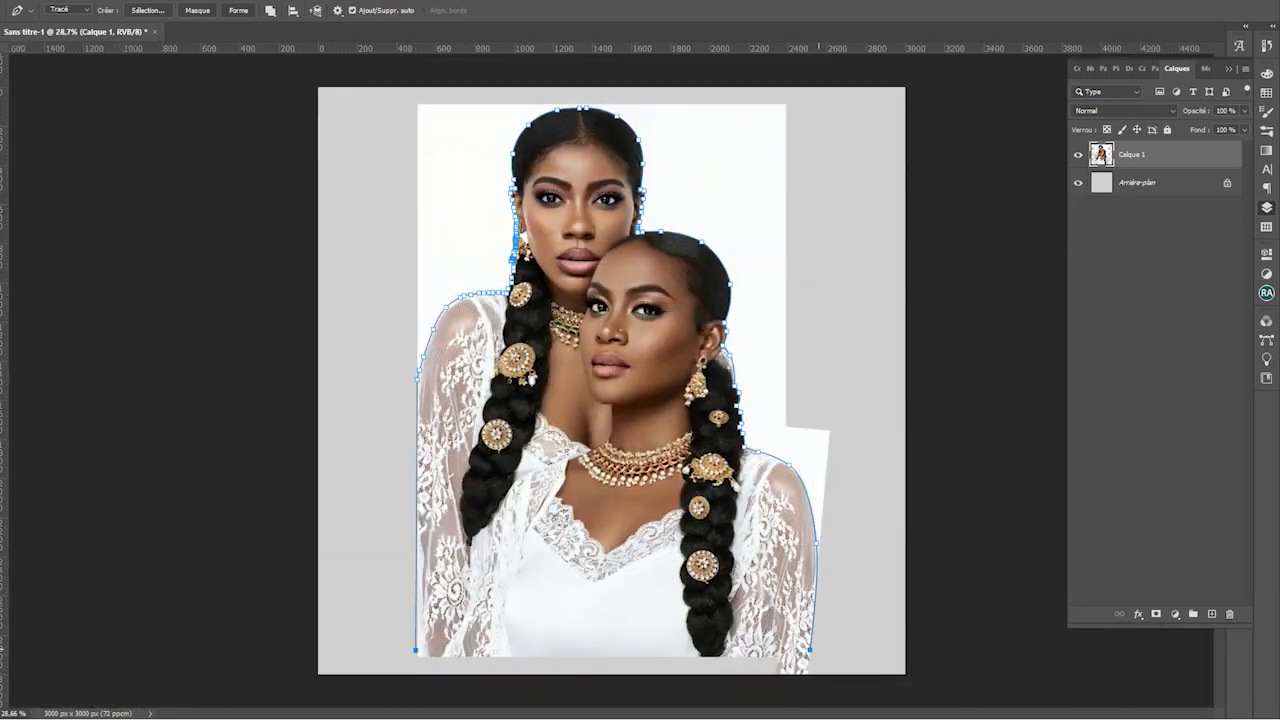
left_click(810, 650)
scroll(385, 403, "up", 6)
scroll(517, 369, "down", 6)
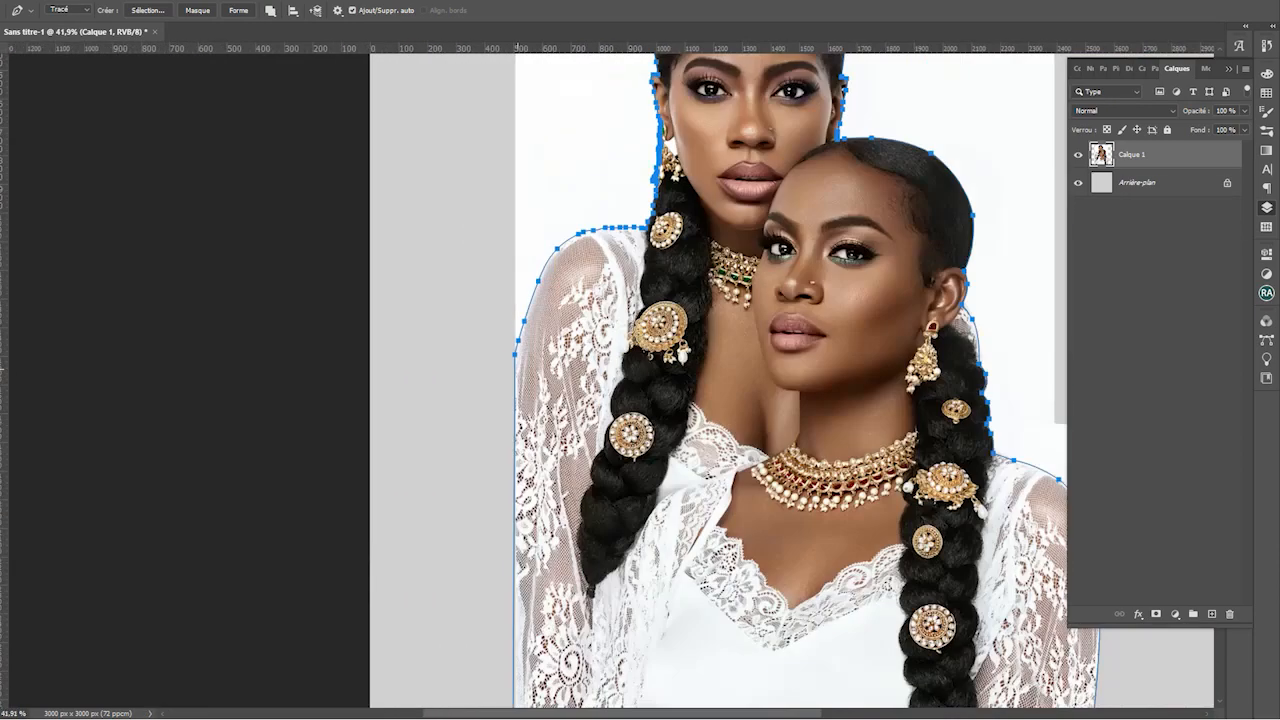
Turn the path into a selection, copy the women to a new layer, and hide the original photo layer
right_click(546, 292)
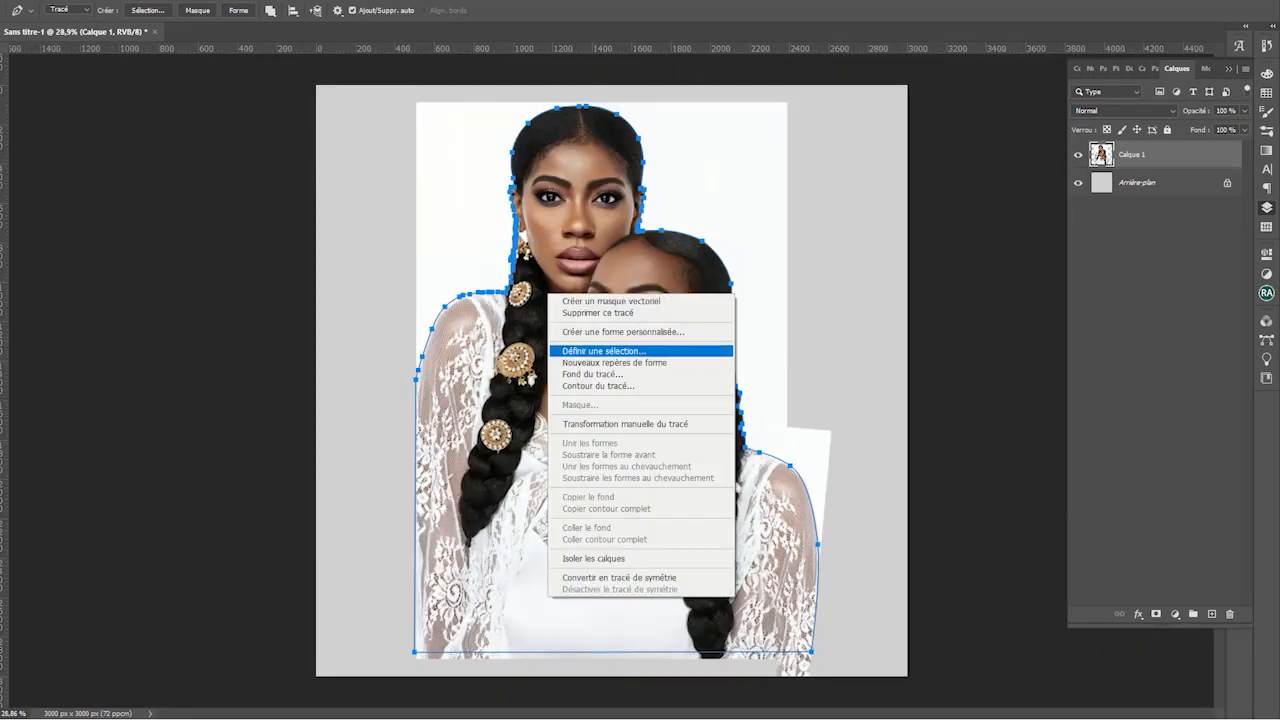
left_click(600, 352)
key("Return")
key("ctrl+j")
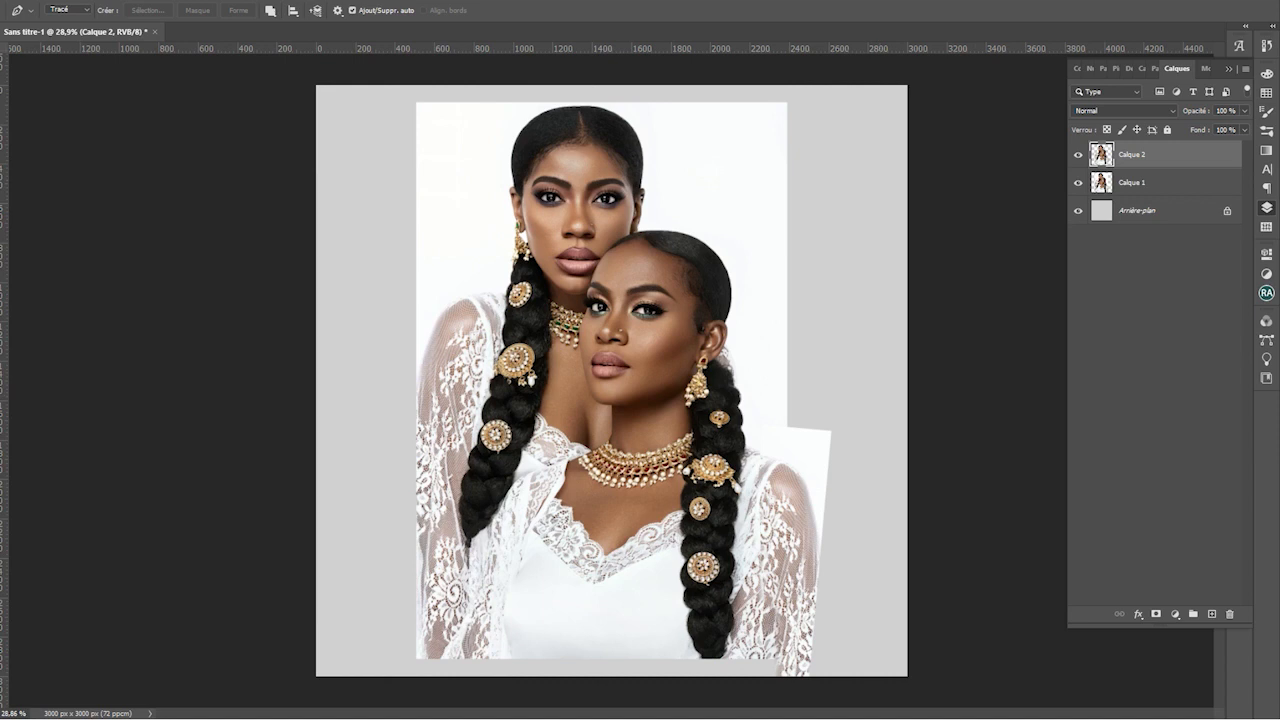
left_click(1078, 182)
Drag the women's layer to the canvas's left edge and deselect it
key("v")
scroll(790, 328, "down", 1)
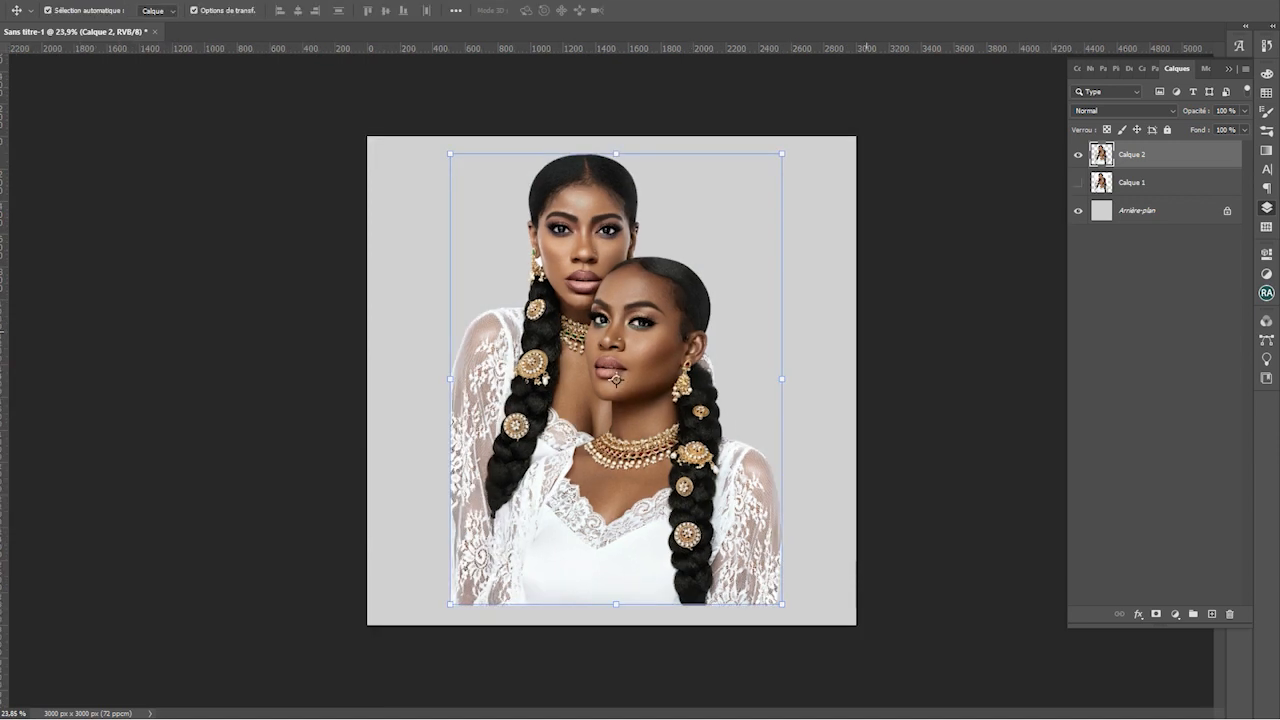
left_click_drag(695, 298, 613, 298)
left_click(746, 276)
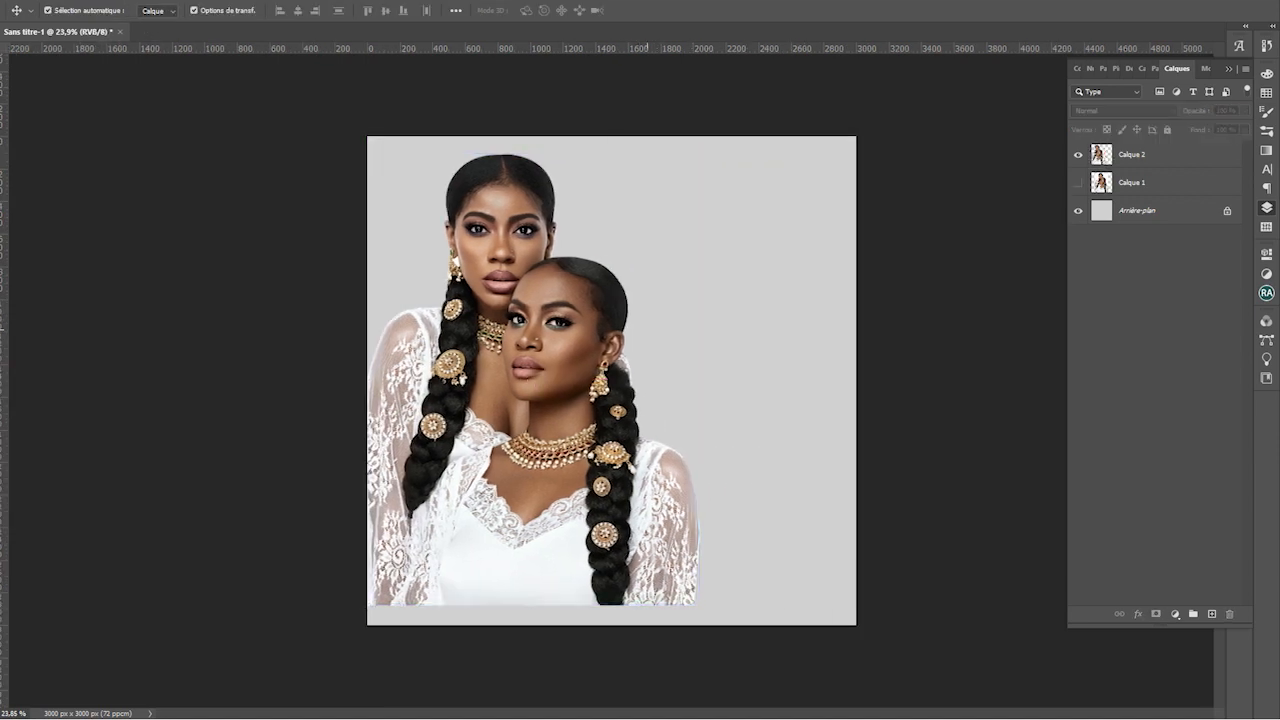
scroll(611, 381, "up", 1)
key("super")
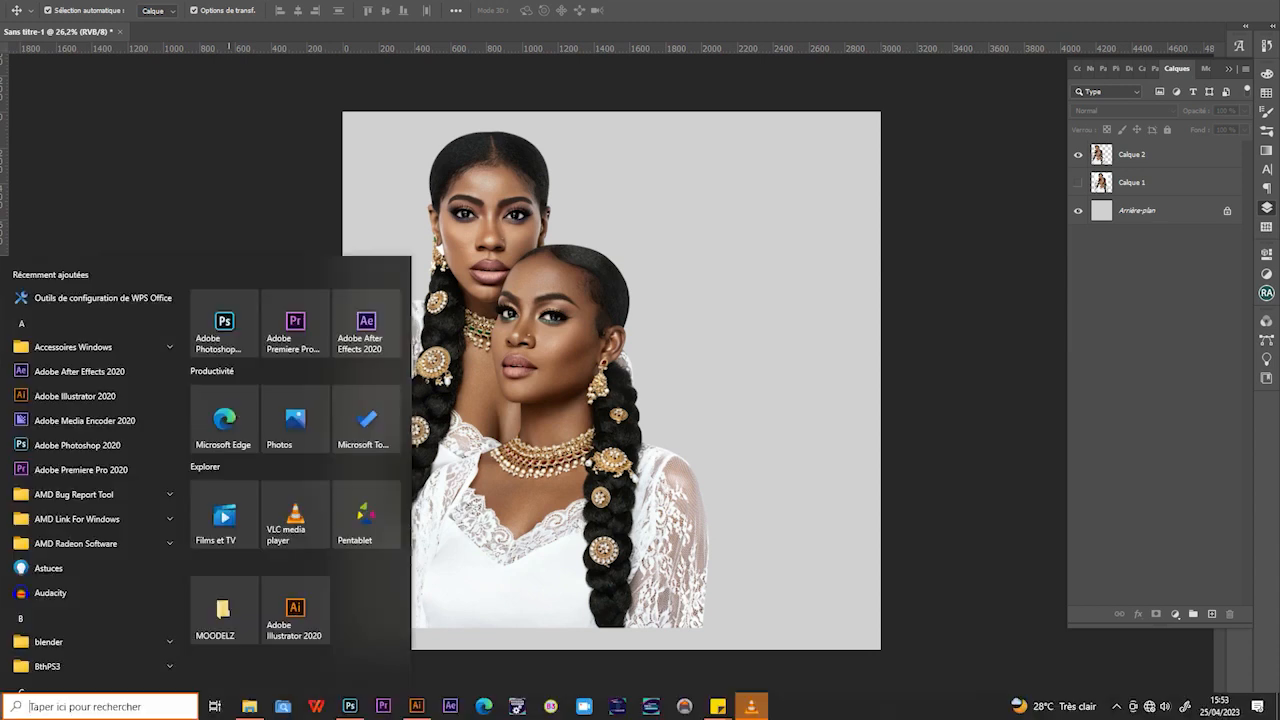
Open File Explorer, search 'palace' and open the palace background folder
left_click(517, 705)
scroll(555, 383, "down", 1)
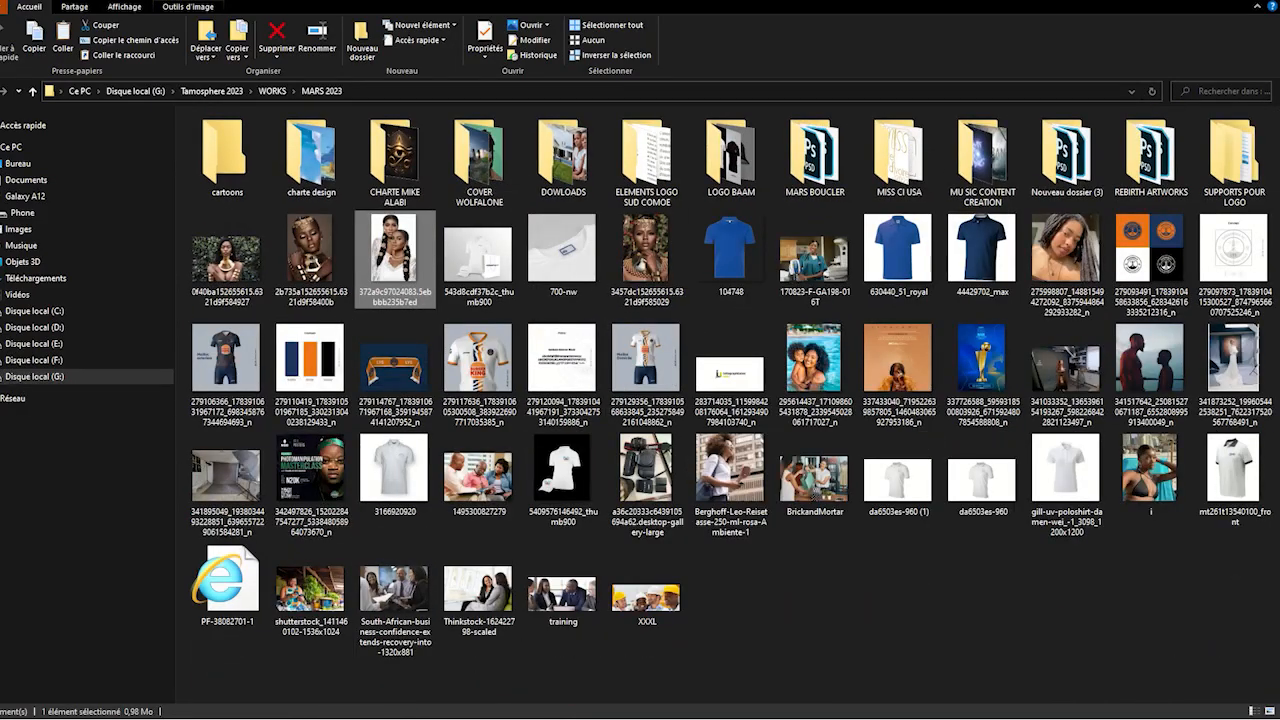
left_click_drag(801, 3, 649, 91)
key("alt")
key("super")
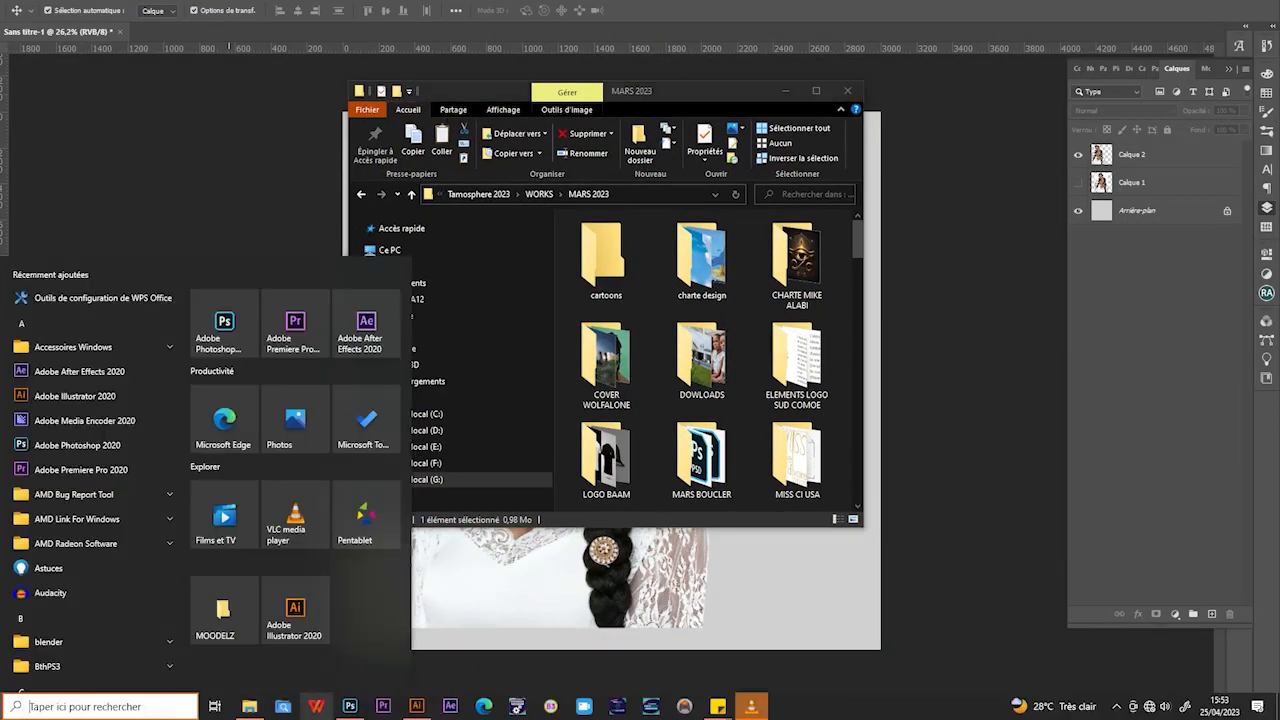
key("super")
key("ctrl")
key("ctrl")
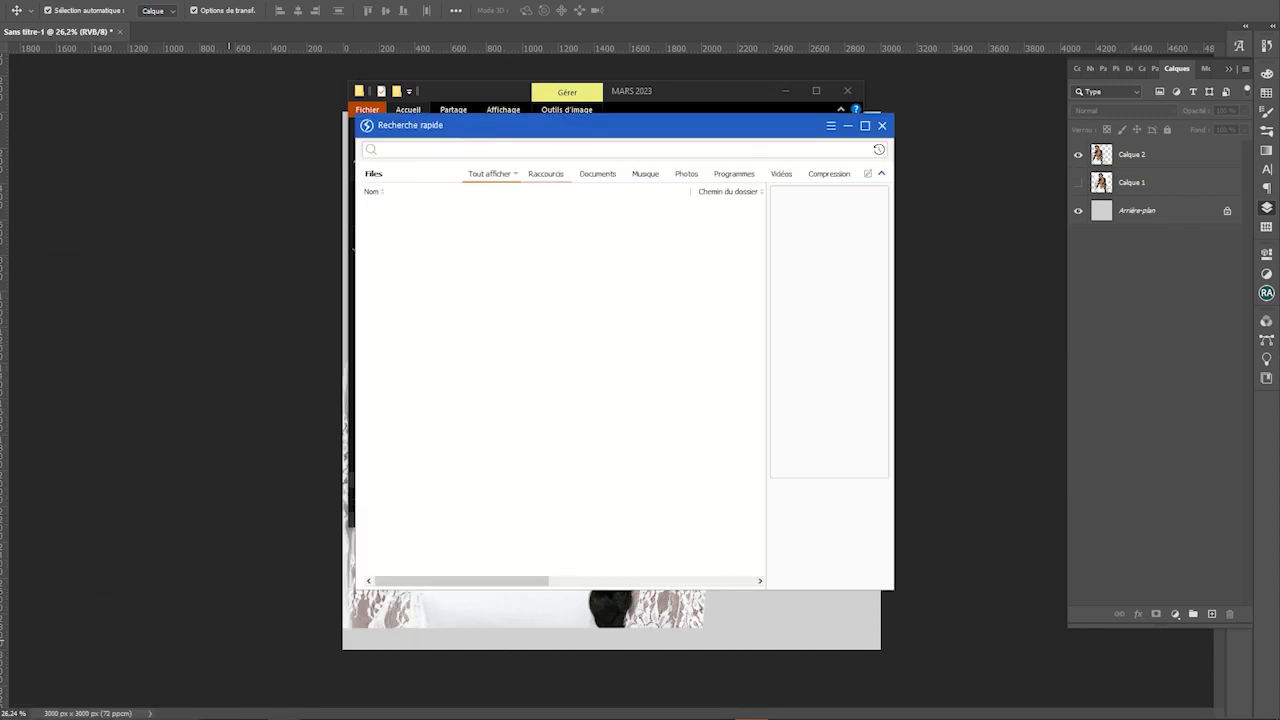
type("palace")
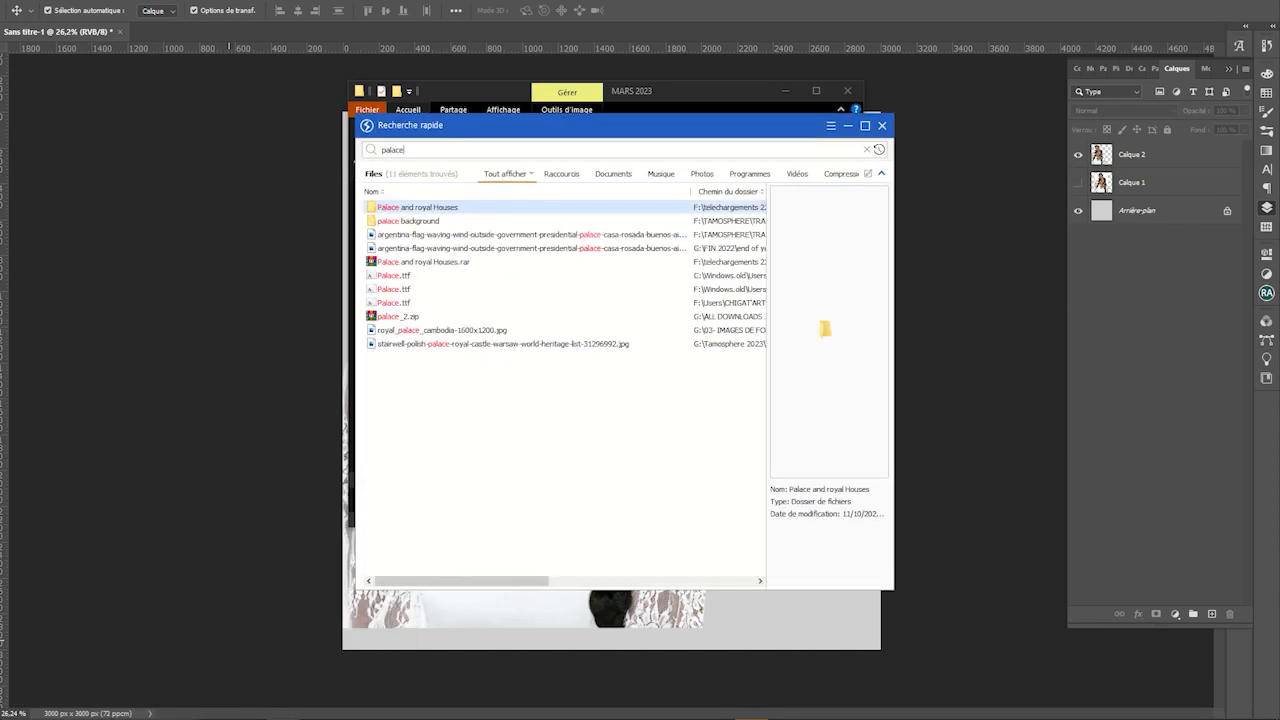
double_click(426, 221)
Browse the folder and open the extendable table image
scroll(755, 270, "down", 4)
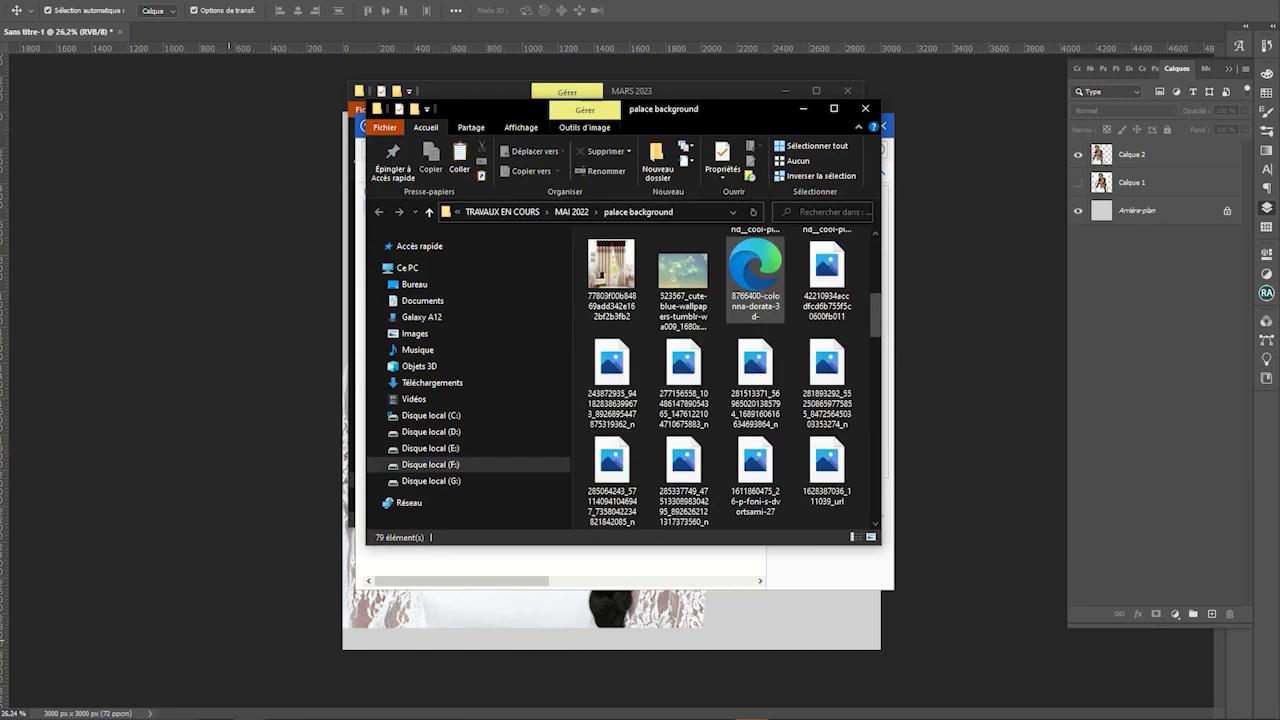
scroll(755, 270, "down", 10)
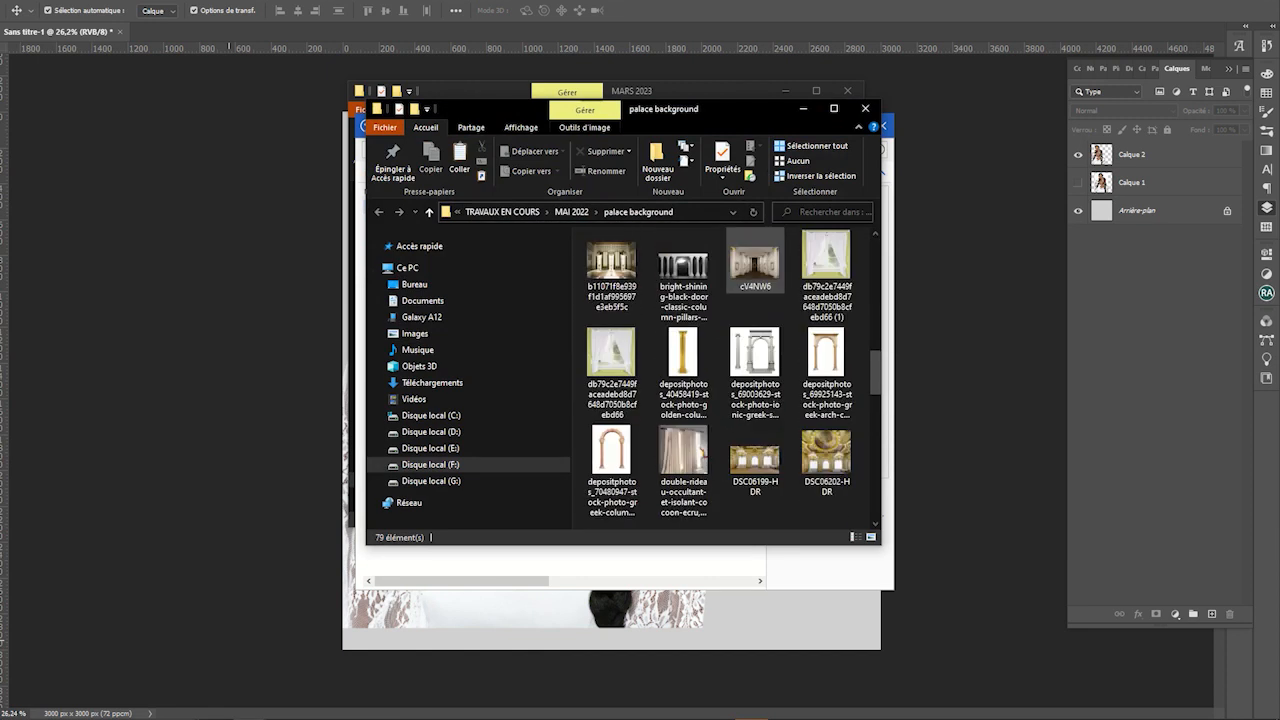
scroll(755, 275, "down", 2)
double_click(826, 470)
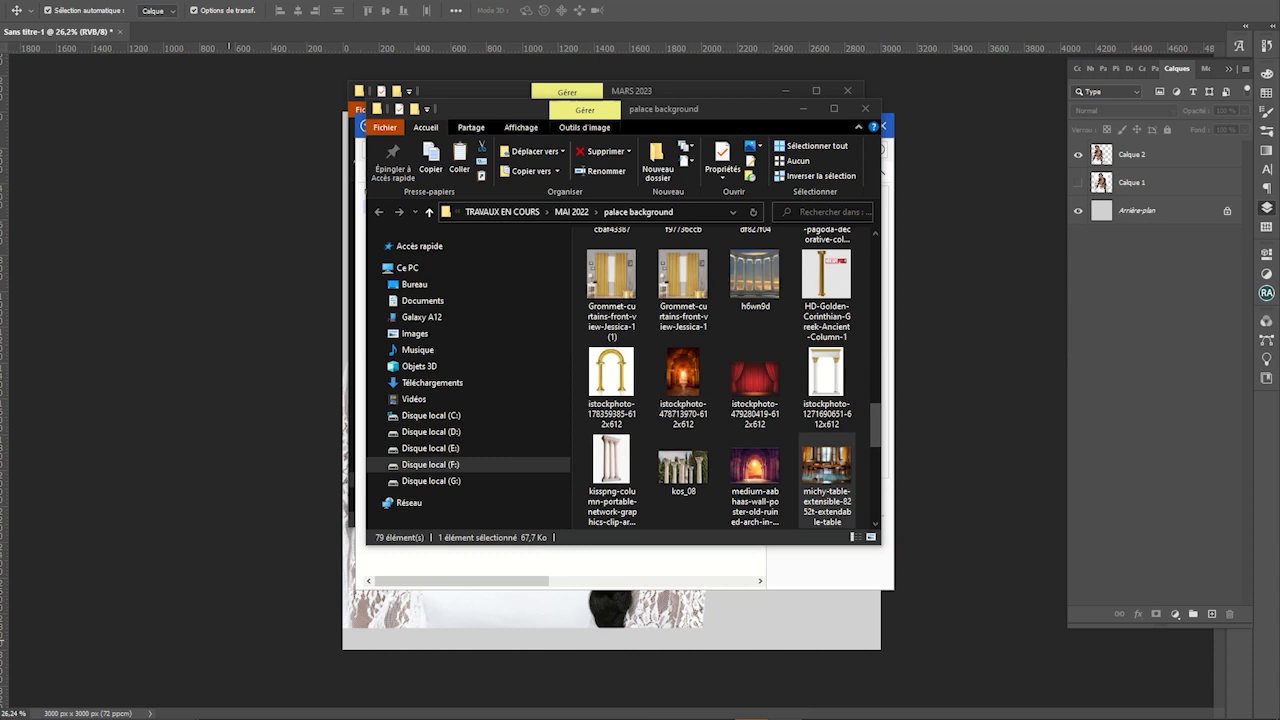
scroll(755, 380, "down", 5)
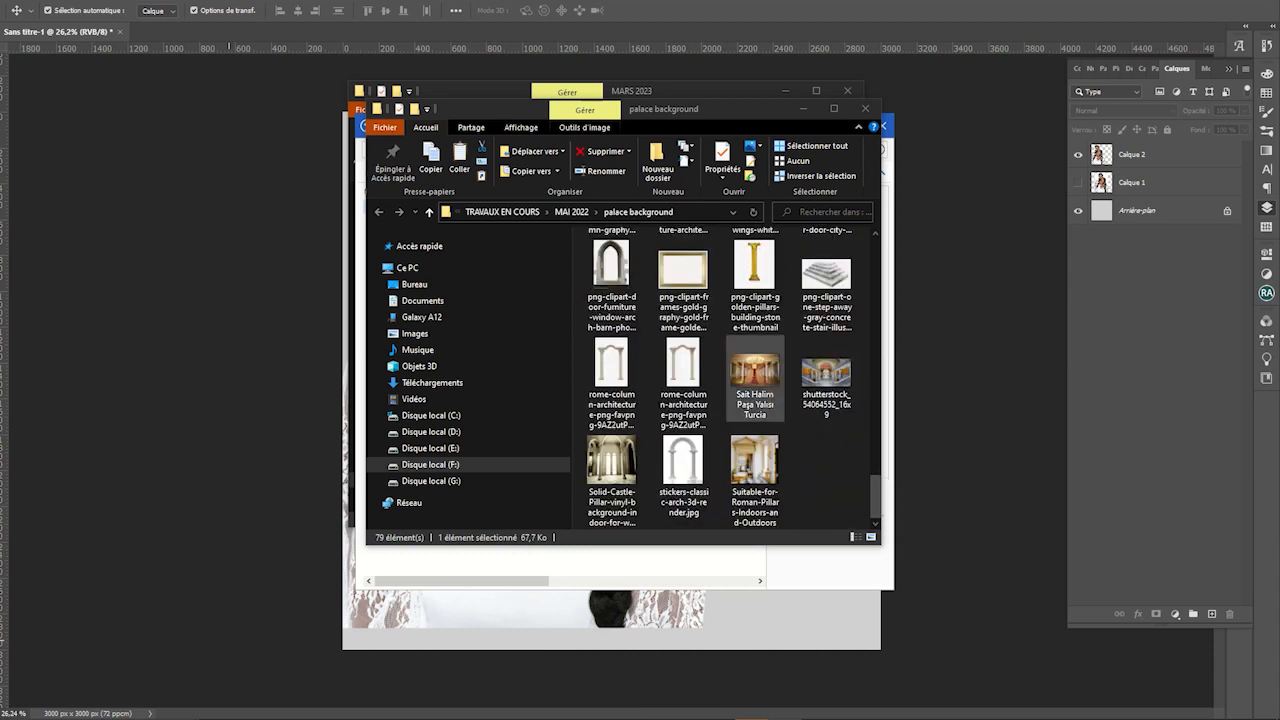
scroll(755, 380, "up", 5)
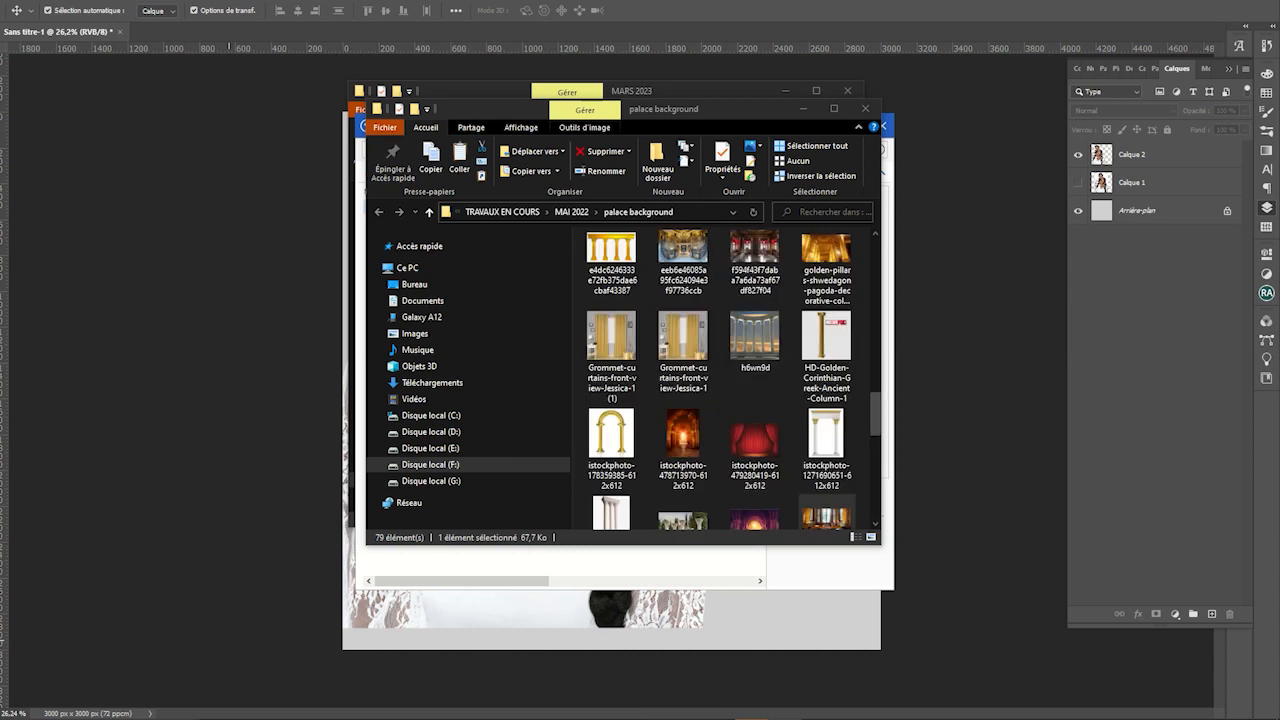
Back in Photoshop, move the women down to the canvas bottom
left_click(229, 639)
mouse_move(550, 455)
left_mouse_down()
mouse_move(573, 488)
mouse_move(552, 476)
left_mouse_up()
key("super")
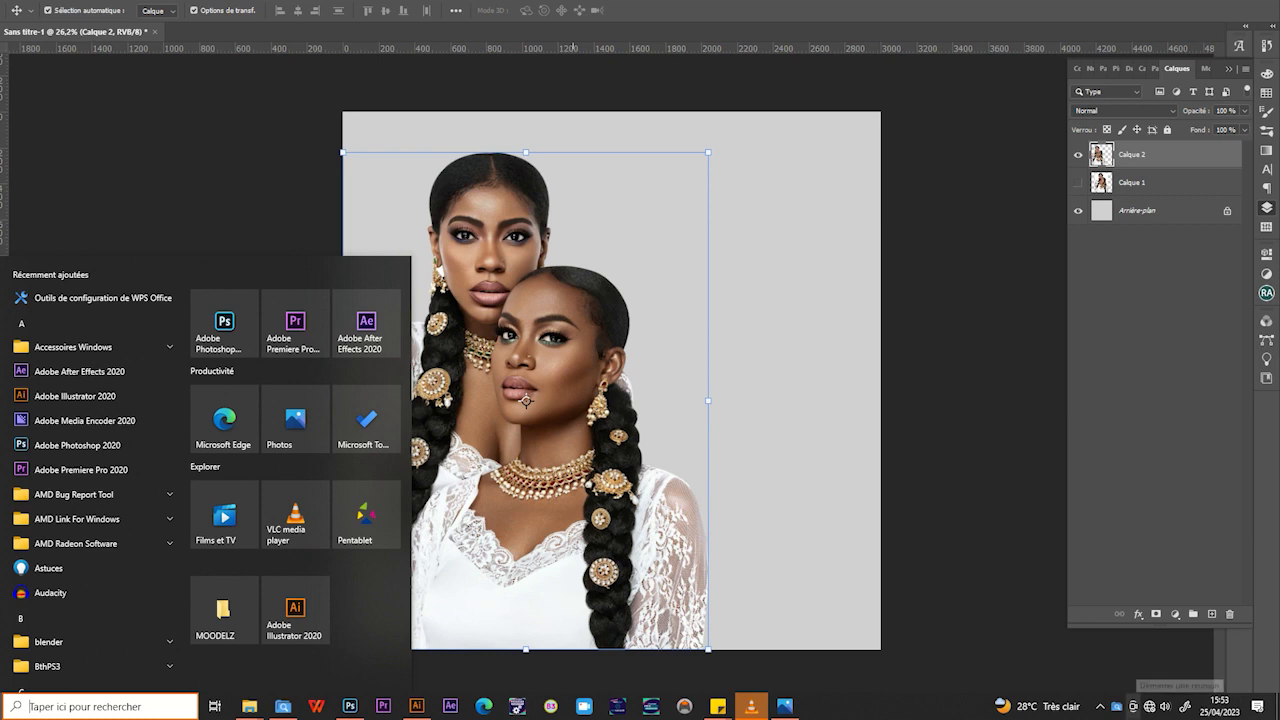
left_click(1149, 706)
left_click(976, 297)
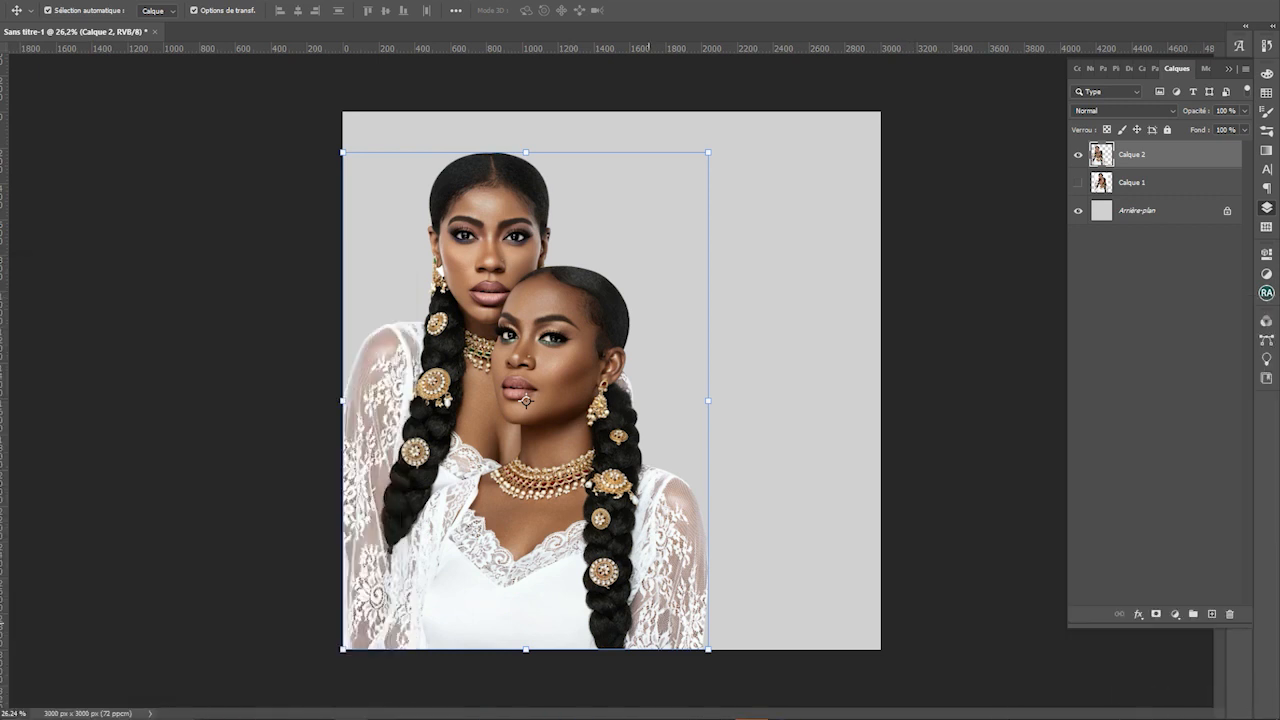
Launch Edge, go to yandex.com and open Yandex Images
key("super")
left_click(484, 706)
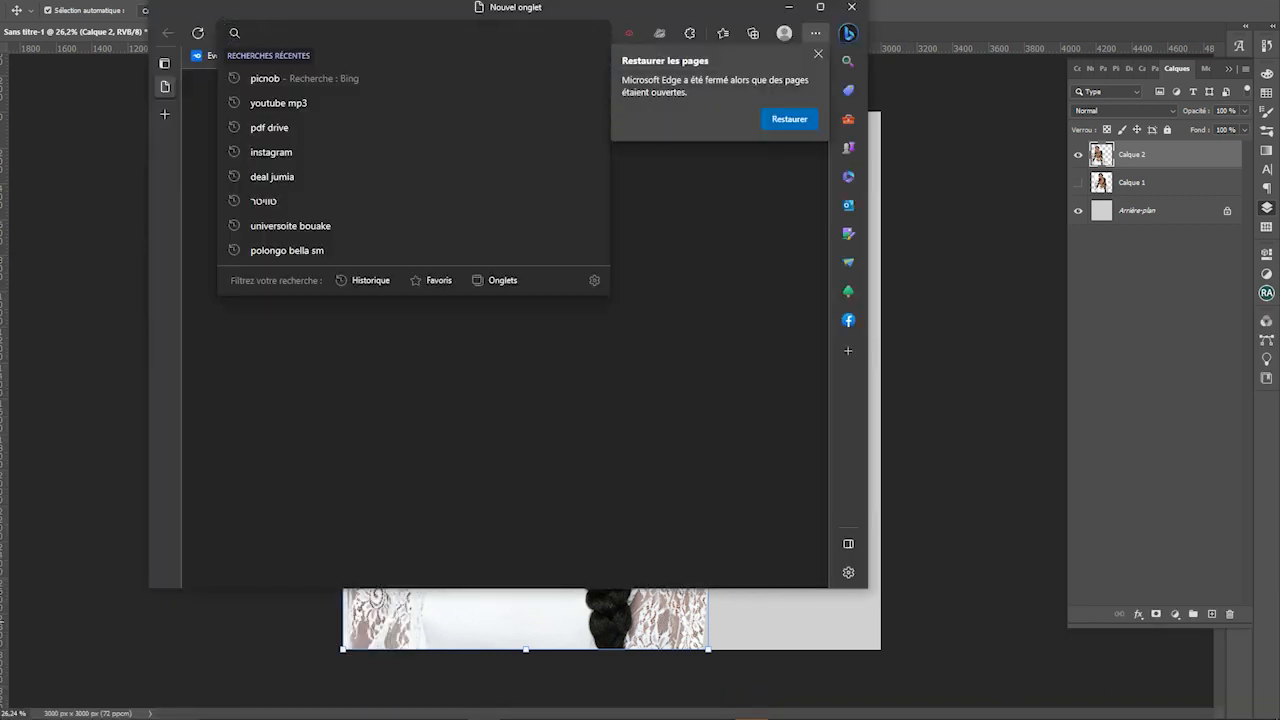
type("ya")
key("Return")
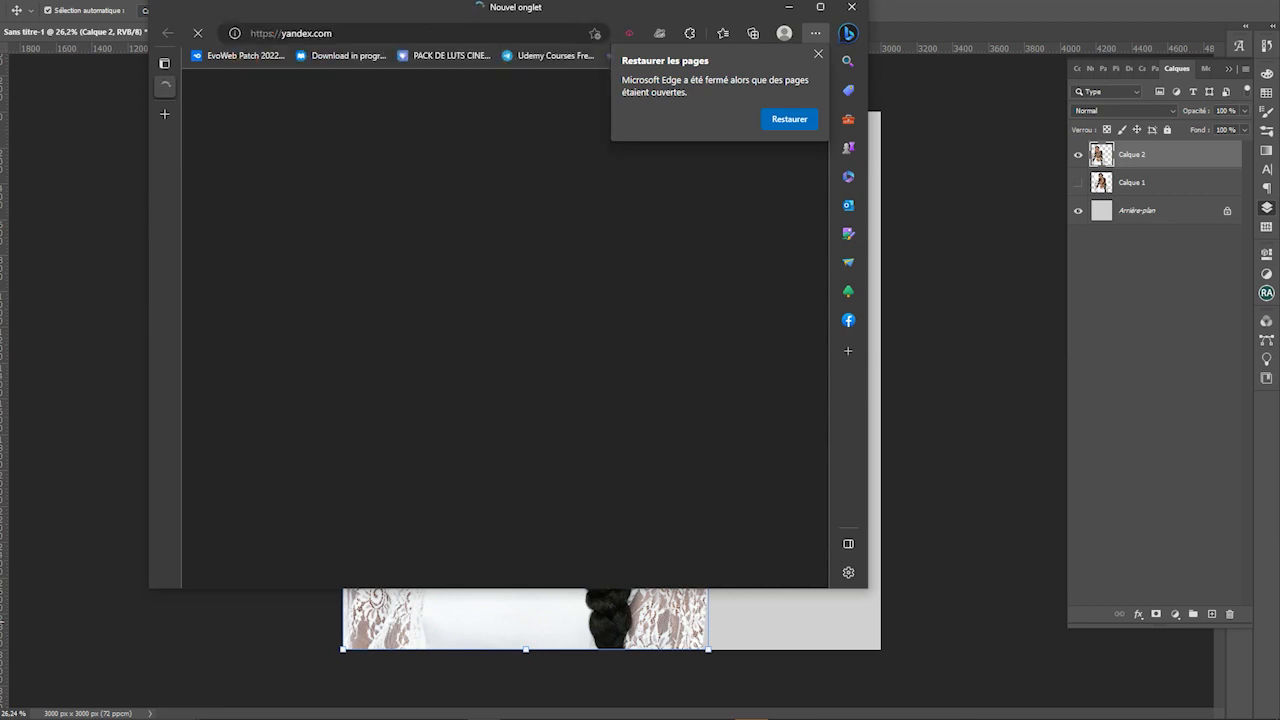
left_click_drag(470, 8, 642, 58)
left_click(544, 248)
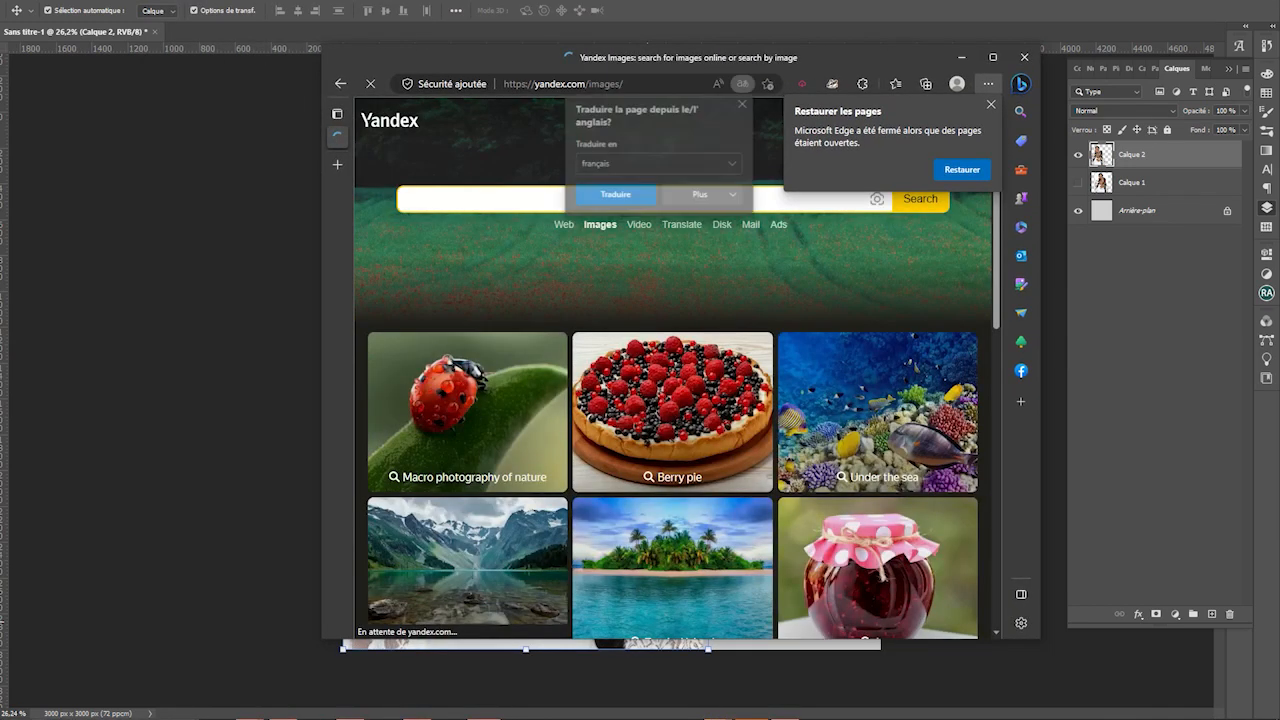
key("super")
Drag the red palace hall image from the palace background folder onto Yandex Images, then maximize the browser
left_click(284, 706)
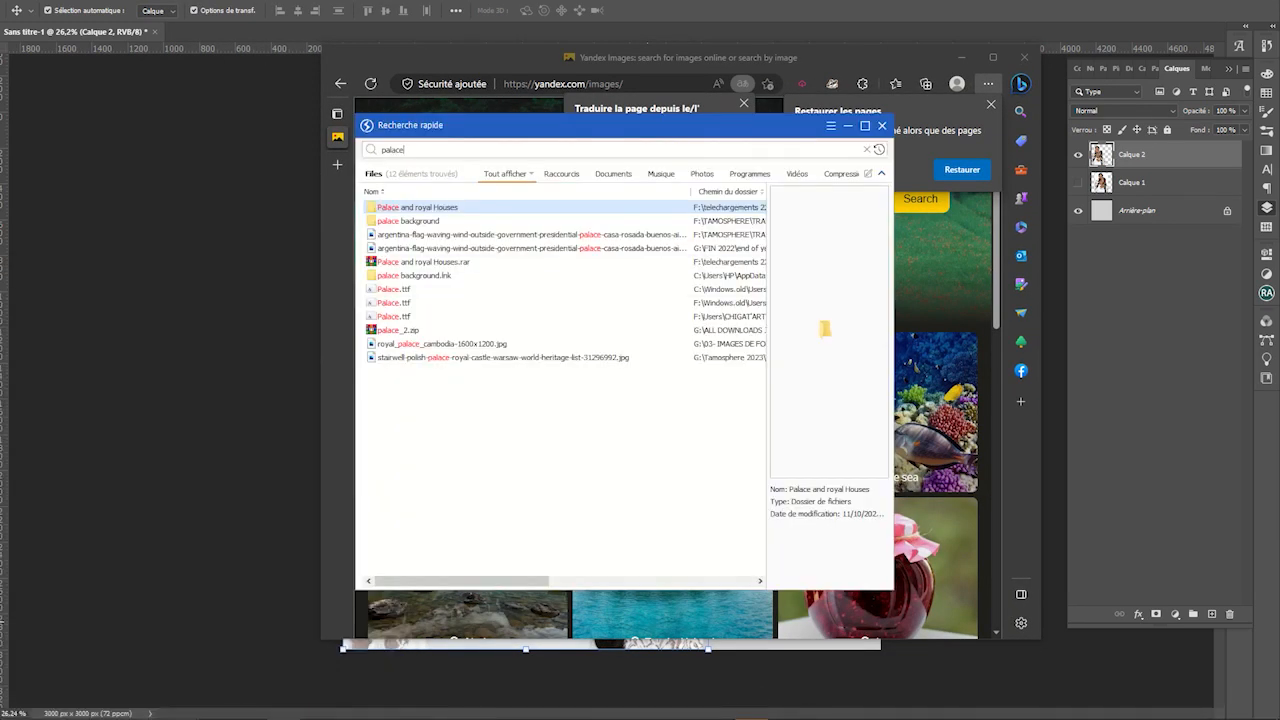
key("super")
mouse_move(251, 706)
left_click(300, 640)
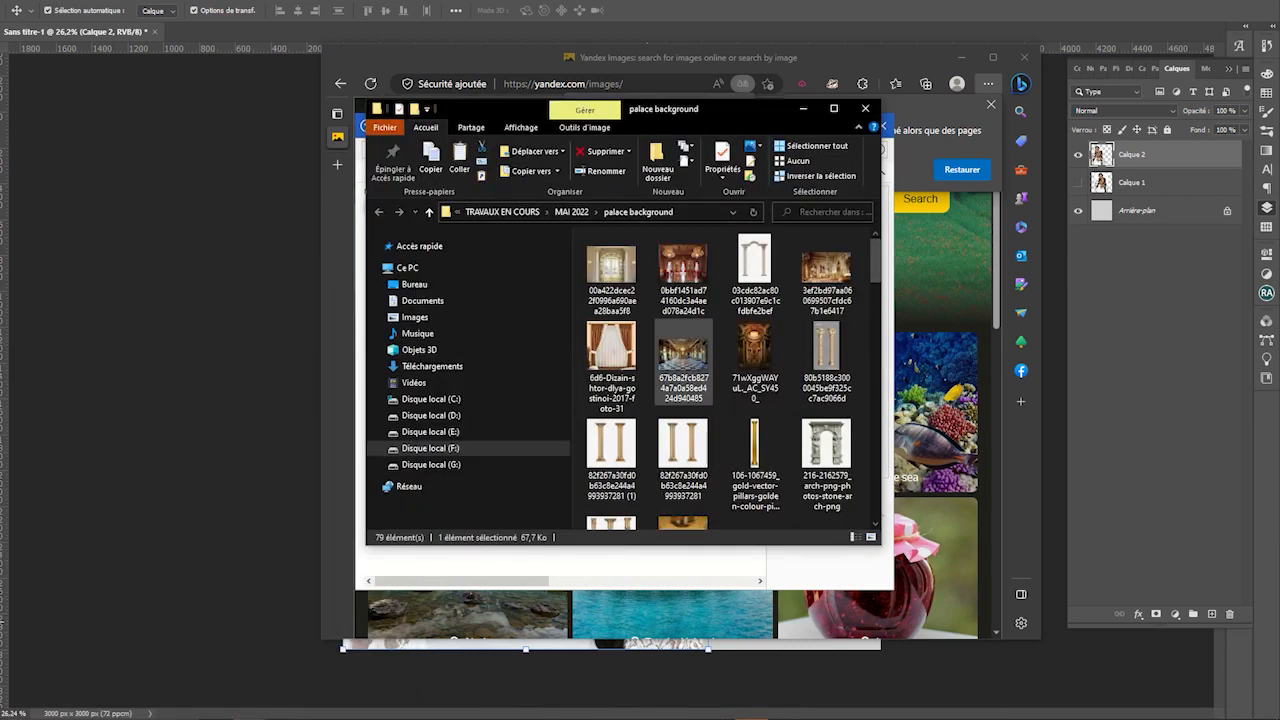
double_click(683, 275)
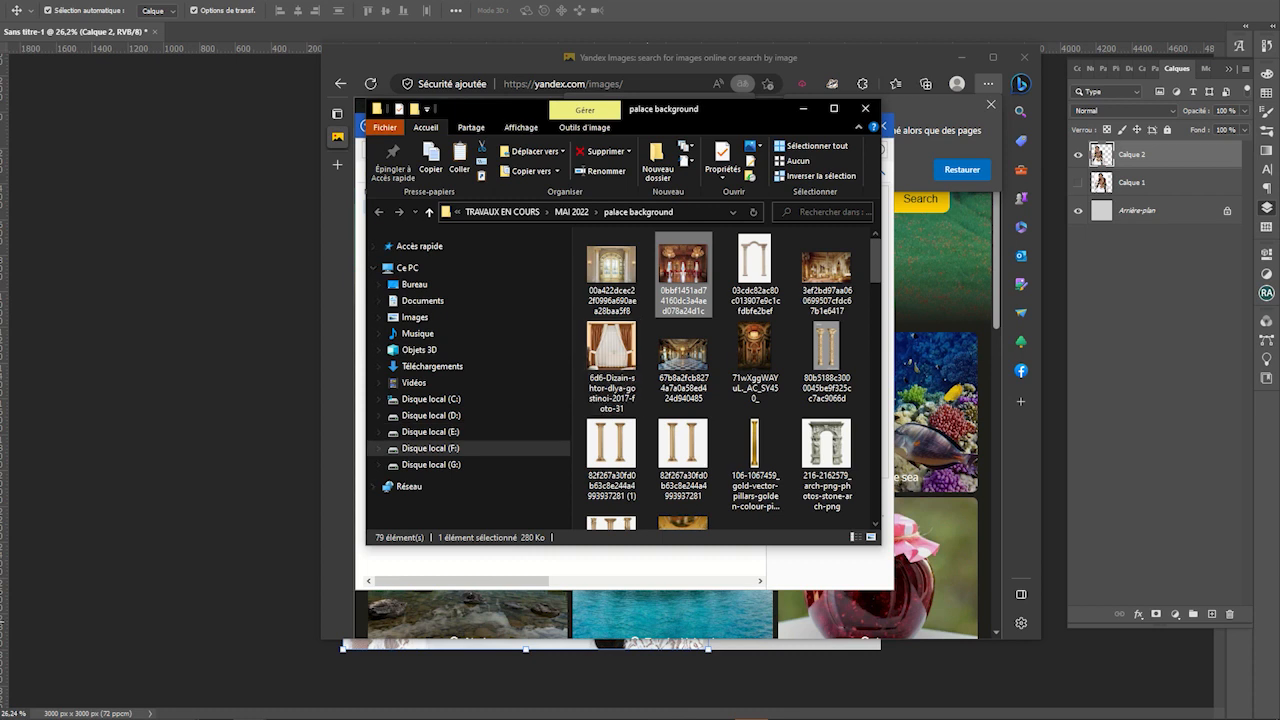
scroll(755, 385, "down", 2)
scroll(755, 385, "down", 3)
left_click_drag(755, 280, 935, 380)
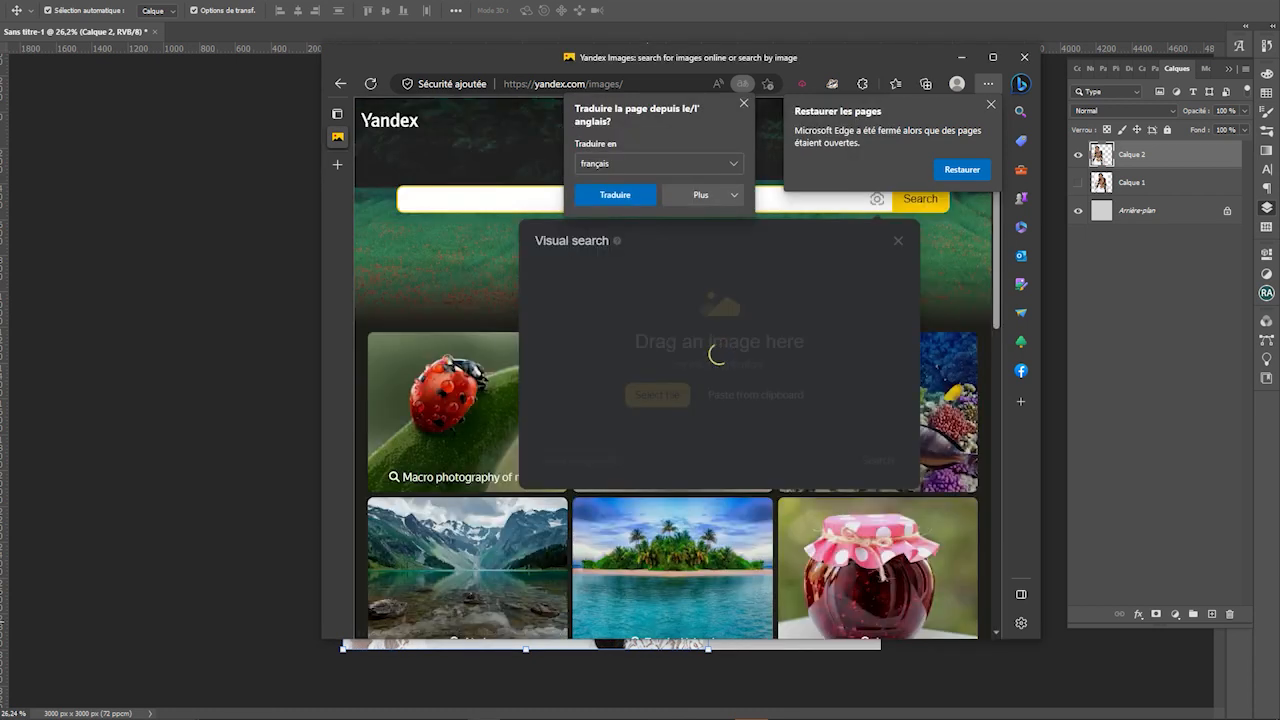
left_click(993, 57)
Open a similar tall-windowed palace room at full size and save it to Downloads
scroll(616, 375, "down", 3)
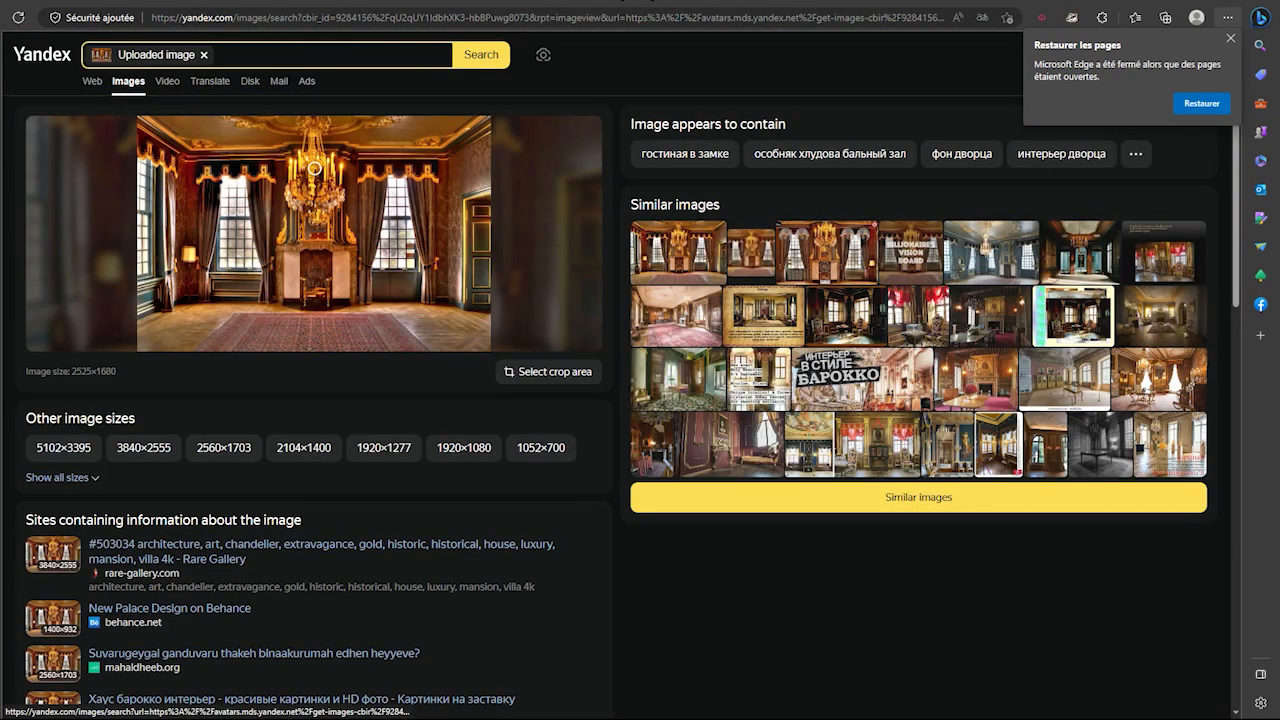
scroll(631, 406, "down", 1)
scroll(631, 406, "up", 1)
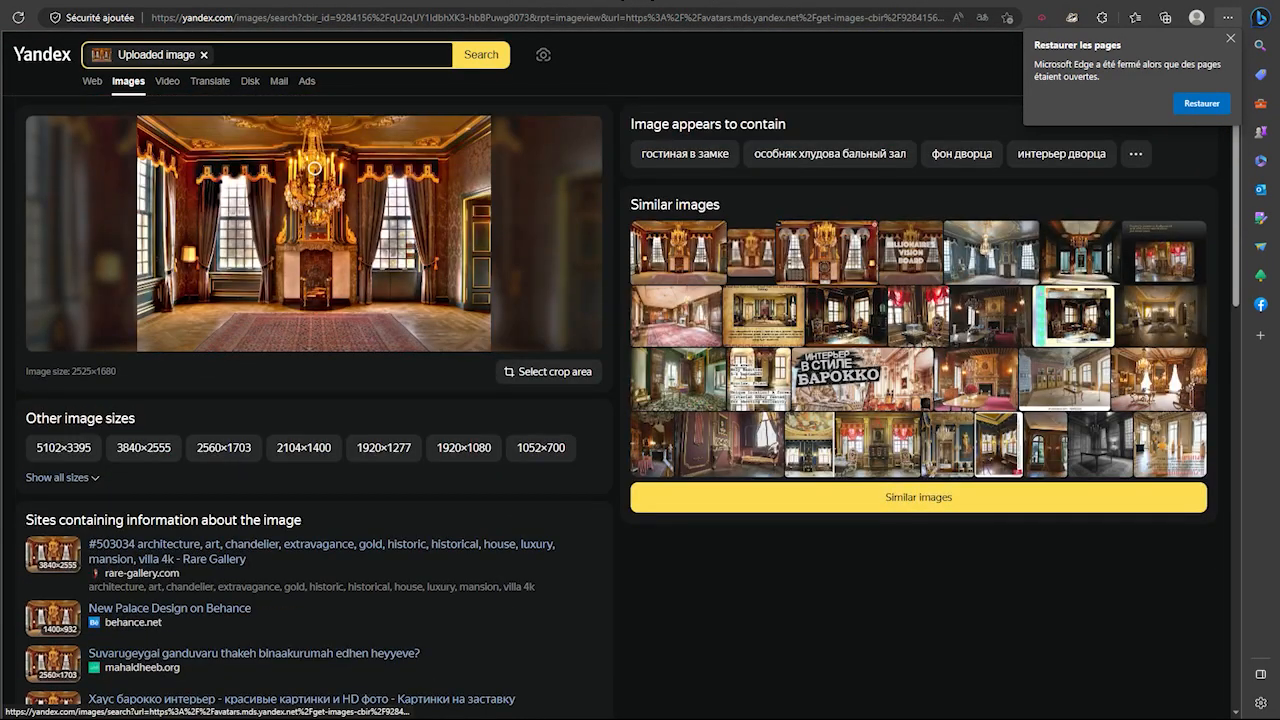
left_click(313, 168)
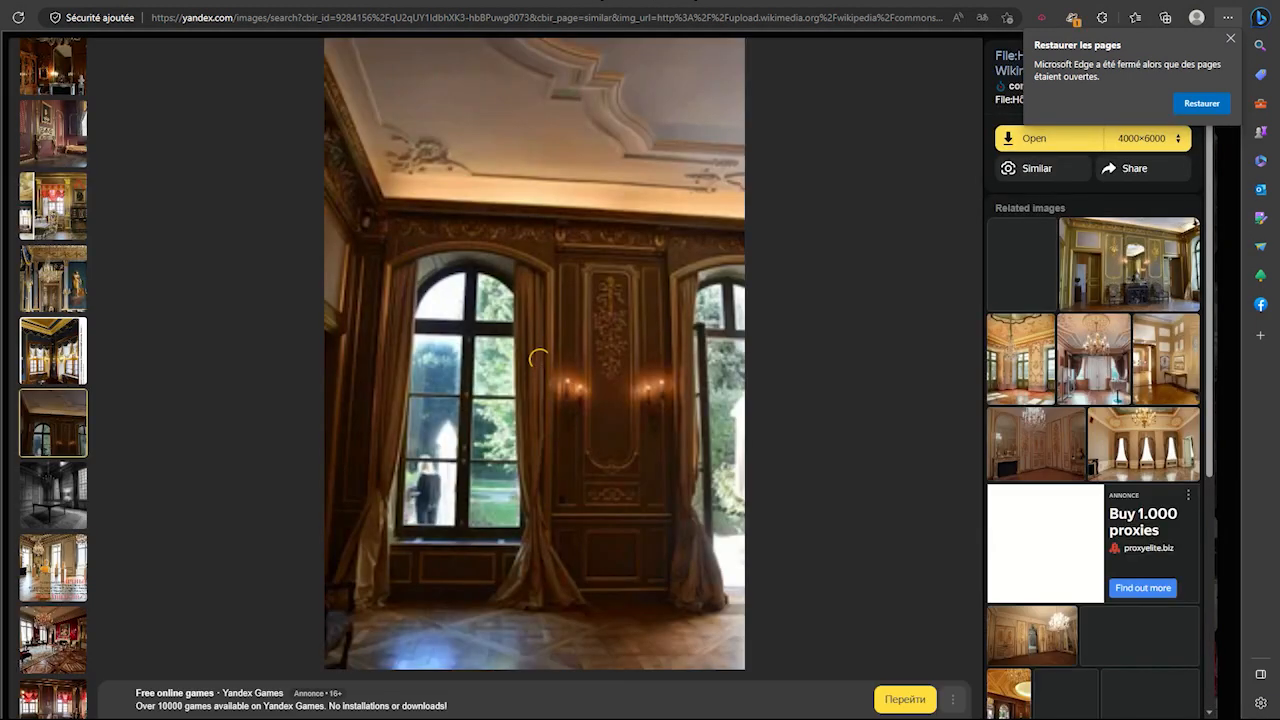
left_click(1147, 138)
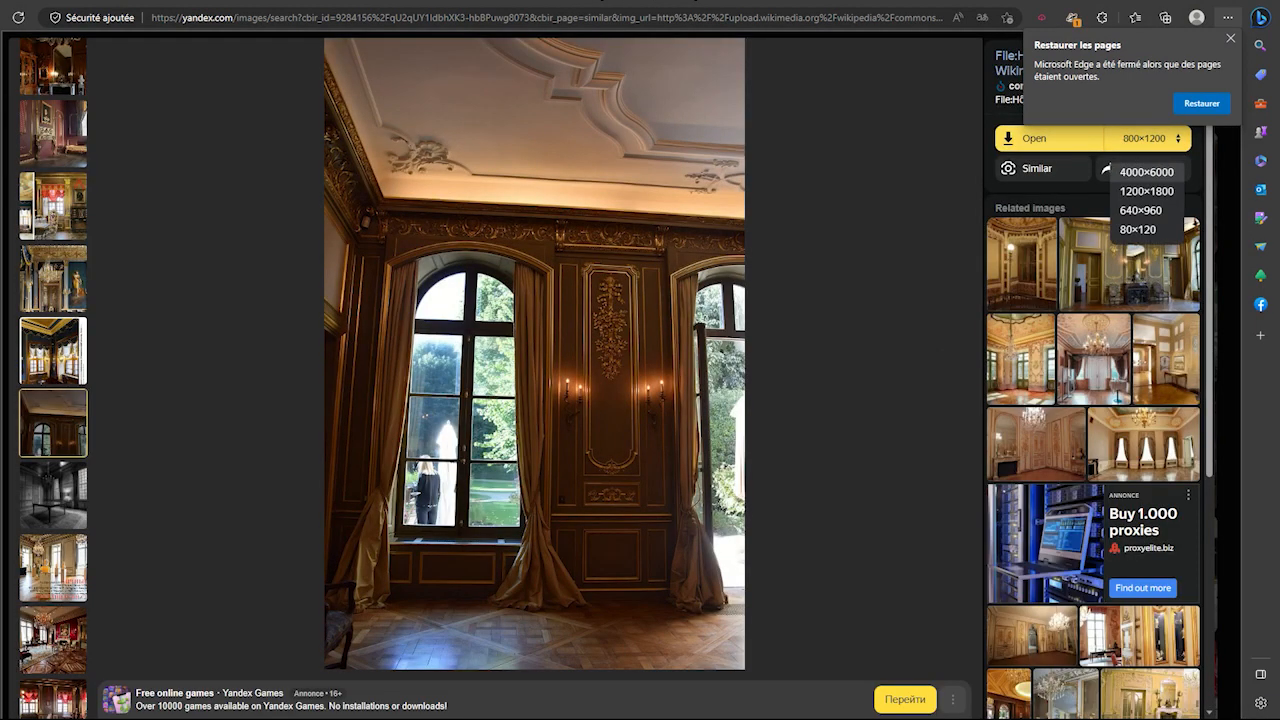
left_click(1146, 172)
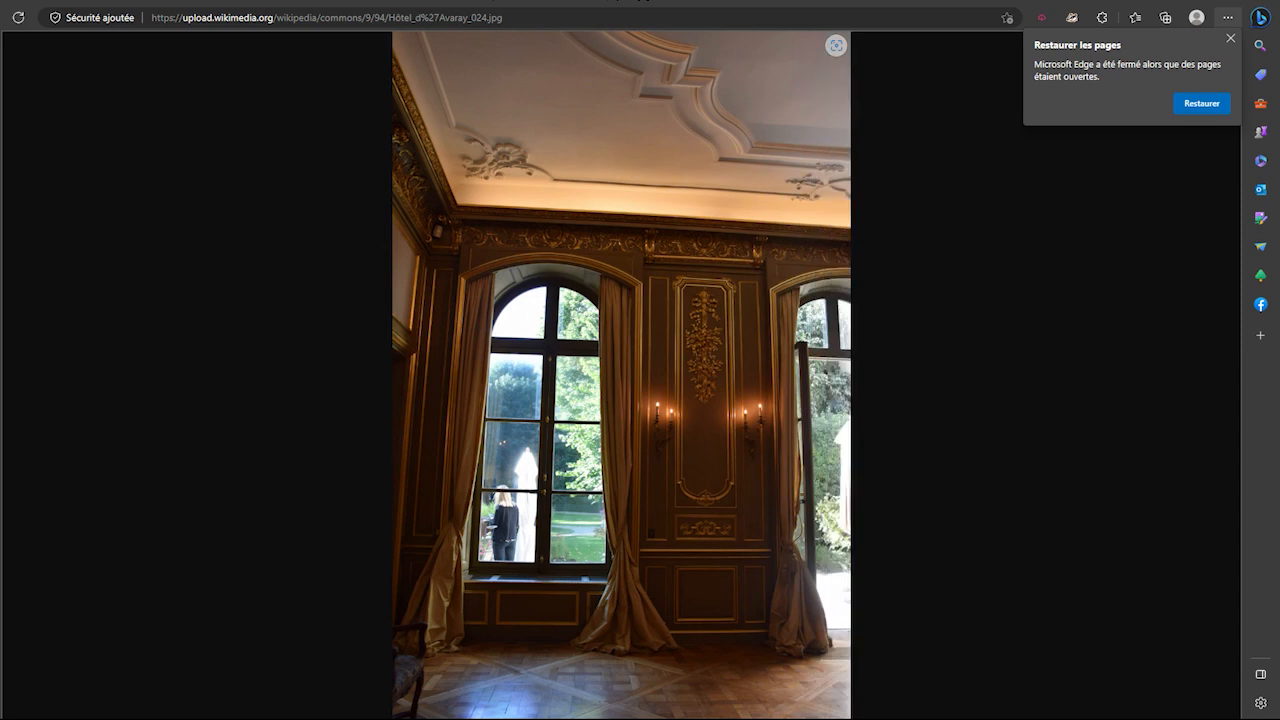
right_click(648, 328)
left_click(743, 363)
key("Return")
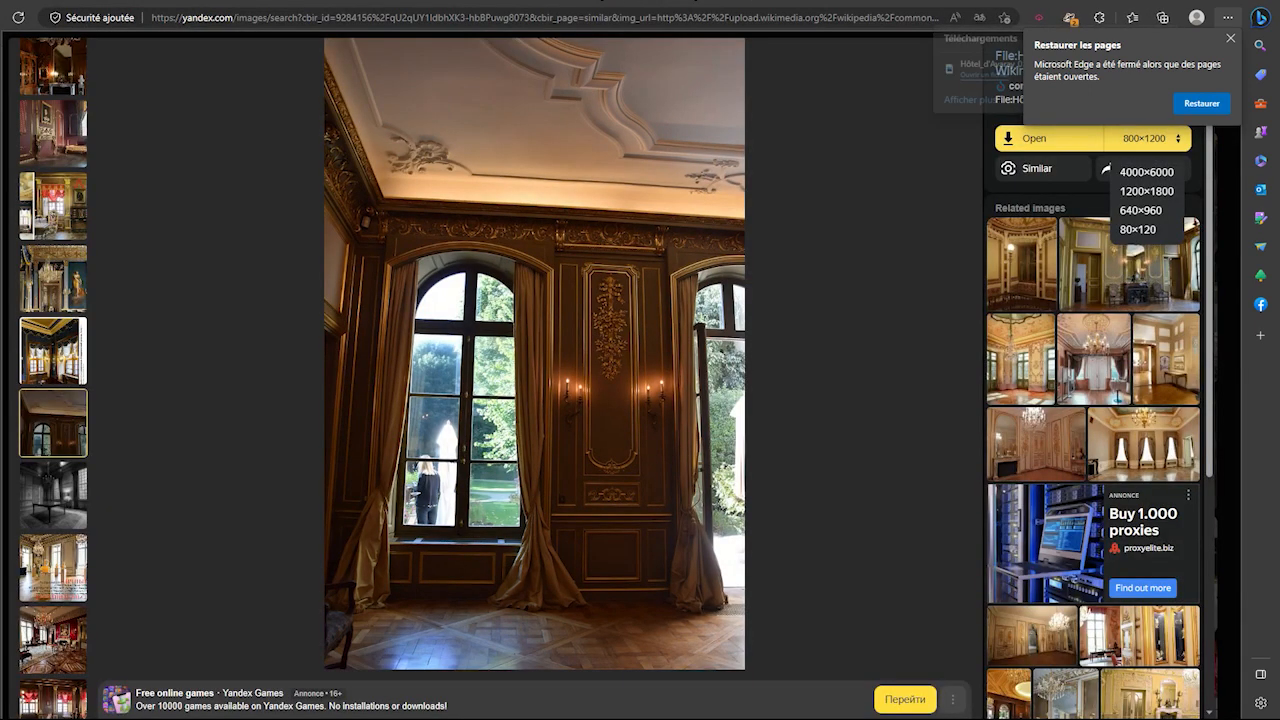
Step back to the red-curtained palace room image, close the viewer and click the search box
scroll(1093, 420, "down", 5)
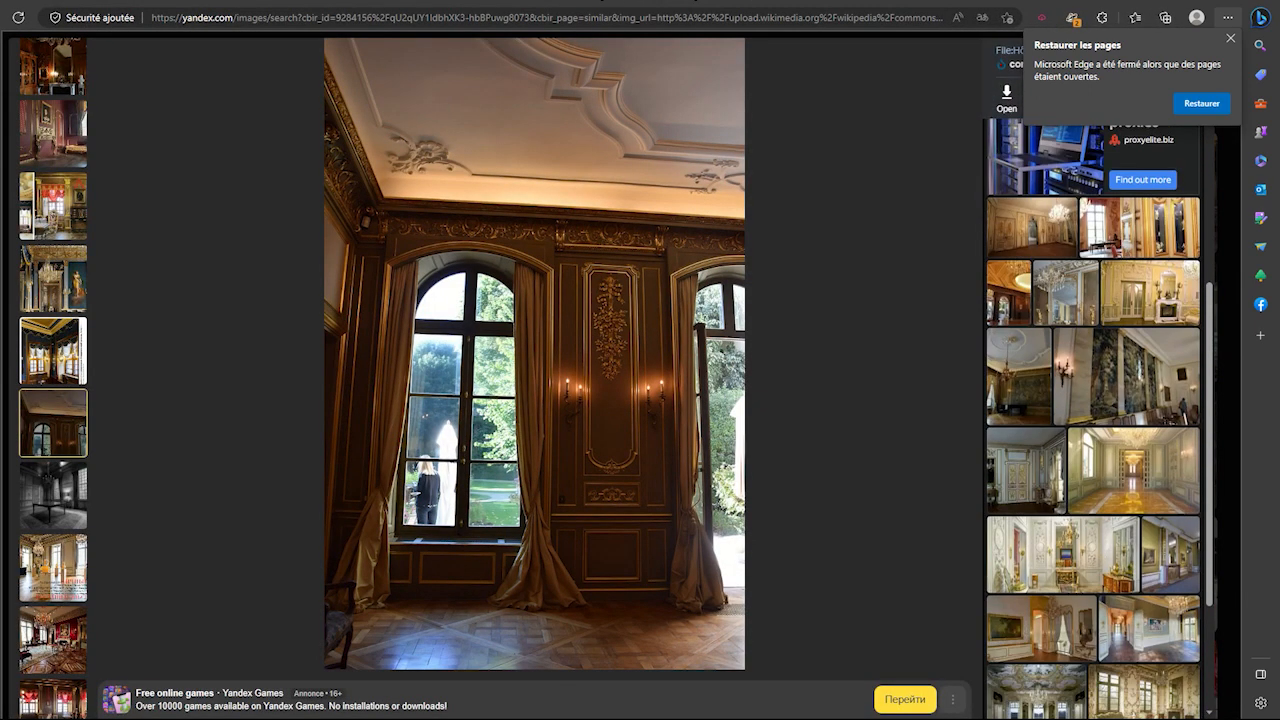
scroll(1093, 420, "down", 5)
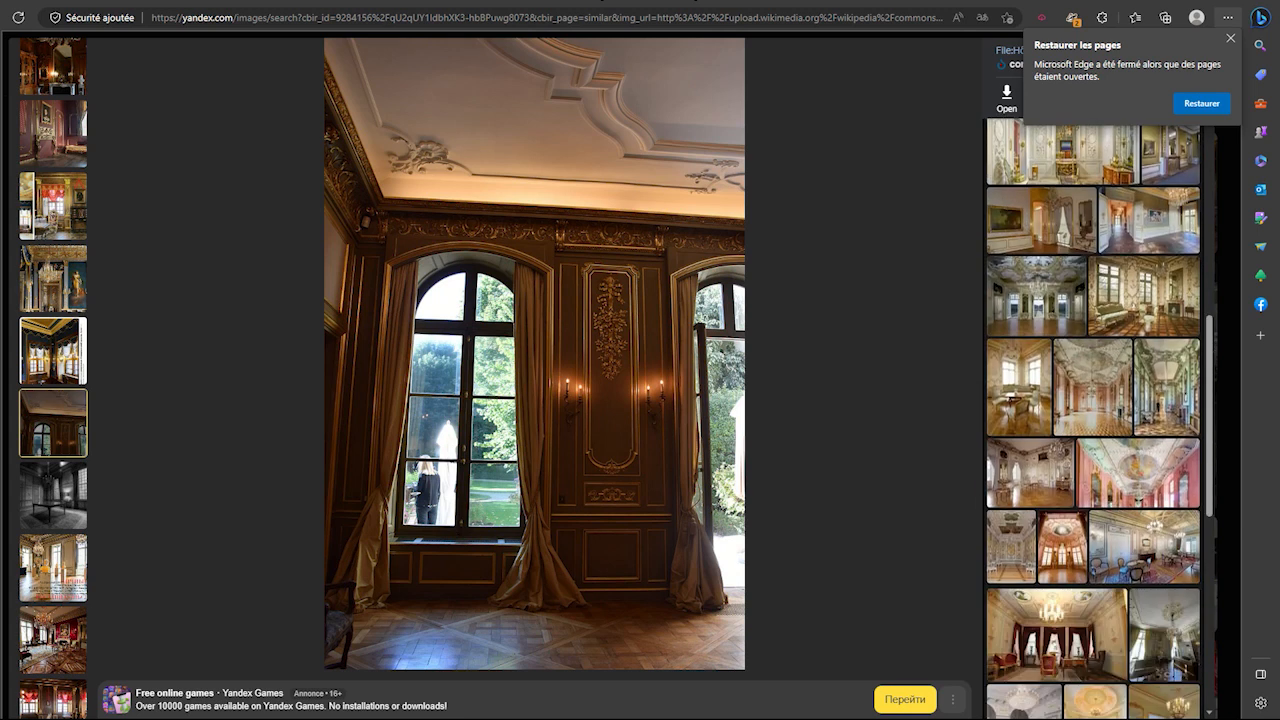
scroll(1093, 418, "down", 10)
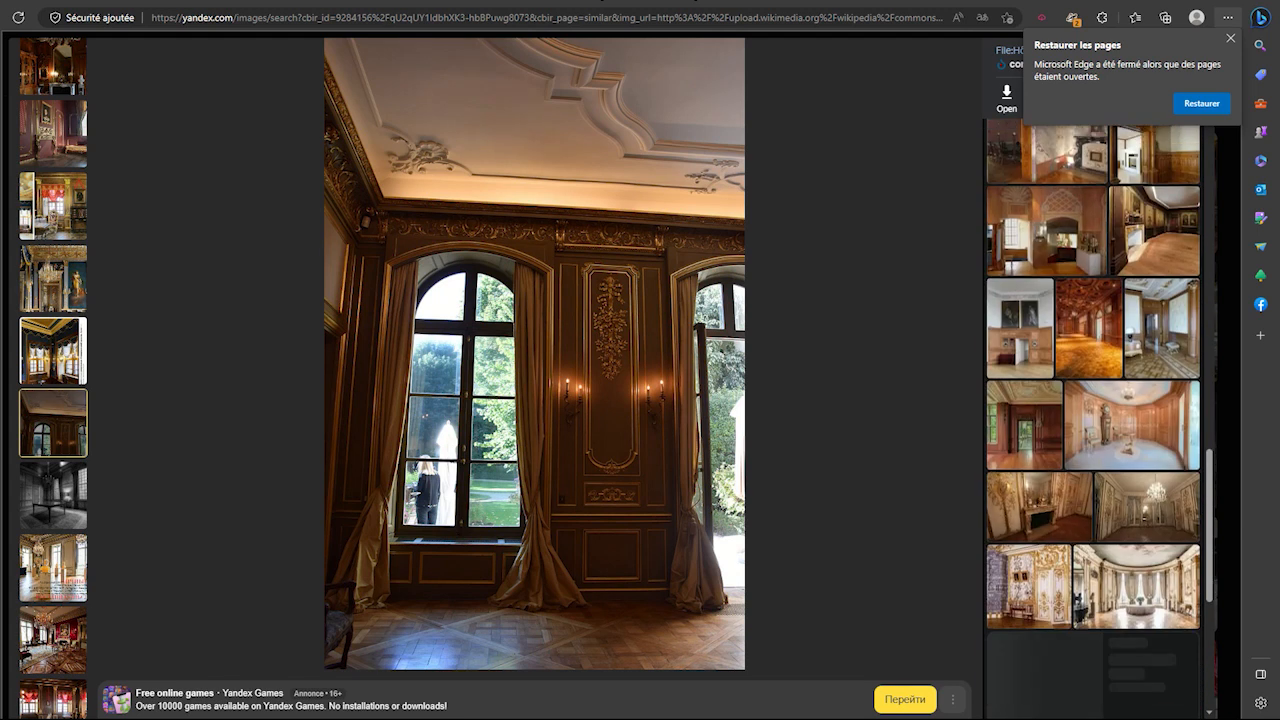
scroll(1093, 418, "down", 3)
key("Left")
key("Left")
key("Left")
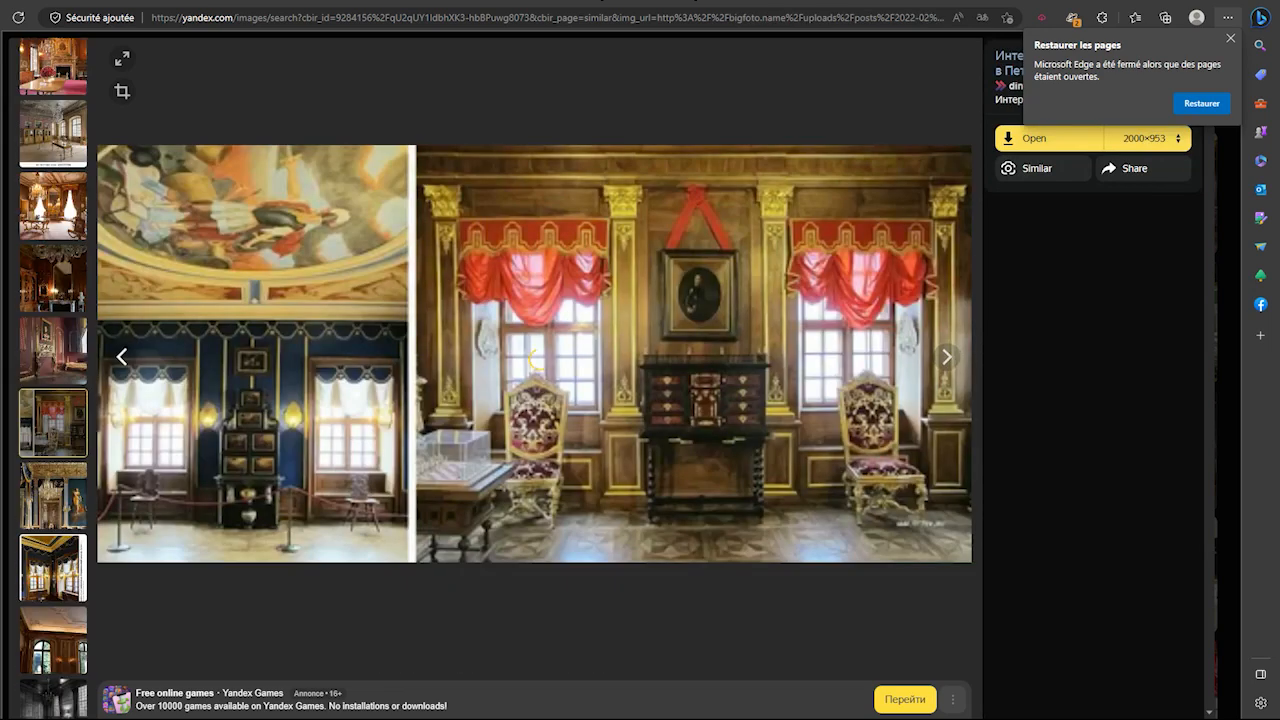
key("Escape")
left_click(219, 54)
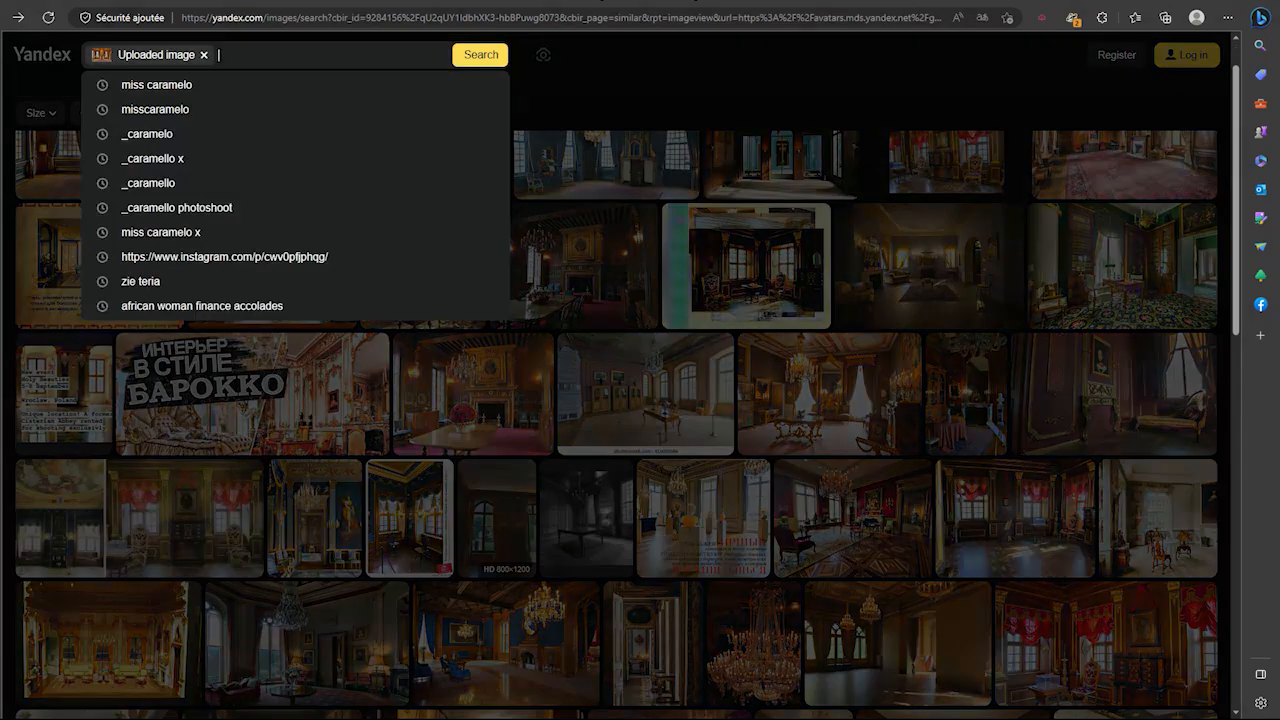
Run a text-only Yandex Images search for 'nature landscape beautiful' without the uploaded image
type("nature landsca")
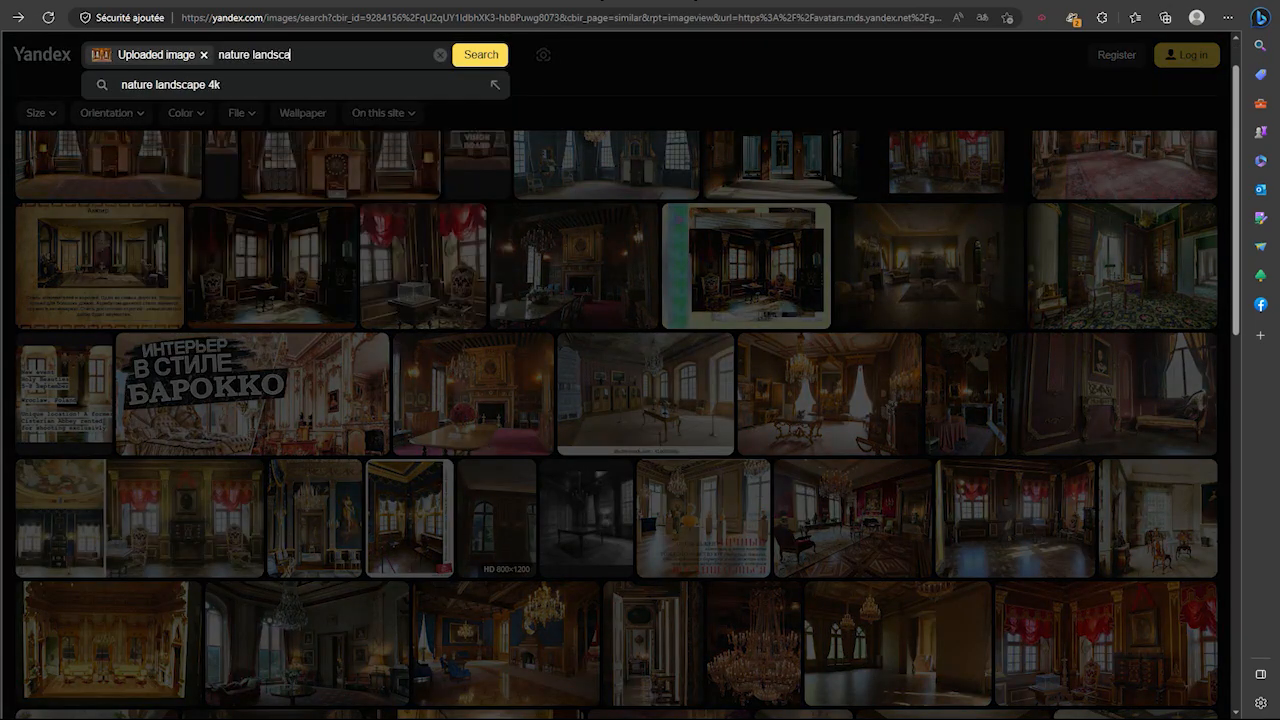
type("pe beautifu")
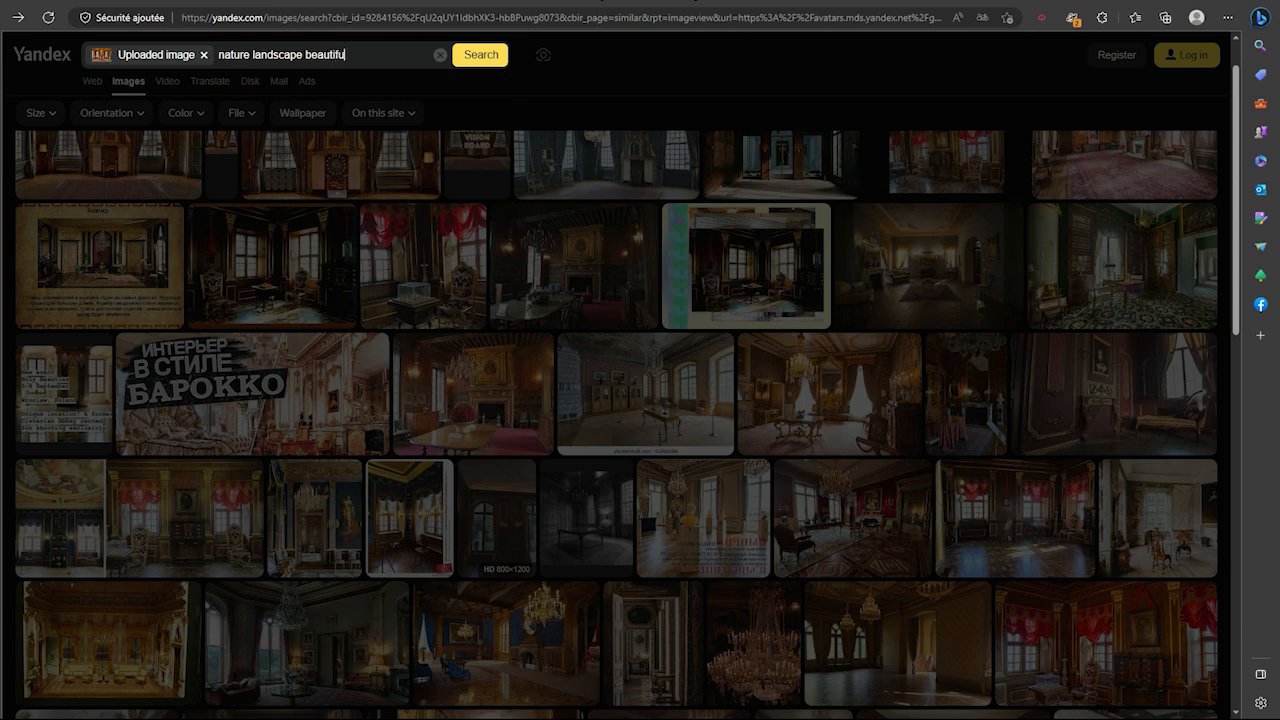
type("l")
key("Return")
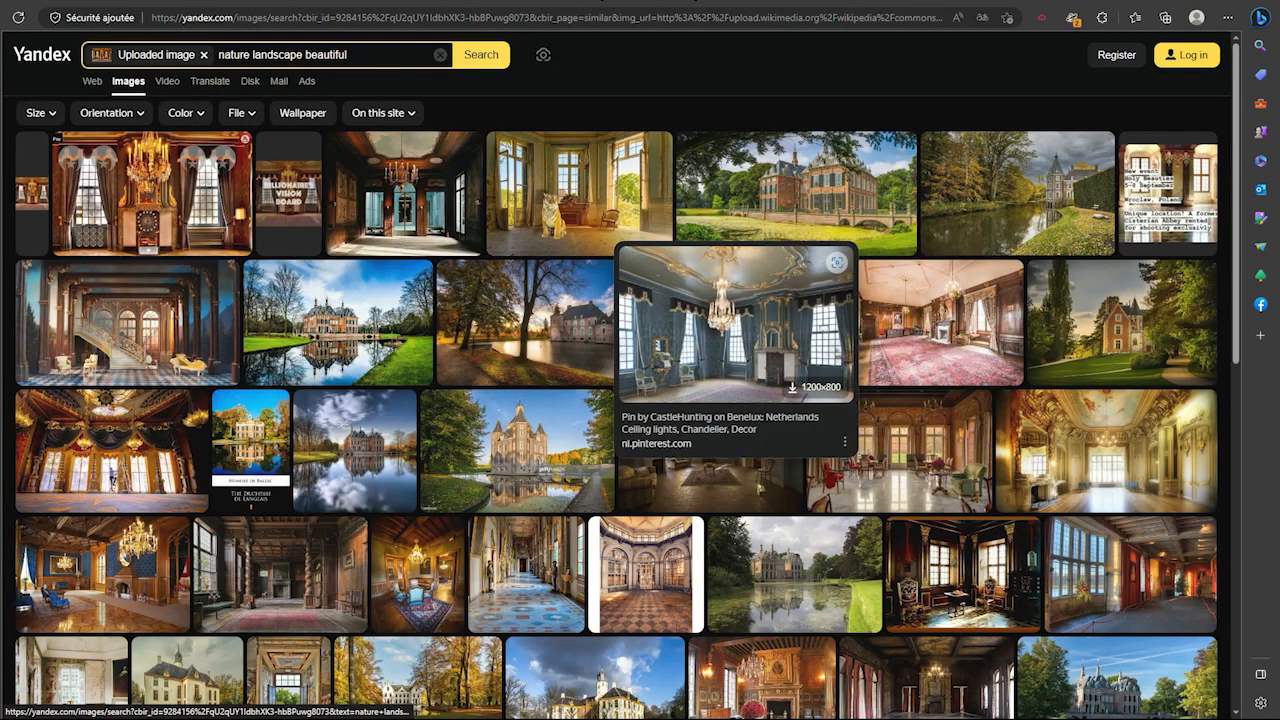
scroll(700, 400, "down", 2)
scroll(620, 480, "up", 2)
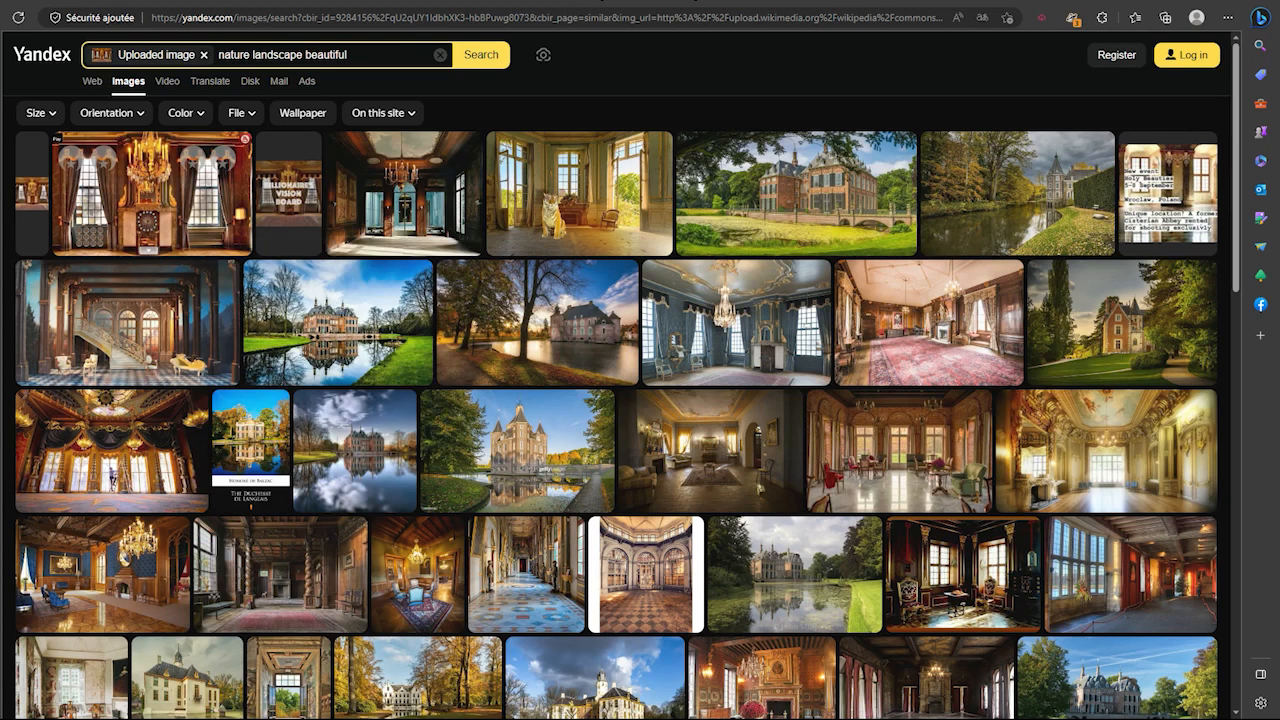
left_click(204, 55)
scroll(620, 420, "down", 4)
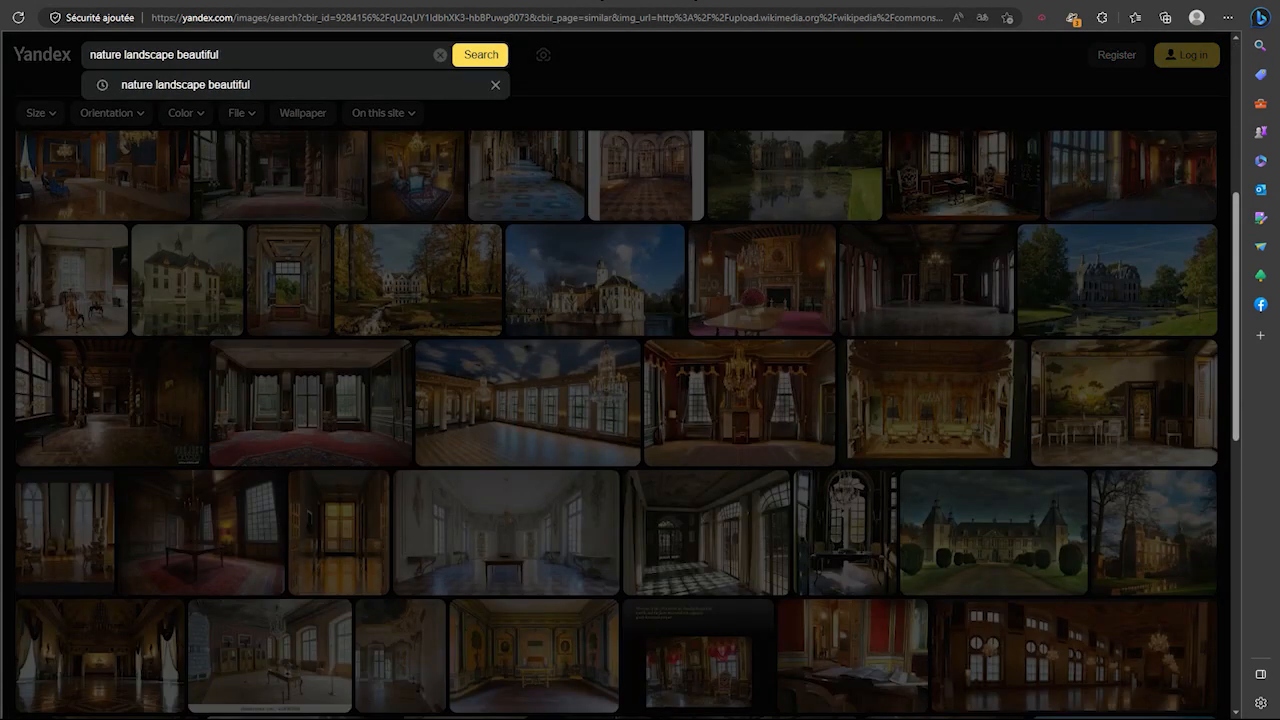
key("Return")
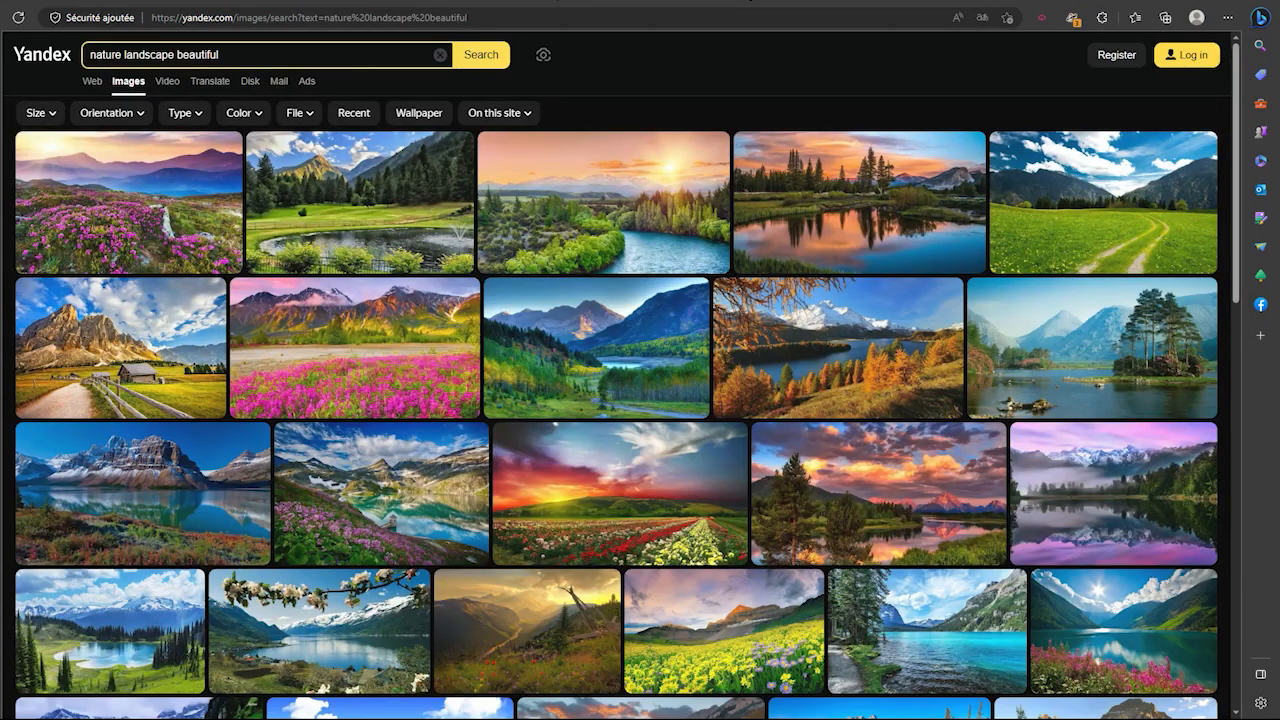
Copy the river sunset landscape image, then go back to the results
left_click(614, 205)
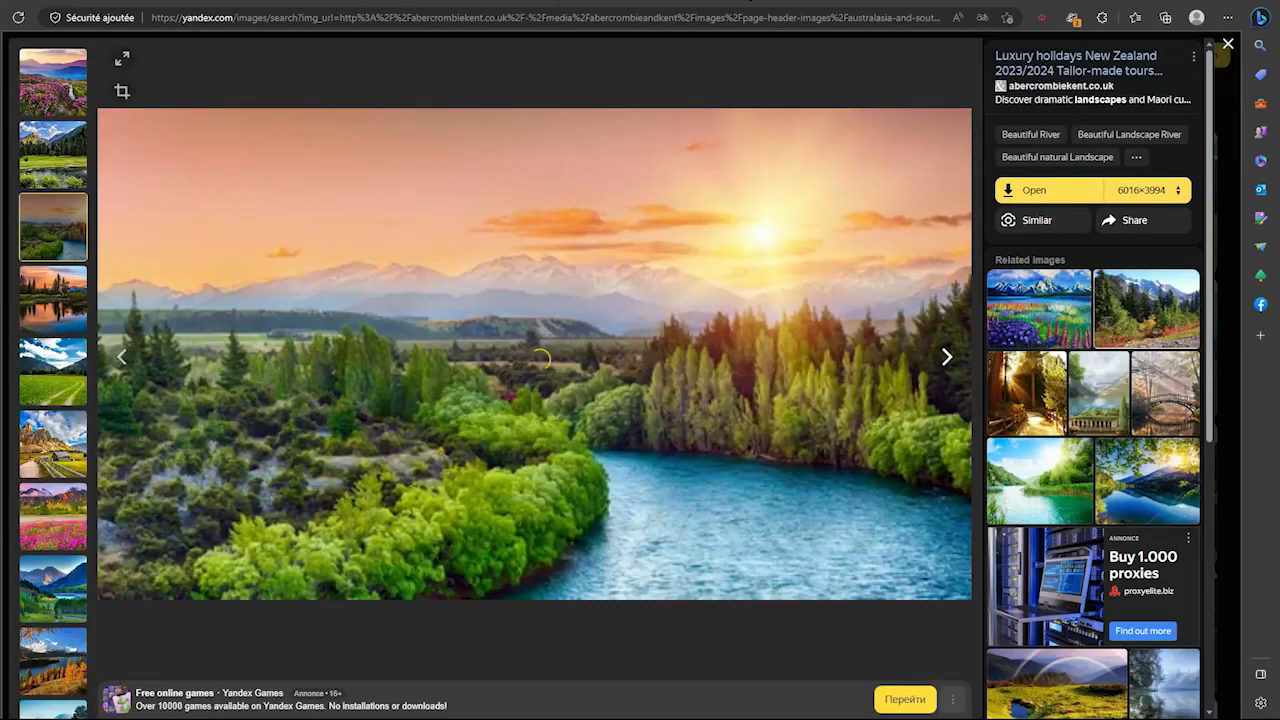
right_click(614, 205)
left_click(668, 260)
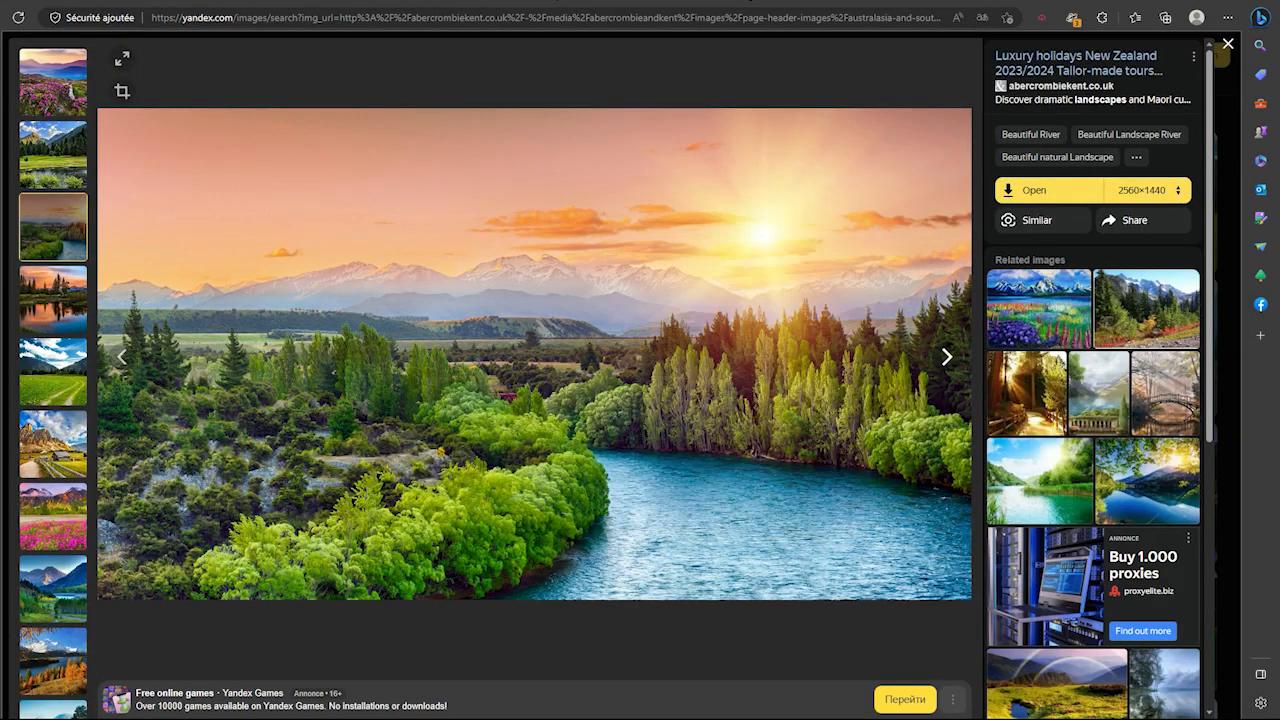
key("alt+Left")
key("alt+Left")
Scroll through the results and open the sunlit green meadow photo
scroll(1116, 467, "down", 3)
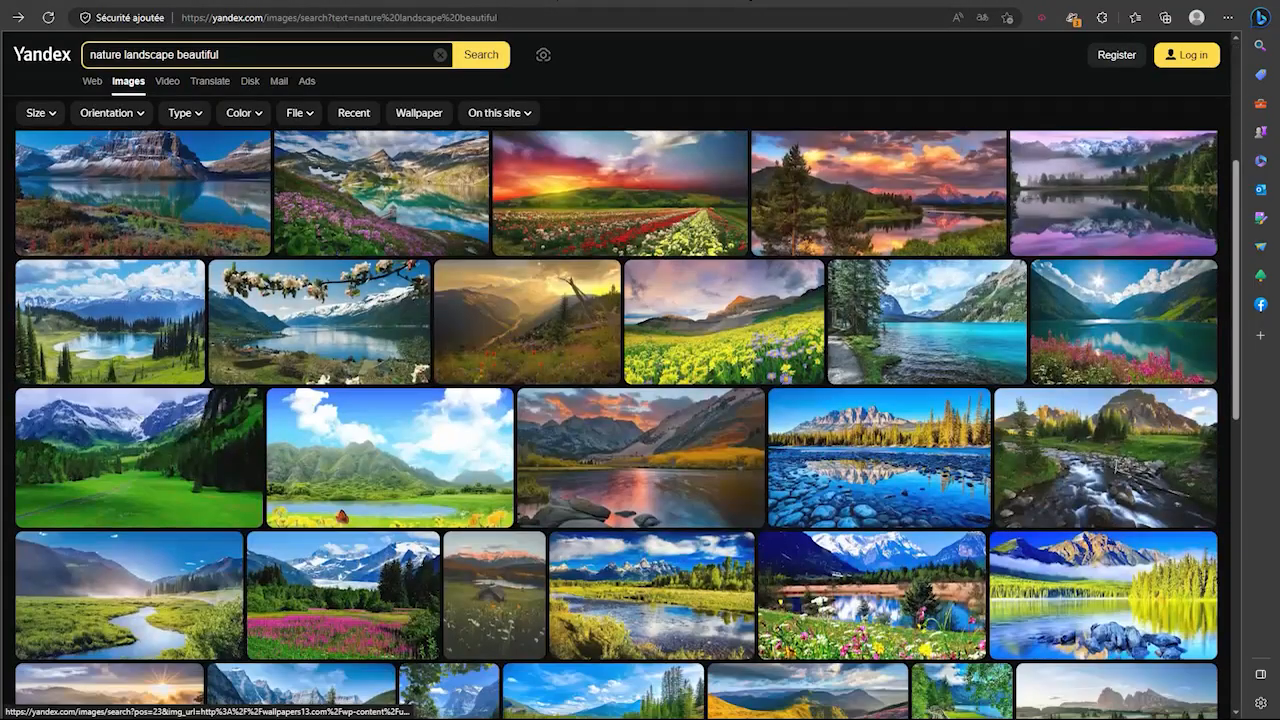
scroll(390, 457, "down", 2)
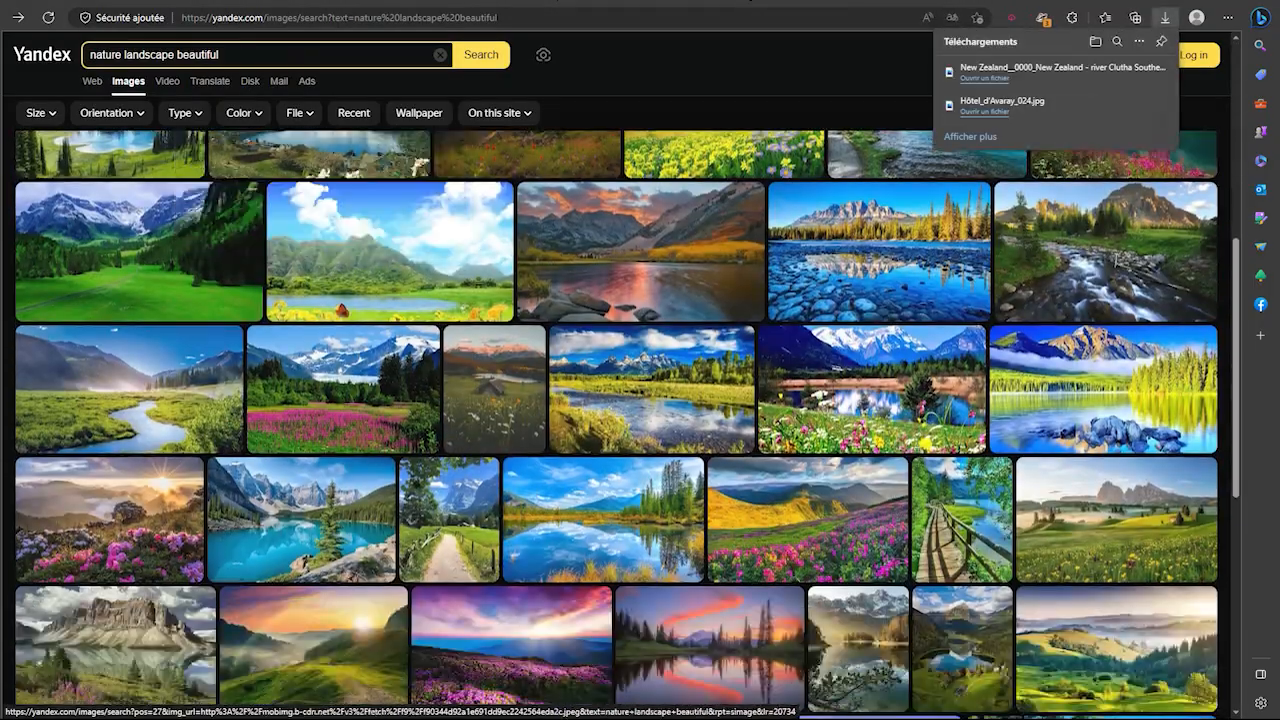
scroll(700, 450, "down", 6)
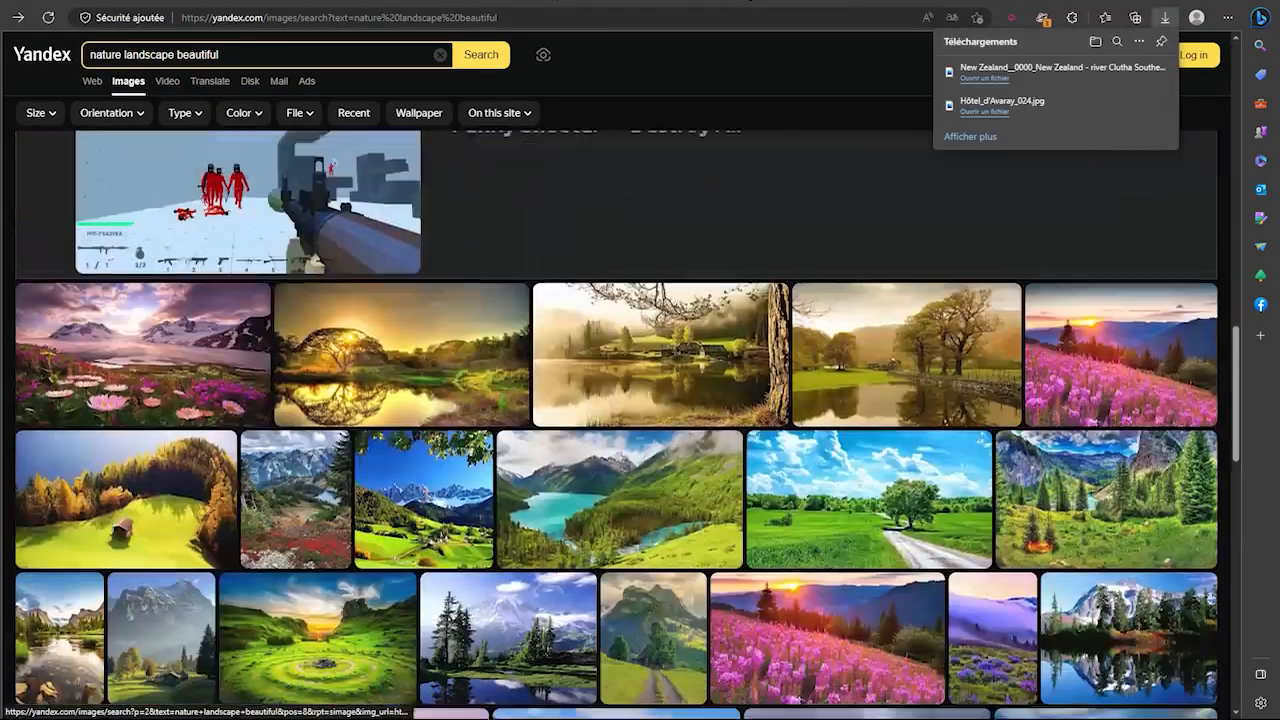
scroll(650, 430, "down", 2)
scroll(650, 430, "down", 5)
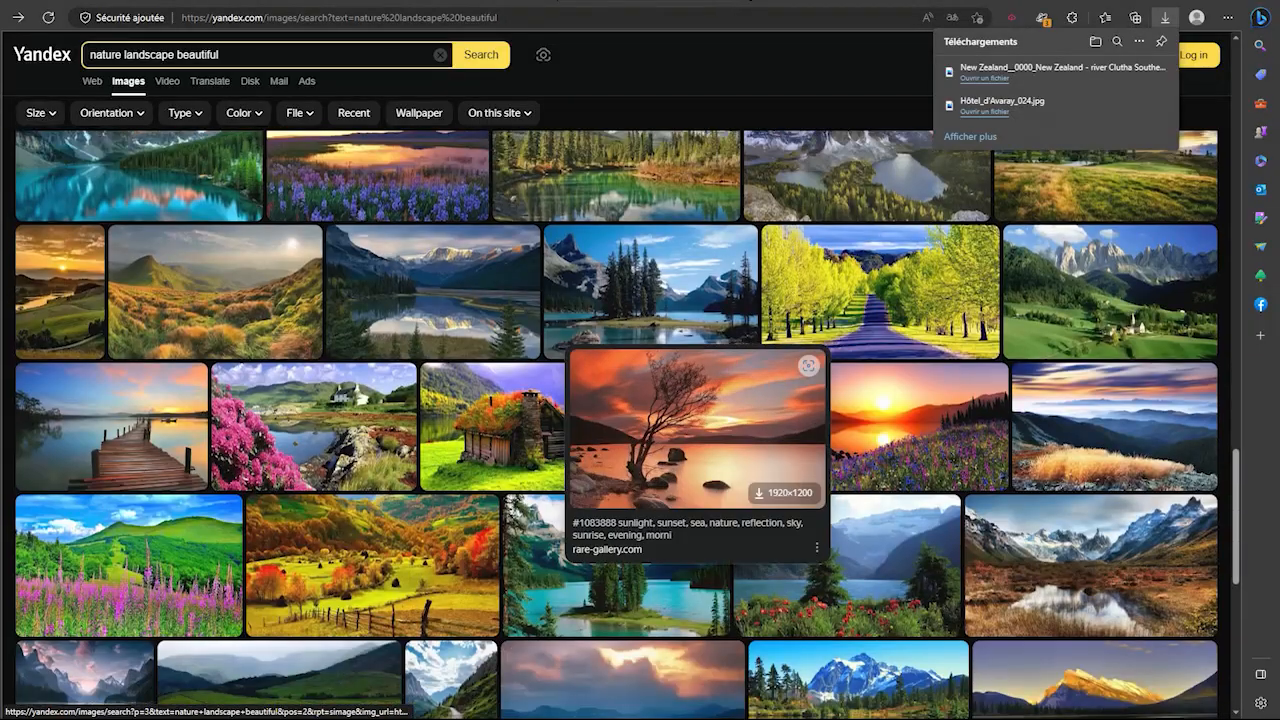
scroll(650, 430, "down", 3)
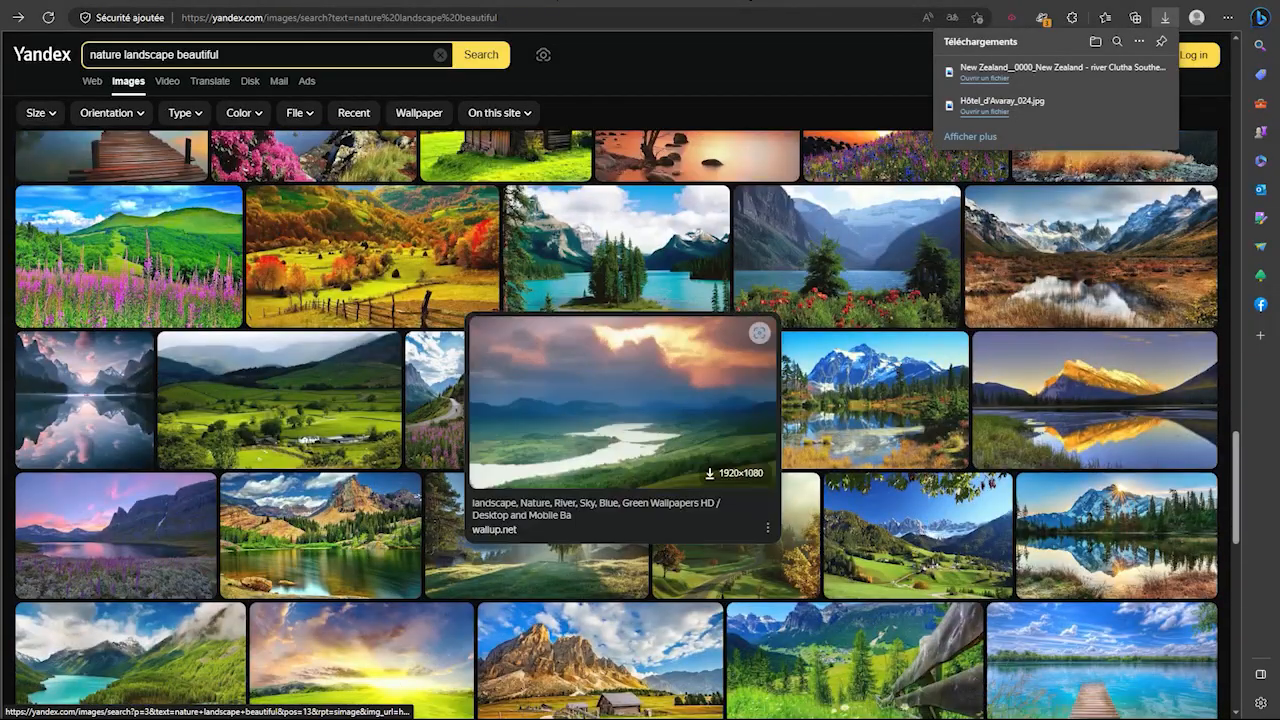
scroll(620, 420, "down", 2)
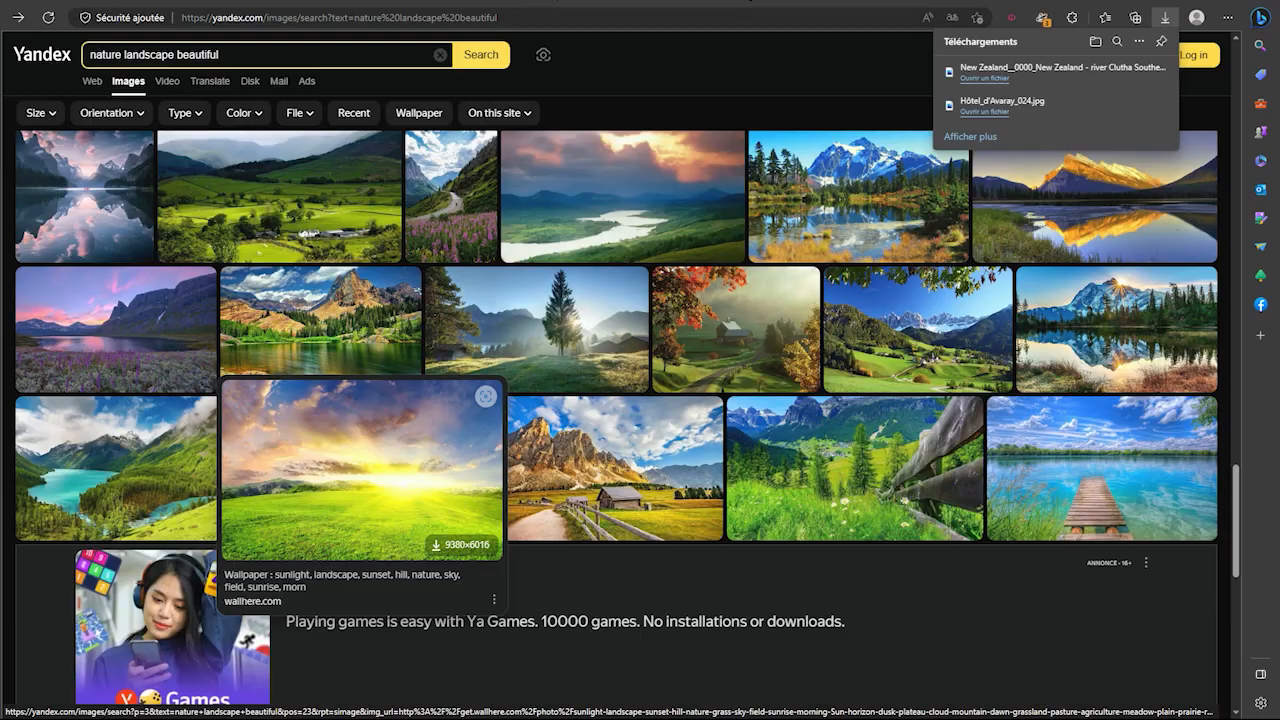
scroll(455, 430, "down", 8)
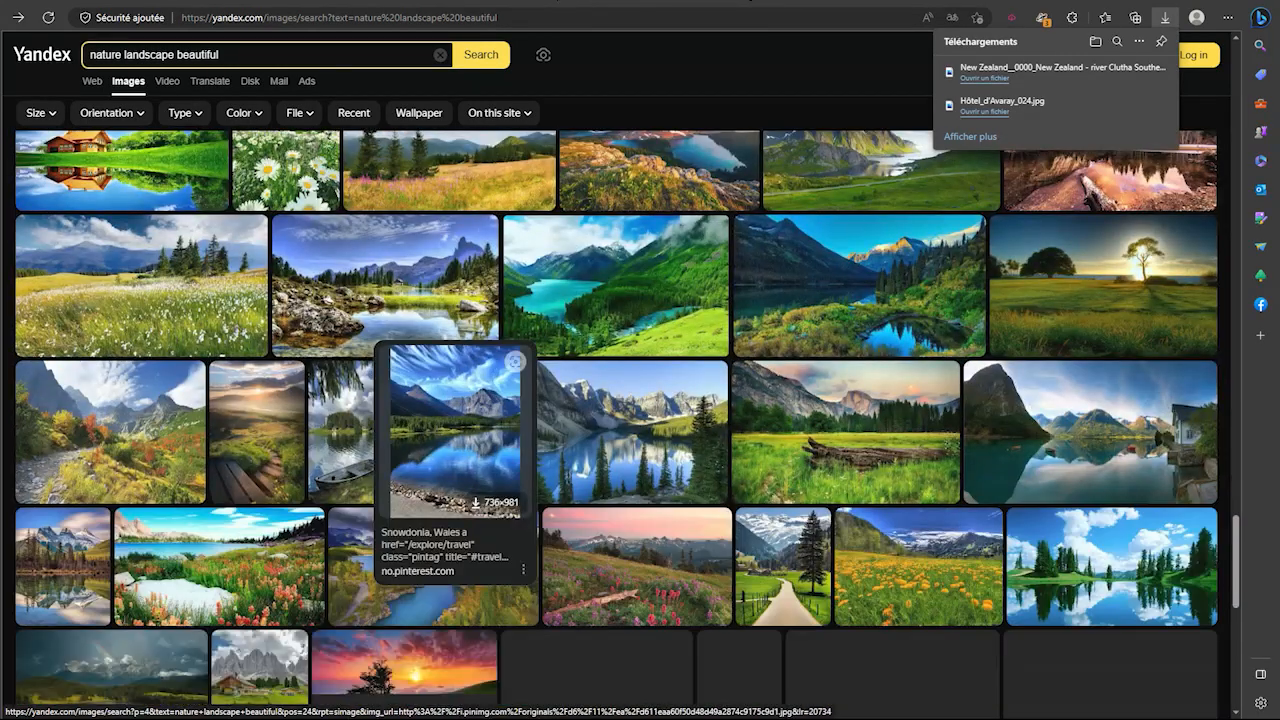
scroll(455, 430, "down", 3)
scroll(455, 430, "up", 7)
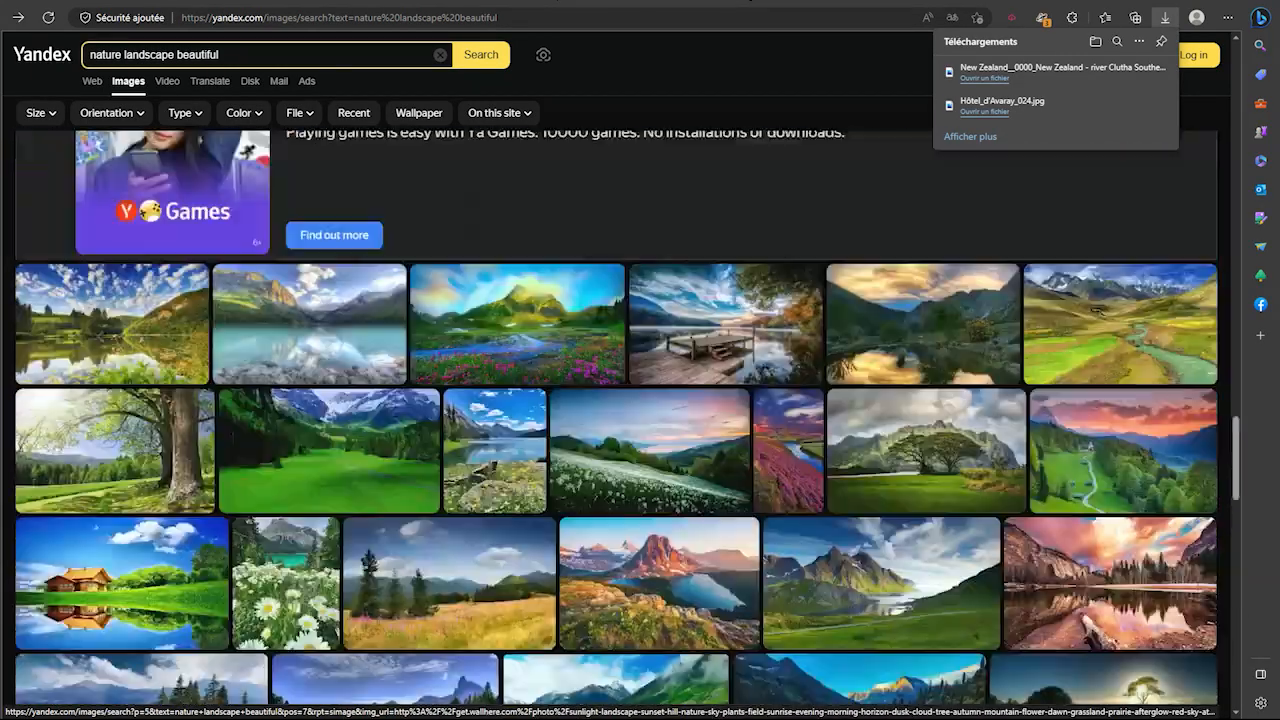
scroll(455, 430, "up", 6)
scroll(420, 450, "down", 1)
left_click(380, 545)
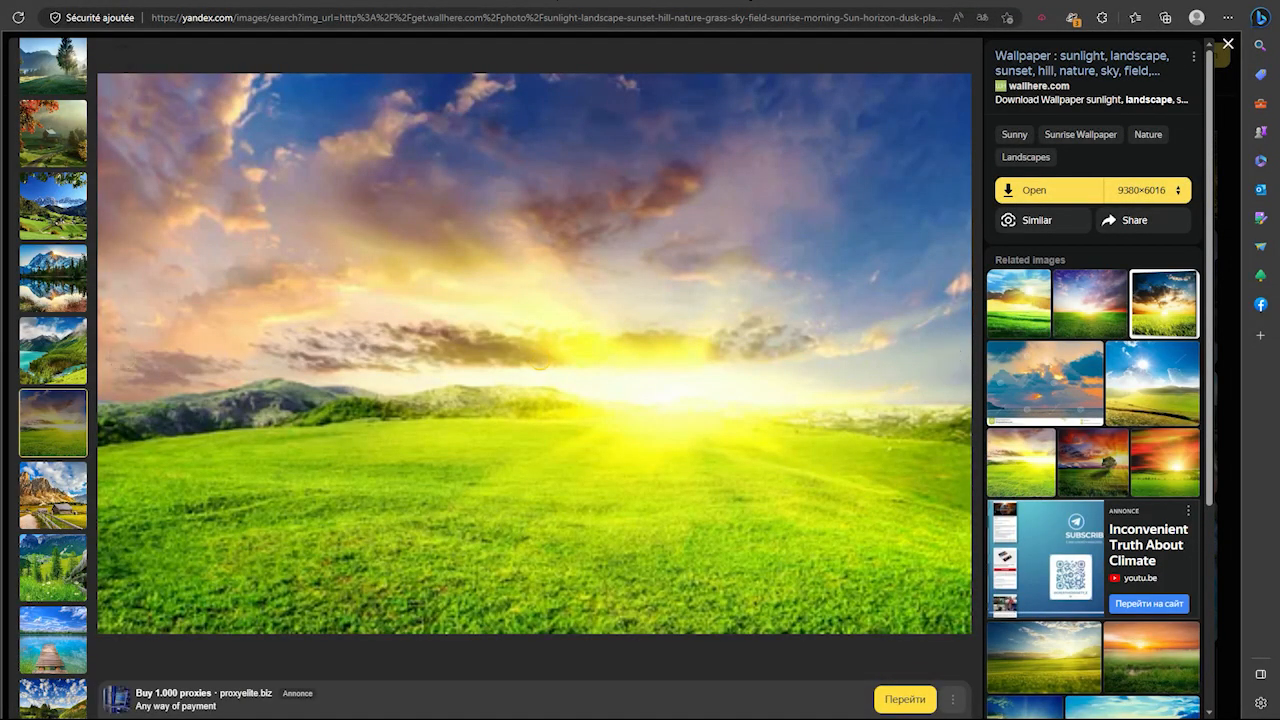
Save the sunlit meadow image to disk and close the viewer
scroll(1093, 400, "down", 1)
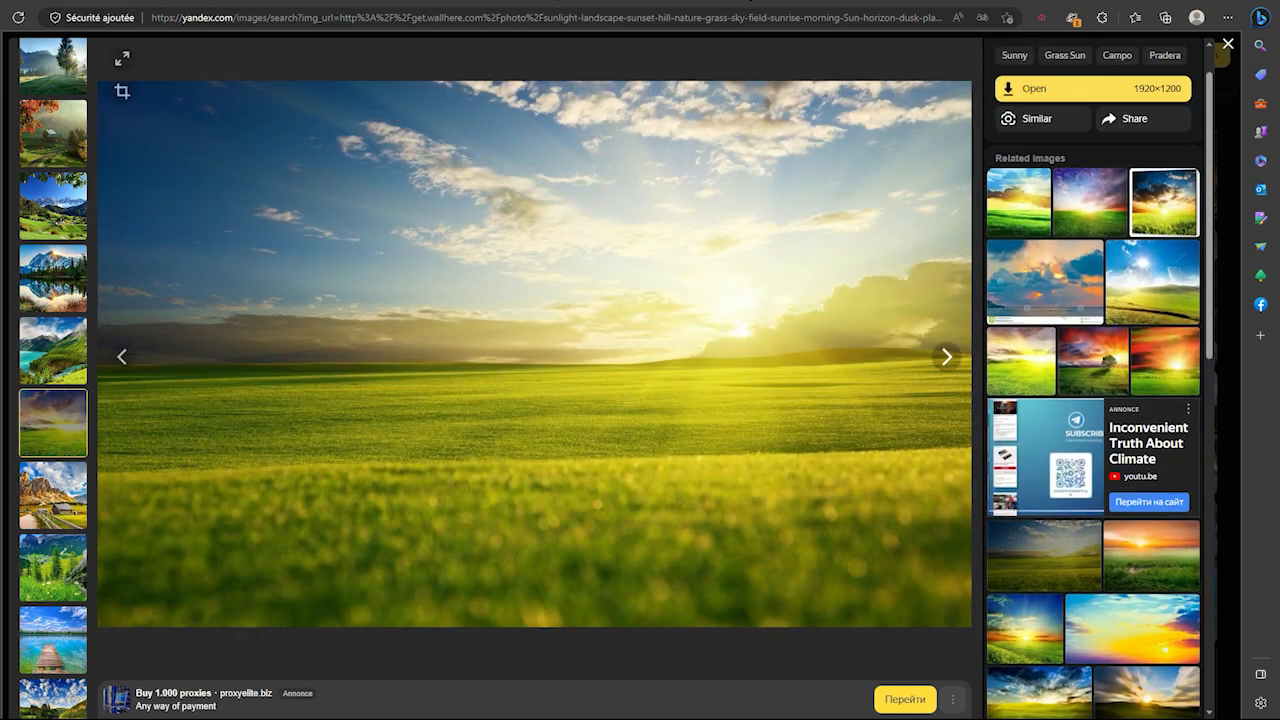
right_click(862, 352)
left_click(900, 386)
key("Return")
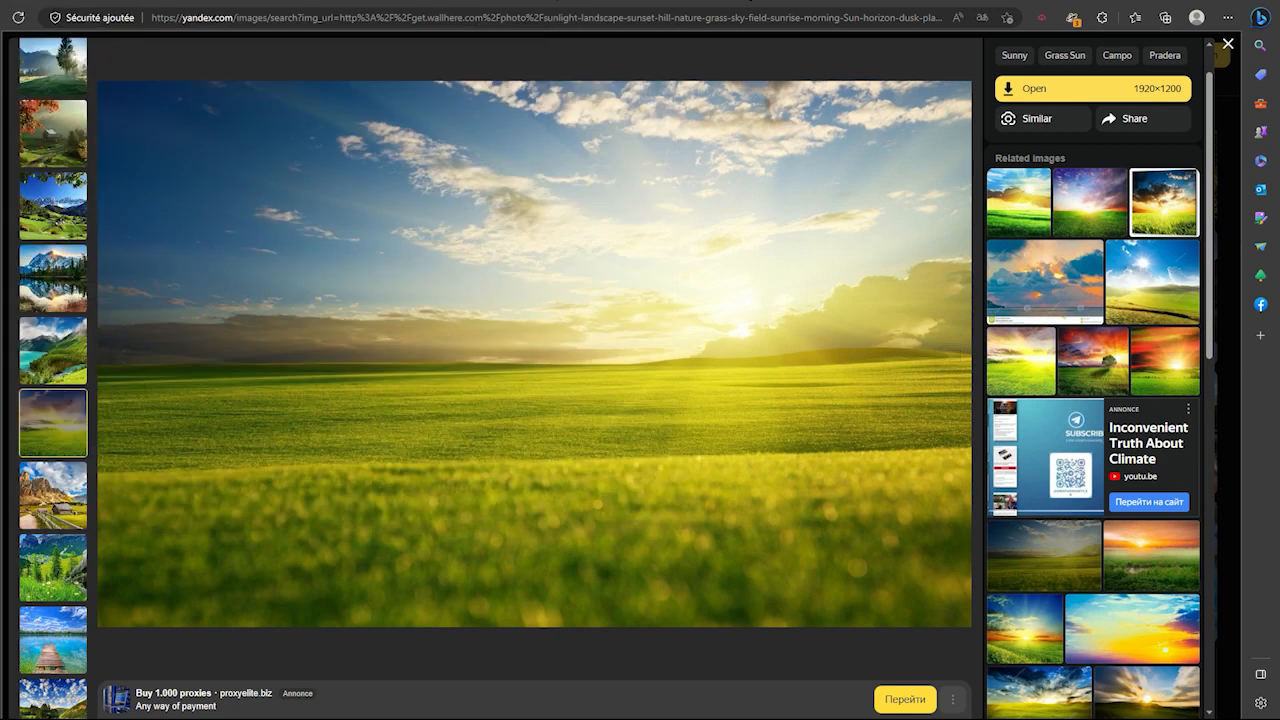
scroll(1093, 418, "down", 6)
key("Escape")
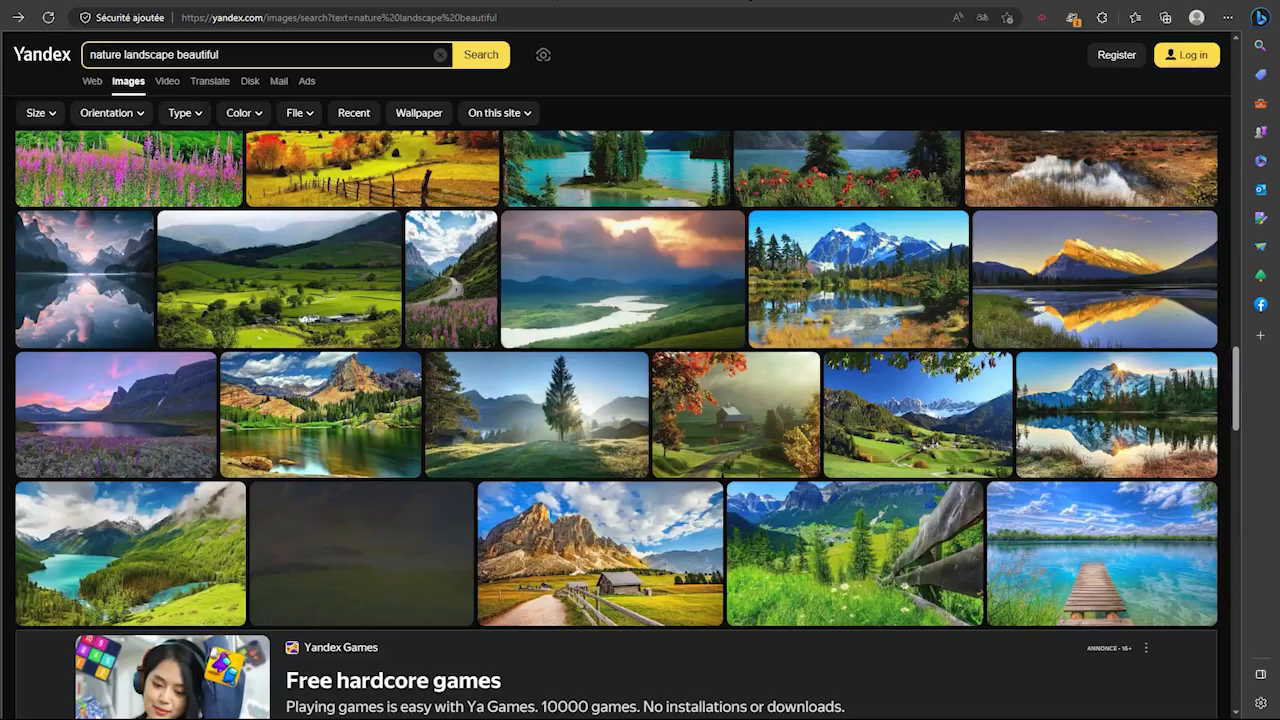
left_click(219, 54)
Search Yandex Images for 'greek temple door'
type("greek temple")
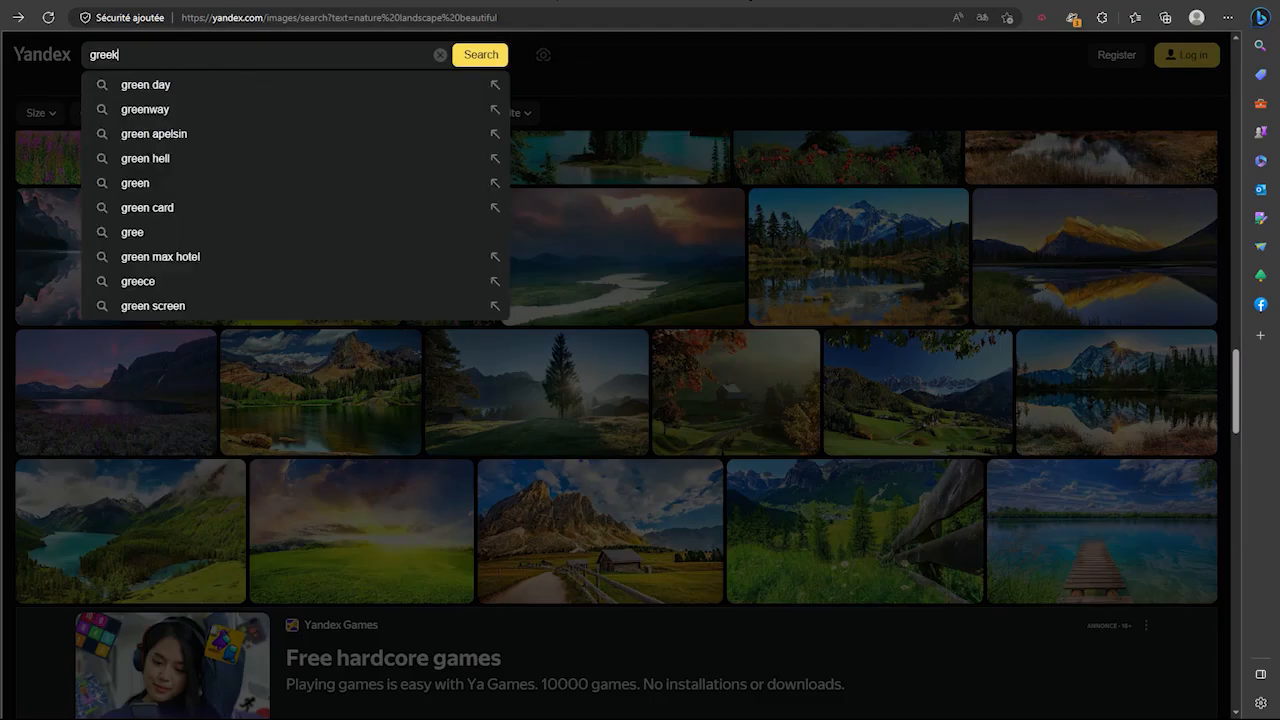
key("Return")
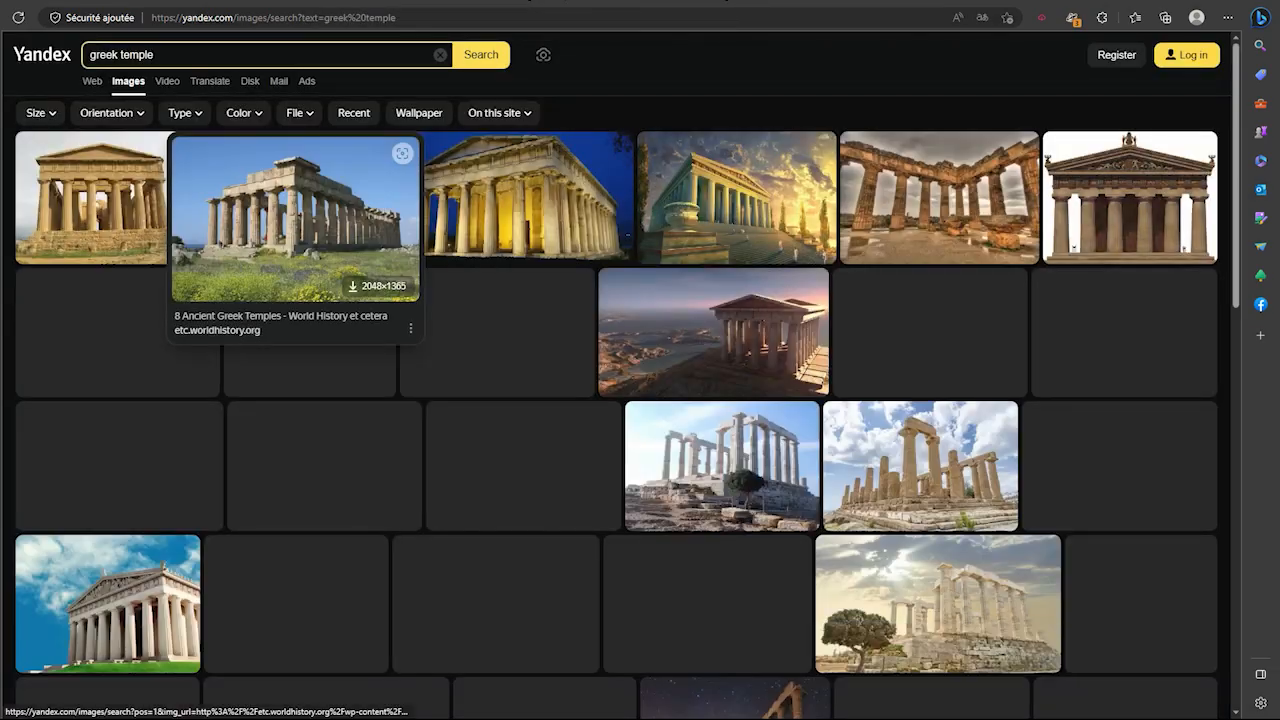
left_click(210, 55)
type("door")
key("Return")
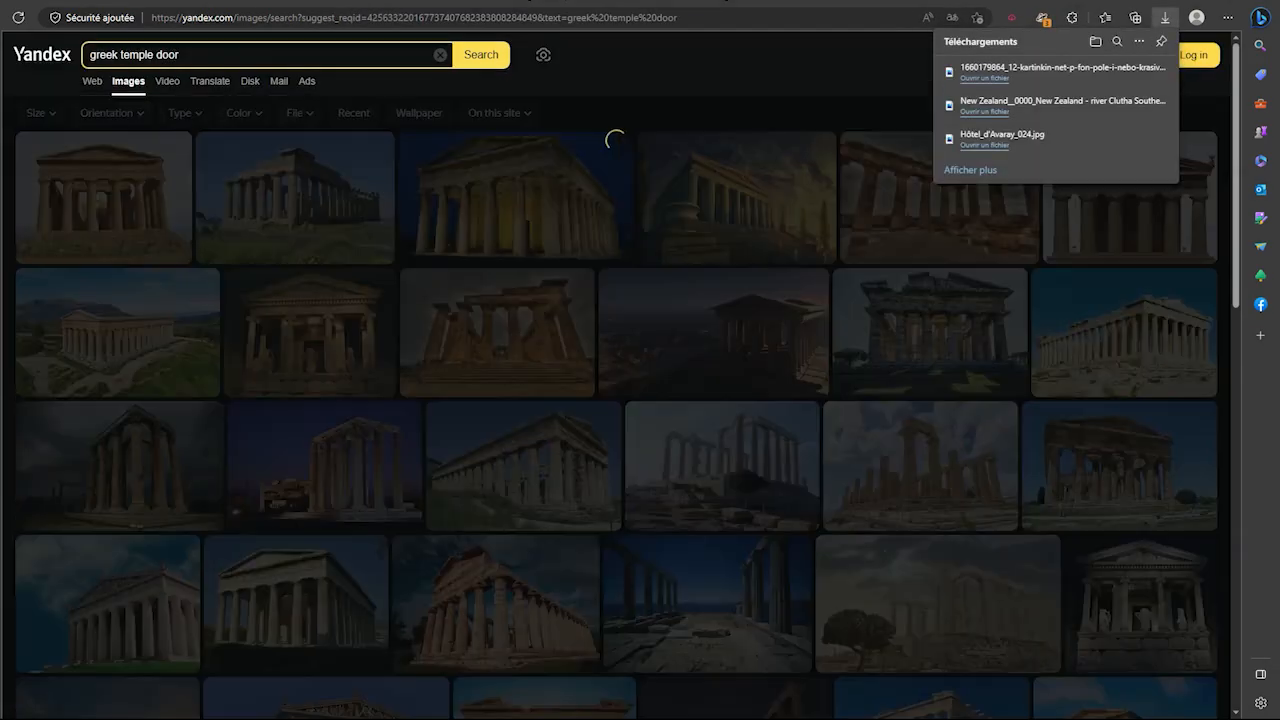
Scroll the results and preview the large arched cathedral door image, then close it
scroll(620, 420, "down", 10)
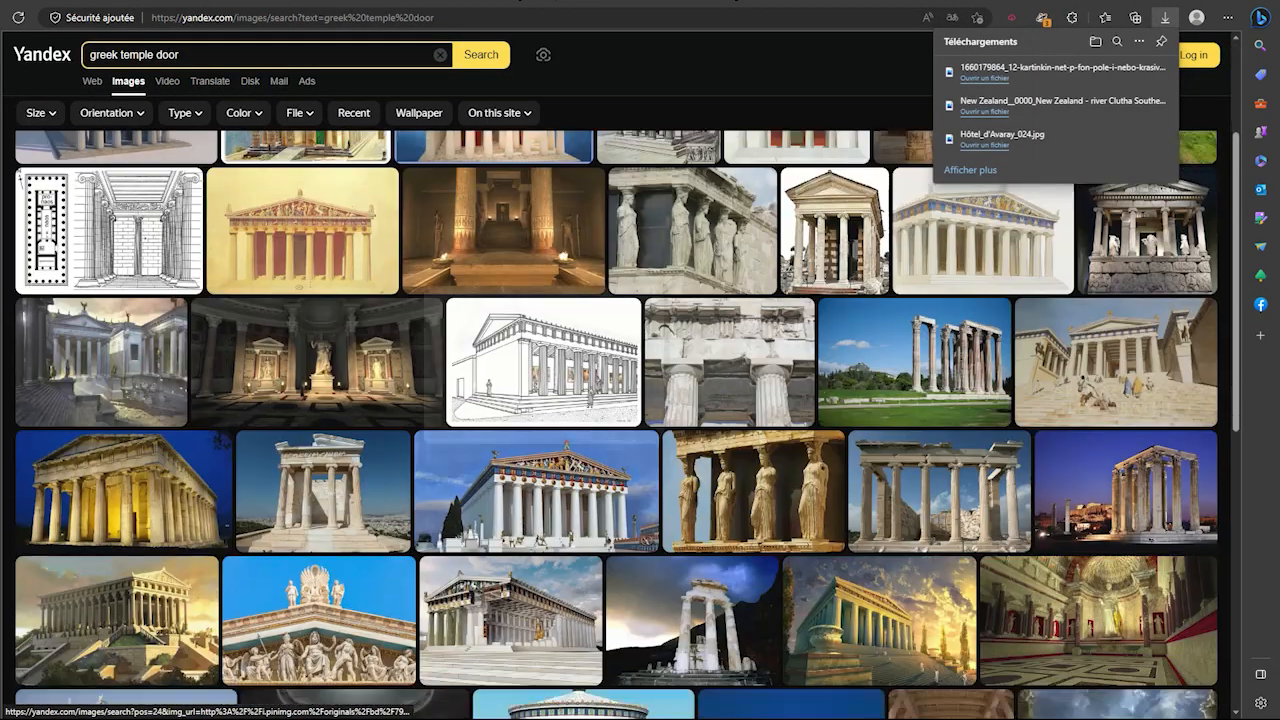
scroll(620, 420, "down", 15)
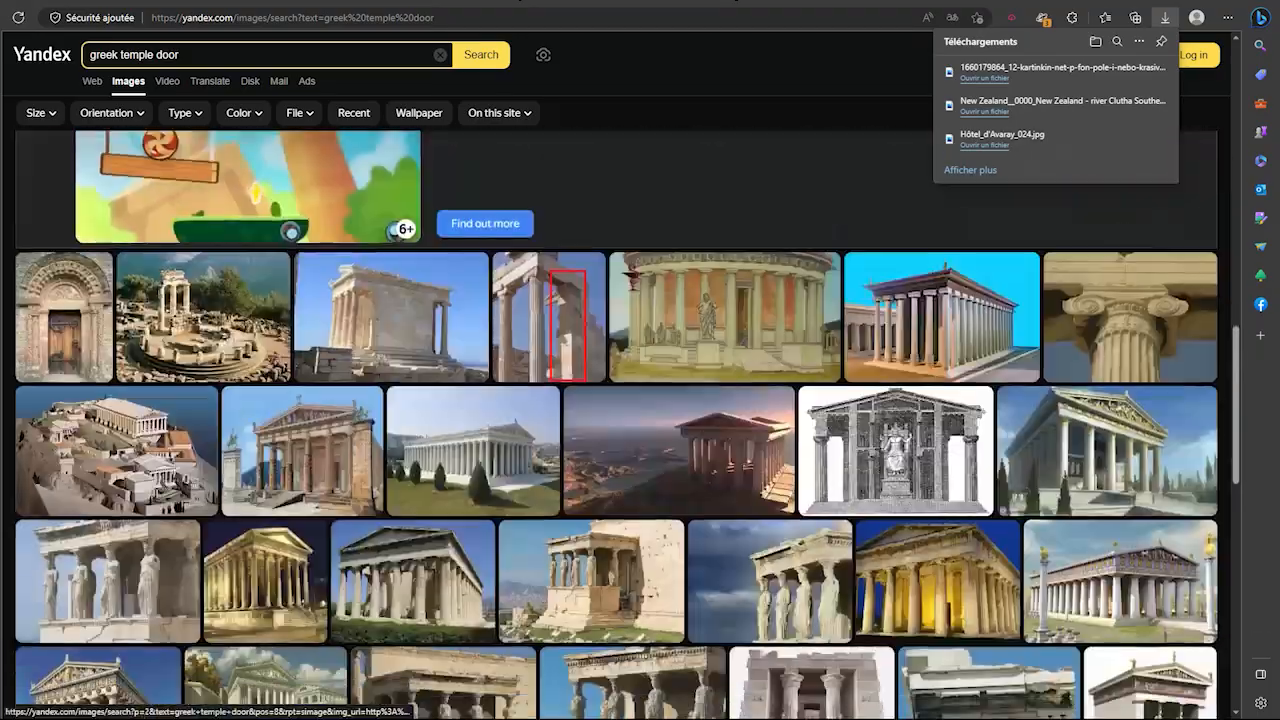
scroll(928, 450, "down", 15)
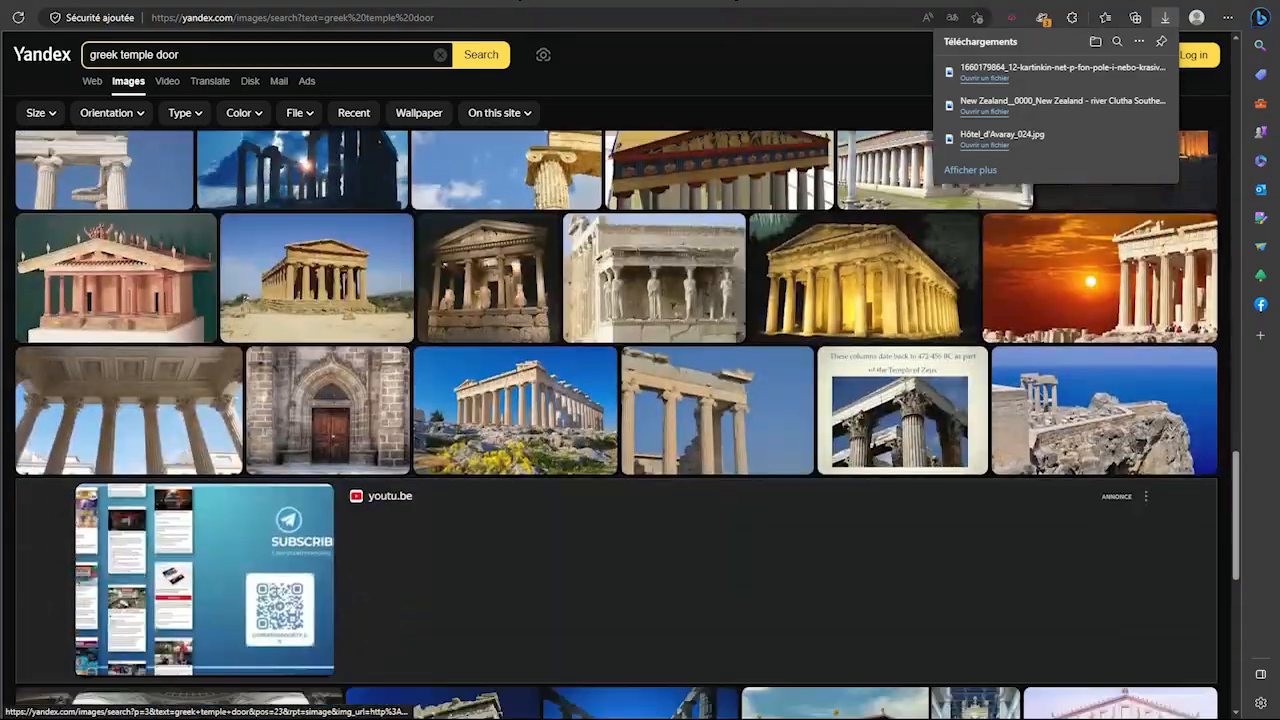
scroll(928, 450, "down", 10)
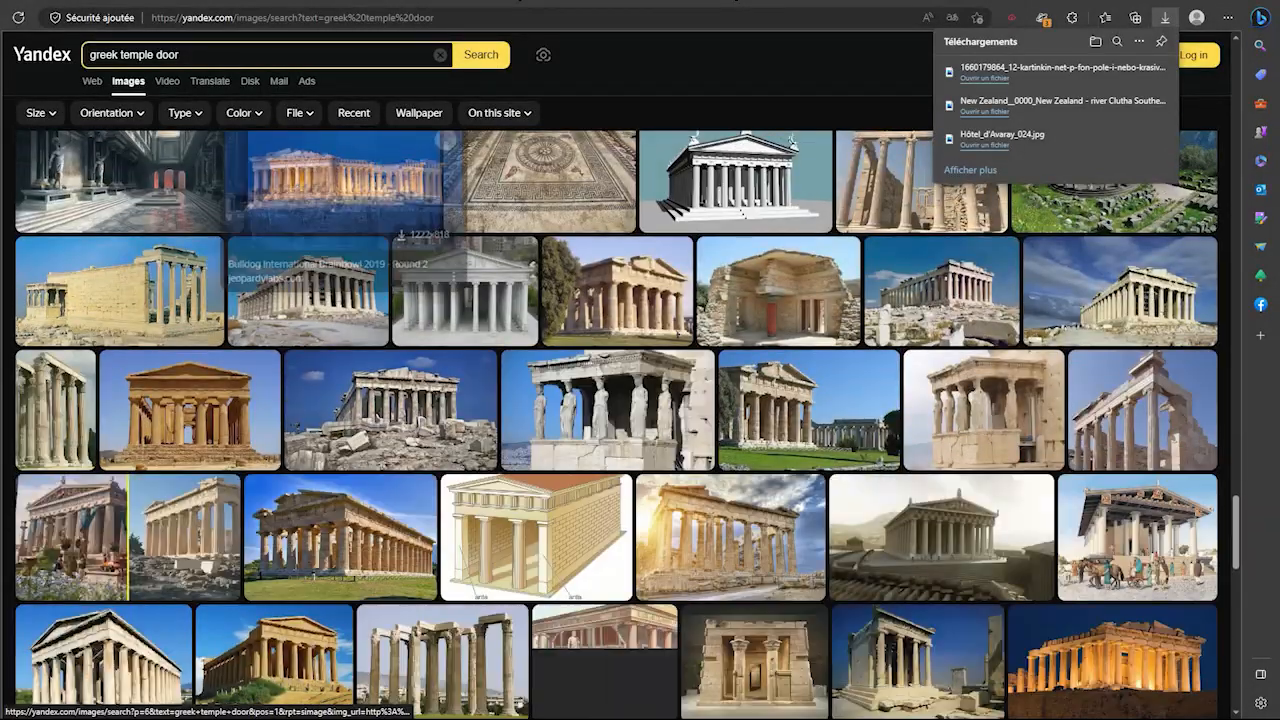
scroll(742, 213, "down", 15)
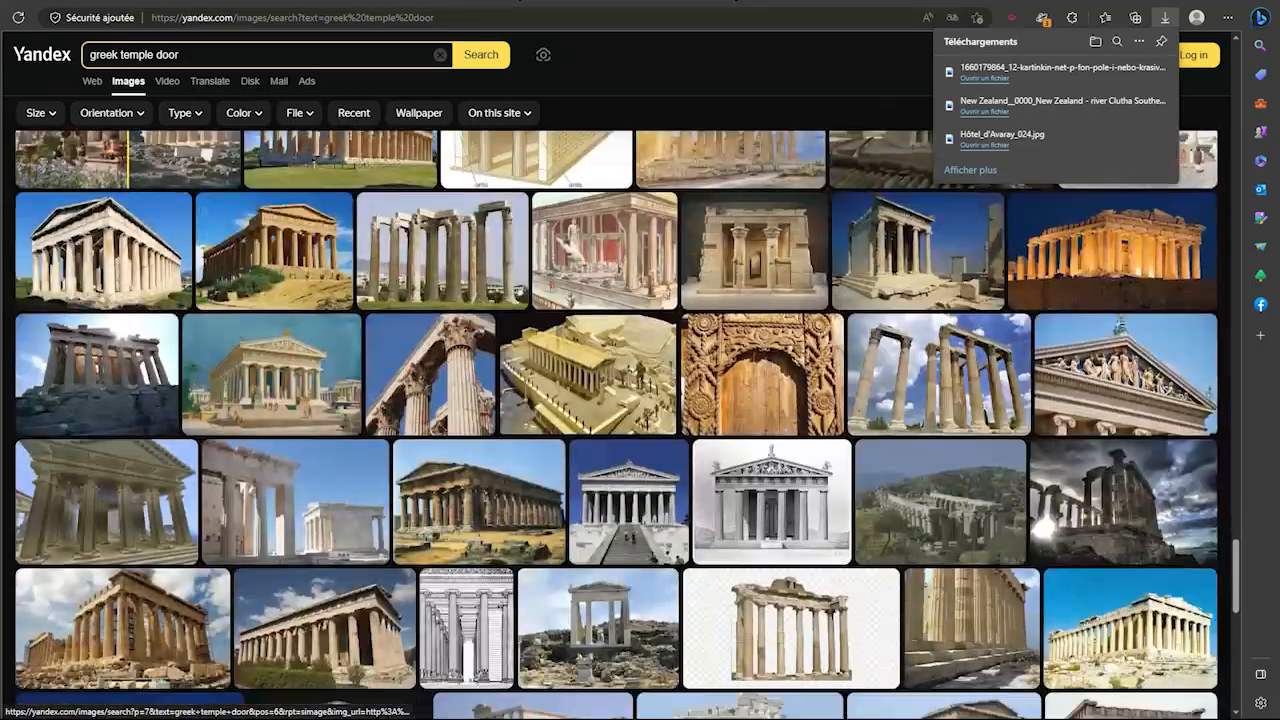
scroll(610, 470, "down", 10)
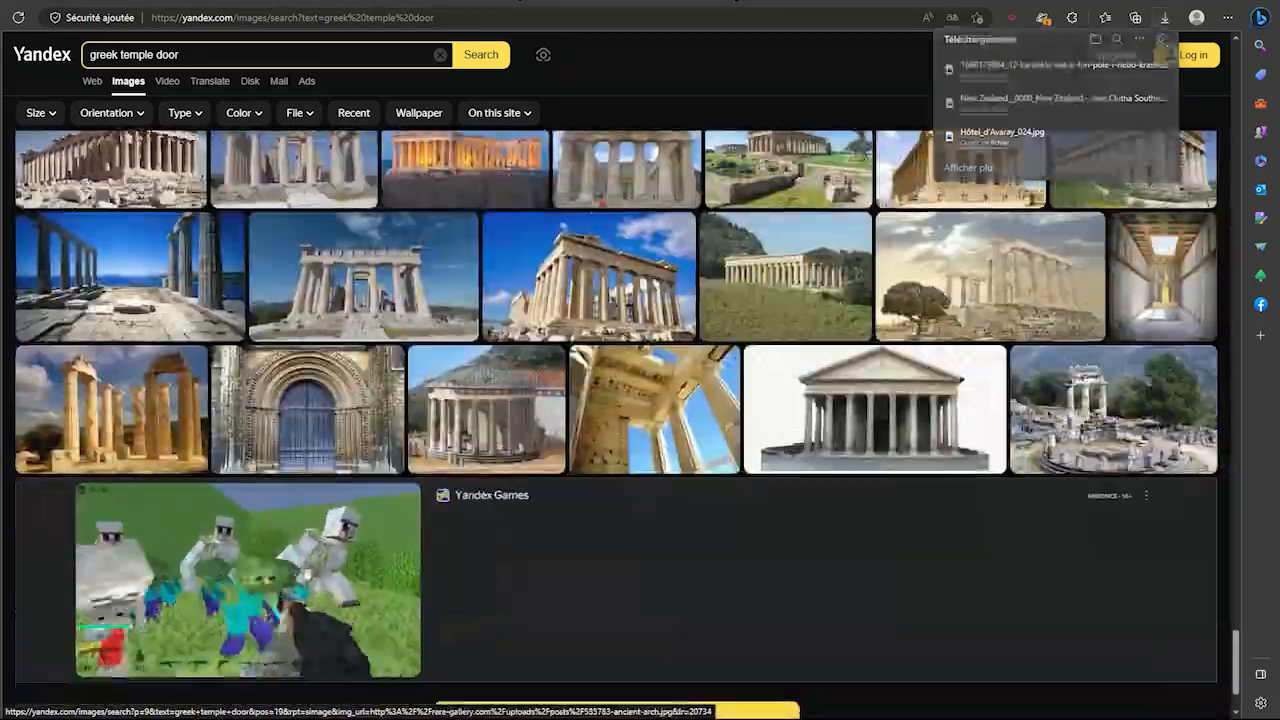
left_click(307, 408)
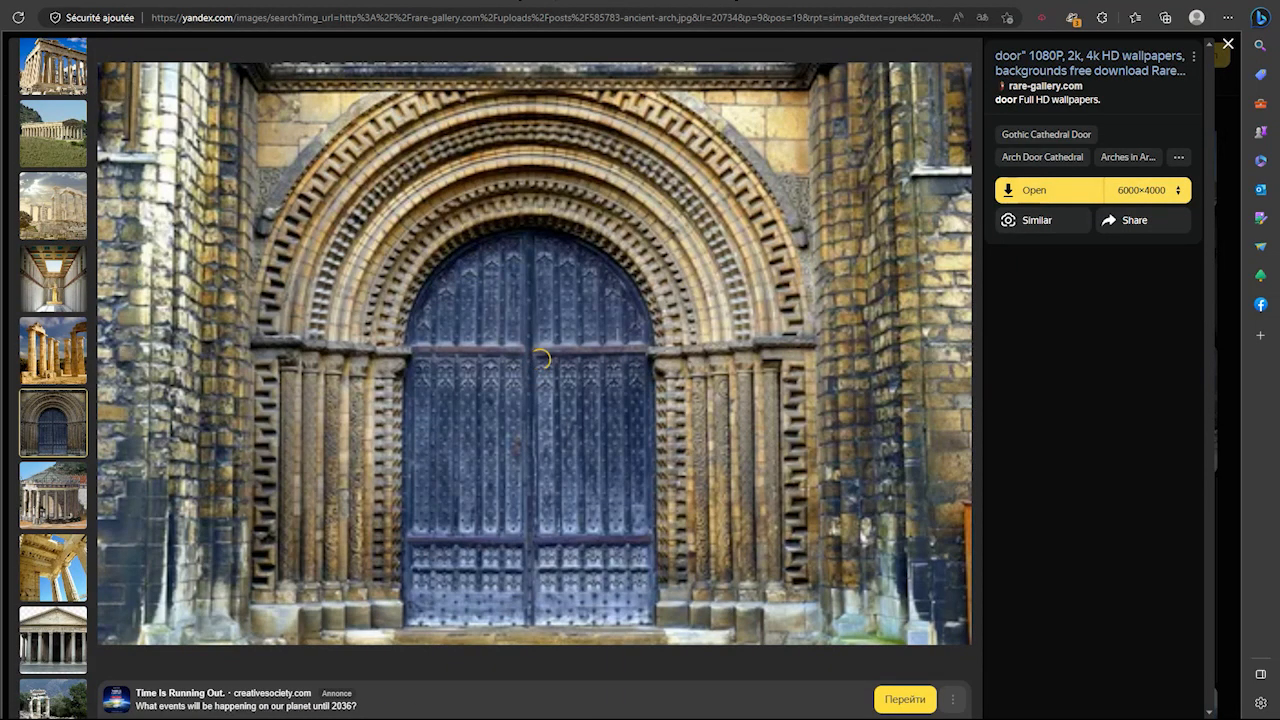
key("Escape")
scroll(460, 235, "down", 5)
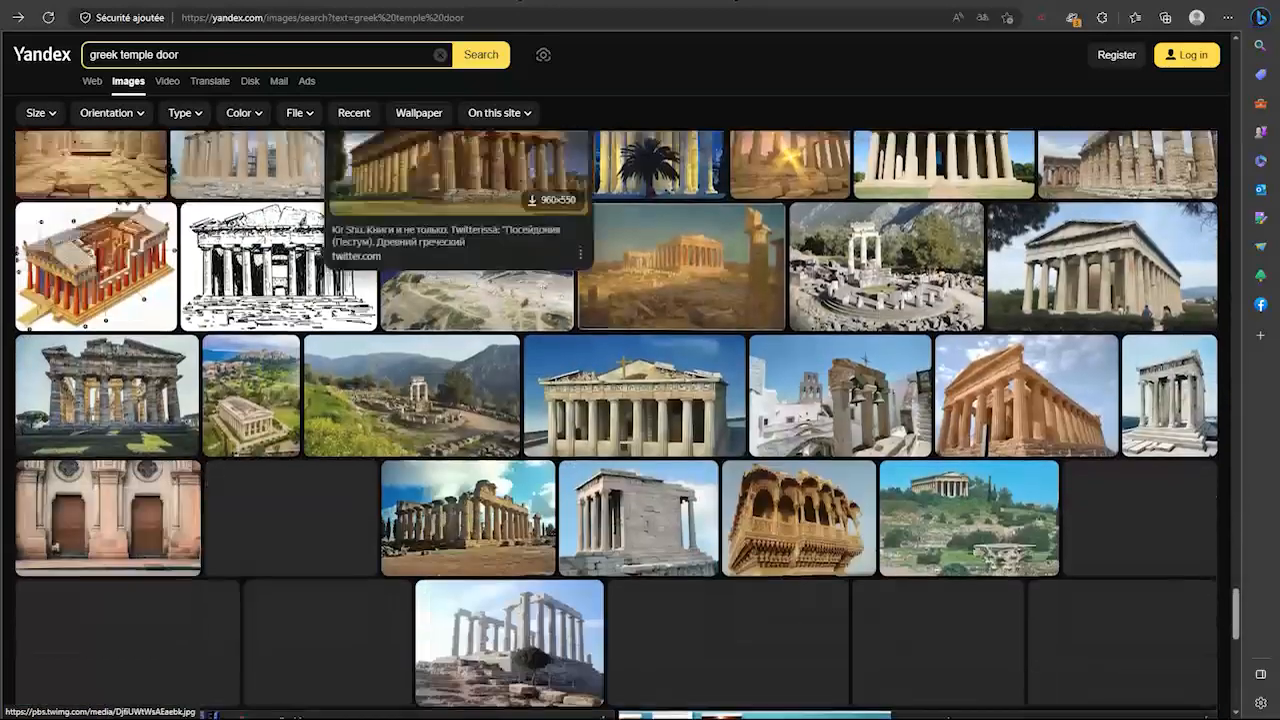
scroll(460, 190, "down", 4)
left_click(180, 54)
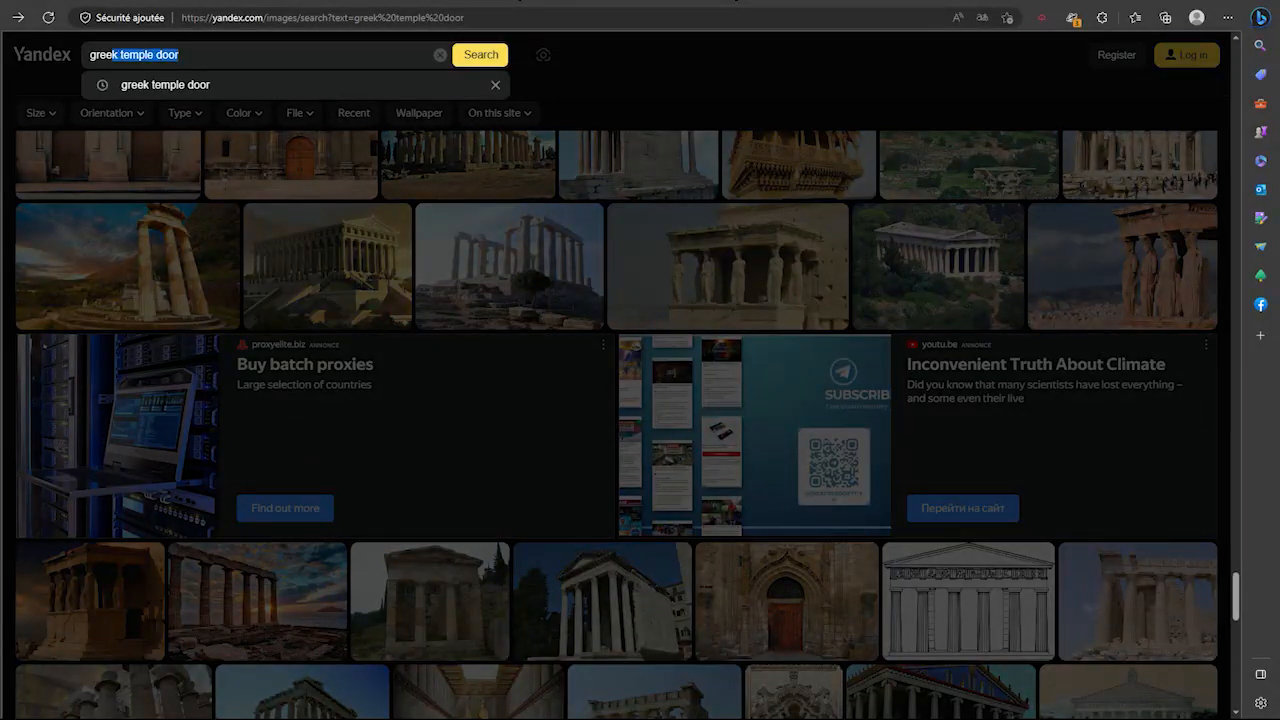
Search Yandex Images for 'fences iron png'
type("fences iron")
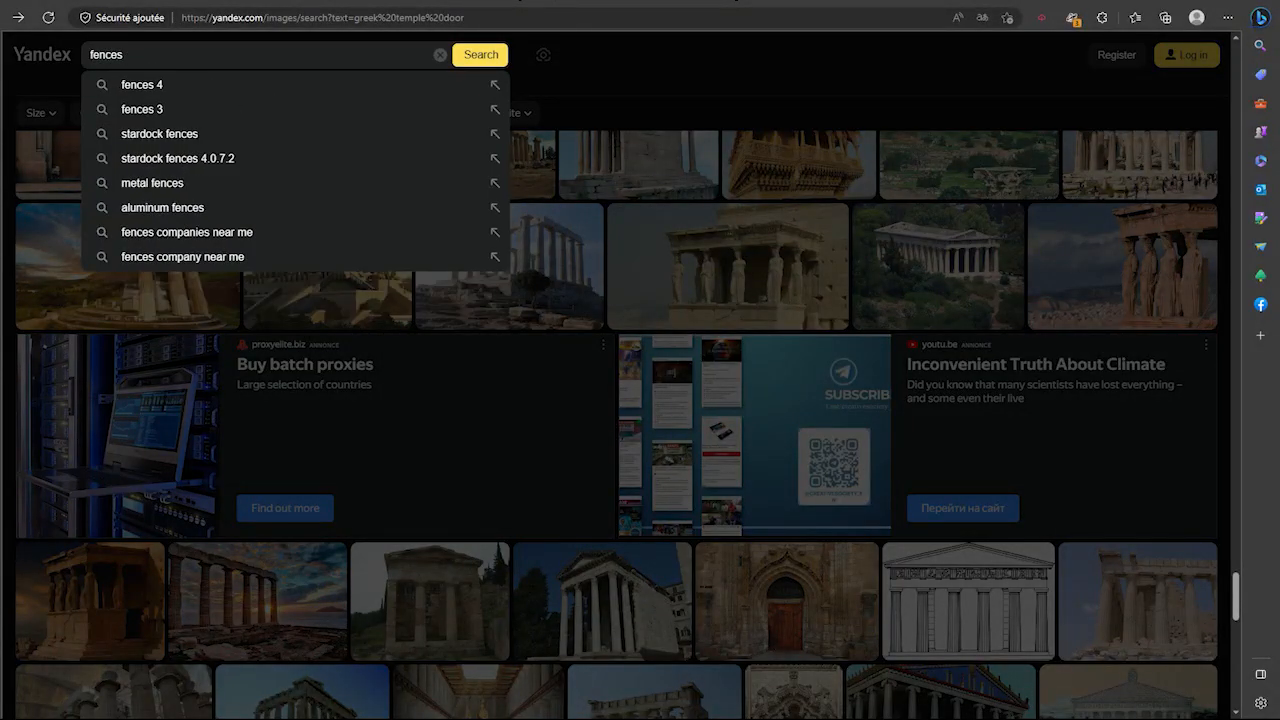
key("Return")
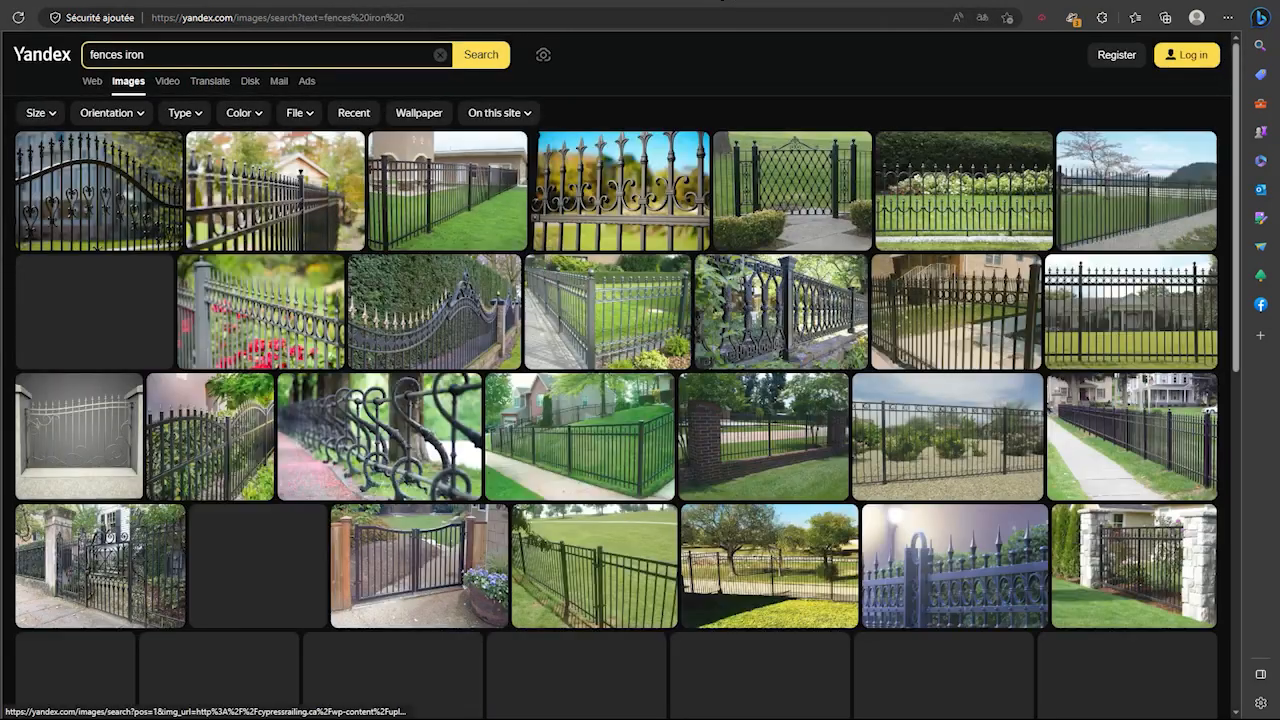
mouse_move(380, 436)
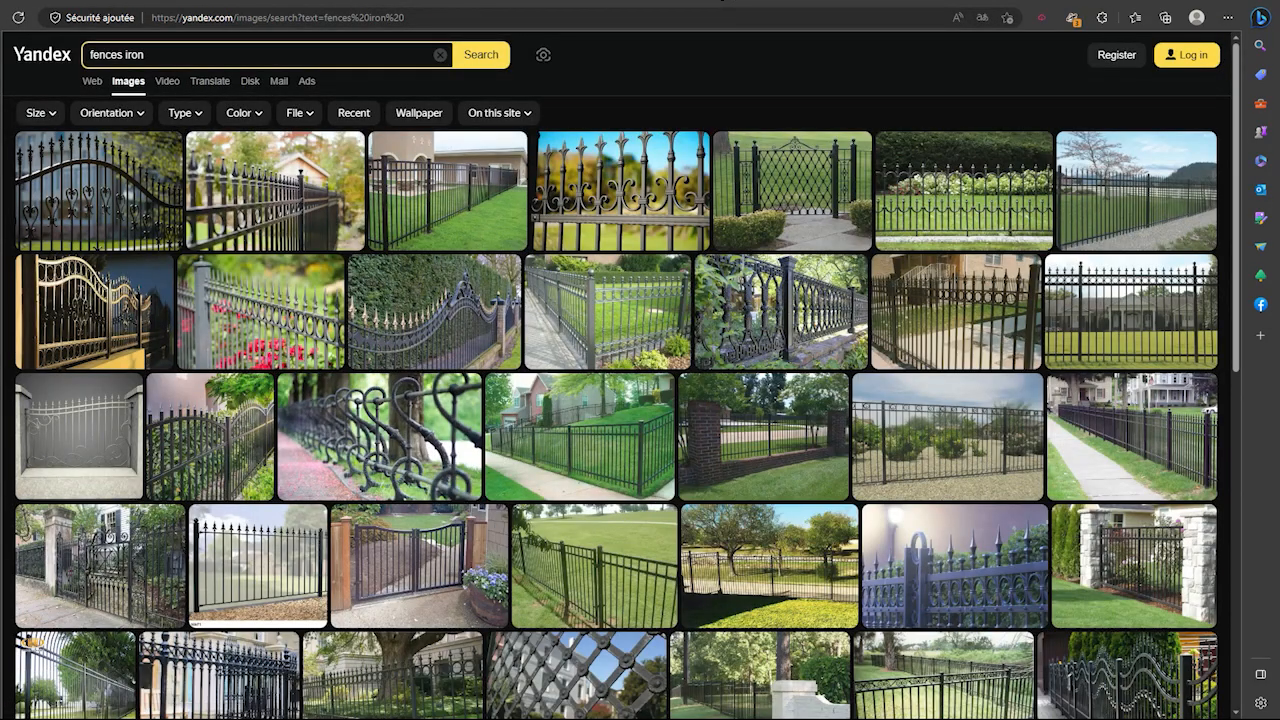
left_click(200, 54)
type("png")
key("Return")
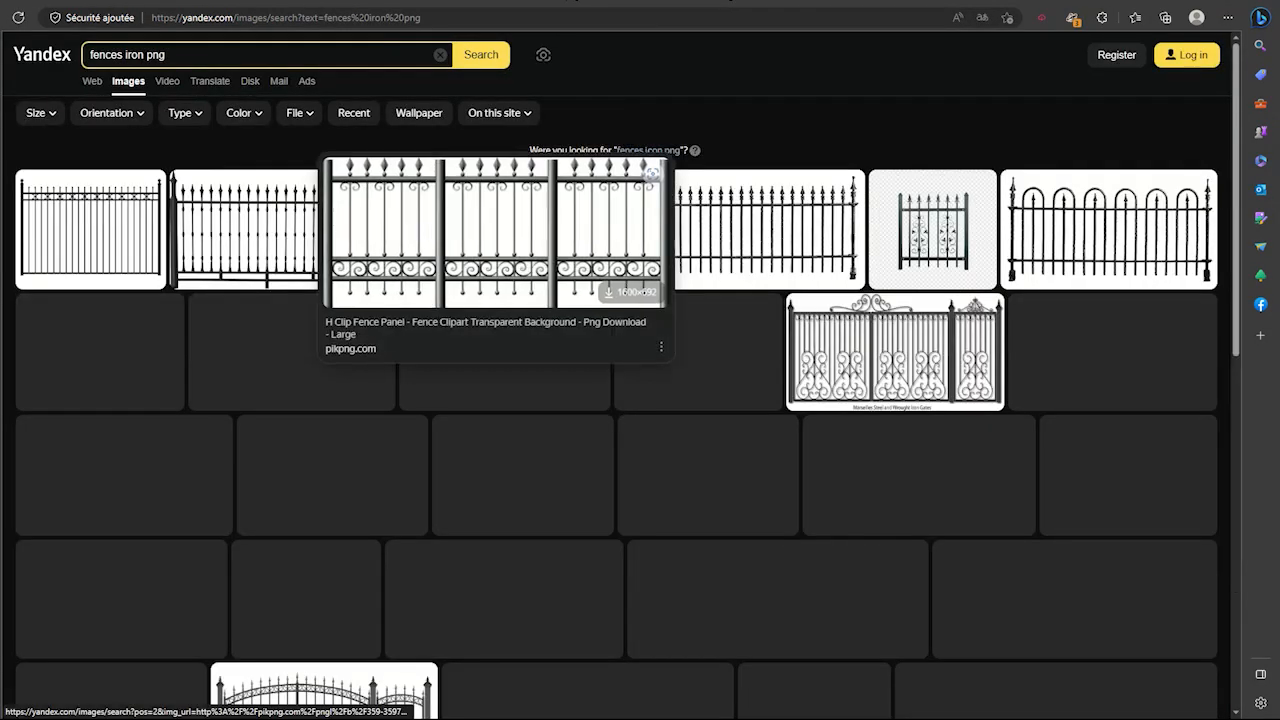
Open the iron railing PNG at full size and save it to Downloads
mouse_move(505, 350)
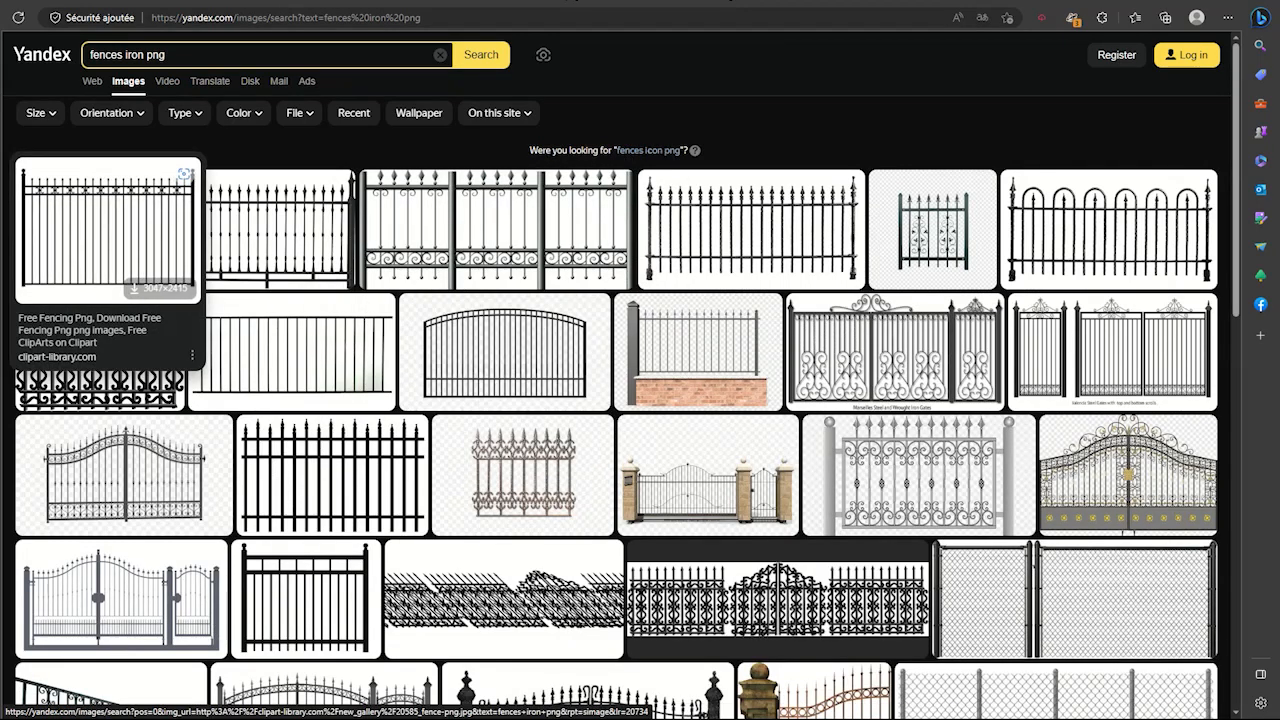
left_click(95, 230)
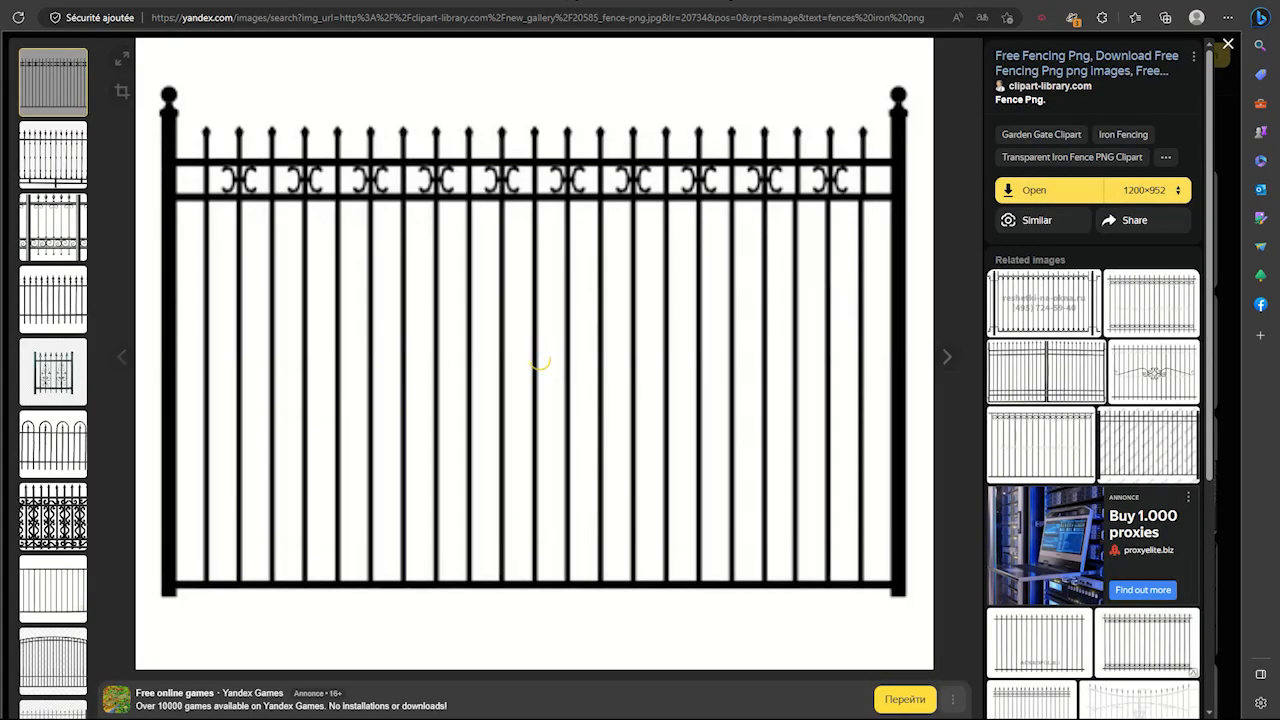
key("Right")
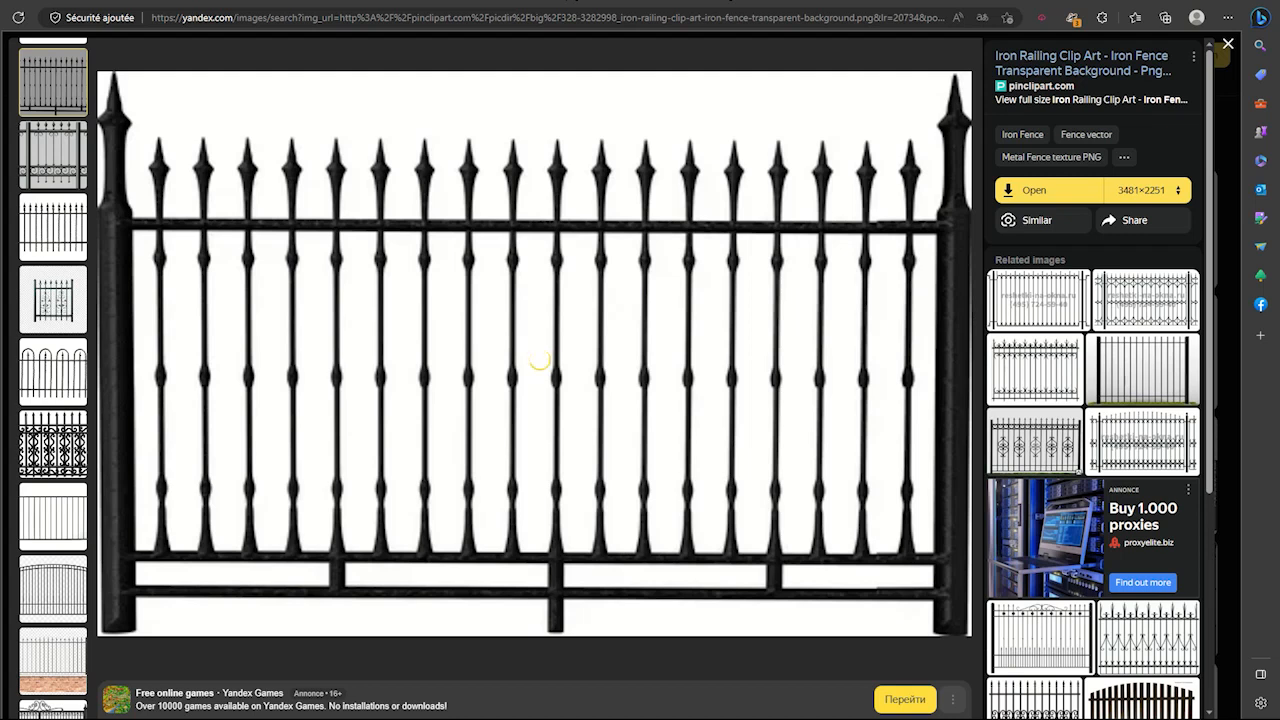
left_click(1048, 190)
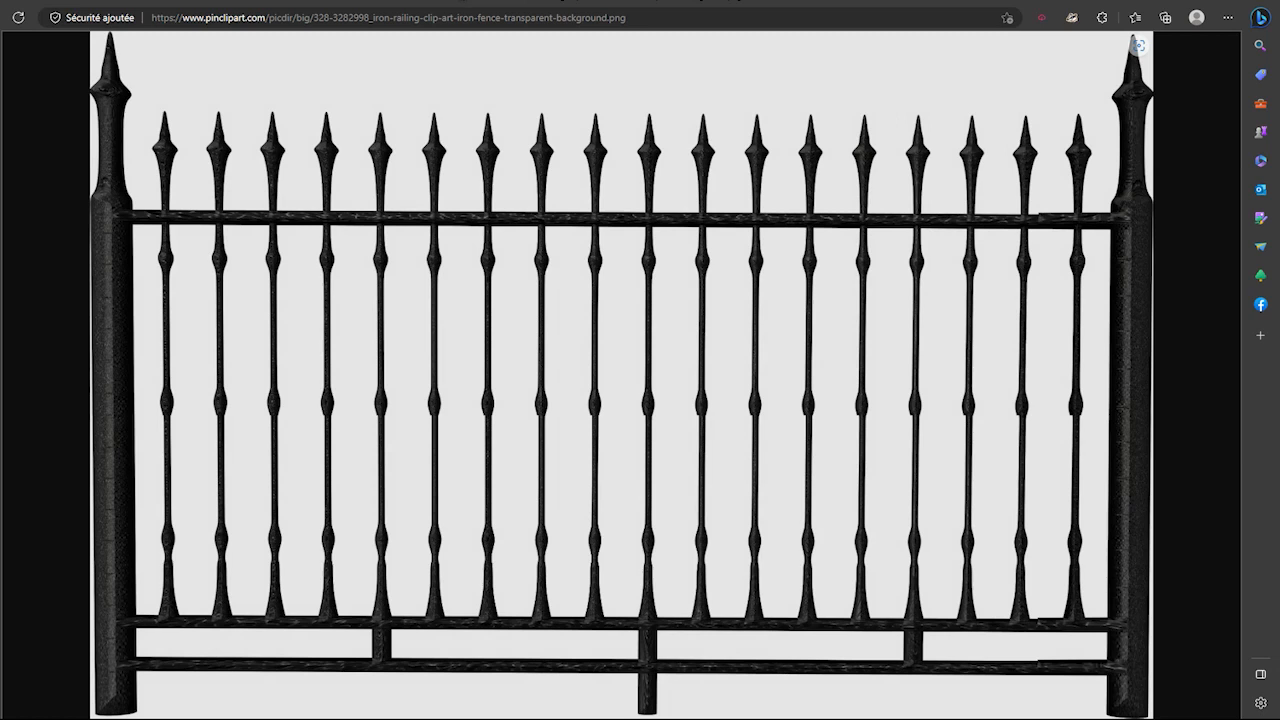
right_click(556, 224)
left_click(620, 257)
key("Return")
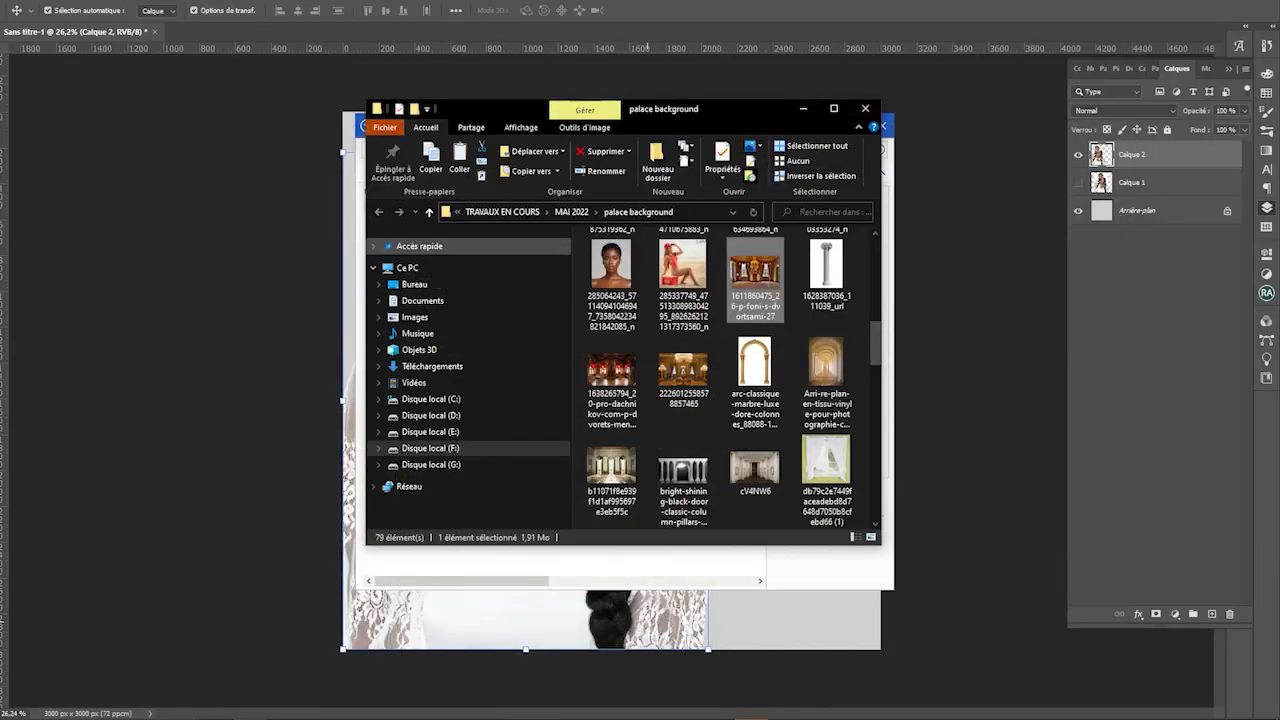
scroll(720, 380, "up", 5)
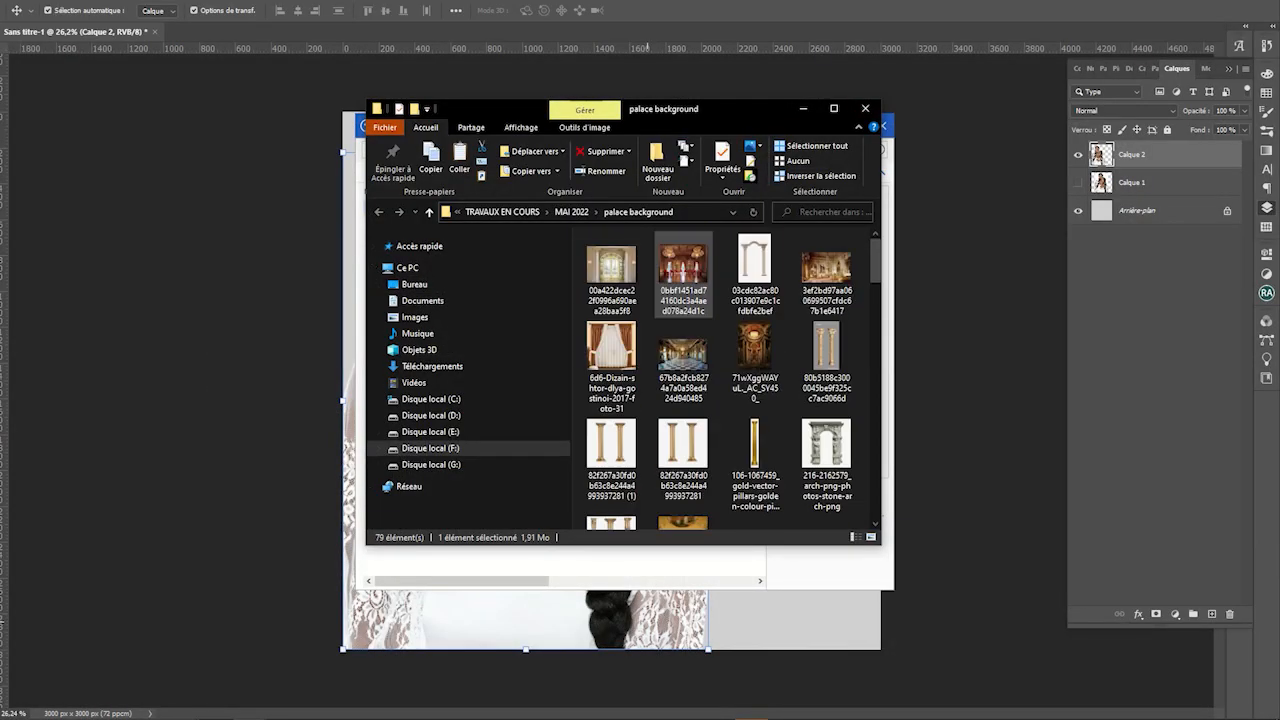
Dismiss the pop-ups and return to the Photoshop canvas
left_click(755, 270)
key("super")
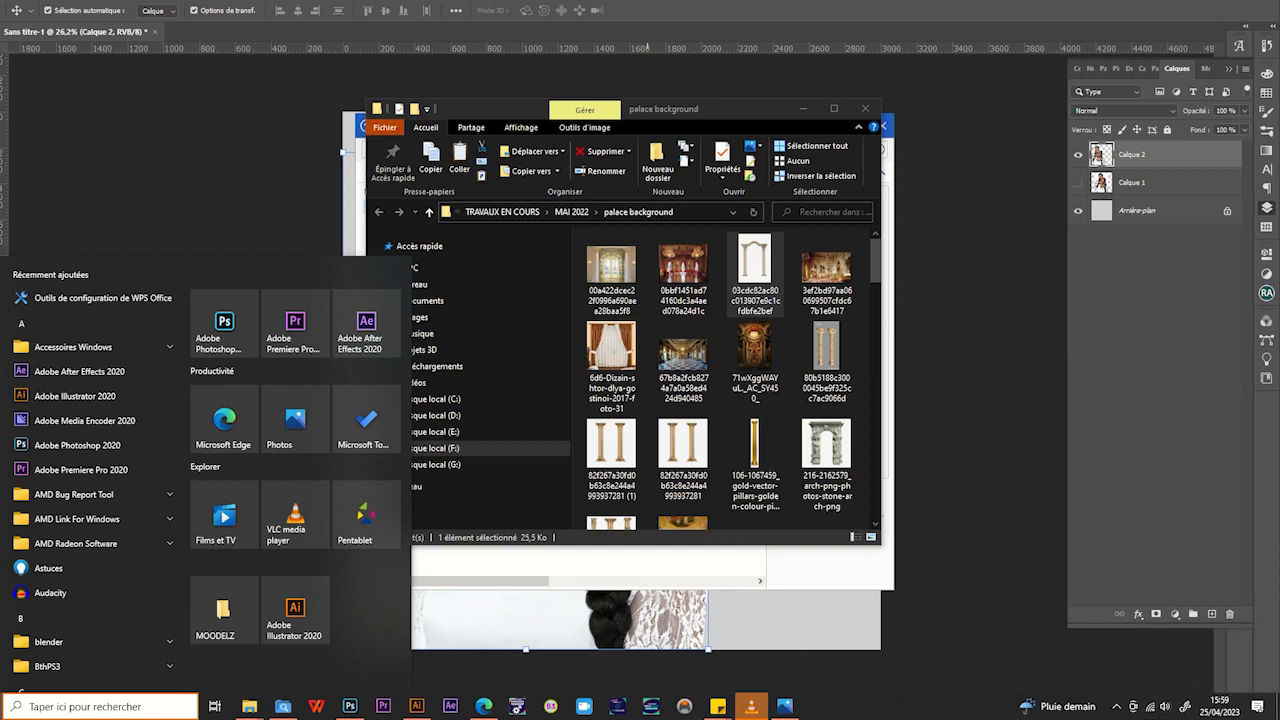
left_click(1149, 706)
left_click(525, 401)
scroll(530, 400, "down", 1)
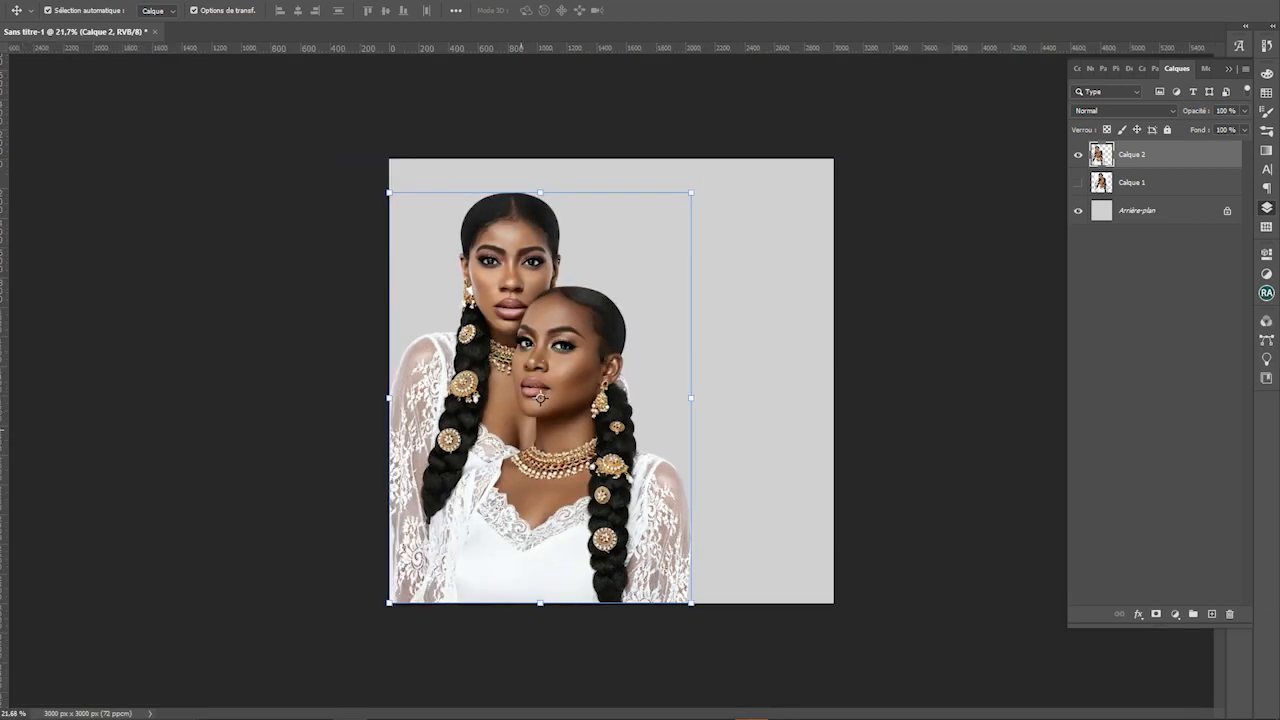
Create a new white document from the A5 preset, 3201 × 4950 pixels
key("ctrl+n")
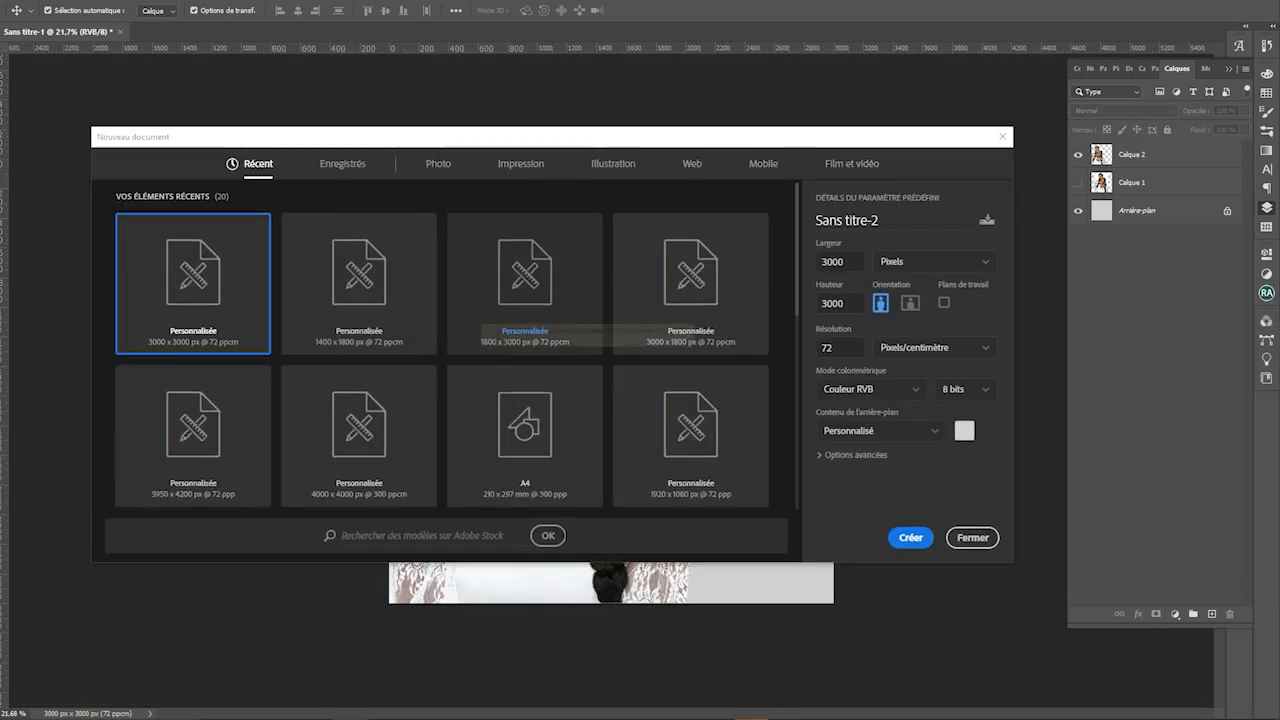
scroll(193, 380, "down", 1)
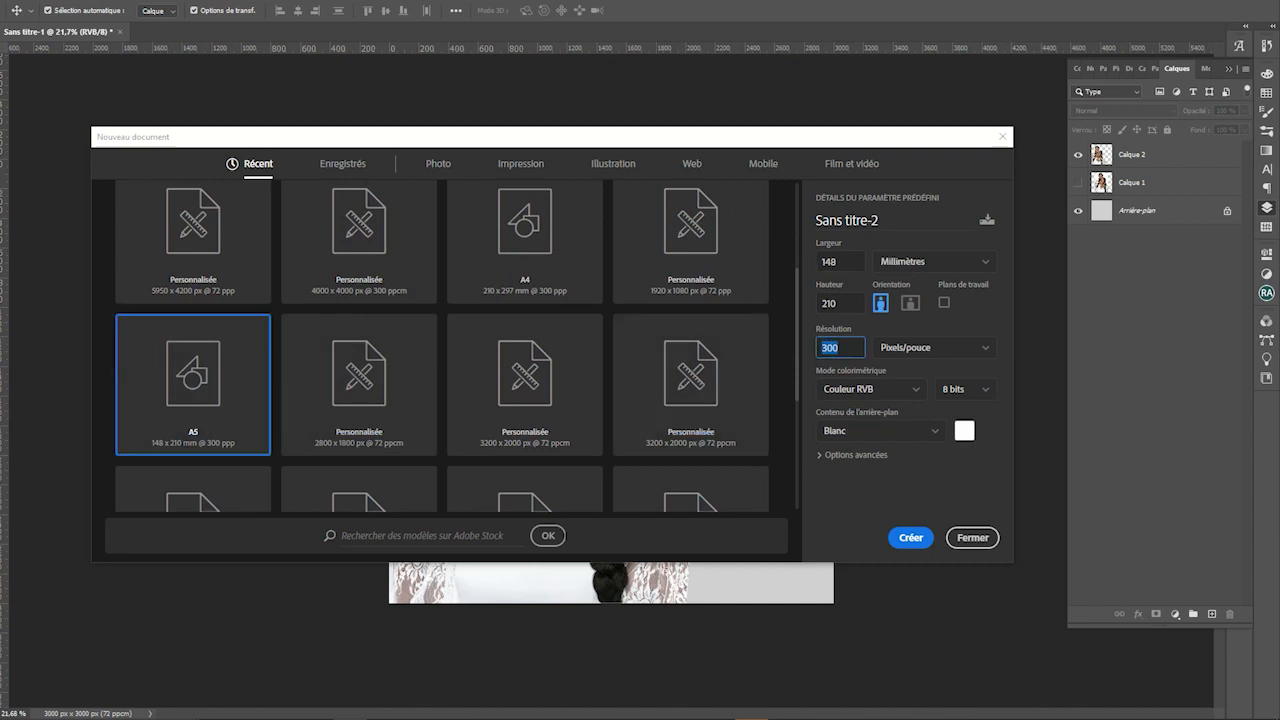
left_click(933, 261)
left_click(892, 283)
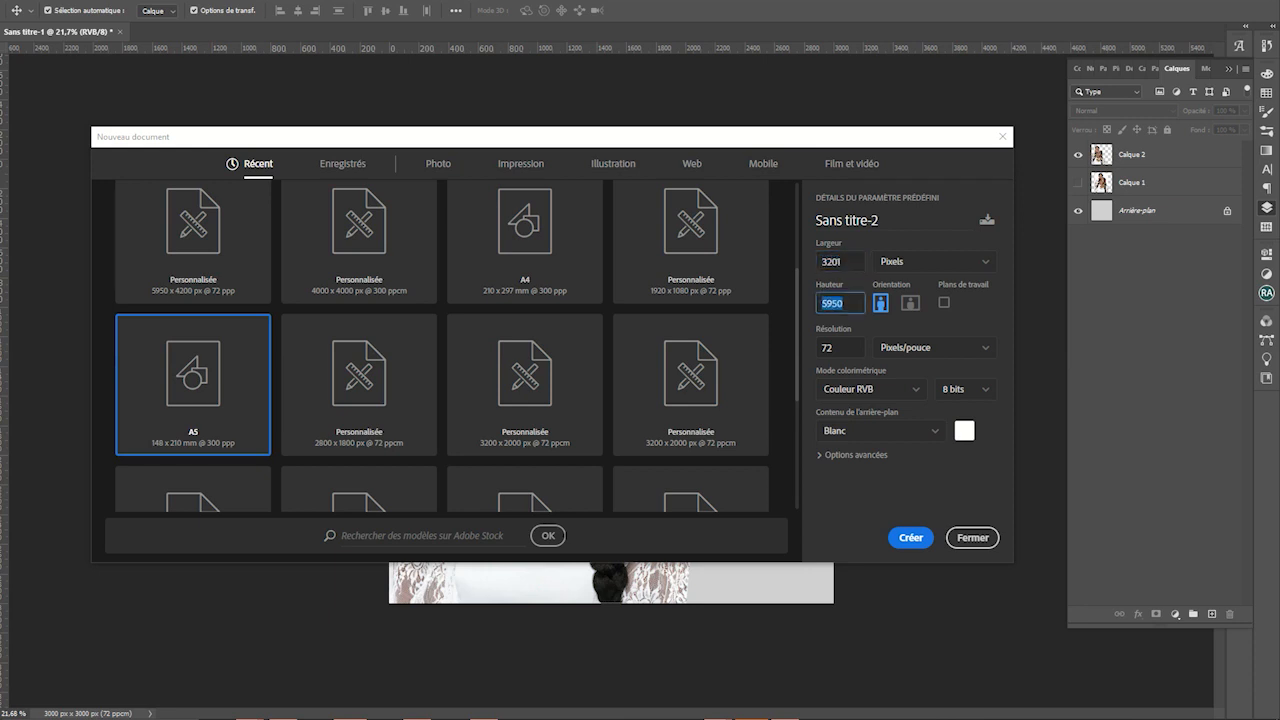
key("Return")
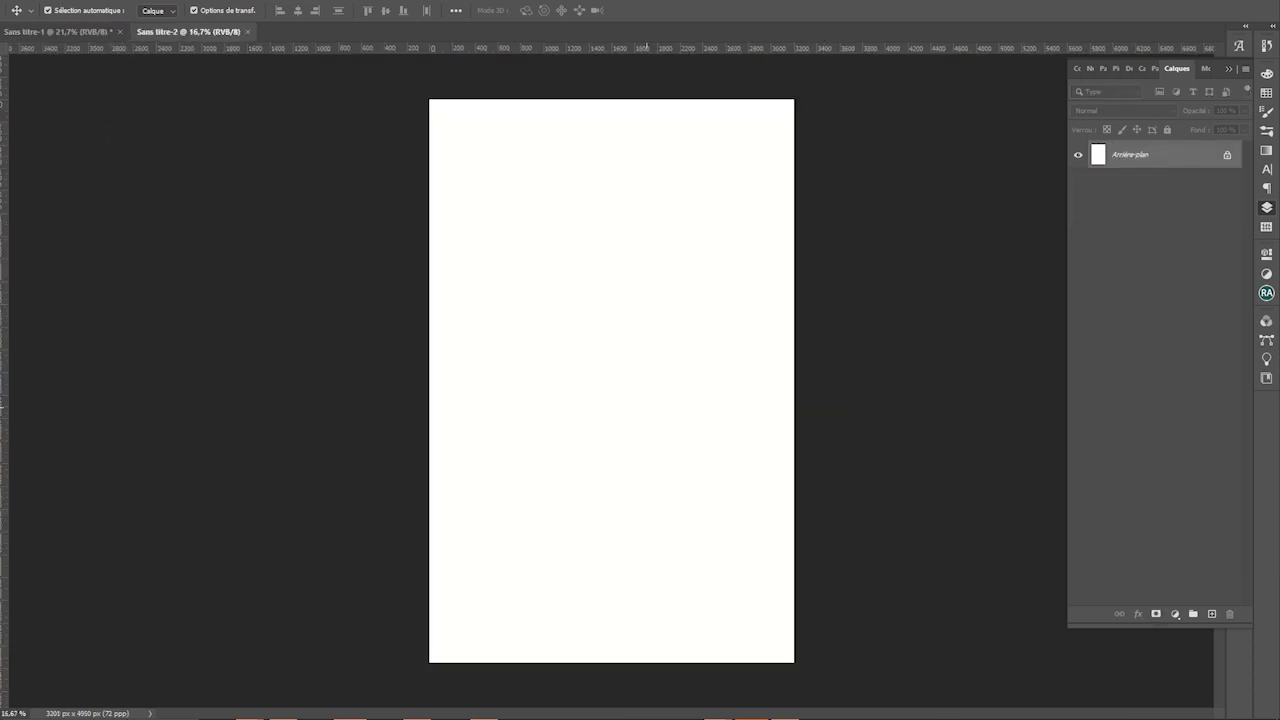
Place top and bottom guides and crop Sans titre-2 to 3201 × 4164 px between them
key("c")
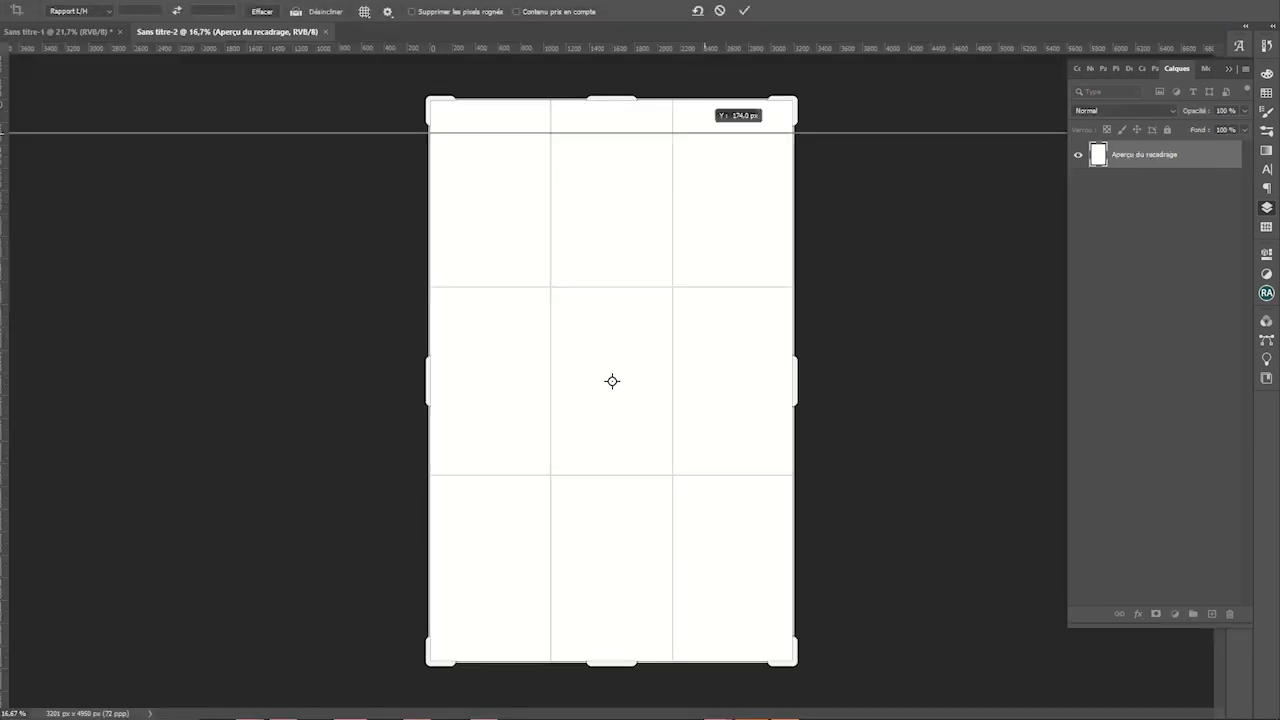
left_click_drag(705, 132, 695, 148)
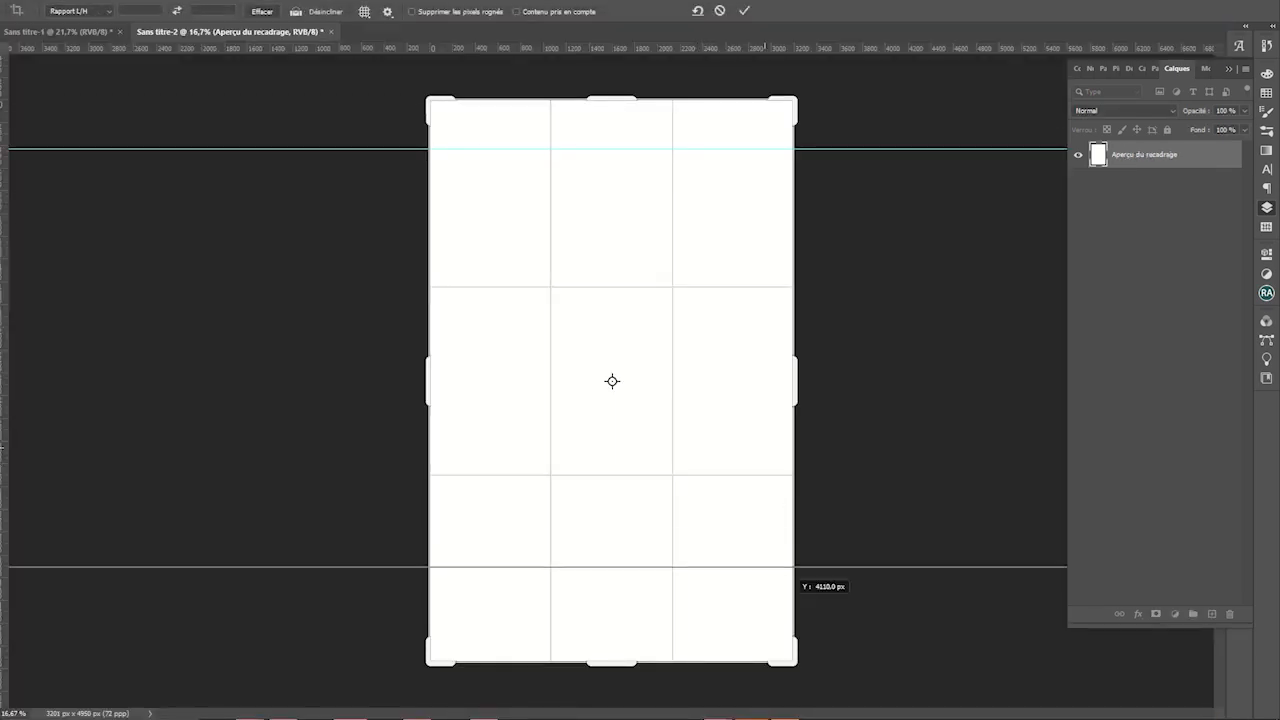
left_click_drag(795, 566, 815, 622)
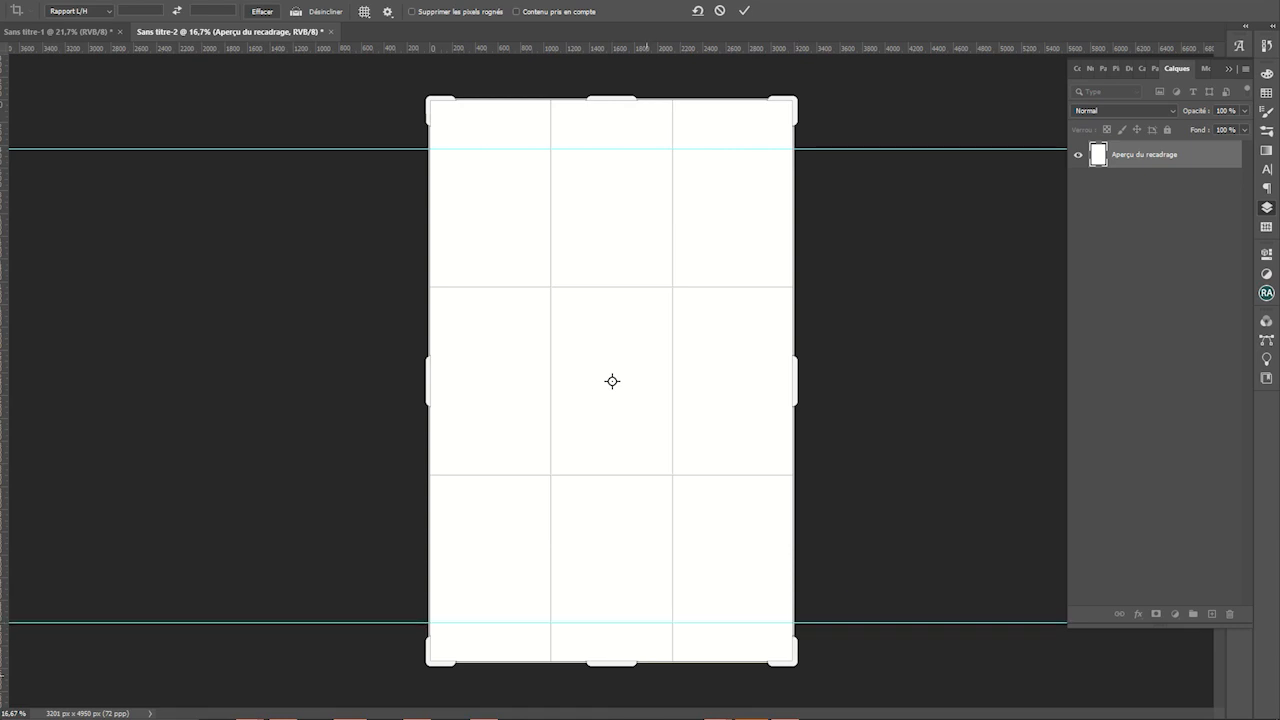
left_click_drag(622, 662, 622, 643)
left_click_drag(628, 117, 628, 144)
key("Return")
key("v")
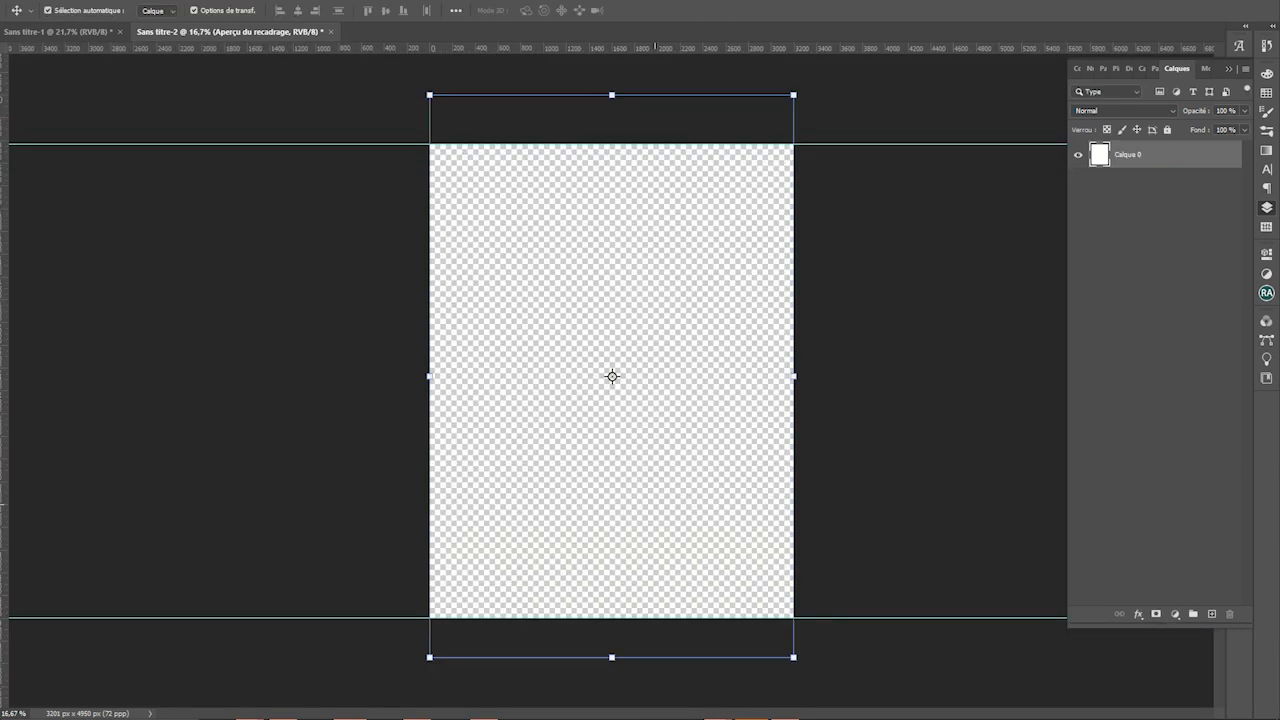
Drag the two women layer from Sans titre-1 into Sans titre-2
scroll(505, 463, "up", 1)
left_click(506, 420)
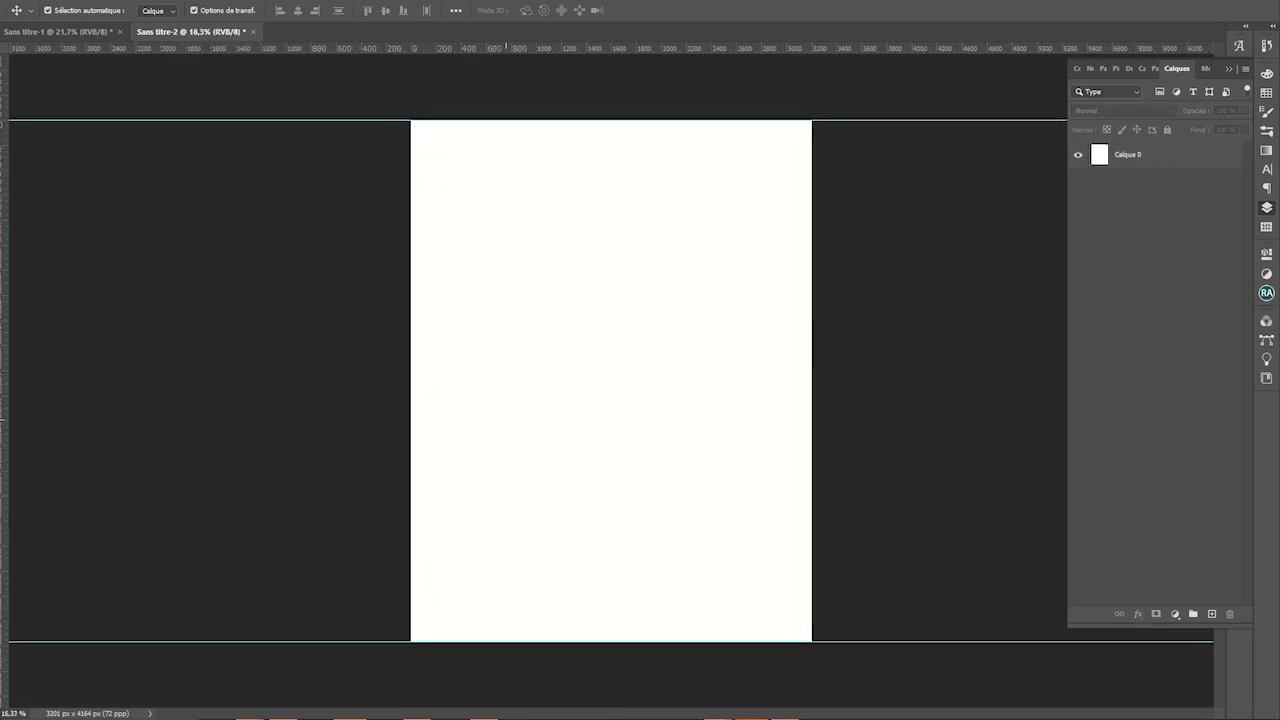
scroll(610, 376, "up", 1)
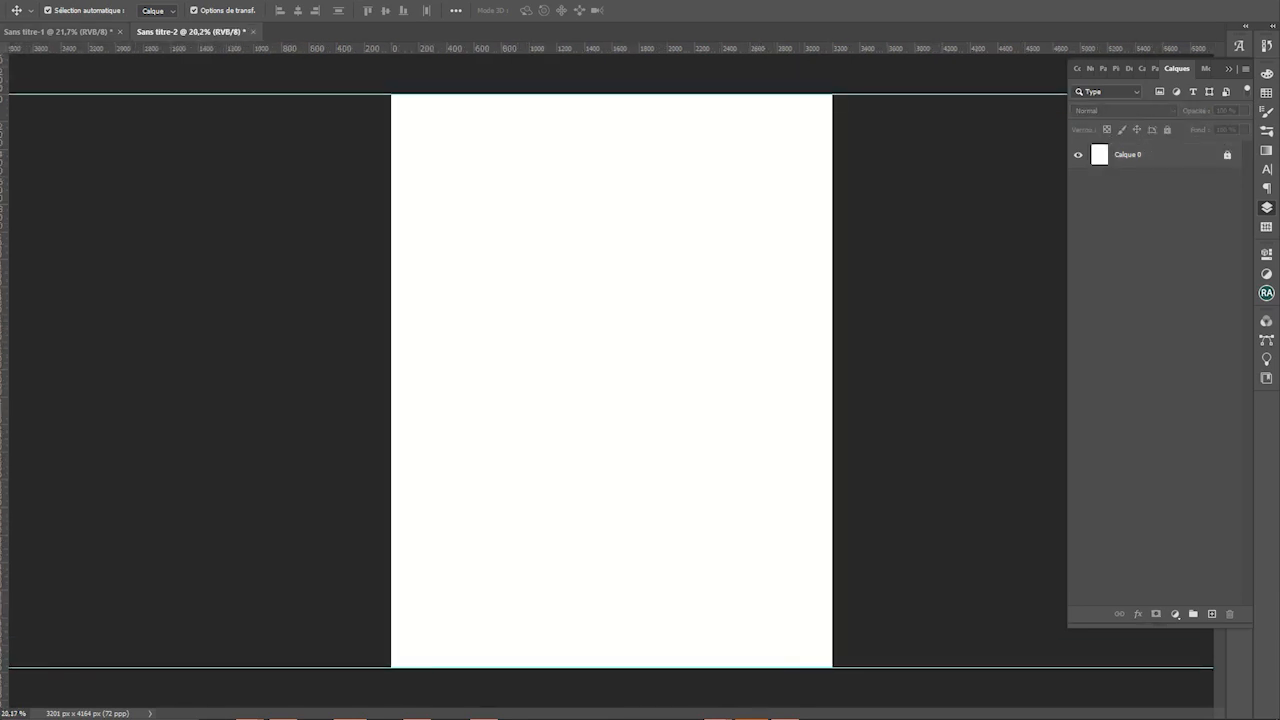
left_click(60, 31)
left_click_drag(535, 446, 551, 403)
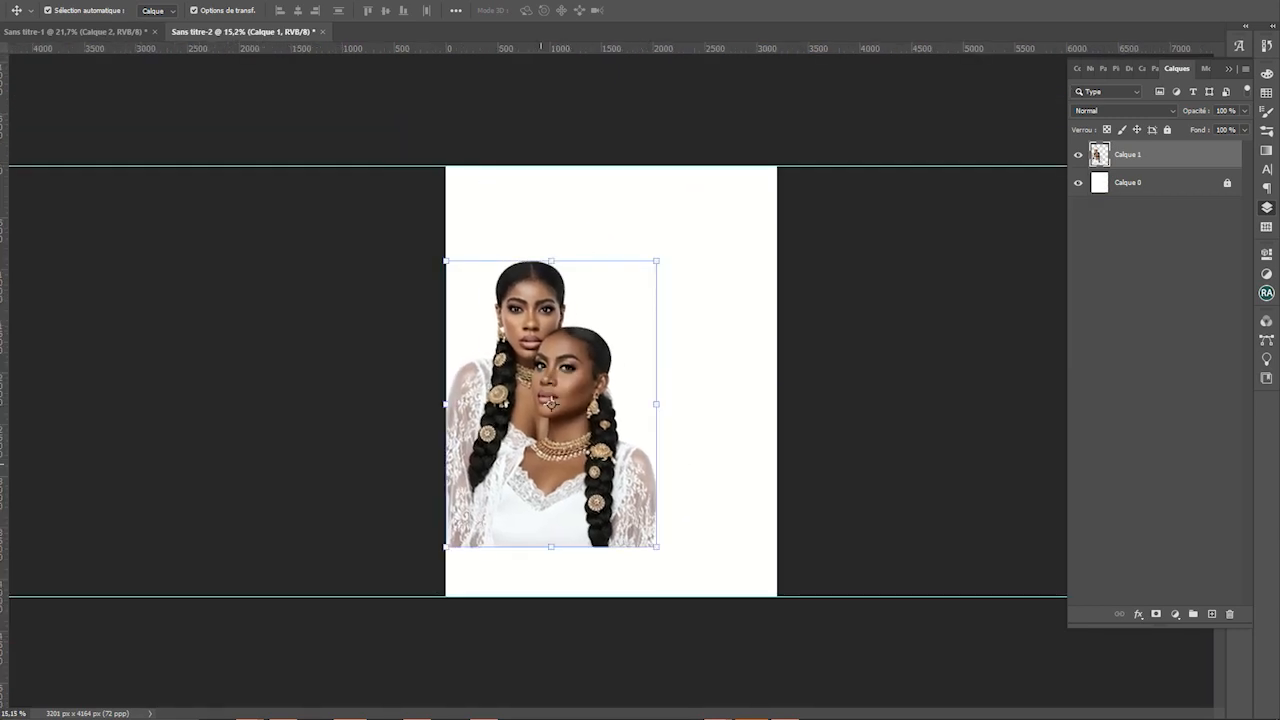
Open the AVRIL 2023 folder in File Explorer
key("super")
mouse_move(251, 708)
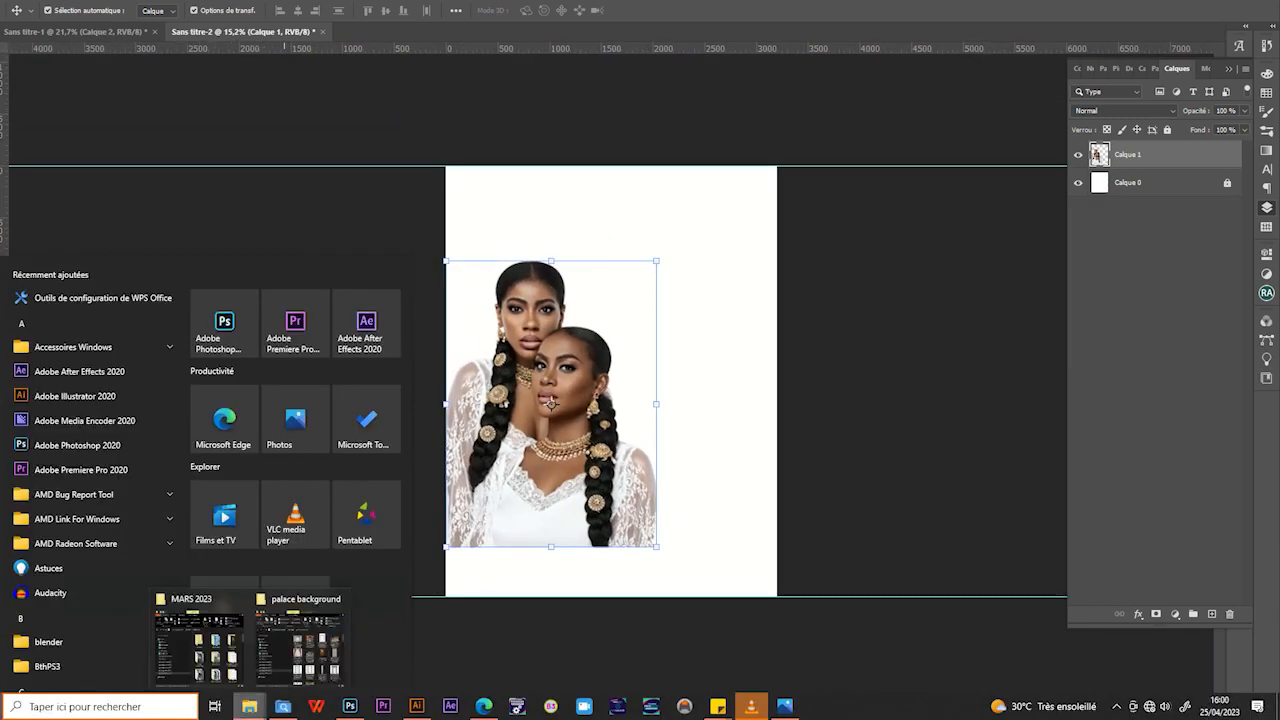
left_click(200, 643)
key("super")
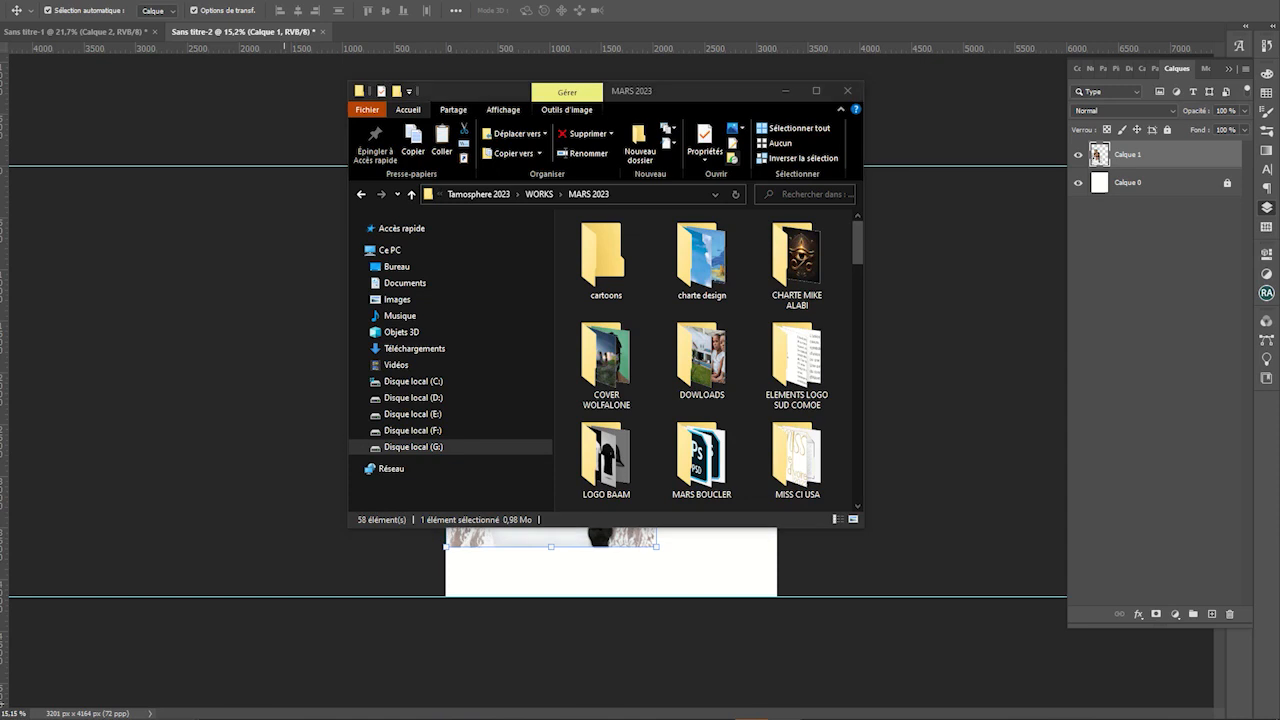
left_click(414, 348)
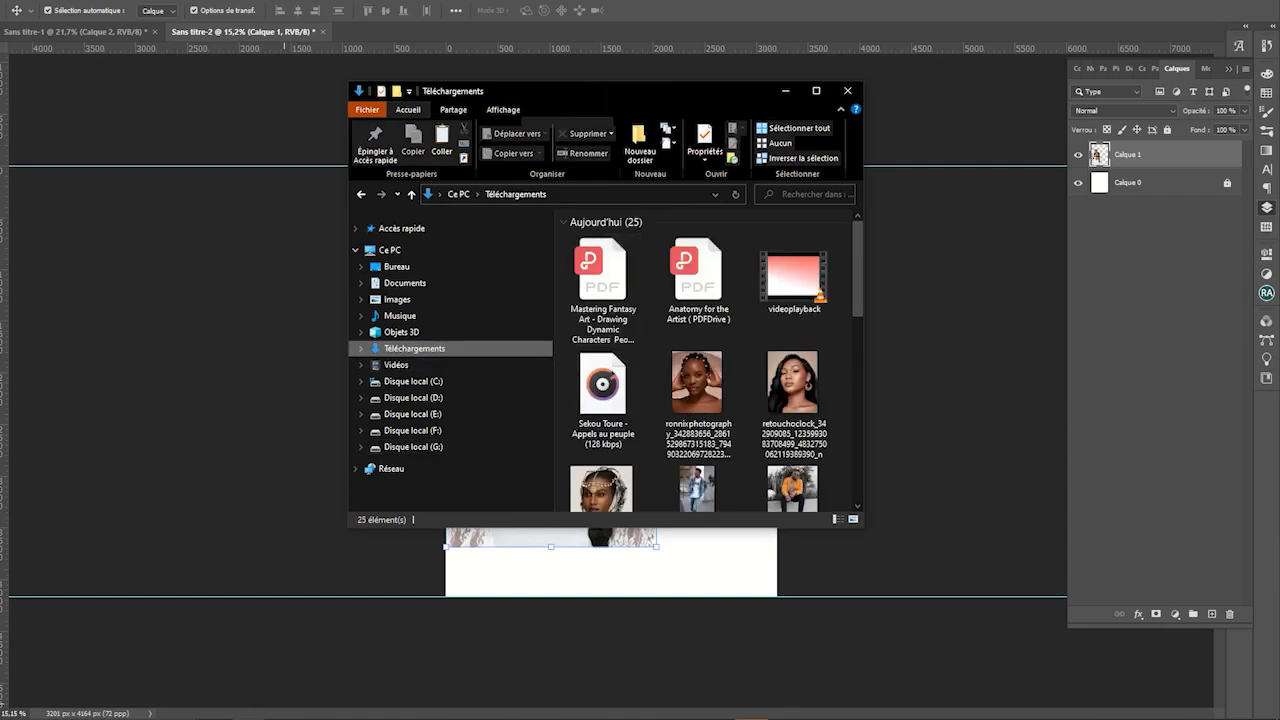
left_click_drag(862, 385, 1159, 390)
scroll(855, 380, "down", 1)
scroll(855, 380, "up", 1)
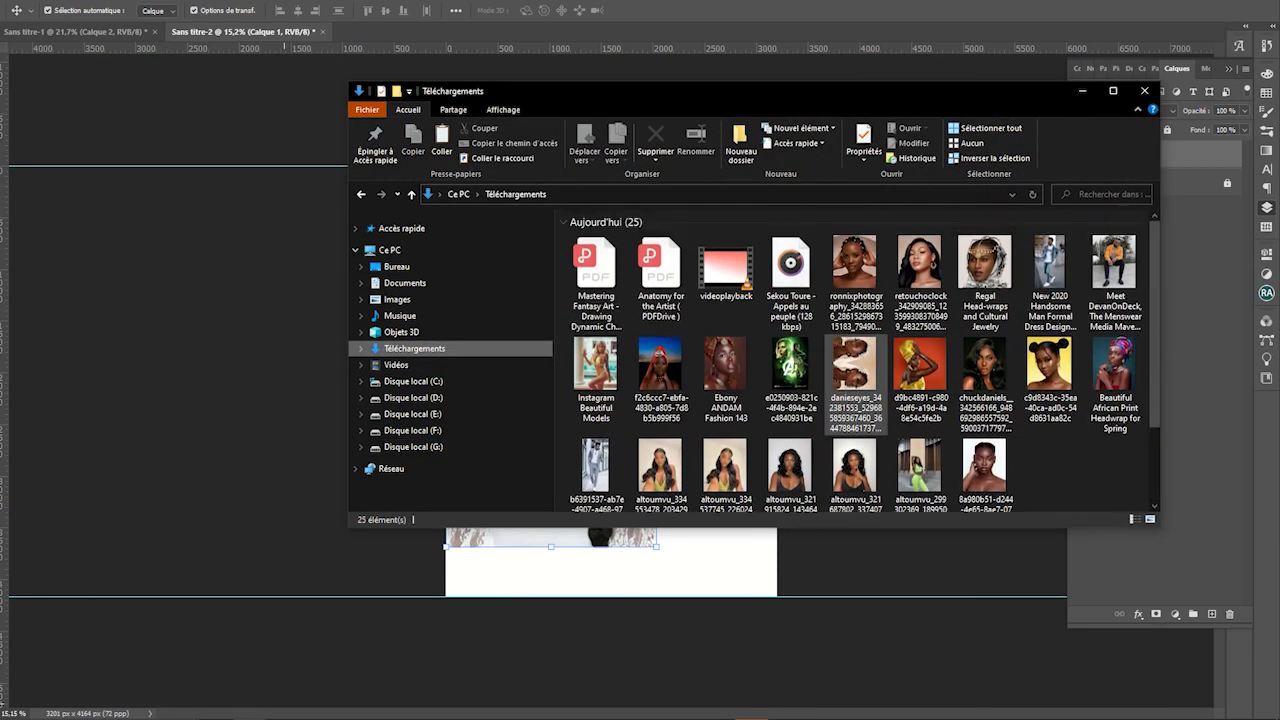
left_click(401, 228)
scroll(731, 430, "down", 1)
scroll(734, 330, "up", 1)
double_click(734, 295)
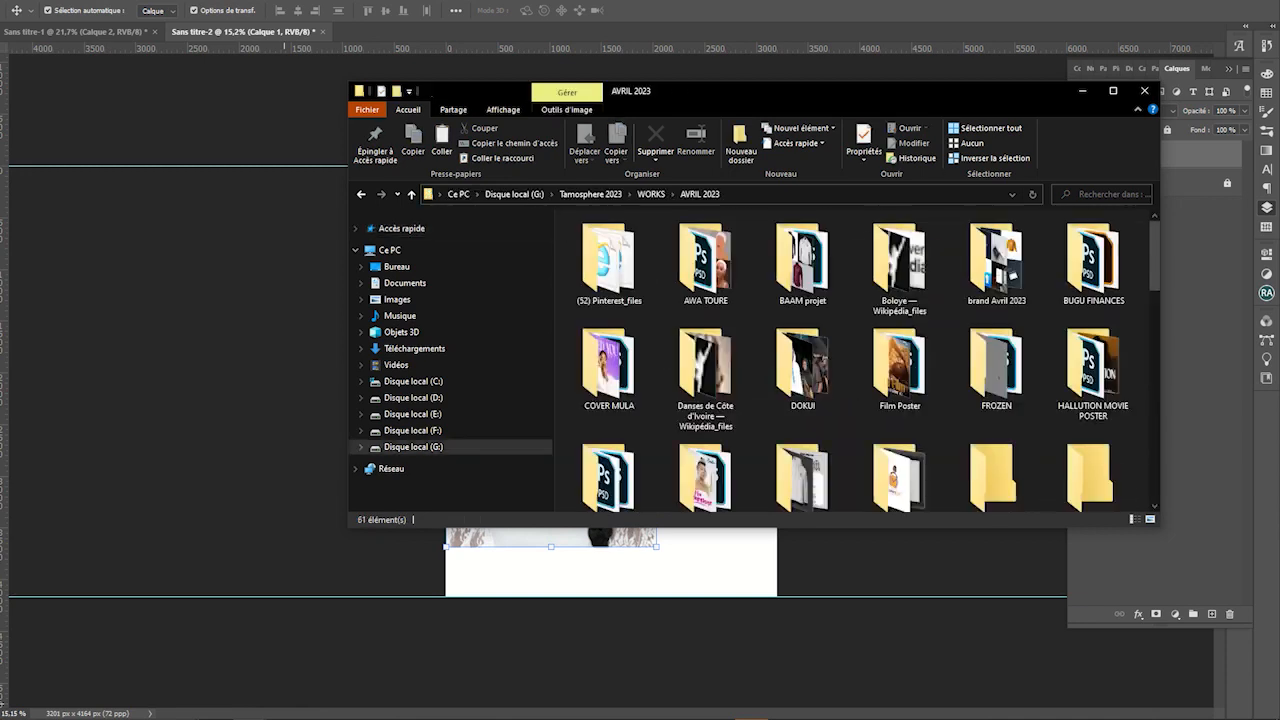
scroll(745, 336, "down", 2)
scroll(745, 340, "down", 3)
scroll(673, 345, "up", 1)
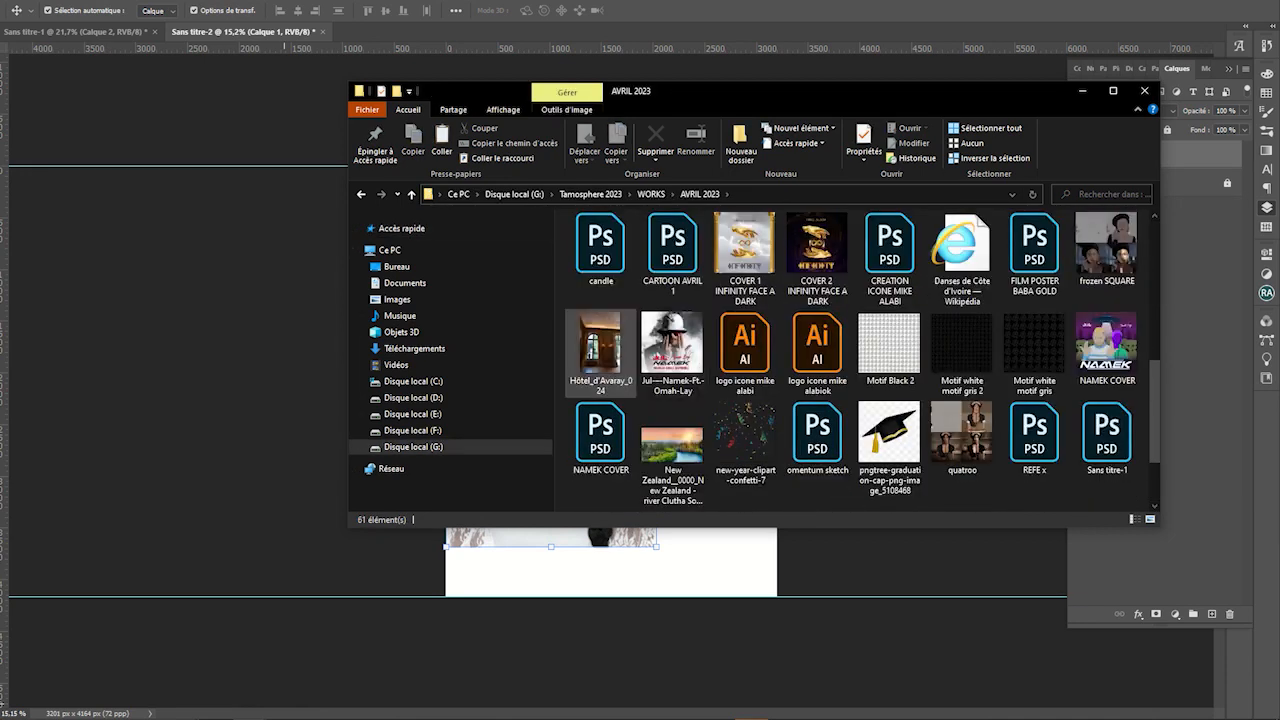
Drag Hôtel_d'Avaray_024 onto the canvas and scale it up to cover it
left_click(600, 345)
left_click_drag(600, 345, 600, 570)
scroll(644, 402, "down", 3)
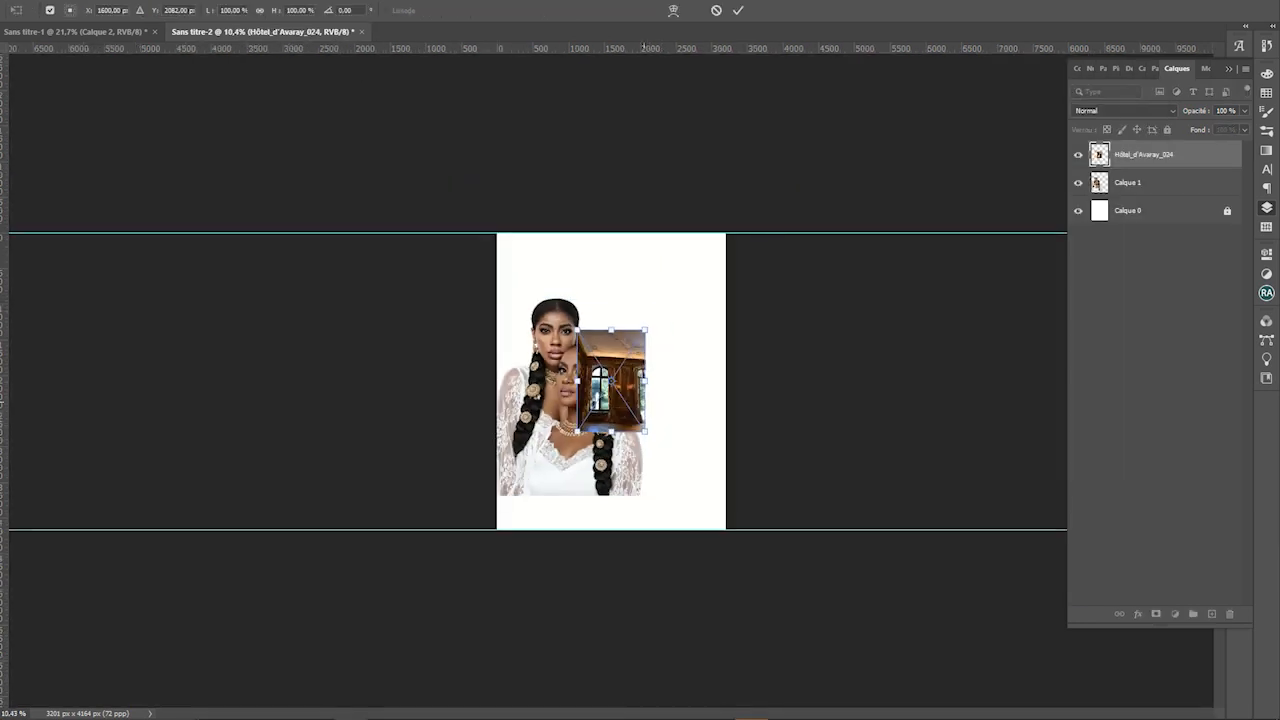
left_click_drag(646, 329, 878, 48)
scroll(610, 381, "down", 2)
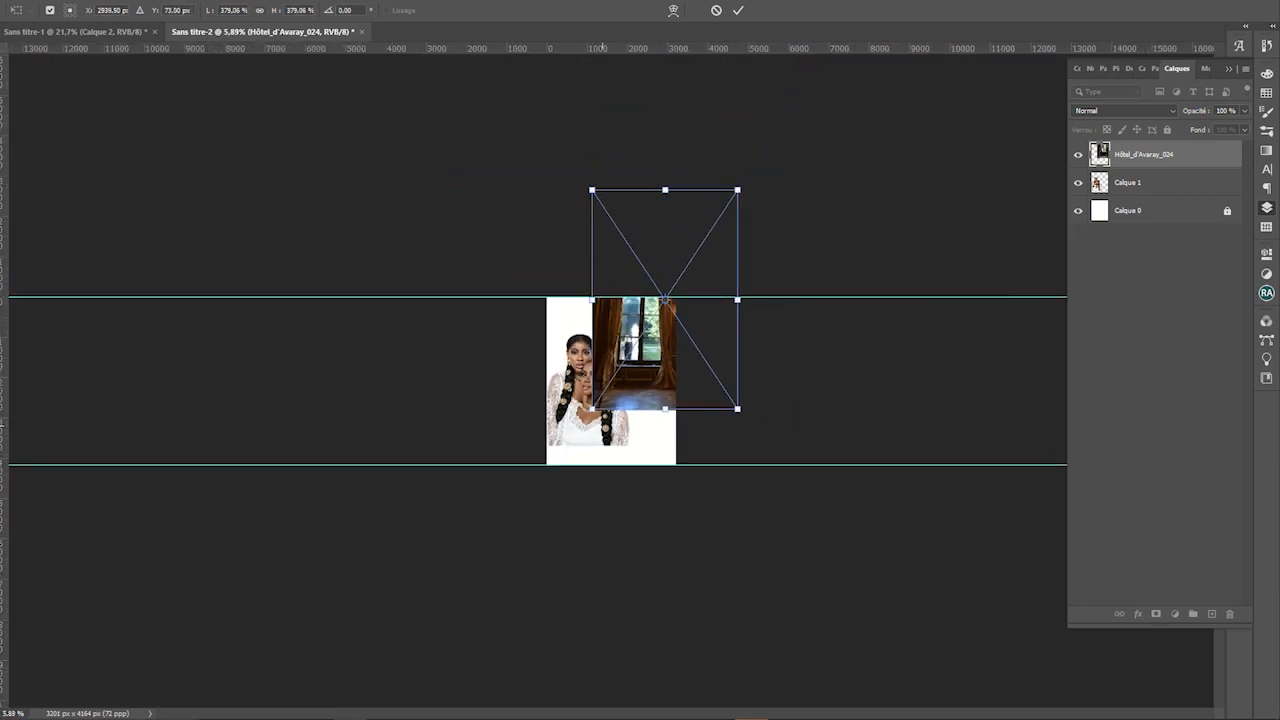
left_click_drag(591, 410, 516, 523)
left_click_drag(645, 449, 643, 398)
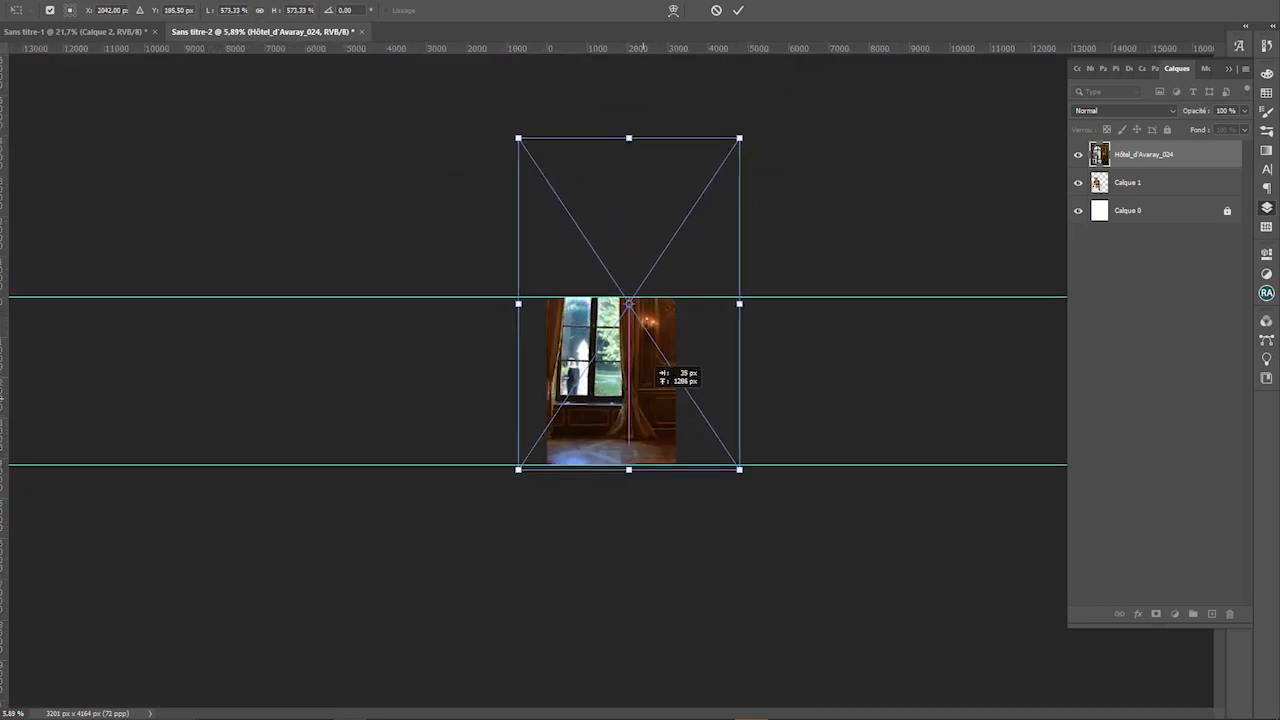
key("Return")
Move the palace layer beneath Calque 1 and enlarge it further behind the women
left_click_drag(1143, 182, 1143, 192)
scroll(568, 416, "up", 5)
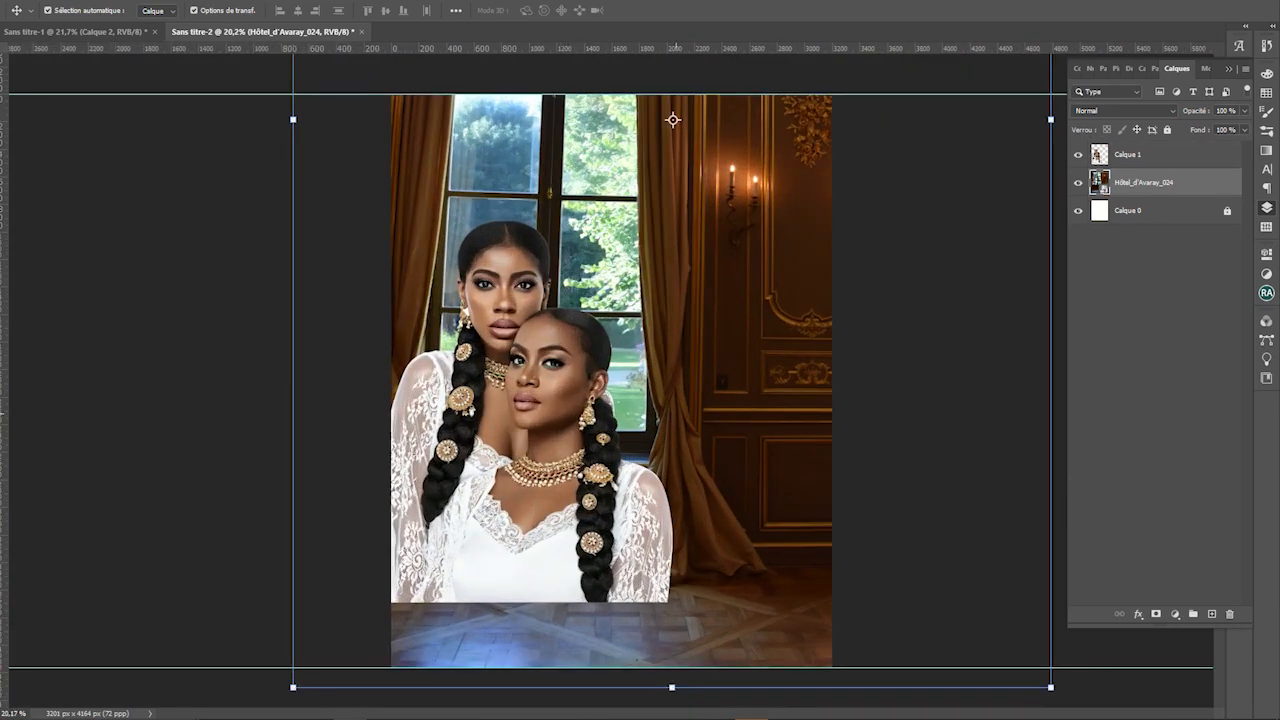
scroll(672, 119, "down", 4)
left_click_drag(630, 412, 614, 400)
left_click(645, 233)
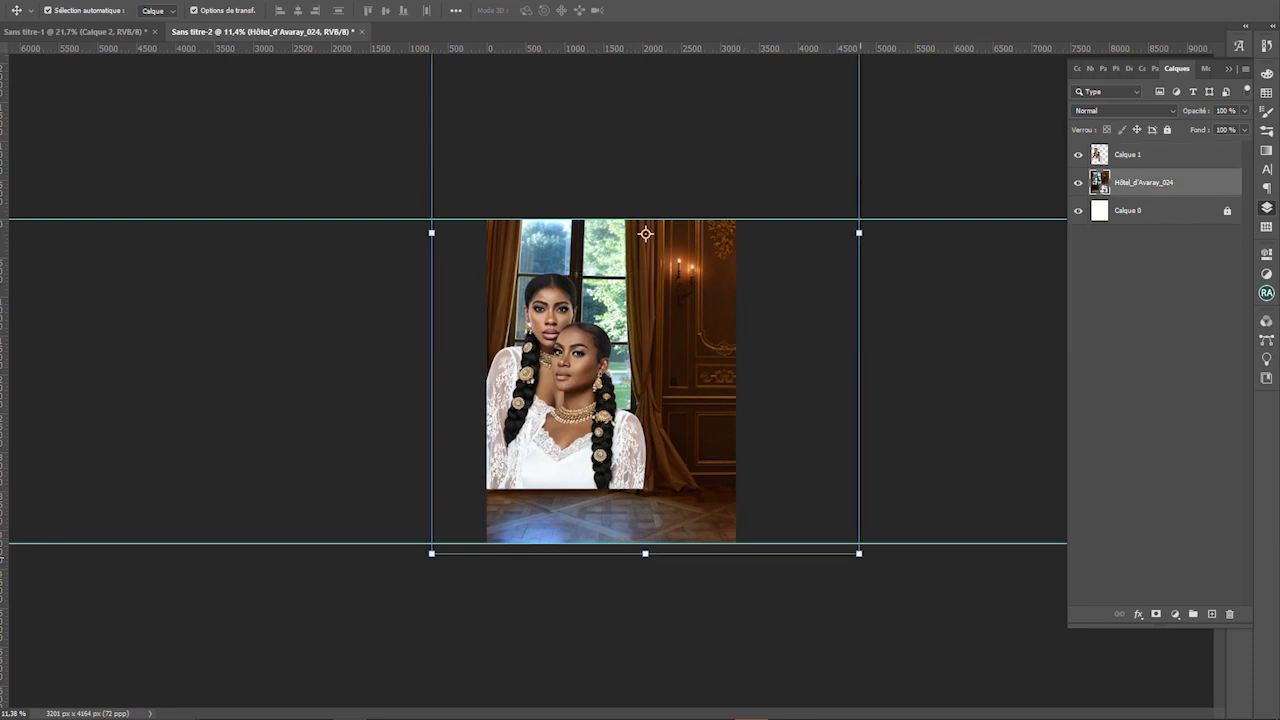
left_click_drag(859, 554, 927, 656)
left_click_drag(703, 399, 692, 309)
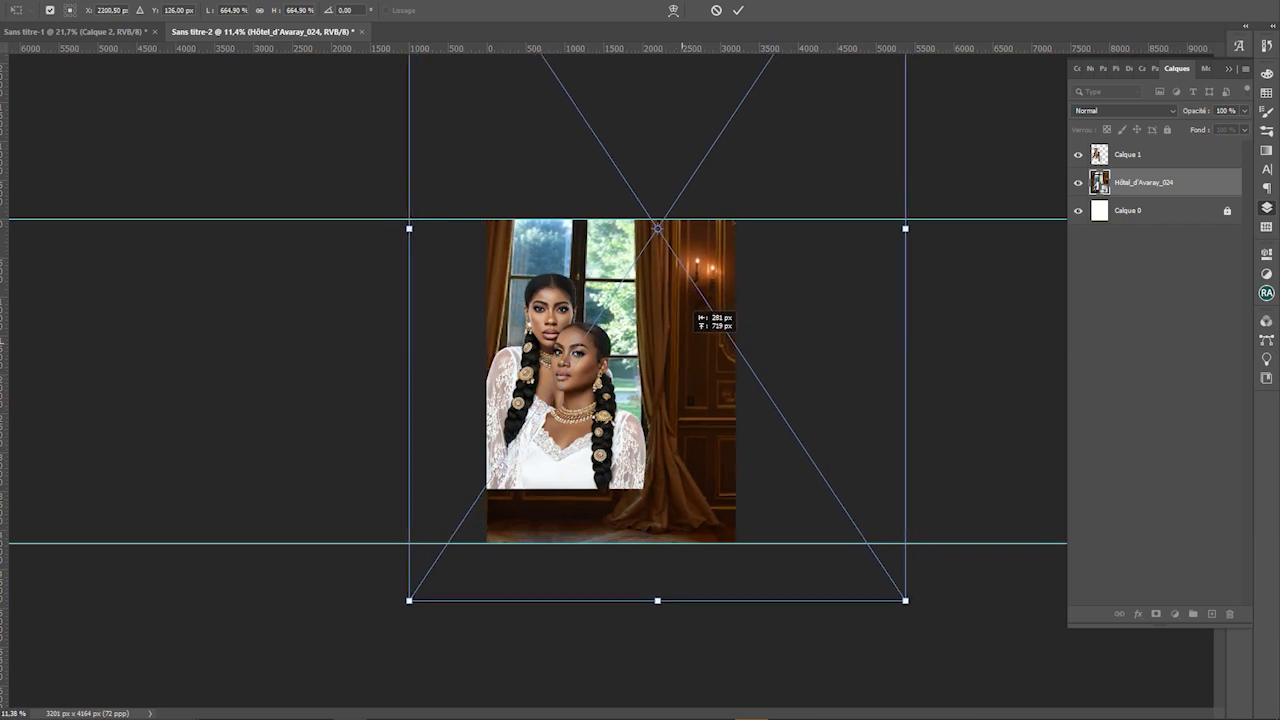
key("Return")
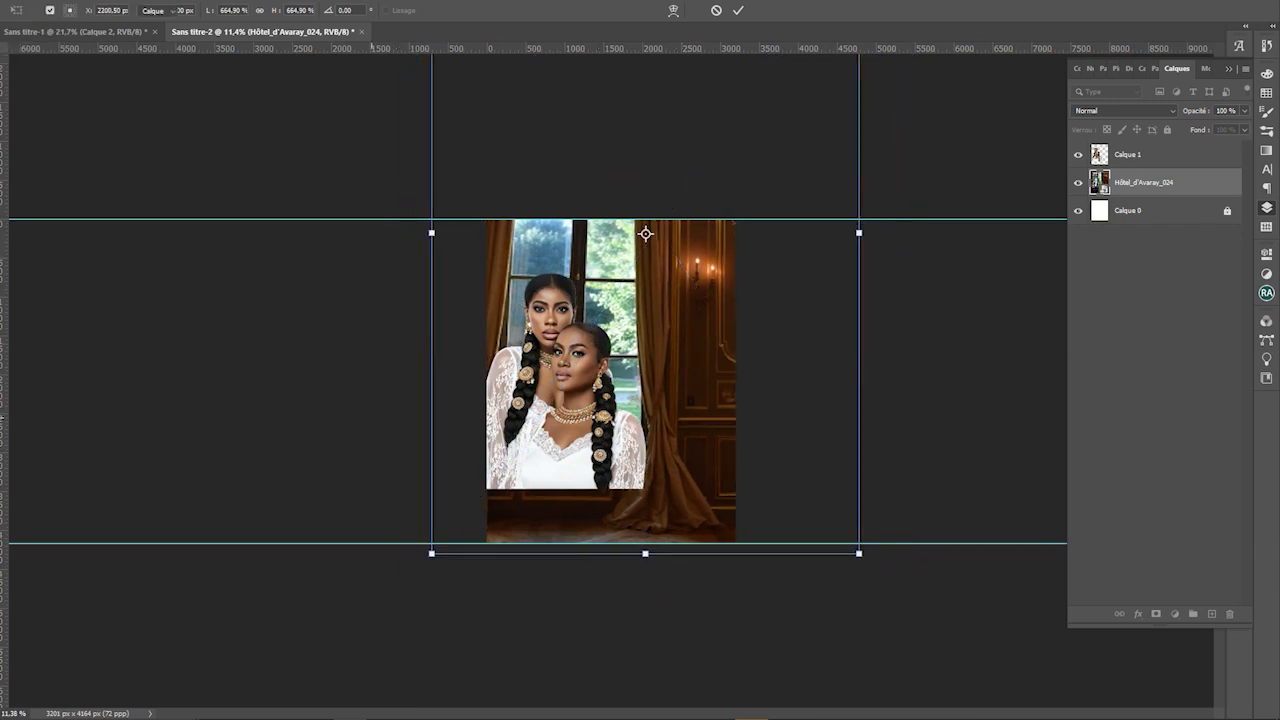
key("c")
scroll(610, 380, "up", 3)
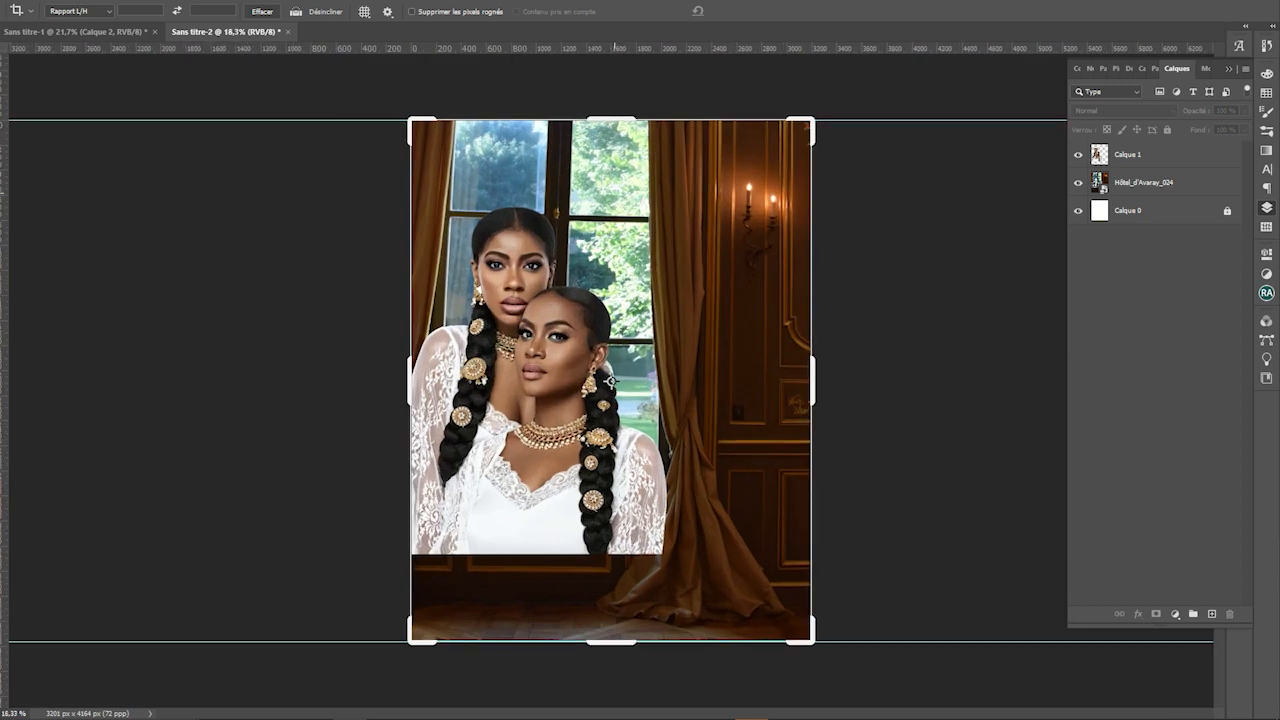
Enlarge the two women on Calque 1 and position them over the palace room
scroll(610, 380, "up", 2)
scroll(610, 380, "down", 1)
key("v")
left_click(539, 380)
left_click_drag(666, 554, 700, 598)
mouse_move(630, 537)
left_mouse_down()
mouse_move(620, 508)
mouse_move(631, 508)
mouse_move(608, 522)
mouse_move(625, 522)
left_mouse_up()
double_click(579, 522)
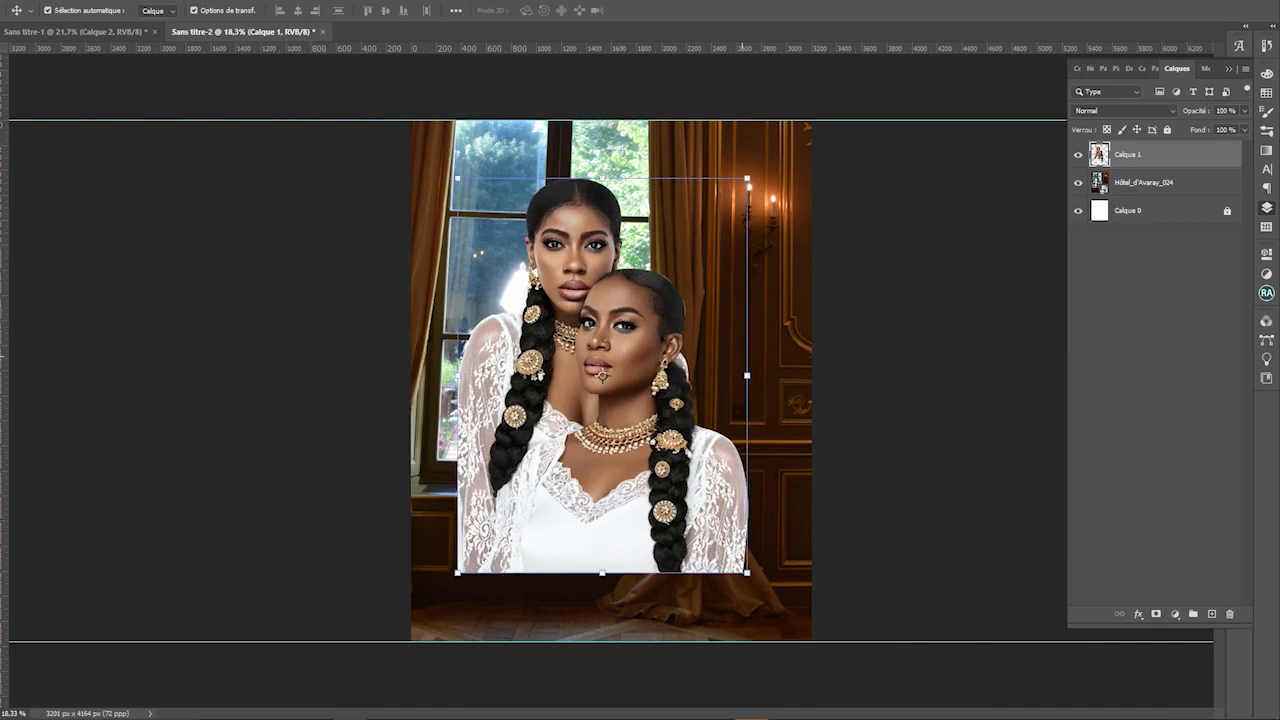
left_click_drag(740, 325, 795, 325)
key("ctrl+minus")
key("ctrl+minus")
left_click_drag(693, 356, 709, 346)
left_click_drag(617, 398, 632, 376)
Hide the women layer and rotate the room photo slightly to straighten it
left_click(700, 330)
left_click(1078, 182)
key("ctrl+plus")
key("ctrl+plus")
key("ctrl+plus")
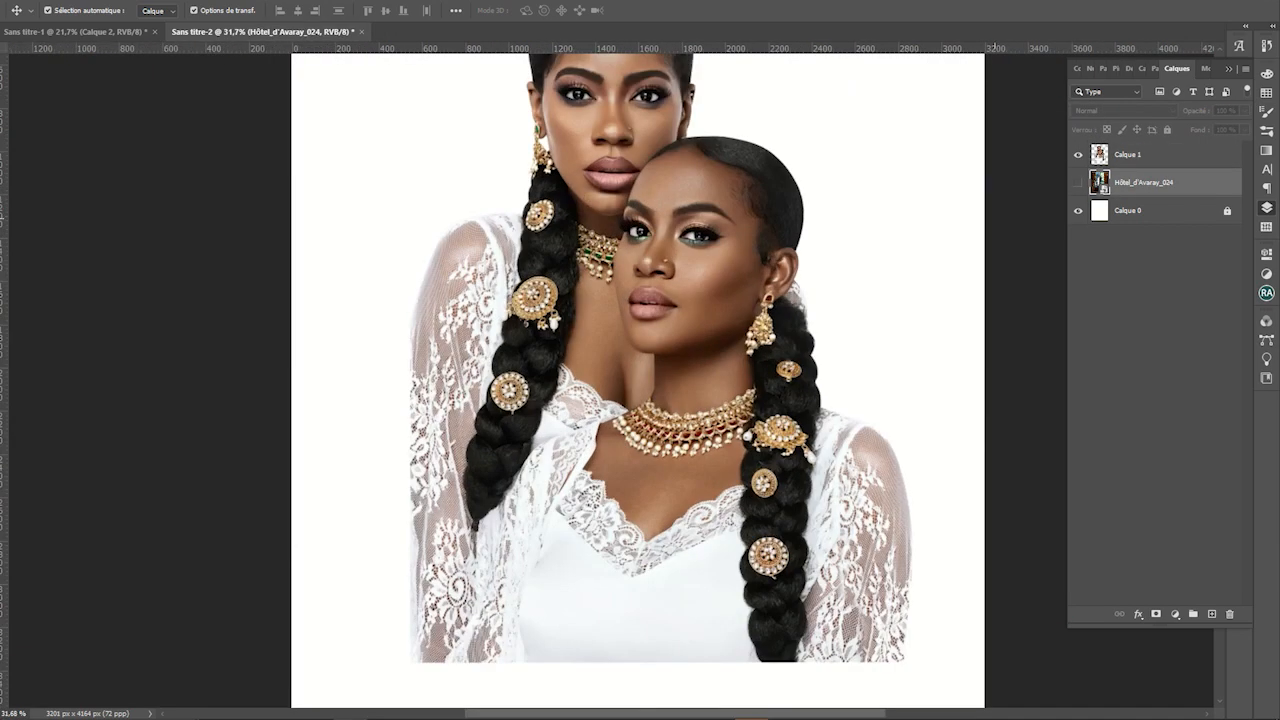
left_click(1078, 154)
left_click(1078, 182)
scroll(637, 380, "up", 2)
scroll(637, 380, "down", 6)
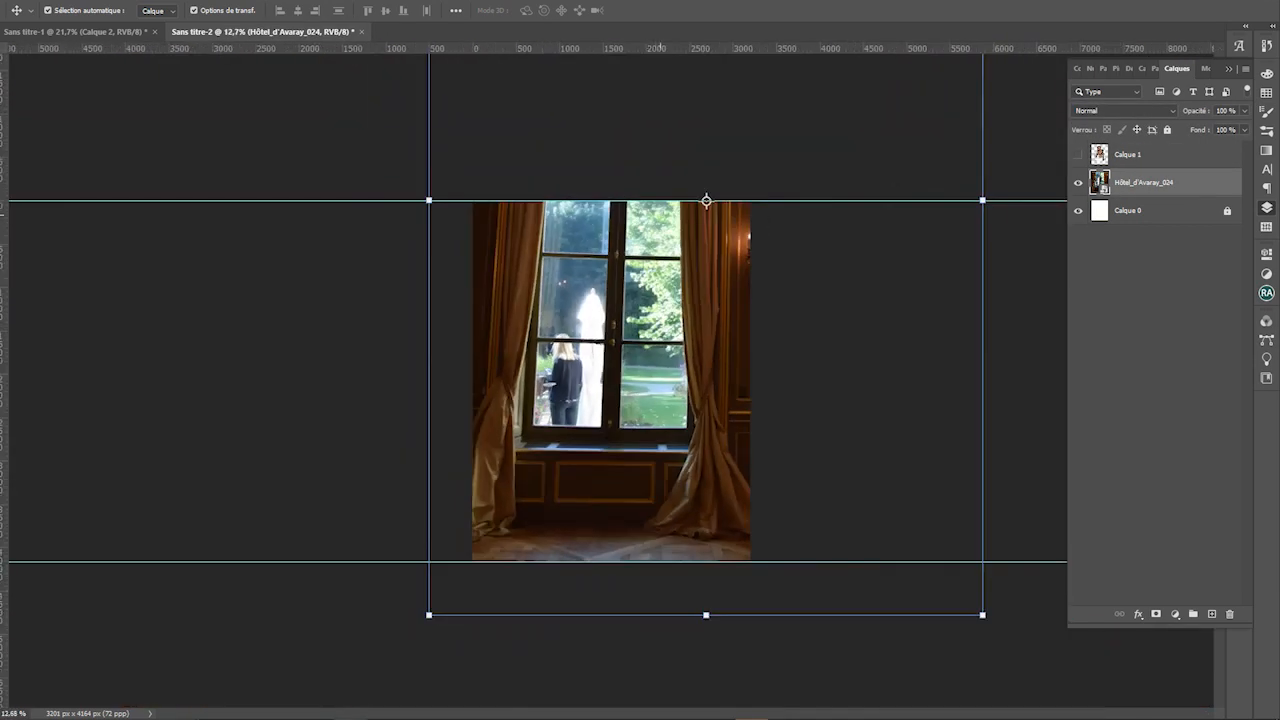
left_click(706, 201)
left_click_drag(1028, 653, 1021, 661)
key("Return")
scroll(494, 174, "up", 2)
Copy the room photo area onto new layer Calque 2 and hide the original
key("m")
left_click_drag(432, 148, 792, 614)
key("ctrl+j")
left_click(1078, 210)
scroll(615, 388, "up", 1)
scroll(456, 227, "up", 3)
Begin a Pen path along the upper-left window pane's edge
left_click_drag(456, 227, 306, 554)
key("p")
left_click_drag(570, 322, 575, 206)
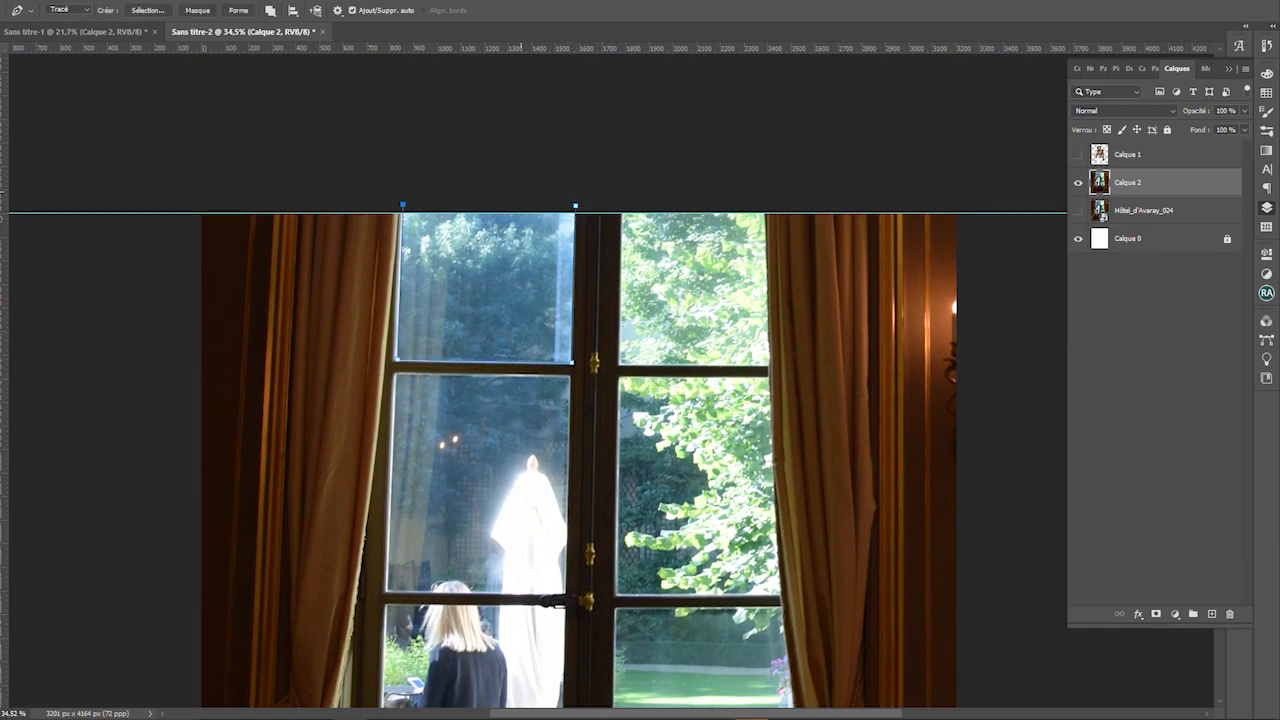
Turn the upper-left pane path into a selection and clear it to white
right_click(591, 208)
right_click(457, 336)
left_click(566, 393)
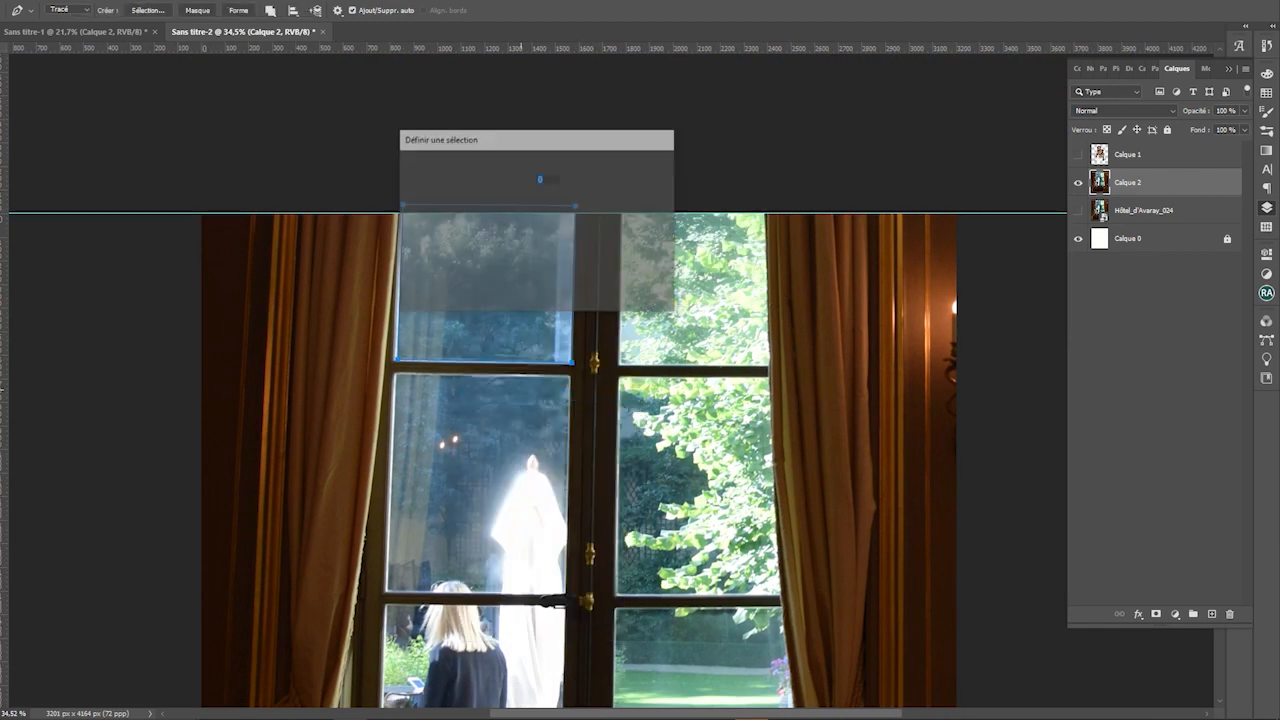
key("Return")
key("Delete")
key("ctrl+d")
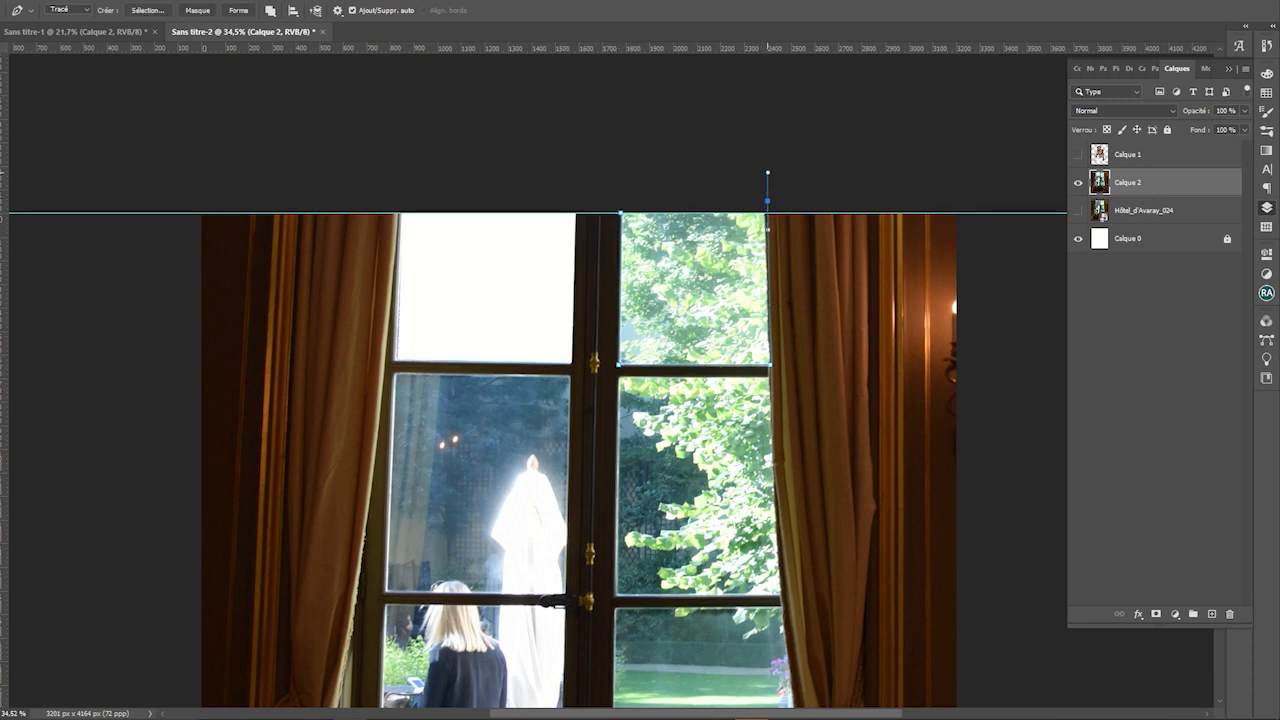
Clear the upper-right window pane to white via its path selection
right_click(626, 204)
right_click(606, 356)
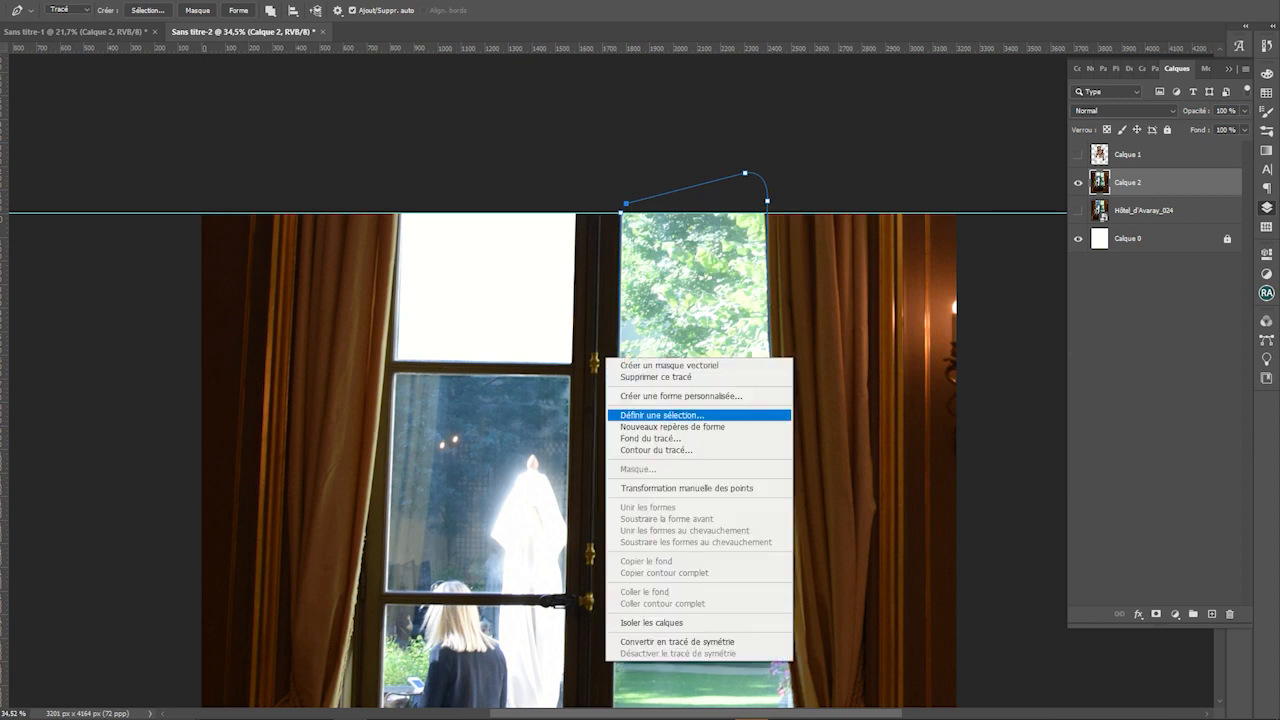
left_click(628, 416)
key("Return")
key("Delete")
key("ctrl+d")
Outline the lower-left pane with the Pen and clear it to white
scroll(614, 383, "up", 3)
left_click_drag(401, 397, 618, 285)
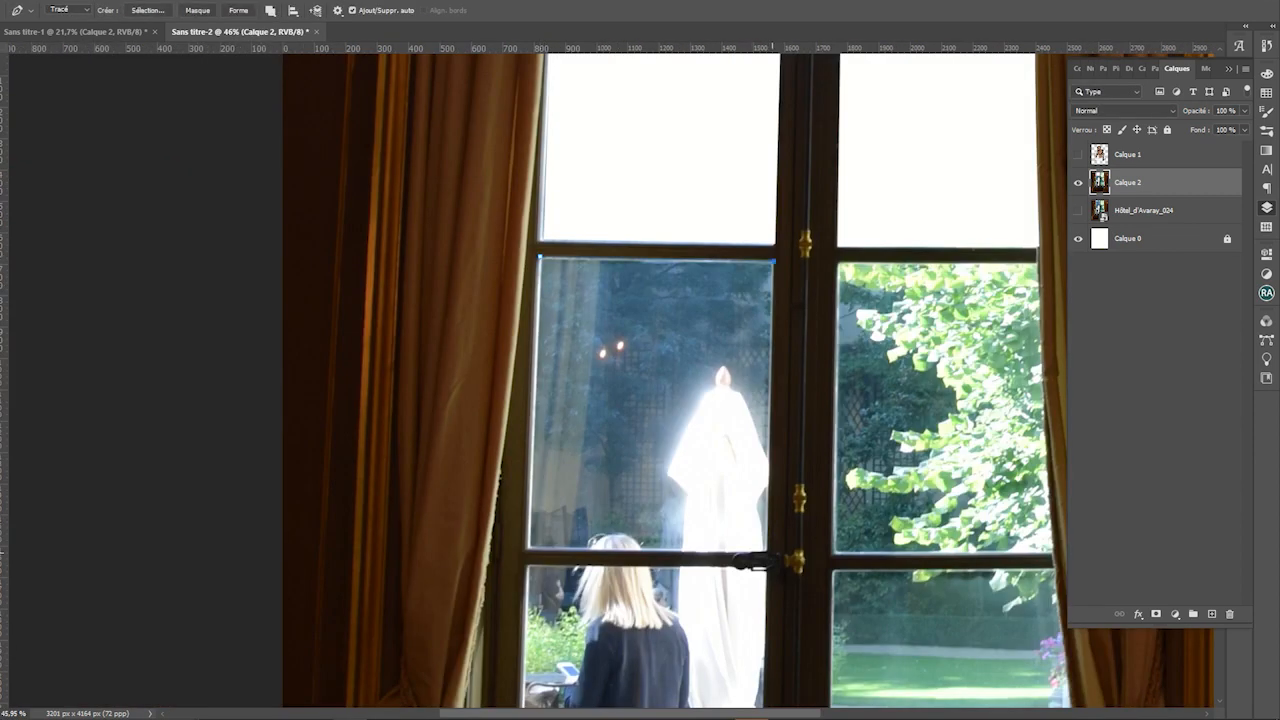
left_click(528, 550)
left_click(540, 259)
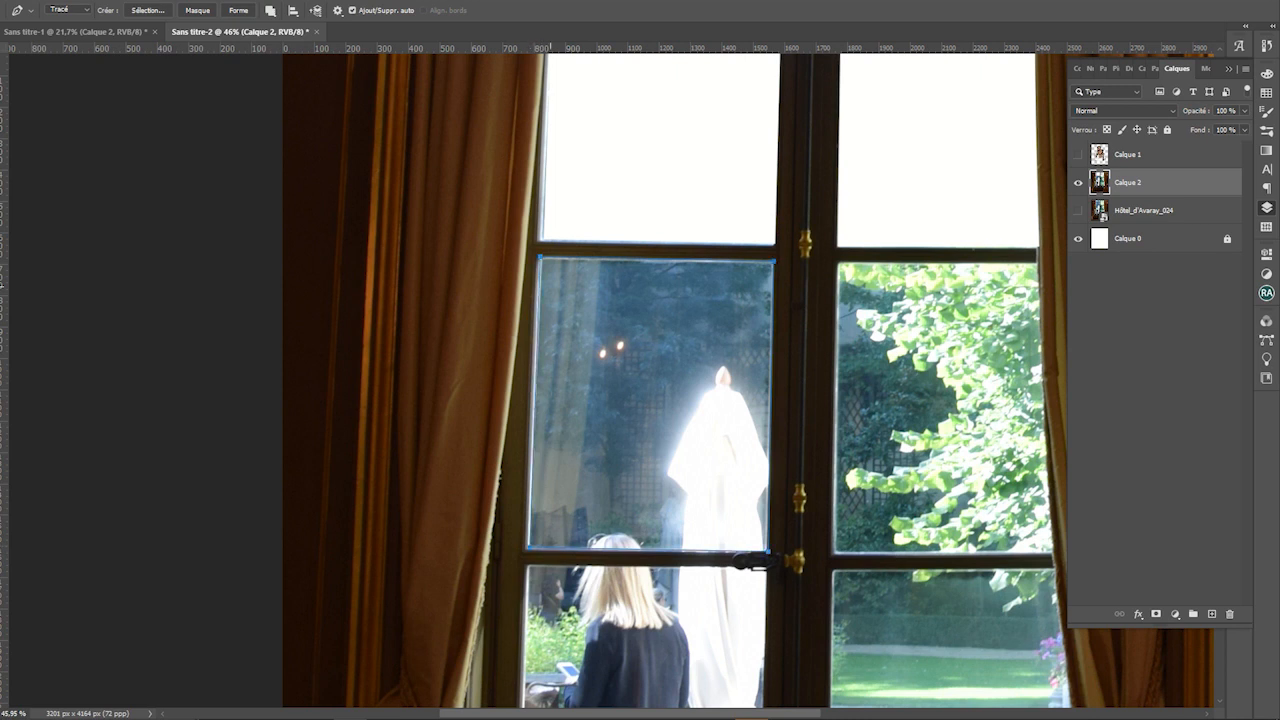
right_click(550, 288)
left_click(603, 345)
key("Return")
key("Delete")
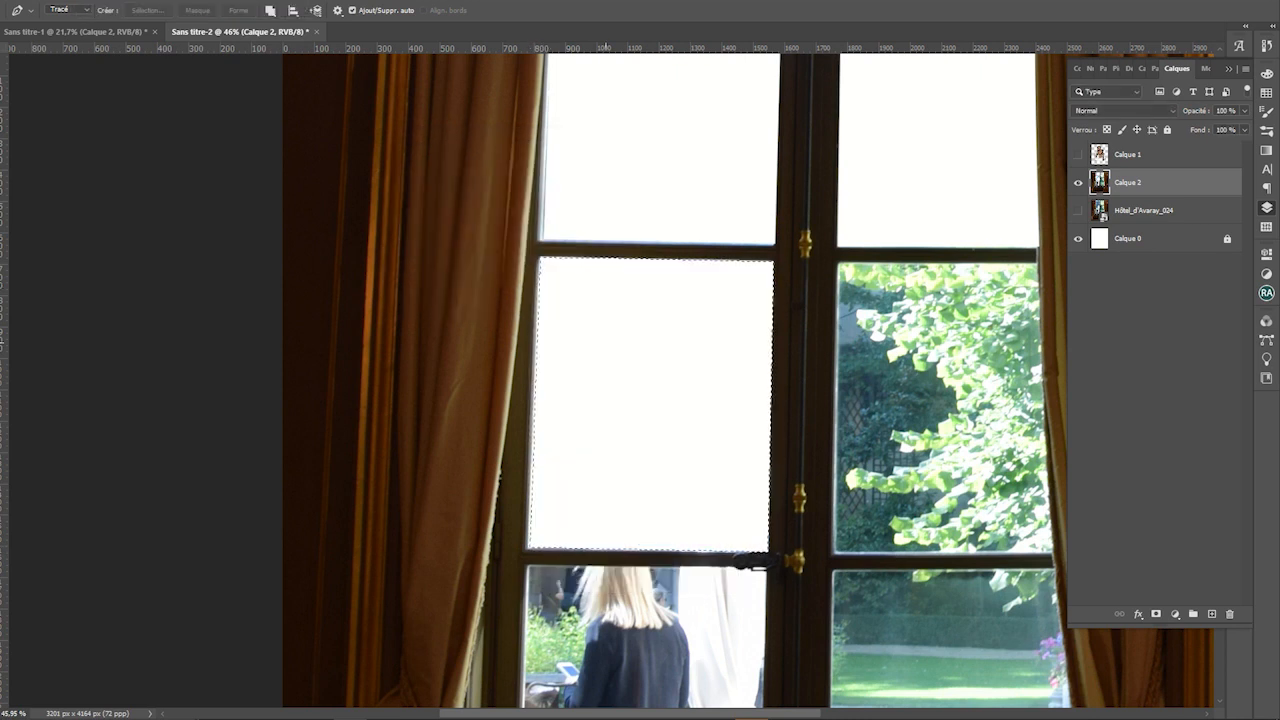
key("ctrl+d")
Outline the right pane and clear its foliage to white
left_click_drag(686, 302, 480, 298)
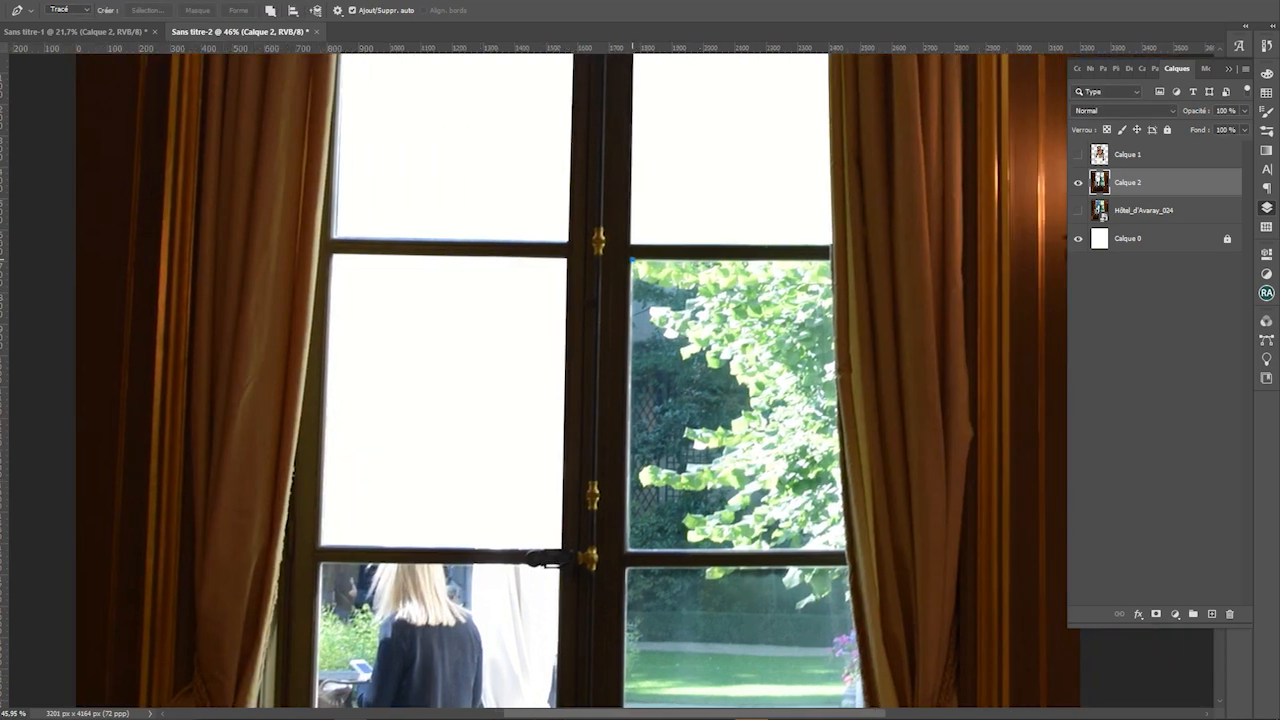
left_click(629, 550)
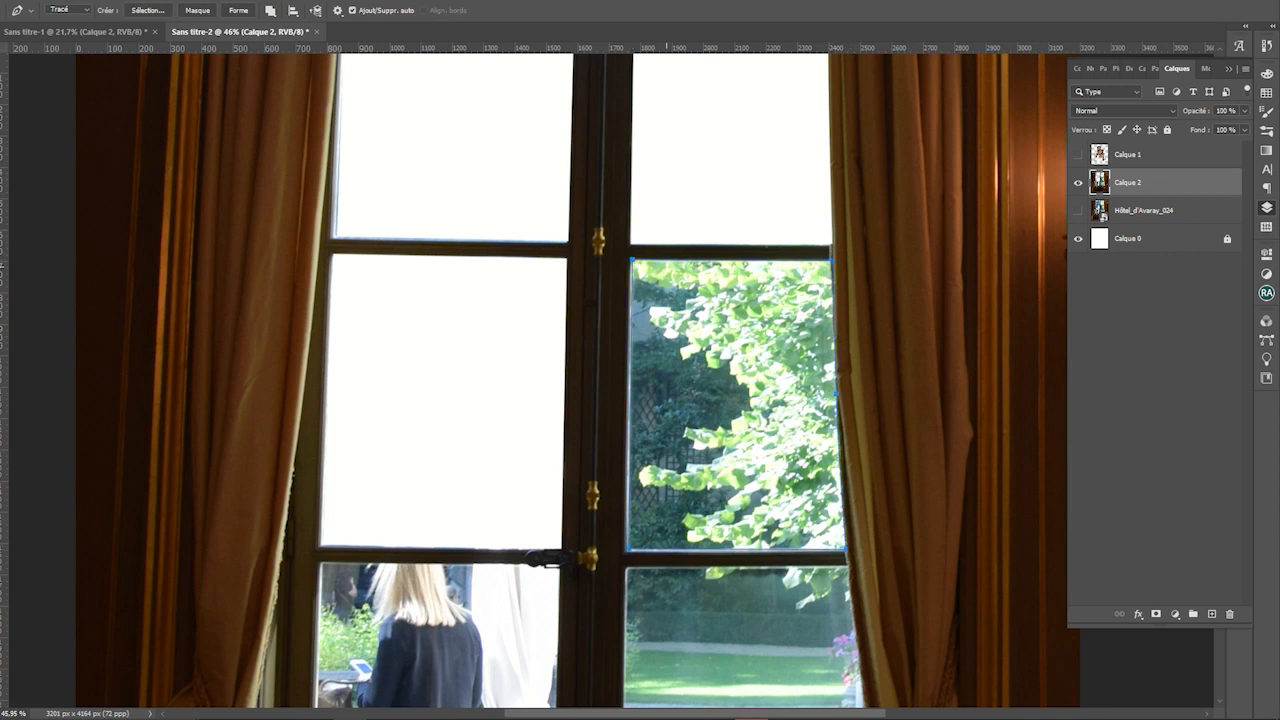
right_click(664, 264)
left_click(716, 325)
key("Return")
key("Delete")
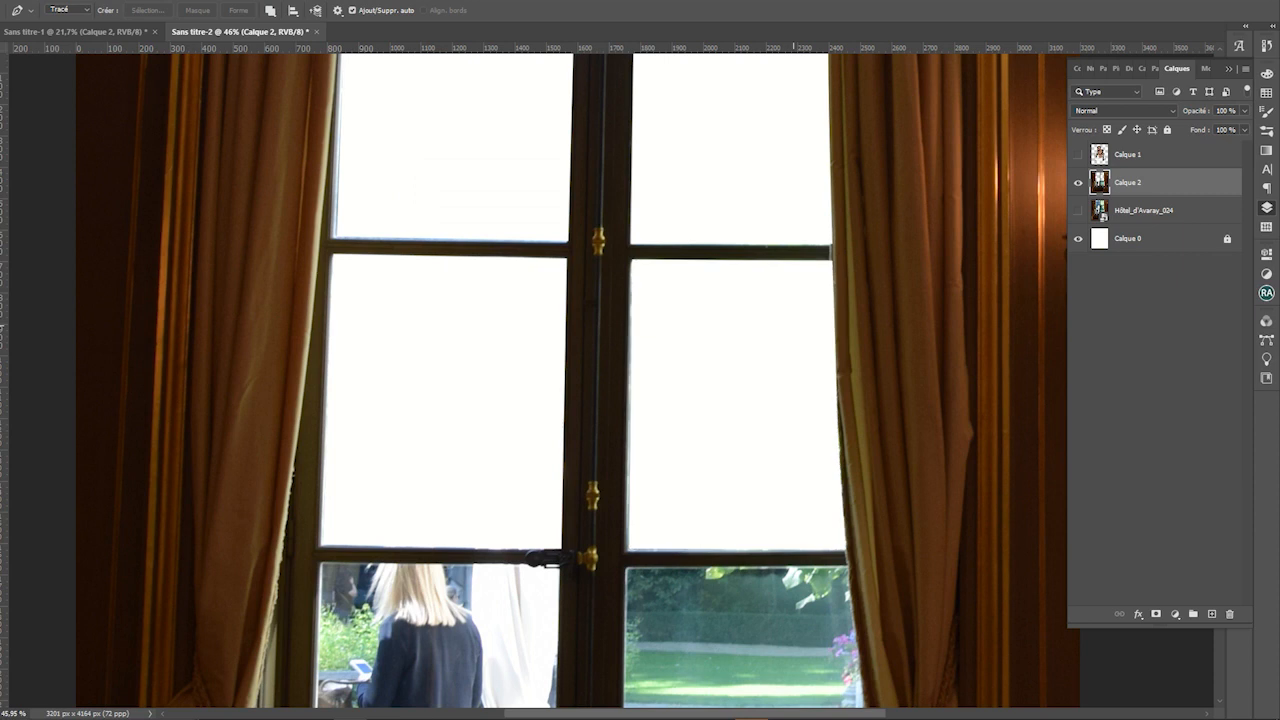
key("m")
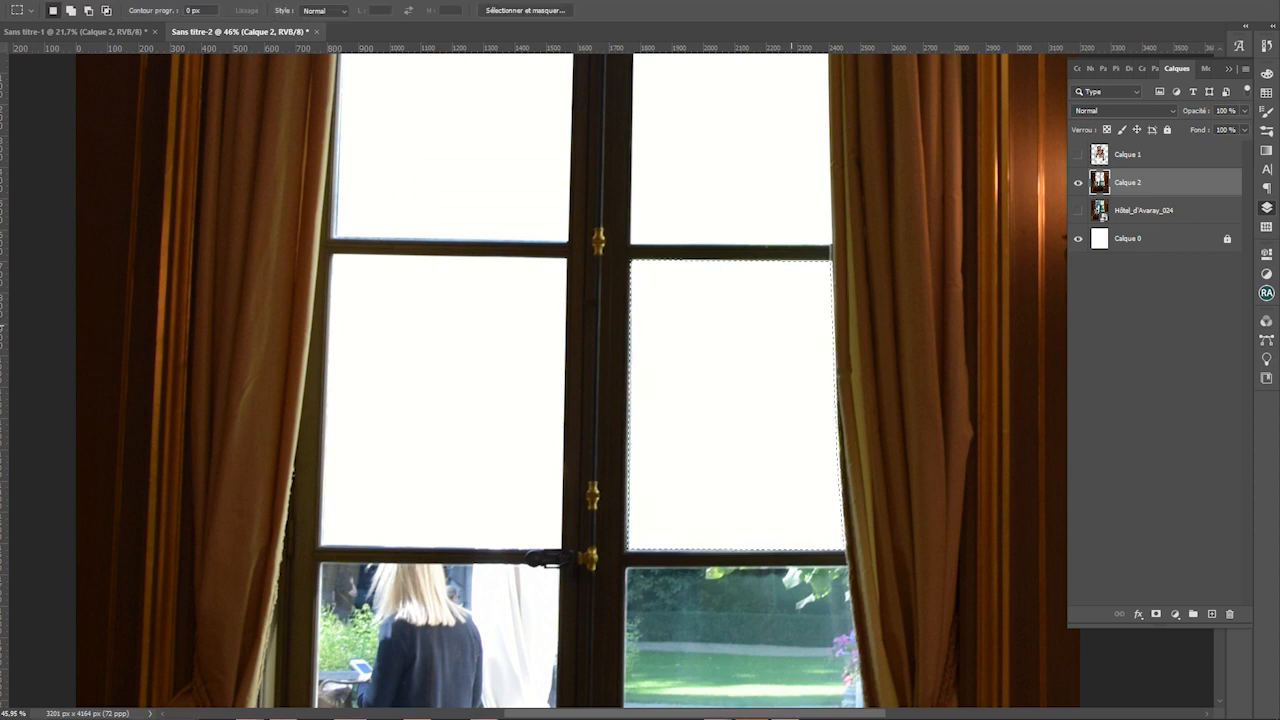
key("ctrl+d")
scroll(688, 301, "down", 5)
scroll(688, 301, "down", 3)
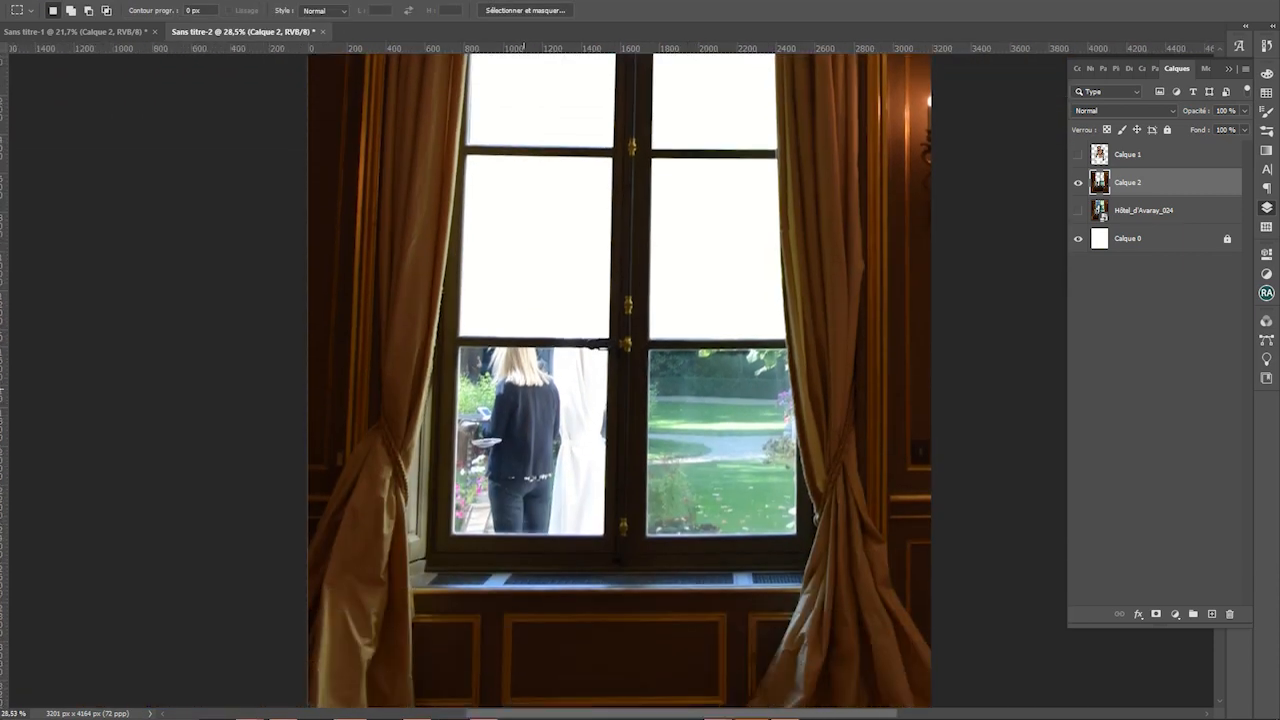
scroll(511, 419, "up", 4)
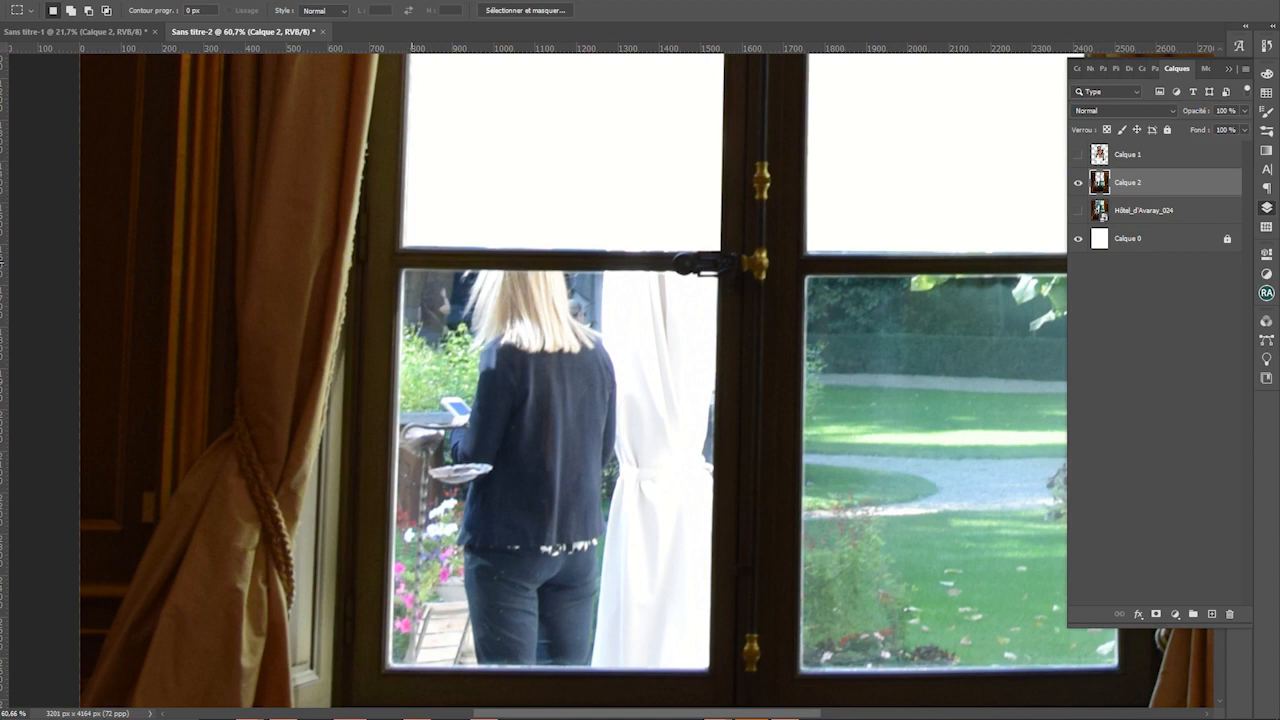
Trace a Pen path around the lower pane and clear it to white
key("p")
left_click(399, 268)
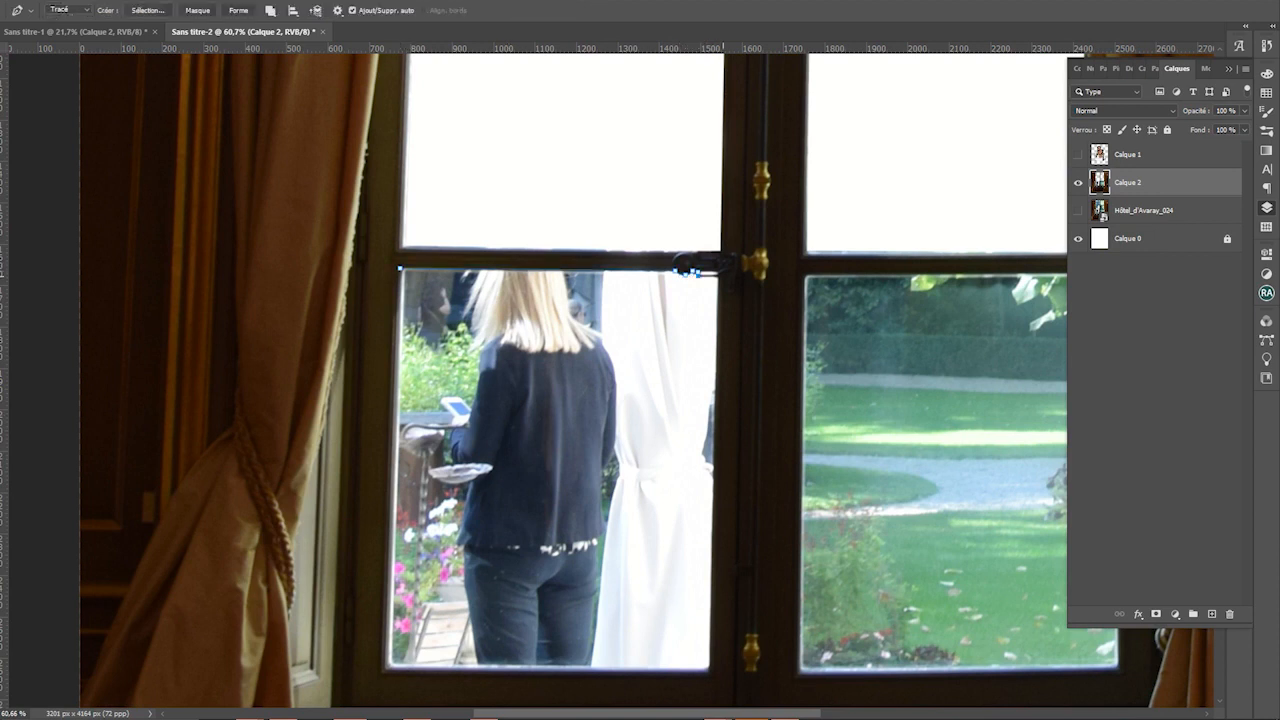
left_click(710, 668)
left_click(388, 664)
left_click(399, 268)
right_click(432, 314)
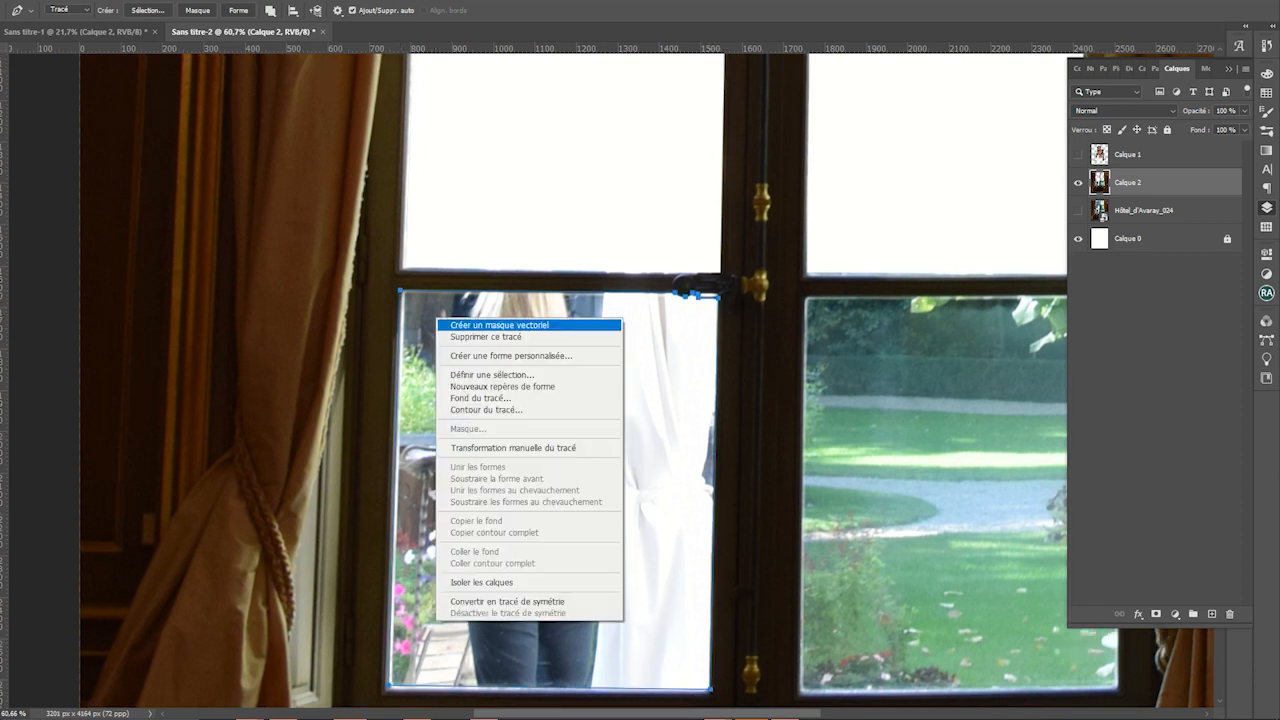
left_click(490, 374)
key("Return")
key("Delete")
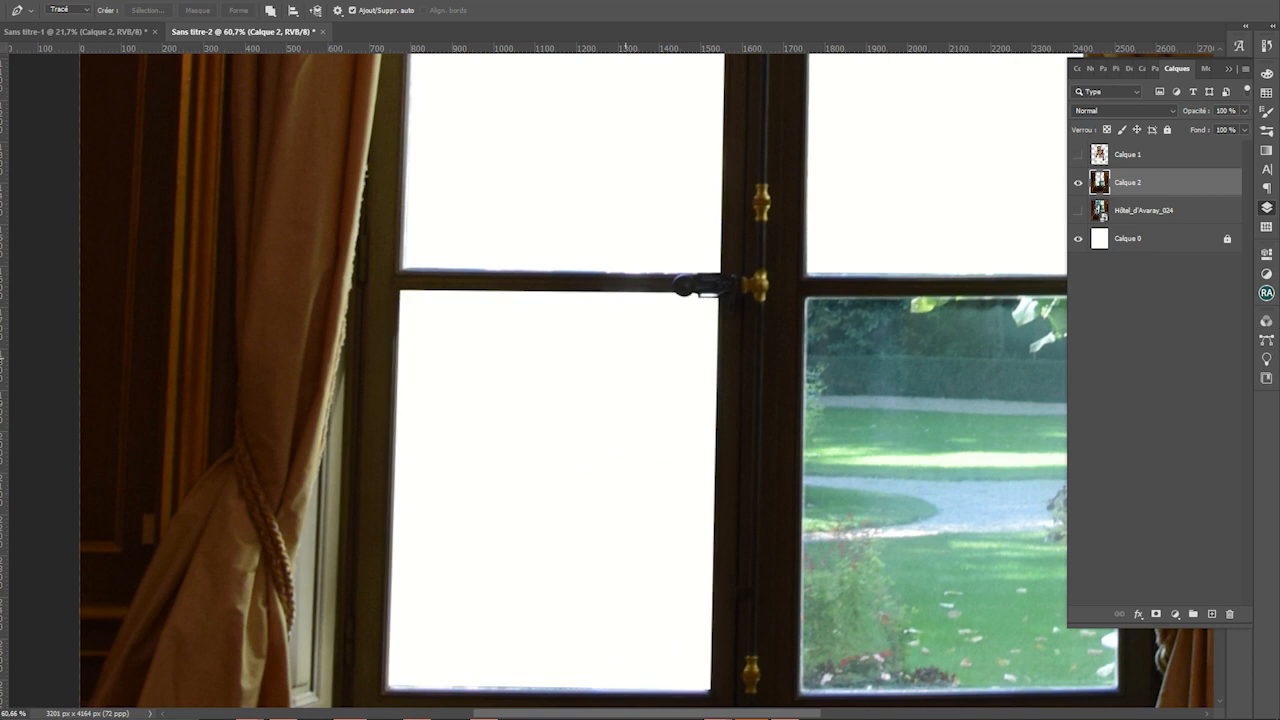
key("ctrl+0")
Outline the lower-right pane above the sill and delete it from the window photo
scroll(657, 355, "up", 4)
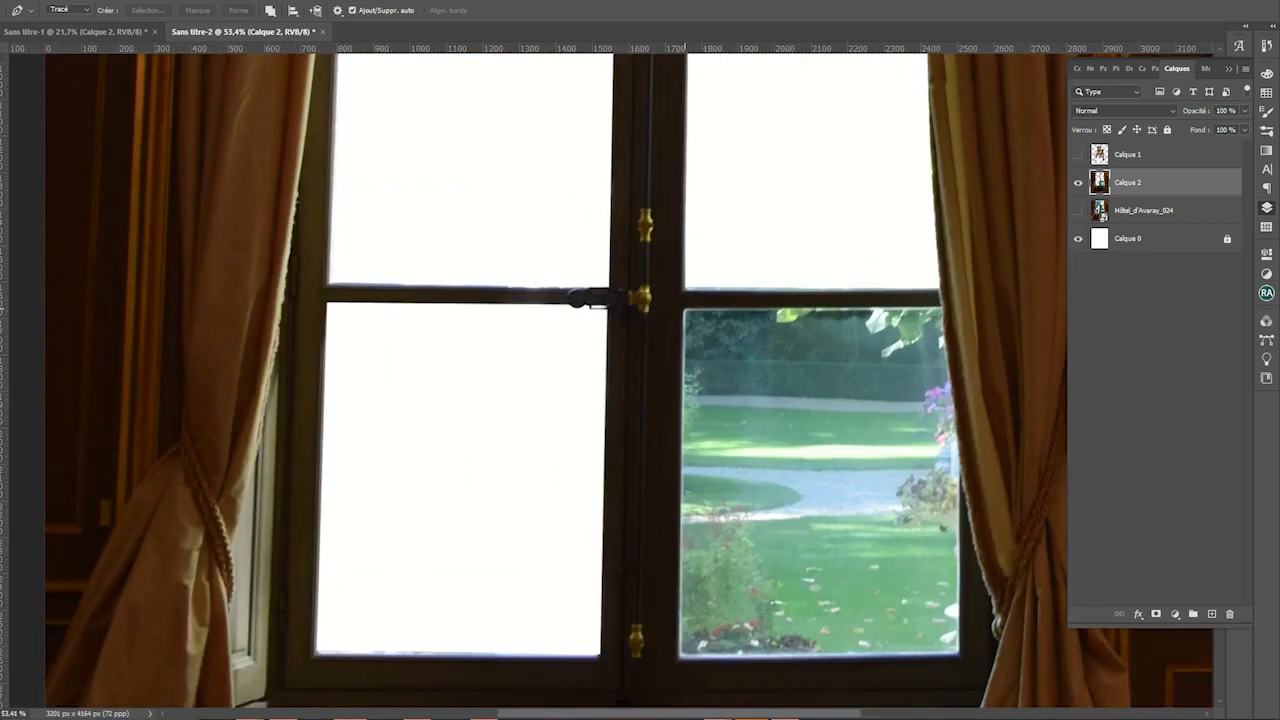
left_click_drag(688, 568, 652, 344)
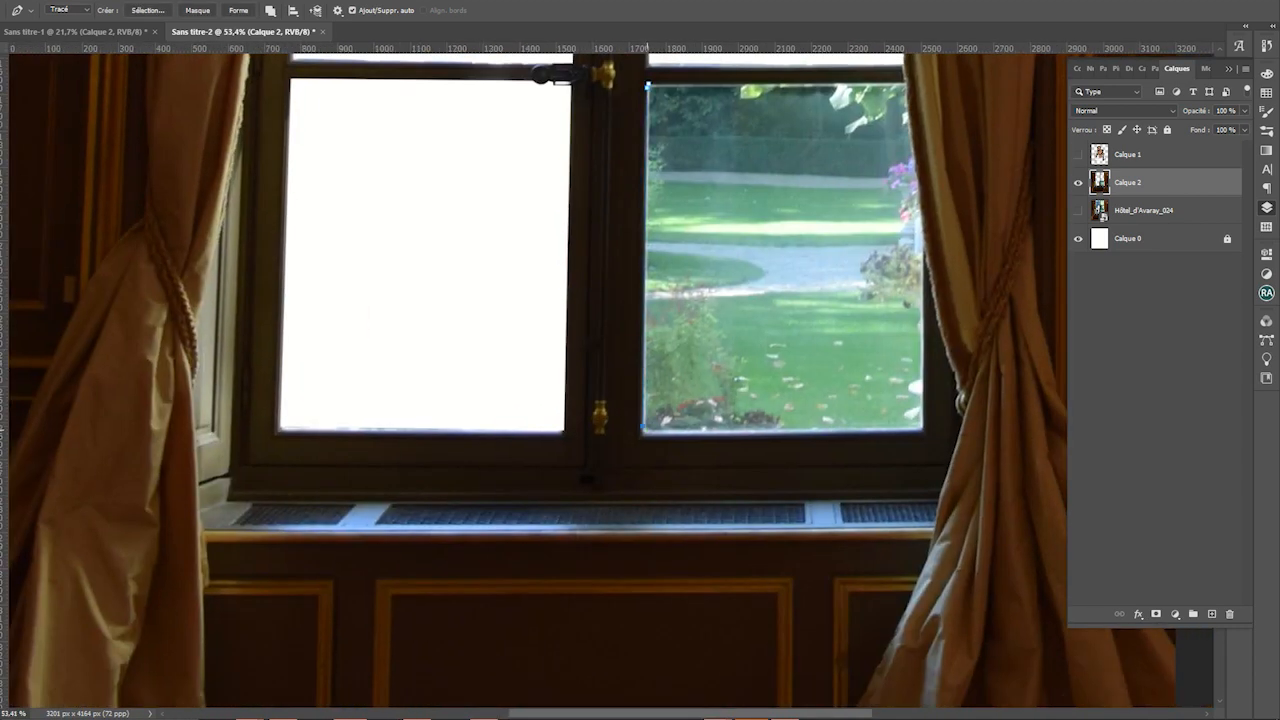
left_click_drag(919, 428, 662, 680)
left_click(676, 384)
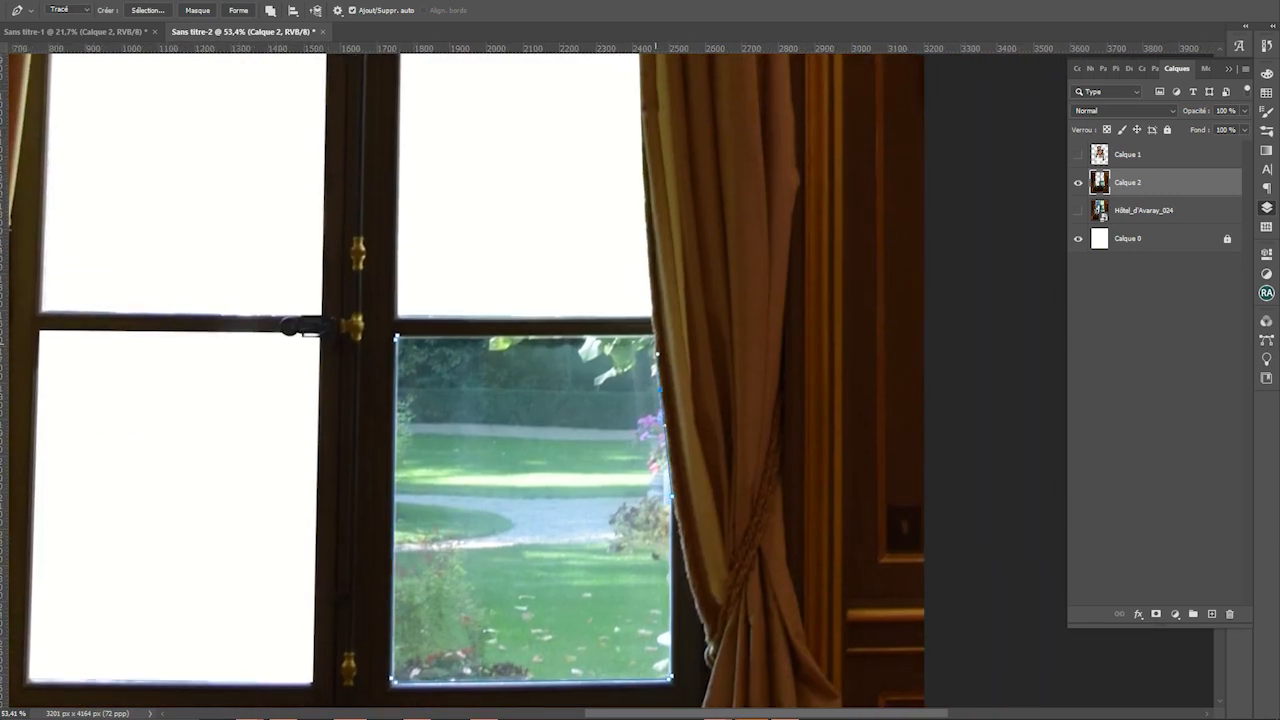
left_click(398, 336)
right_click(462, 327)
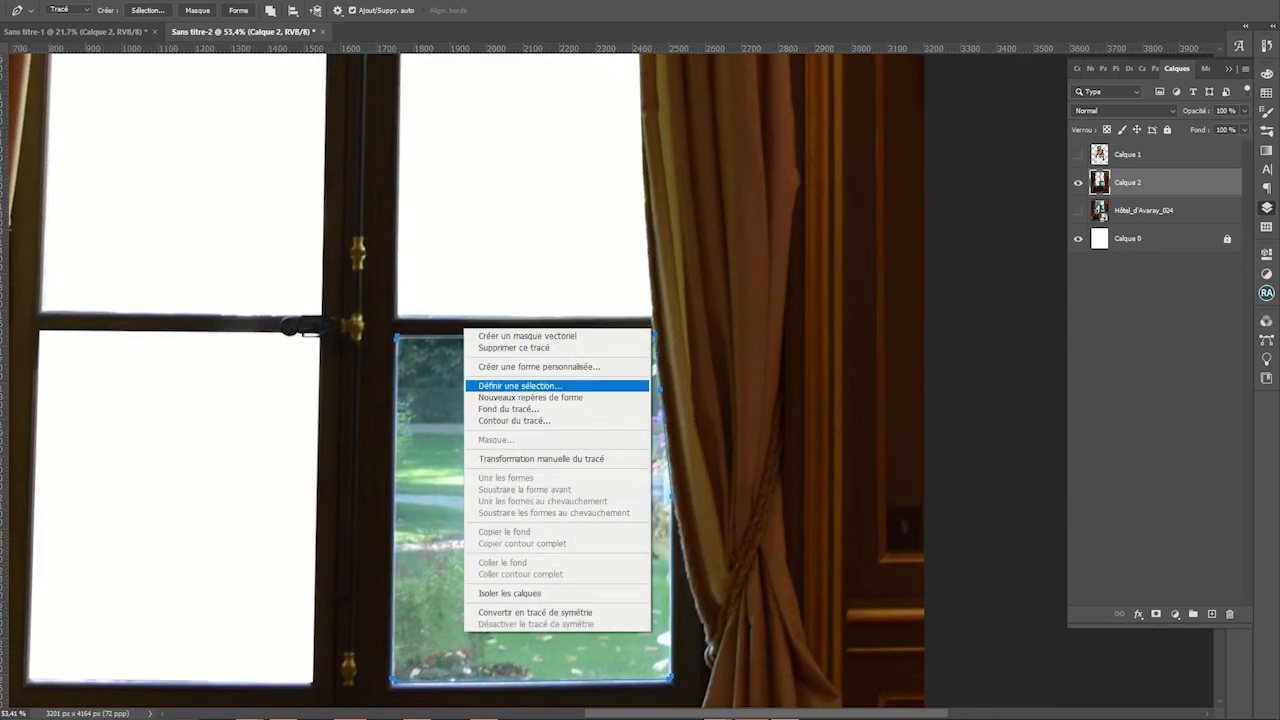
left_click(508, 385)
key("Return")
key("Delete")
scroll(399, 348, "down", 7)
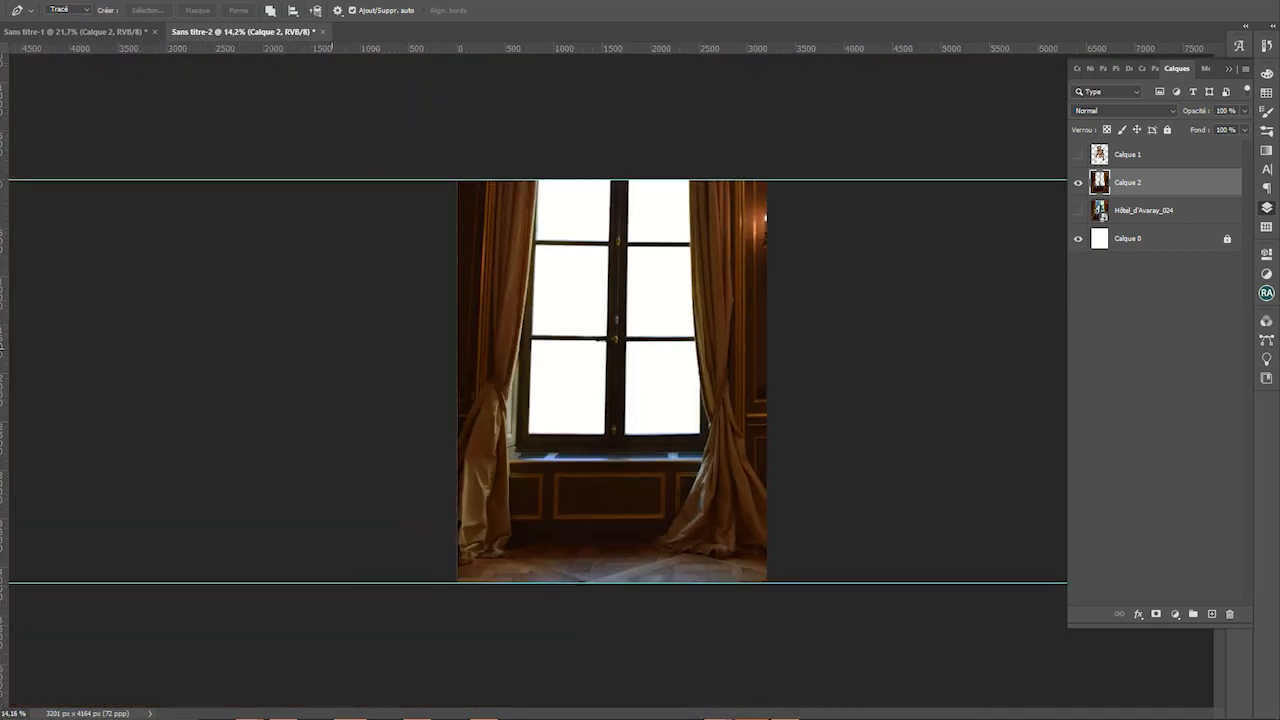
Enlarge the window photo slightly from its corners
key("v")
left_click(457, 179)
left_click_drag(457, 179, 441, 167)
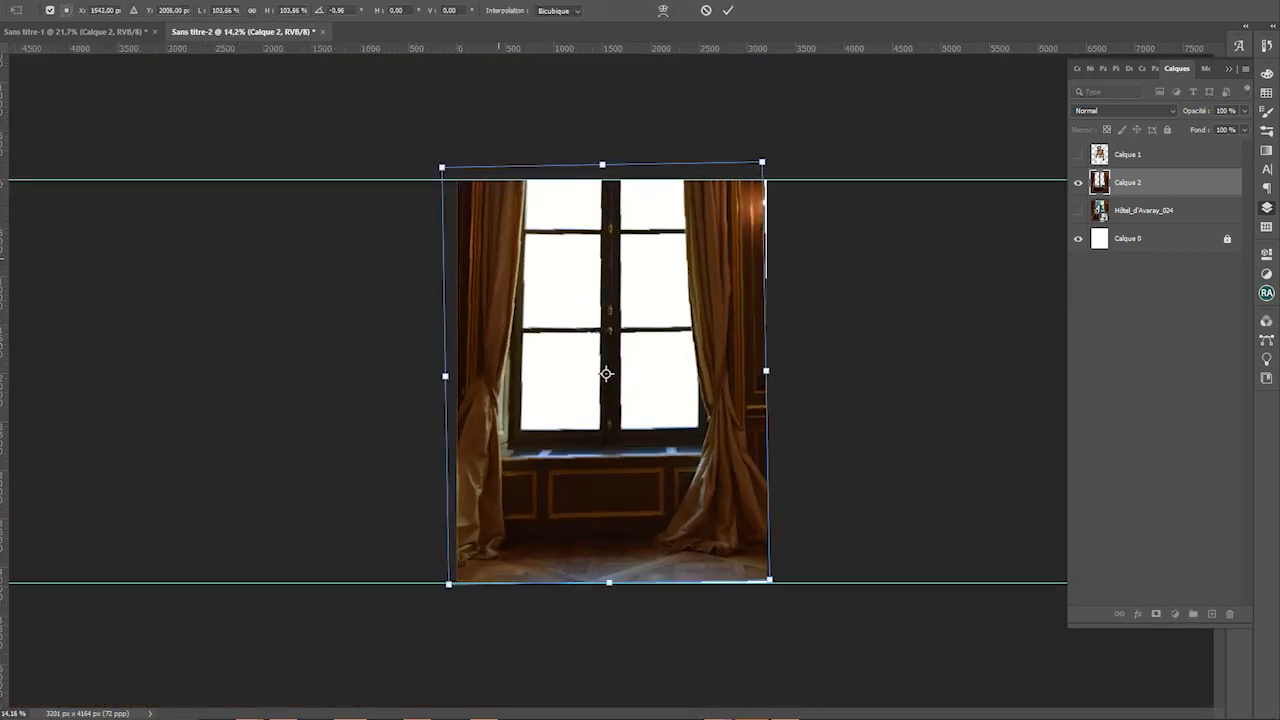
left_click_drag(769, 579, 776, 588)
key("Return")
left_click(999, 261)
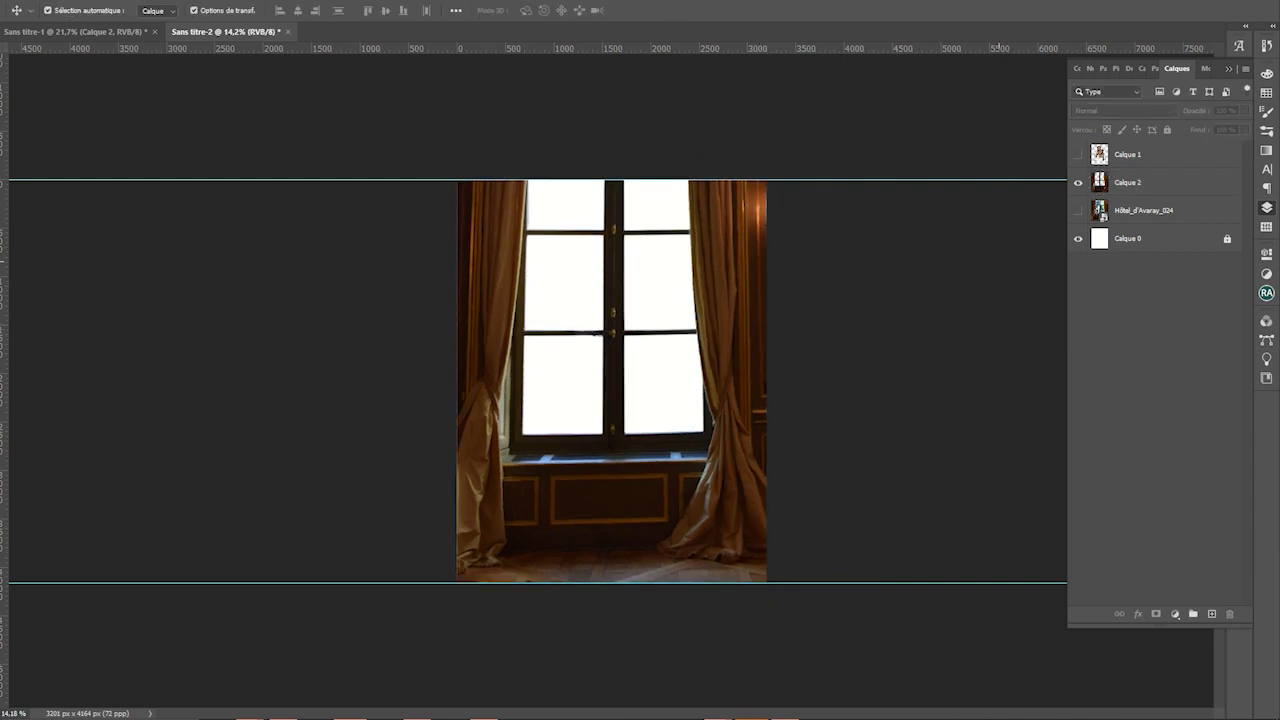
Drag the meadow landscape image from the AVRIL 2023 folder onto the canvas
key("super")
mouse_move(250, 706)
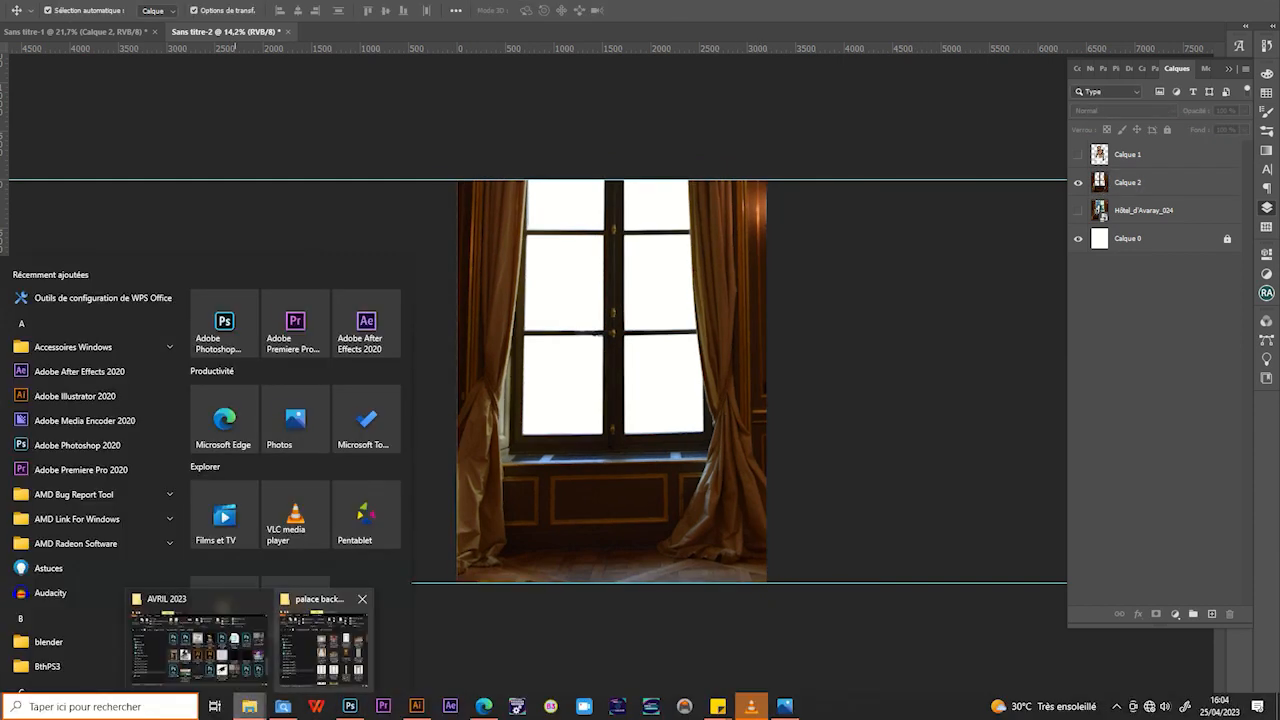
left_click(314, 640)
left_click(419, 246)
double_click(752, 342)
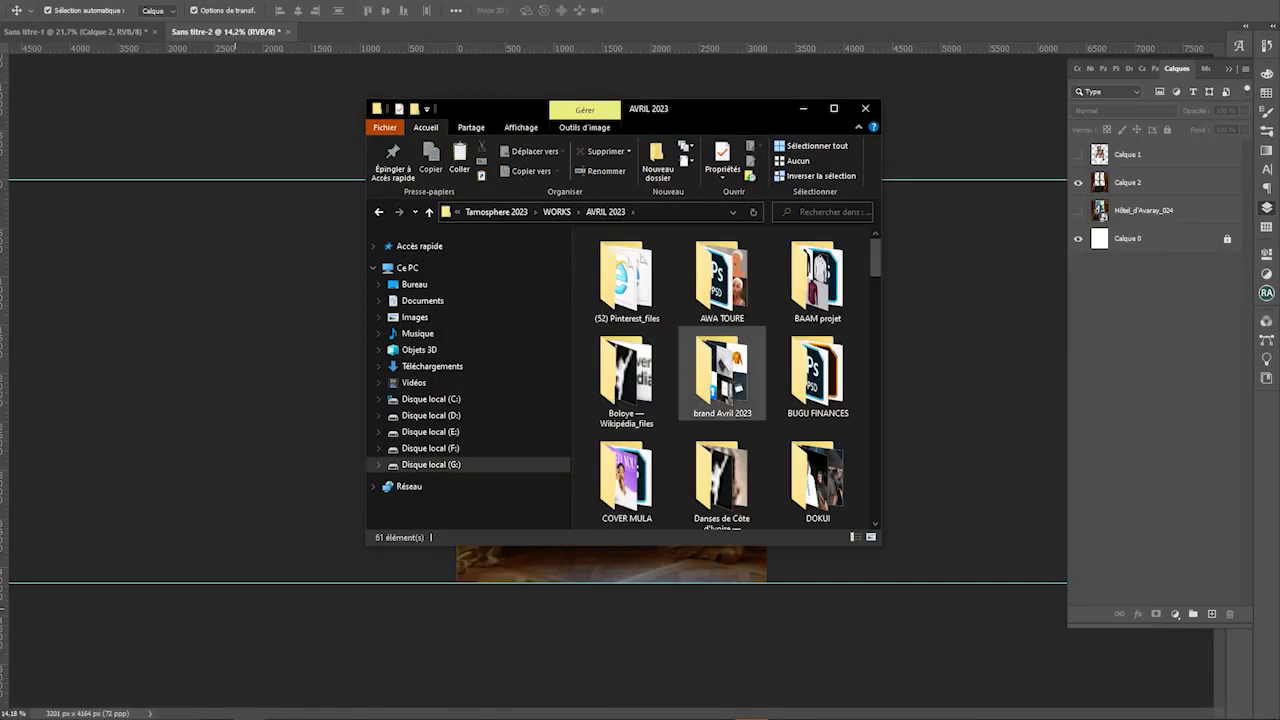
scroll(750, 350, "down", 6)
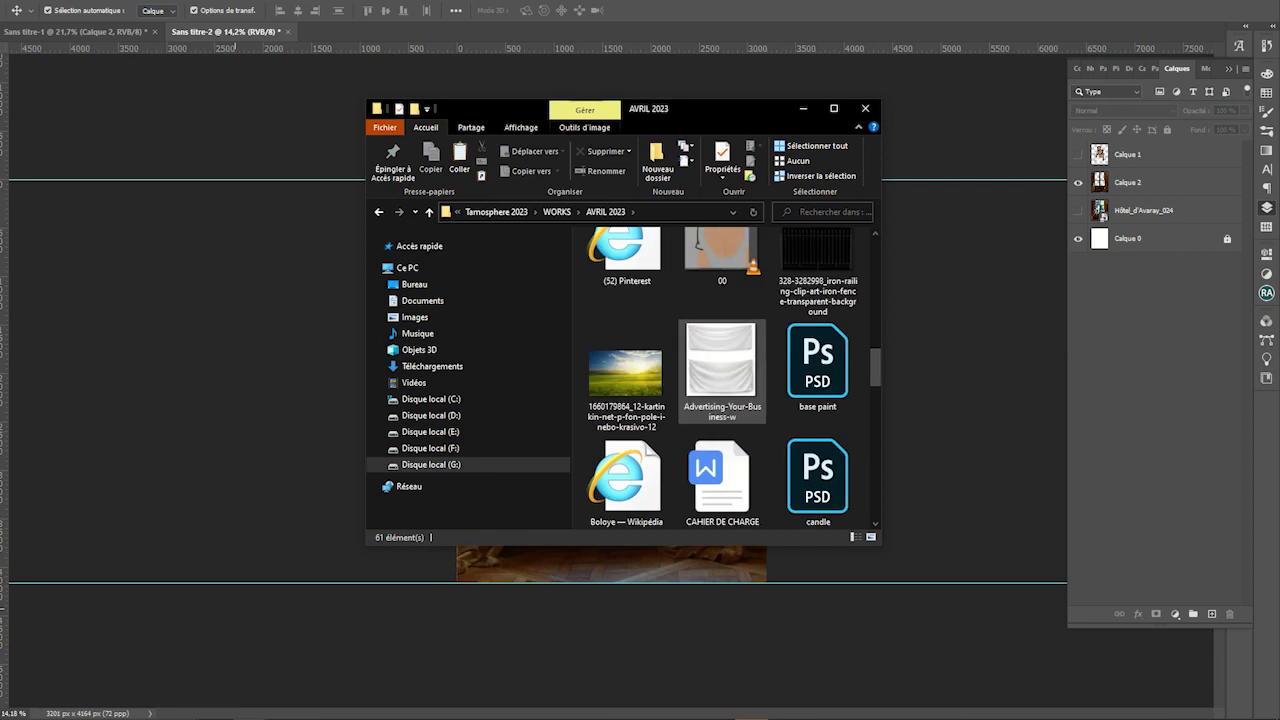
left_click_drag(625, 375, 430, 565)
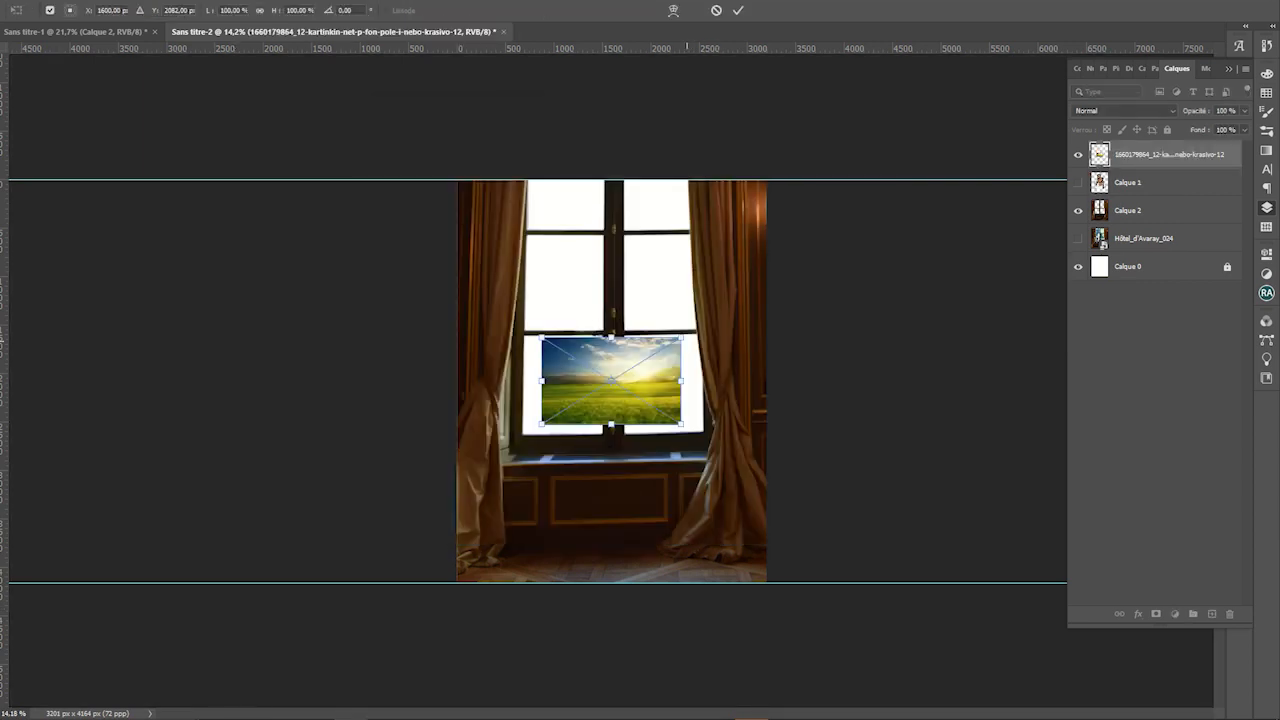
Scale the landscape, move its layer below Calque 2, and slide it left behind the window
left_click_drag(685, 339, 1137, 57)
left_click_drag(774, 244, 605, 351)
key("Return")
left_click_drag(1150, 154, 1150, 220)
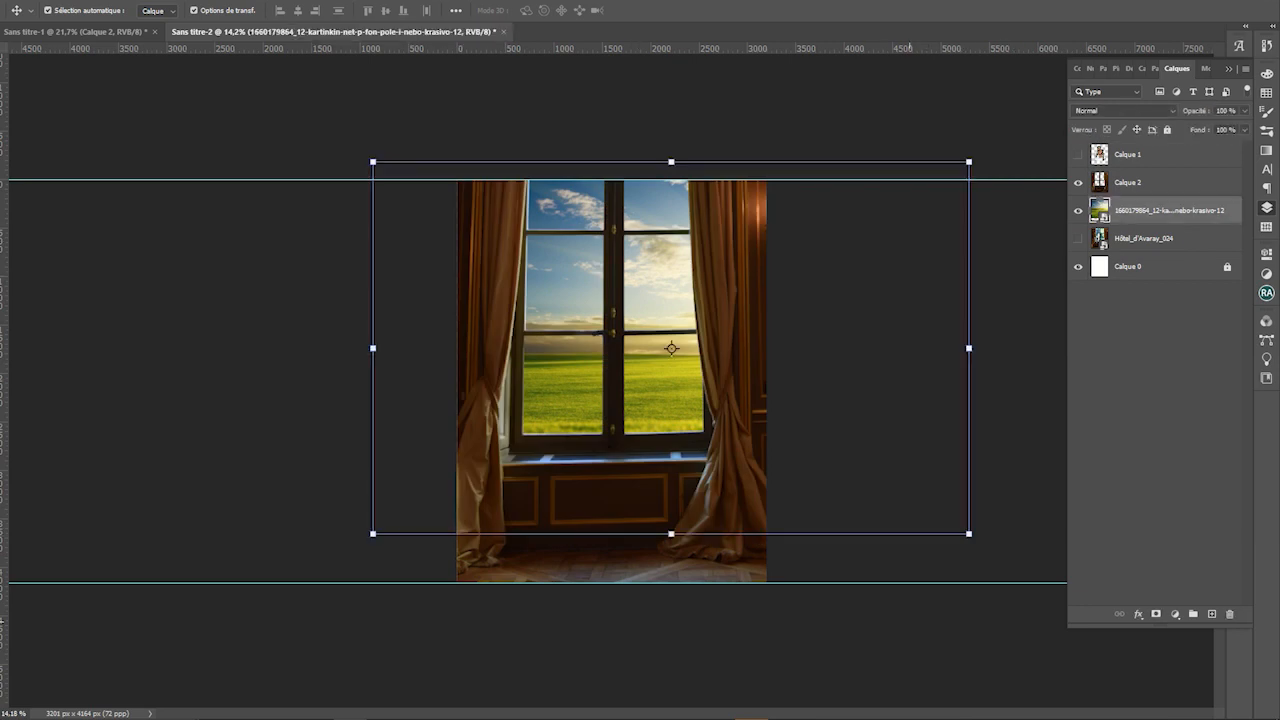
left_click(909, 621)
left_click_drag(842, 297, 822, 297)
key("shift+Left")
key("shift+Left")
key("shift+Left")
key("shift+Left")
key("shift+Left")
key("shift+Left")
key("shift+Left")
key("shift+Left")
key("shift+Left")
key("shift+Left")
key("shift+Left")
key("shift+Left")
key("shift+Left")
key("shift+Left")
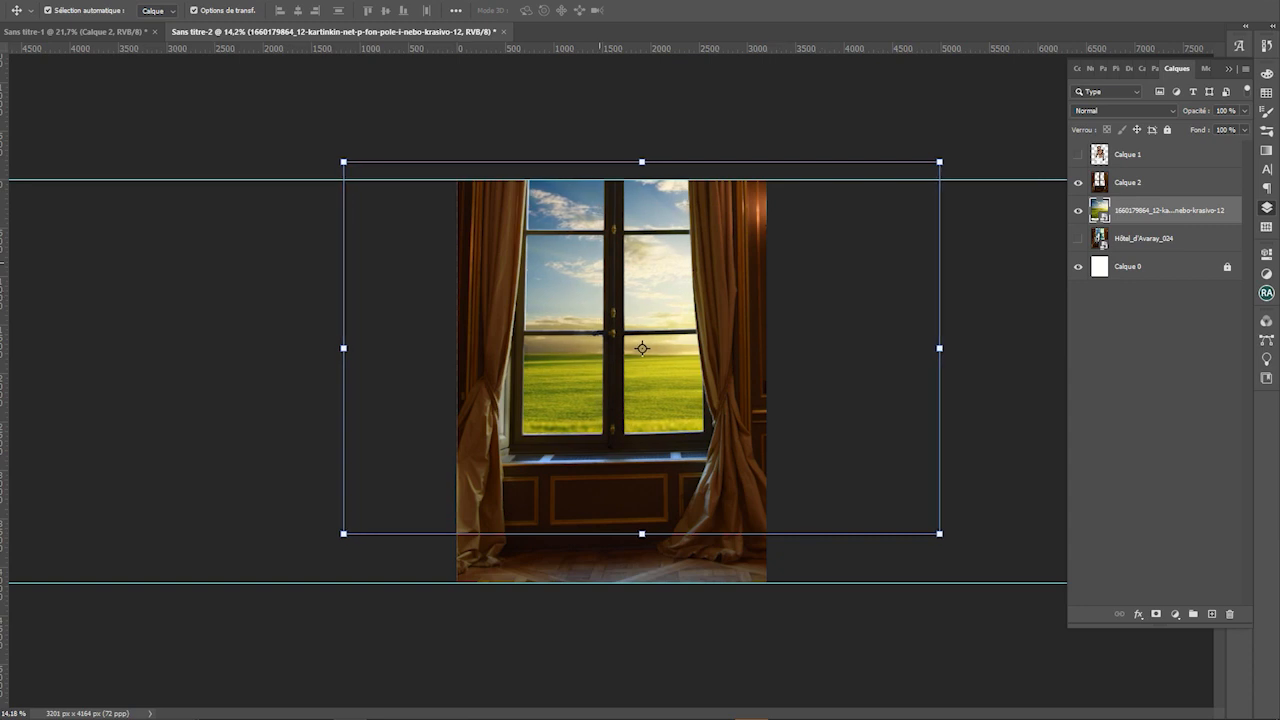
left_click_drag(648, 270, 558, 258)
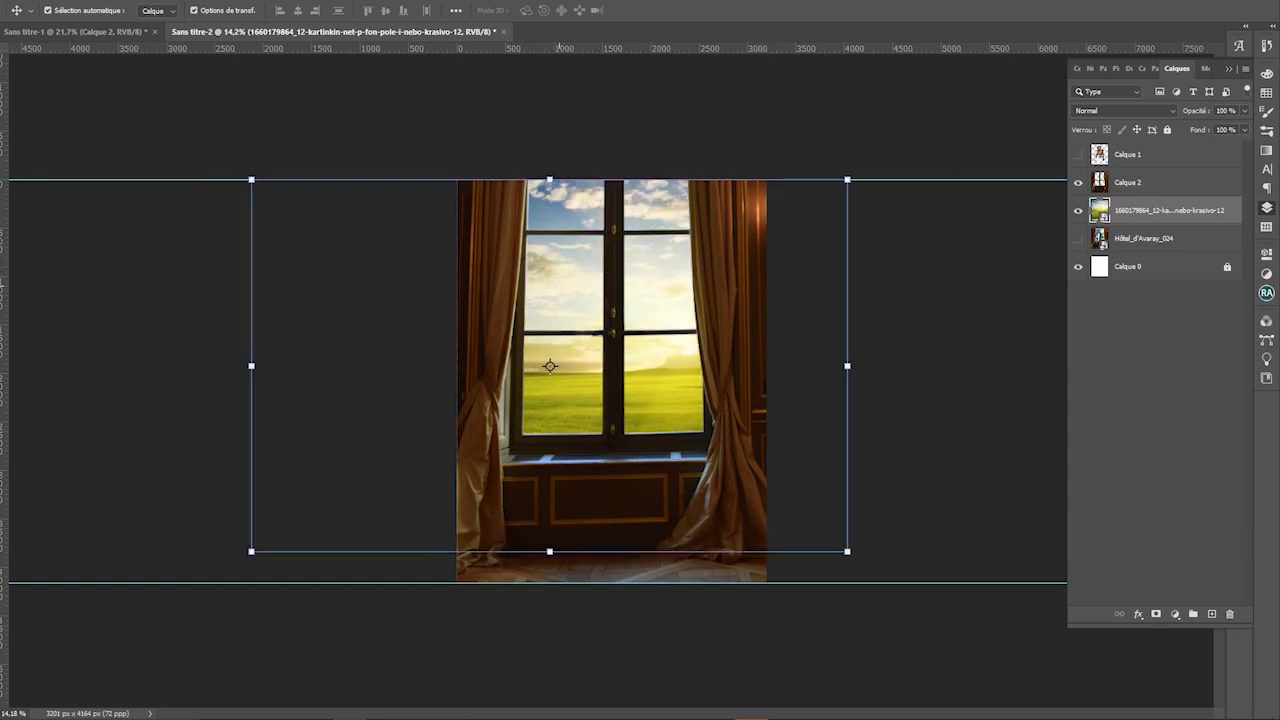
Enlarge the window and landscape layers together slightly and shift them left
left_click(1165, 182, "shift")
scroll(611, 381, "down", 3)
key("ctrl+t")
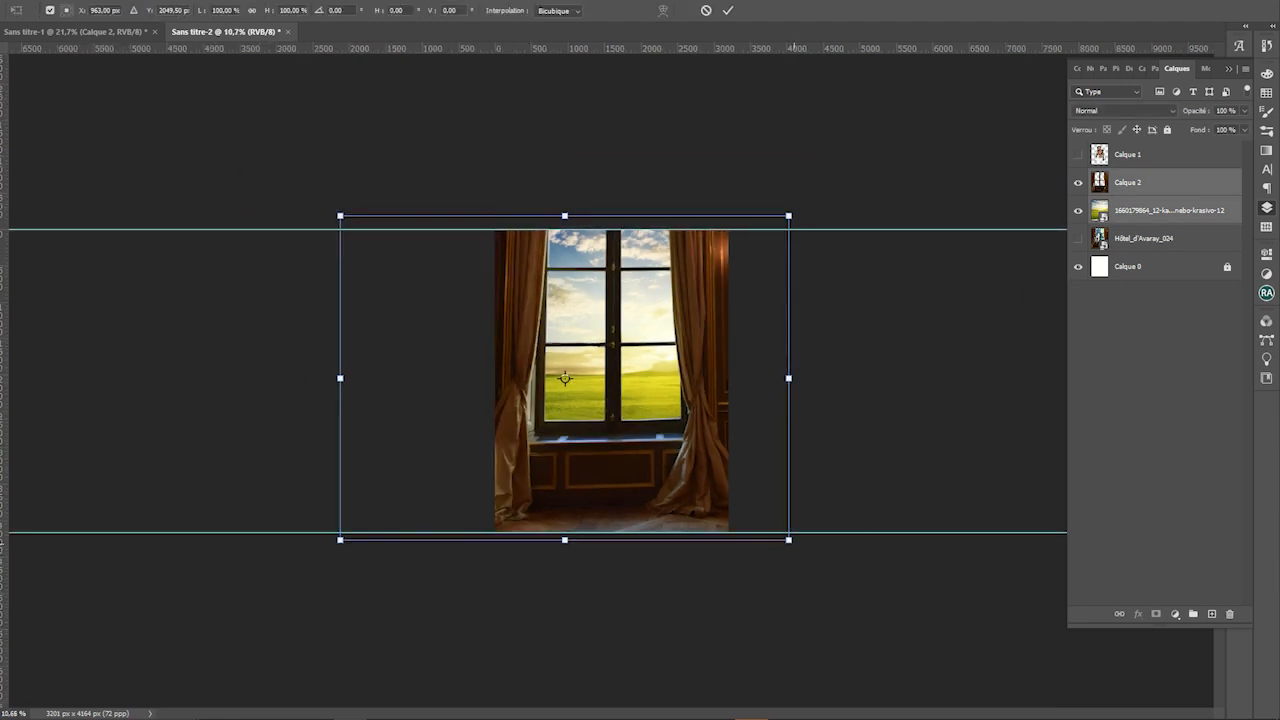
left_click_drag(789, 540, 806, 552)
key("Return")
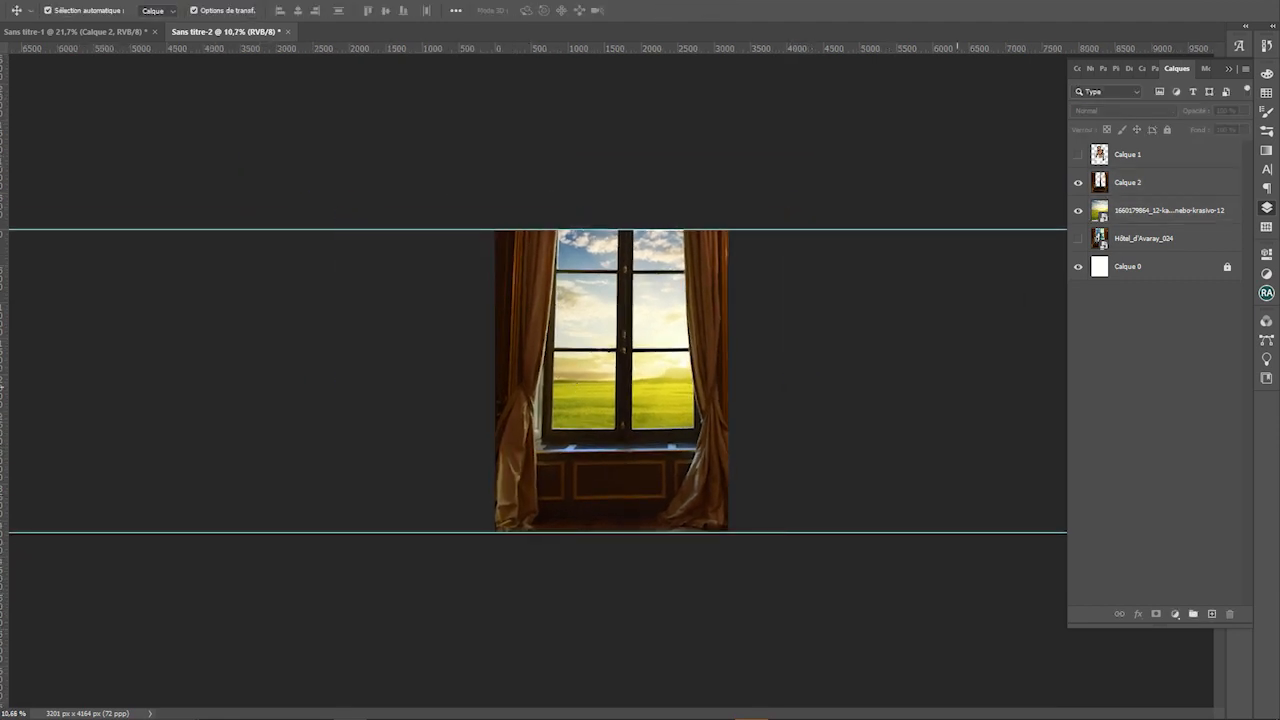
left_click_drag(592, 398, 583, 398)
Make the two women layer, Calque 1, visible again
left_click(800, 338)
scroll(800, 338, "up", 2)
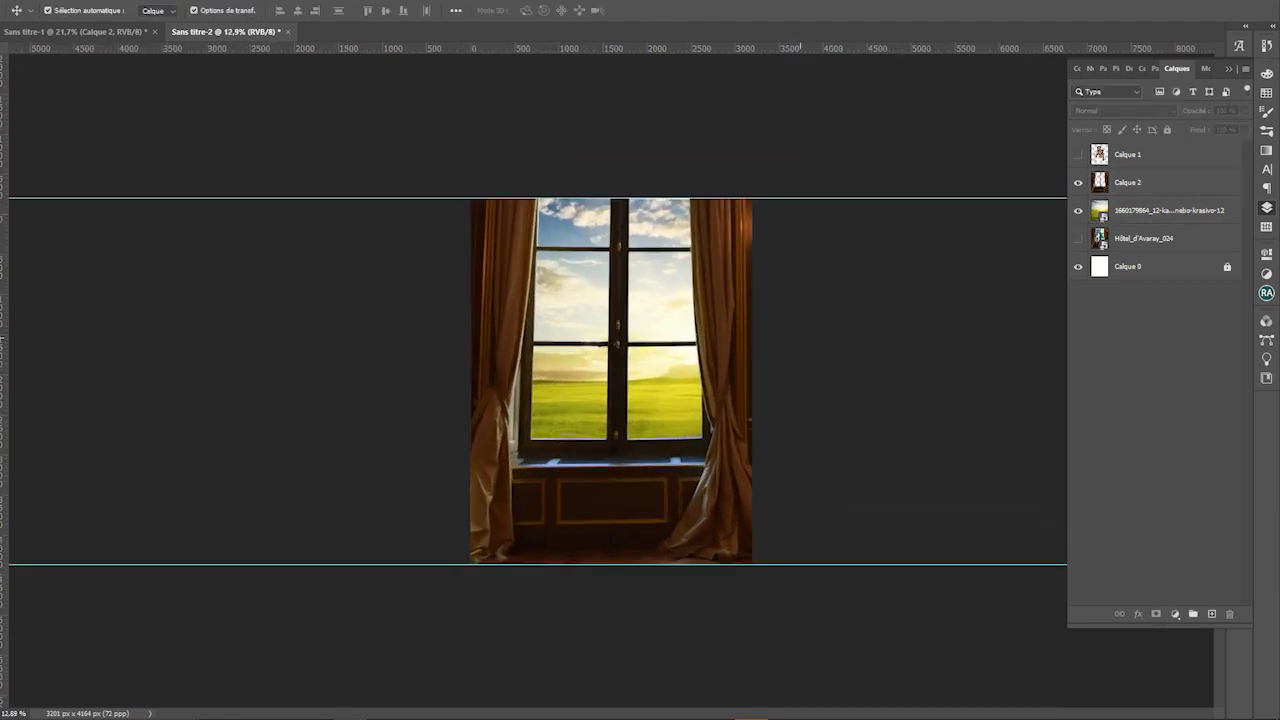
left_click(1078, 154)
scroll(603, 411, "up", 3)
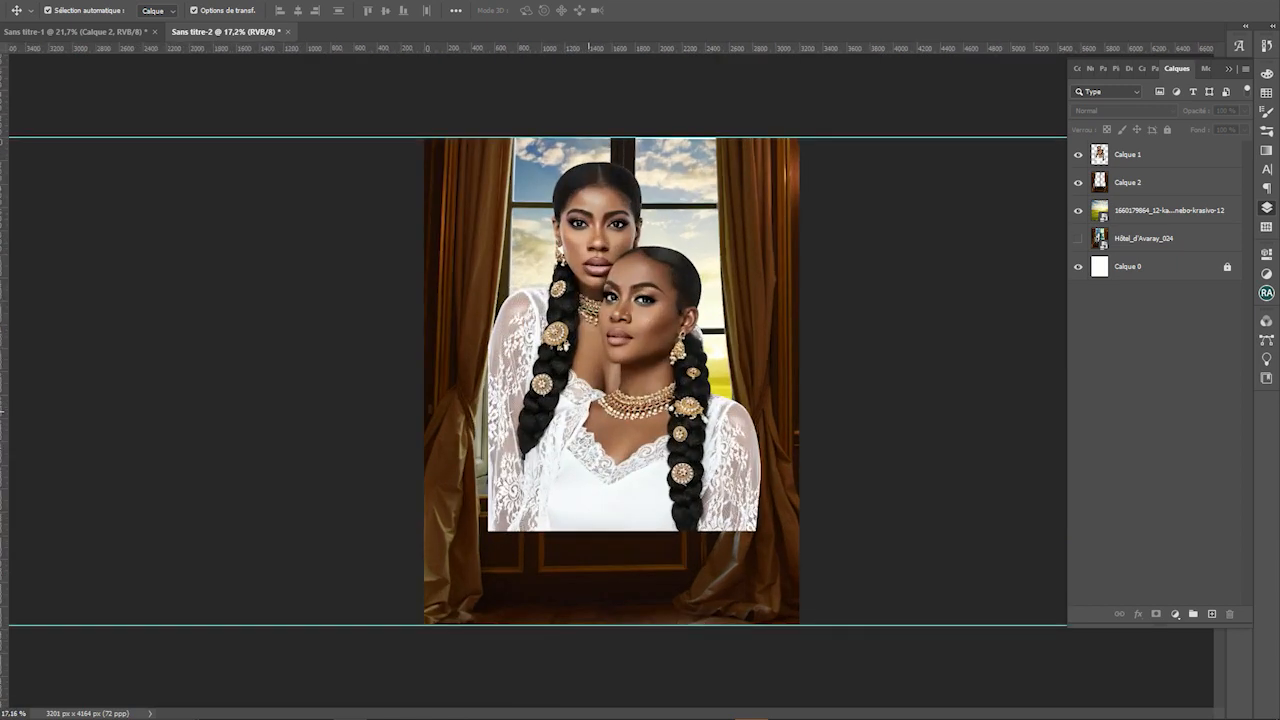
Copy a strip of the right lace sleeve from Calque 1 onto its own layer
scroll(655, 492, "up", 2)
key("m")
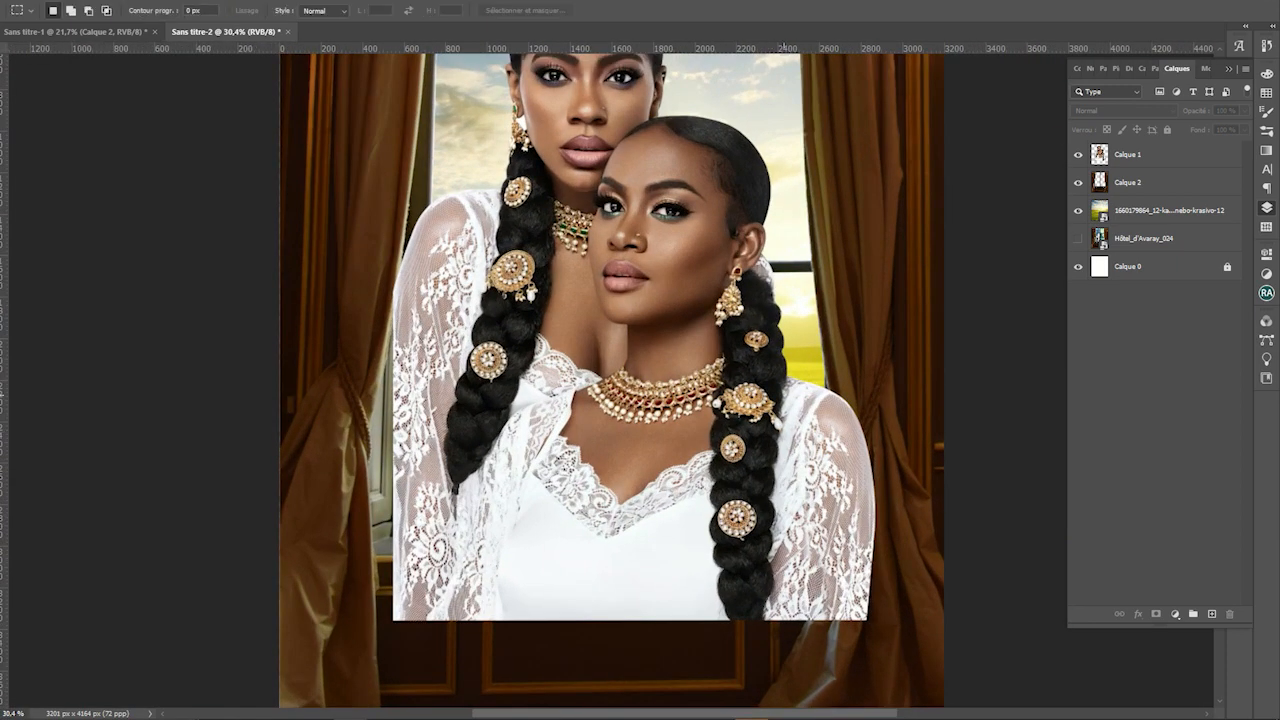
left_click_drag(797, 340, 931, 708)
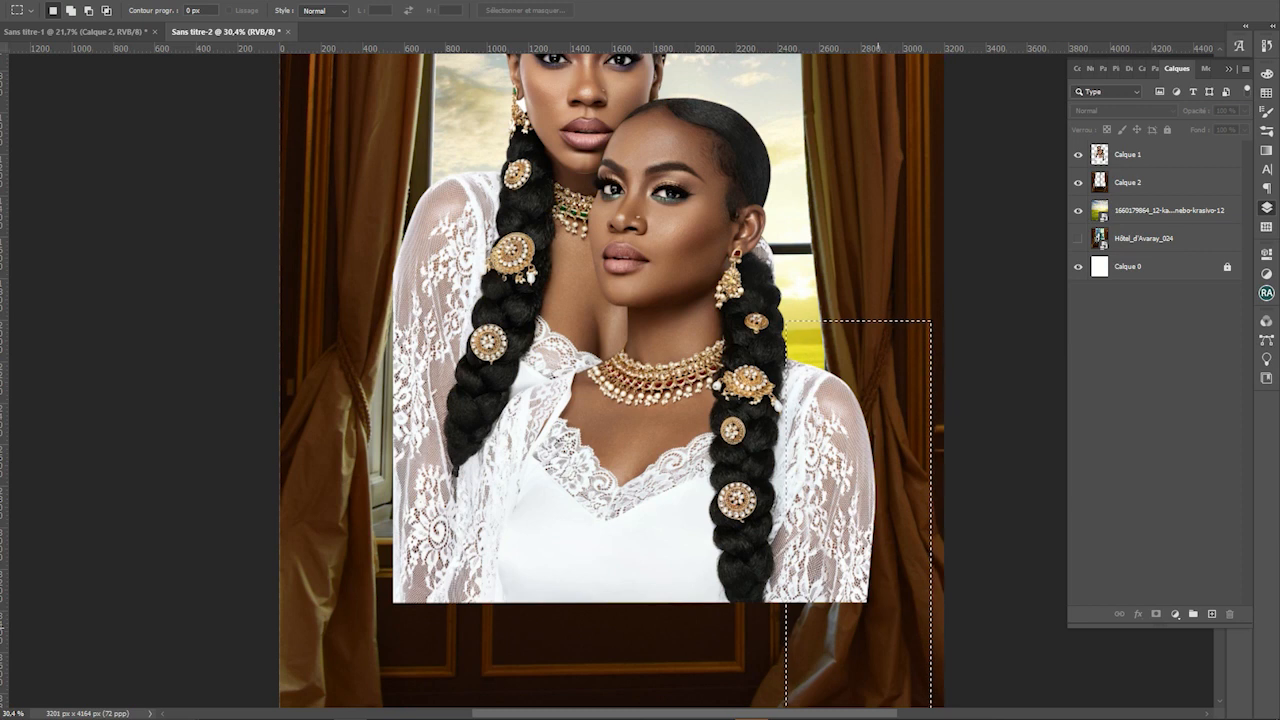
key("j")
left_click(1150, 154)
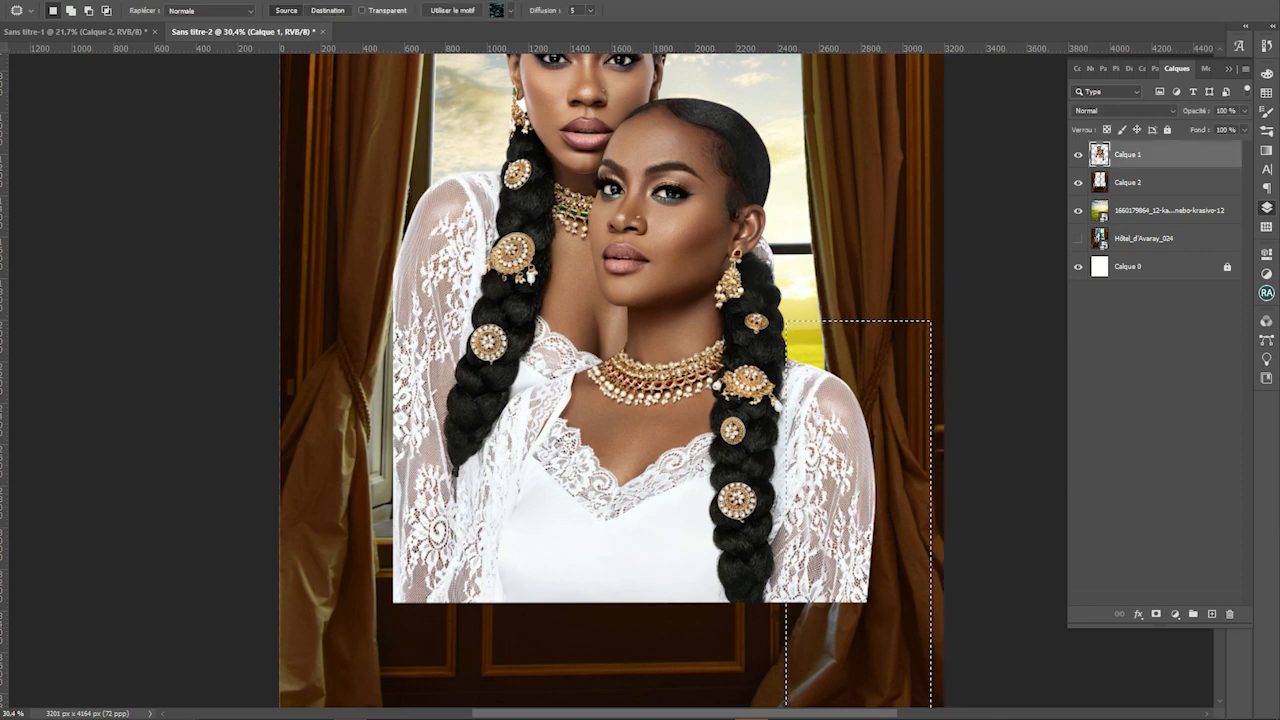
key("ctrl+j")
Flip the lace copy, then move and rotate it onto the left sleeve
key("ctrl+t")
left_click_drag(870, 465, 426, 282)
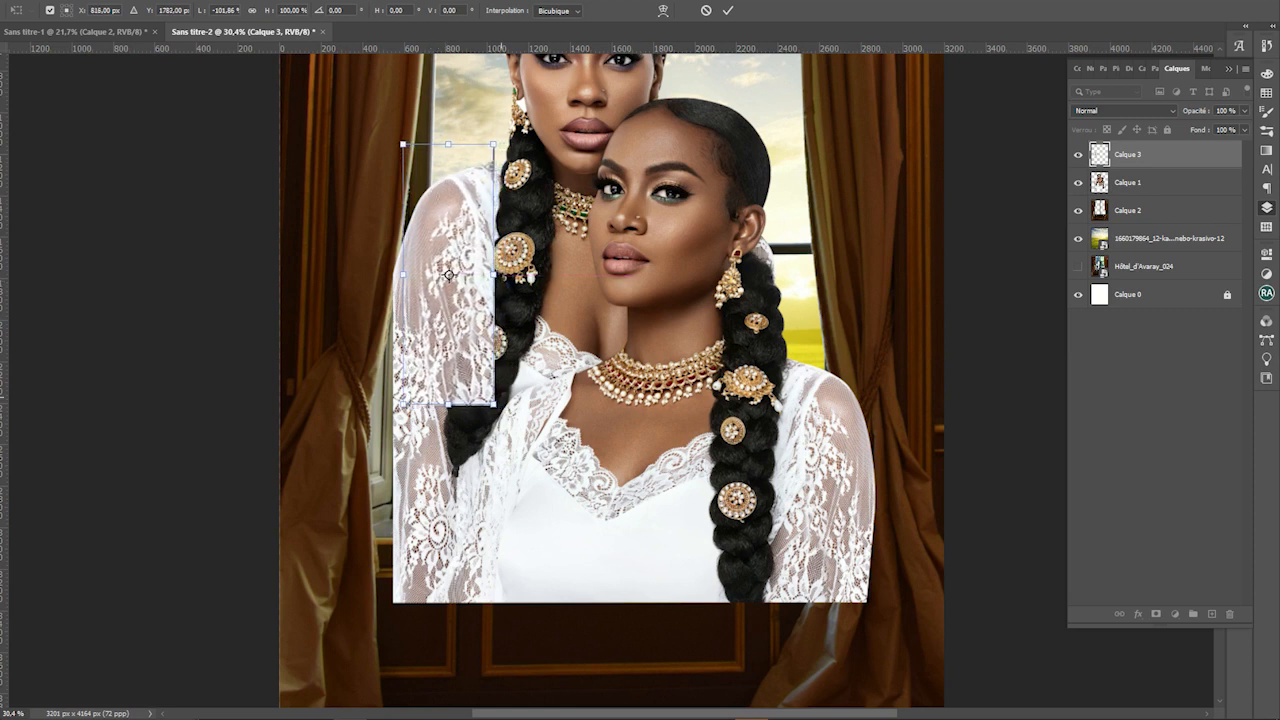
left_click_drag(434, 414, 424, 413)
left_click_drag(464, 321, 446, 323)
left_click_drag(430, 276, 431, 297)
mouse_move(461, 235)
left_mouse_down()
mouse_move(454, 265)
mouse_move(465, 237)
left_mouse_up()
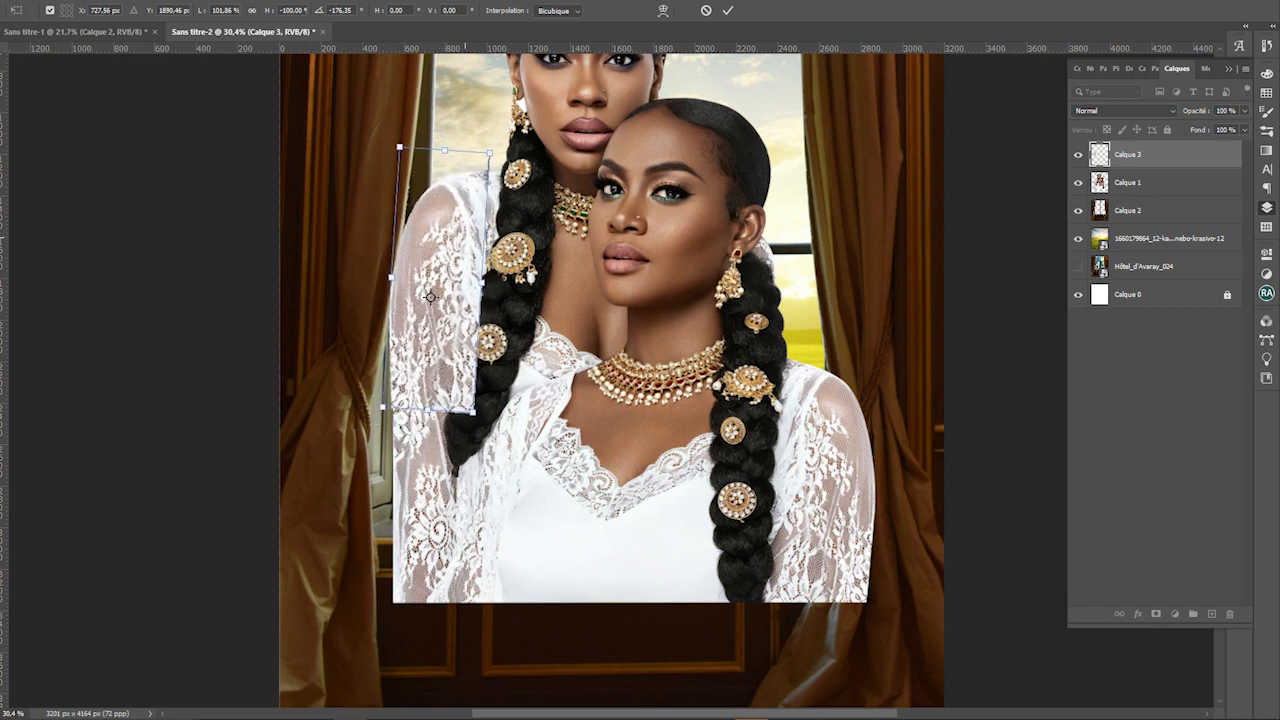
key("Return")
left_click(237, 329)
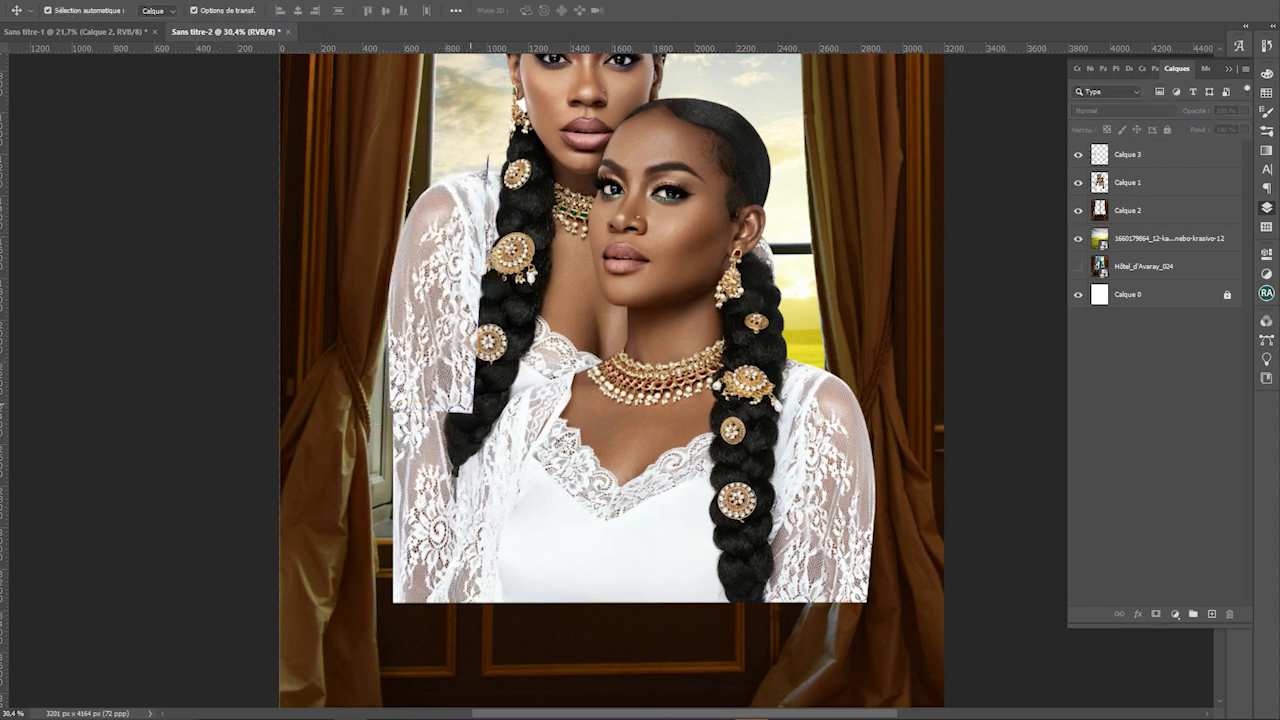
Erase the lace patch where it overlaps the braid, toggling it to compare
scroll(330, 364, "up", 6)
scroll(450, 356, "down", 6)
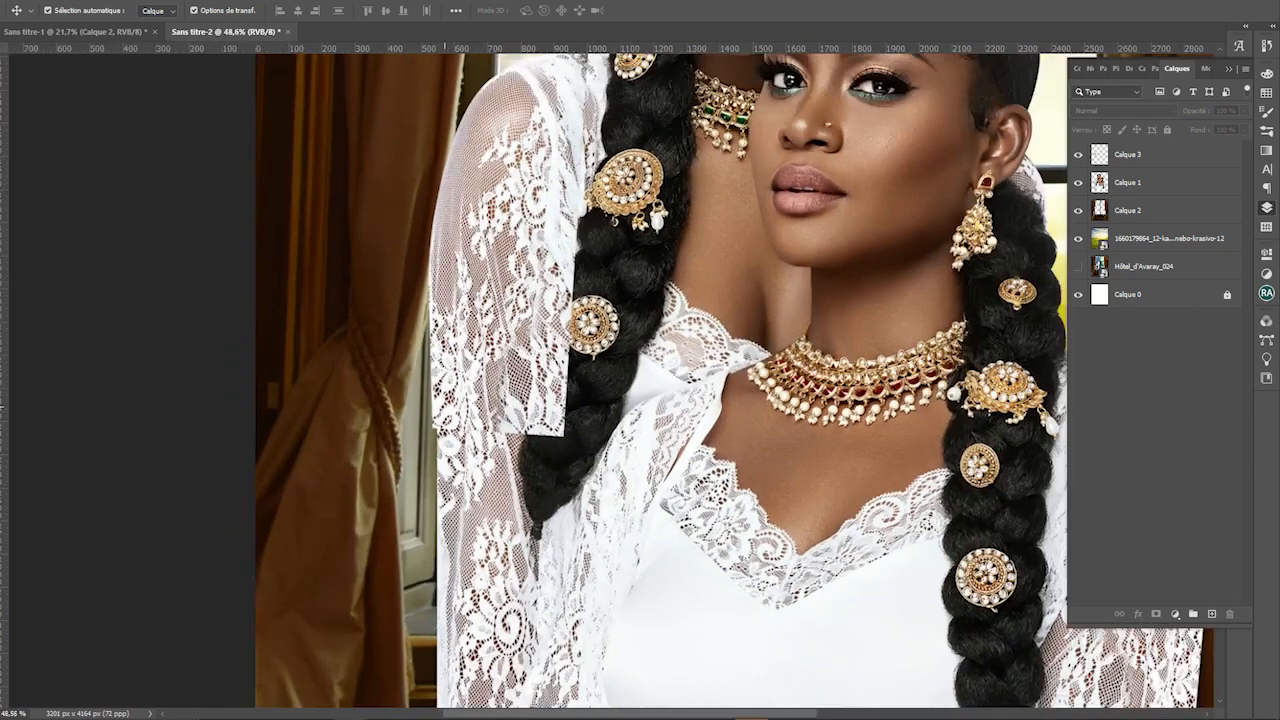
left_click(657, 298)
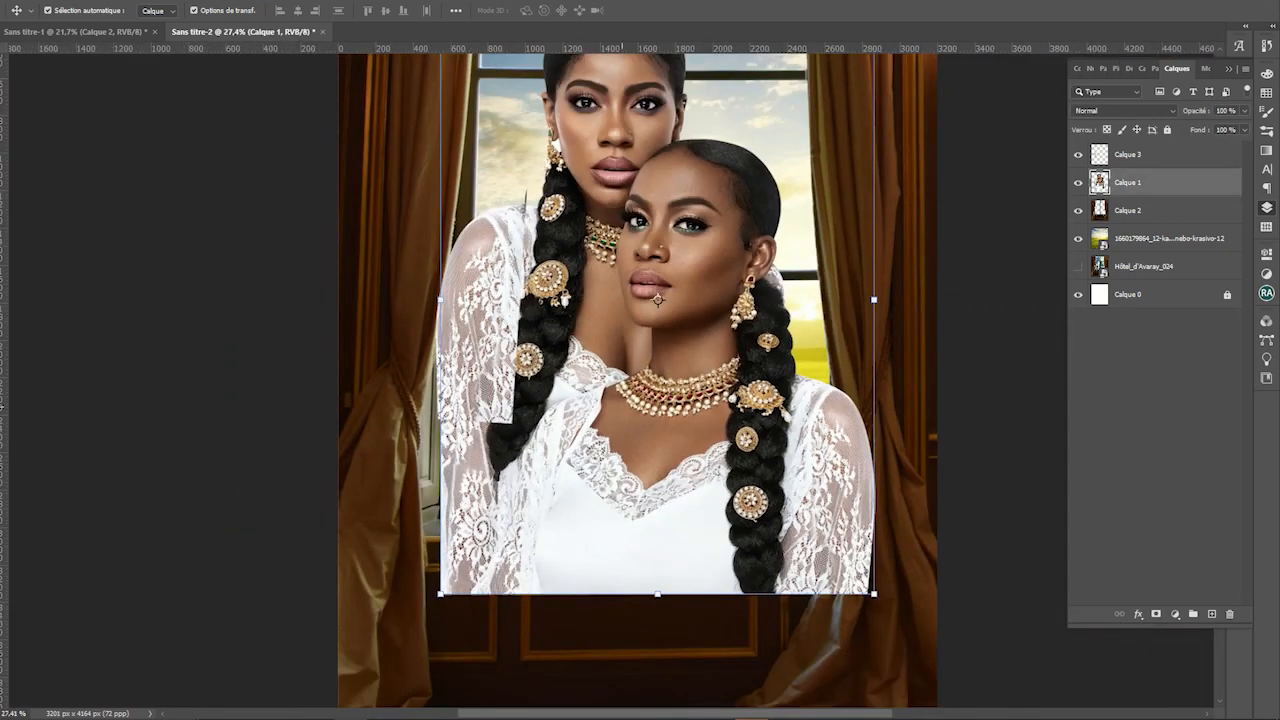
key("e")
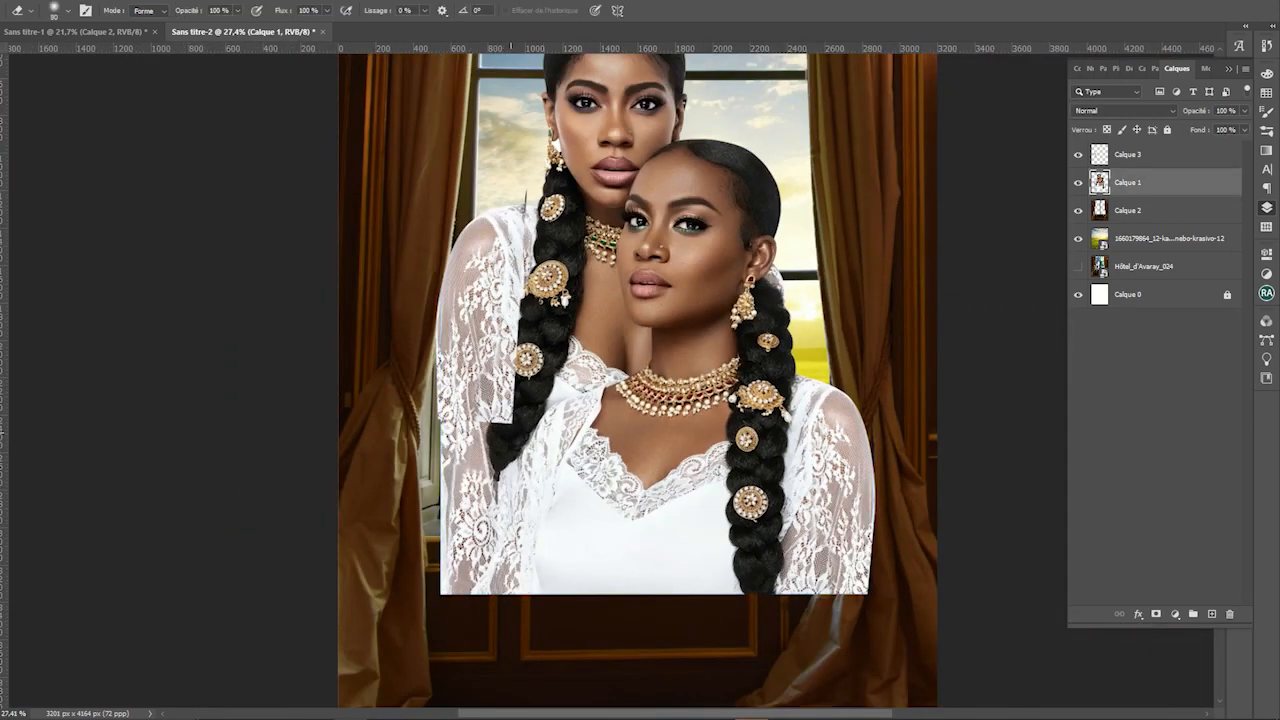
key("bracketright")
key("alt+bracketright")
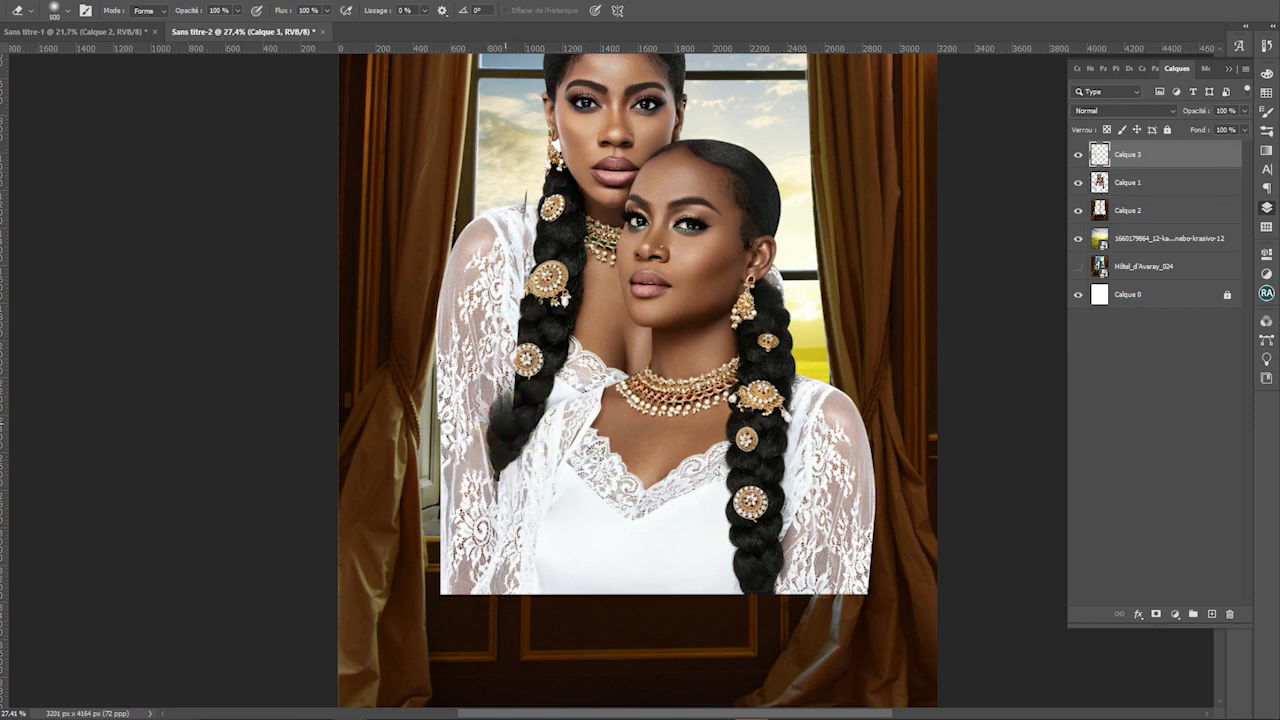
left_click_drag(531, 376, 540, 332)
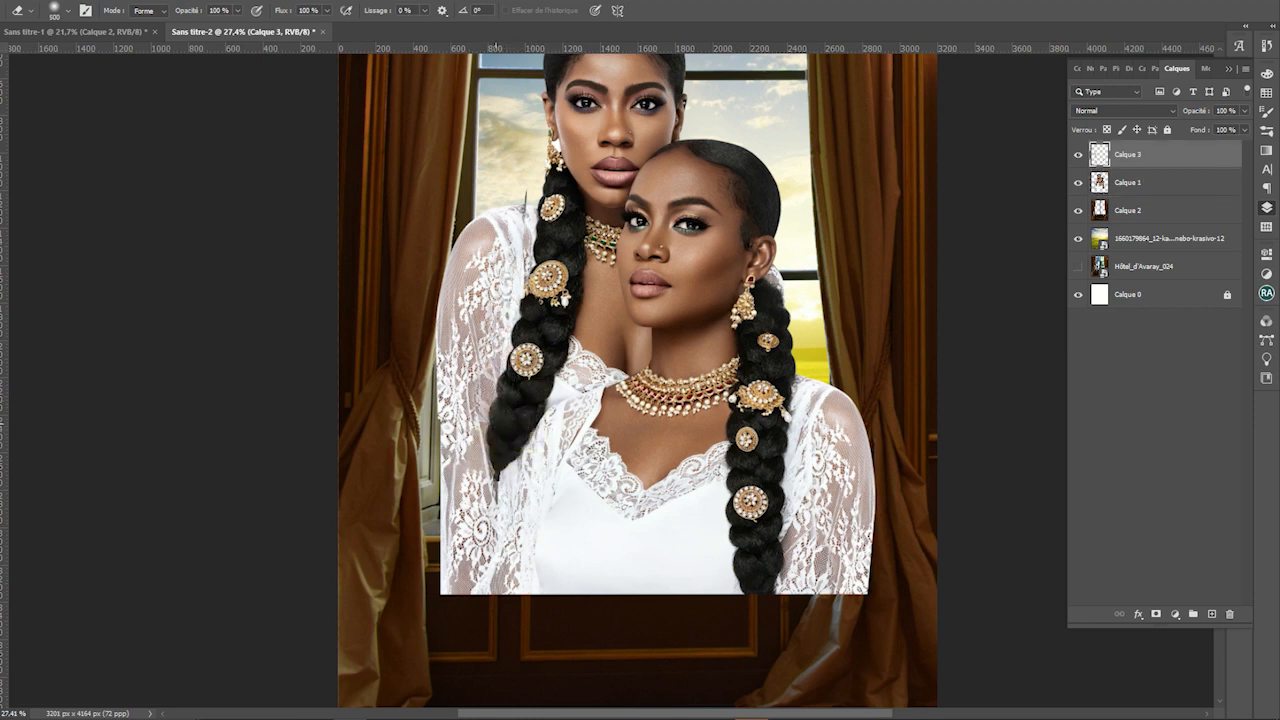
scroll(467, 183, "up", 4)
left_click(1078, 154)
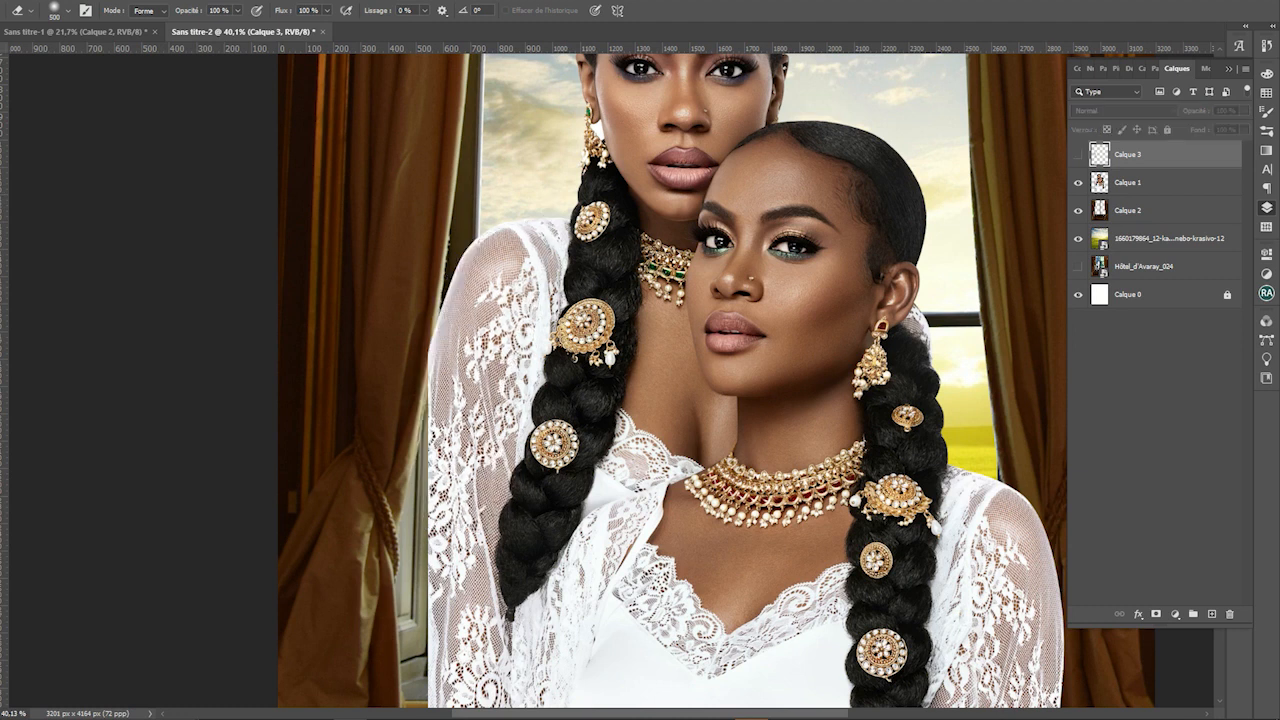
left_click(1078, 154)
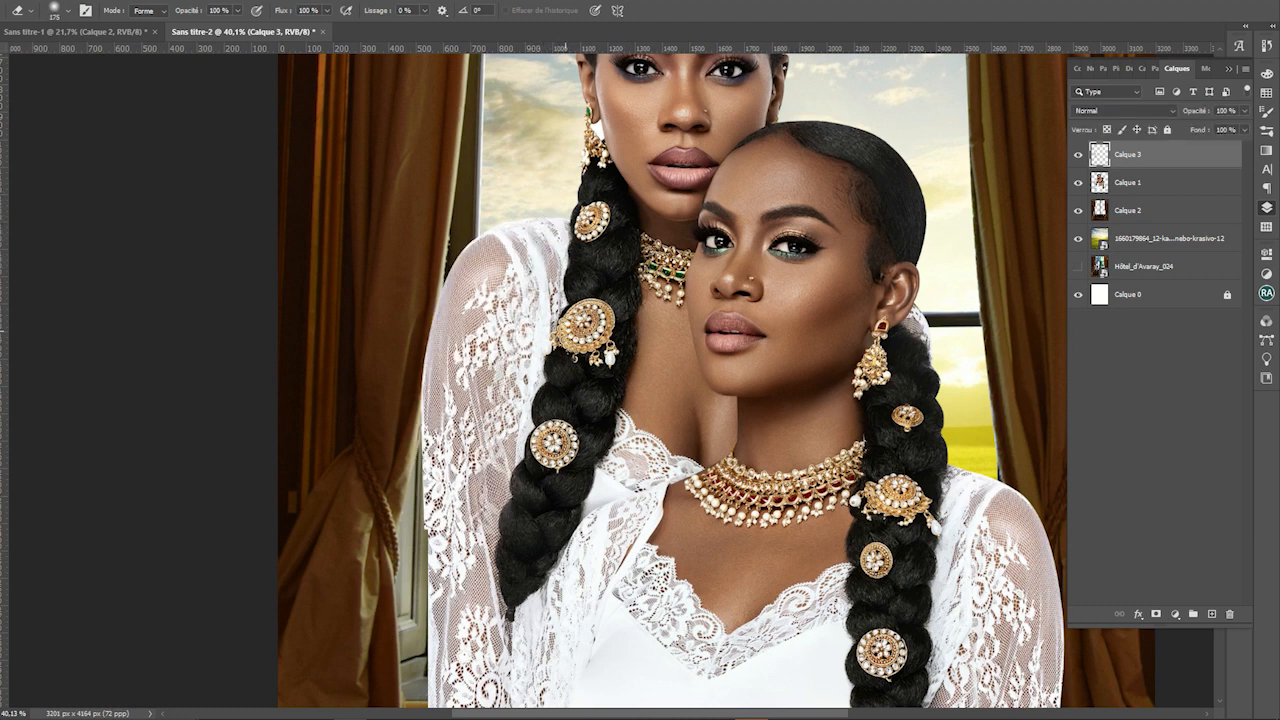
scroll(488, 200, "down", 4)
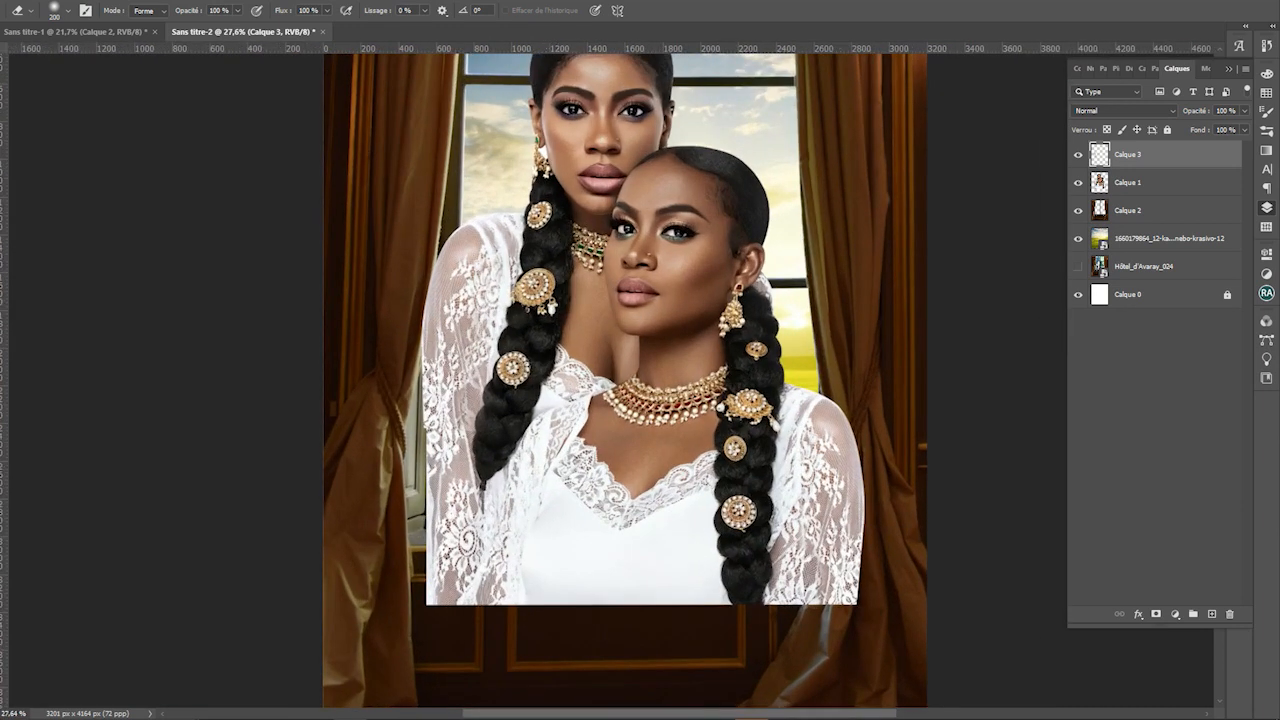
Create a new empty layer from Calque 1 and drag it directly below Calque 1
left_click(1150, 182)
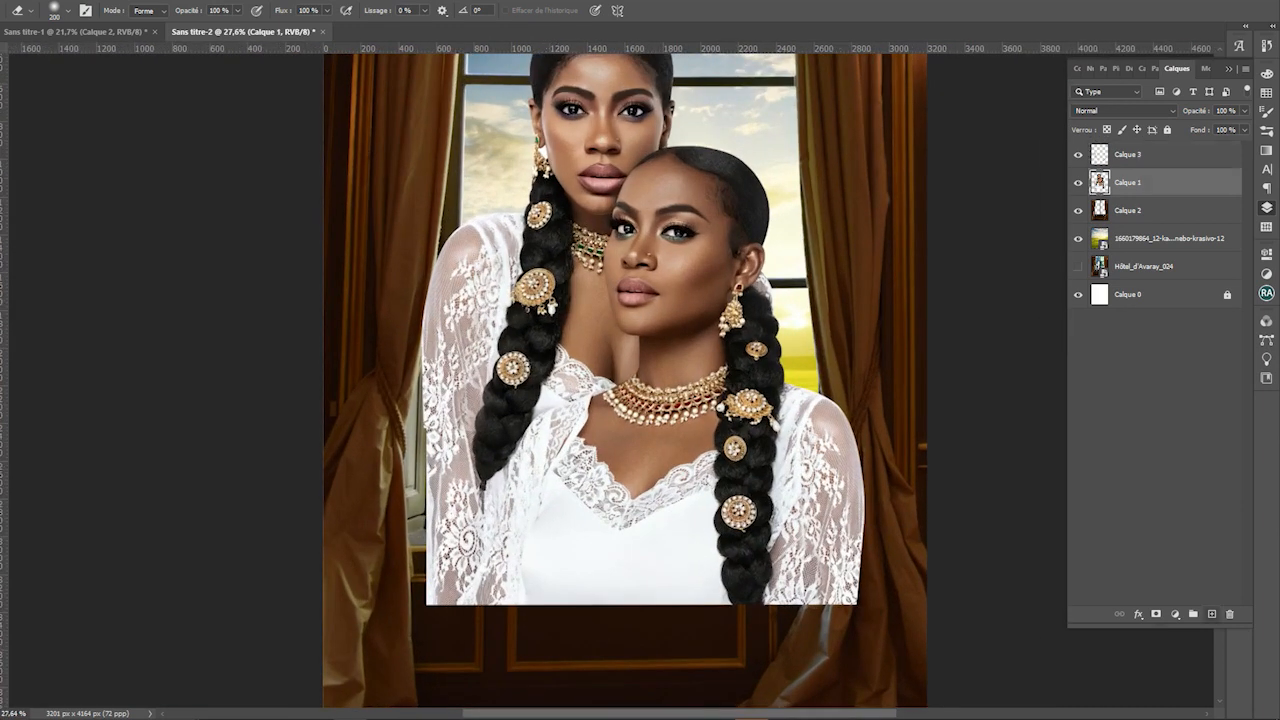
key("ctrl+alt+shift+n")
left_click_drag(1150, 182, 1150, 222)
Trace a Pen path along the left lace sleeve's edge and convert it to a selection
key("p")
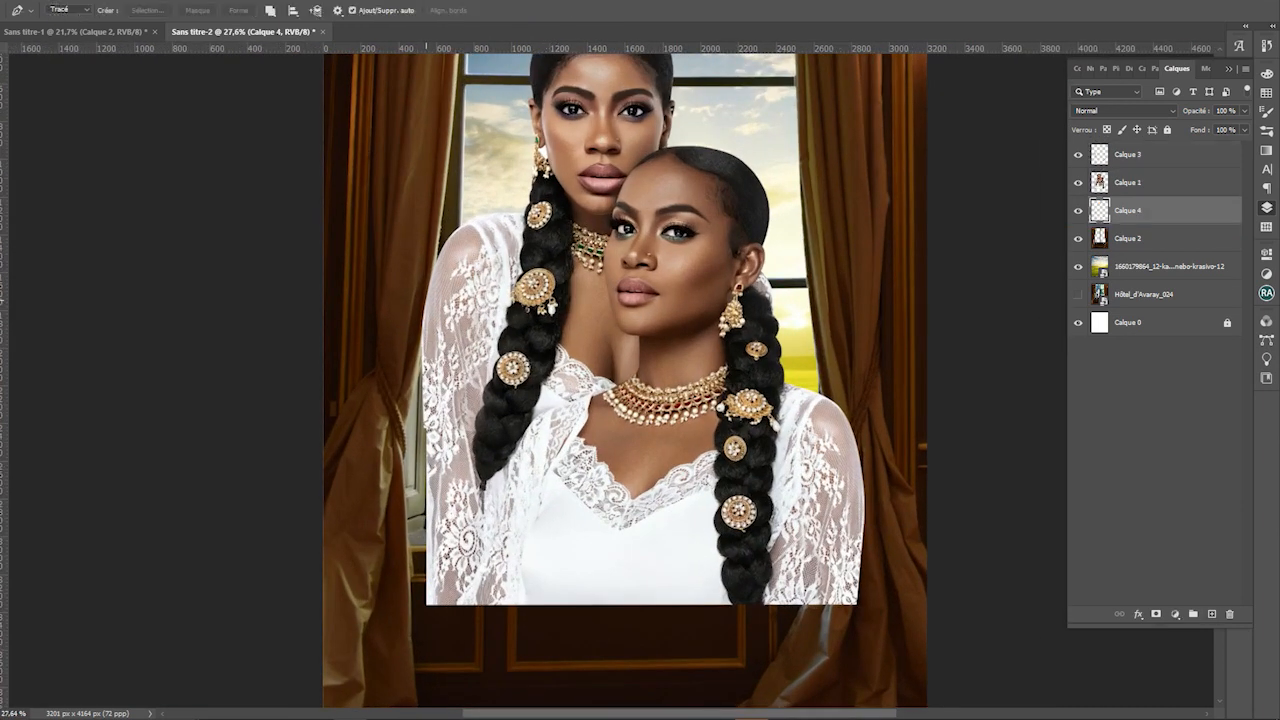
left_click(426, 300)
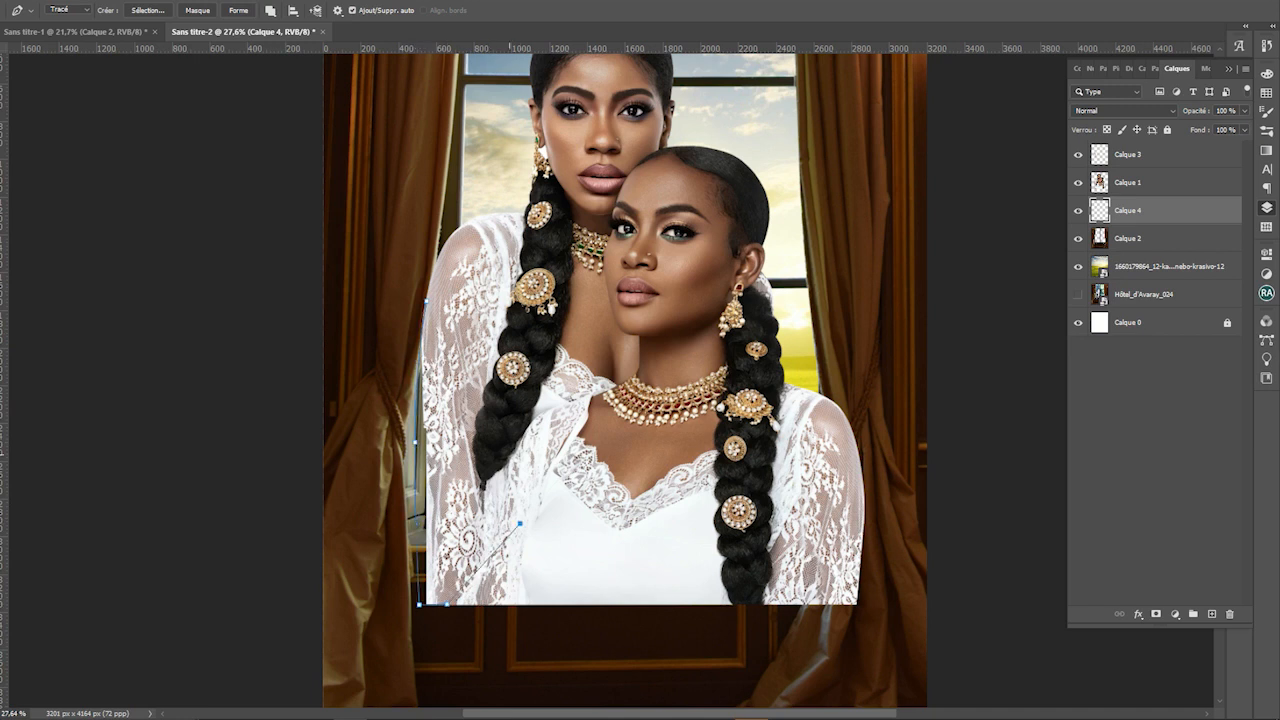
left_click(473, 264)
right_click(424, 298)
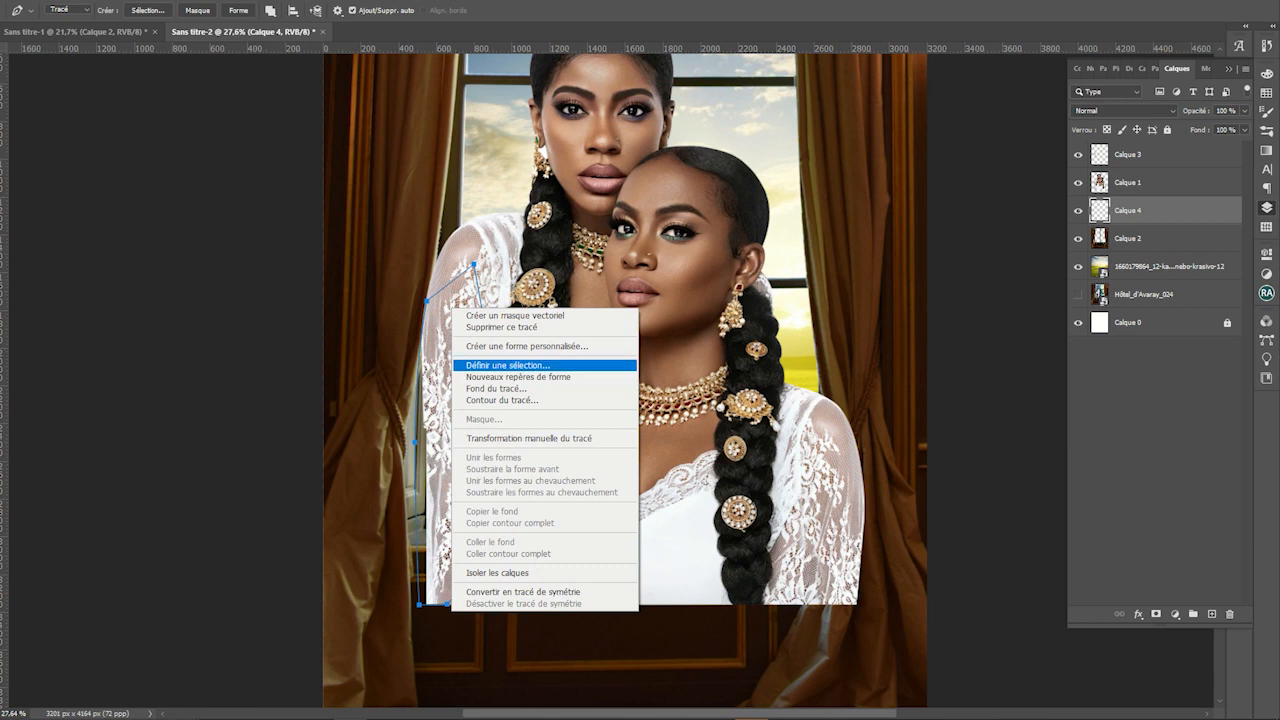
left_click(543, 363)
key("Return")
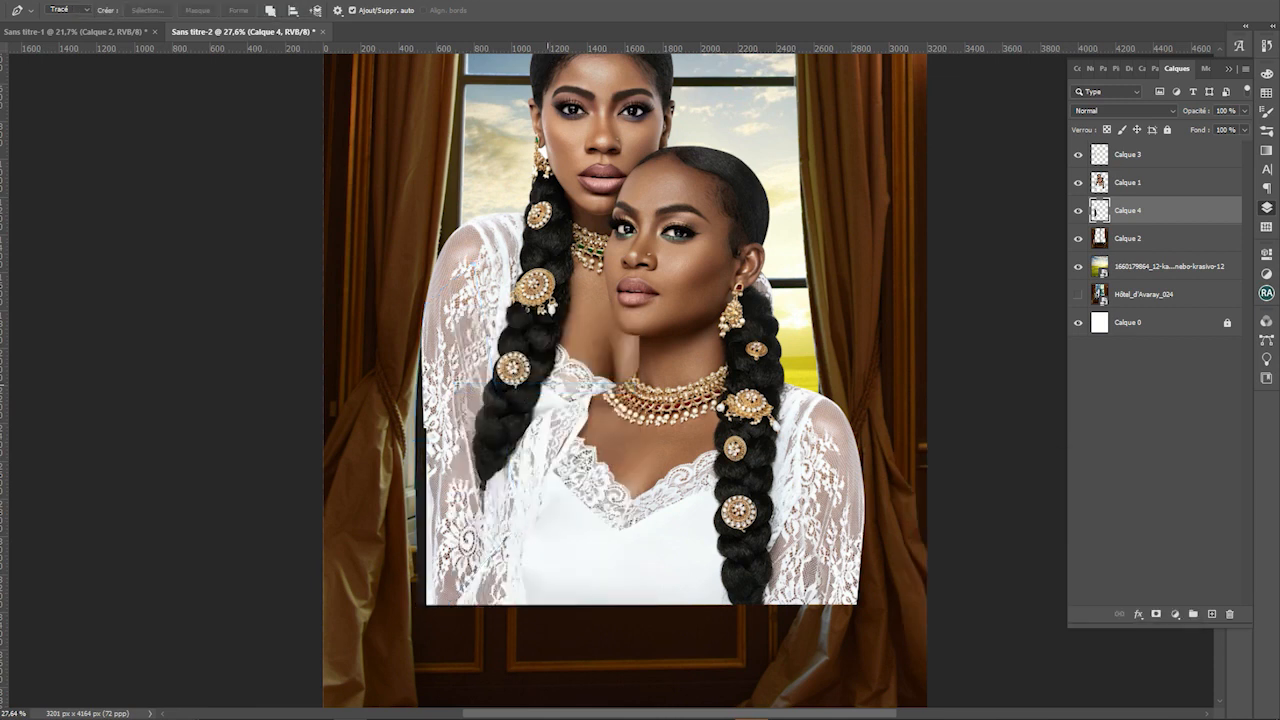
Duplicate the Calque 1 women layer with Ctrl+J
key("ctrl+j")
key("Return")
key("alt+bracketright")
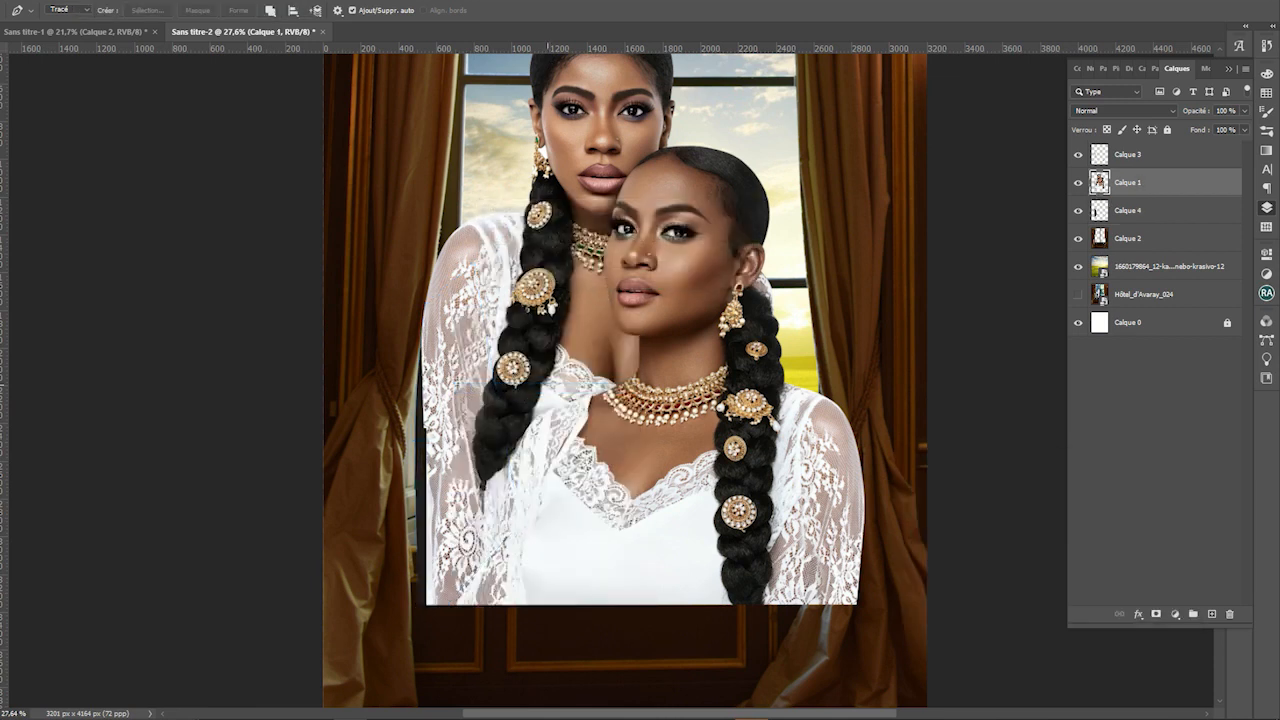
key("ctrl+j")
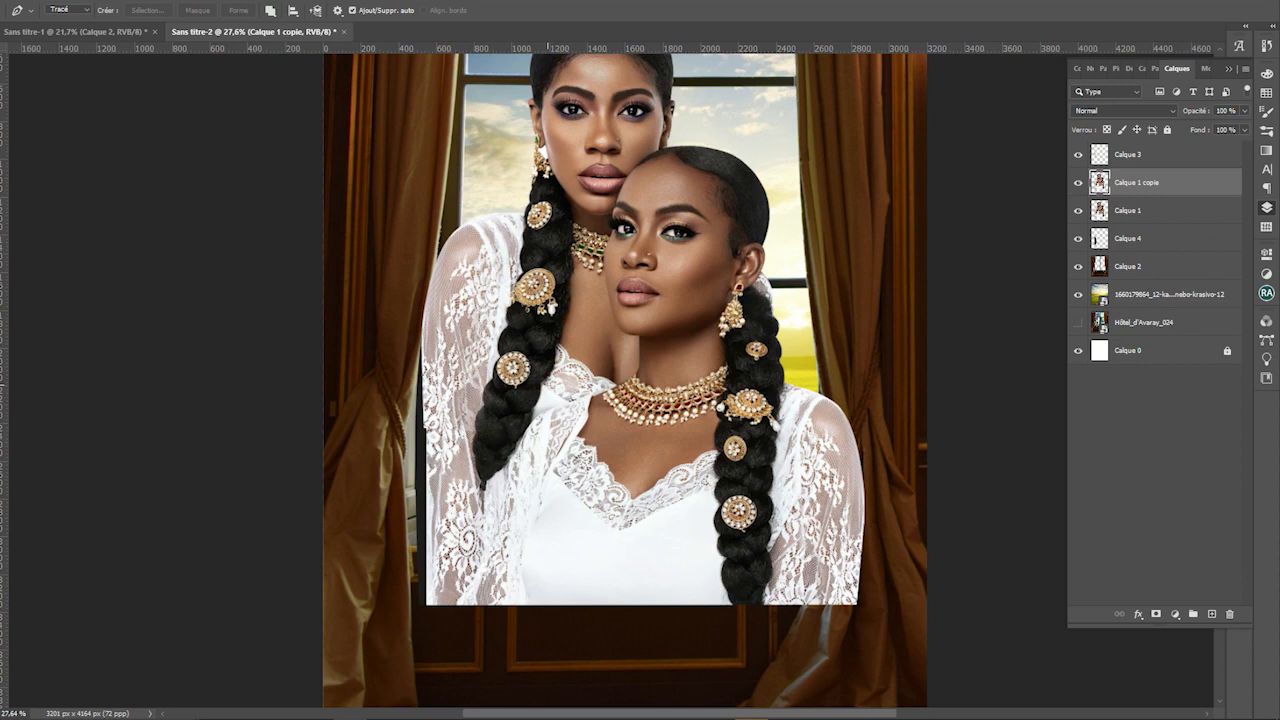
Save as 002.psd, enlarge the Calque 1 copy to about 105%, and clip it to Calque 4
key("ctrl+s")
key("Return")
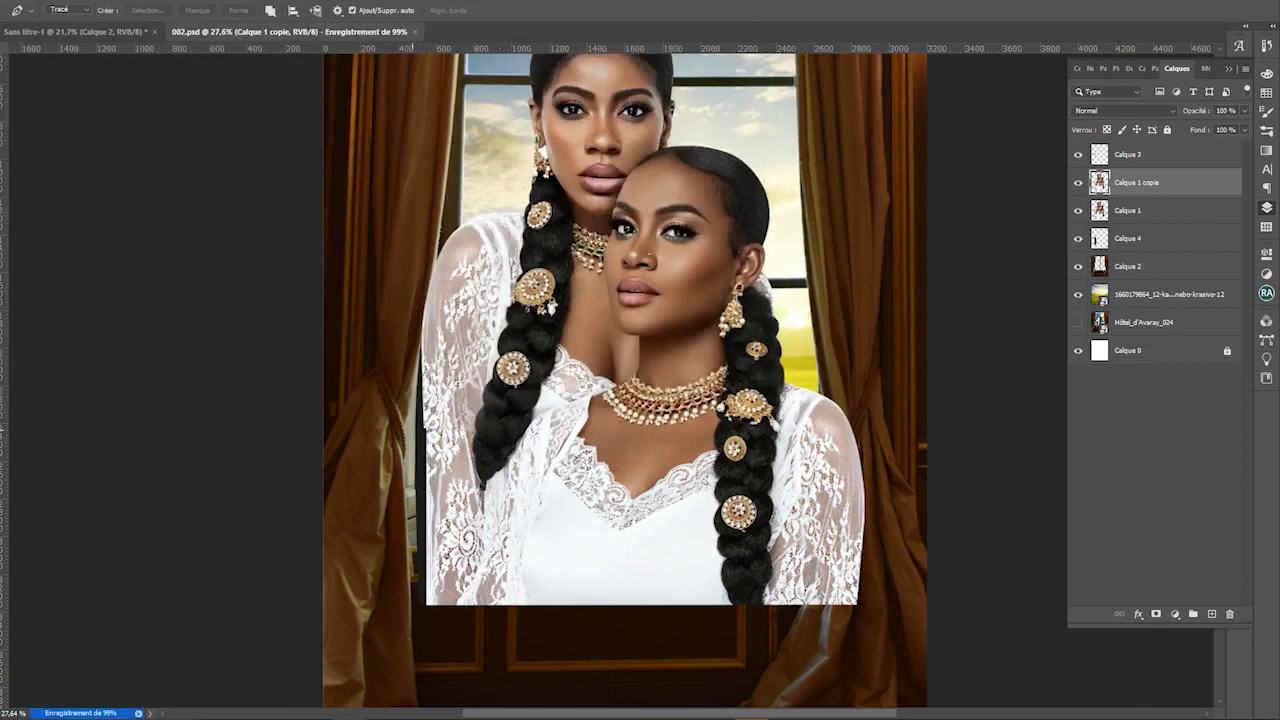
key("v")
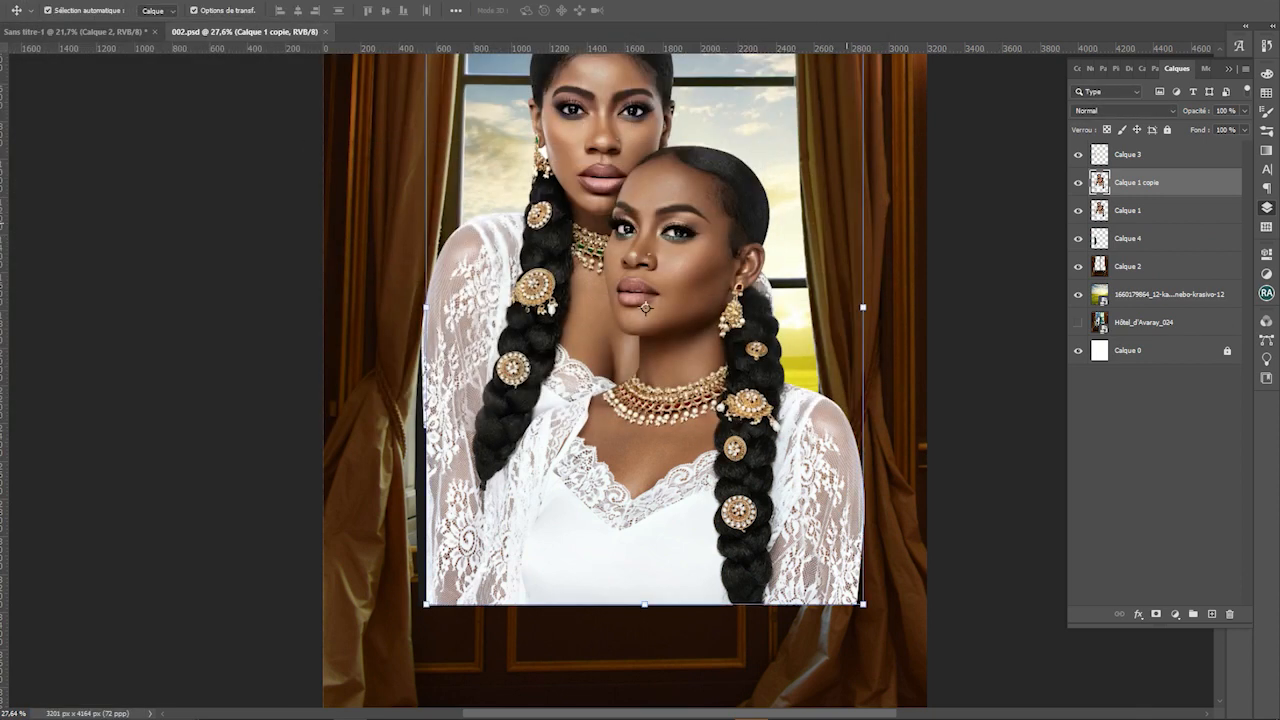
left_click_drag(426, 604, 402, 636)
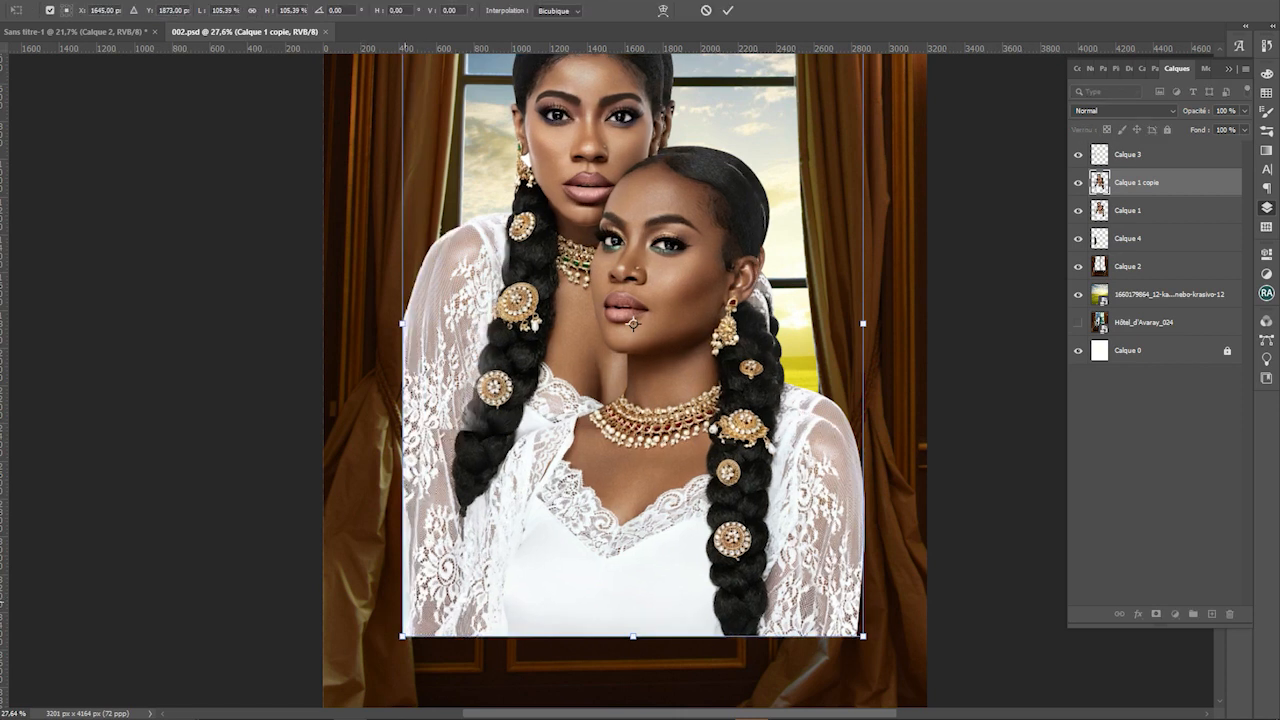
mouse_move(496, 508)
left_mouse_down()
mouse_move(535, 492)
mouse_move(508, 486)
left_mouse_up()
key("Return")
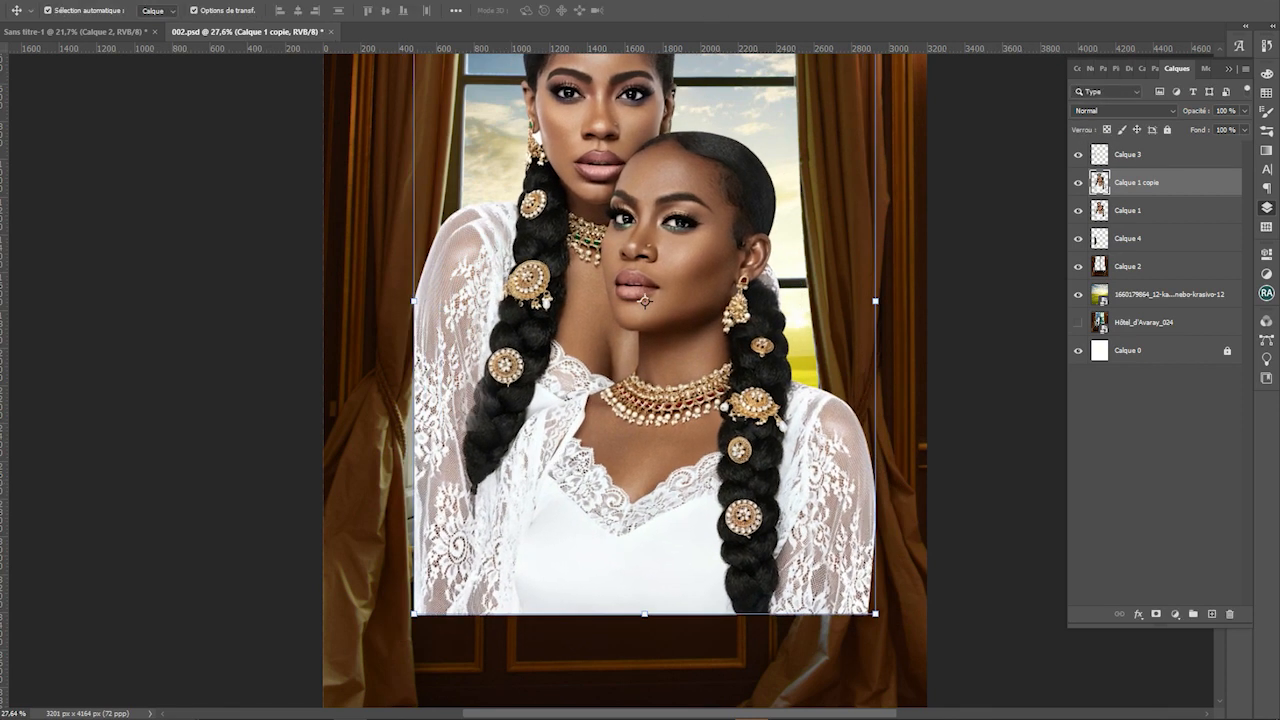
key("ctrl+bracketleft")
key("ctrl+alt+g")
Merge the clipped copy with the traced sleeve layer
left_click(310, 414)
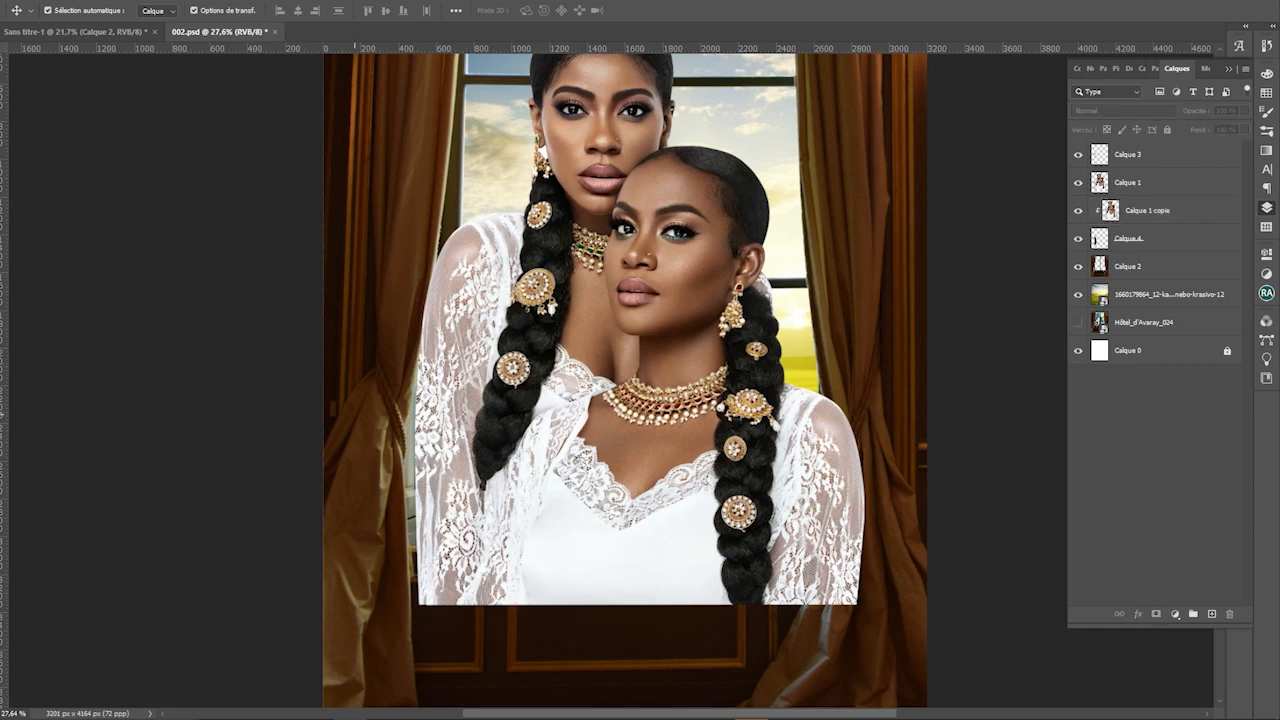
left_click(1160, 238)
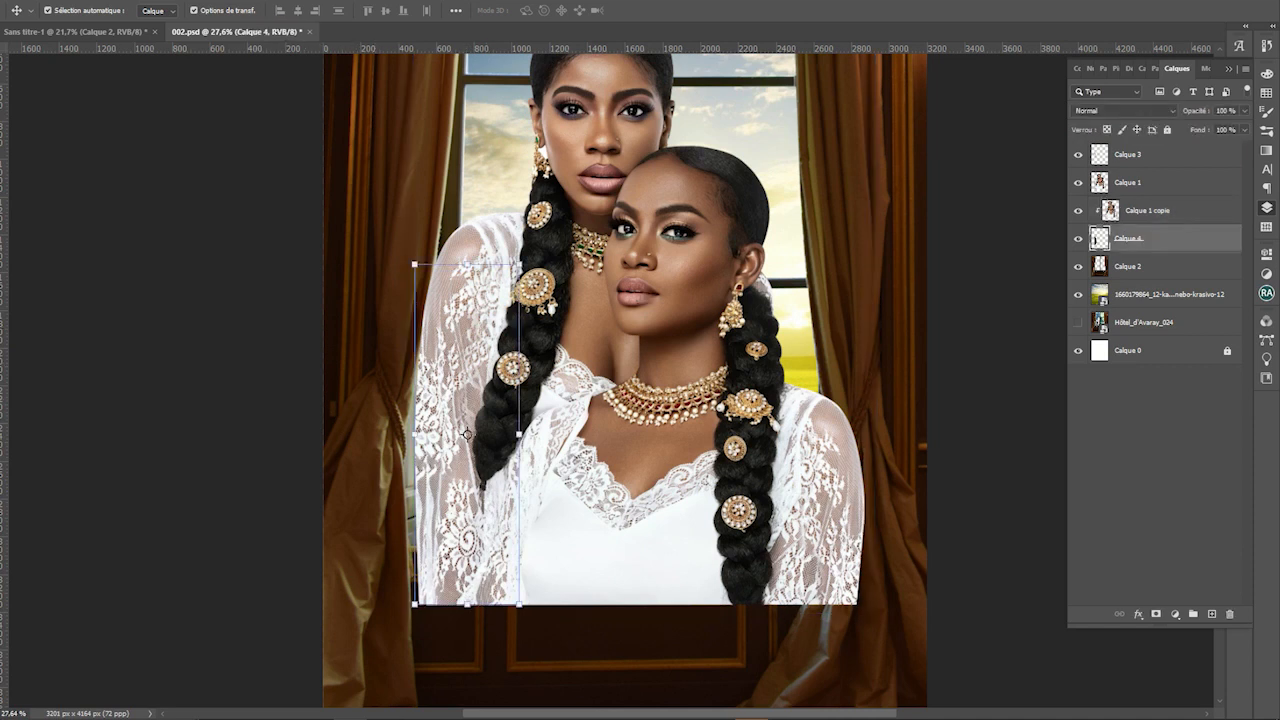
left_click(1157, 212, "shift")
right_click(1154, 212)
left_click(1100, 546)
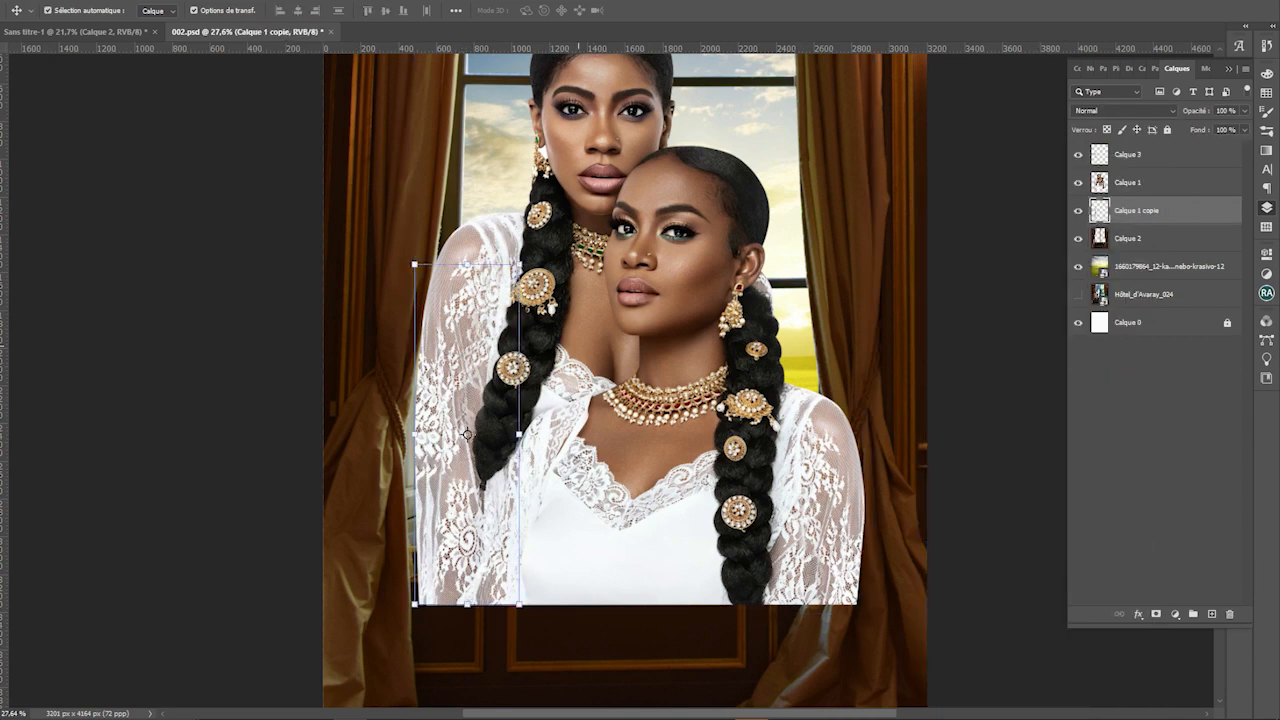
Nudge the sleeve patch slightly into place over the left sleeve
left_click(466, 321)
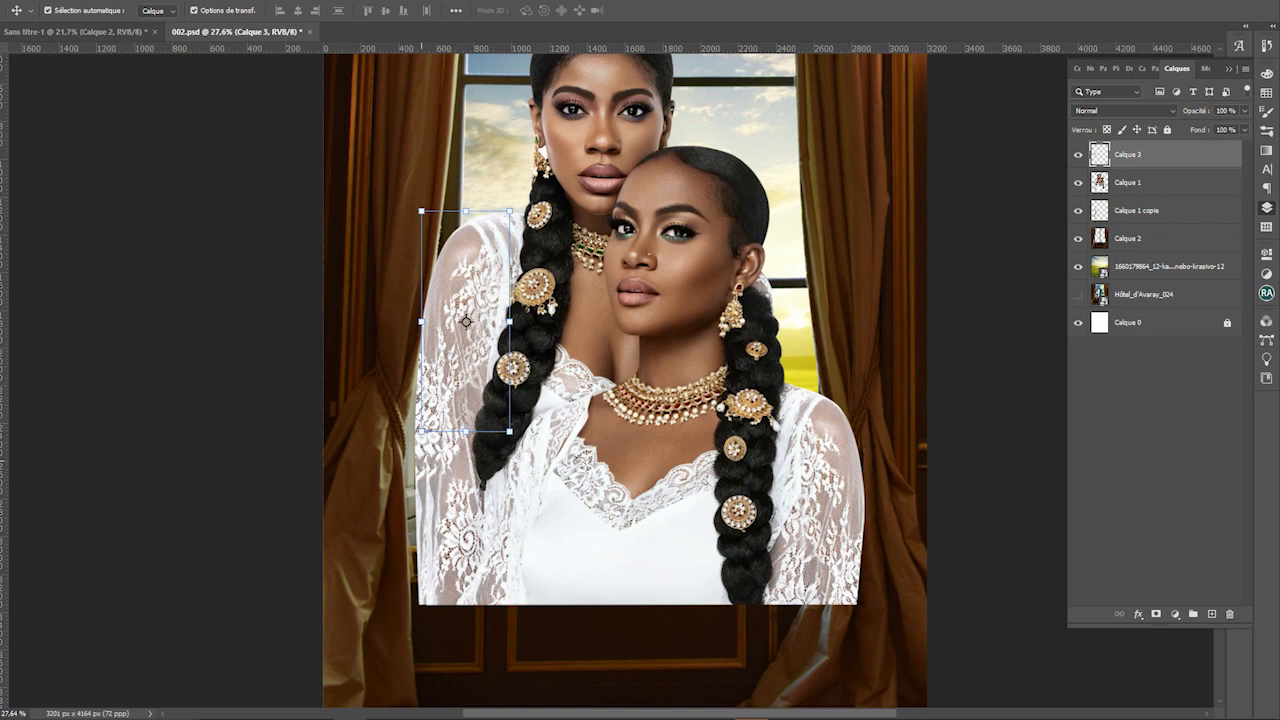
left_click_drag(421, 461, 425, 461)
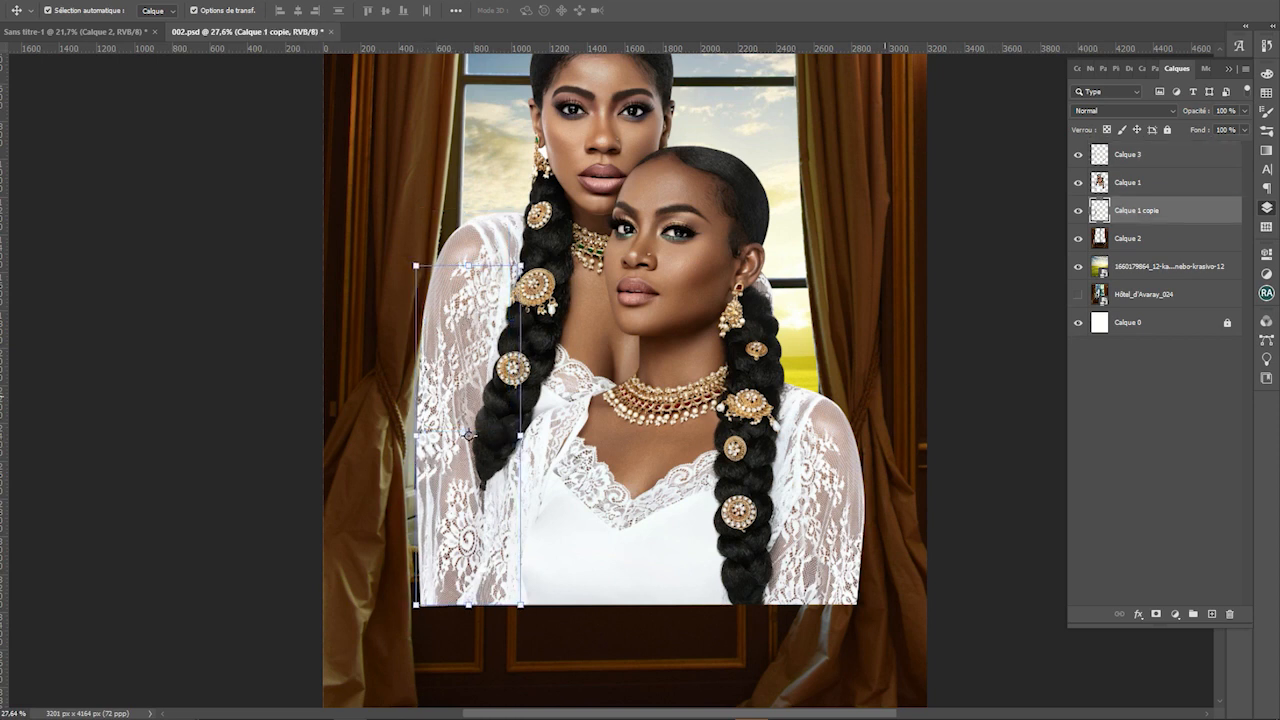
left_click(885, 396)
left_click_drag(321, 519, 386, 491)
left_click(472, 461)
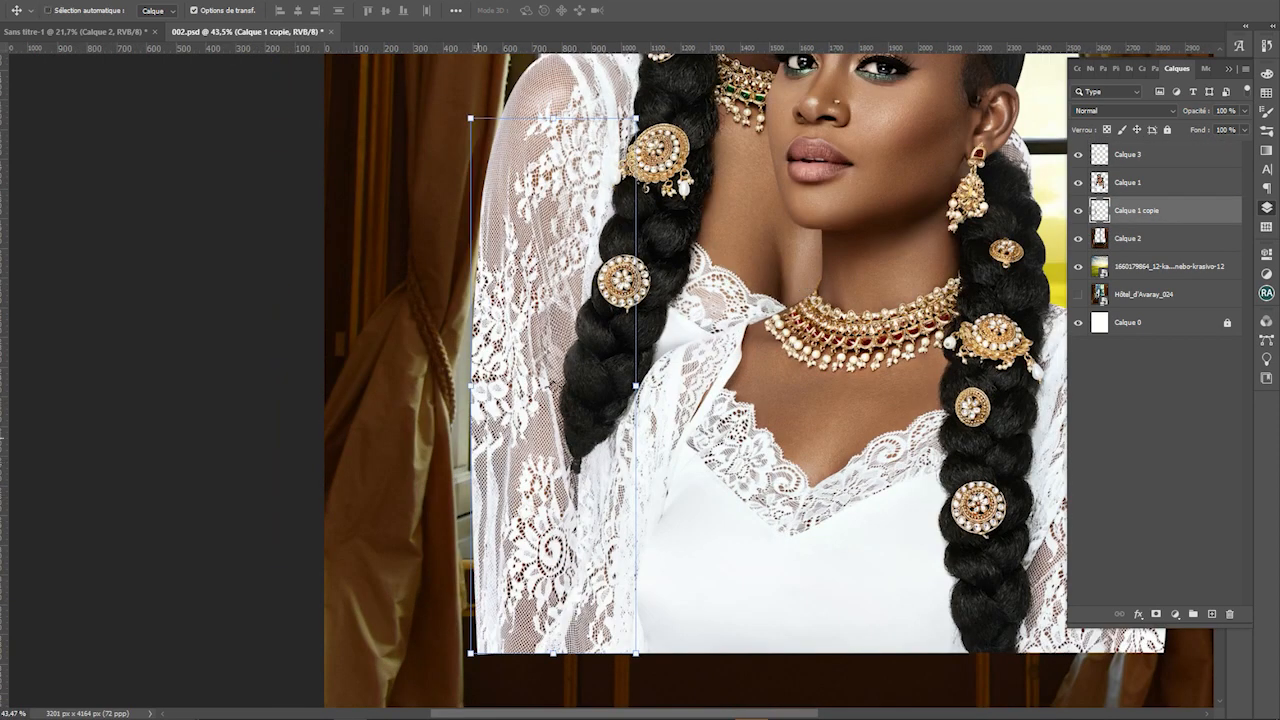
key("ctrl+t")
key("Left")
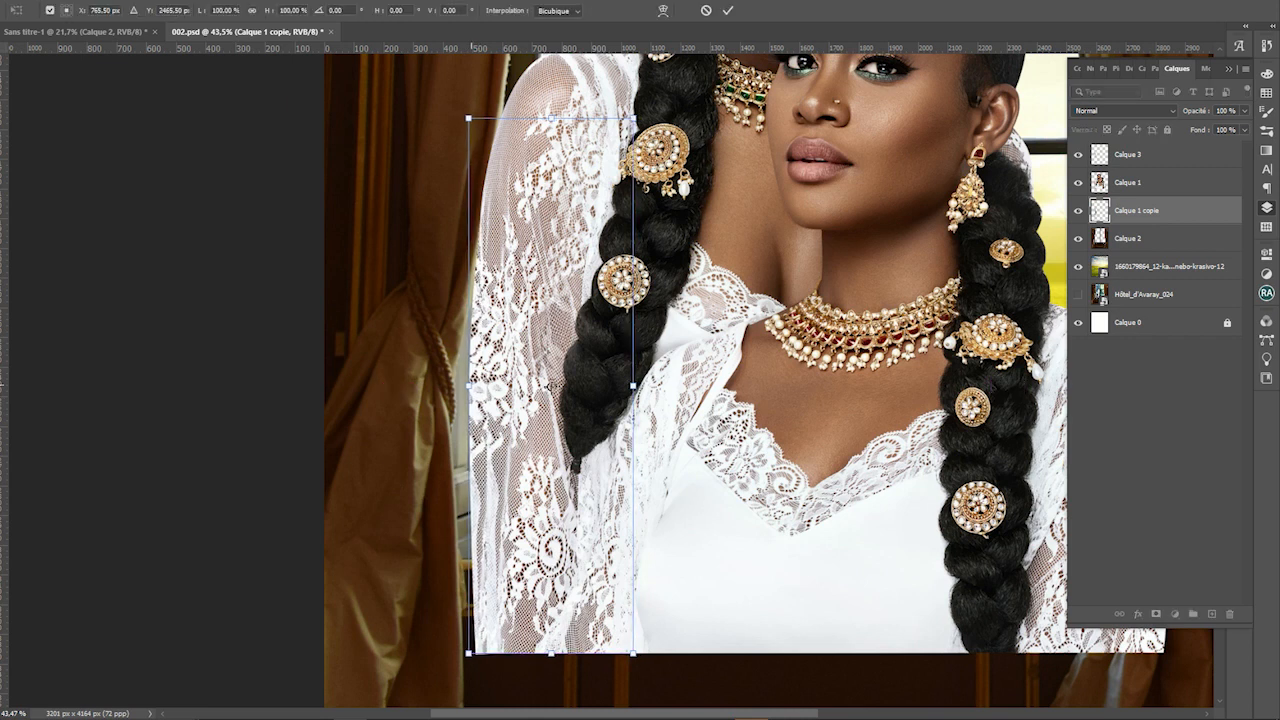
key("Return")
left_click(547, 380)
Erase along Calque 1's left lace edge with a 250 px eraser
left_click(1029, 222)
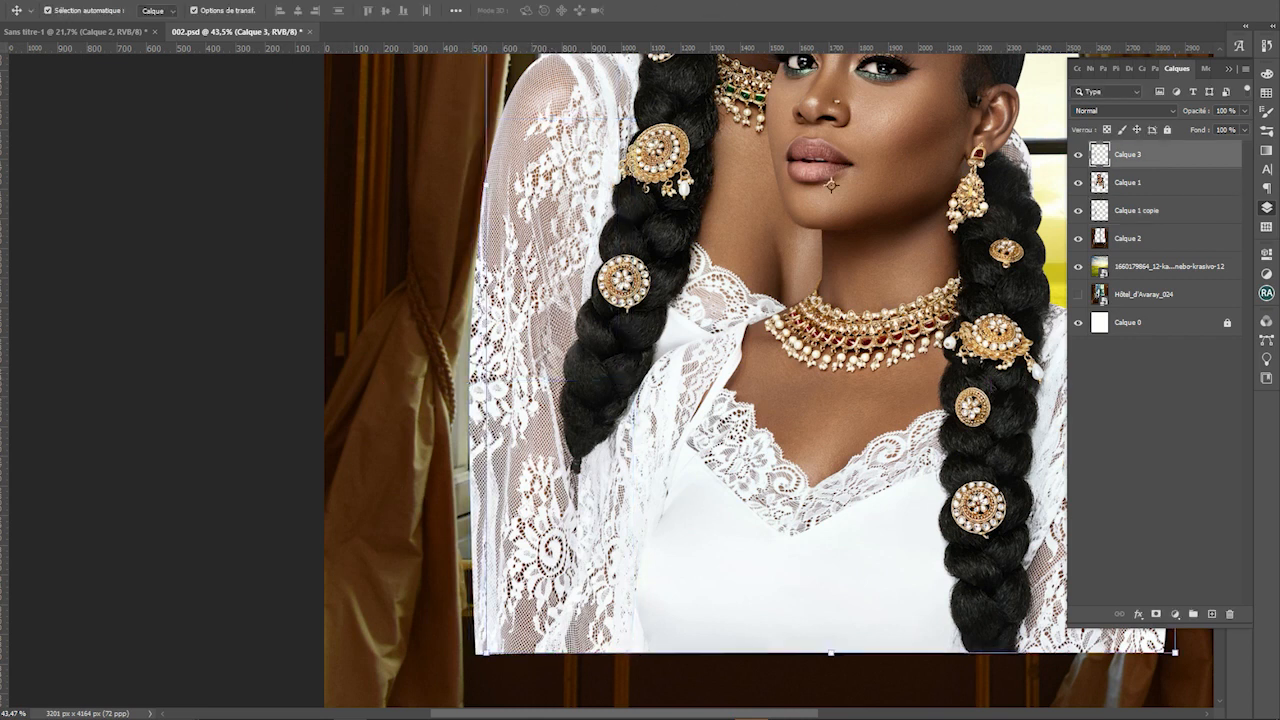
key("e")
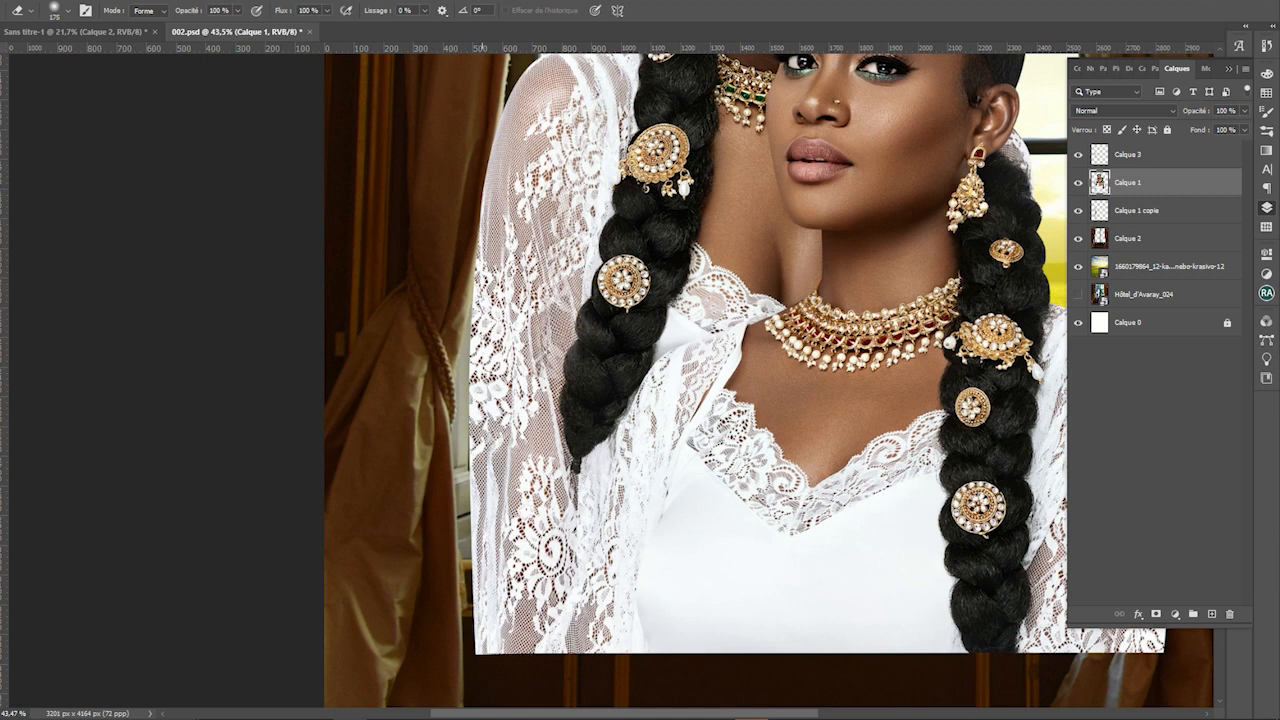
left_click_drag(482, 420, 475, 692)
key("]")
key("]")
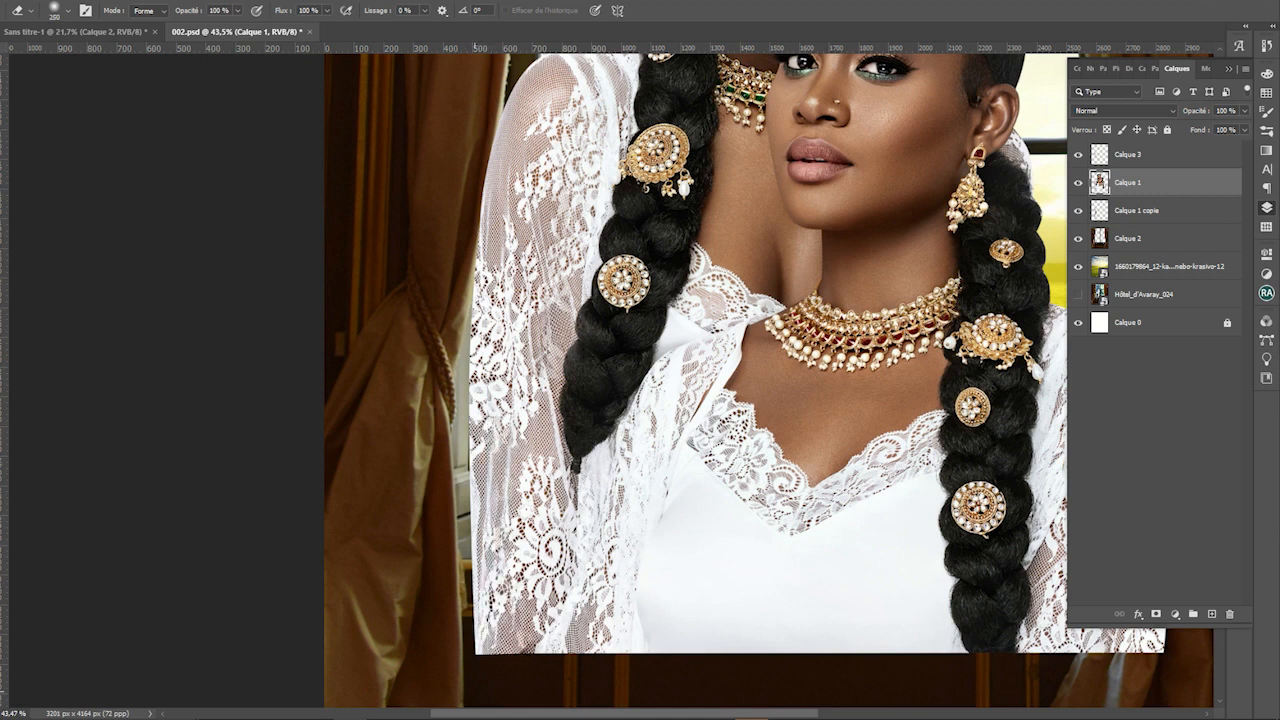
scroll(579, 541, "down", 3)
scroll(525, 452, "up", 4)
left_click_drag(525, 430, 509, 451)
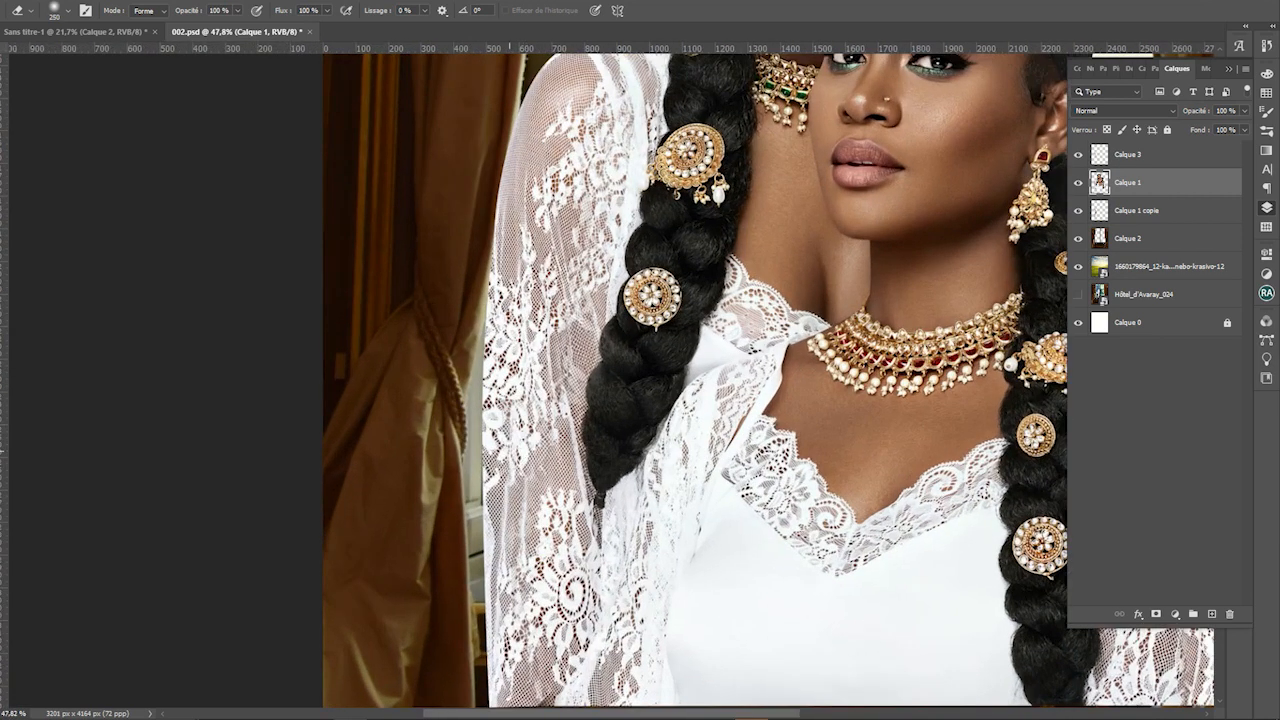
scroll(600, 402, "down", 3)
left_click(1142, 210, "shift")
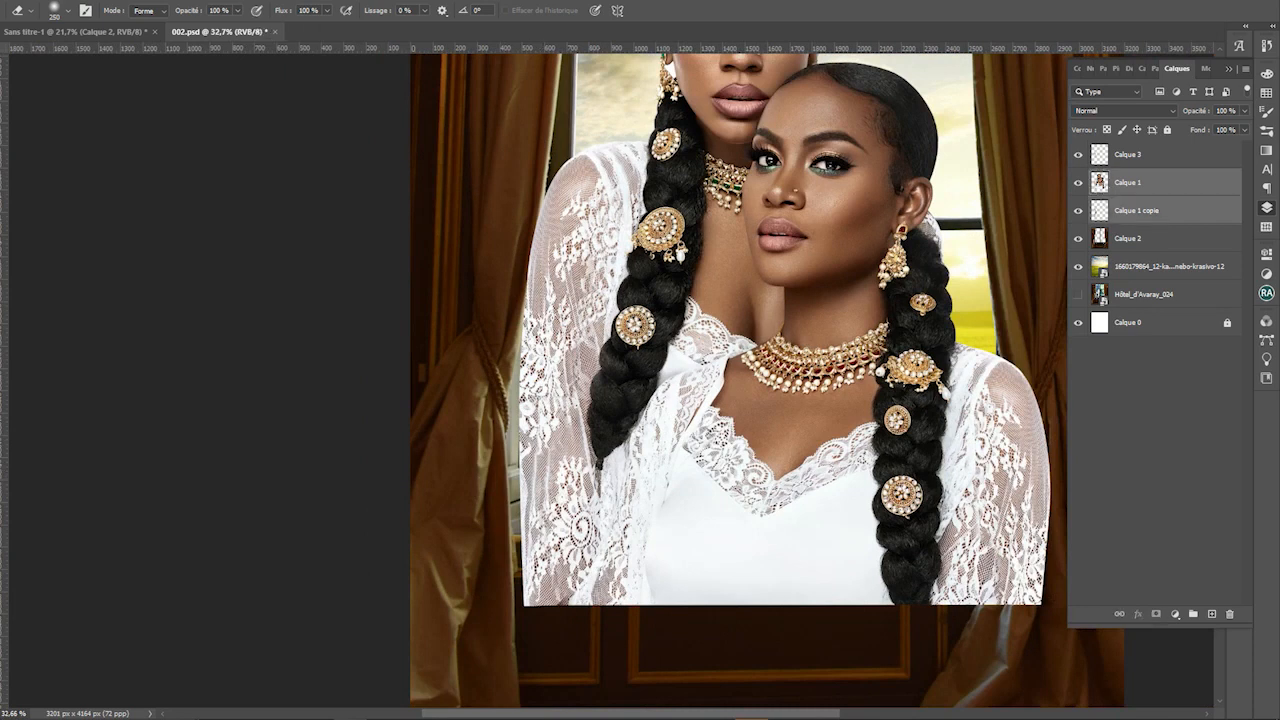
Merge the sleeve patch into Calque 1 and toggle the window layer to check it
right_click(1142, 210)
left_click(963, 546)
scroll(754, 380, "down", 4)
key("v")
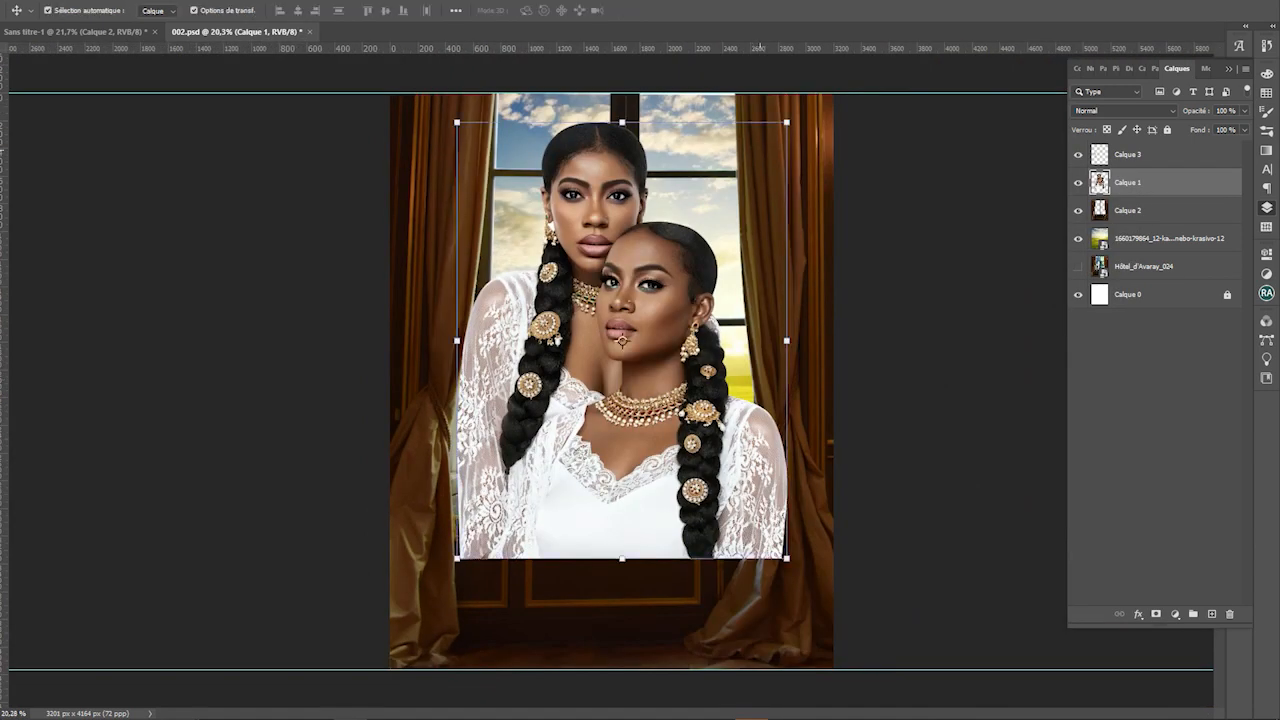
scroll(676, 478, "up", 2)
left_click(1078, 210)
left_click(1078, 210)
left_click(1078, 210)
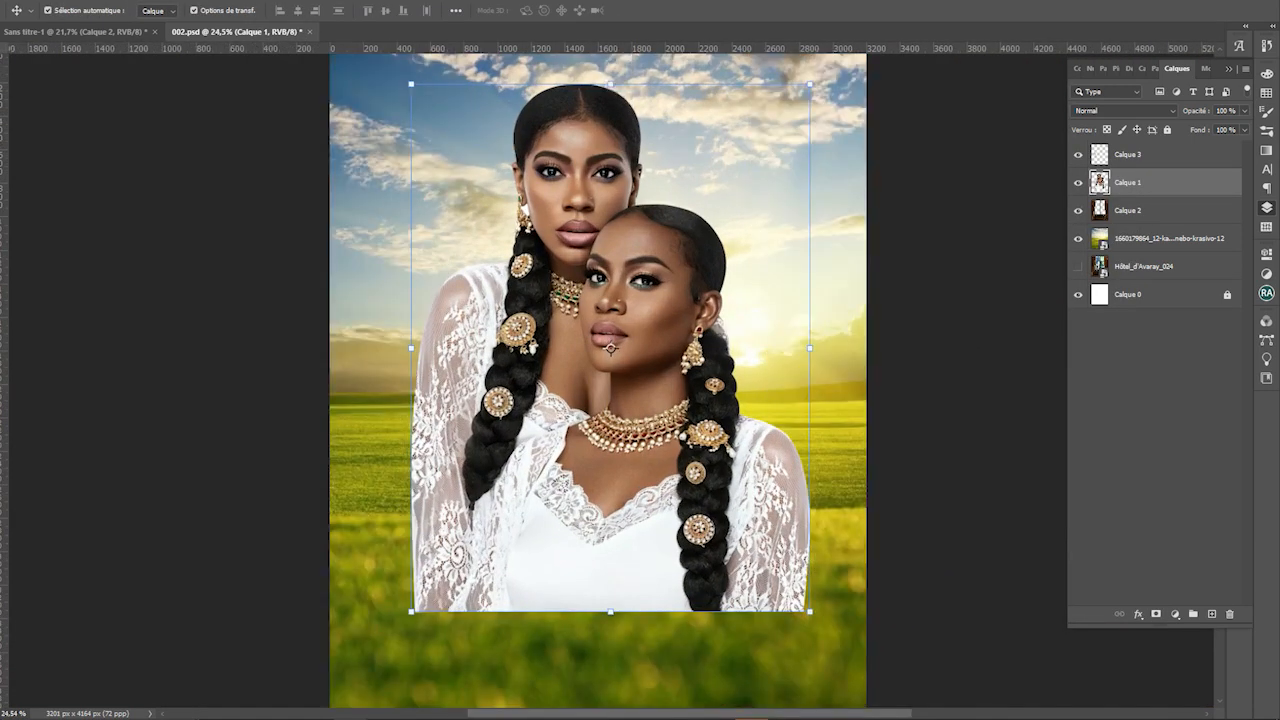
left_click(1078, 210)
left_click(1078, 210)
left_click(1078, 210)
scroll(634, 356, "down", 5)
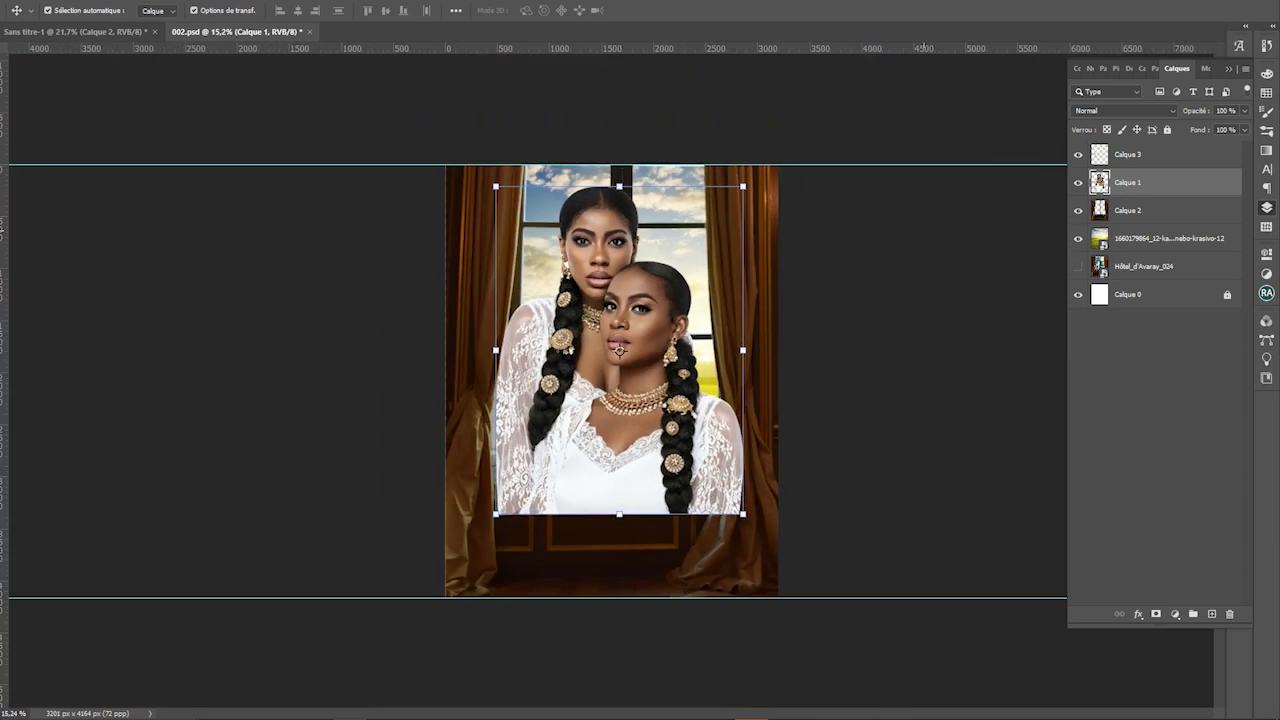
Duplicate the Calque 2 window layer, enlarging the copy about 110% and shifting it down-left
left_click(797, 238)
left_click(1160, 210)
key("ctrl+j")
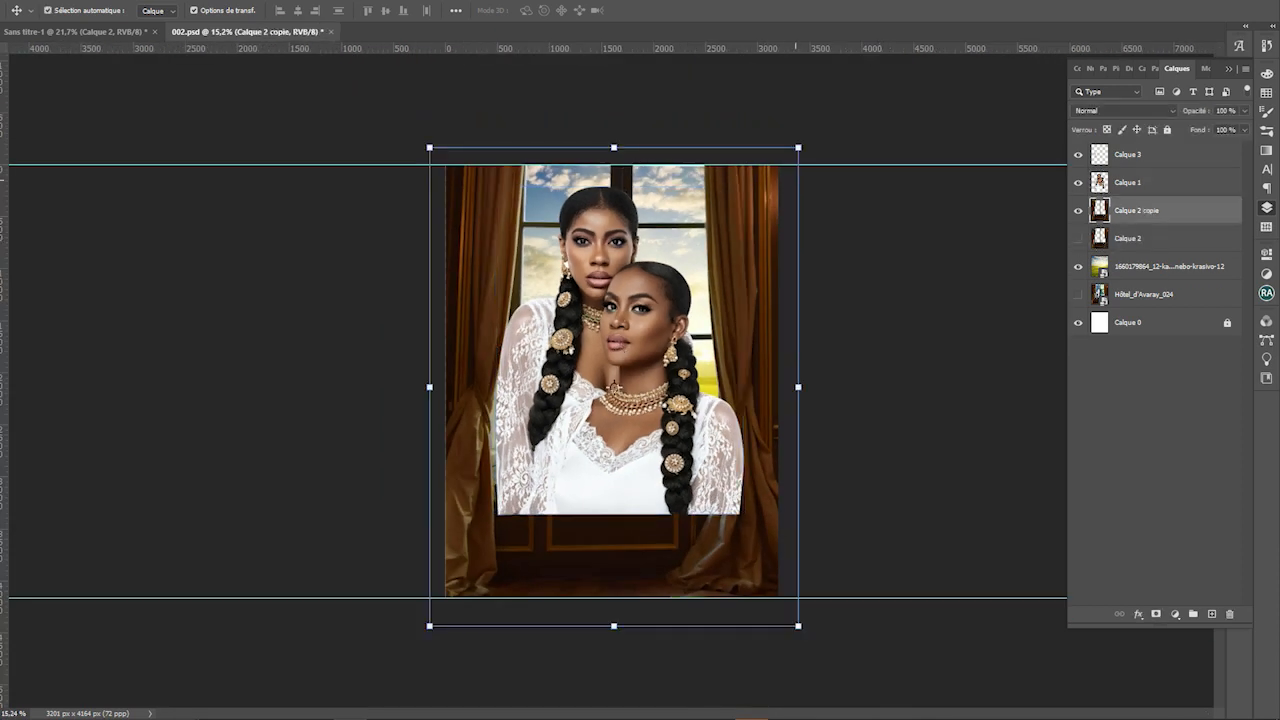
left_click_drag(798, 148, 838, 98)
left_click_drag(773, 206, 758, 258)
key("Return")
key("ctrl+0")
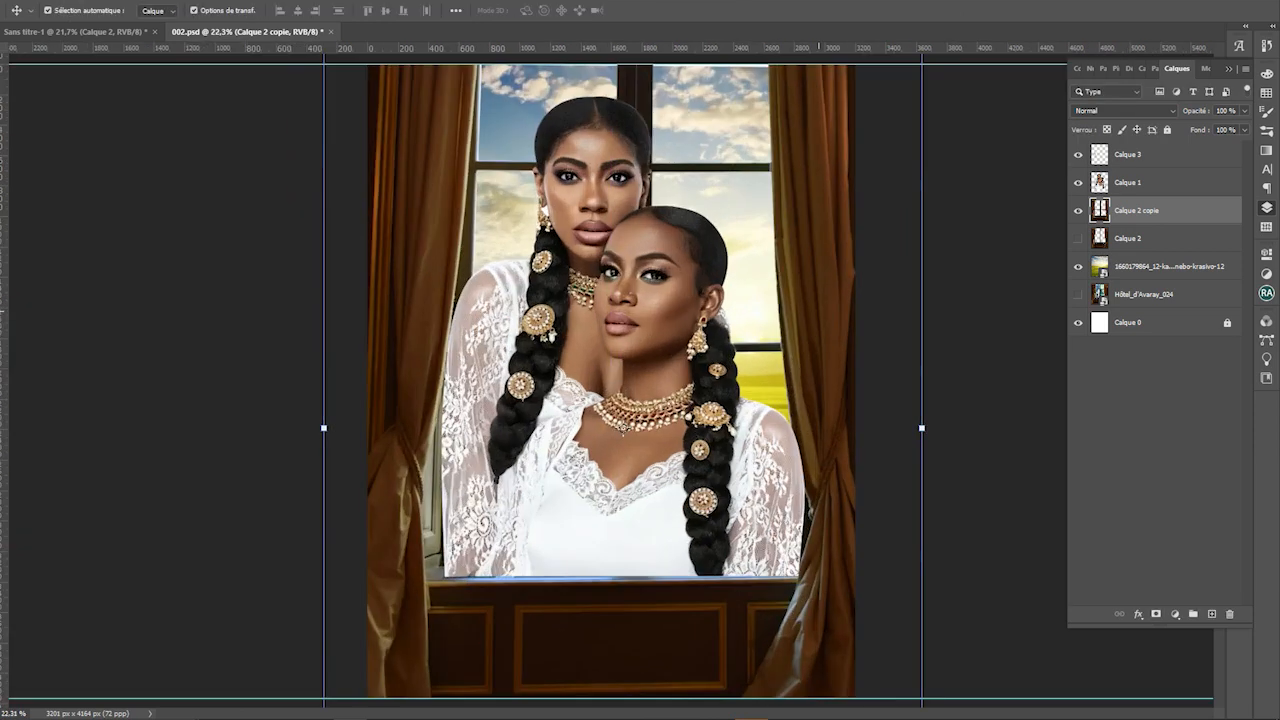
scroll(818, 311, "up", 1)
scroll(818, 311, "down", 2)
Merge the two women layers into one and shift the sky within the window
left_click_drag(631, 252, 636, 282)
key("ctrl+z")
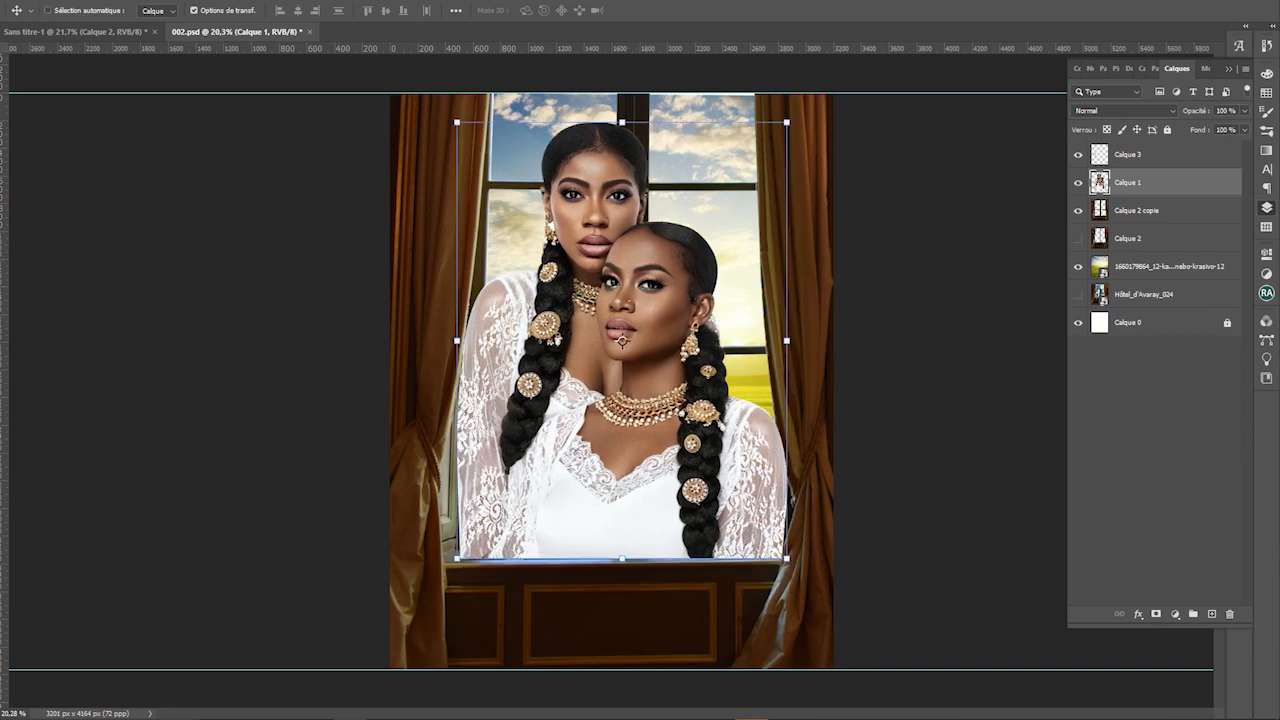
left_click(1160, 154, "ctrl")
right_click(1160, 154)
left_click(1110, 546)
left_click_drag(779, 100, 809, 143)
Erase the women's lower edge on Calque 3 above the windowsill
scroll(918, 296, "down", 1)
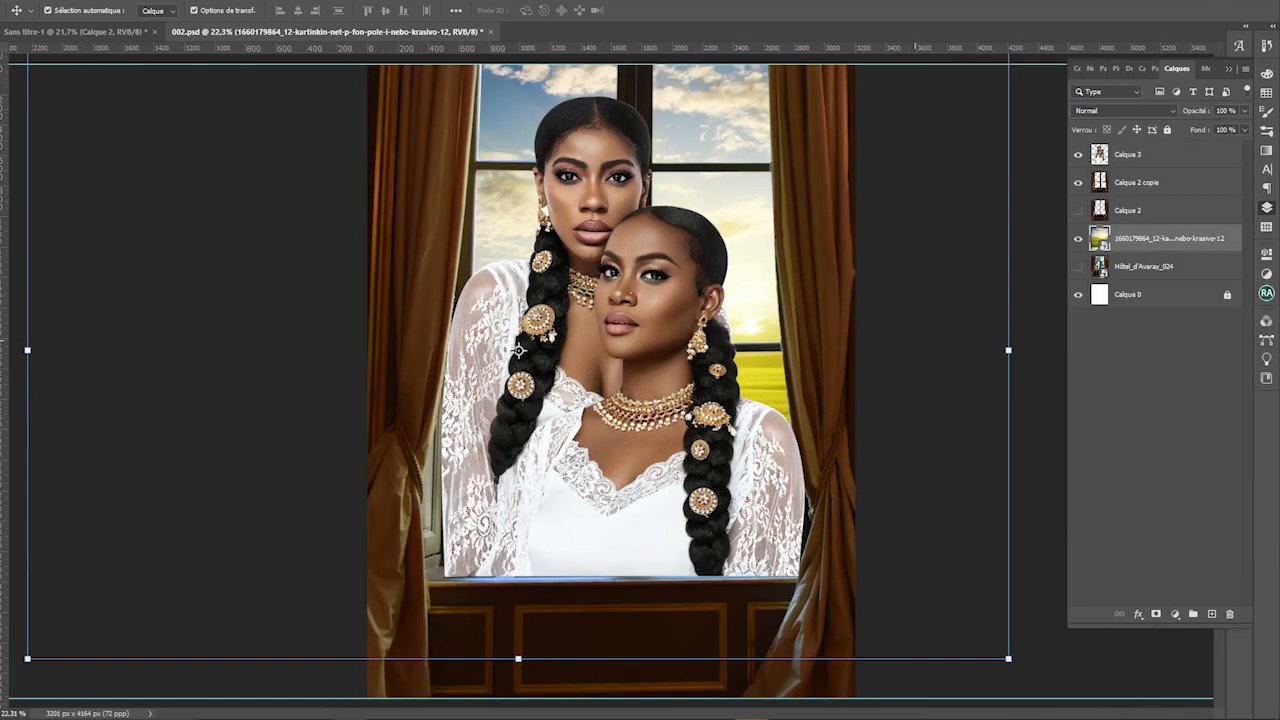
left_click(737, 520)
key("e")
scroll(737, 600, "down", 2)
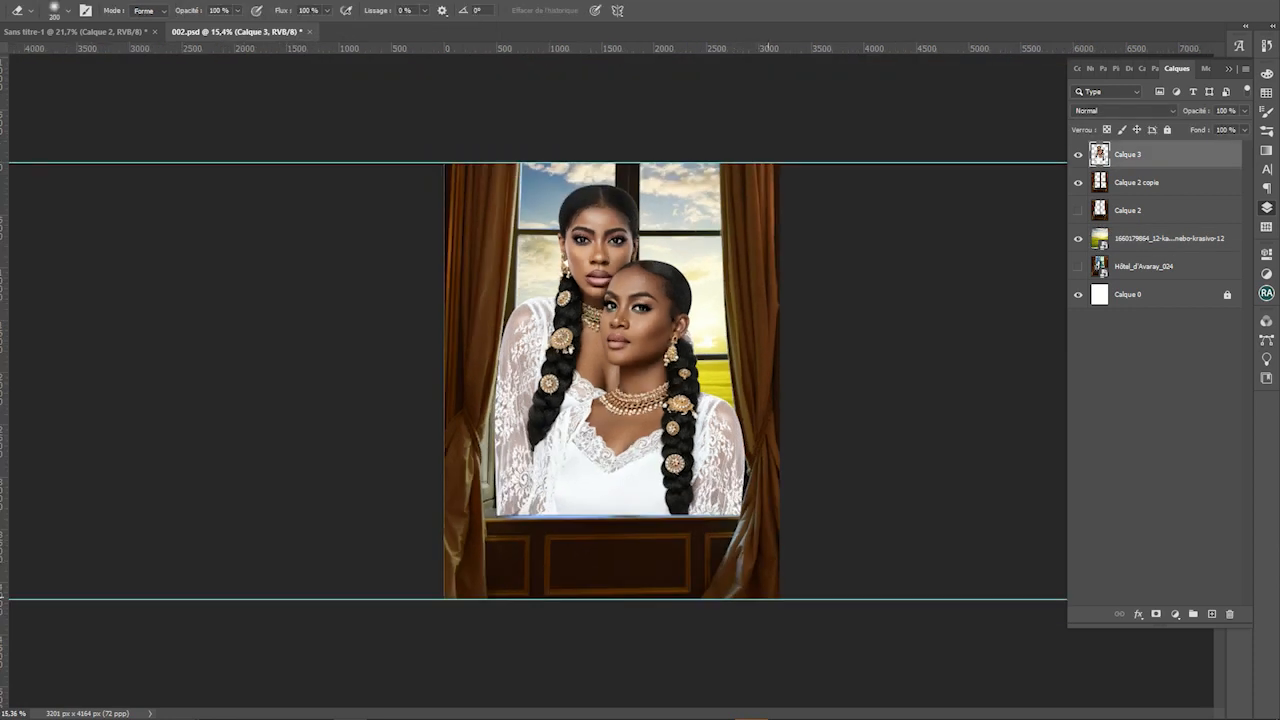
left_click_drag(768, 548, 520, 548)
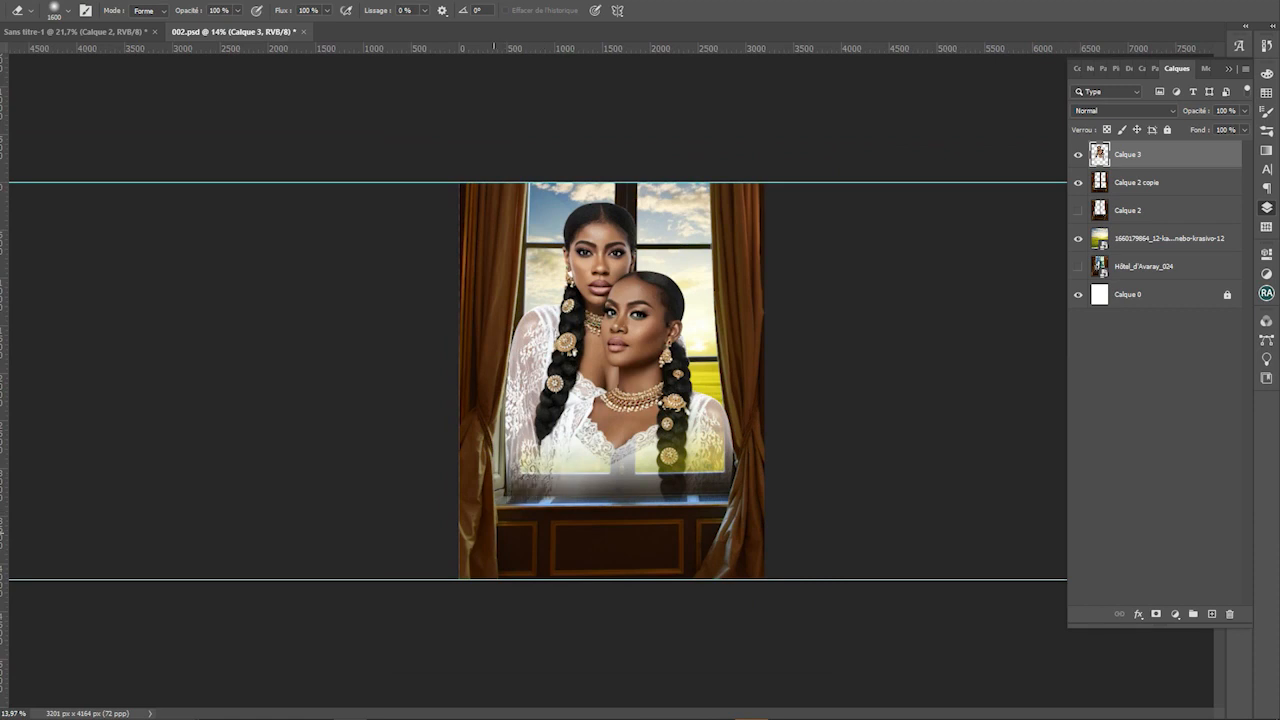
Duplicate the women layer to brighten them, then scale the visible layers up about 108%
key("ctrl+j")
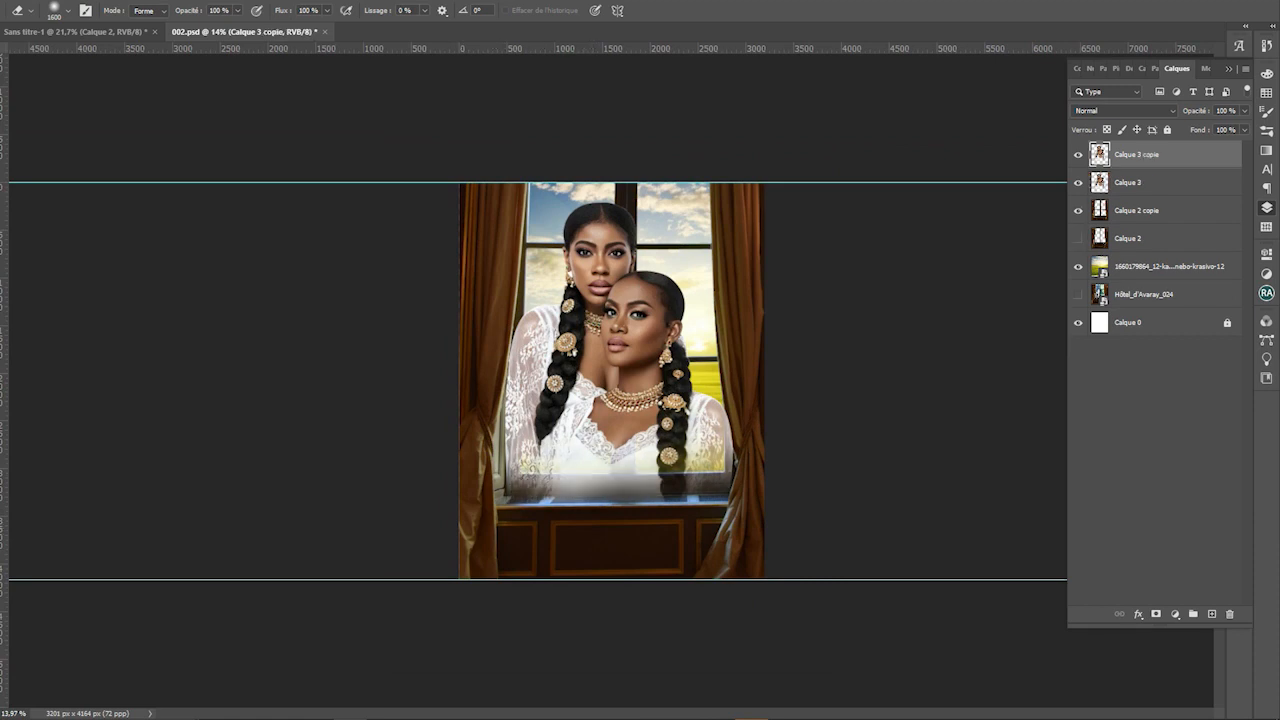
key("v")
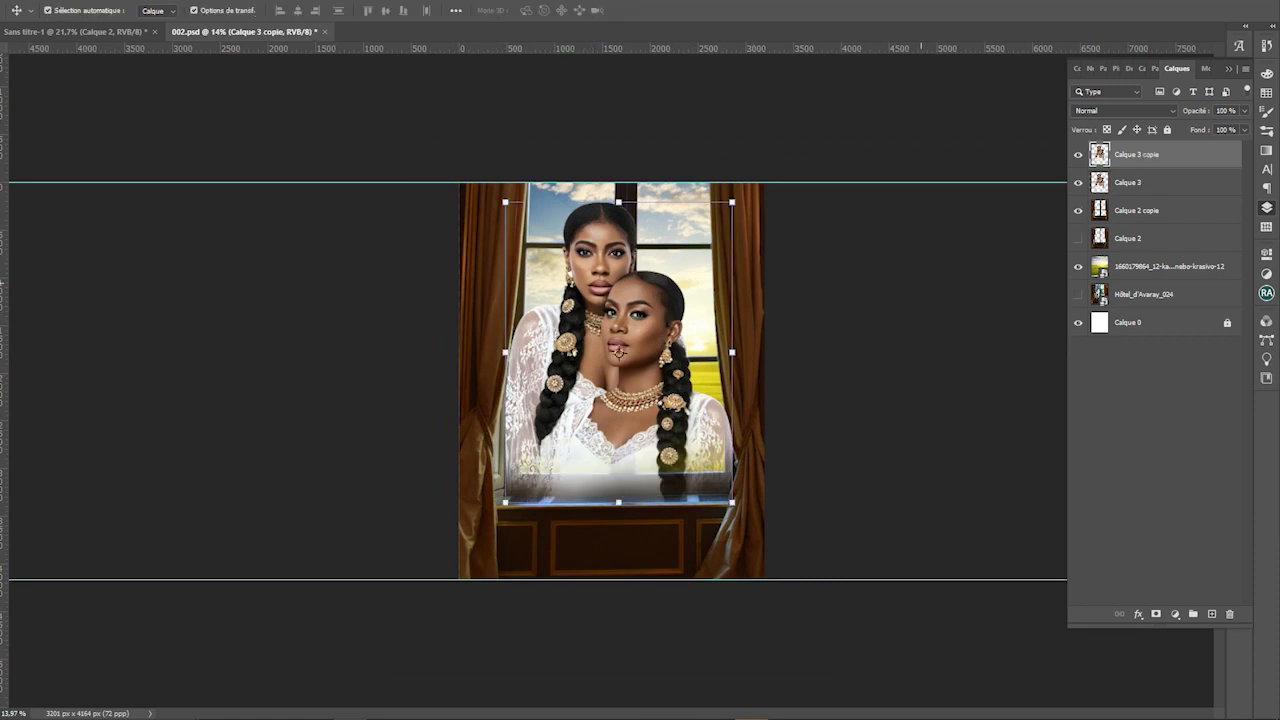
left_click_drag(921, 283, 607, 383)
scroll(607, 383, "down", 3)
key("super")
key("super")
left_click_drag(800, 586, 828, 631)
left_click_drag(785, 564, 761, 559)
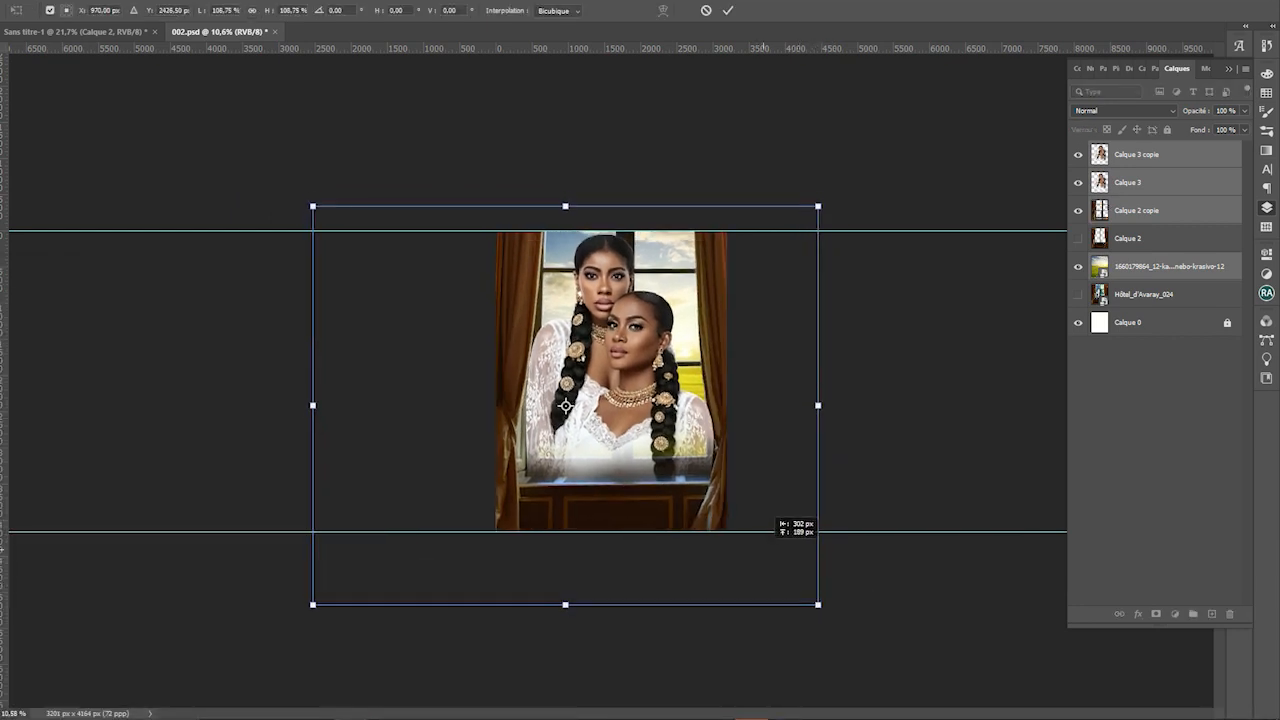
key("Return")
scroll(610, 382, "up", 2)
scroll(608, 381, "up", 1)
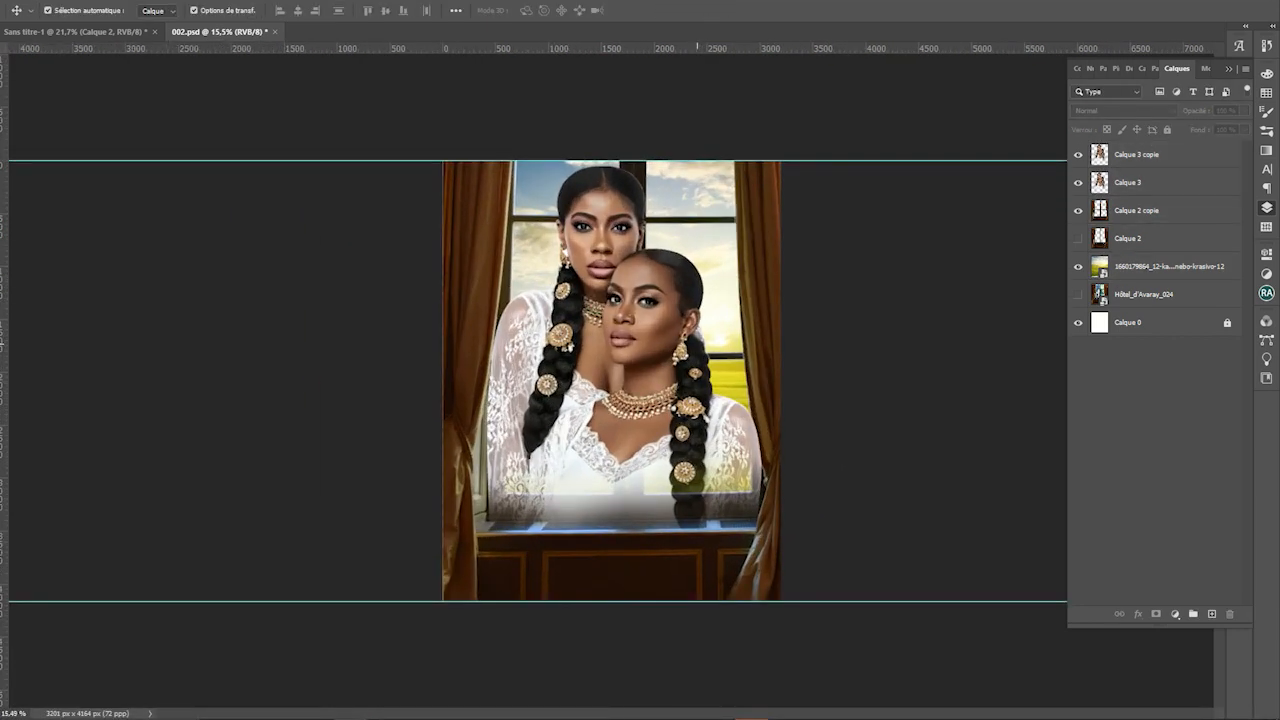
scroll(609, 390, "down", 1)
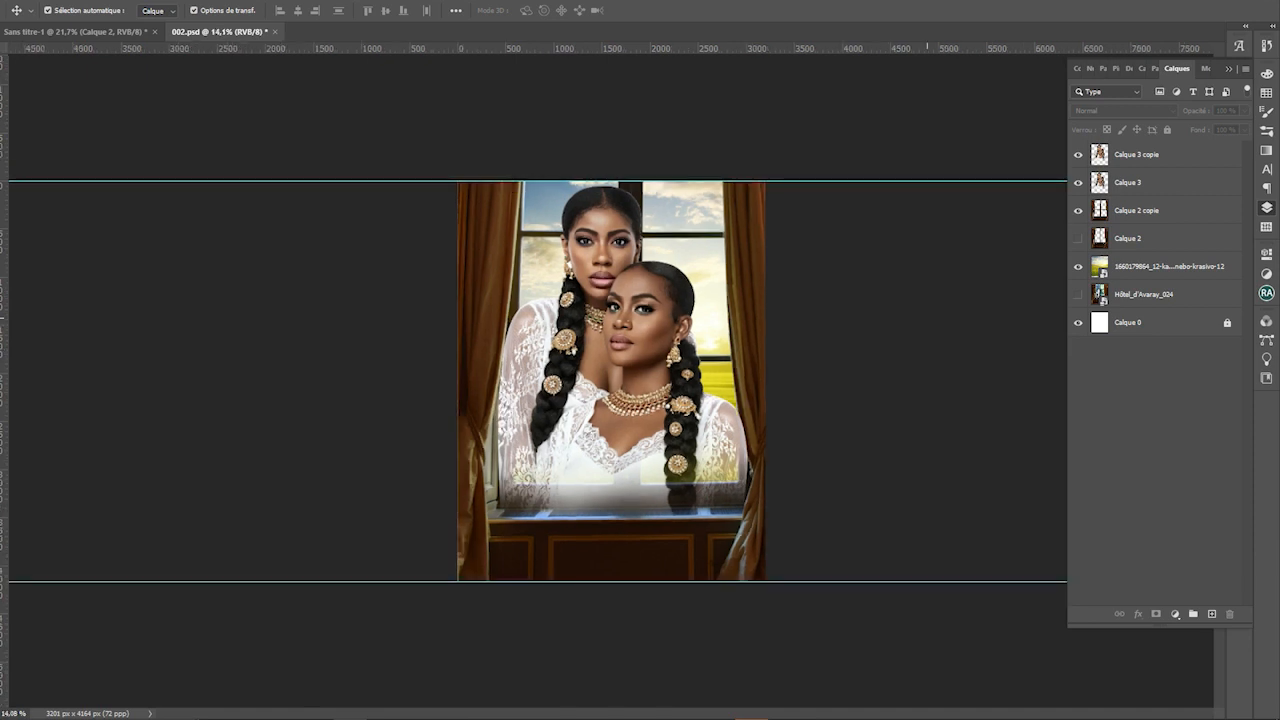
Fill a new top layer with black, test its blend modes, and duplicate it
key("ctrl+shift+alt+n")
key("g")
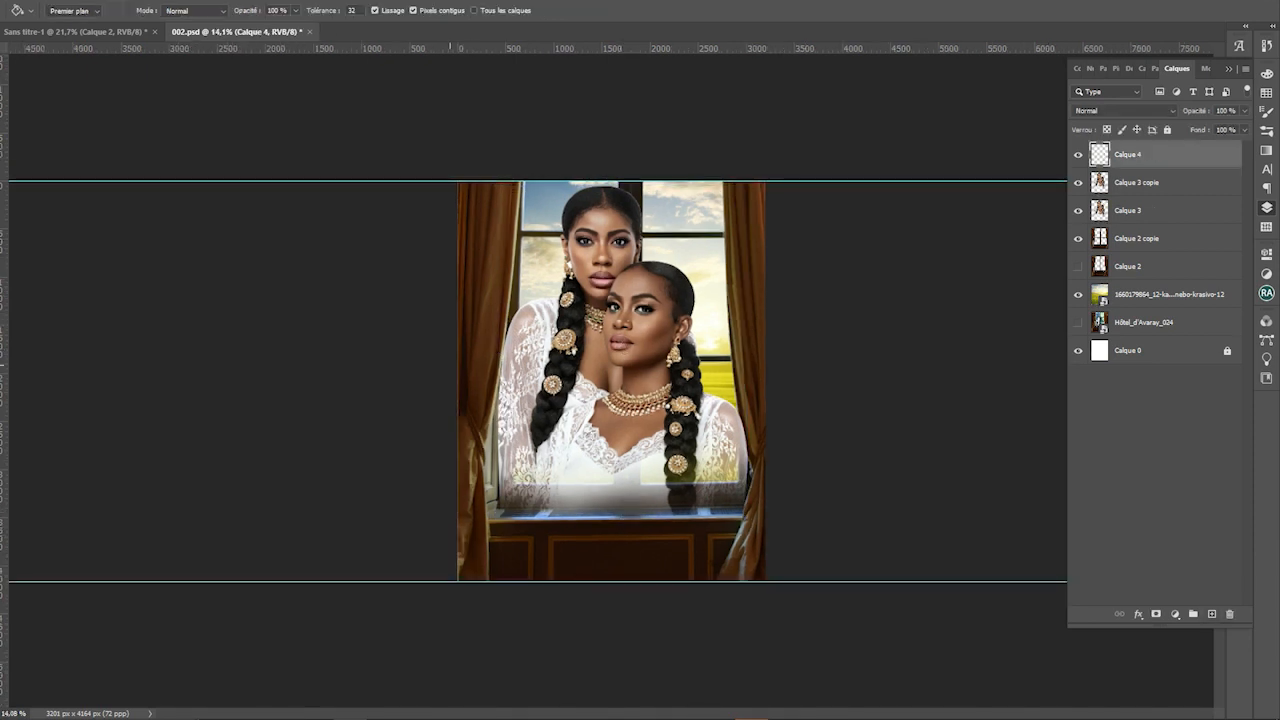
left_click(584, 298)
left_click(1123, 110)
left_click(1123, 110)
scroll(1123, 110, "down", 10)
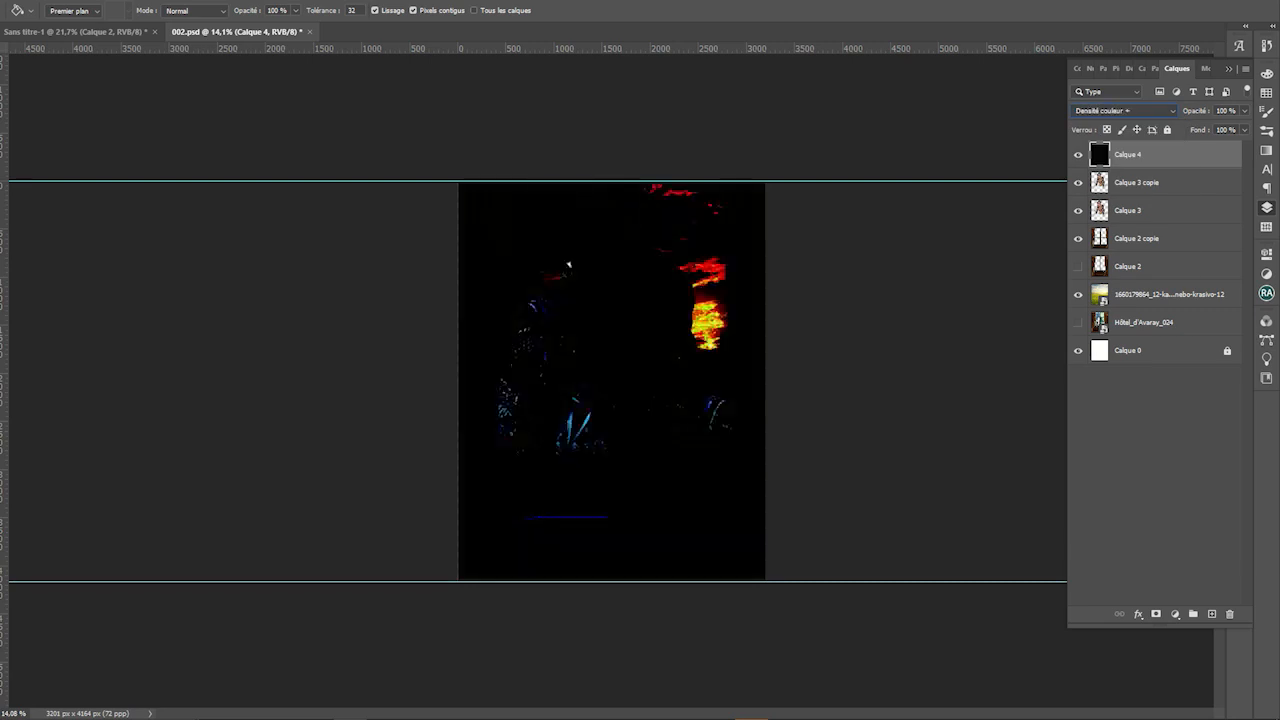
key("Down")
key("Down")
key("Down")
key("Down")
key("Up")
key("Up")
key("Up")
key("Up")
key("Down")
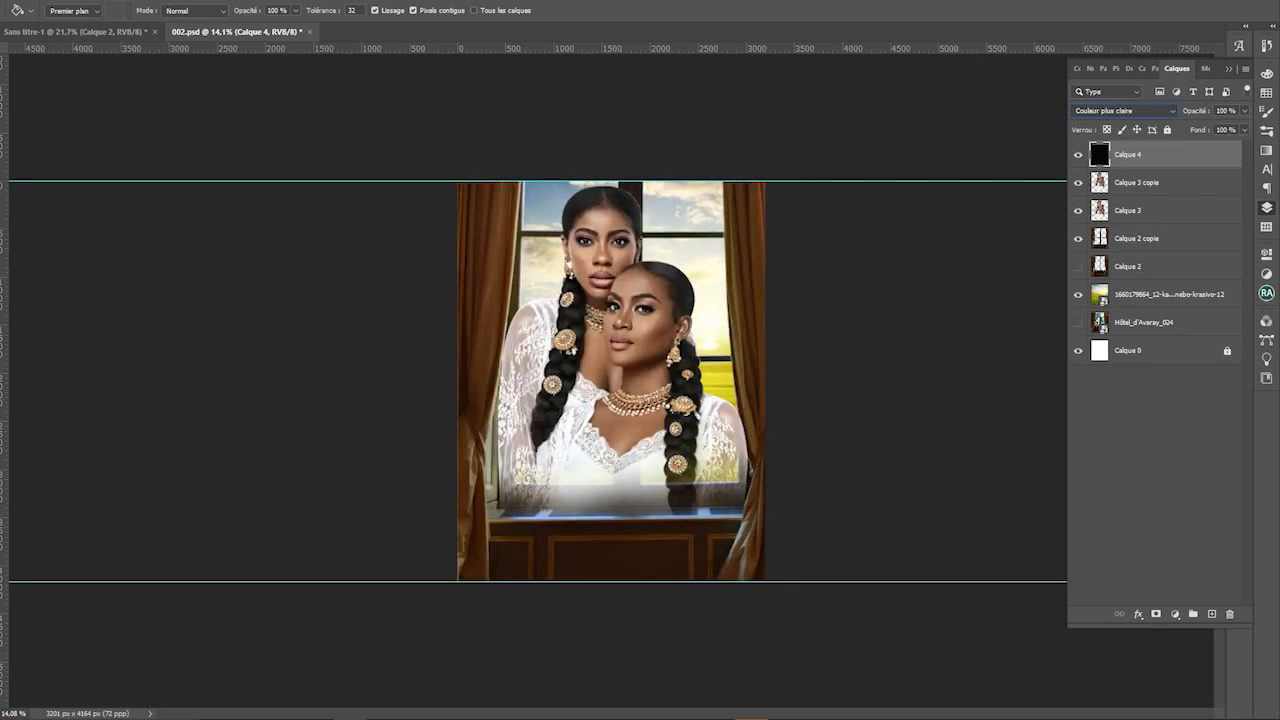
key("Up")
key("Down")
key("Down")
key("Down")
key("Down")
key("Down")
key("Down")
key("Down")
key("Down")
key("Down")
key("Down")
key("Down")
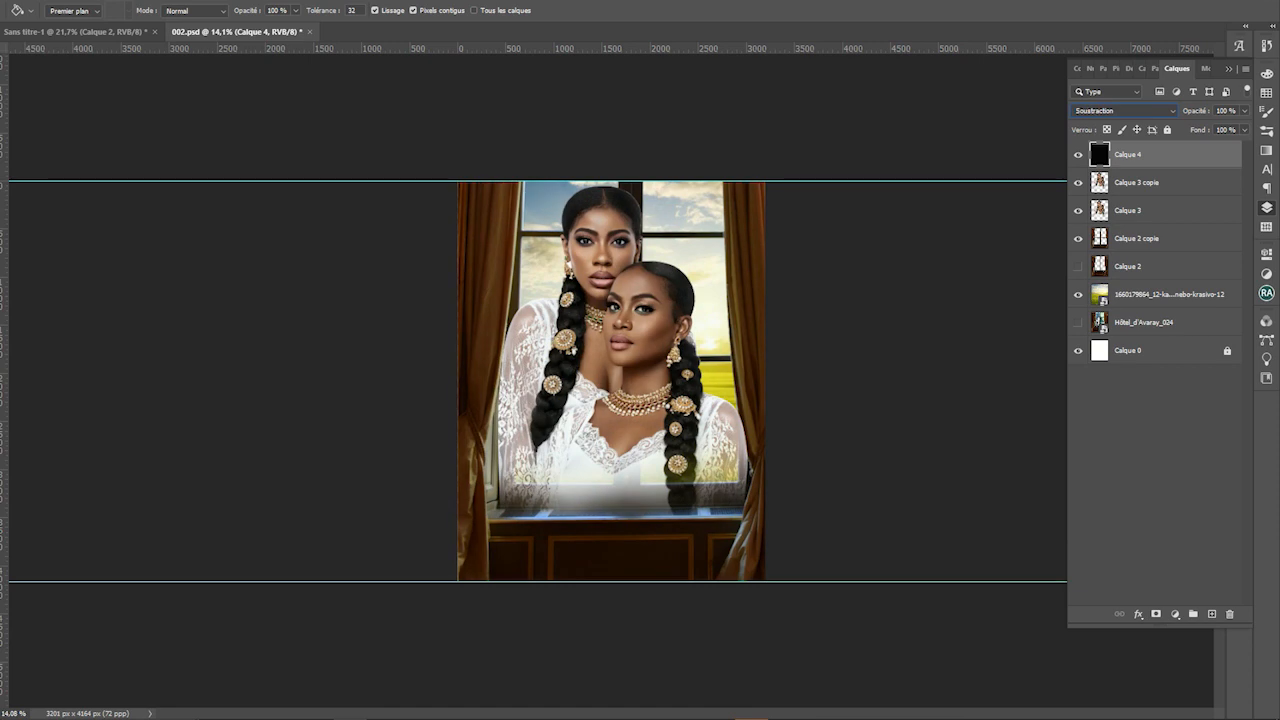
key("ctrl+j")
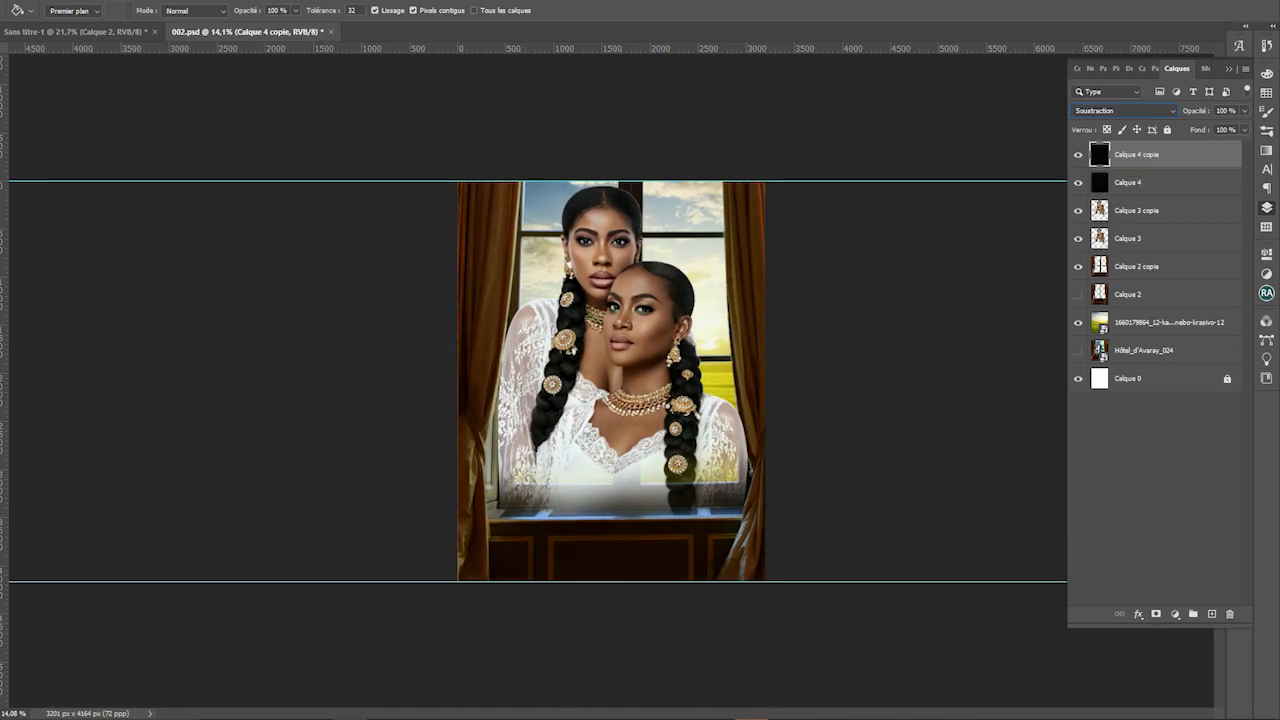
Add a warming Filtre photo adjustment at 39% density and compare it on and off
left_click(1175, 614)
left_click(1200, 508)
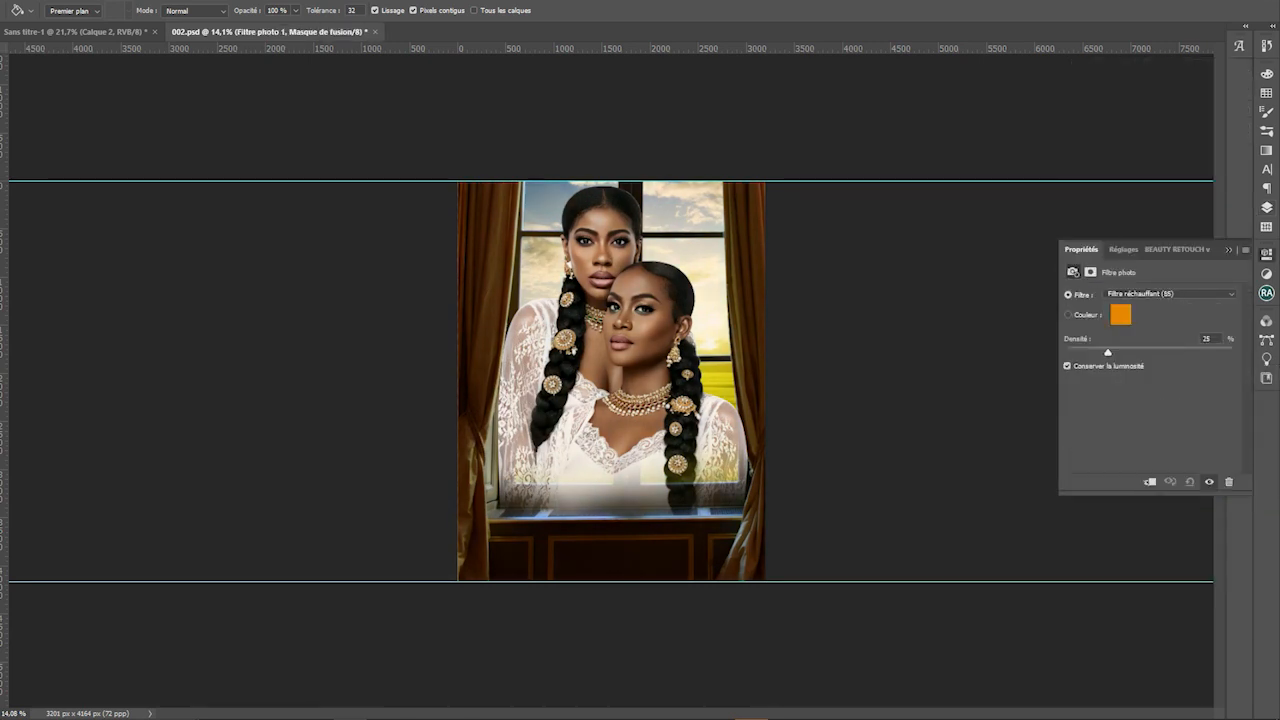
left_click_drag(1108, 352, 1131, 352)
key("F7")
left_click(1078, 238)
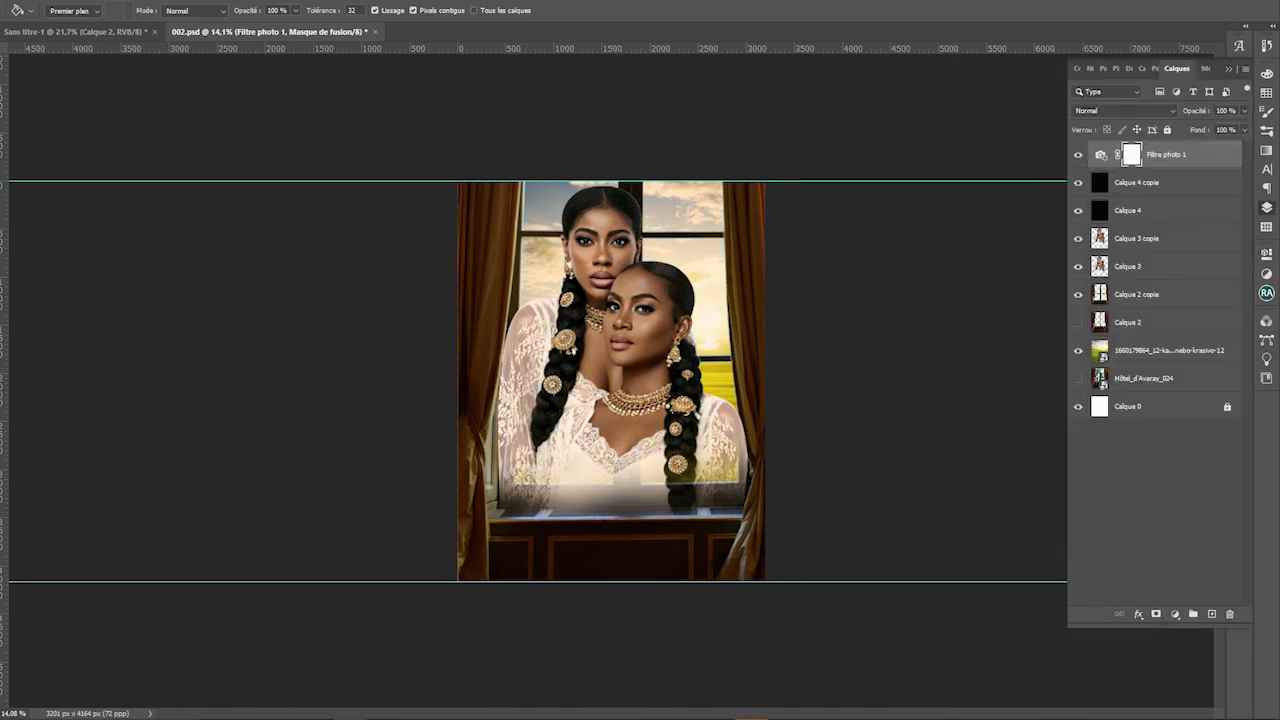
left_click(1078, 154)
left_click(1078, 154)
left_click(1078, 154)
left_click(1078, 154)
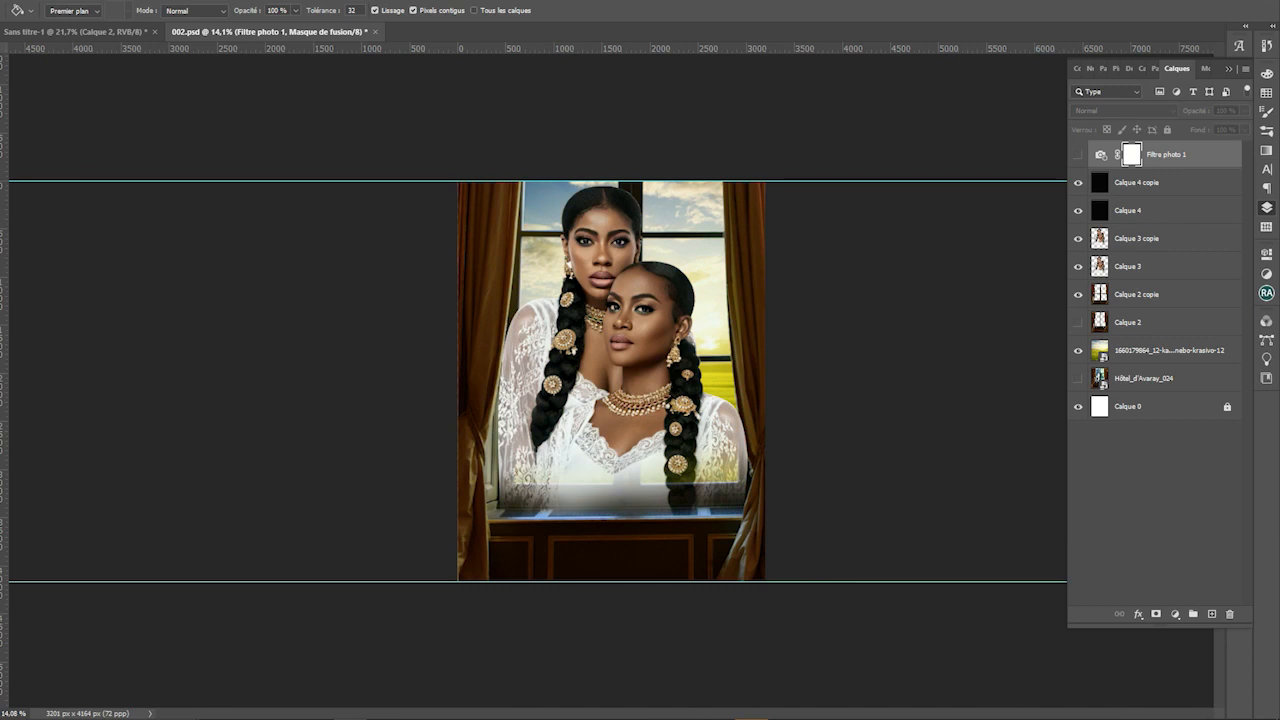
Blend the warming filter as Lumière tamisée at 29% opacity
left_click(1175, 614)
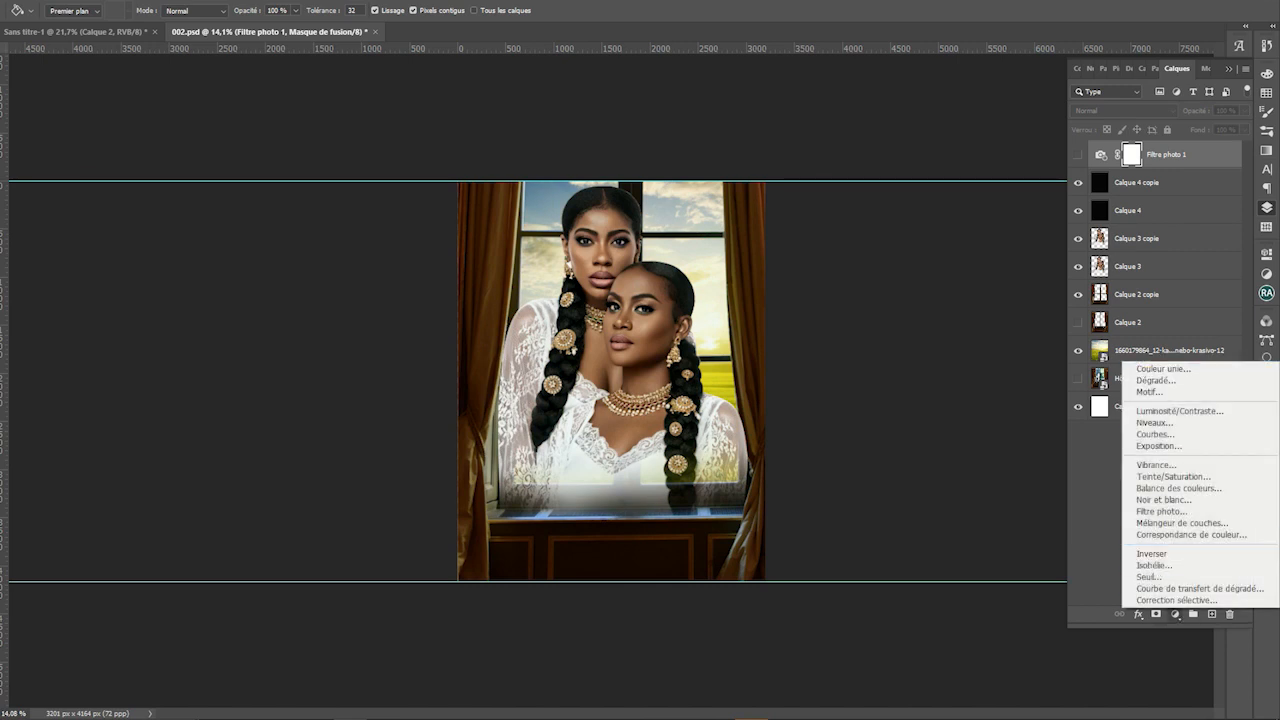
left_click(1078, 154)
key("Down")
key("Down")
key("Down")
key("Down")
key("Down")
key("Down")
key("Down")
key("Down")
key("Down")
key("Down")
key("Down")
key("Down")
key("Down")
key("Down")
key("Down")
key("Down")
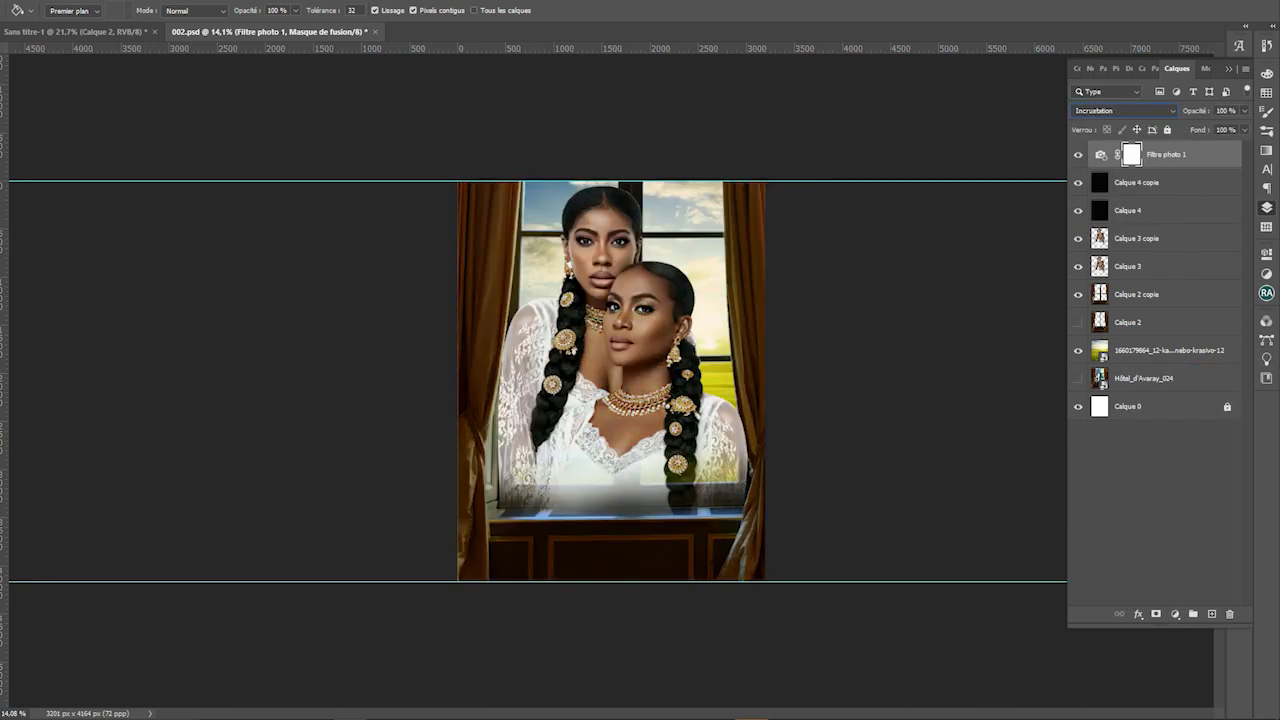
key("Down")
key("Down")
key("Down")
key("Down")
key("Down")
key("Down")
key("Down")
key("Down")
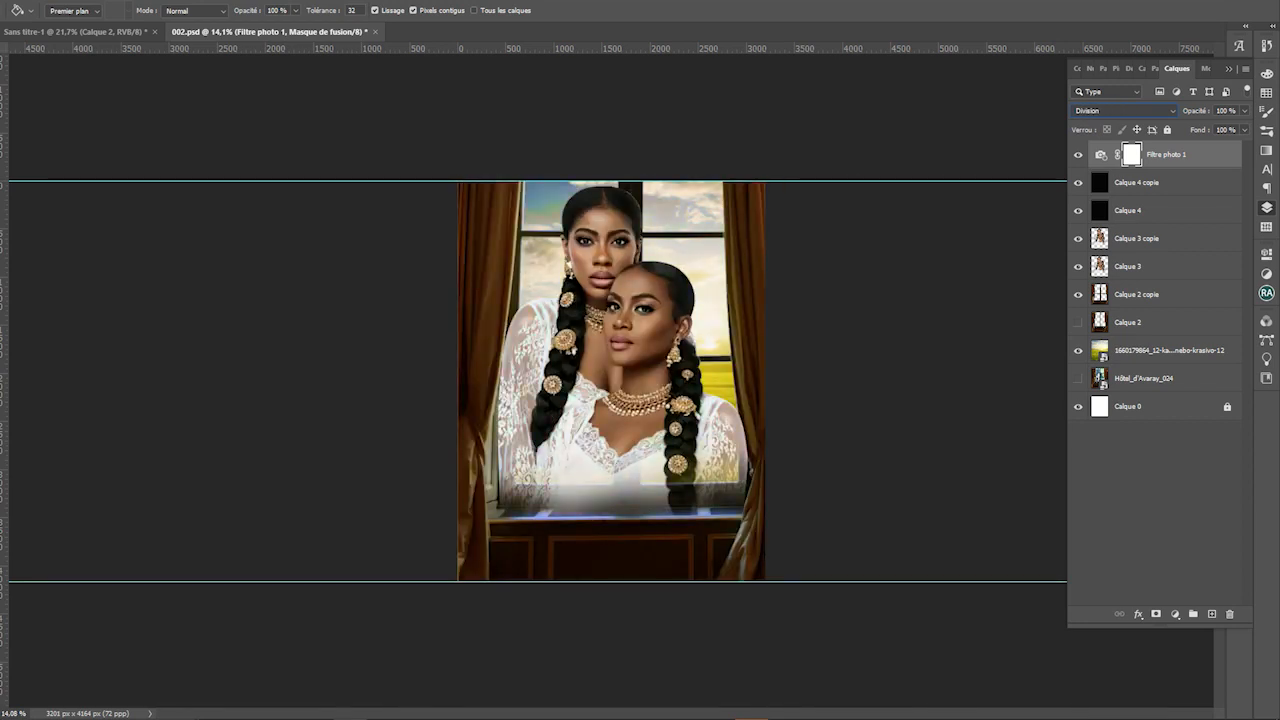
key("Up")
key("Up")
key("Up")
key("Up")
key("Up")
key("Up")
key("Up")
key("Up")
key("Up")
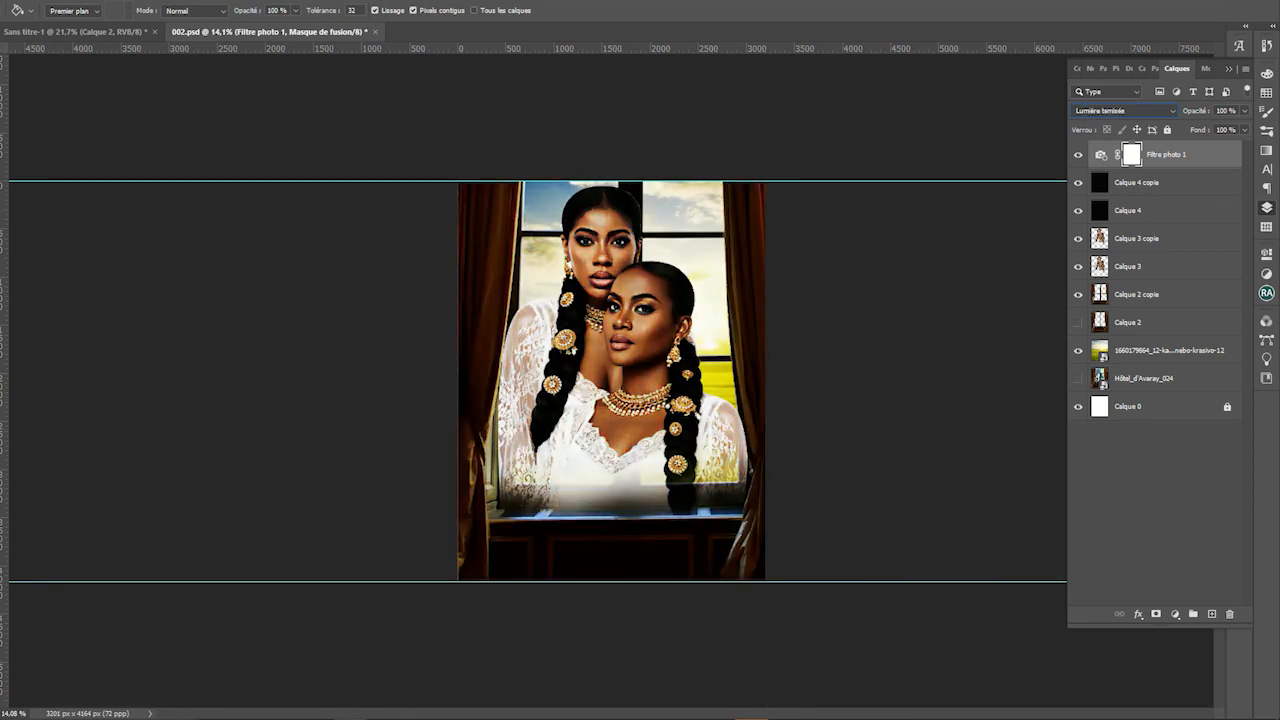
left_click(1244, 110)
left_click_drag(1243, 127, 1203, 127)
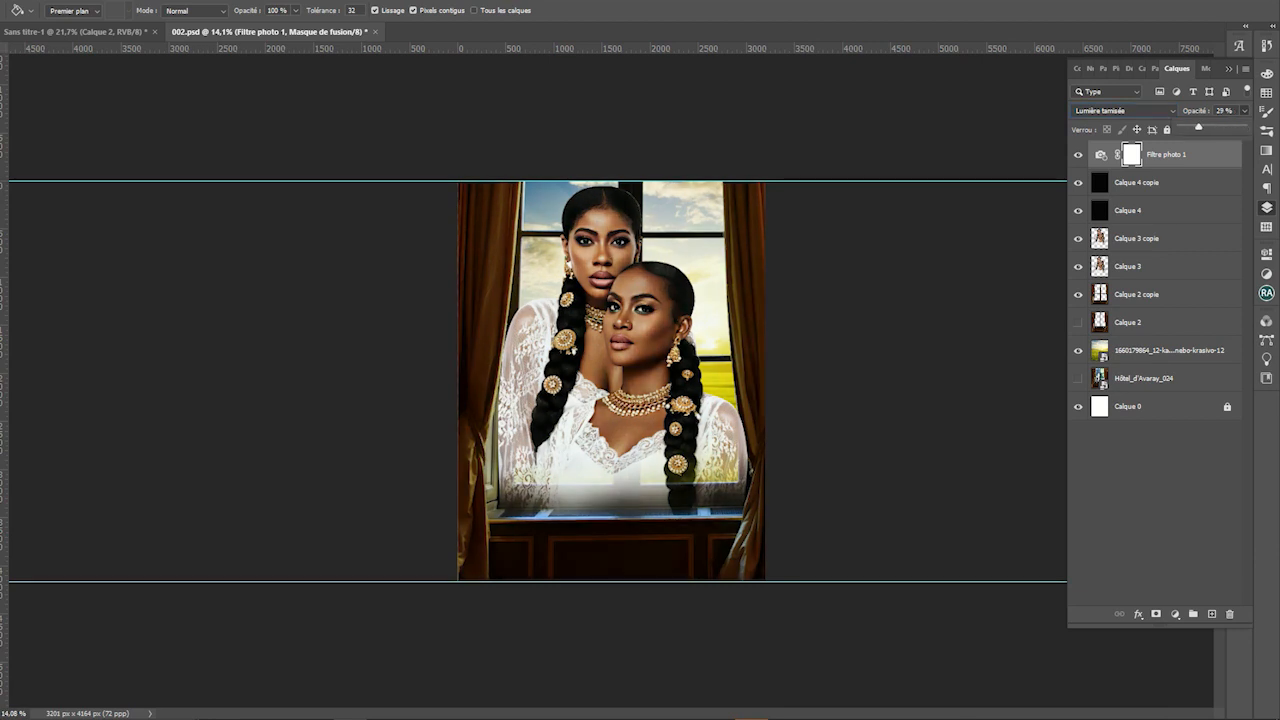
Set the Calque 4 copie black layer's blend mode to Fondu
left_click(1160, 182)
left_click(1123, 110)
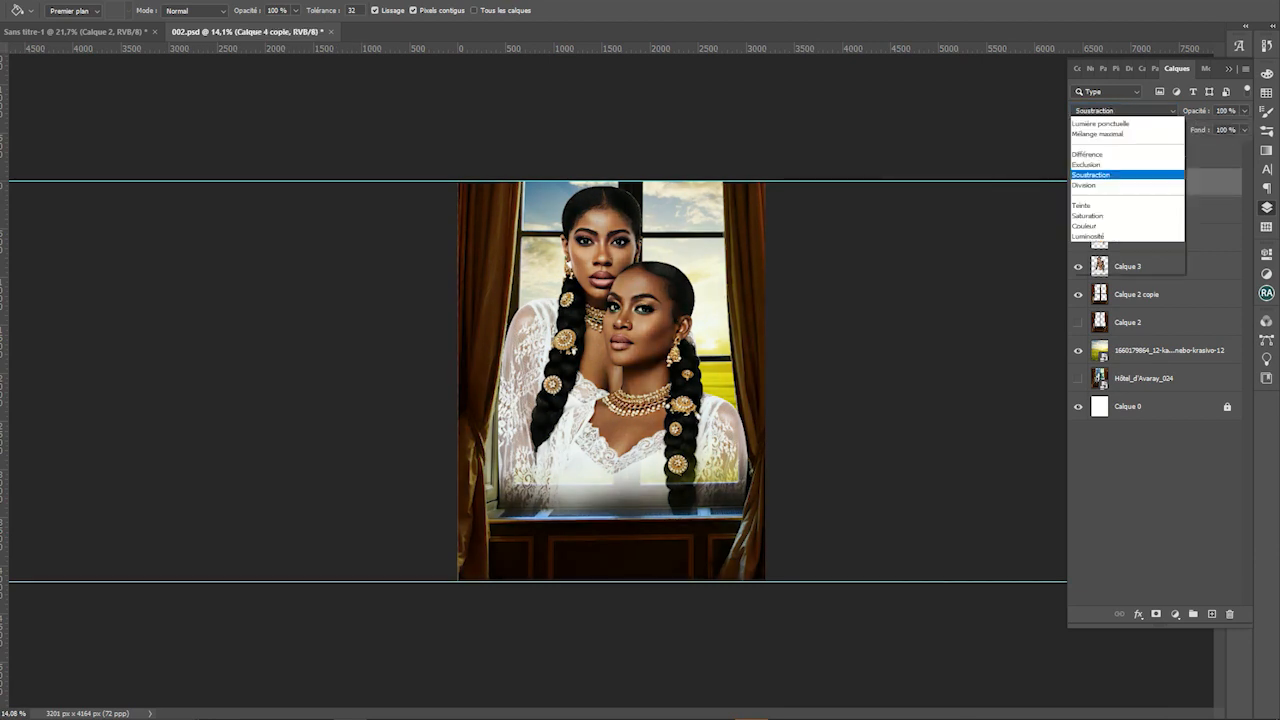
left_click(1090, 133)
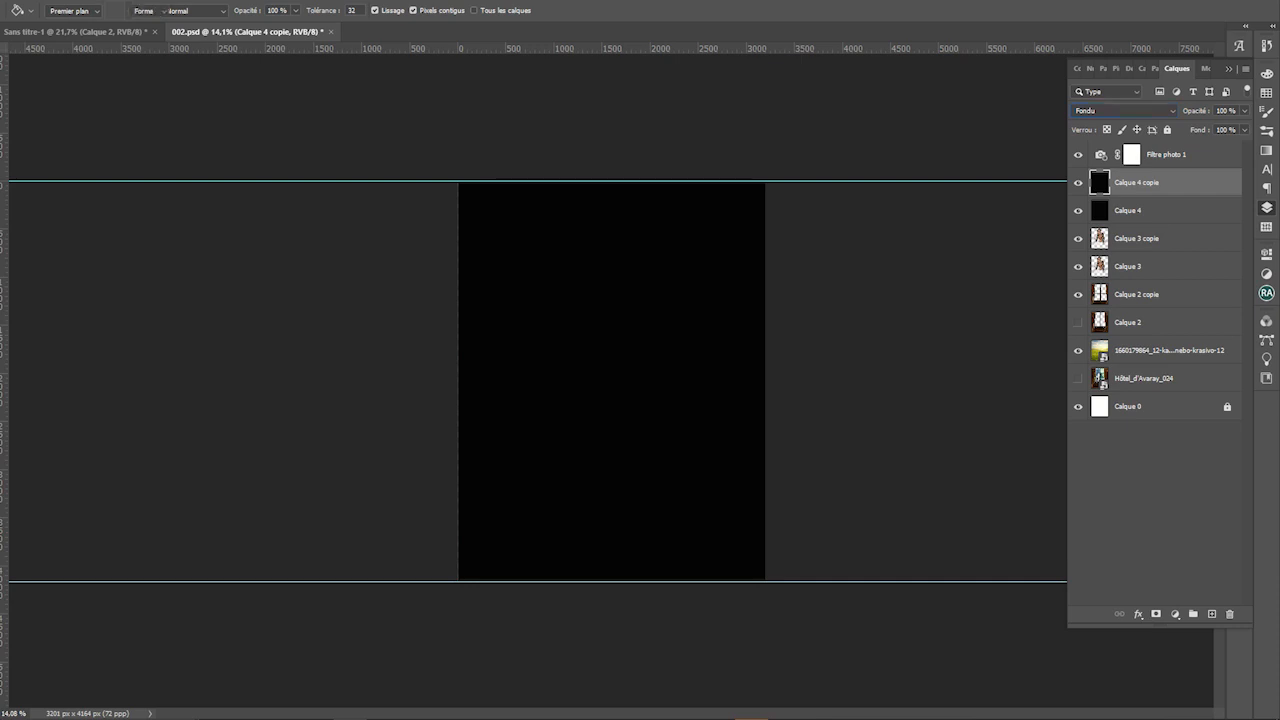
Dab the eraser on the black Calque 4 copie overlay, then undo the dabs
key("e")
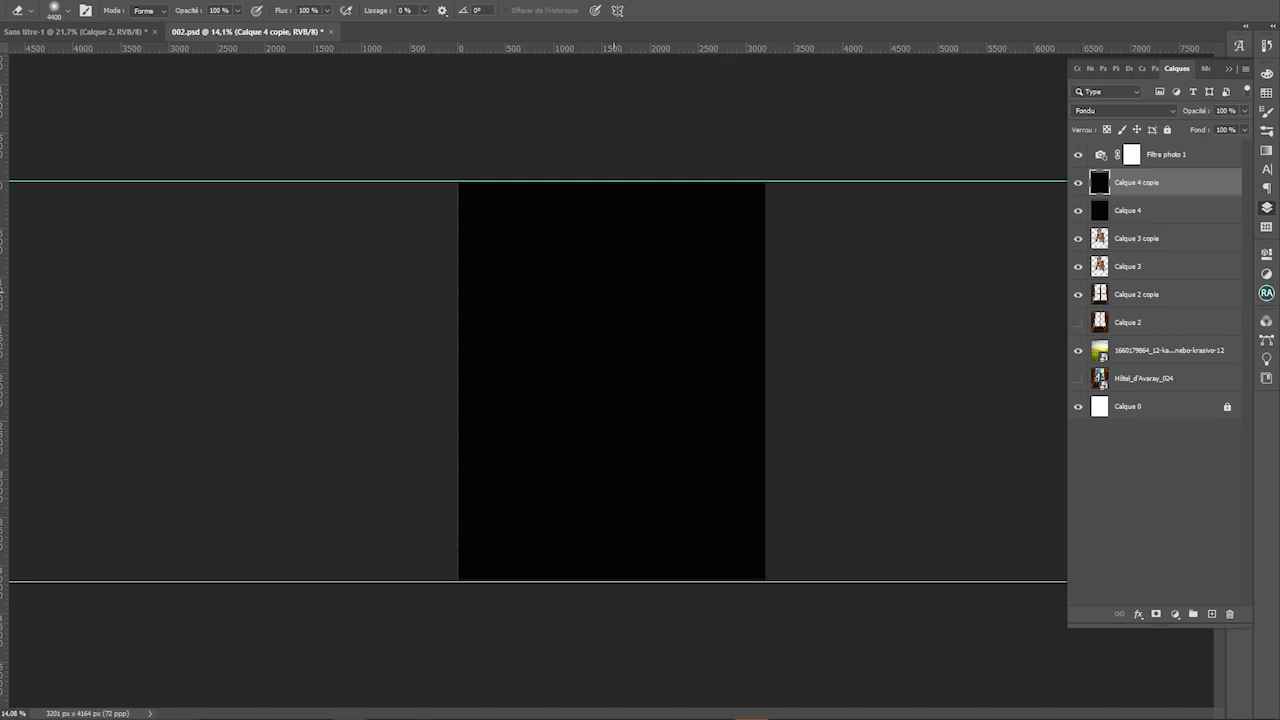
left_click(614, 292)
left_click(614, 292)
key("ctrl+0")
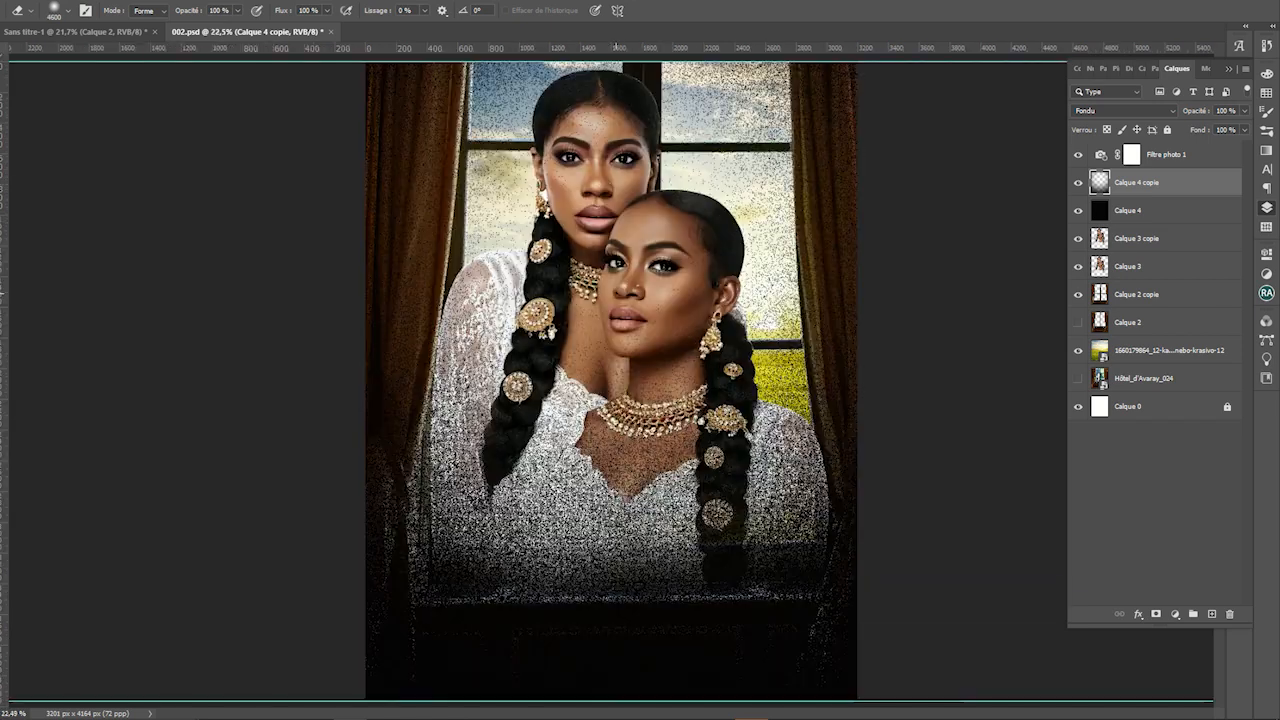
scroll(616, 293, "down", 5)
key("ctrl+z")
key("ctrl+z")
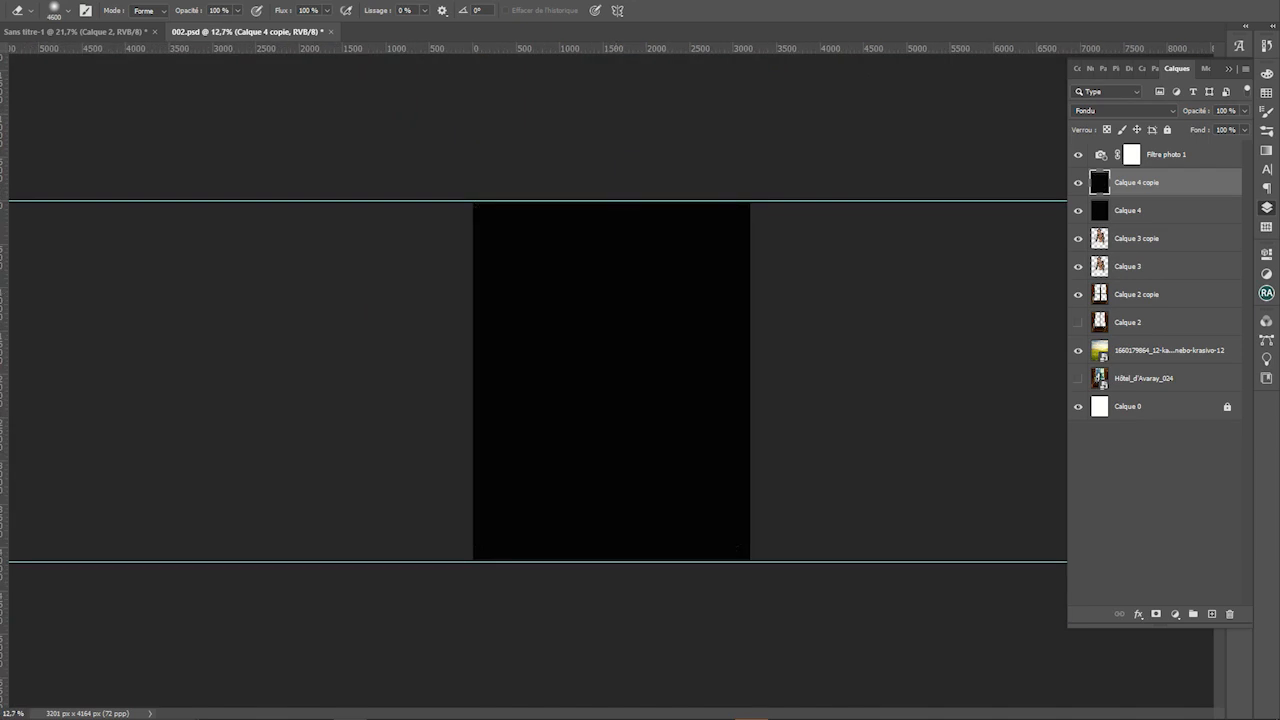
Adjust the eraser settings and erase the black overlay to reveal the portrait
left_click(67, 11)
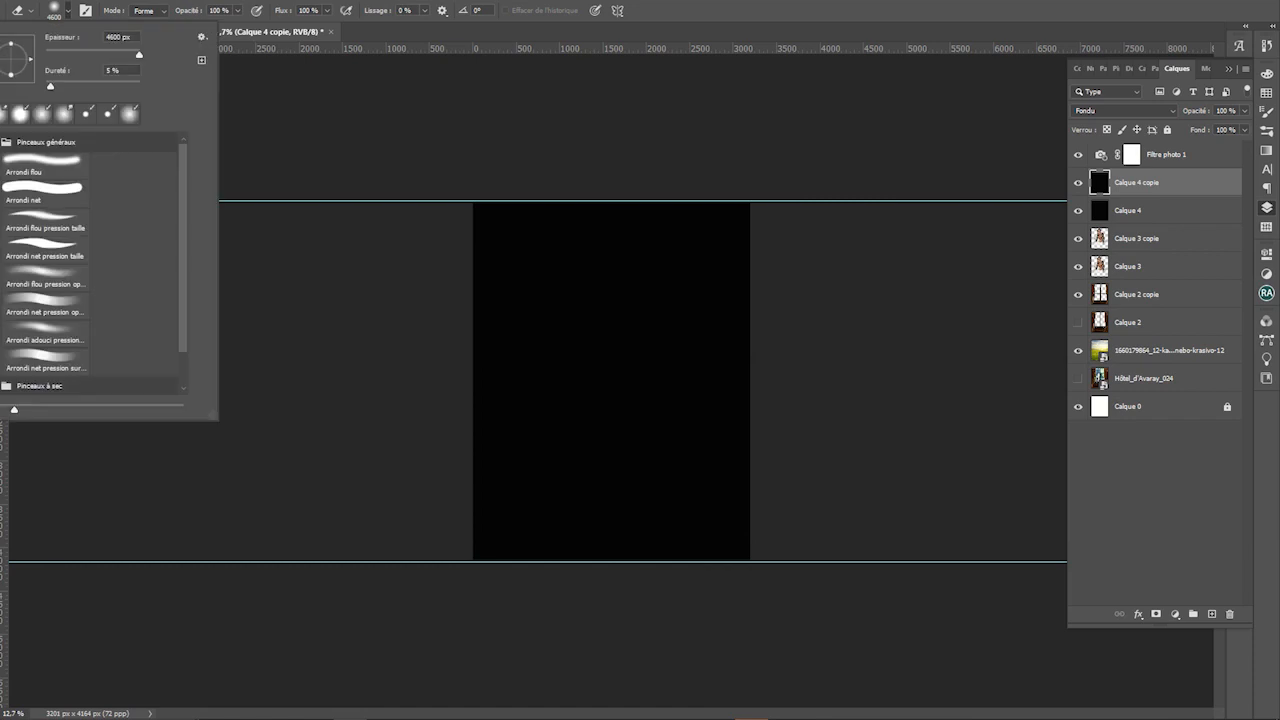
key("b")
left_click(602, 281)
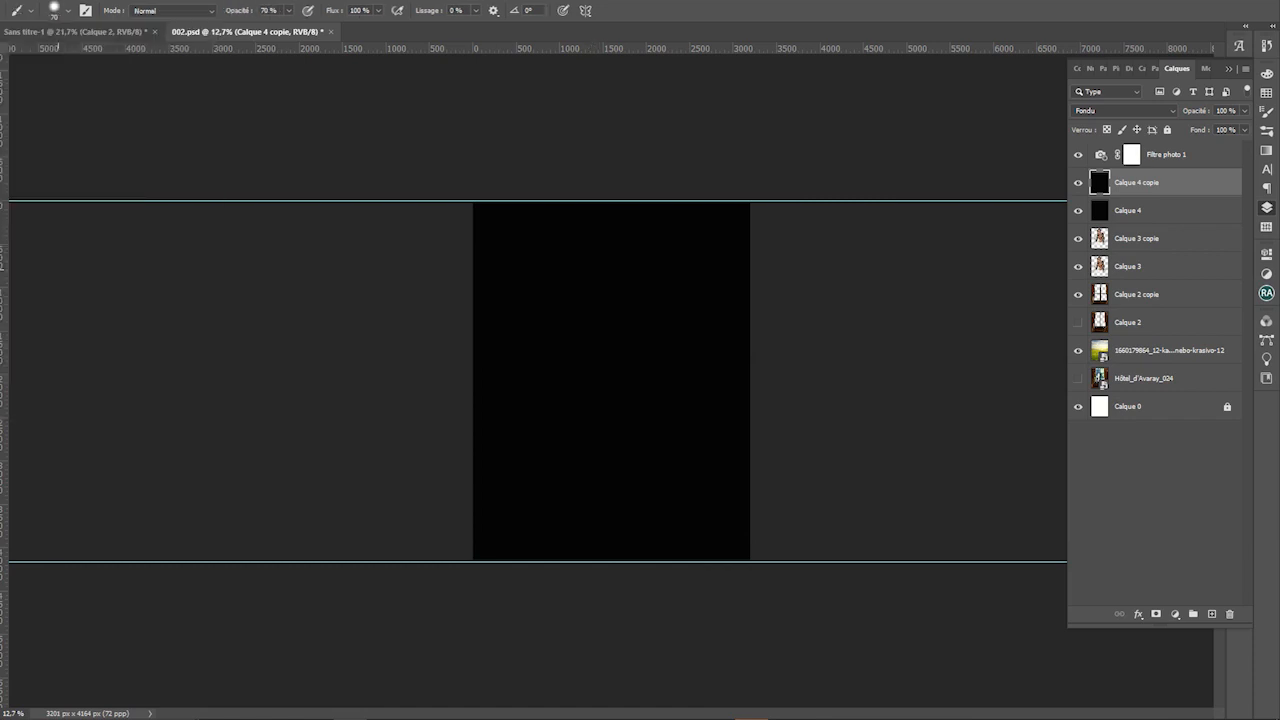
left_click(3, 243)
left_click(67, 11)
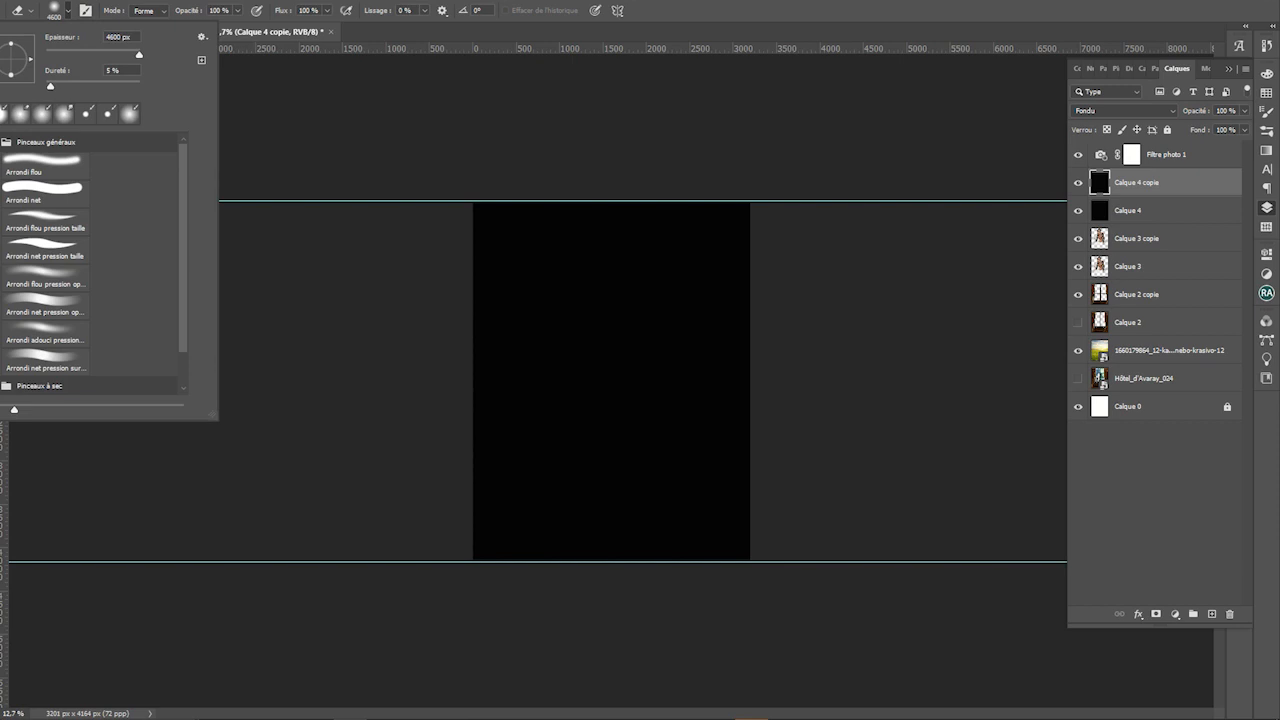
key("b")
key("e")
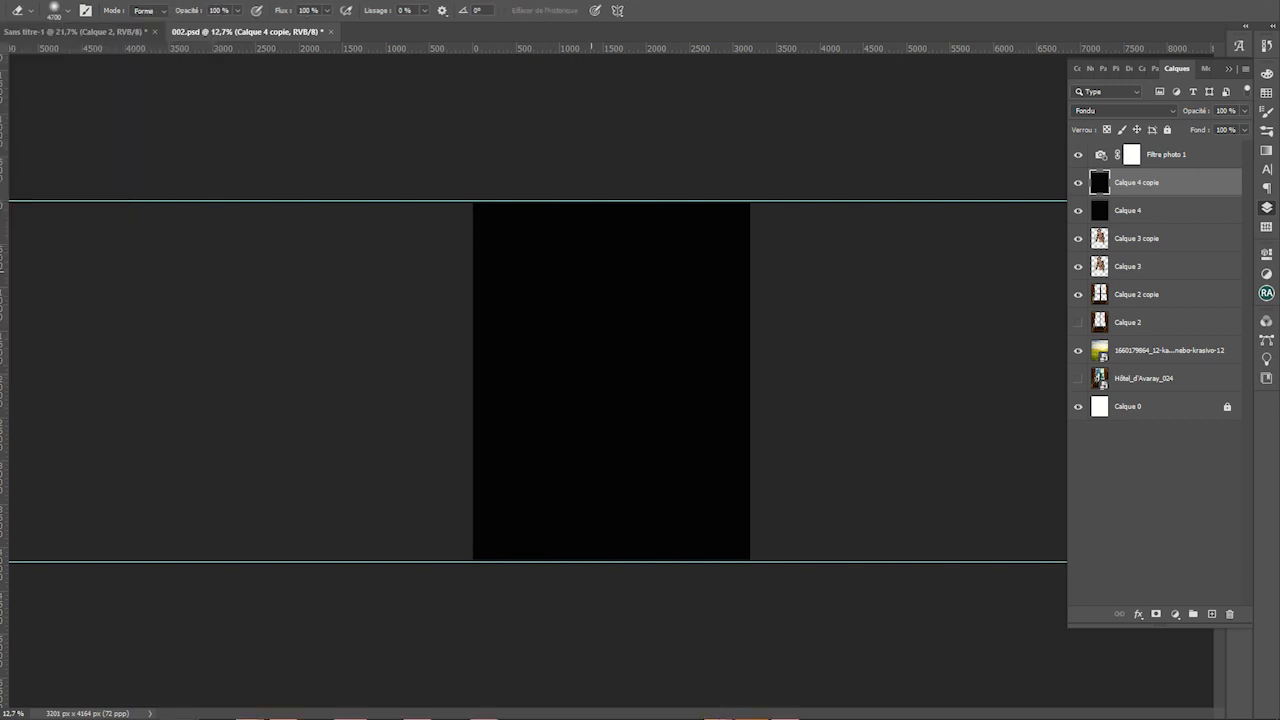
left_click(591, 271)
scroll(591, 271, "up", 4)
scroll(591, 271, "down", 1)
Switch the overlay from Fondu to Normal blending and enlarge it with a transform
left_click(1122, 110)
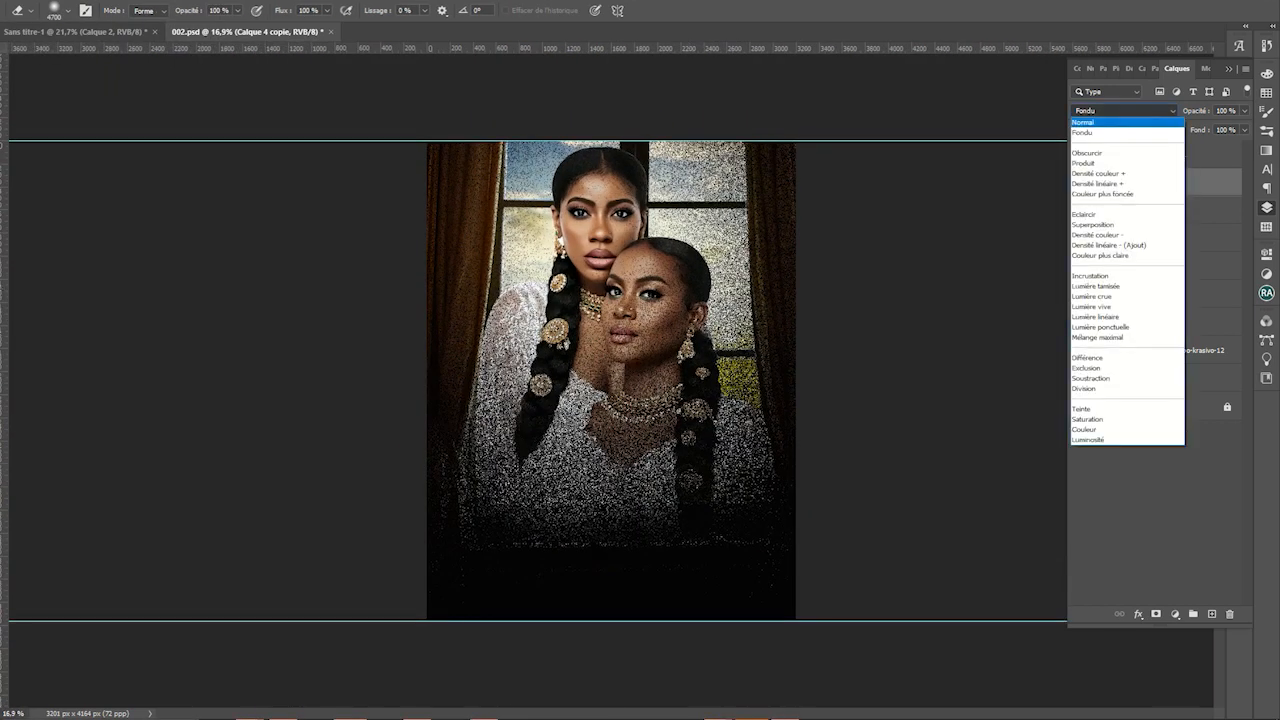
left_click(1083, 122)
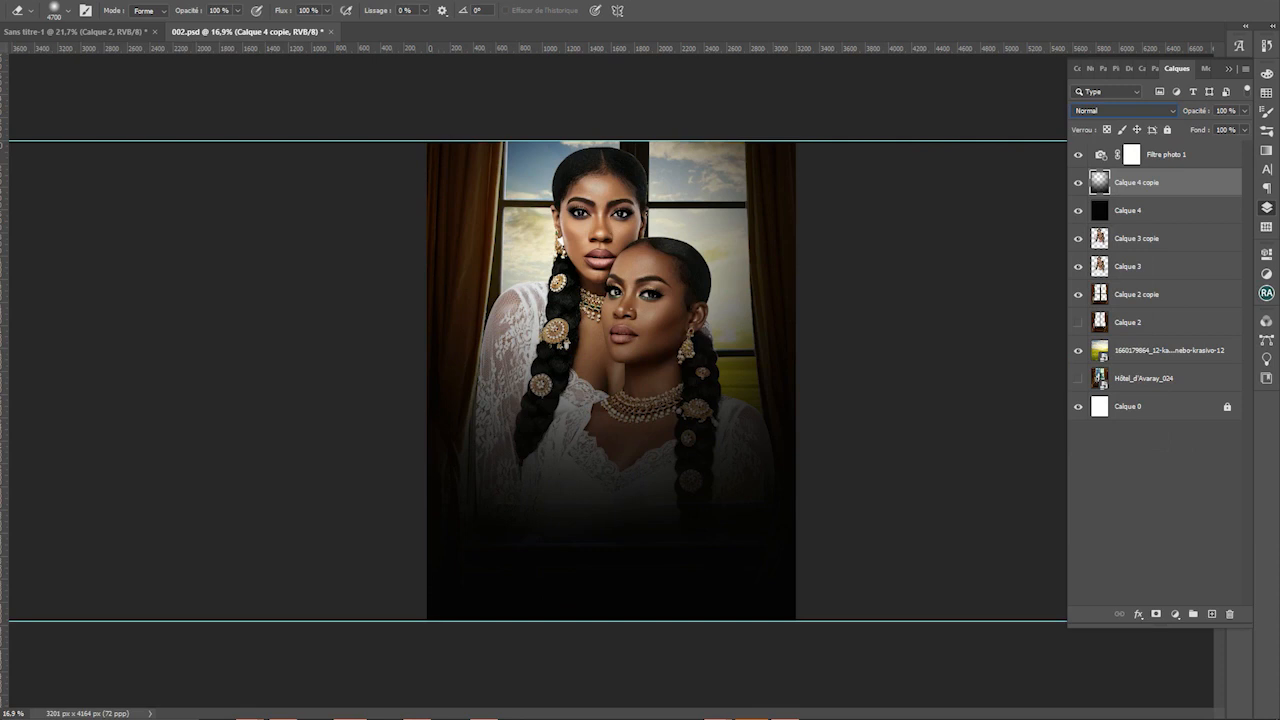
key("v")
scroll(611, 380, "down", 2)
left_click_drag(764, 577, 784, 666)
left_click_drag(751, 580, 756, 538)
left_click_drag(789, 180, 811, 149)
key("Return")
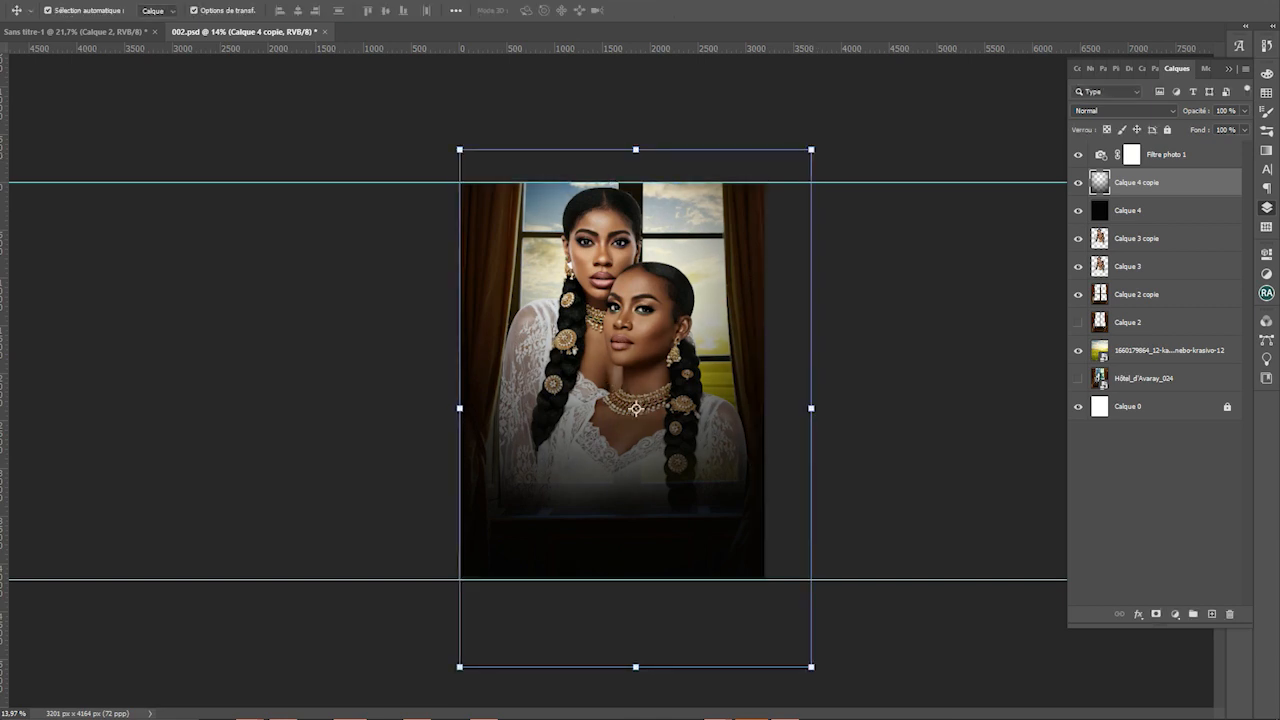
left_click(957, 281)
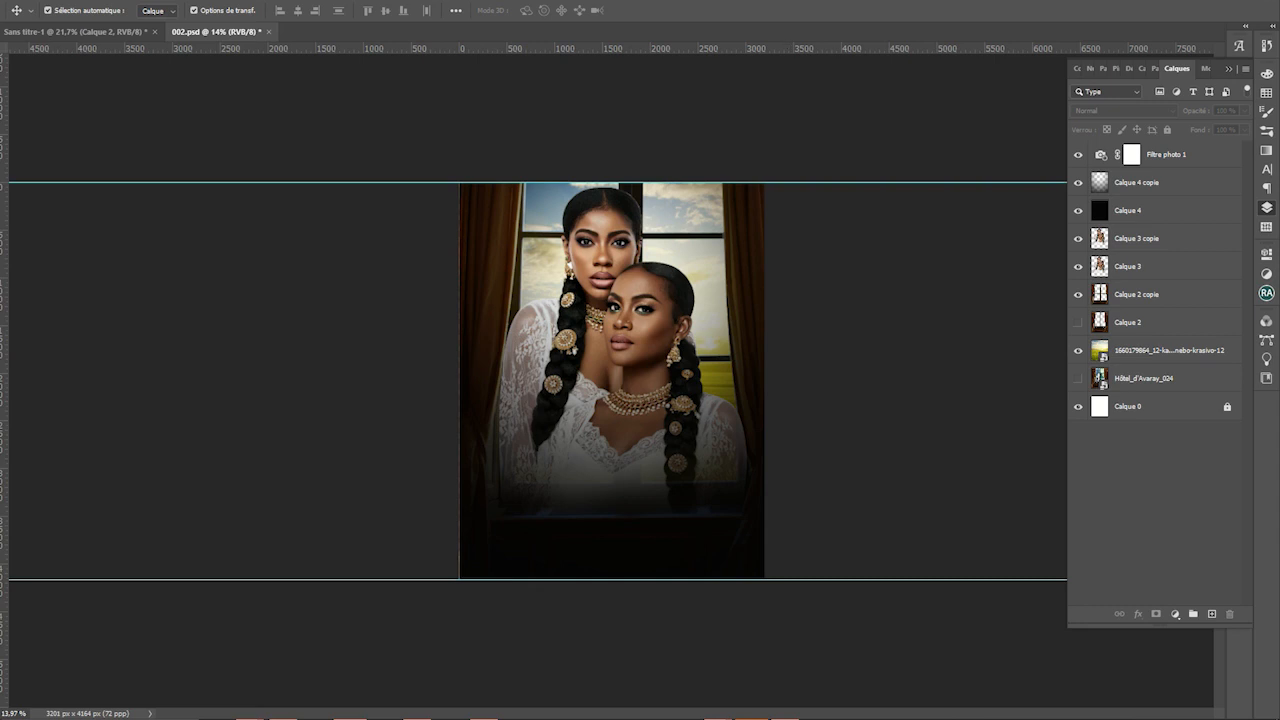
Shift the sky photo layer slightly left and up with a transform
left_click(700, 250)
key("ctrl+t")
mouse_move(809, 251)
left_mouse_down()
mouse_move(717, 249)
mouse_move(639, 216)
mouse_move(692, 219)
mouse_move(712, 265)
mouse_move(900, 268)
mouse_move(804, 151)
mouse_move(811, 248)
mouse_move(809, 231)
left_mouse_up()
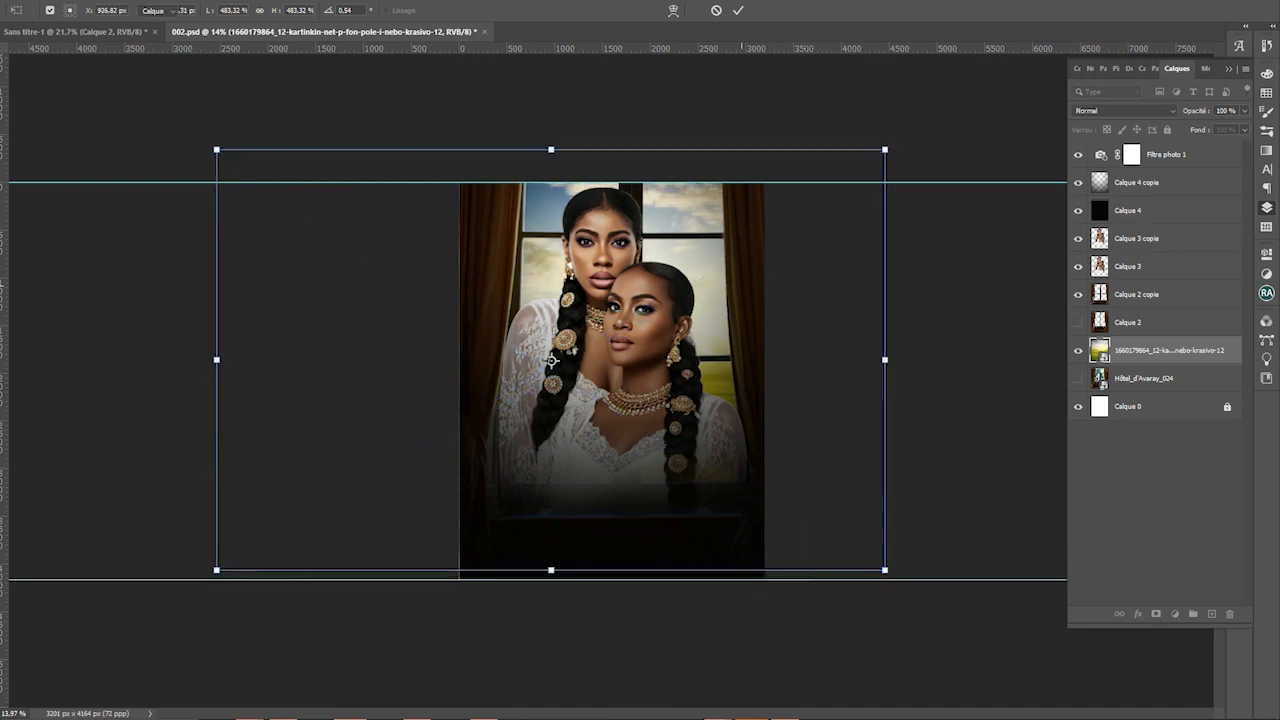
key("Return")
scroll(733, 497, "up", 1)
scroll(353, 648, "up", 2)
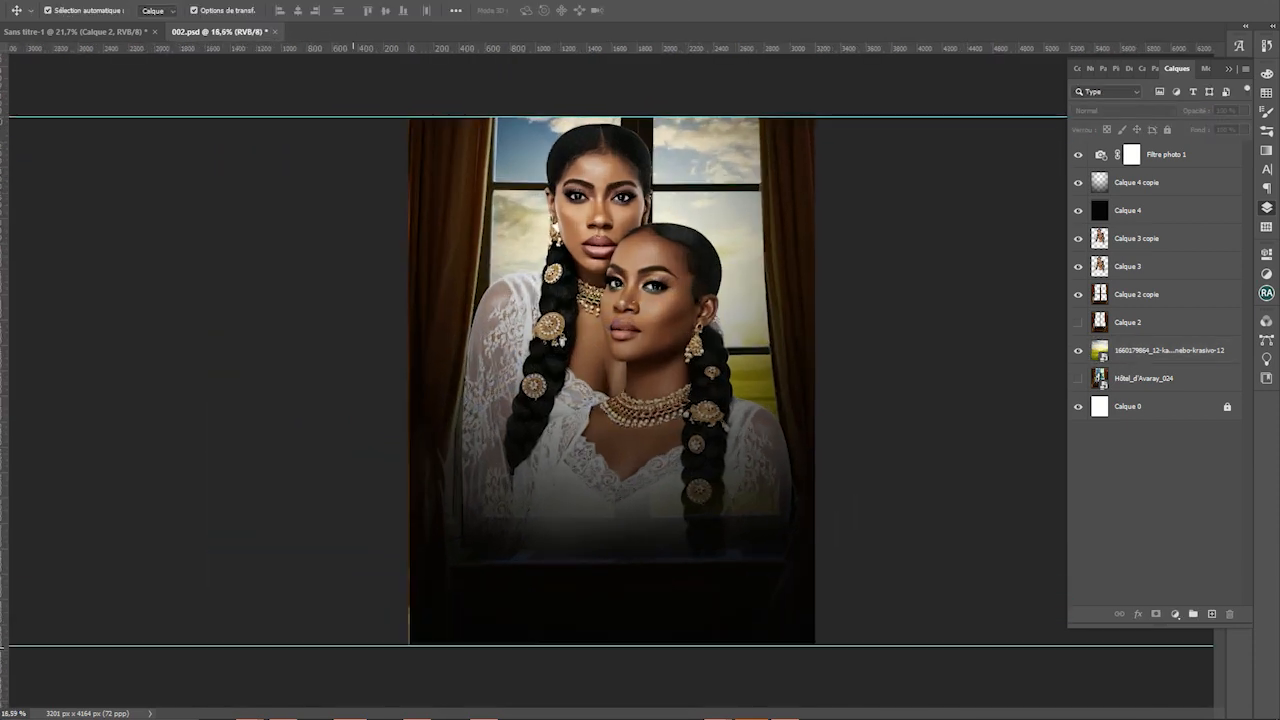
scroll(353, 648, "down", 1)
key("super")
mouse_move(249, 706)
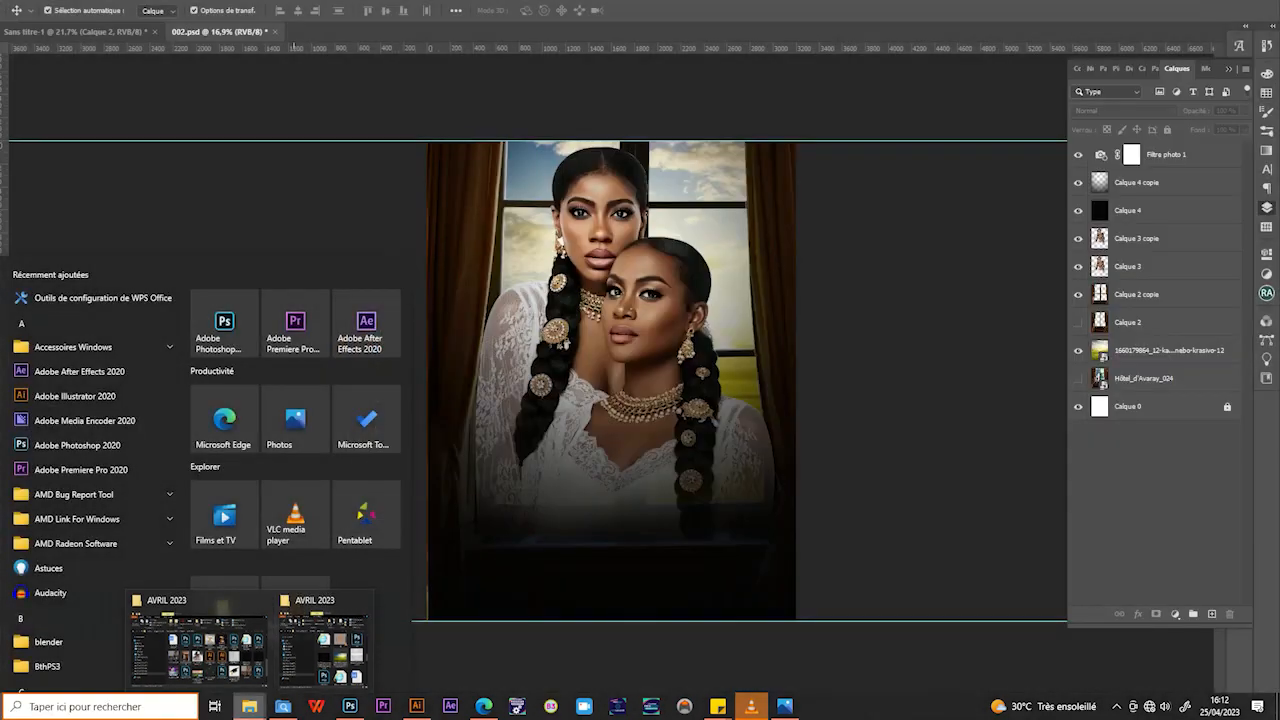
right_click(249, 706)
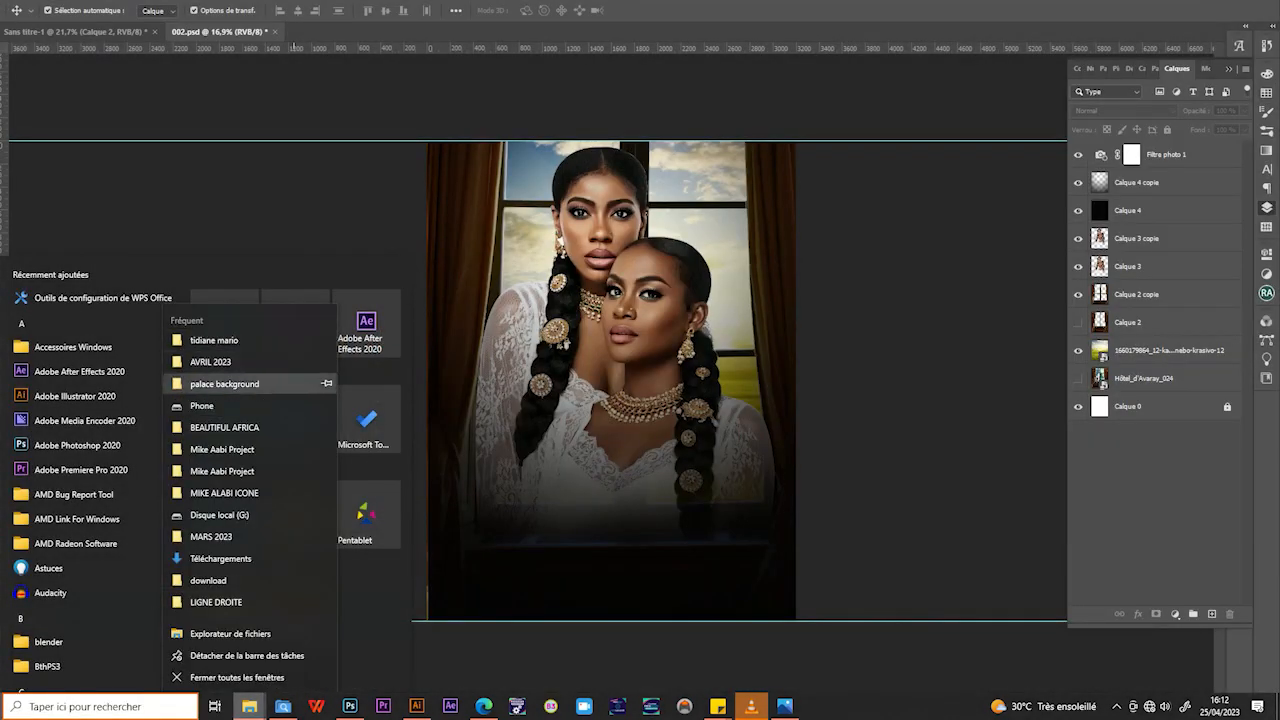
left_click(265, 384)
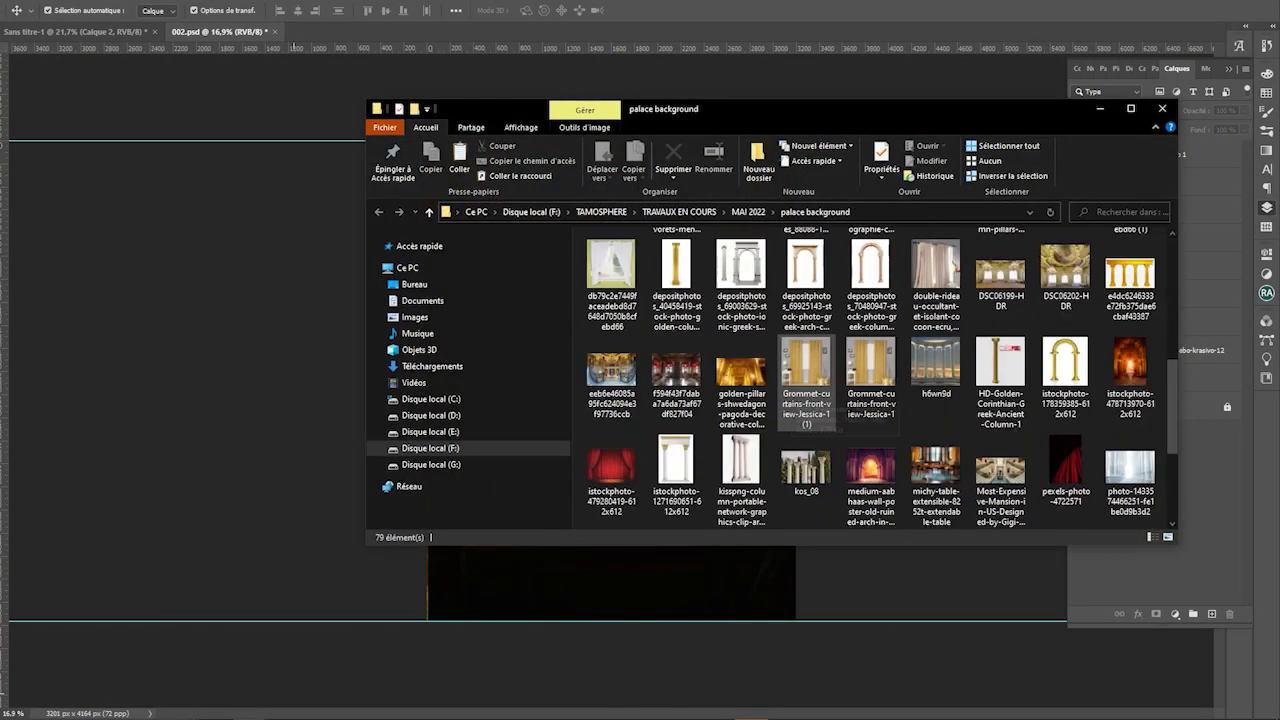
scroll(806, 405, "down", 2)
scroll(870, 380, "up", 2)
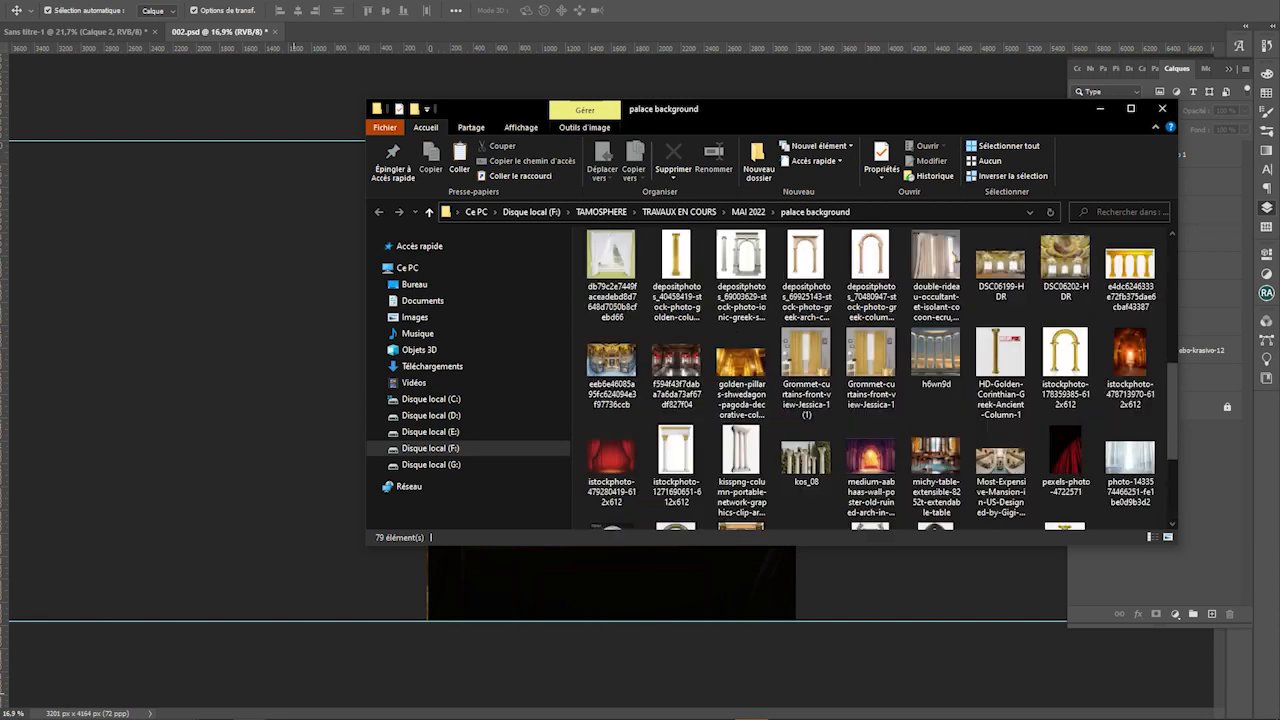
left_click_drag(1130, 368, 772, 573)
left_click_drag(610, 380, 610, 380)
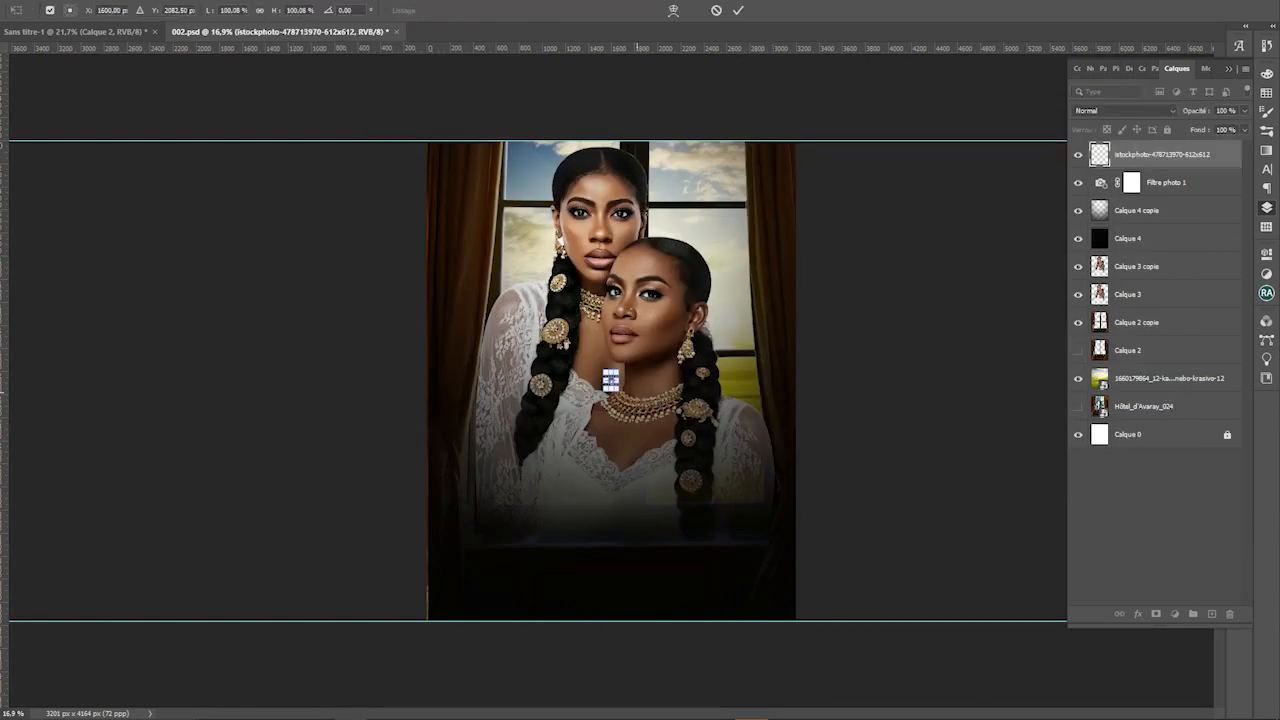
Position the corridor photo, rasterize it, and erase it over the women and dresses
mouse_move(881, 590)
left_mouse_down()
mouse_move(760, 355)
mouse_move(748, 406)
left_mouse_up()
key("Return")
key("e")
left_click(665, 408)
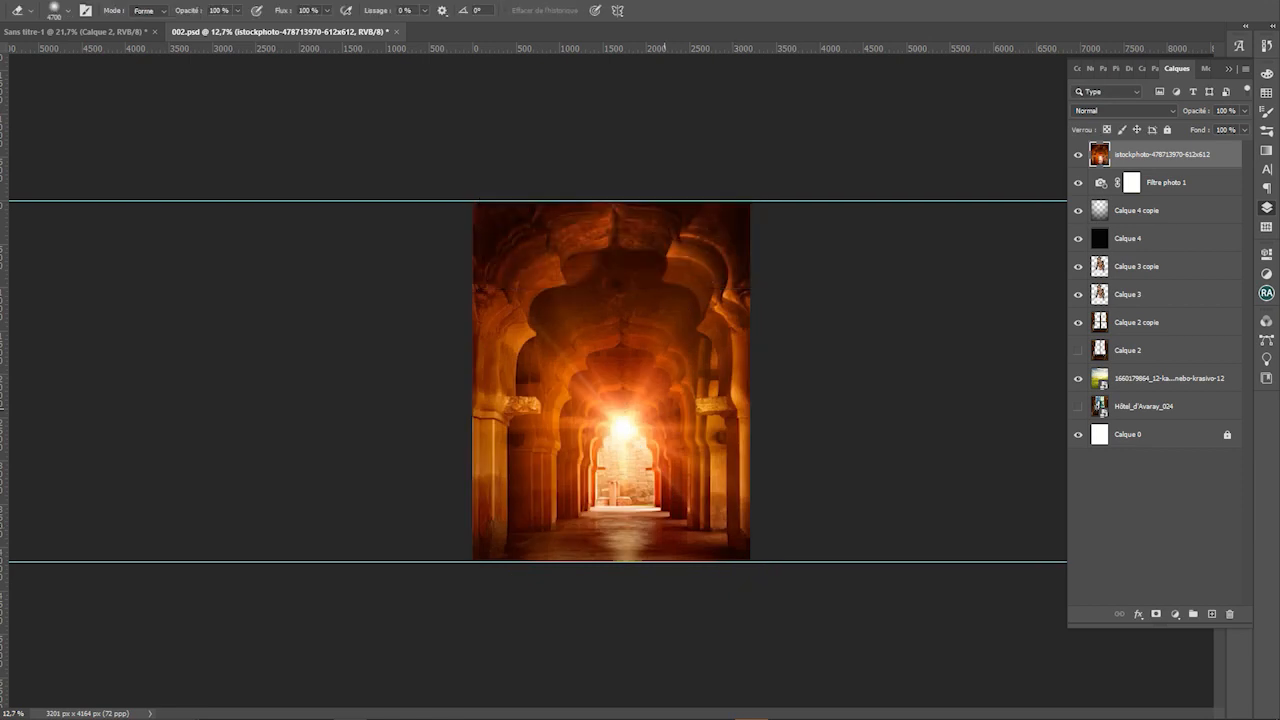
left_click(638, 316)
left_click(602, 369)
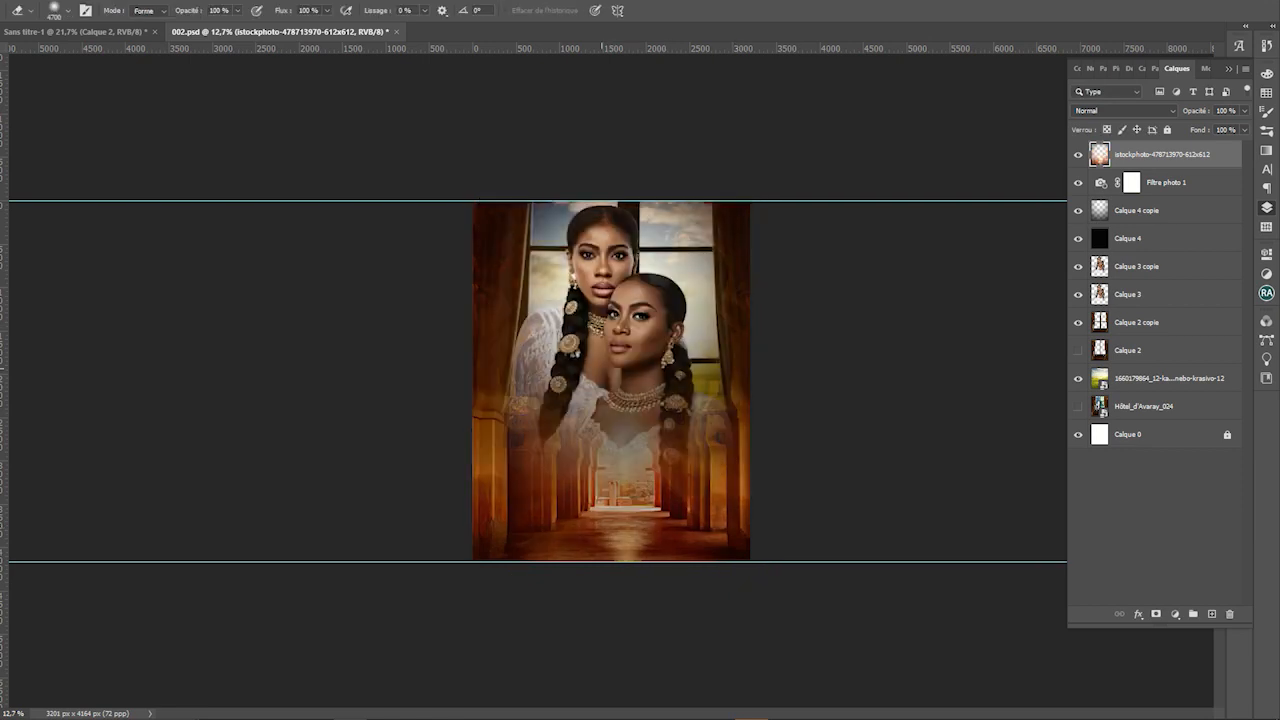
left_click(602, 369)
left_click(655, 404)
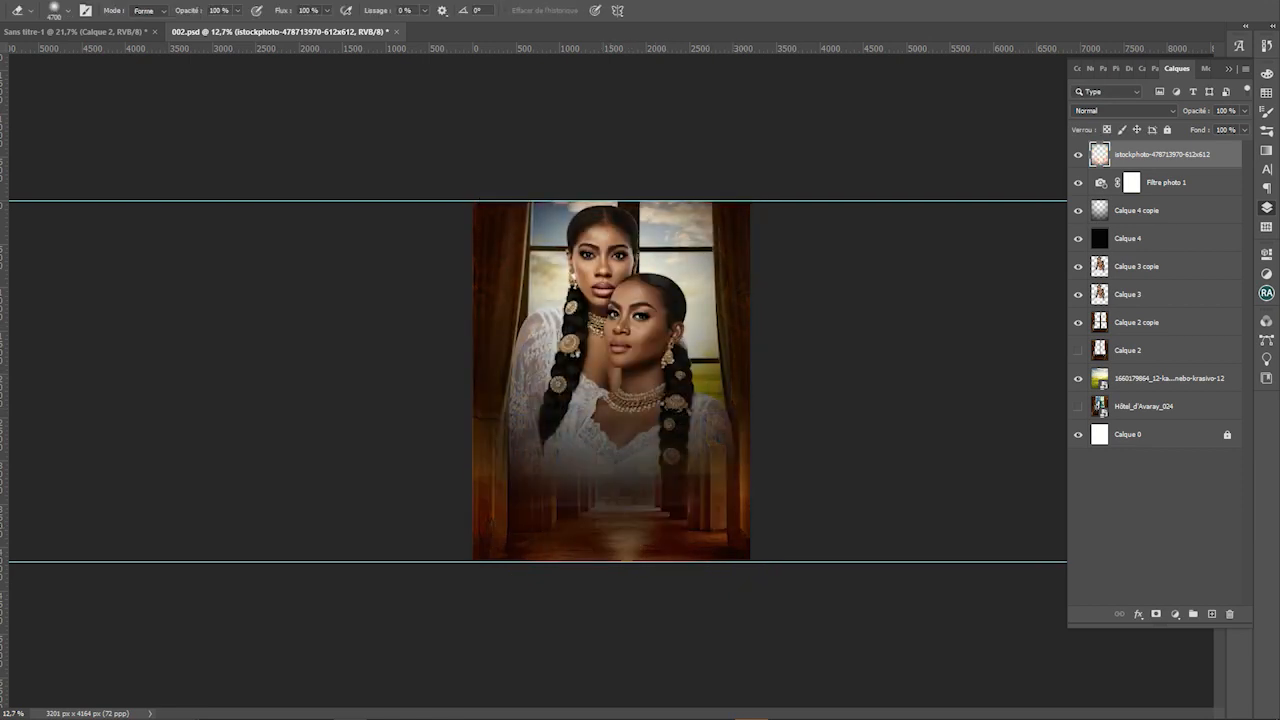
Blend the corridor as Couleur plus claire with a lowered fill, then dismiss Levels
left_click(1123, 110)
left_click(1123, 110)
key("Down")
key("Down")
key("Down")
key("Down")
key("Down")
key("Down")
key("Down")
key("Down")
key("Down")
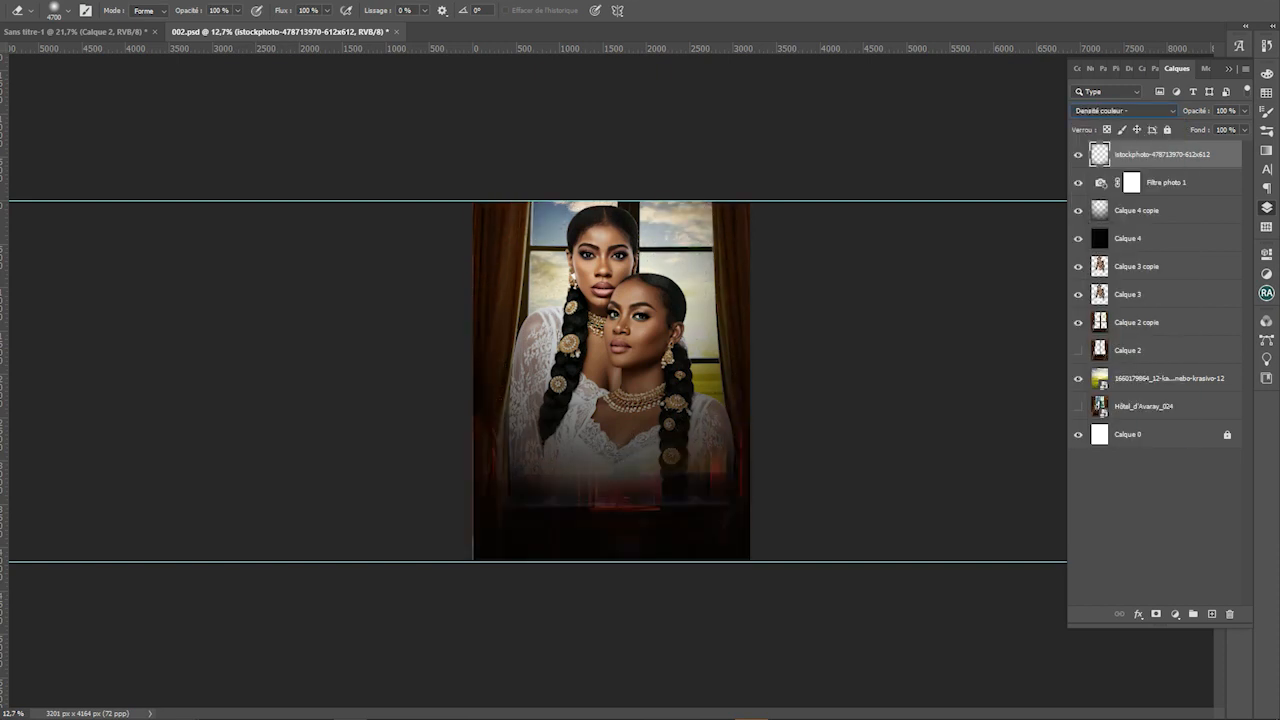
key("Down")
key("Down")
key("Down")
key("Down")
key("Down")
key("Down")
key("Down")
left_click(1244, 129)
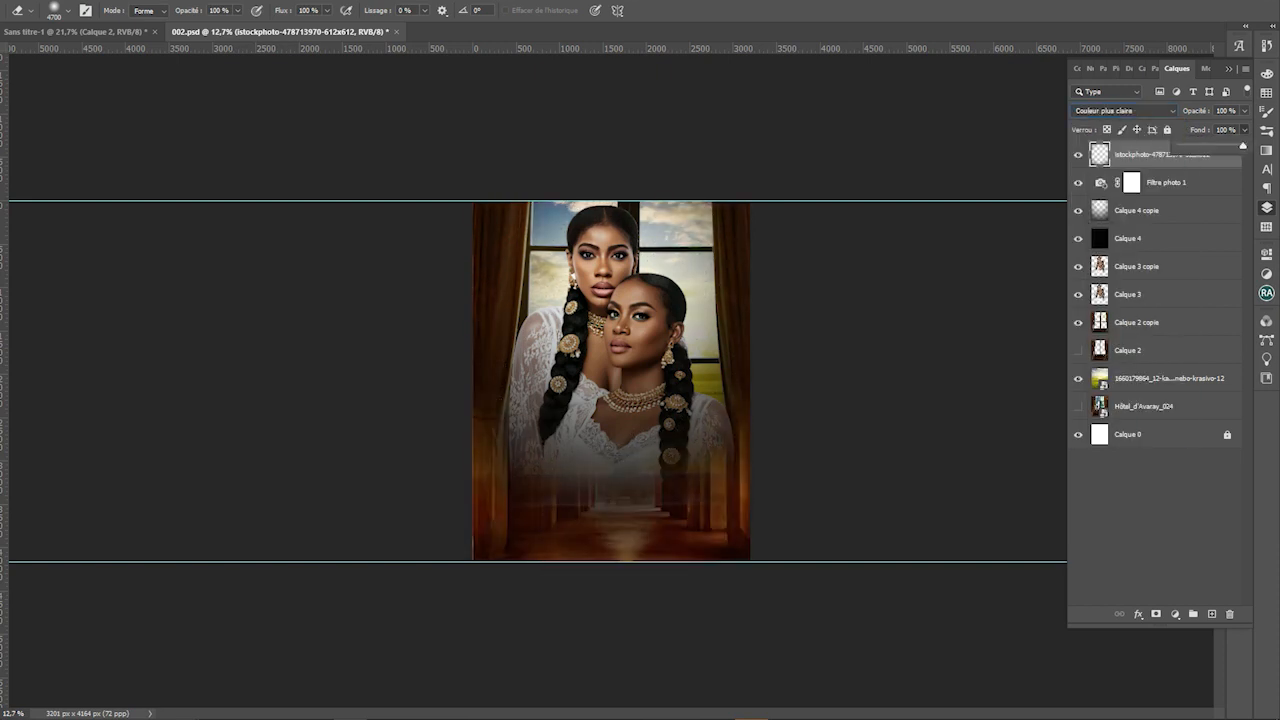
left_click_drag(1246, 146, 1216, 146)
key("ctrl+l")
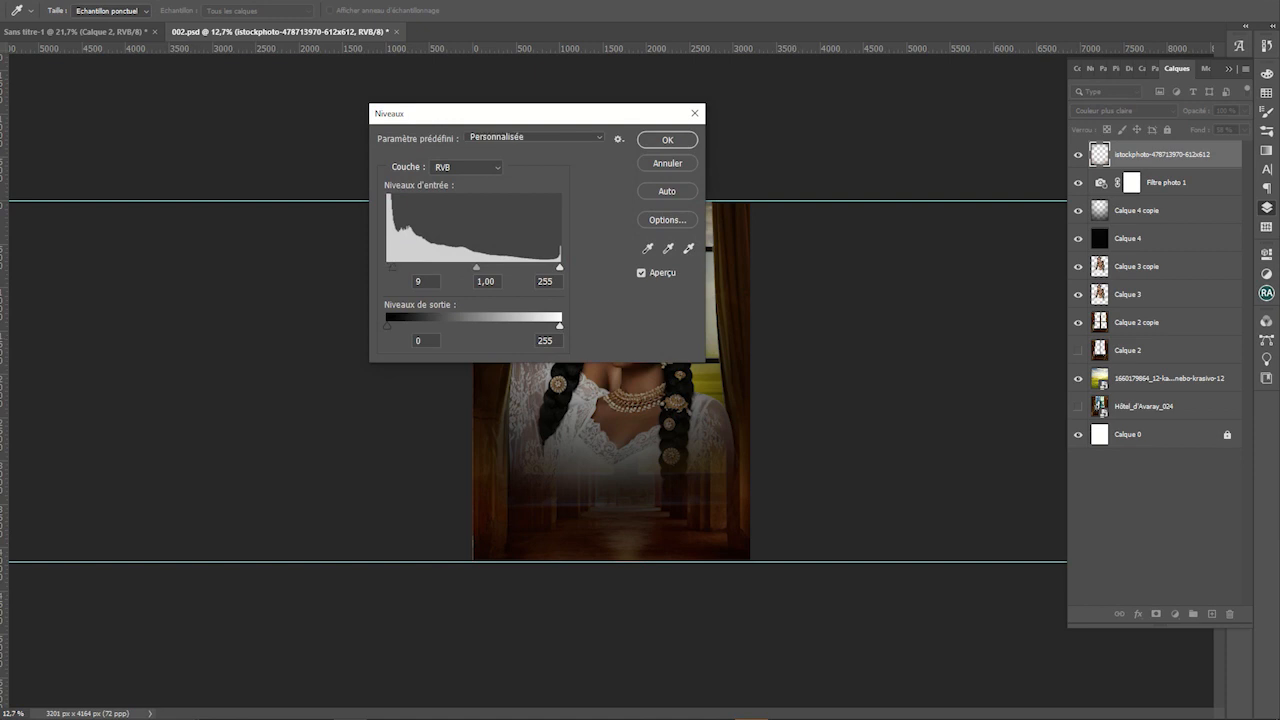
key("Return")
Add a Vibrance adjustment layer above Filtre photo 1
key("v")
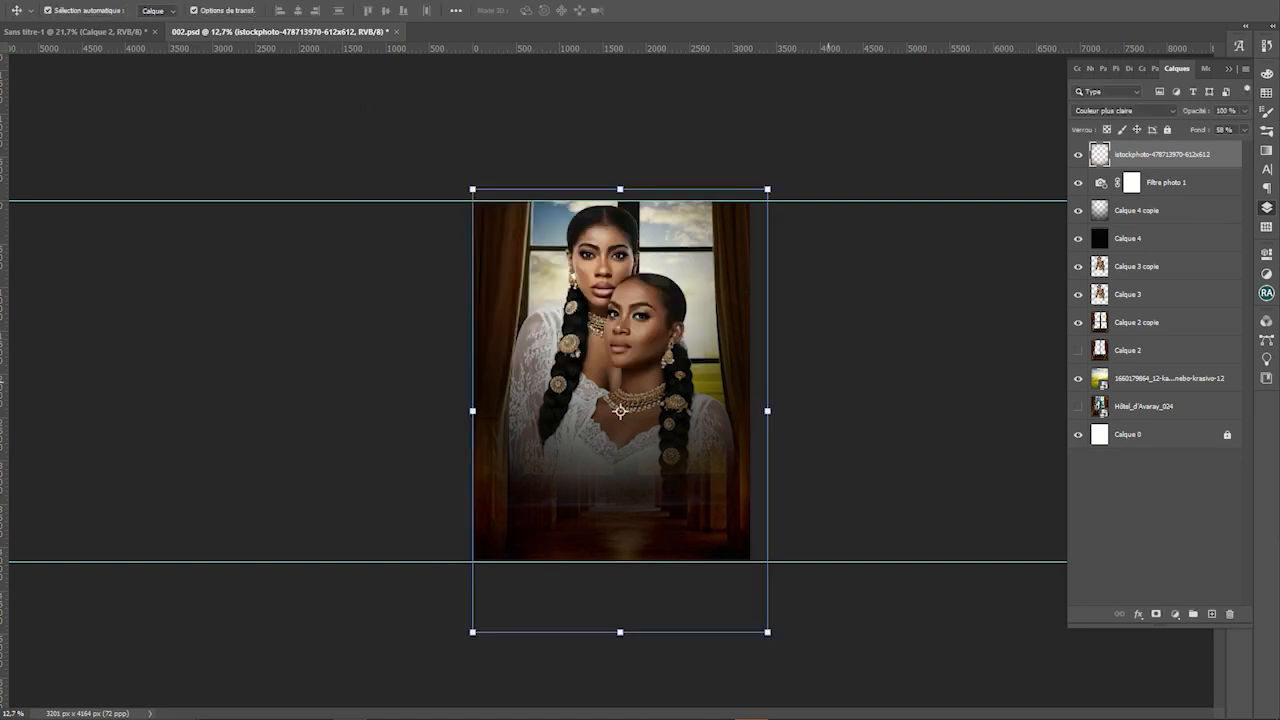
scroll(611, 381, "up", 3)
left_click(1160, 238)
left_click(1165, 182)
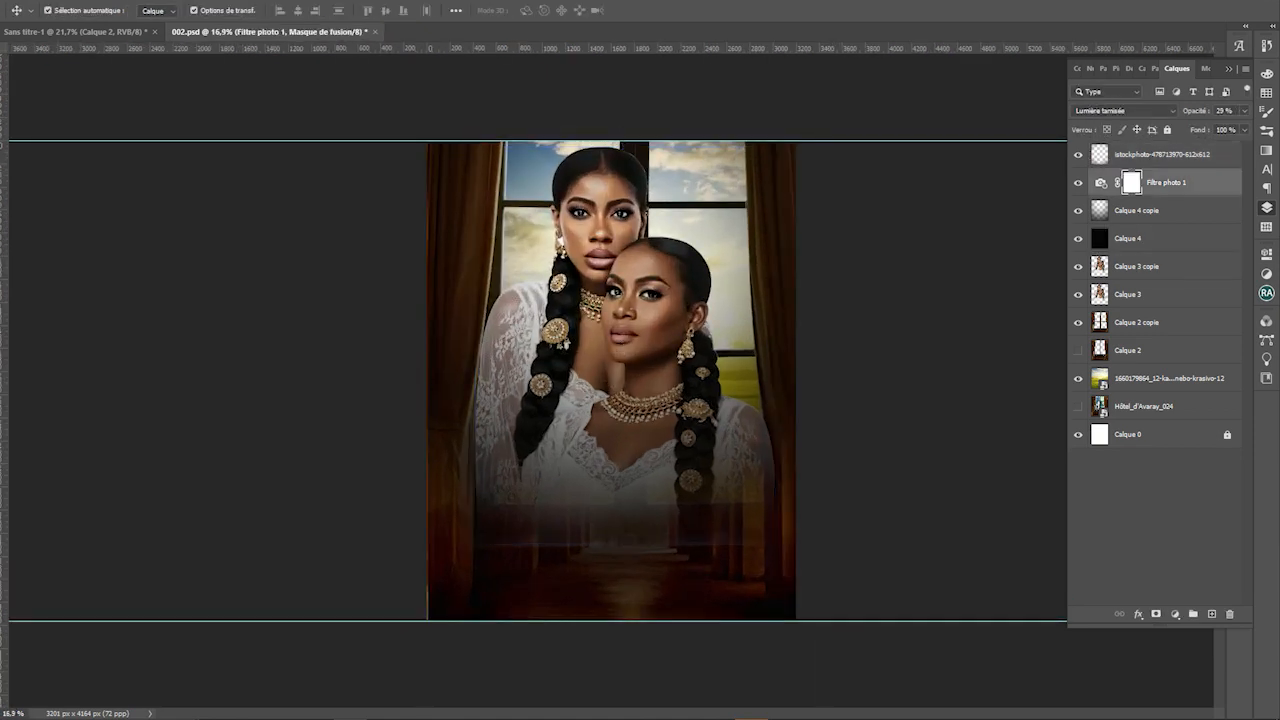
left_click(1175, 614)
left_click(1156, 474)
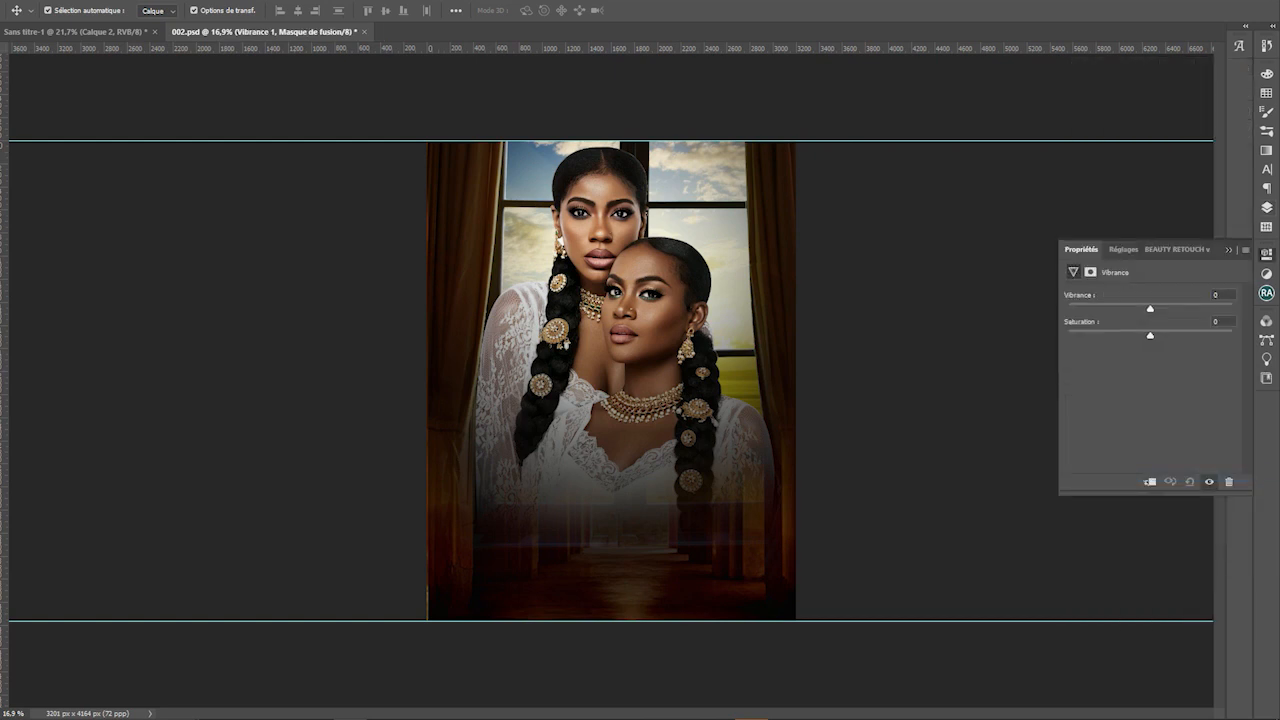
left_click(836, 413)
left_click(707, 174)
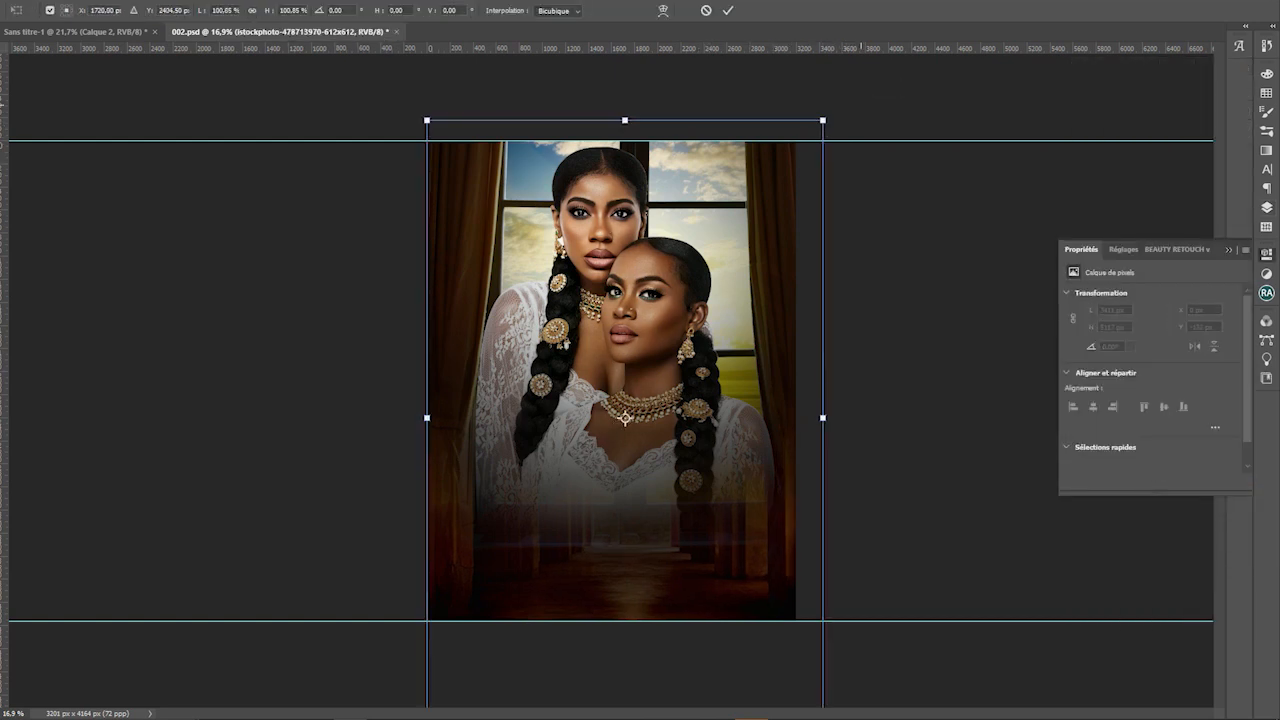
Enlarge the sky photo from its top-right corner and move it down-left
left_click(1266, 207)
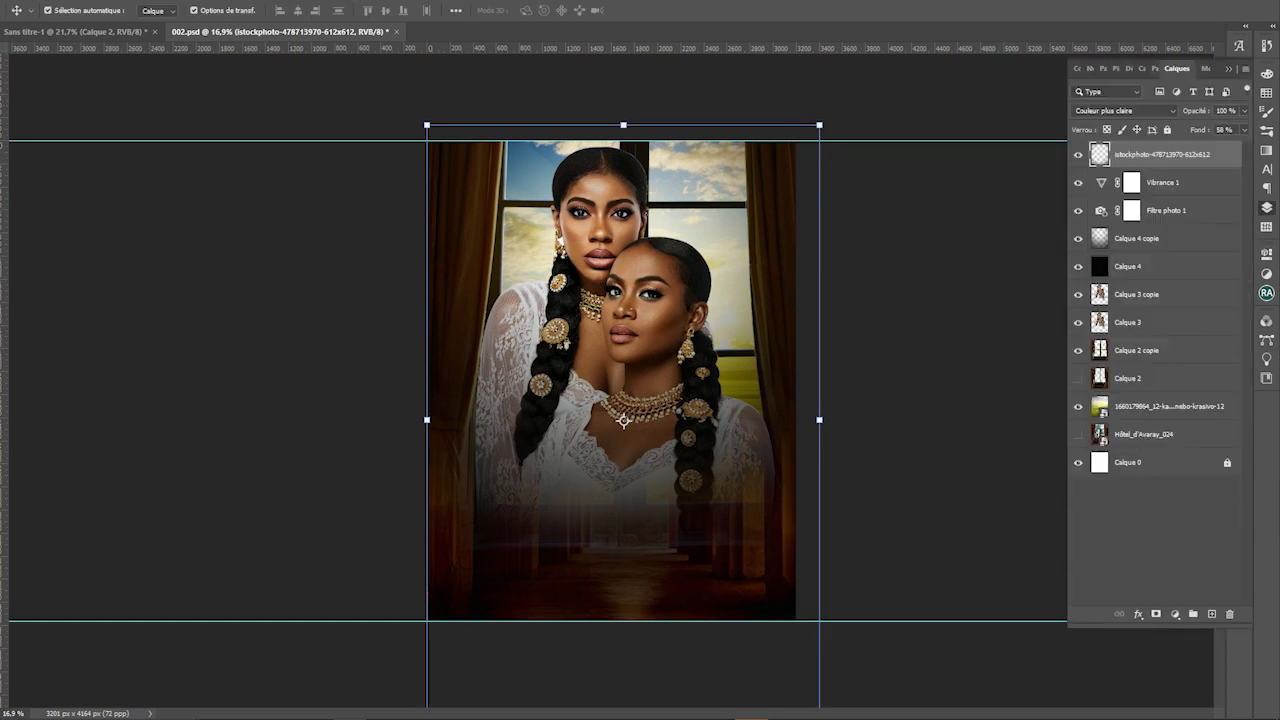
left_click(1168, 406)
left_click_drag(938, 113, 1036, 57)
left_click_drag(908, 130, 831, 165)
key("Return")
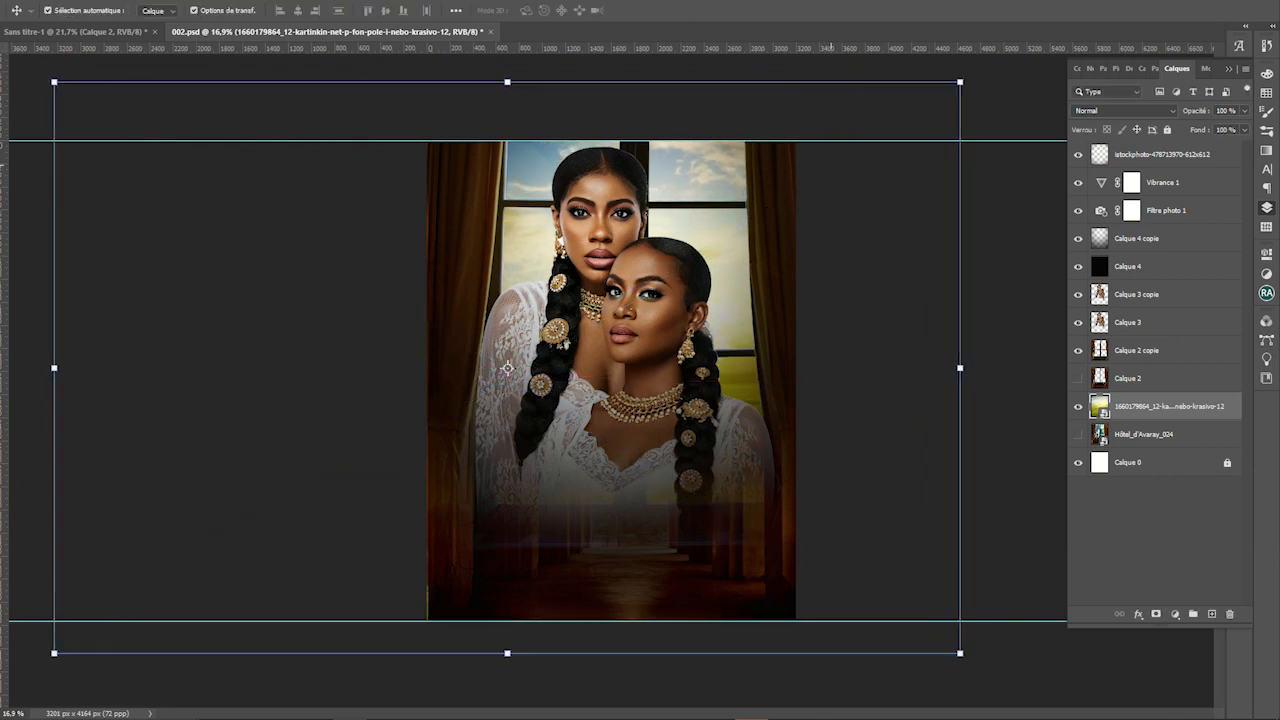
key("super")
type("fla")
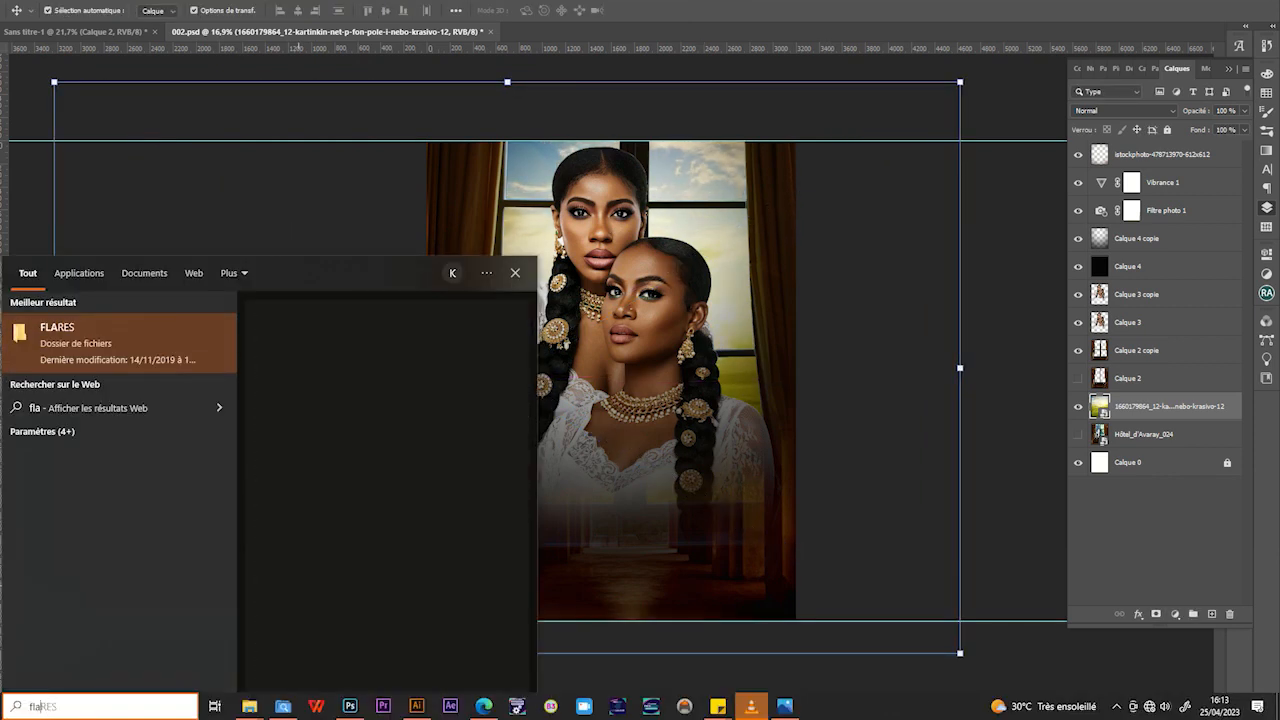
left_click(42, 453)
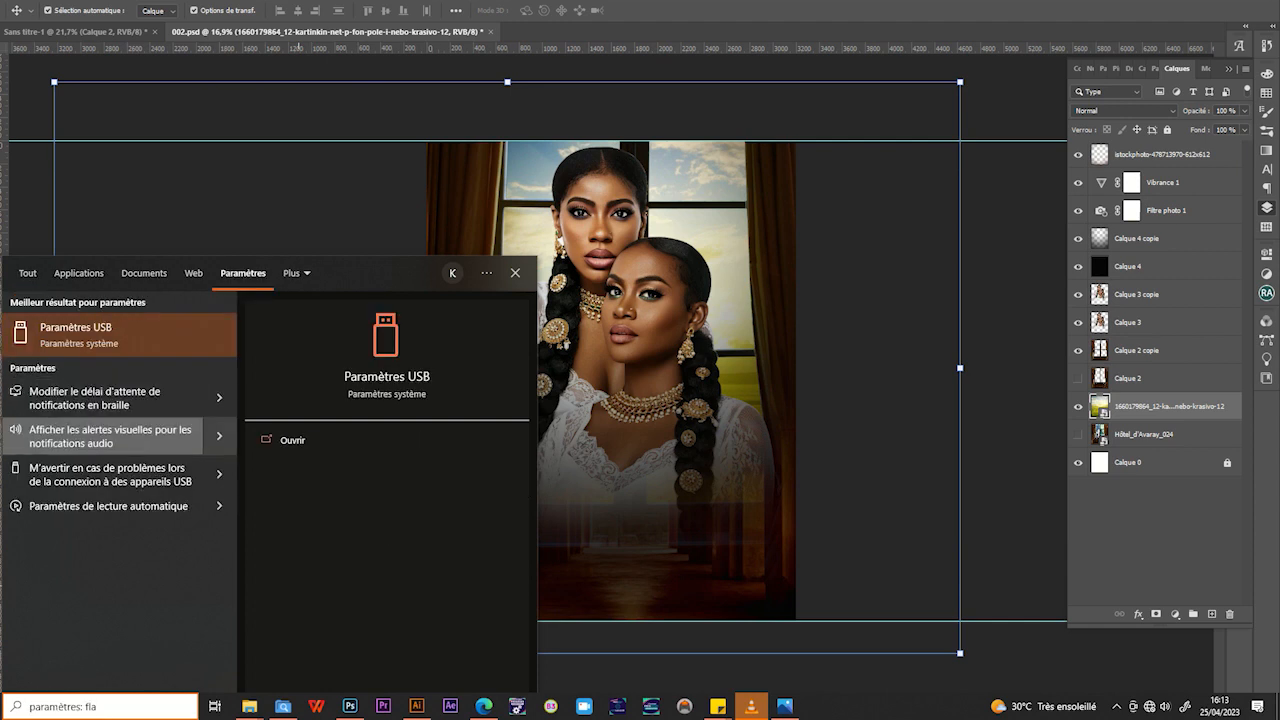
key("super")
type("flare")
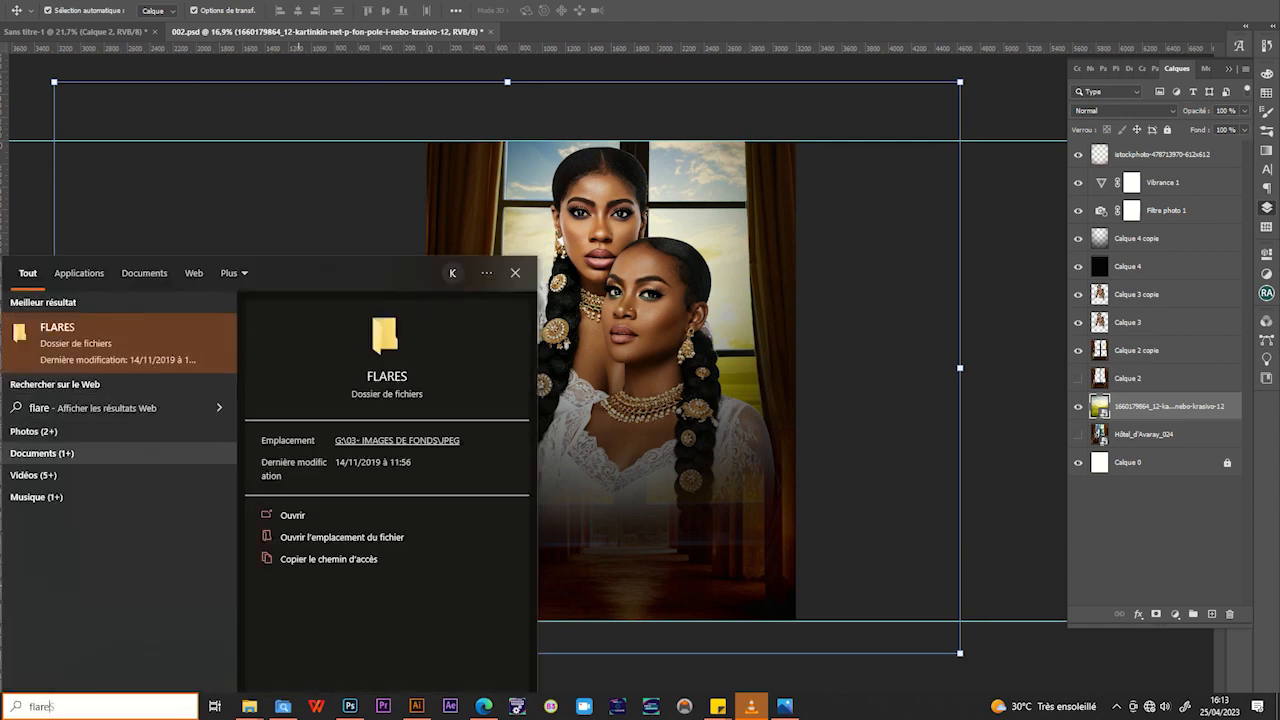
left_click(35, 431)
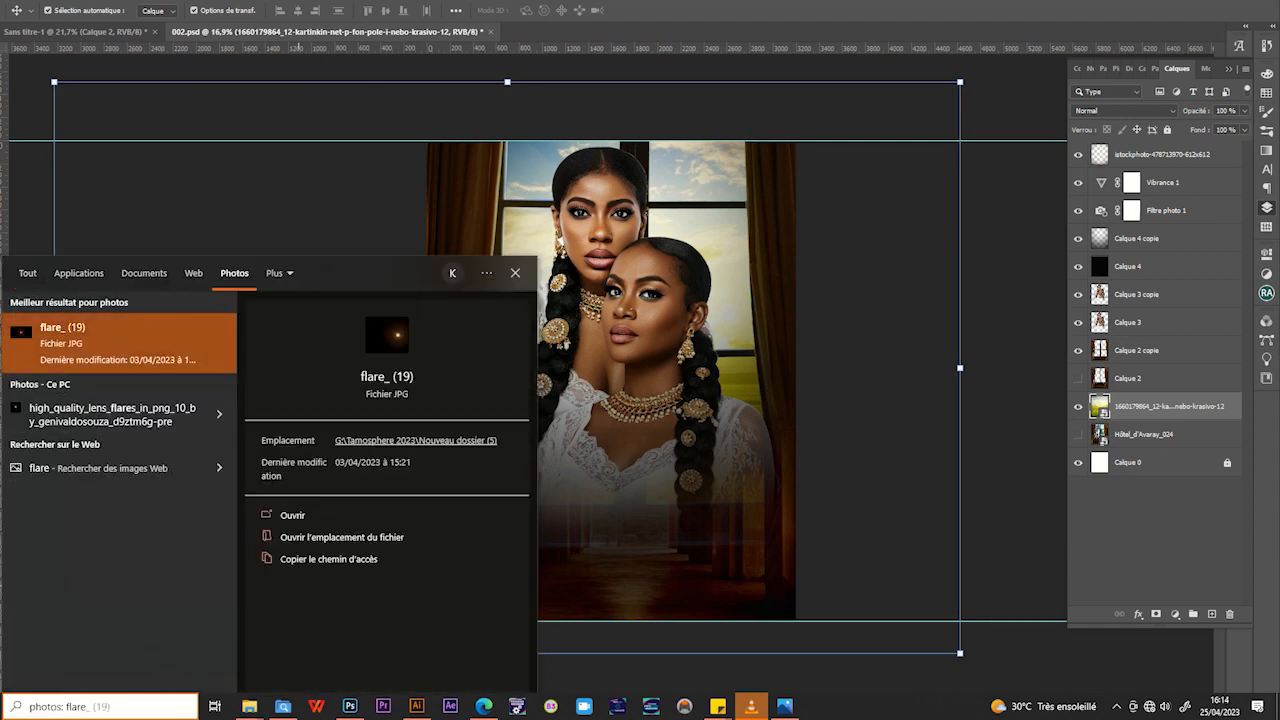
left_click_drag(66, 706, 28, 706)
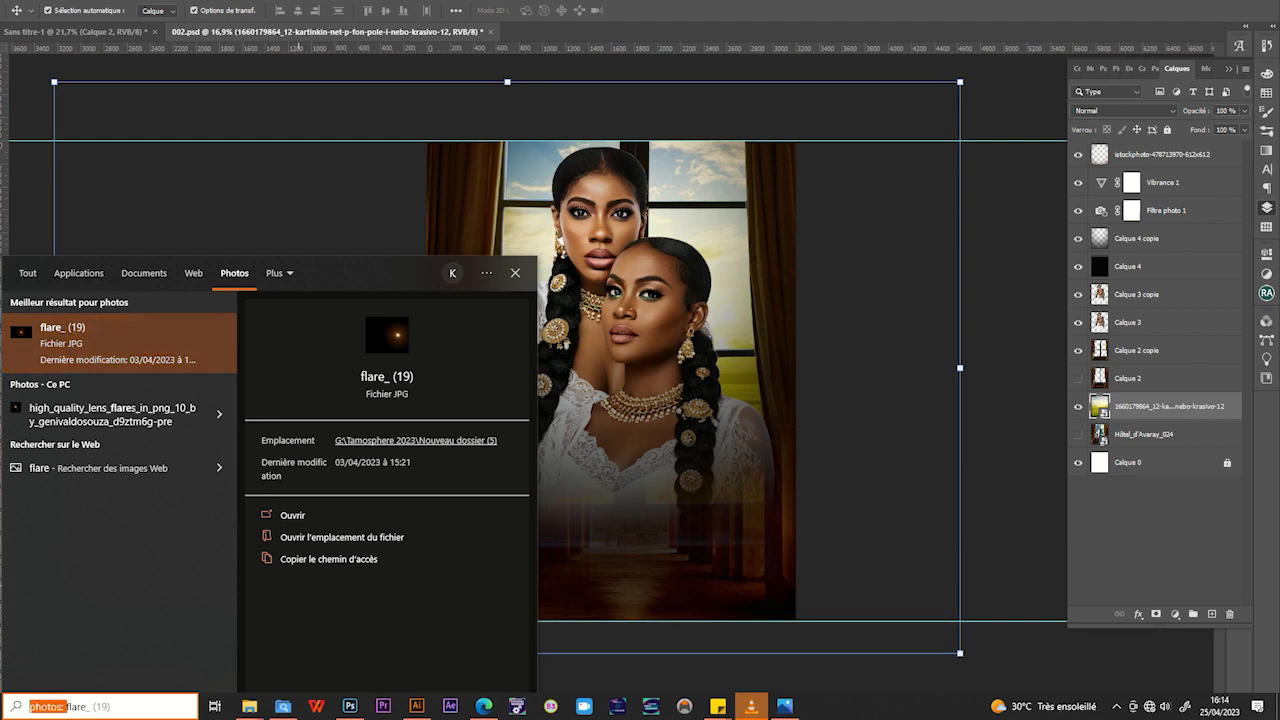
key("BackSpace")
left_click(119, 342)
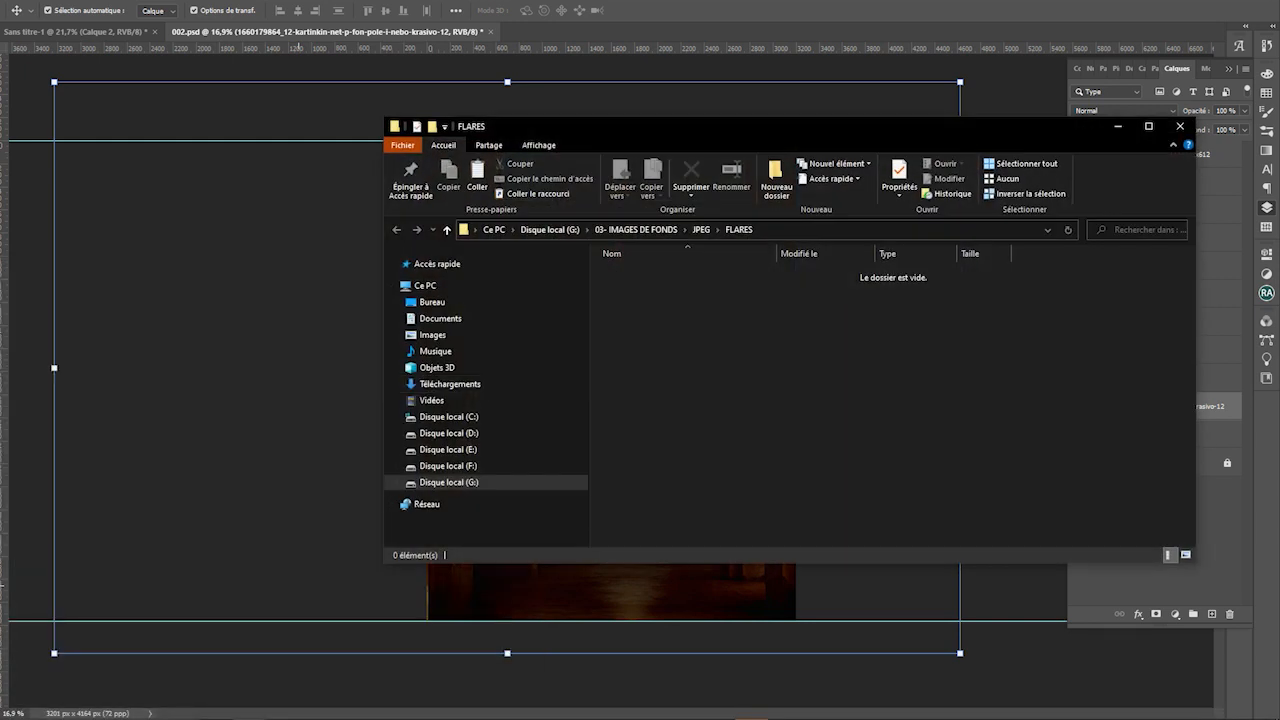
key("super")
key("alt+Tab")
key("super")
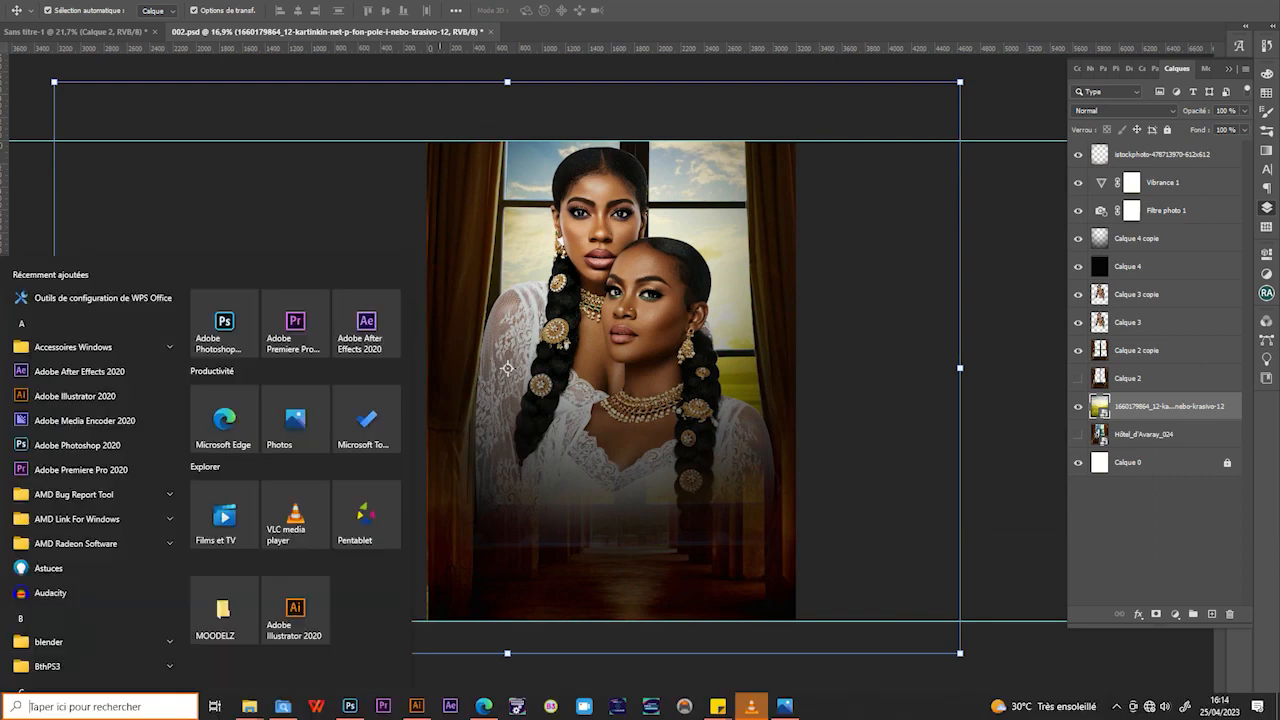
left_click(283, 706)
type("flare")
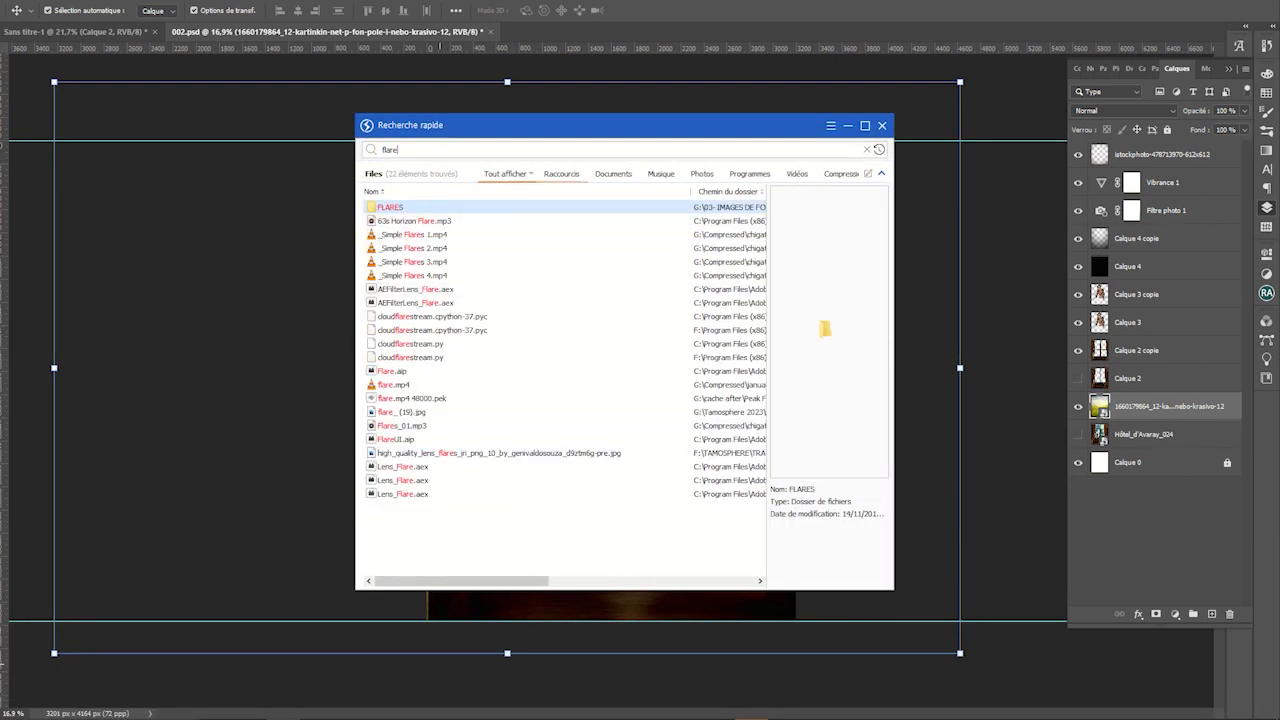
left_click(498, 453)
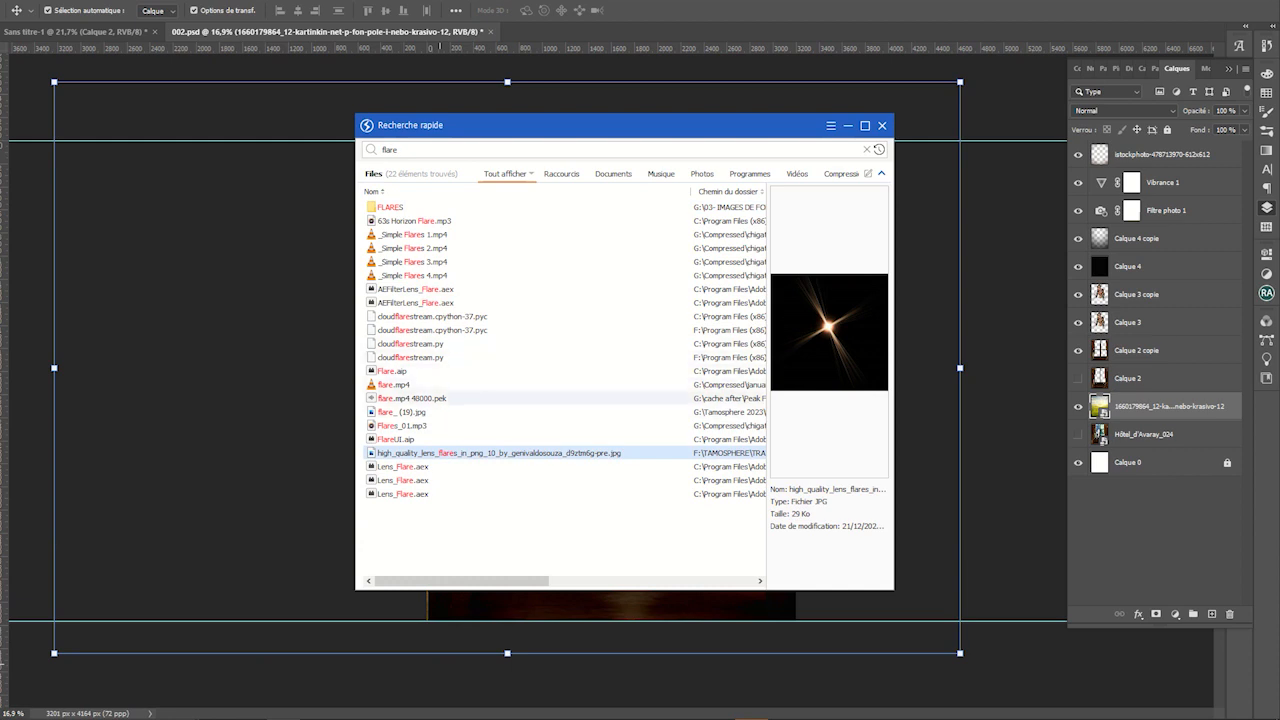
left_click(401, 412)
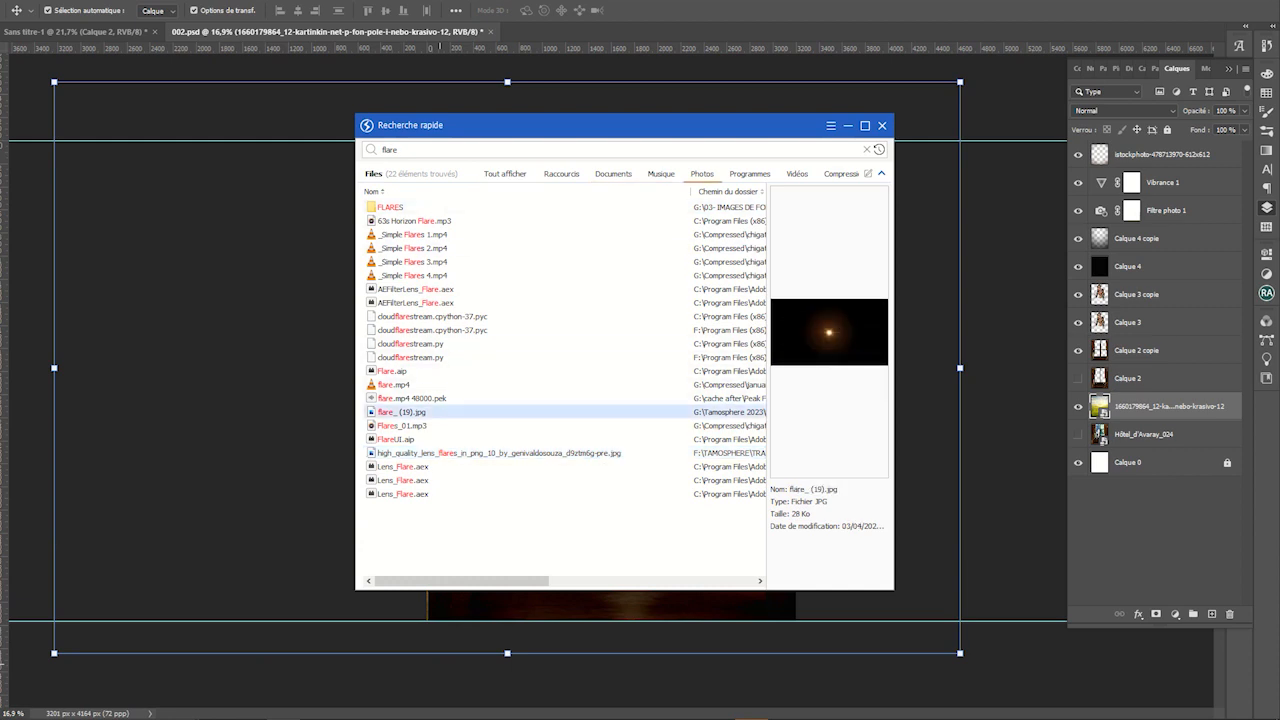
left_click(701, 174)
left_click(498, 220)
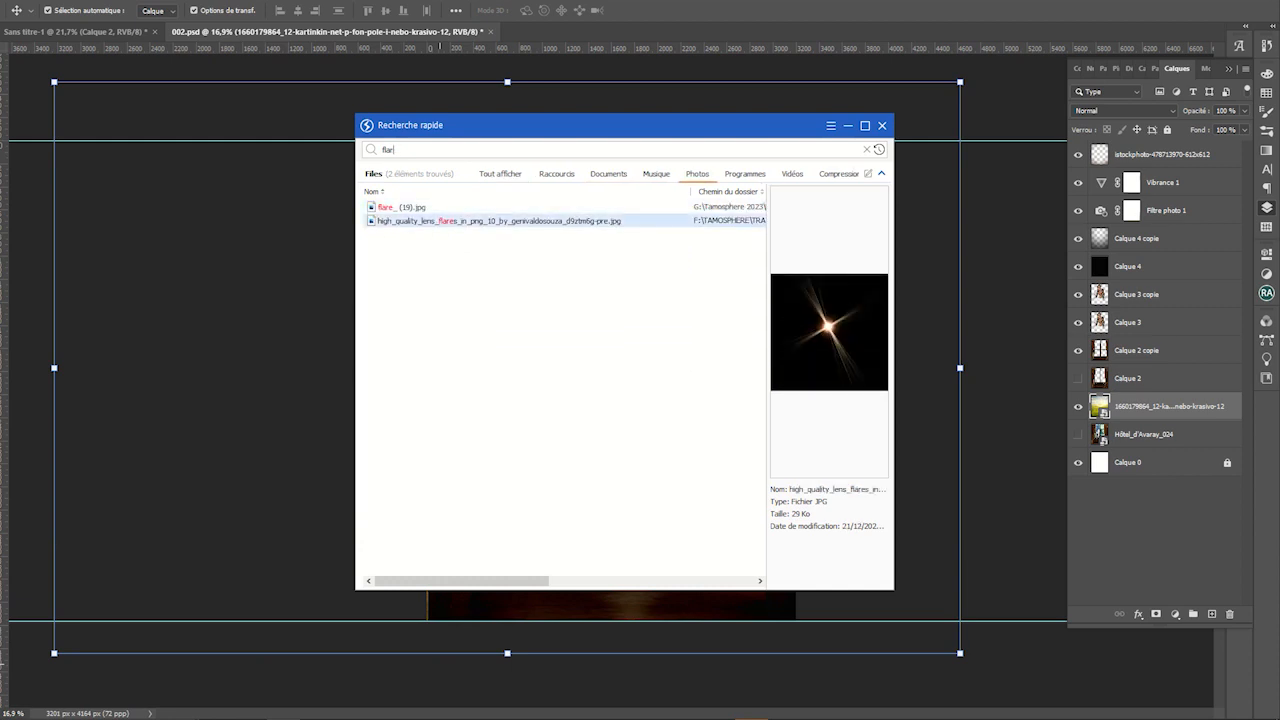
left_click(401, 207)
left_click(500, 174)
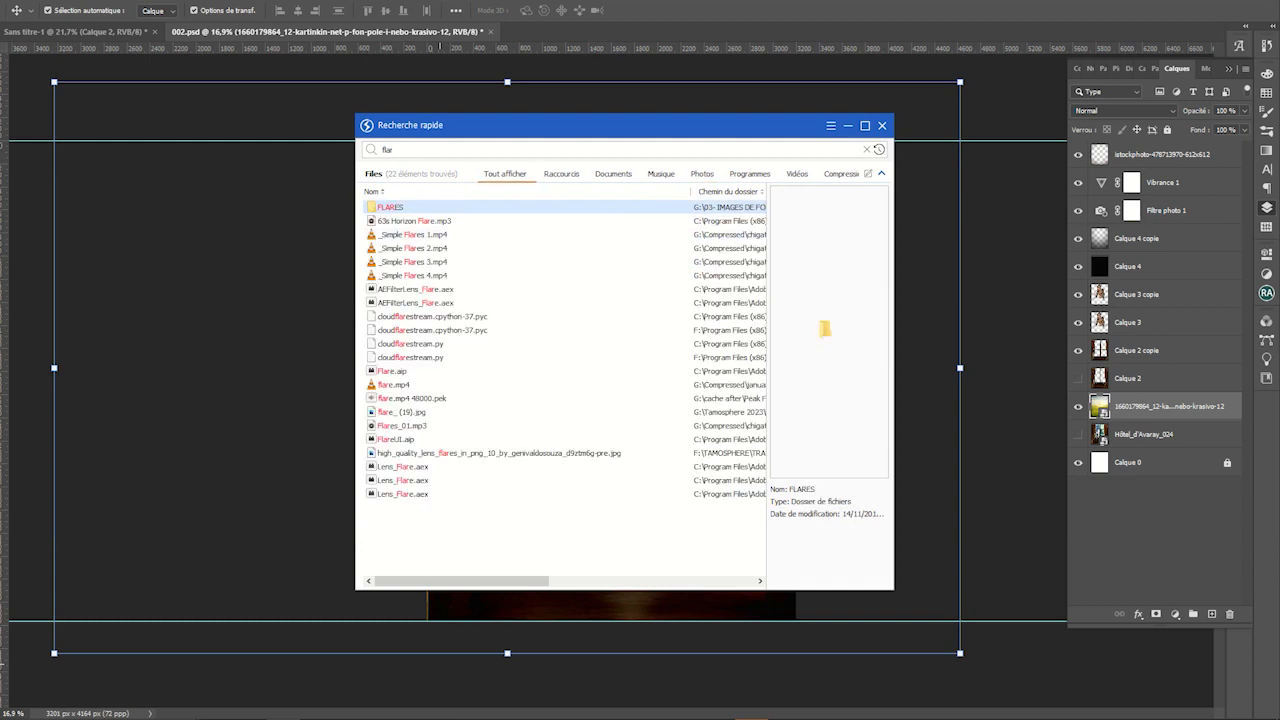
key("BackSpace")
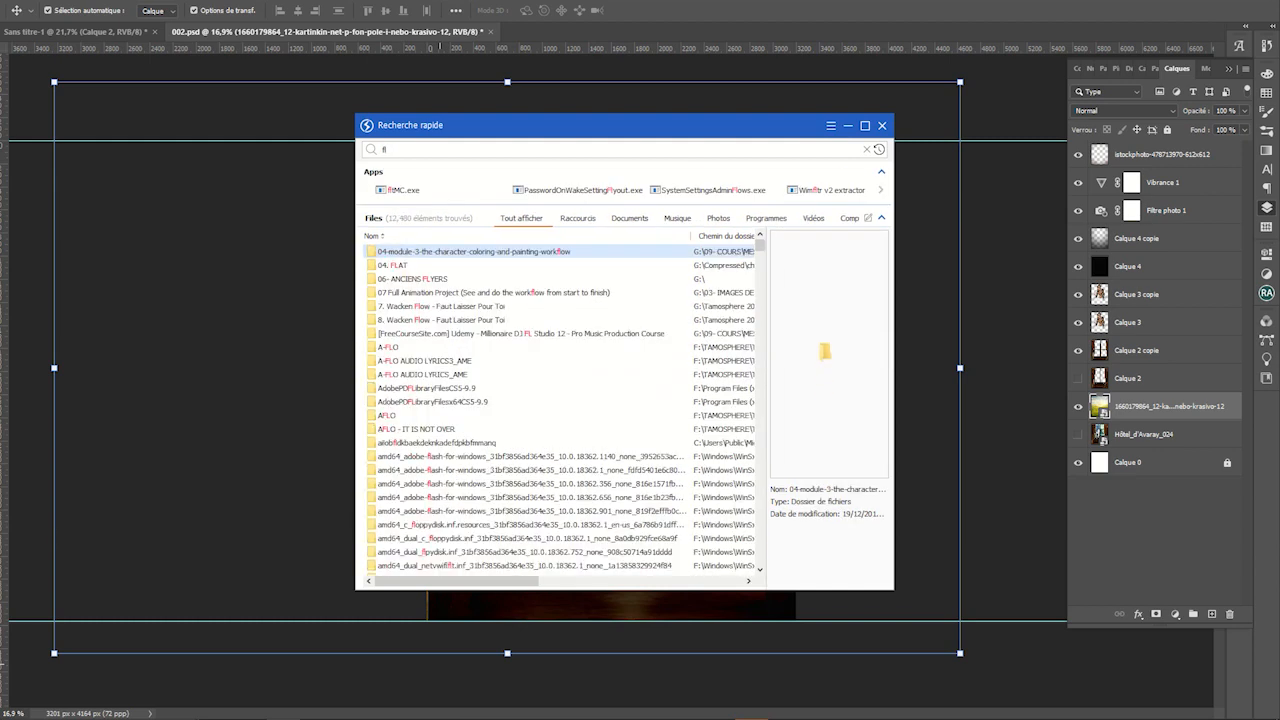
scroll(470, 360, "down", 3)
key("Escape")
scroll(611, 383, "down", 3)
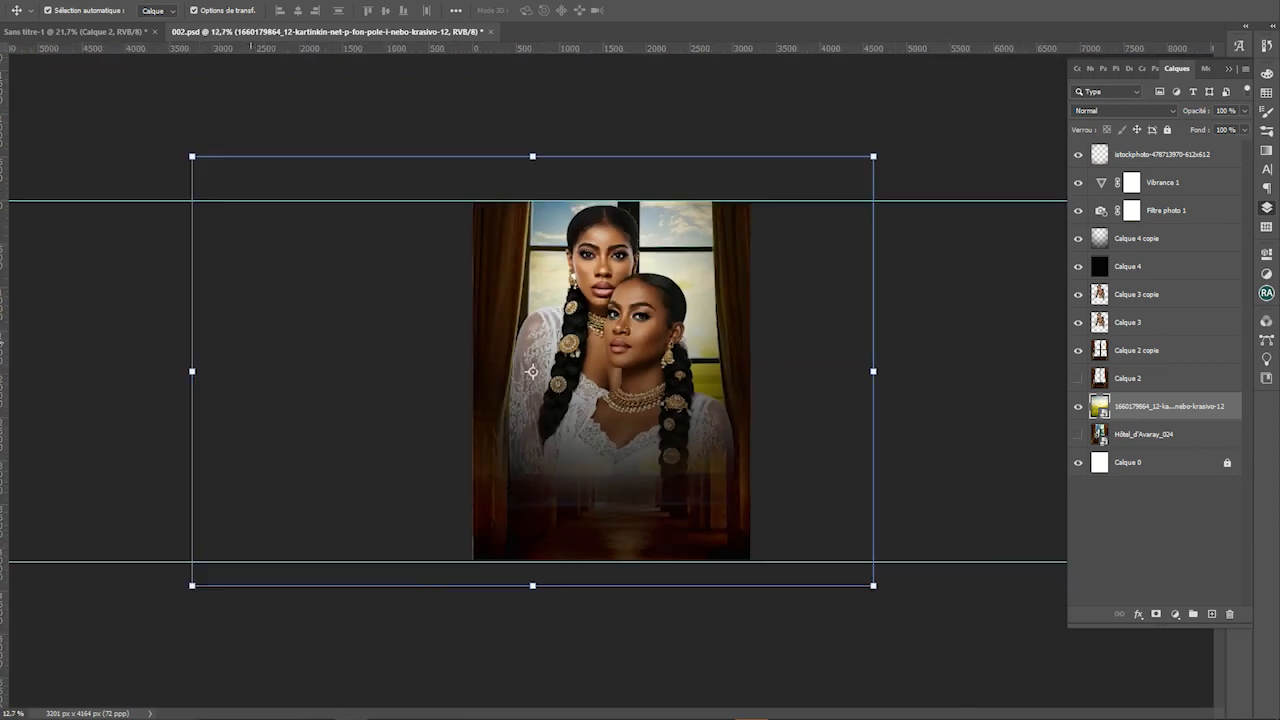
On a new layer, paint one soft white spot on the left woman's lace sleeve
left_click(800, 413)
left_click(700, 450)
scroll(750, 405, "up", 2)
scroll(612, 380, "up", 1)
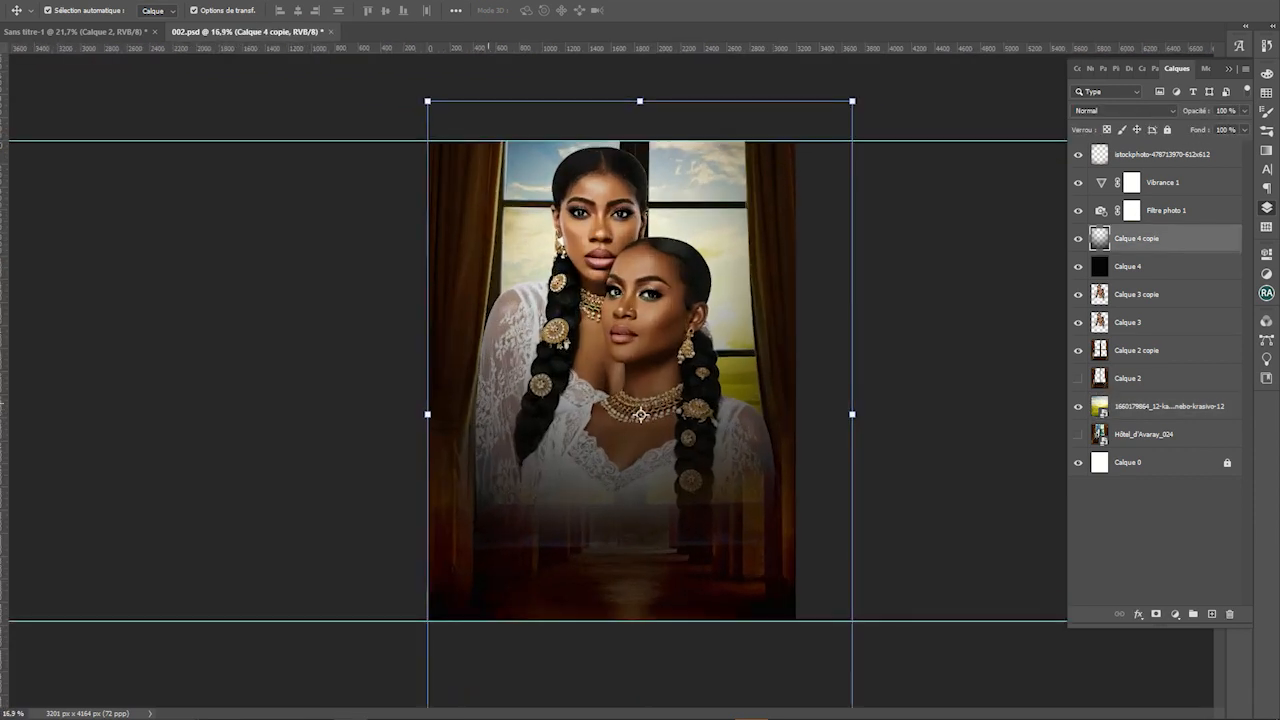
key("b")
key("ctrl+shift+alt+n")
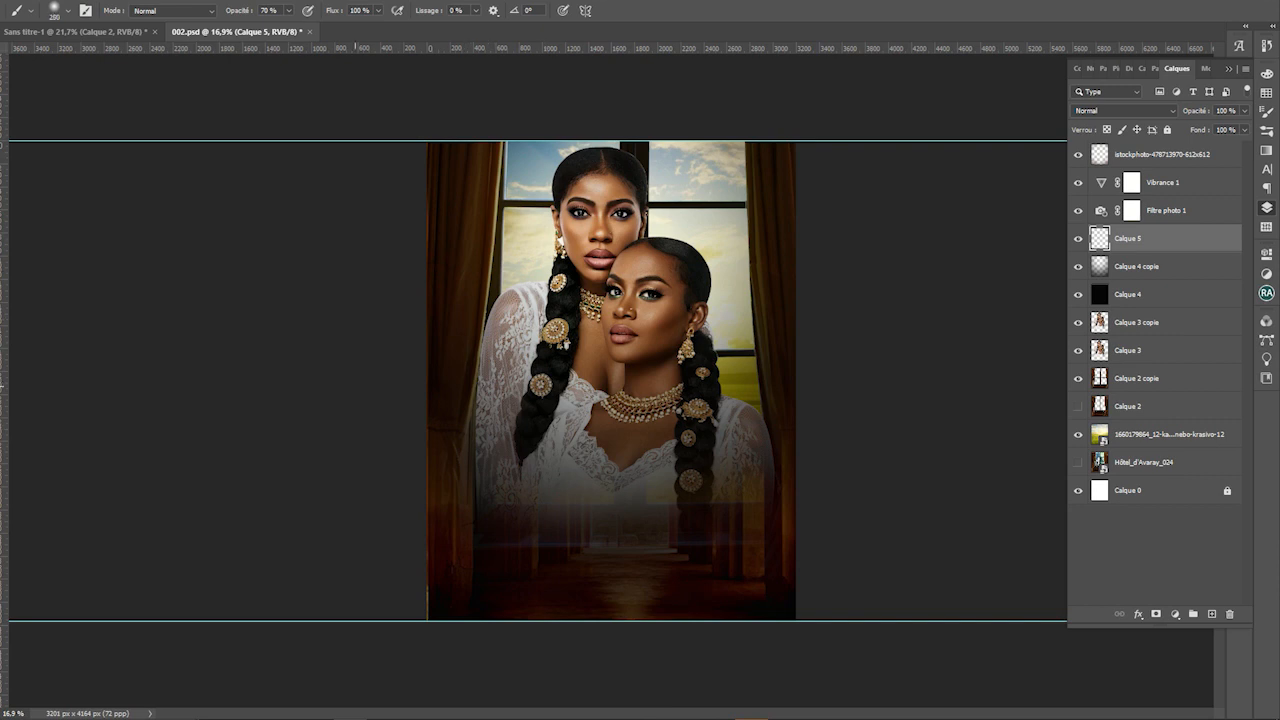
left_click(495, 437)
Add a Lueur externe to Calque 5 at 250 px size in Normal mode
key("v")
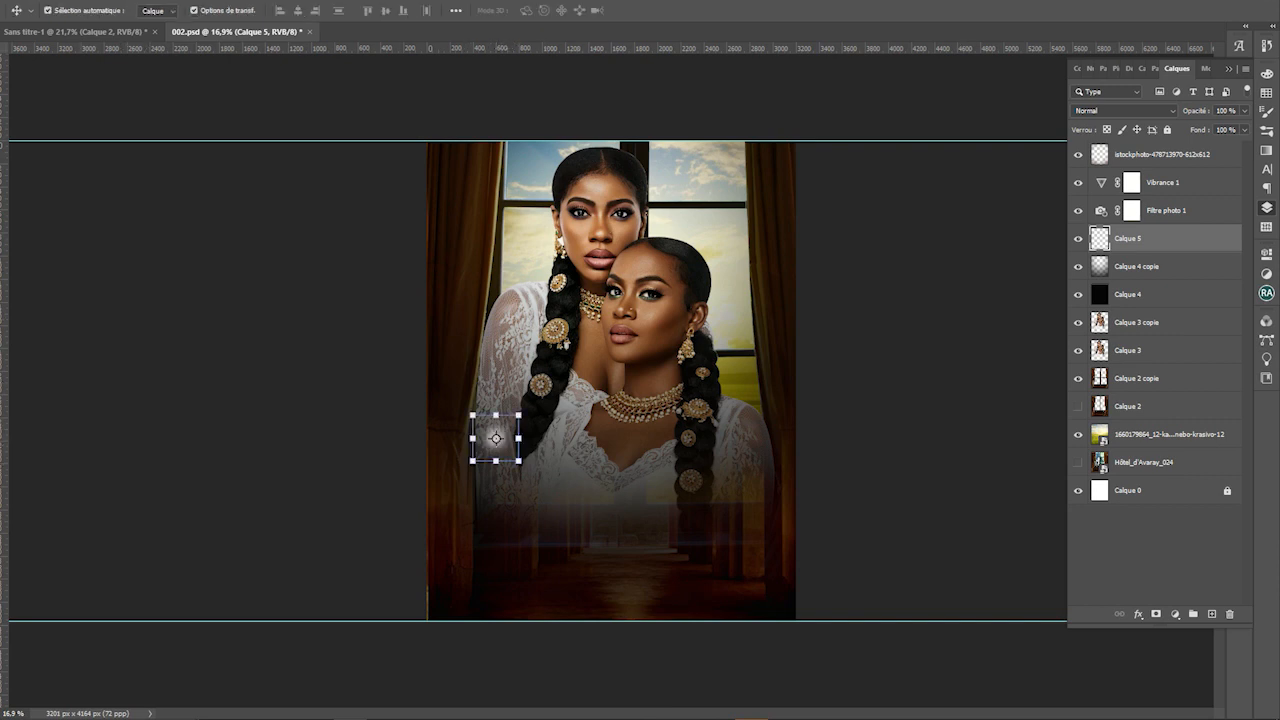
double_click(1180, 238)
left_click_drag(700, 356, 985, 219)
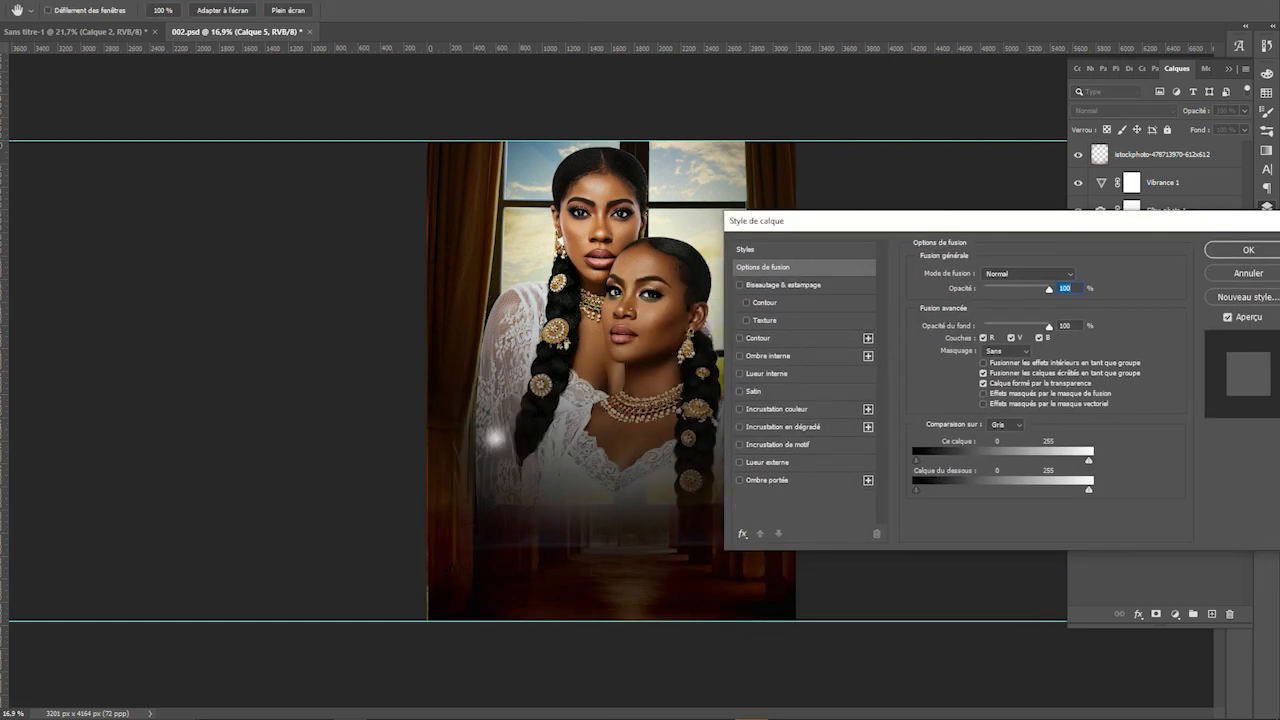
left_click(767, 462)
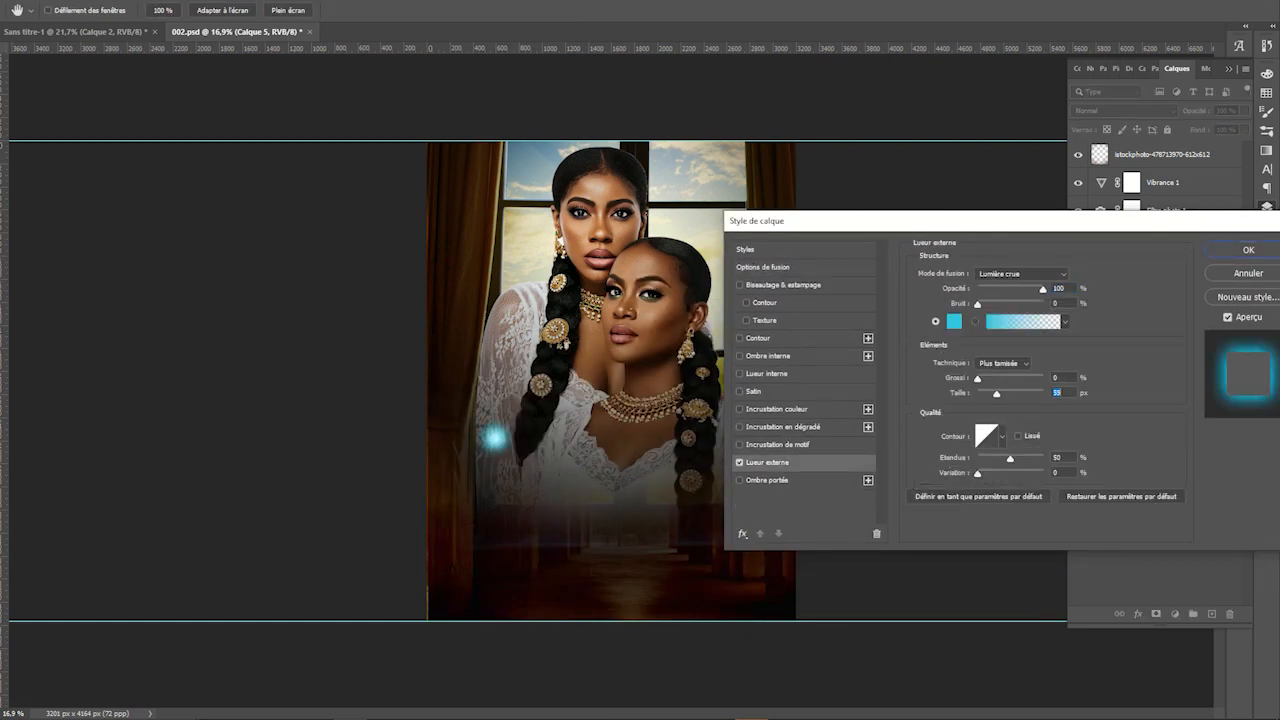
mouse_move(996, 393)
left_mouse_down()
mouse_move(1043, 393)
mouse_move(977, 378)
left_mouse_up()
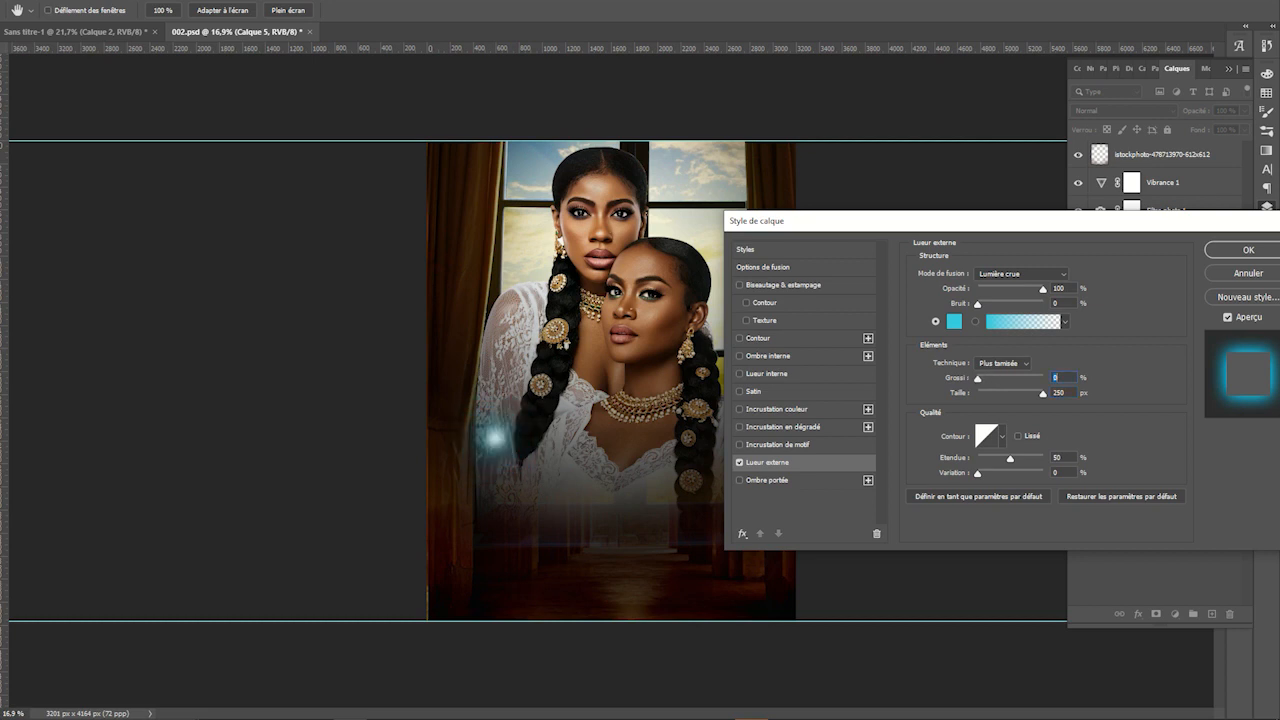
left_click(1021, 273)
key("Up")
key("Up")
key("Up")
key("Up")
key("Up")
key("Up")
key("Up")
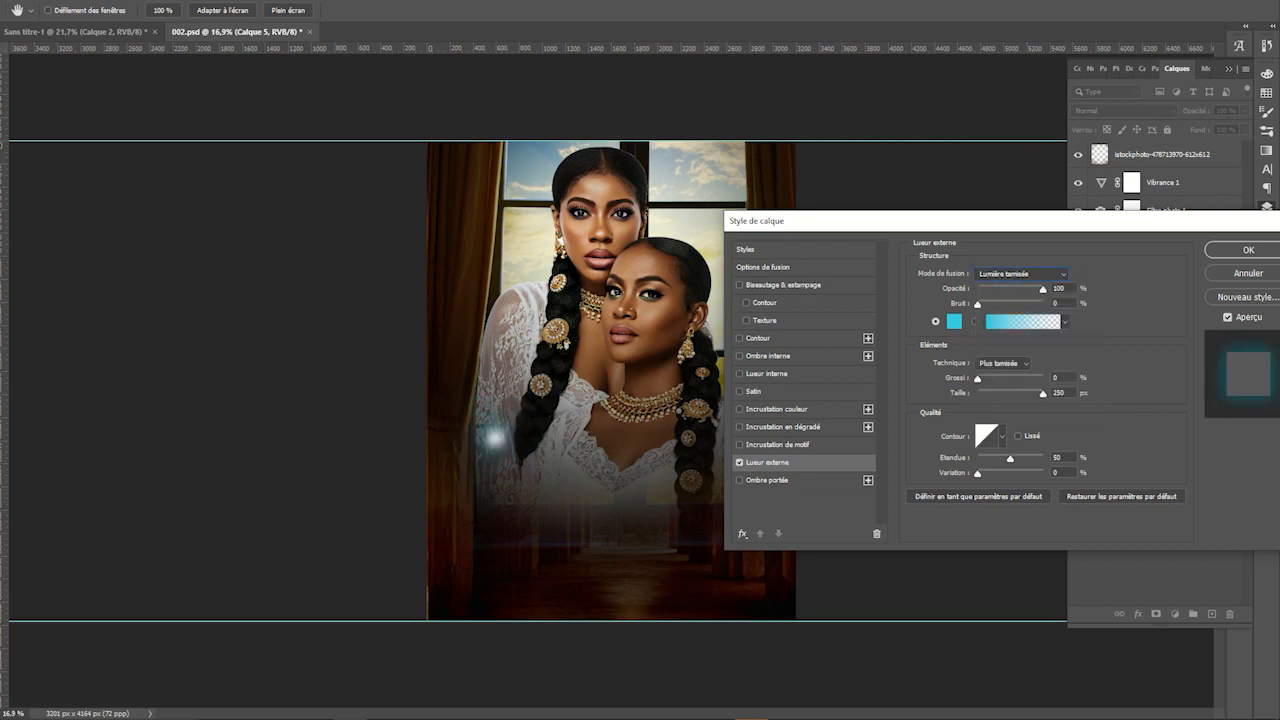
key("Up")
key("Up")
key("Up")
key("Up")
key("Up")
key("Up")
key("Up")
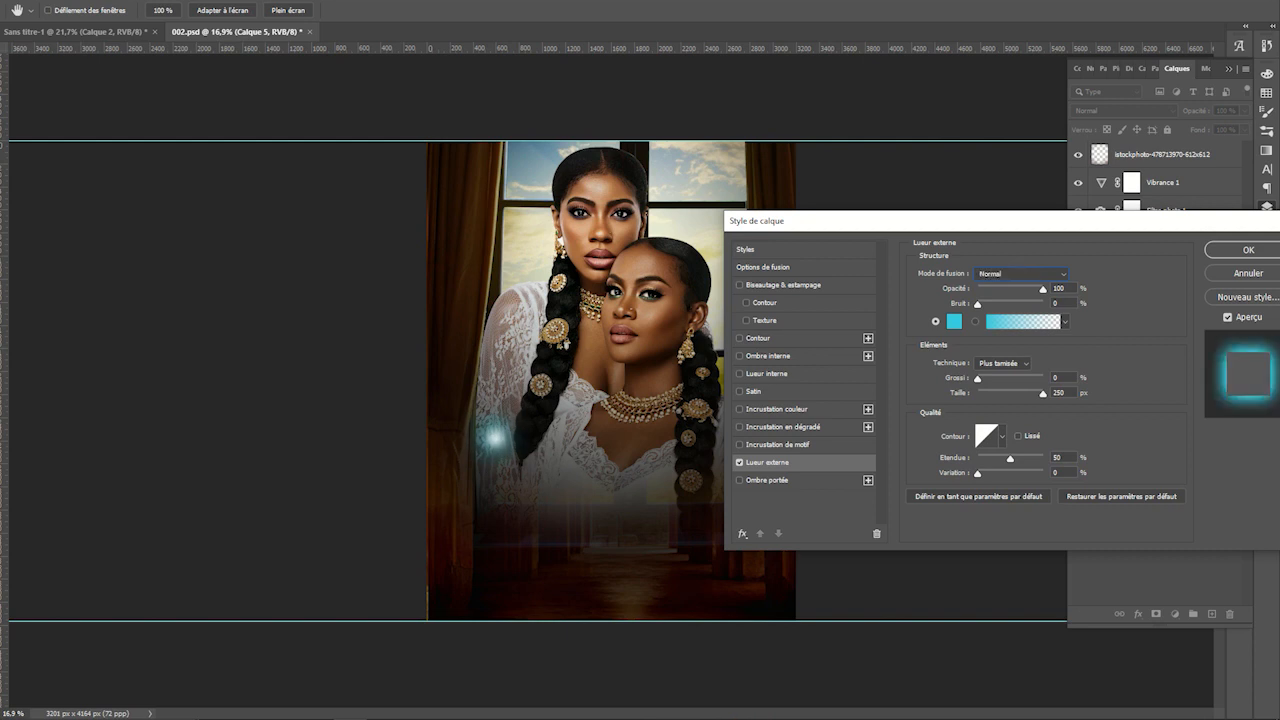
Set the glow technique to Plus tamisée and confirm the layer style
left_click(1003, 363)
left_click(1003, 363)
left_click(1003, 363)
left_click(1000, 386)
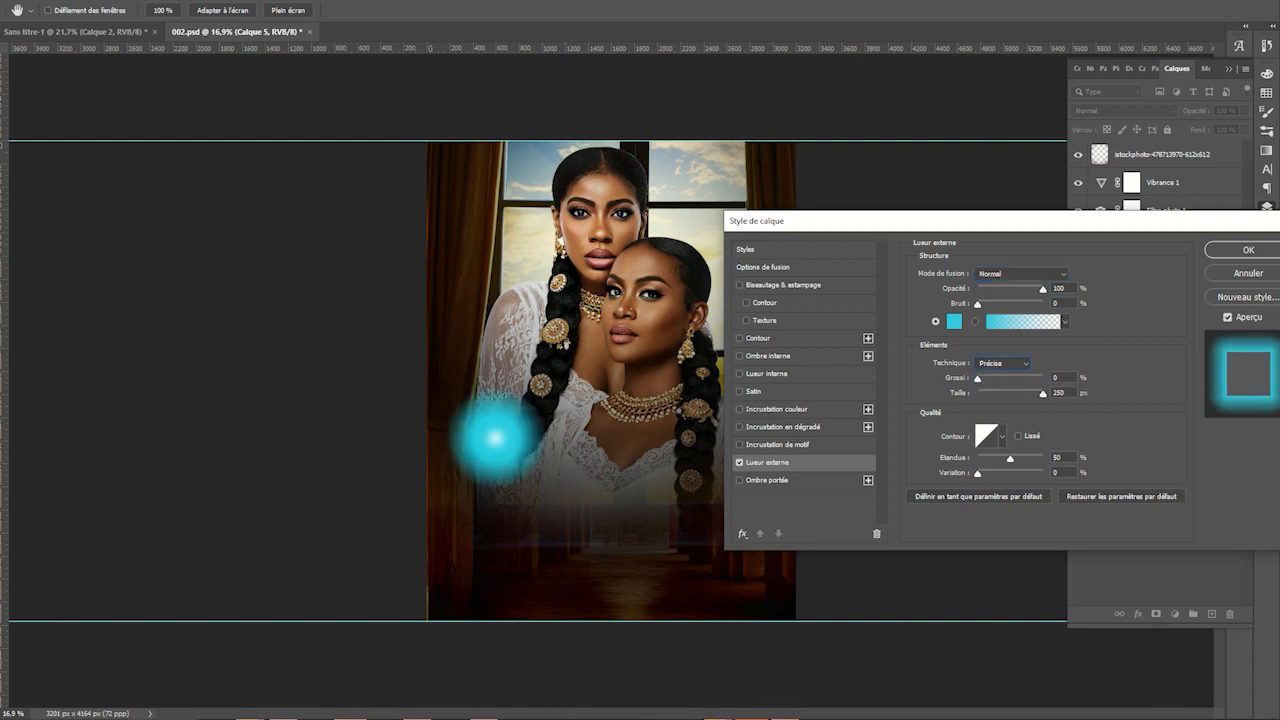
mouse_move(1042, 393)
left_mouse_down()
mouse_move(1013, 393)
mouse_move(1044, 393)
left_mouse_up()
left_click_drag(1043, 289, 993, 289)
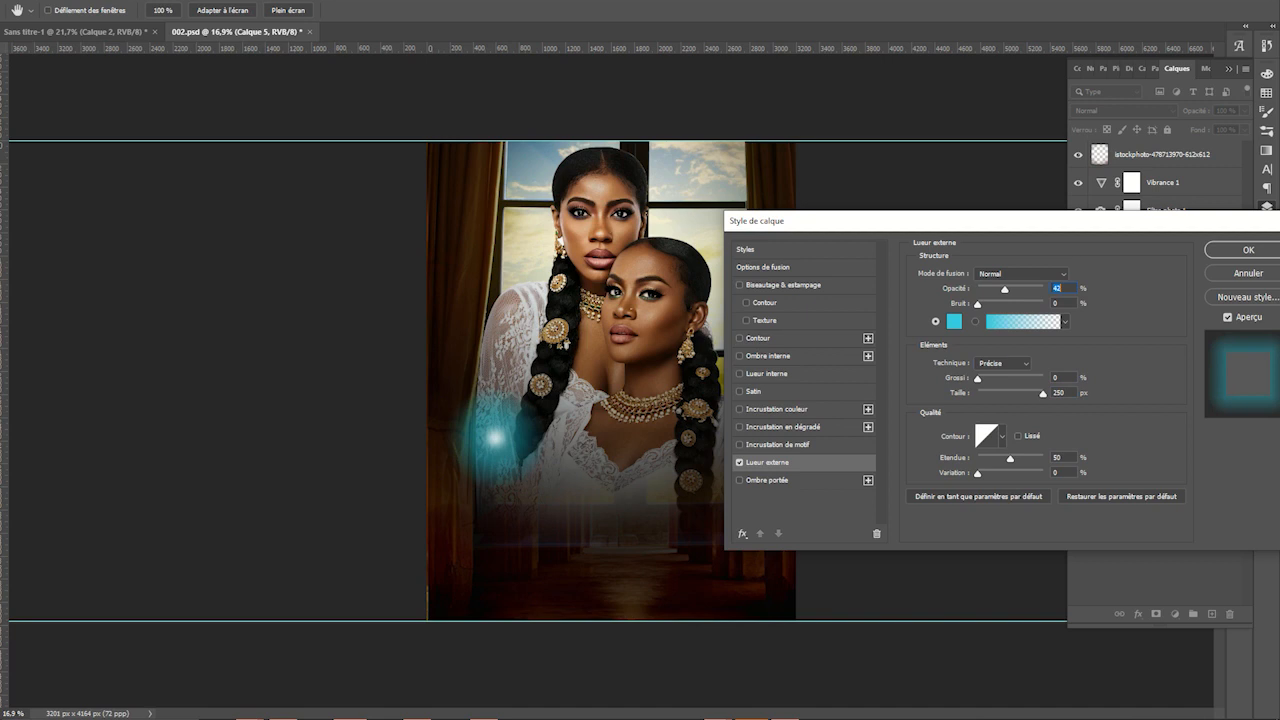
left_click(1003, 363)
left_click(1000, 366)
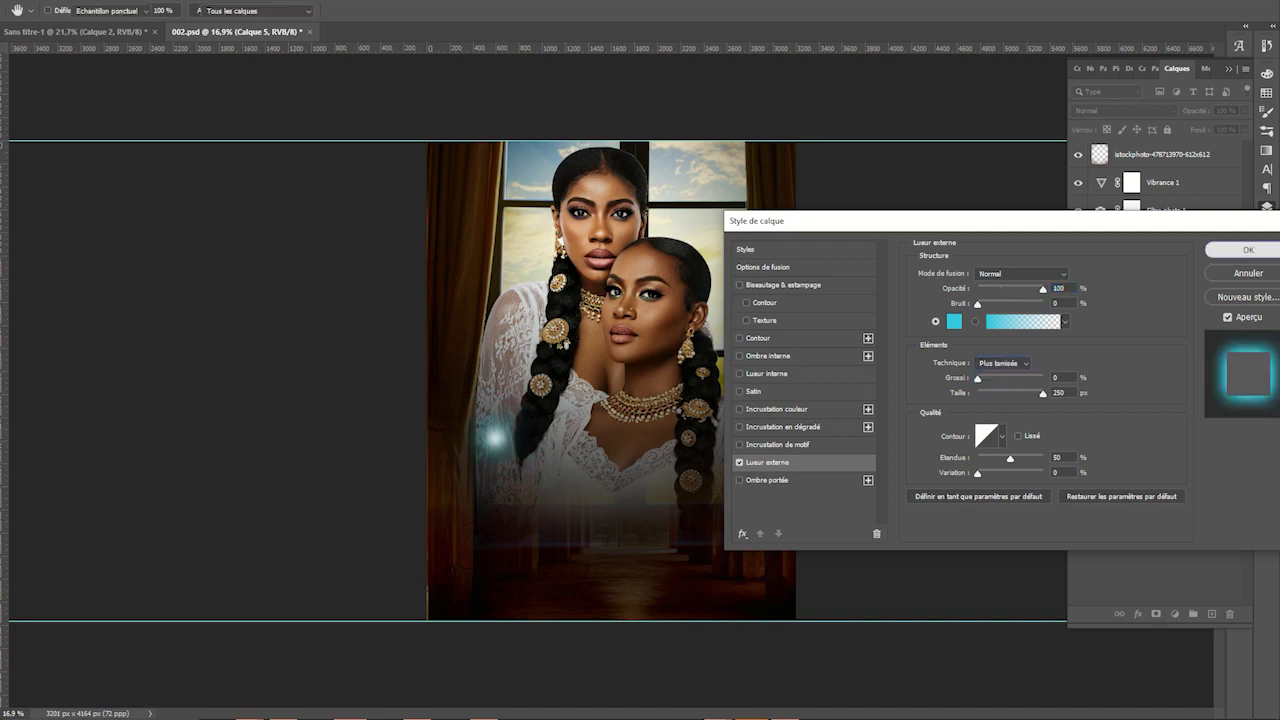
left_click(1248, 250)
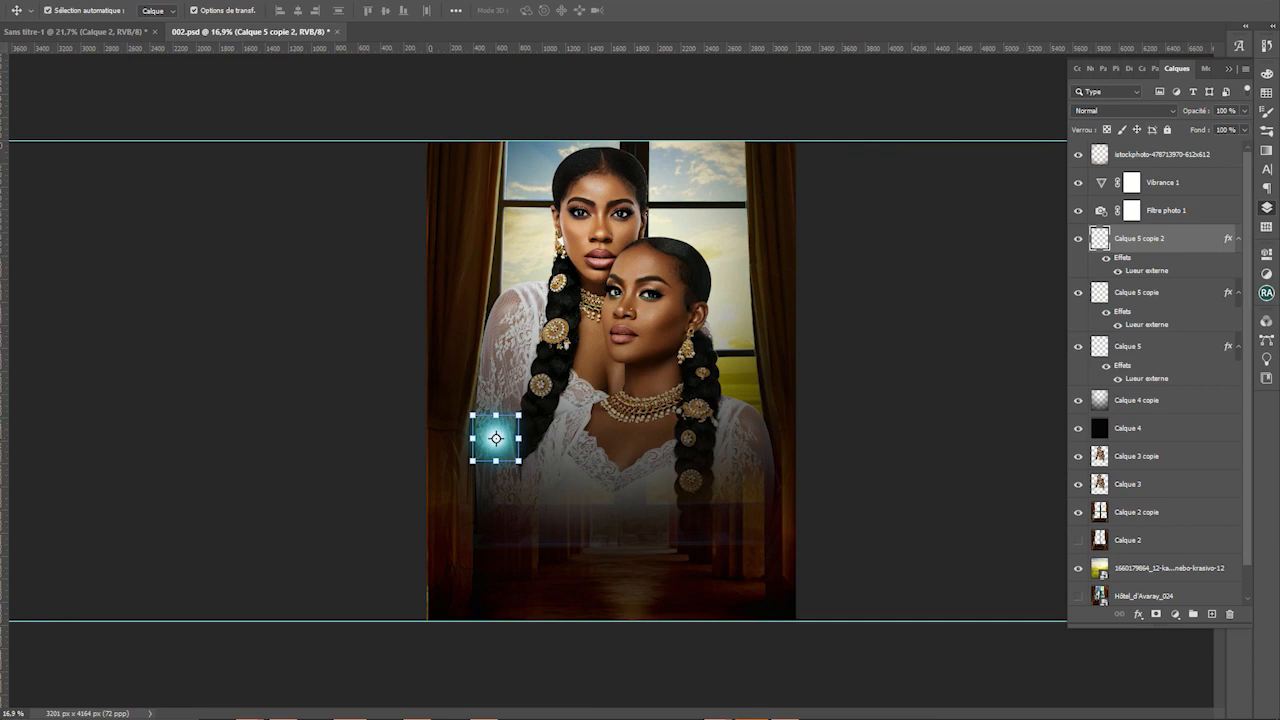
Merge the two glow layers and enlarge the glow onto the front woman's chest
key("ctrl+z")
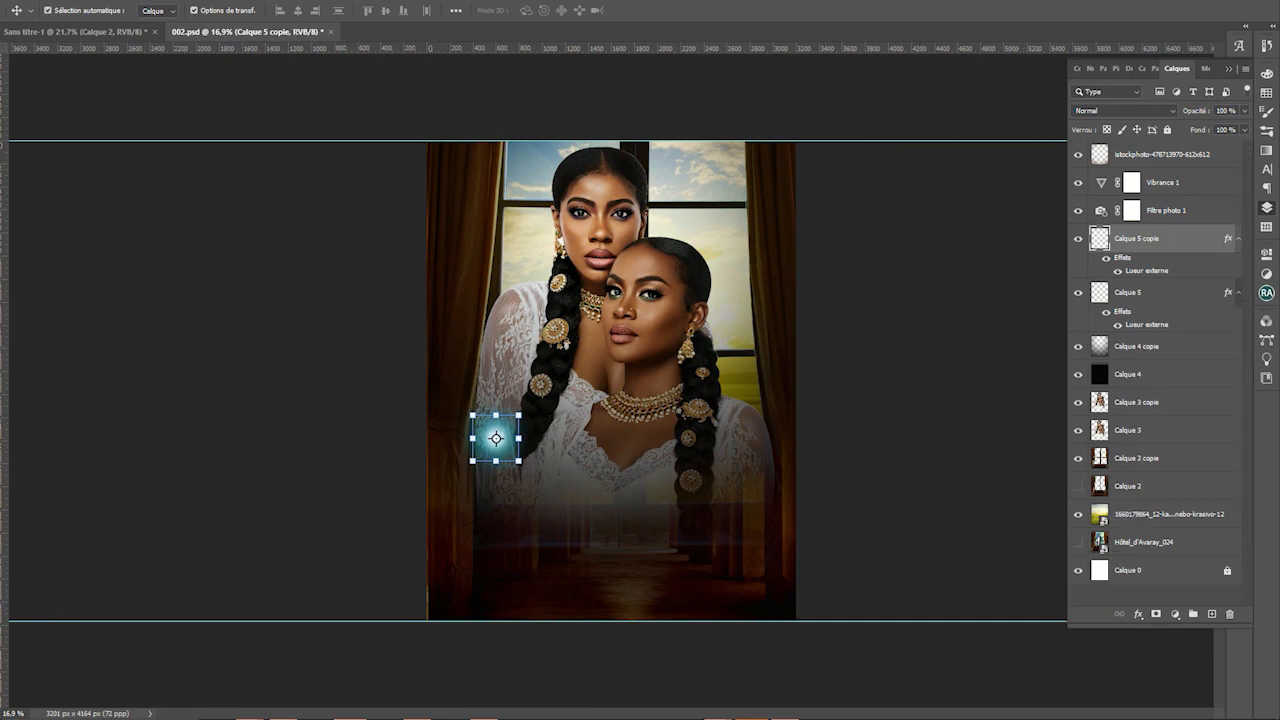
left_click(1165, 292, "ctrl")
right_click(1176, 292)
left_click(1060, 546)
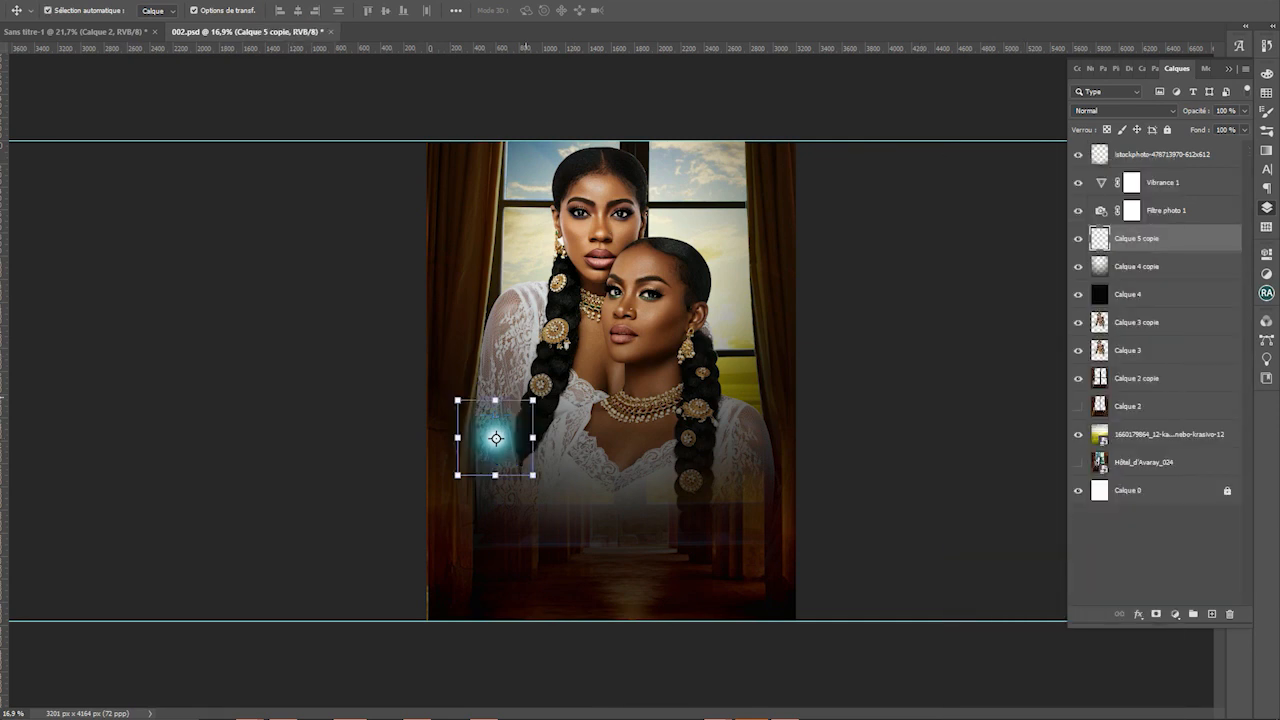
left_click_drag(526, 398, 757, 200)
left_click_drag(456, 382, 644, 412)
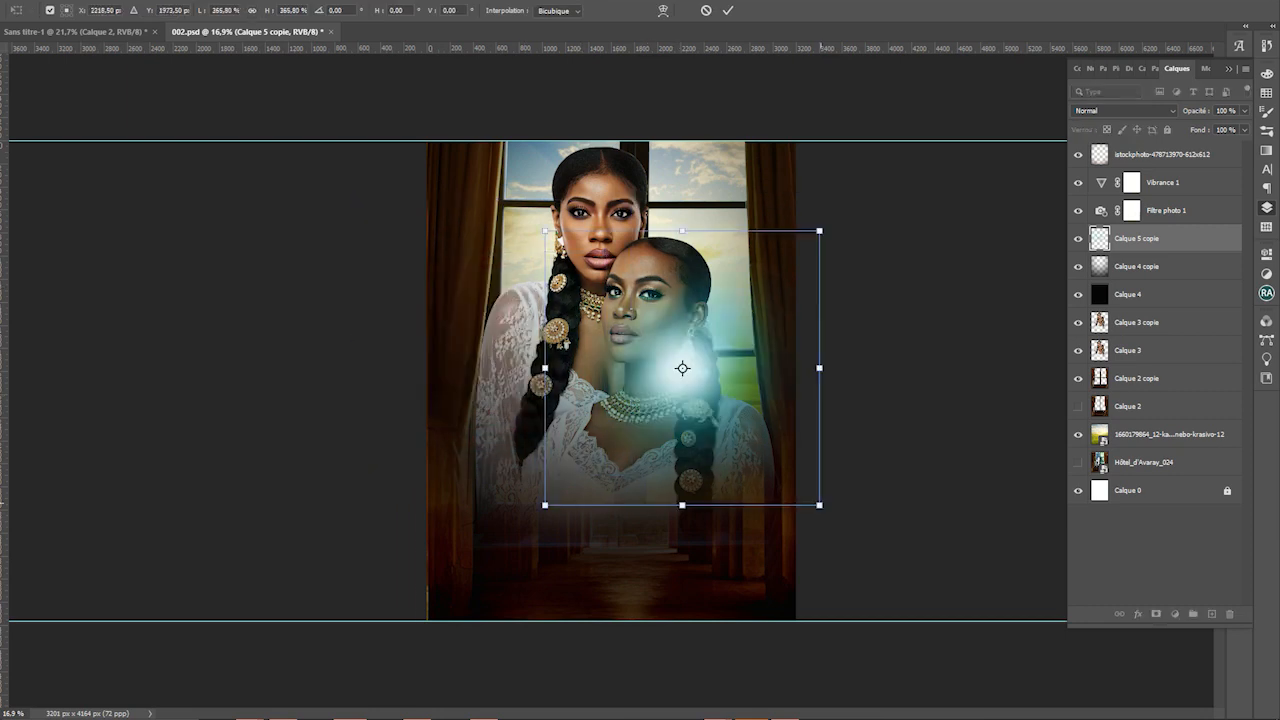
left_click_drag(682, 368, 651, 509)
key("Return")
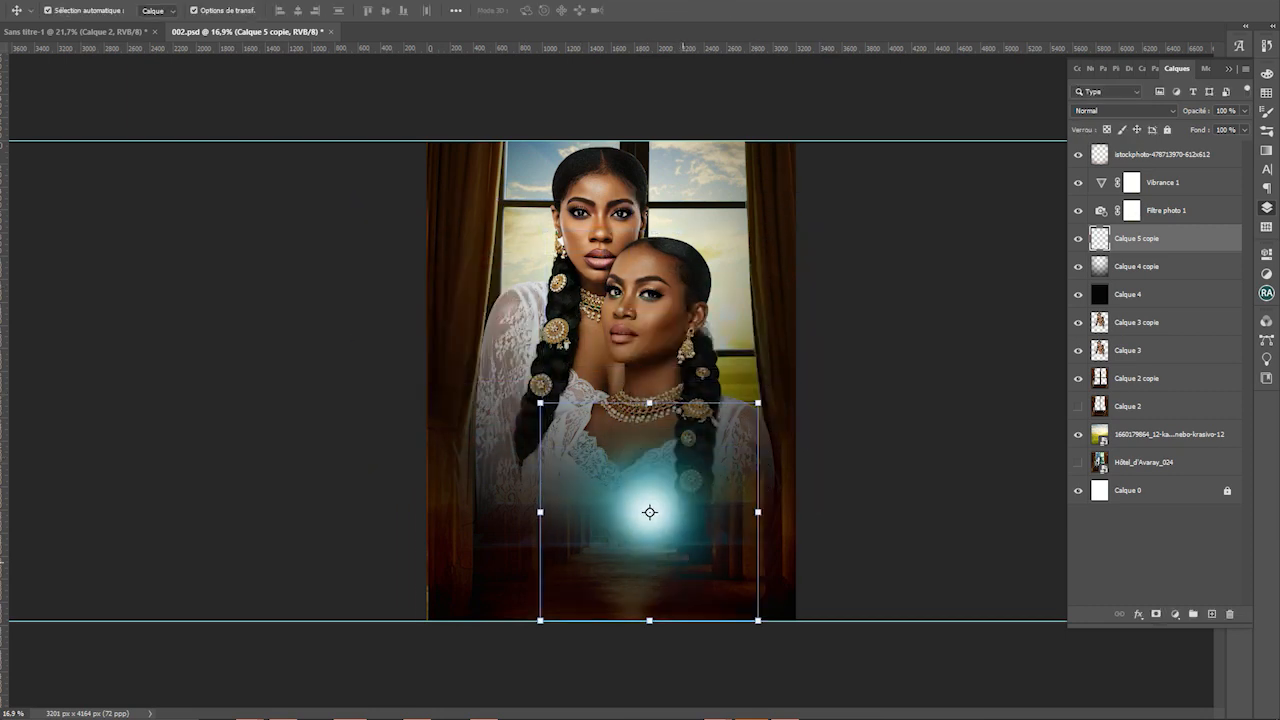
Turn the glow yellow with Hue/Saturation Teinte -152 and save the document
key("ctrl+u")
left_click_drag(750, 416, 847, 236)
left_click_drag(862, 330, 805, 330)
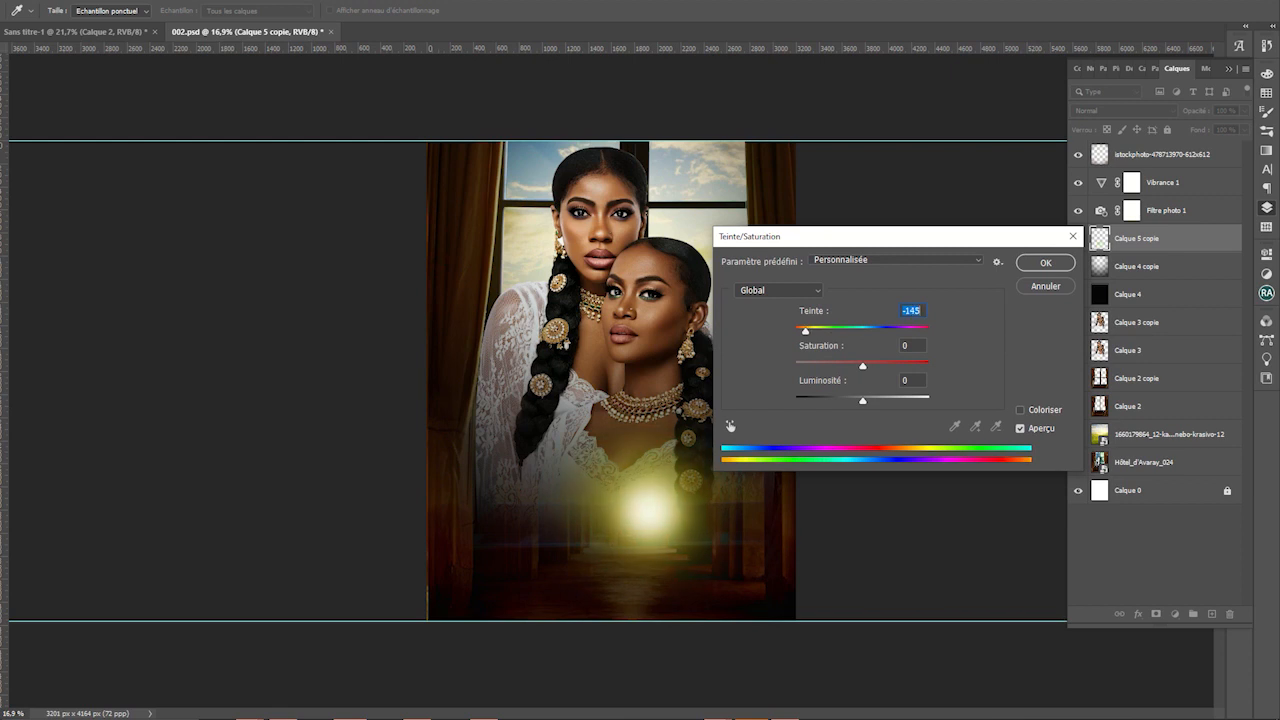
key("Down")
key("Down")
key("Down")
key("Down")
key("Down")
key("Down")
key("Down")
key("Down")
key("Down")
key("Down")
key("Return")
left_click_drag(661, 421, 773, 344, "ctrl")
key("ctrl+s")
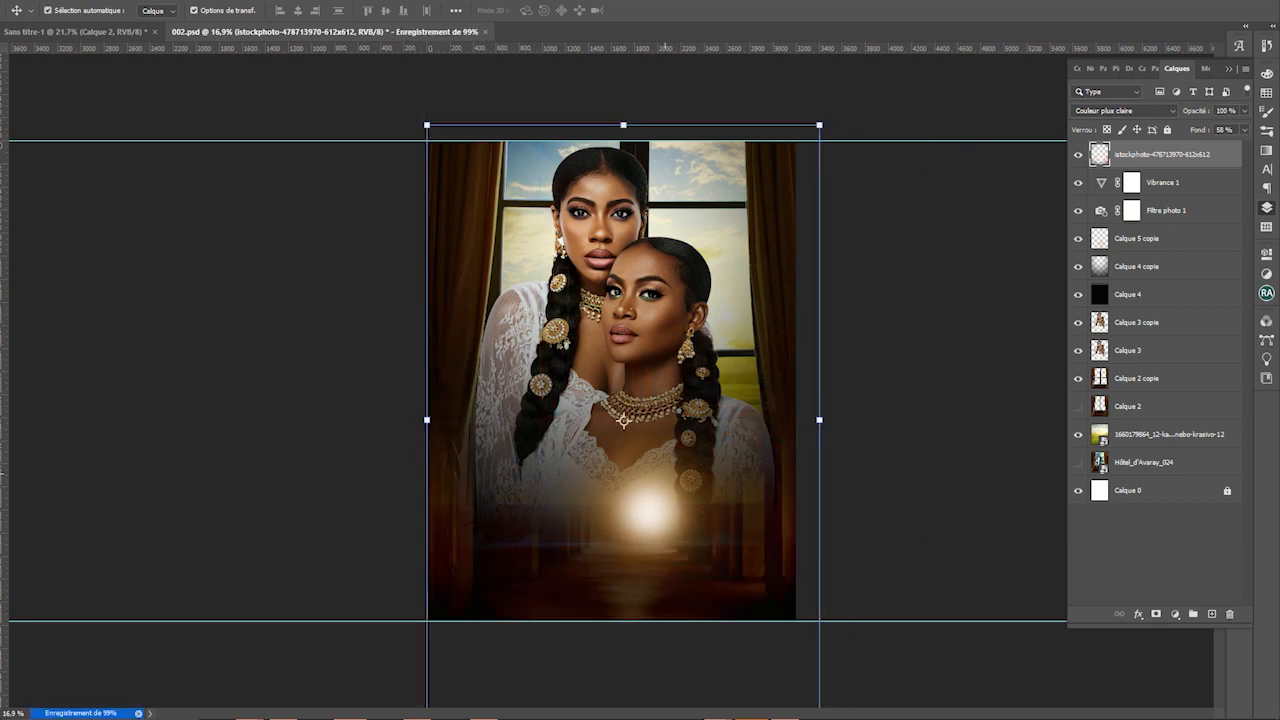
Move the glow up into the window by the front woman's head and hide Calque 4 copie
left_click_drag(648, 512, 720, 328, "ctrl")
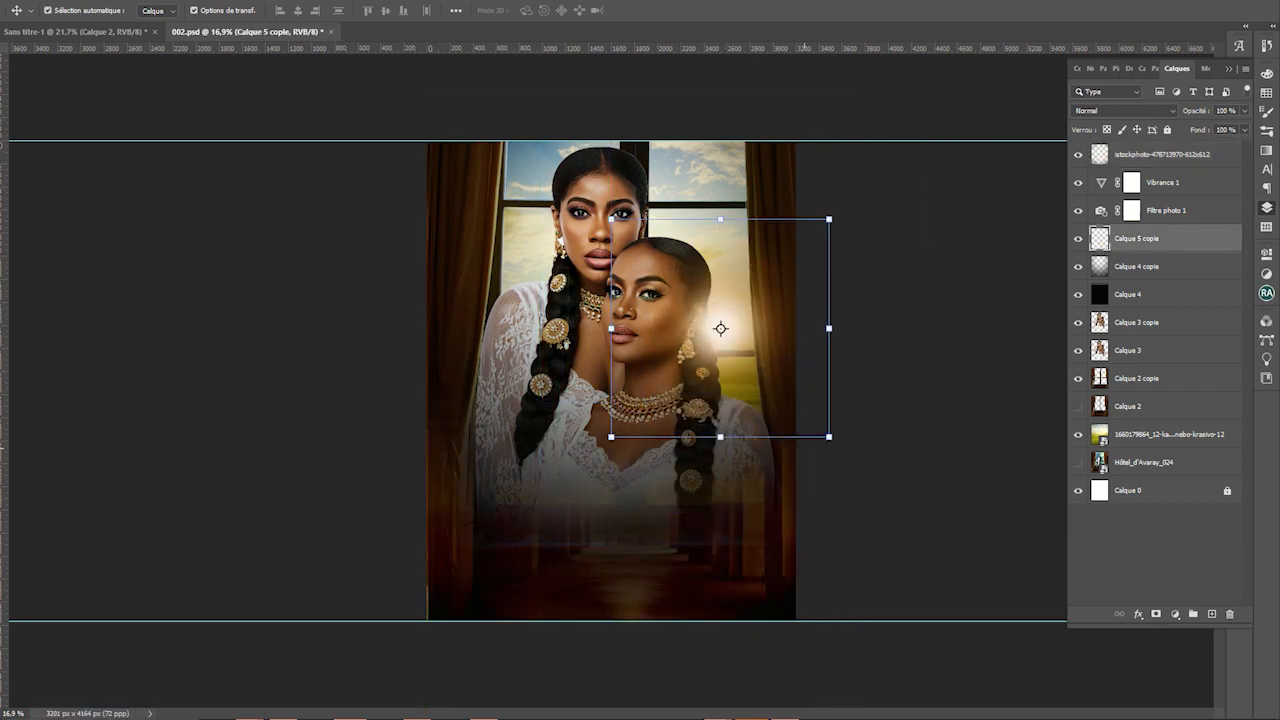
left_click_drag(829, 328, 870, 328)
left_click_drag(751, 450, 757, 452)
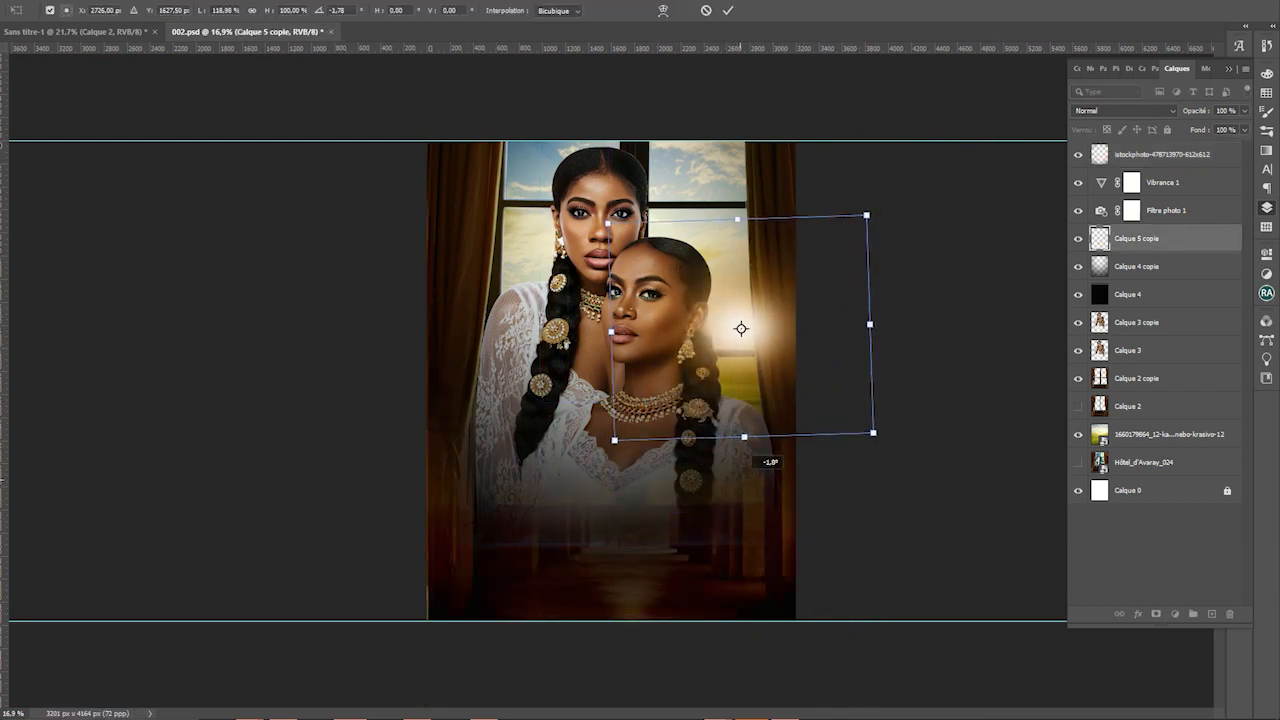
key("Escape")
left_click_drag(829, 217, 736, 286)
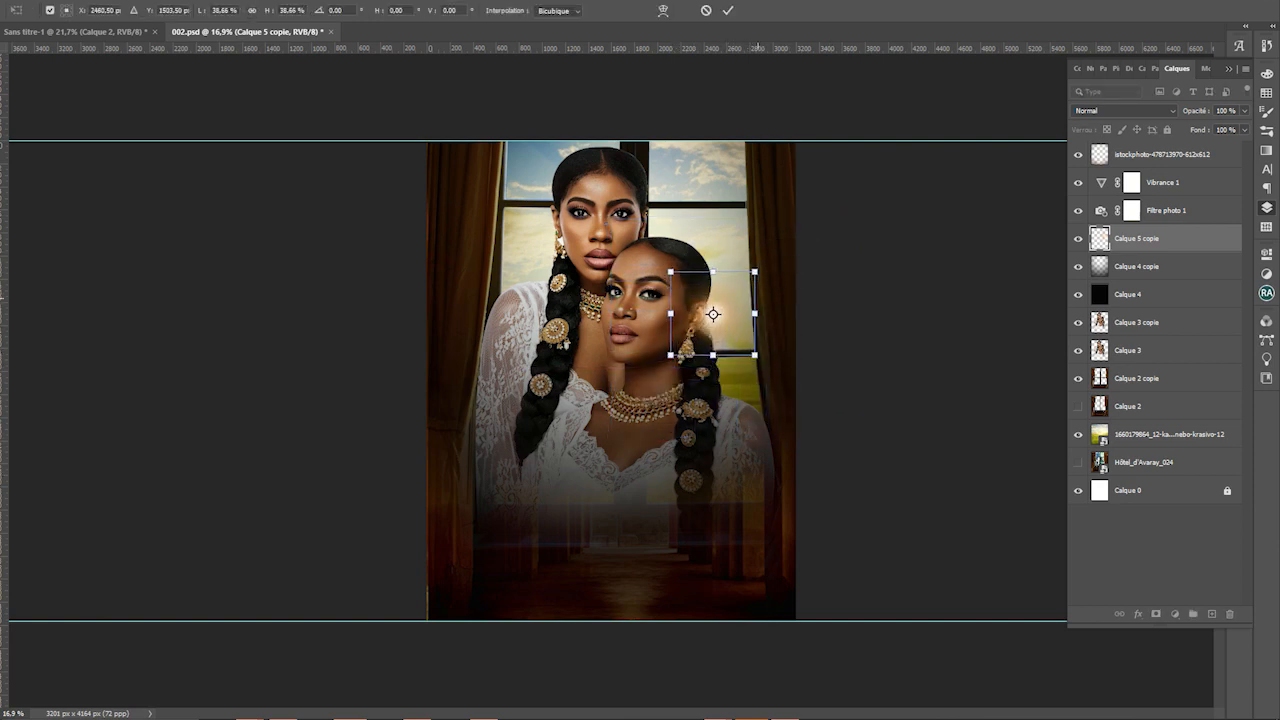
key("Escape")
left_click(1078, 266)
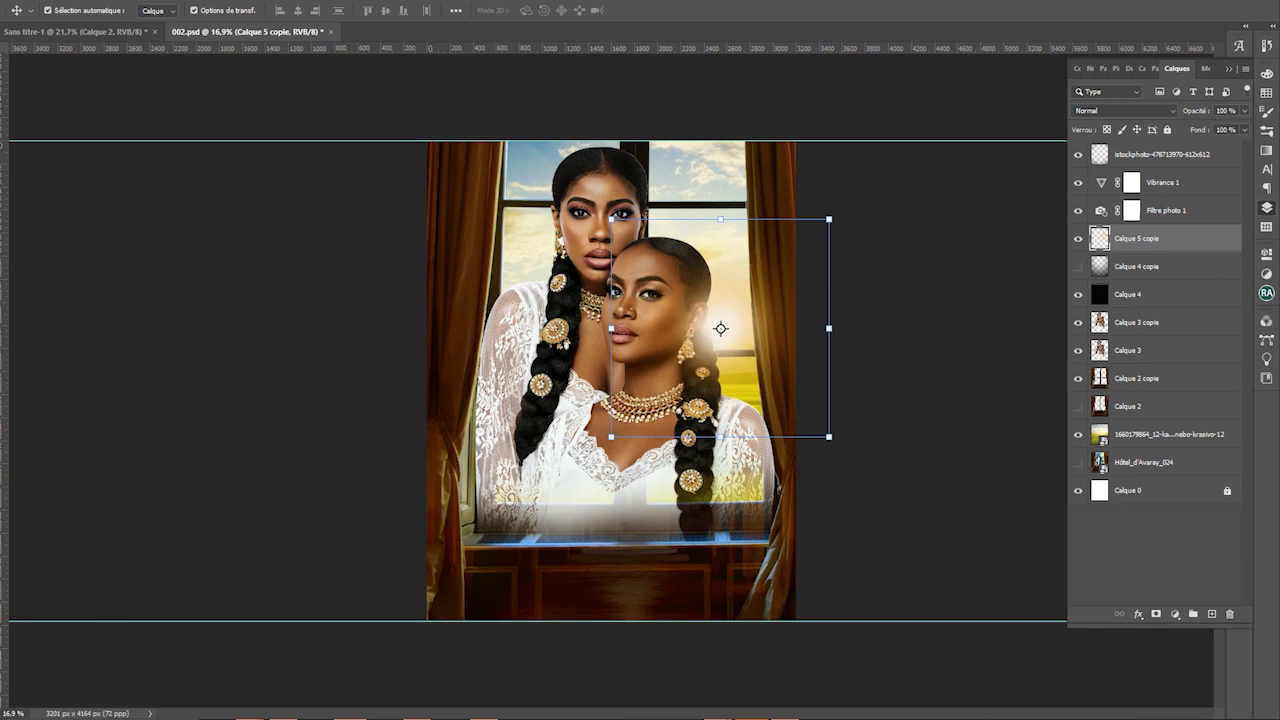
Show Calque 4 copie again and widen the dark overlay to both sides
left_click(1078, 266)
left_click(1136, 266)
left_click_drag(852, 414, 966, 414)
left_click_drag(427, 395, 331, 390)
left_click(727, 10)
Add a new empty layer above the Calque 2 copie curtain layer
left_click(845, 477)
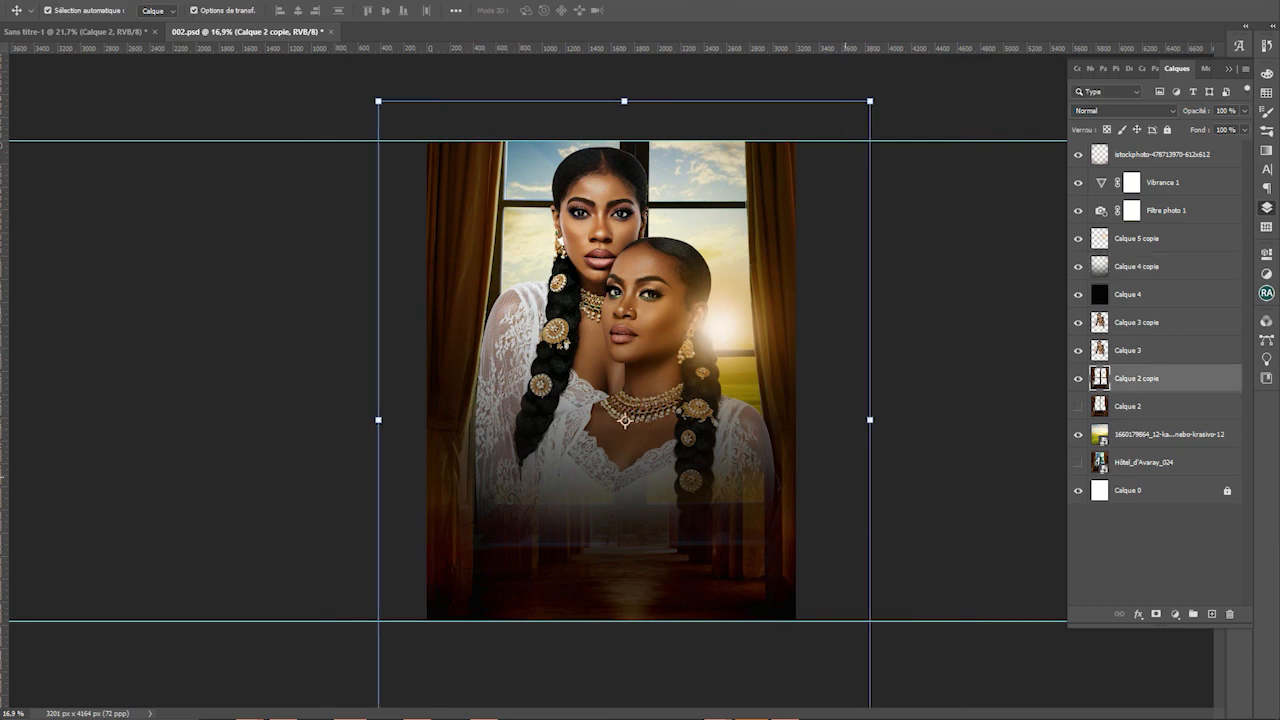
left_click(1078, 378)
left_click(1078, 378)
left_click(1211, 614)
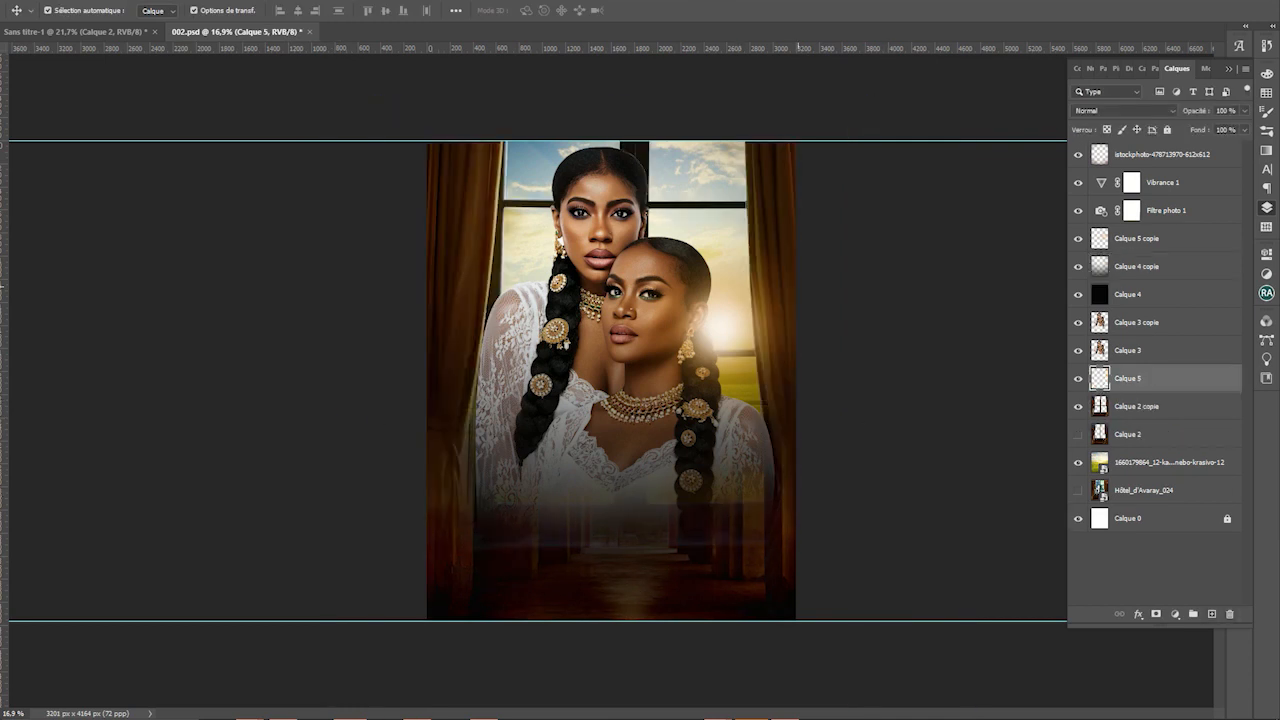
key("b")
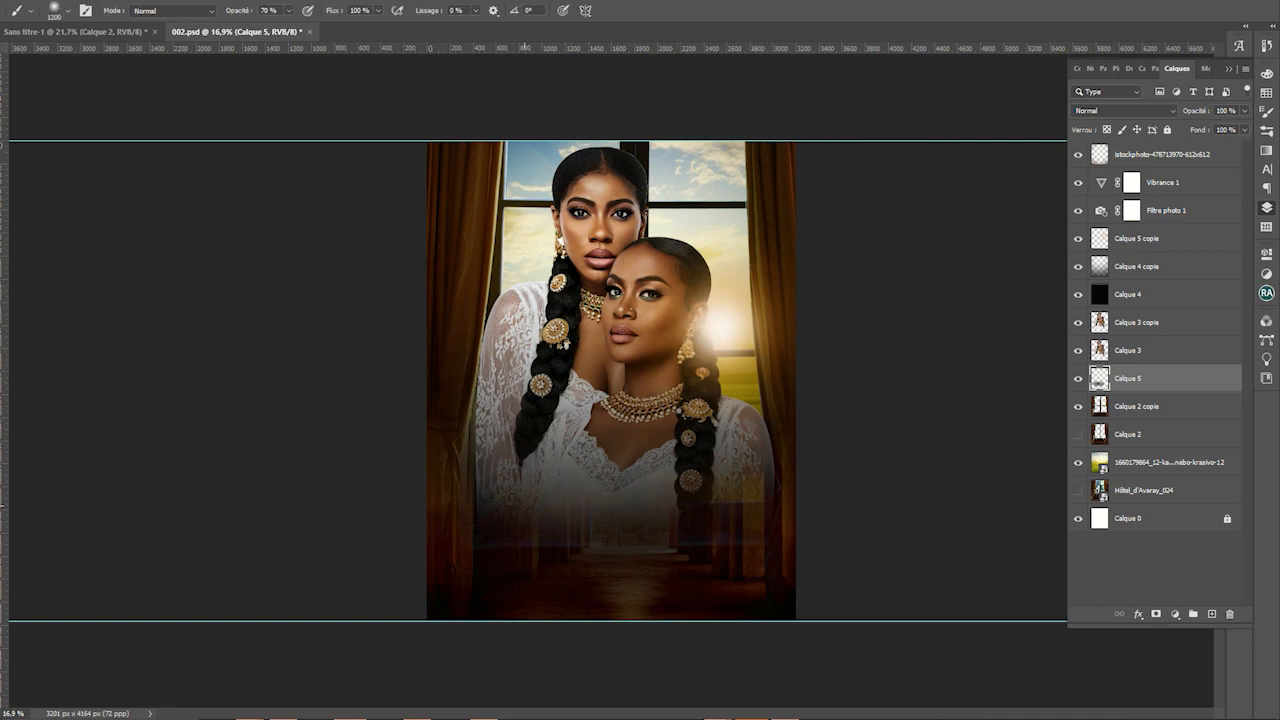
scroll(611, 384, "up", 2)
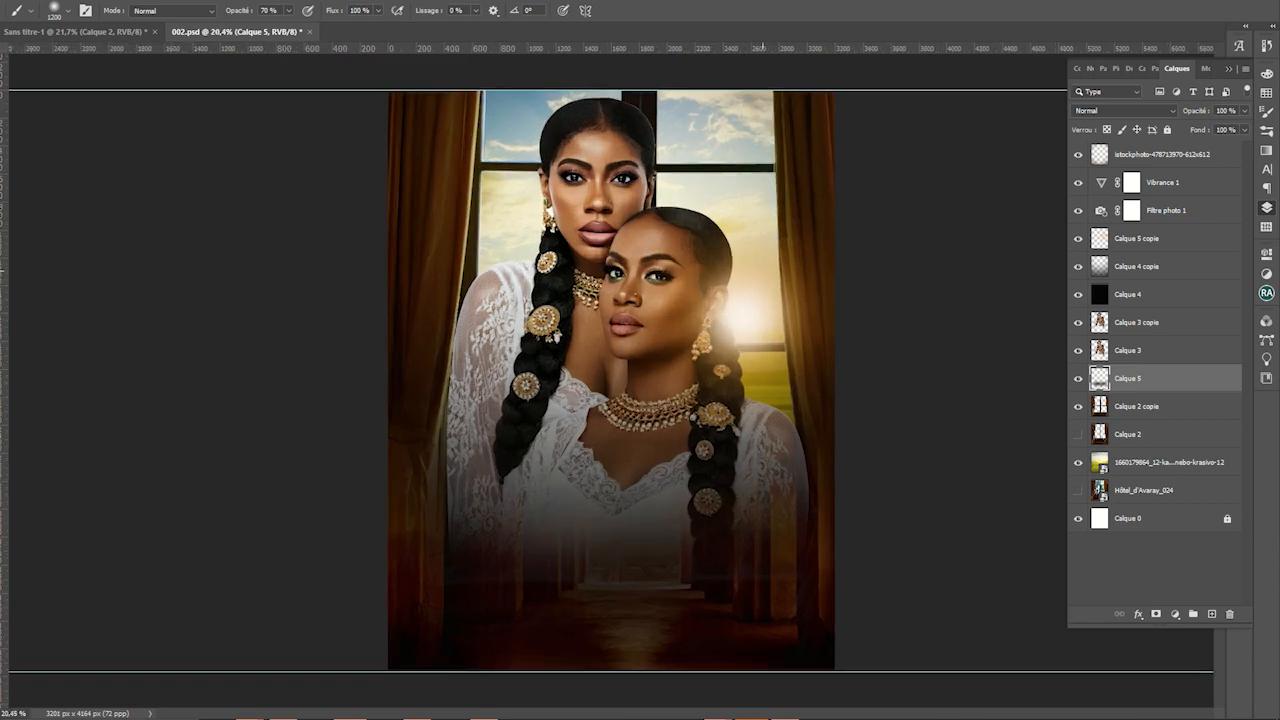
Set the window glow to Lumière ponctuelle and stretch it taller
key("v")
left_click_drag(762, 271, 769, 272)
left_click(1124, 110)
left_click(1124, 110)
key("Down")
key("Down")
key("Down")
key("Down")
key("Down")
key("Down")
key("Down")
key("Down")
key("Down")
key("Down")
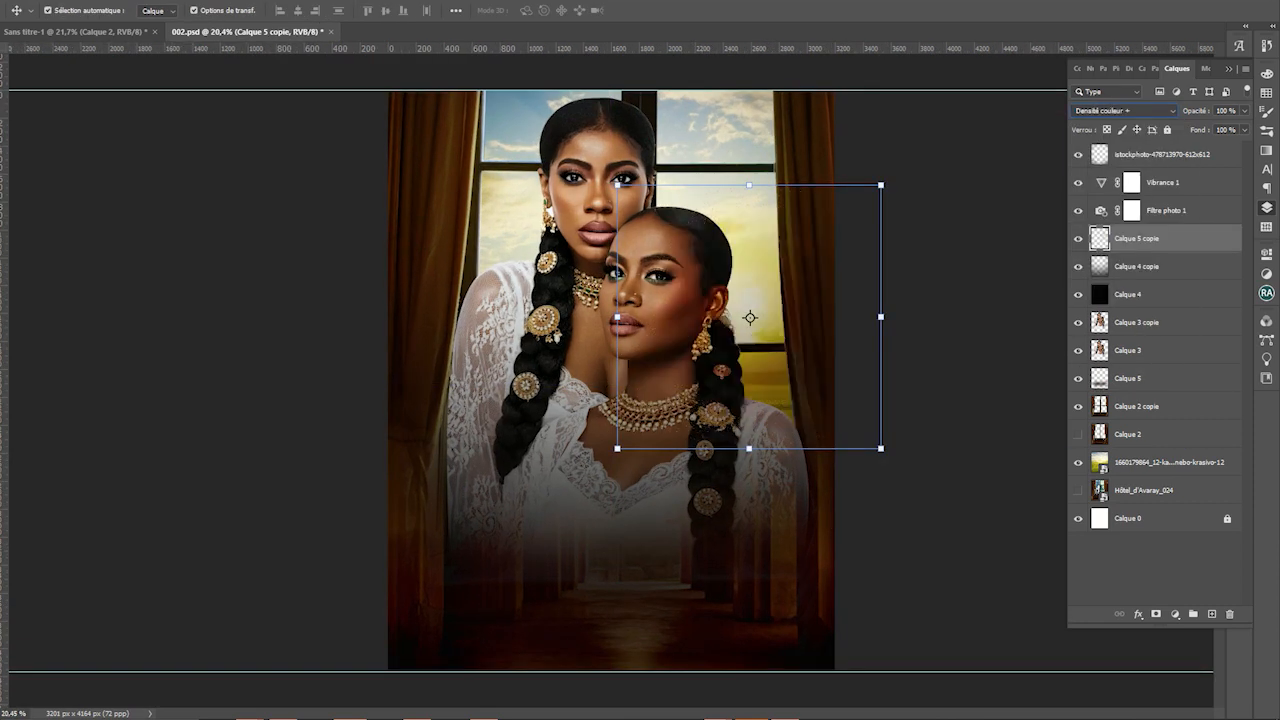
key("Up")
key("Up")
key("Up")
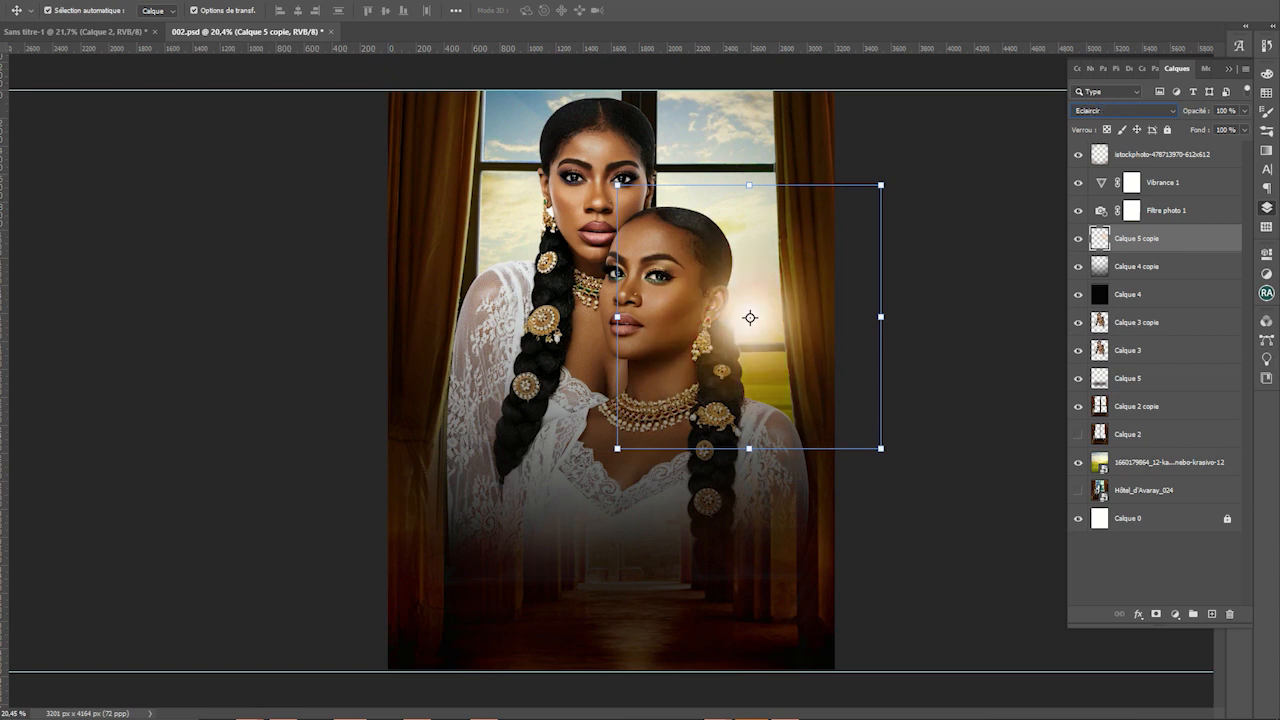
key("Down")
key("Down")
key("Down")
key("Down")
key("Down")
key("Down")
key("Down")
key("Down")
key("Down")
key("Down")
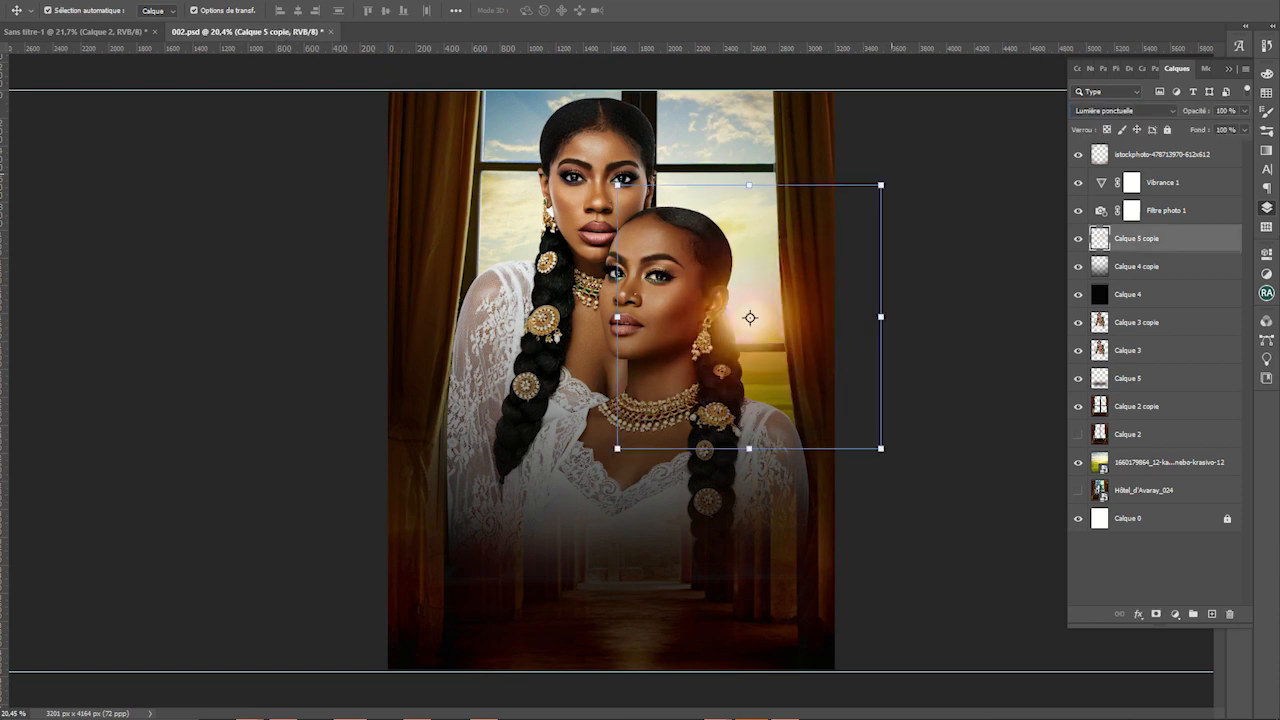
left_click_drag(880, 185, 885, 129)
left_click_drag(699, 198, 693, 220)
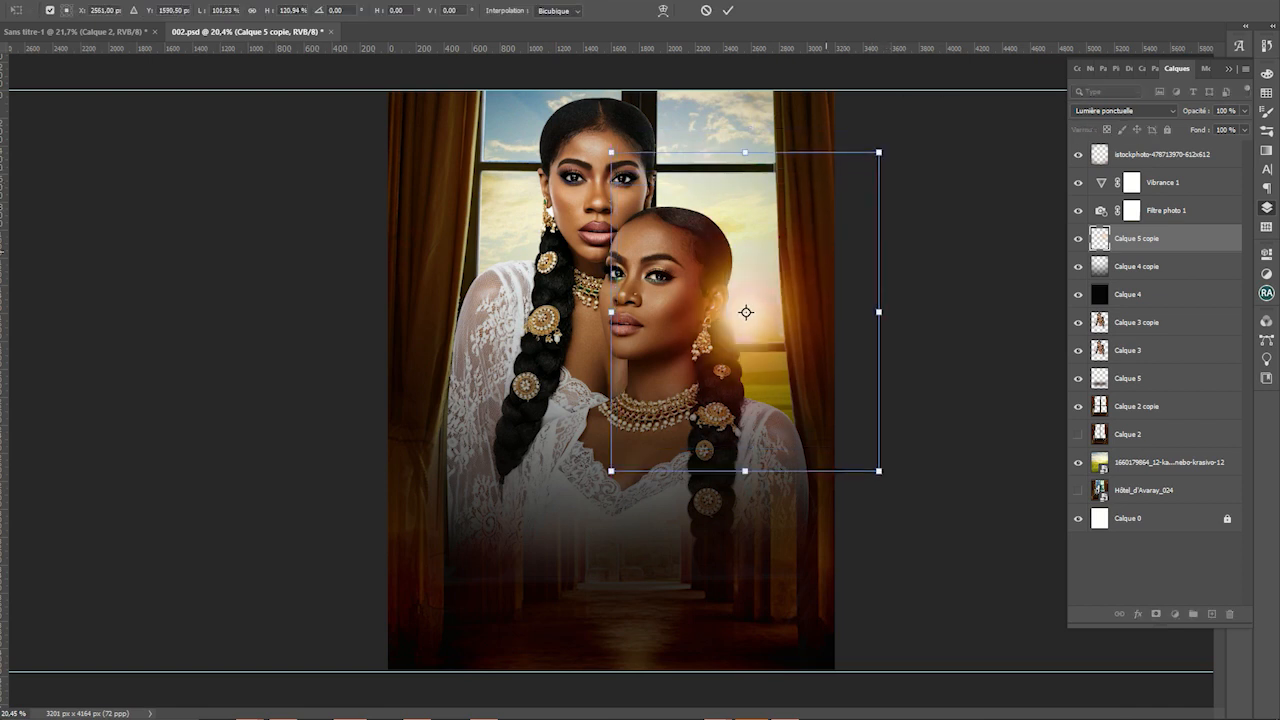
key("ctrl+minus")
key("Return")
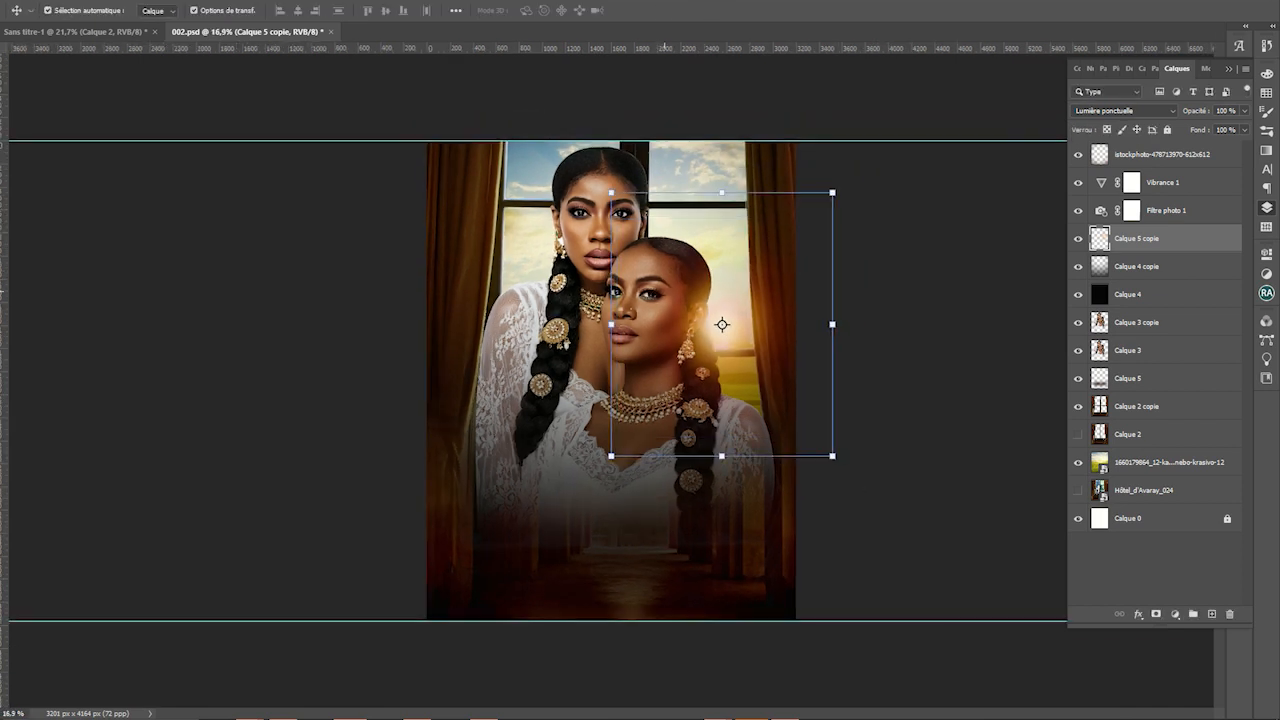
Select the sky photo layer and open Teinte/Saturation for it
left_click(468, 336)
left_click(535, 180)
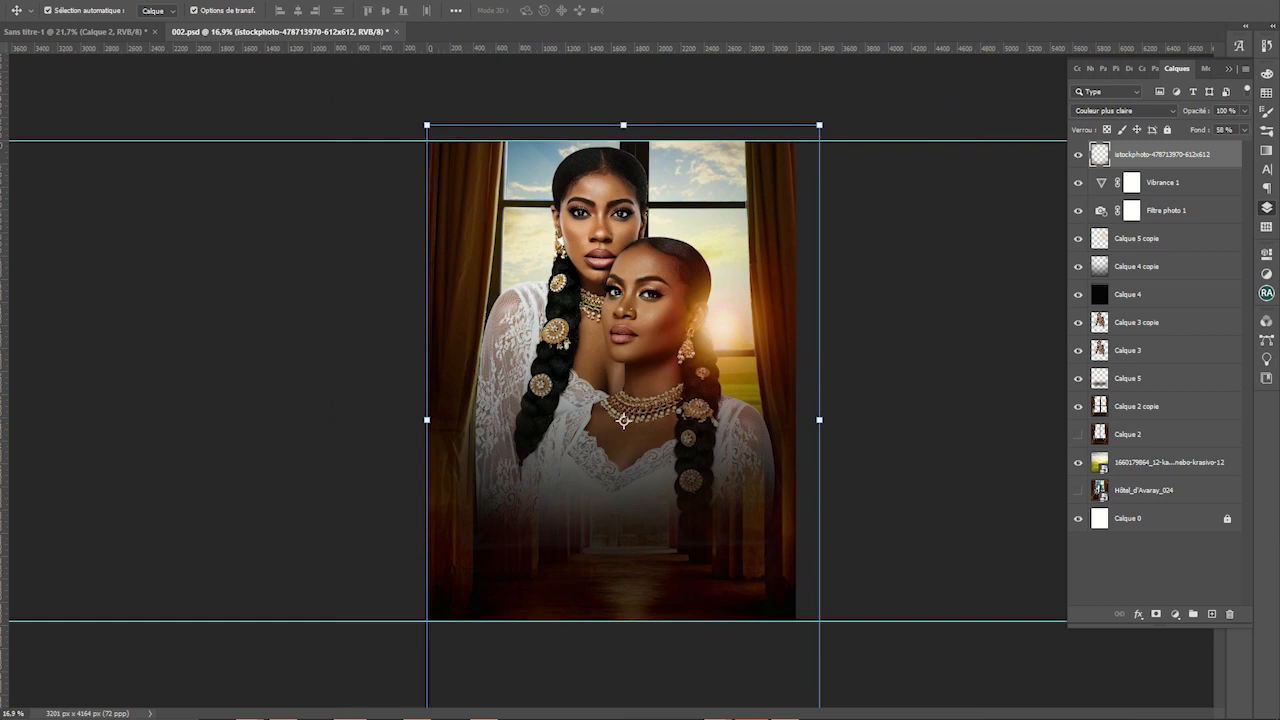
left_click(1160, 462)
key("ctrl+u")
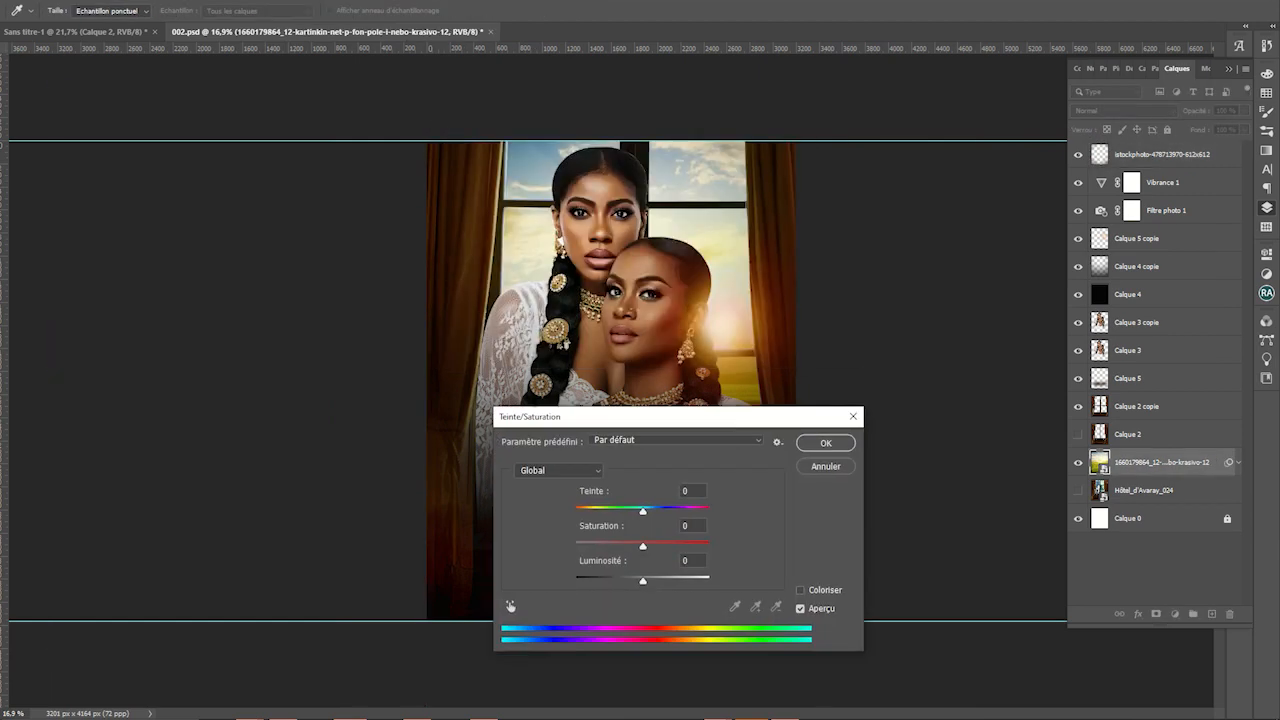
Boost the sky photo's saturation and apply a Levels adjustment to it
left_click_drag(643, 546, 662, 546)
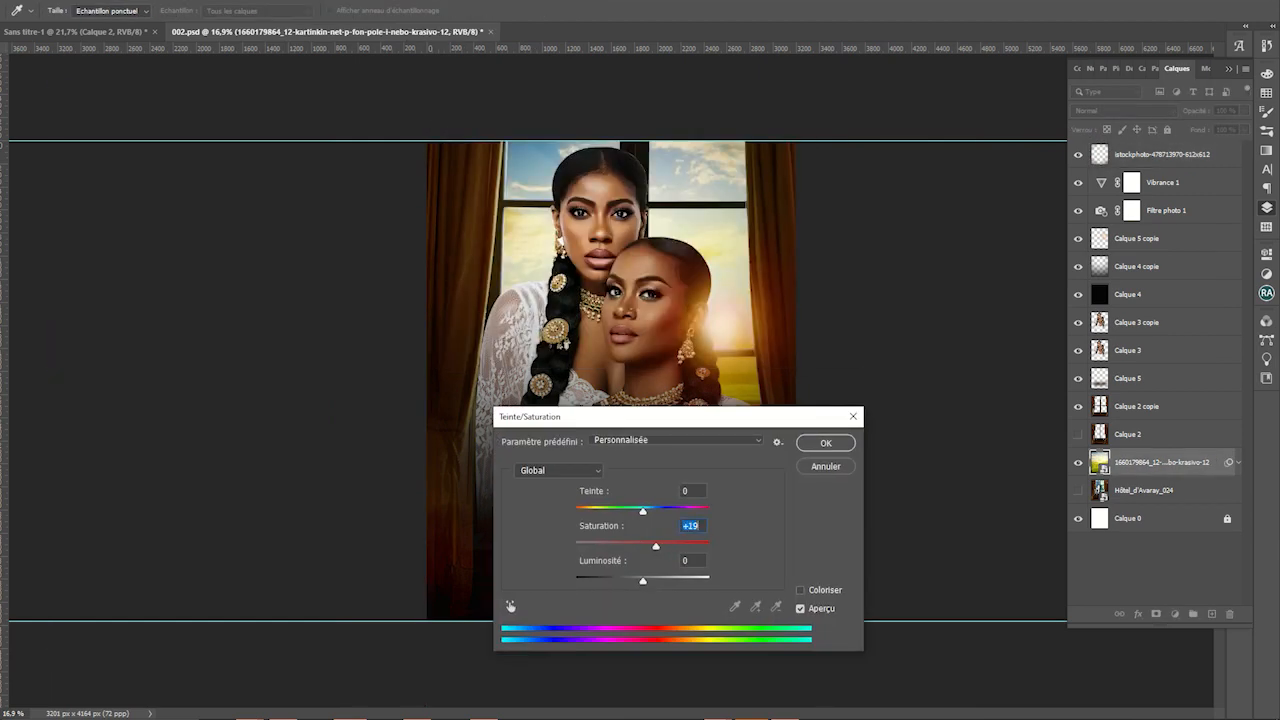
key("Return")
key("ctrl+l")
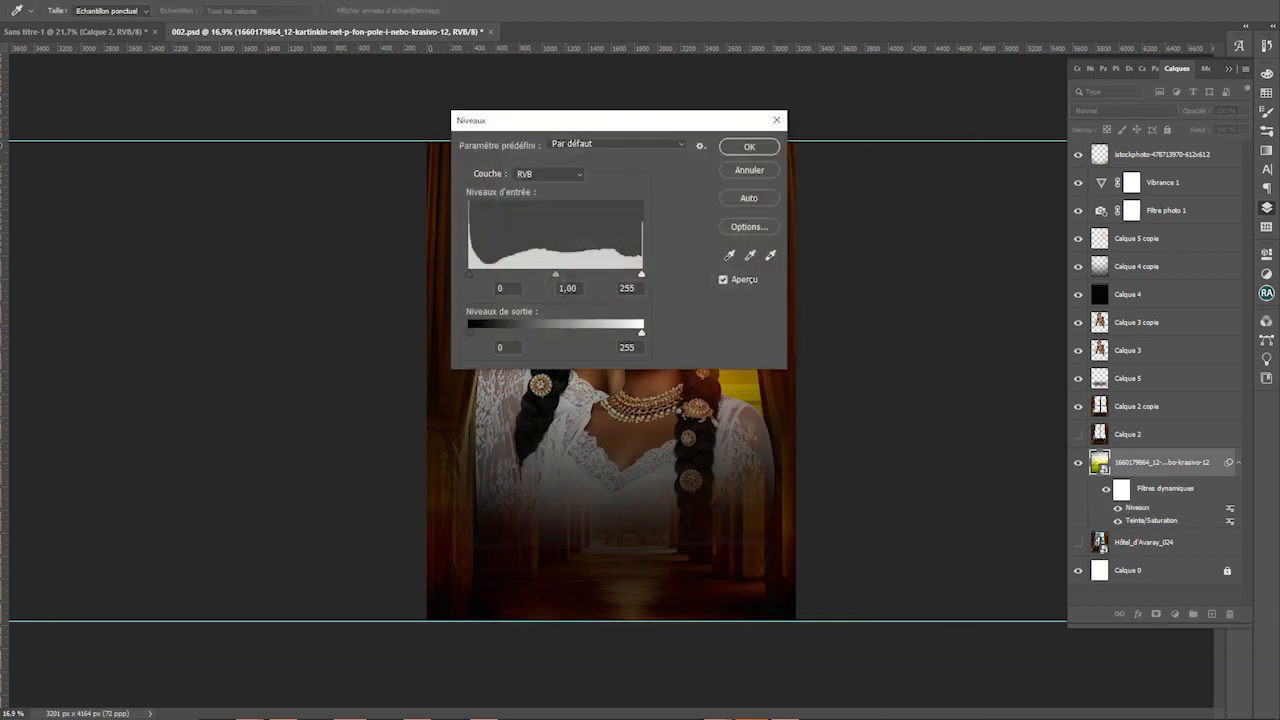
key("Return")
Nudge the window glow slightly right and down with the Move tool
key("v")
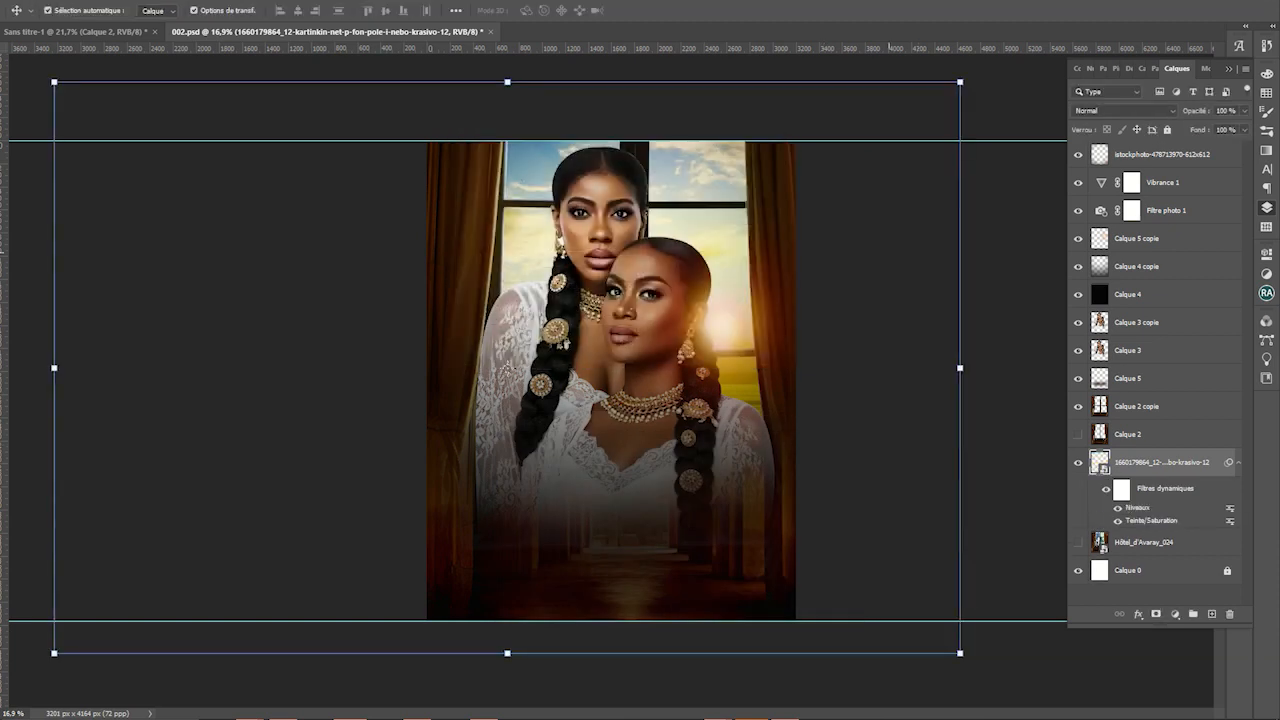
scroll(736, 298, "up", 2)
left_click_drag(736, 300, 752, 317)
Try a Gaussian blur on the istockphoto layer, then cancel it
left_click(625, 428)
left_click(200, 2)
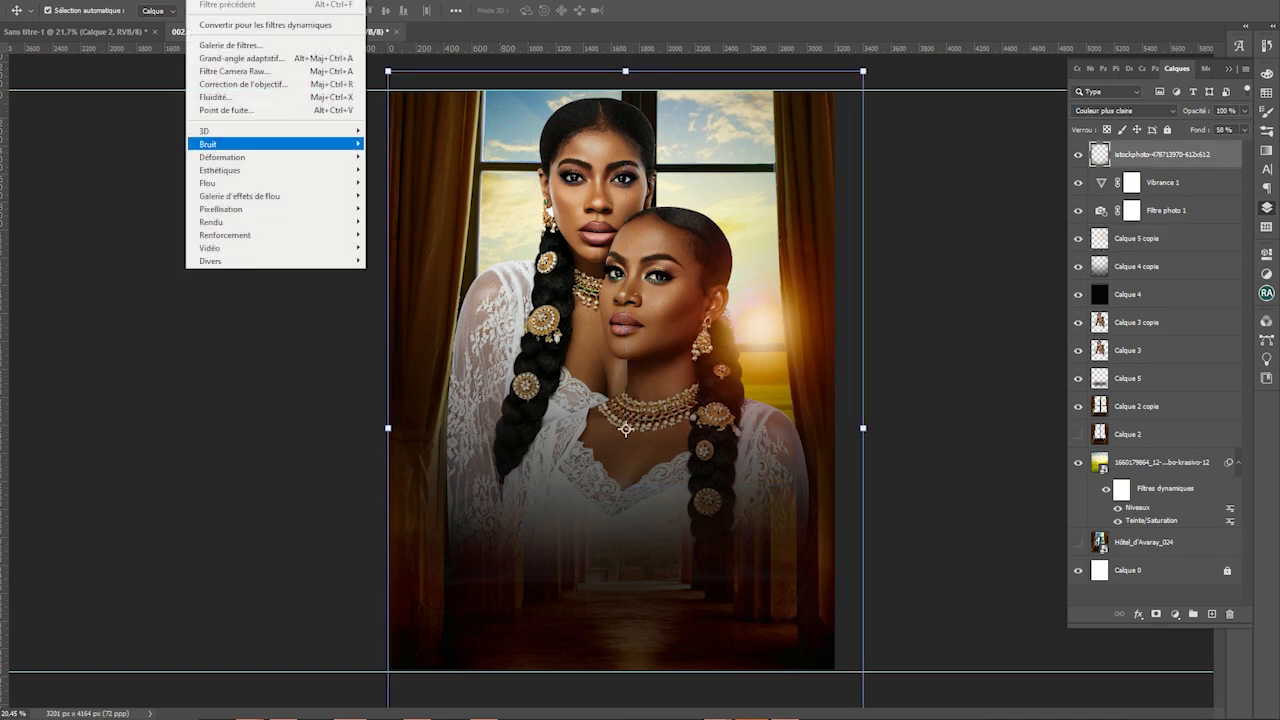
mouse_move(275, 181)
left_click(409, 247)
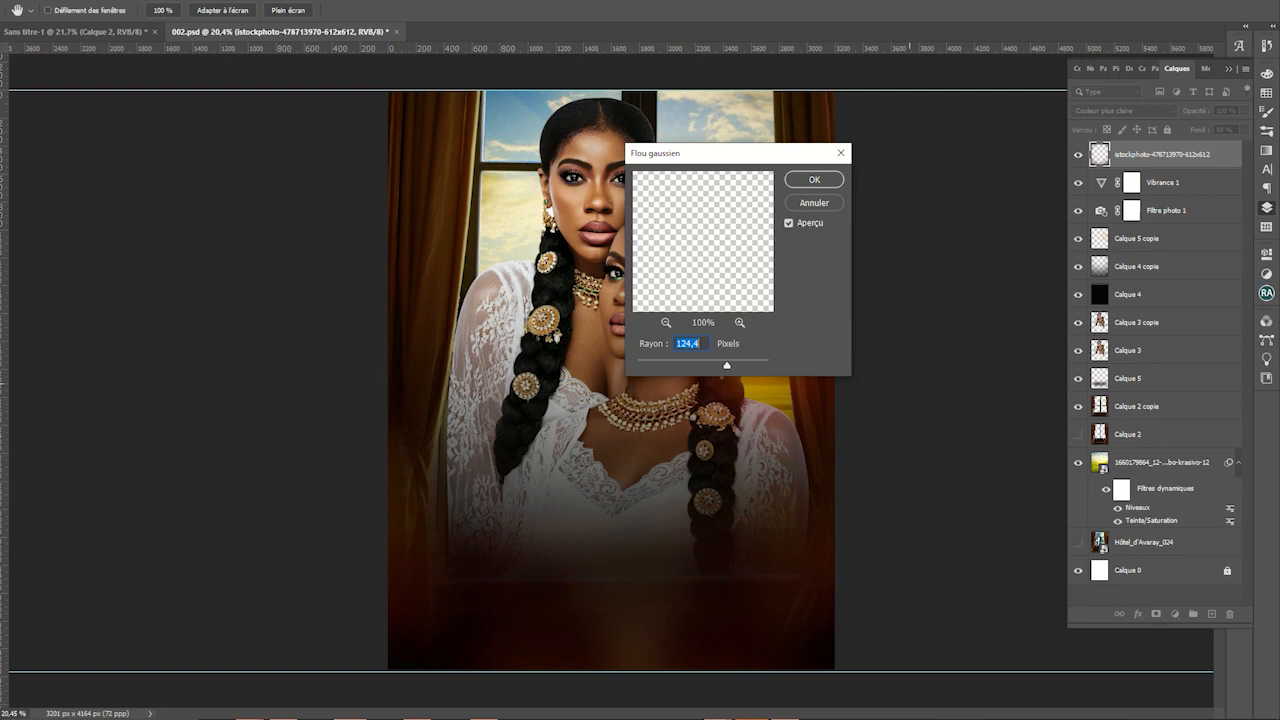
key("Escape")
Apply a Gaussian blur with radius 4,0 to the sky photo layer
left_click(1162, 462)
left_click(200, 2)
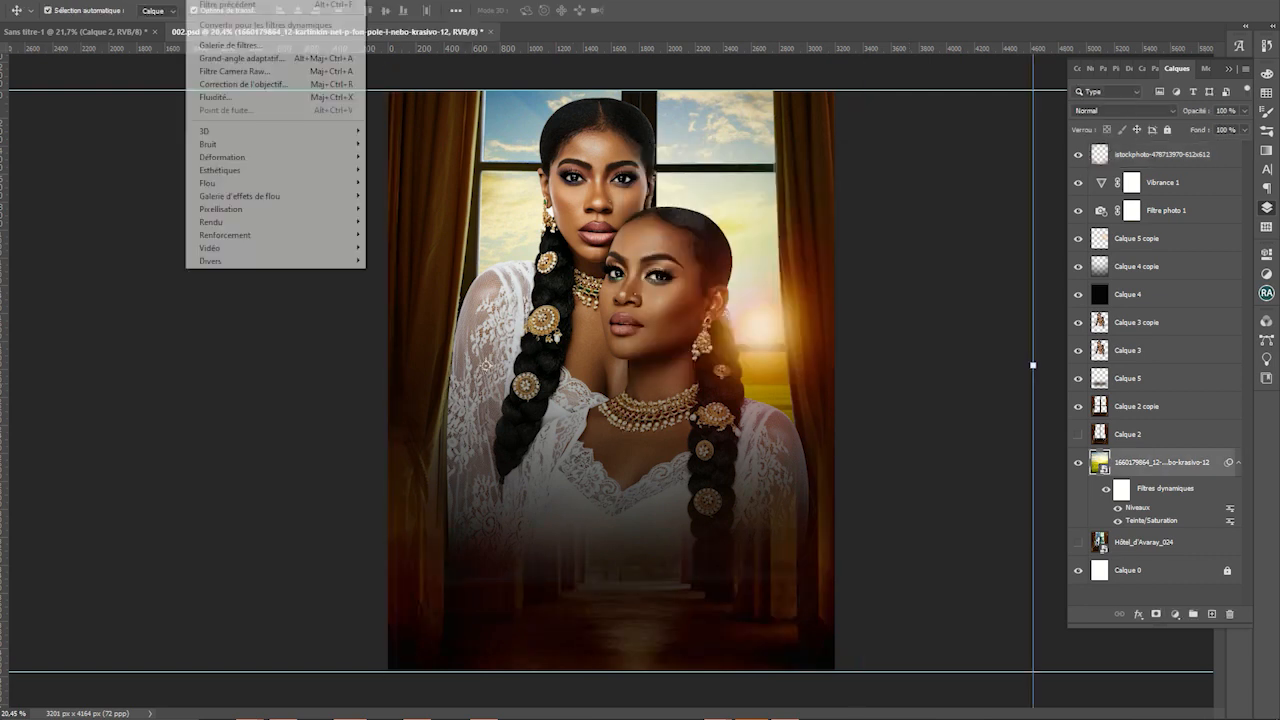
mouse_move(275, 183)
left_click(405, 249)
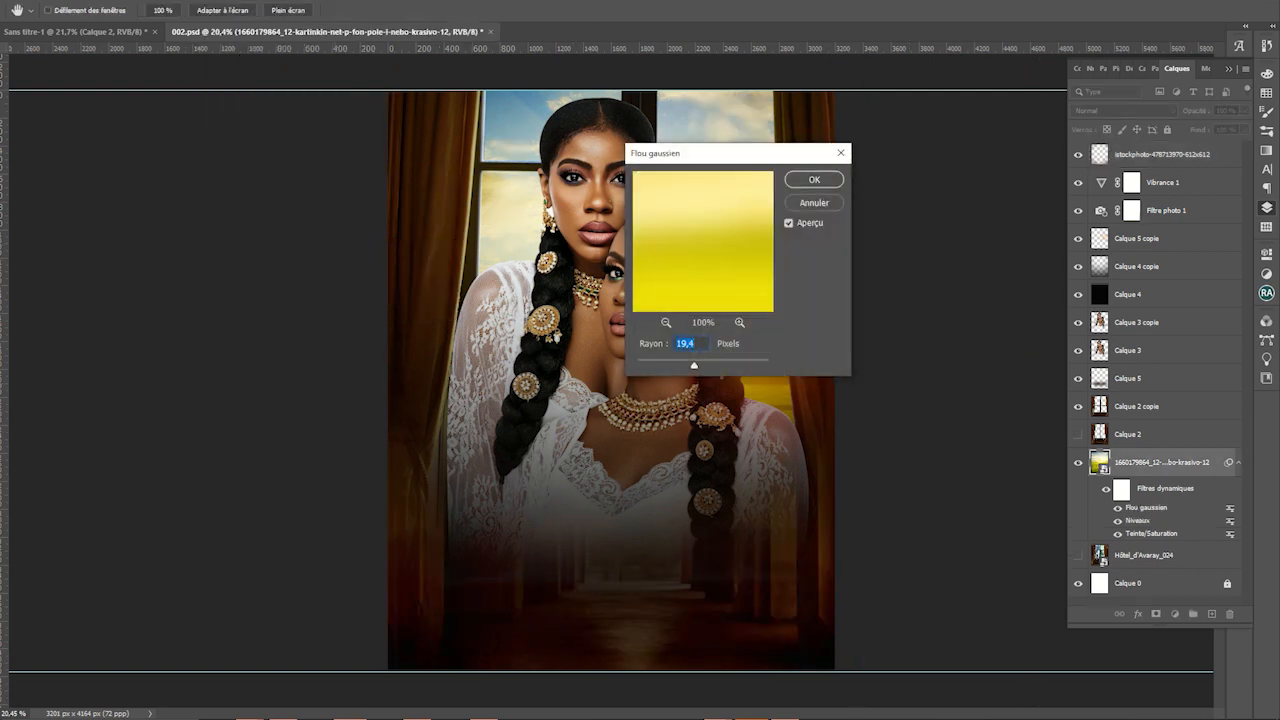
left_click_drag(700, 153, 935, 358)
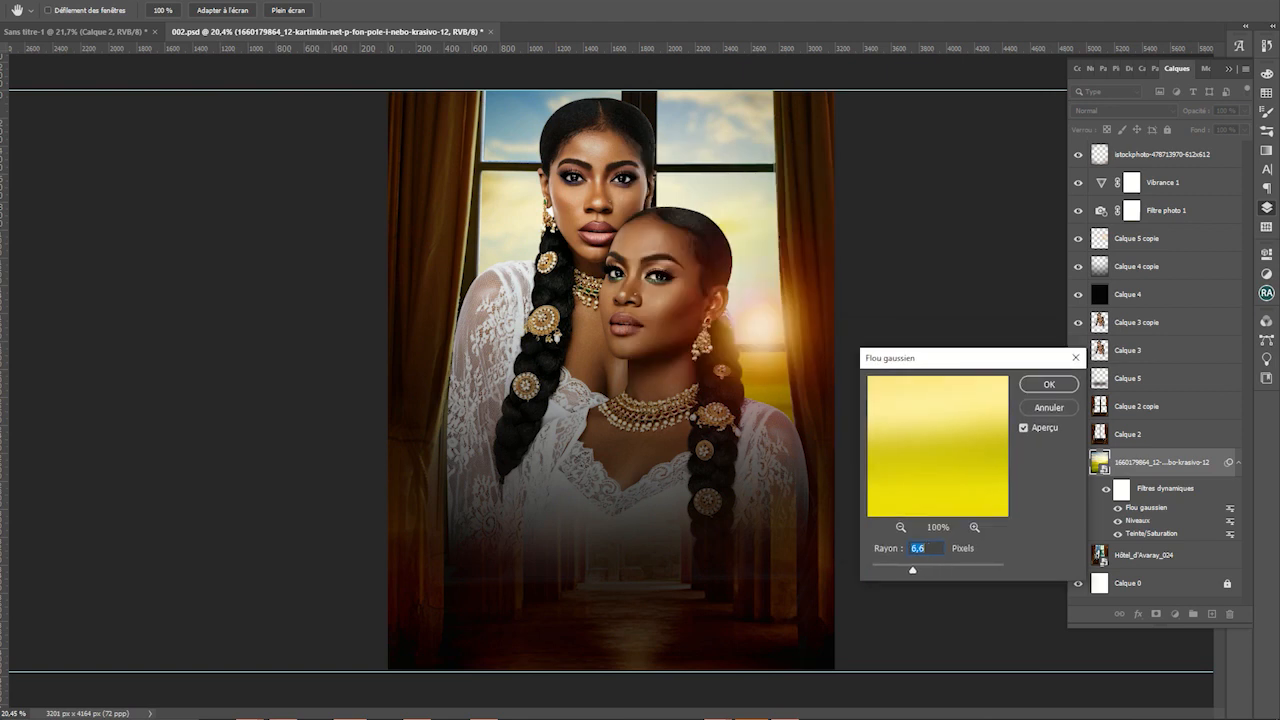
left_click_drag(912, 570, 899, 570)
key("Return")
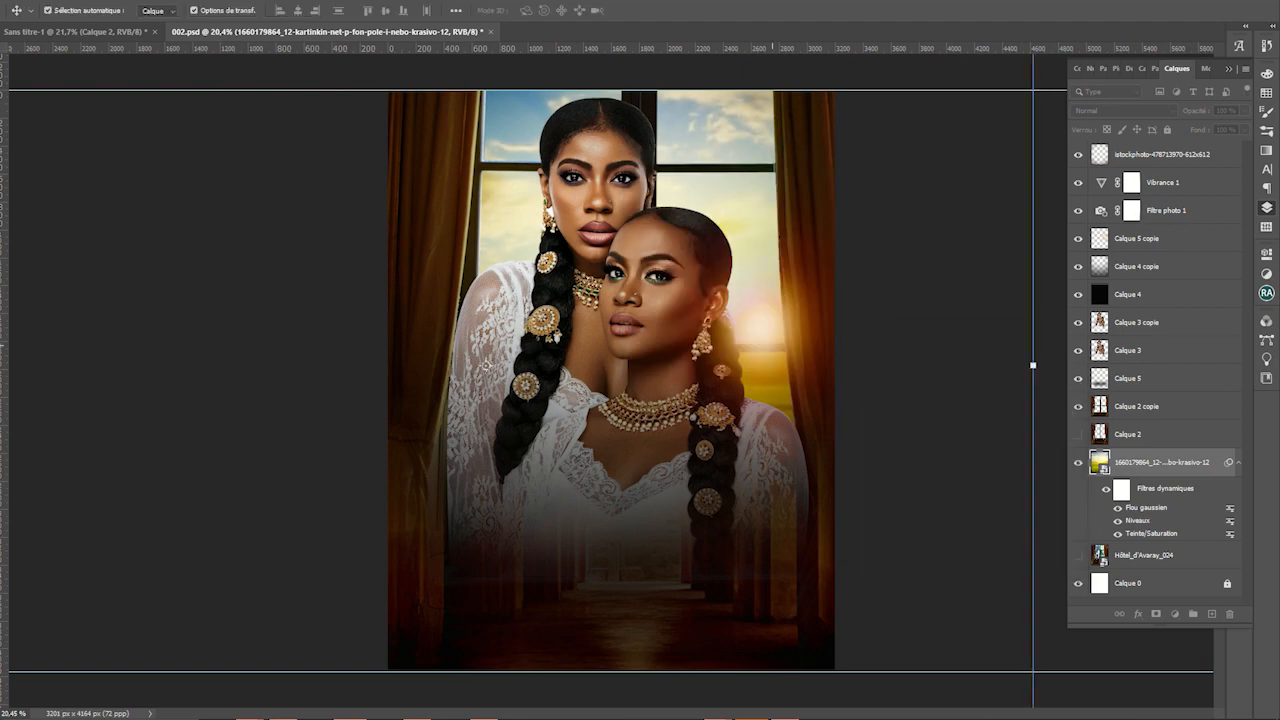
left_click(764, 337)
Narrow the window glow from the right and set its blend mode to Lumière crue
left_click_drag(893, 326, 809, 331)
key("Return")
left_click(1124, 110)
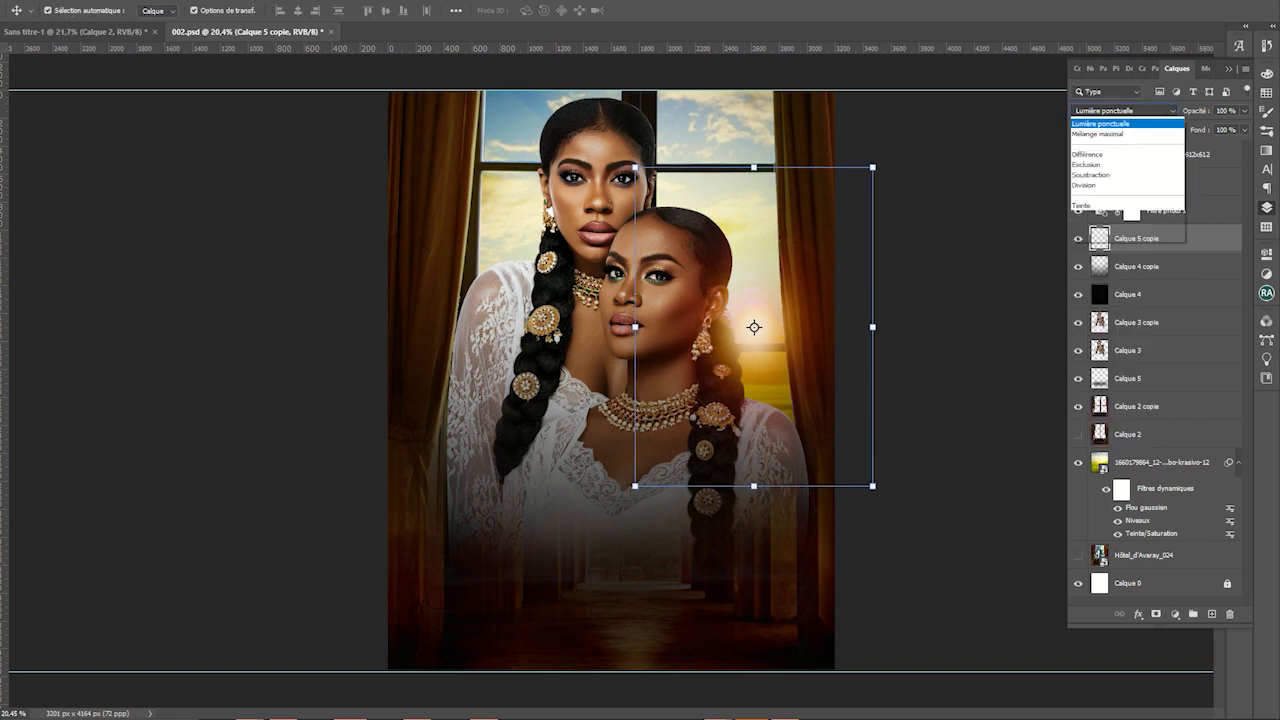
left_click(1112, 135)
key("Down")
key("Down")
key("Down")
key("Down")
key("Down")
key("Down")
key("Down")
key("Down")
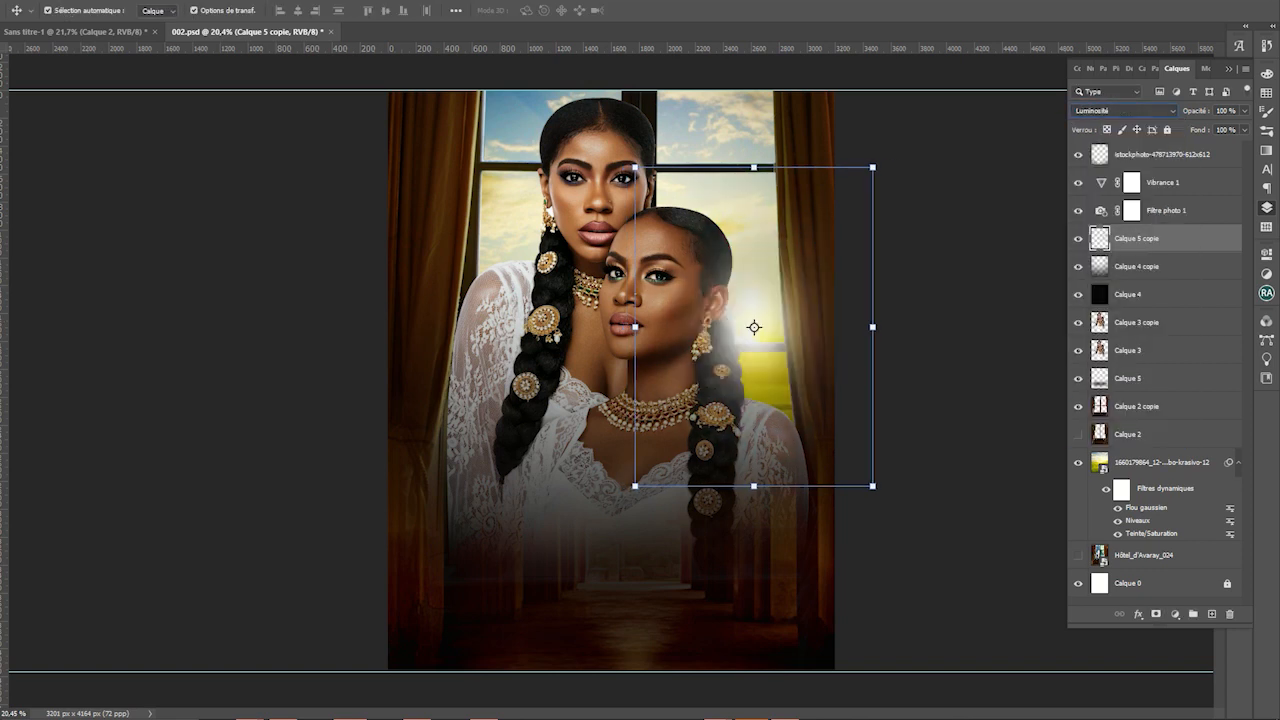
key("Up")
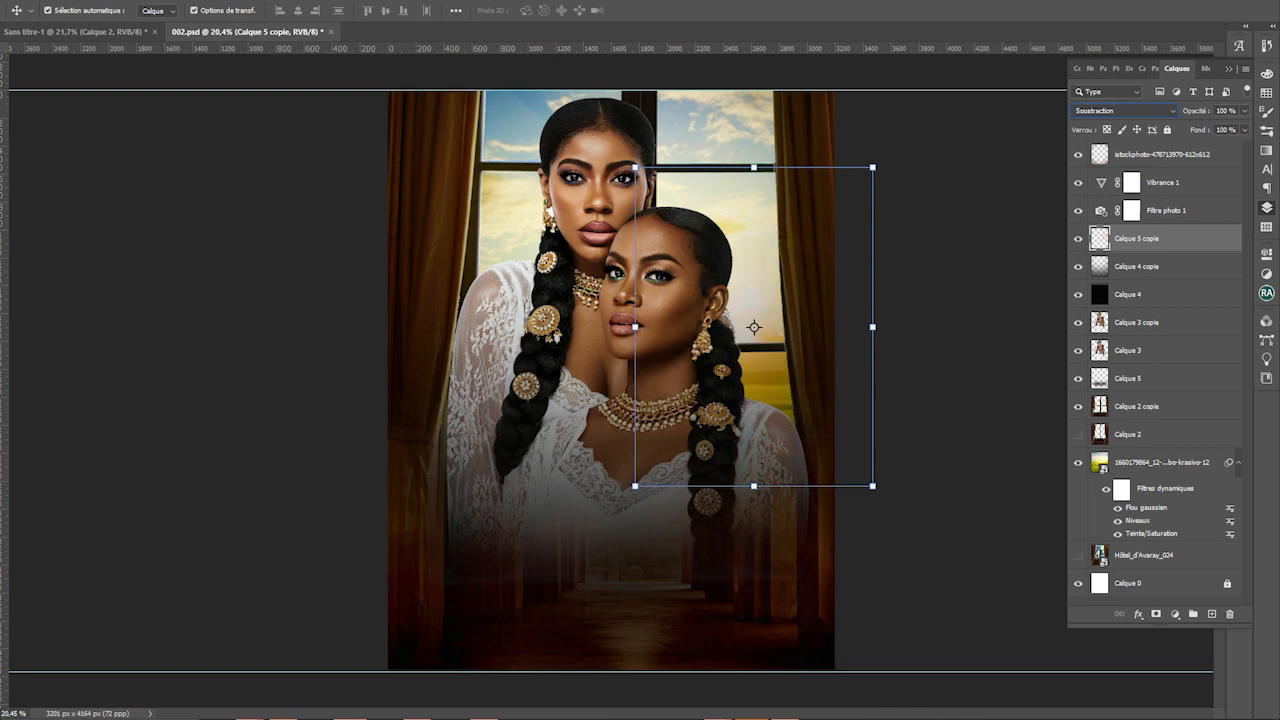
key("Up")
key("Up")
key("Up")
key("Up")
key("Up")
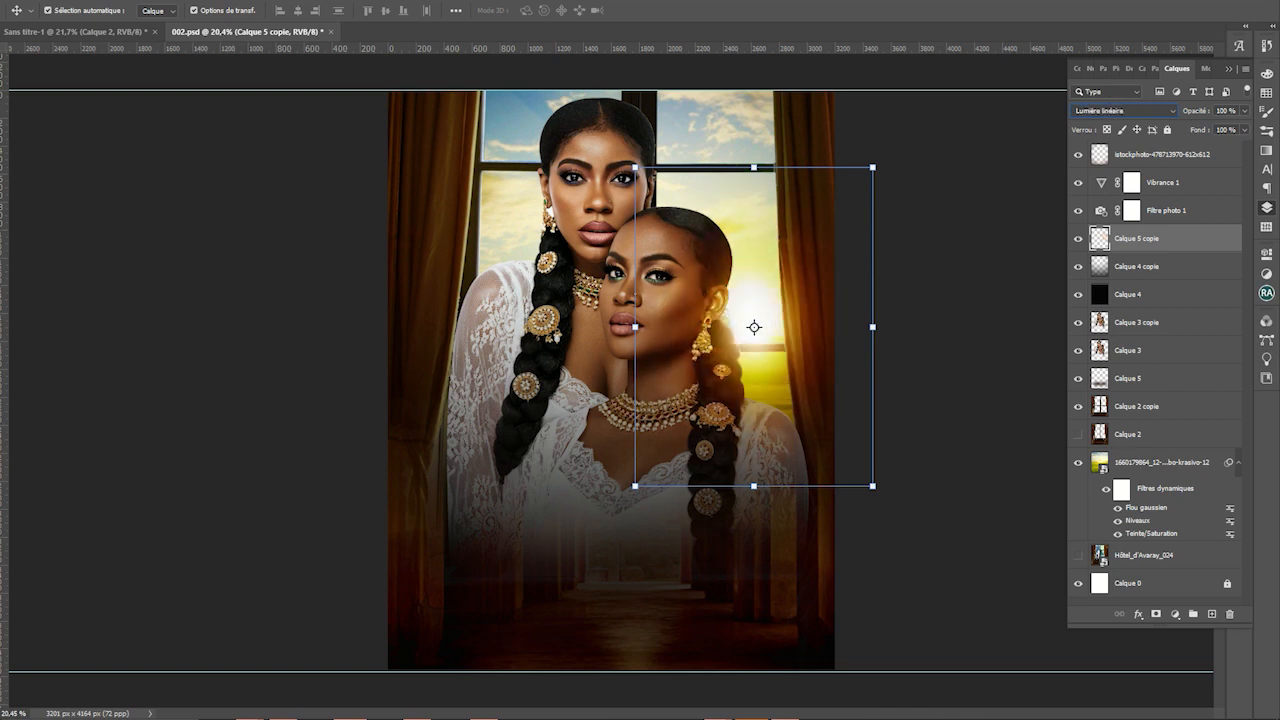
key("Up")
key("Up")
key("Up")
key("Down")
Duplicate the glow, enlarge it, tilt it about 5.41° and shift it left and down
key("ctrl+j")
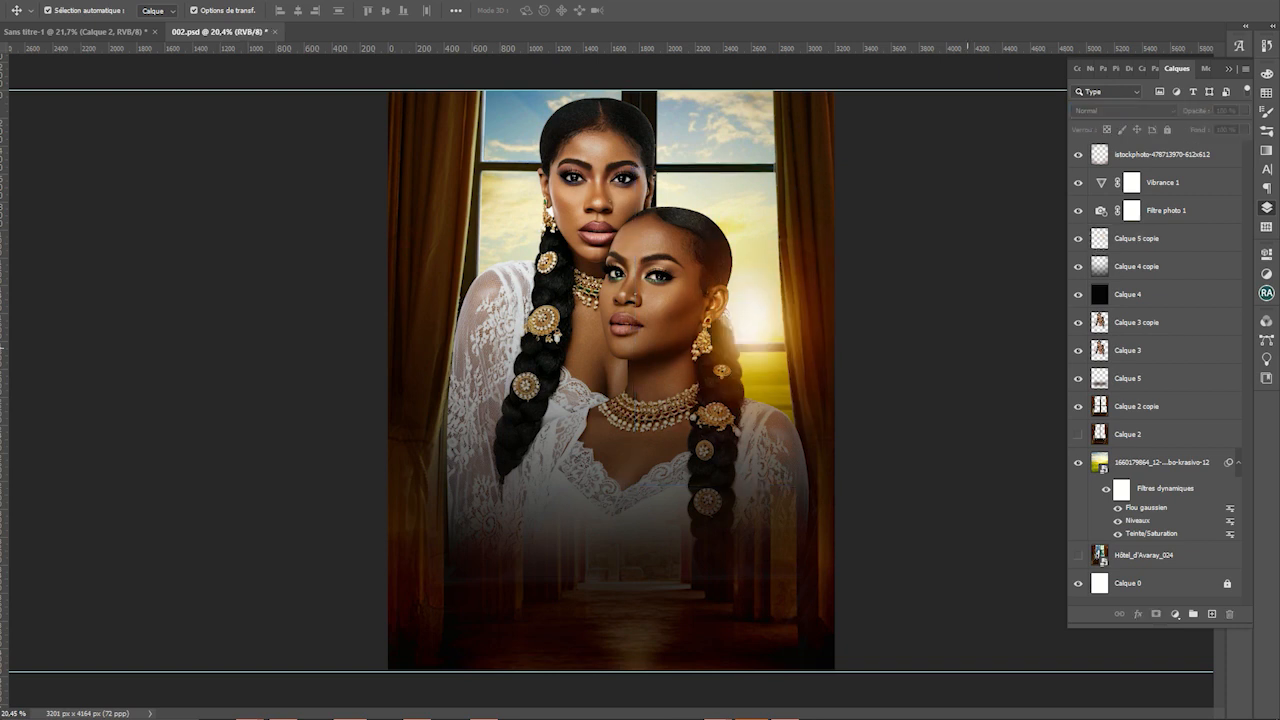
scroll(856, 441, "down", 1)
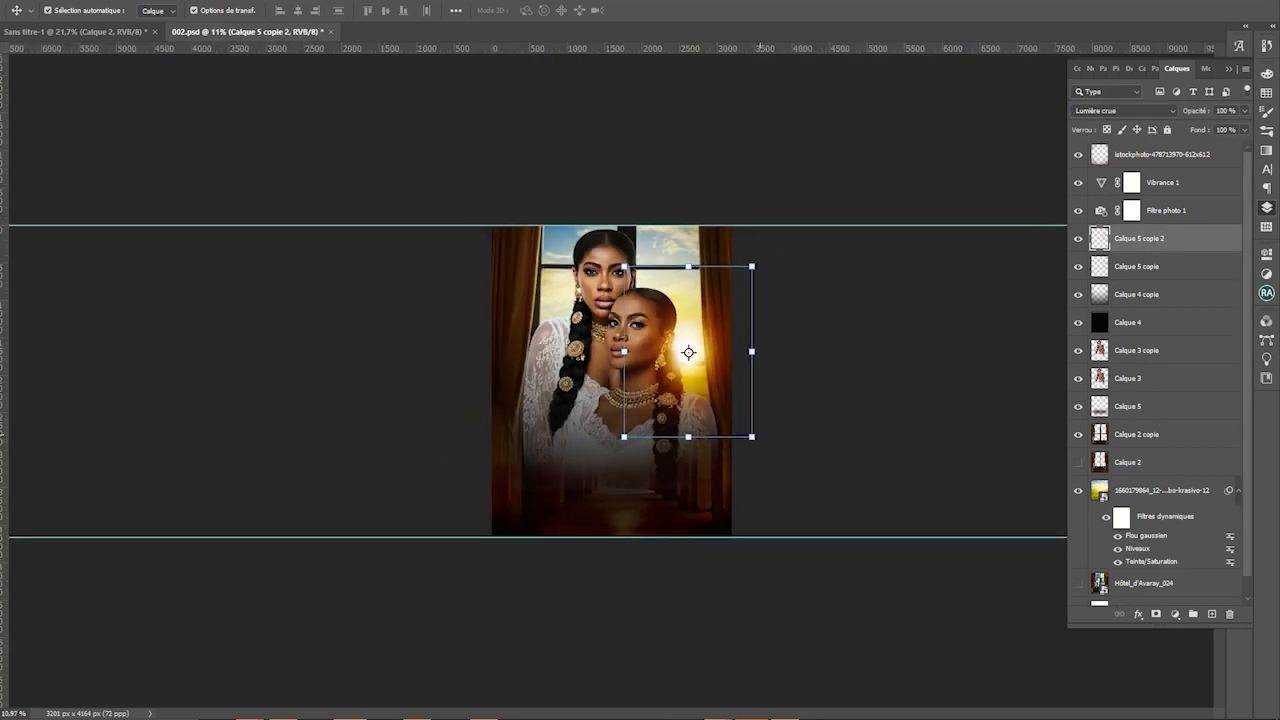
left_click_drag(751, 437, 781, 306)
left_click_drag(781, 368, 694, 257)
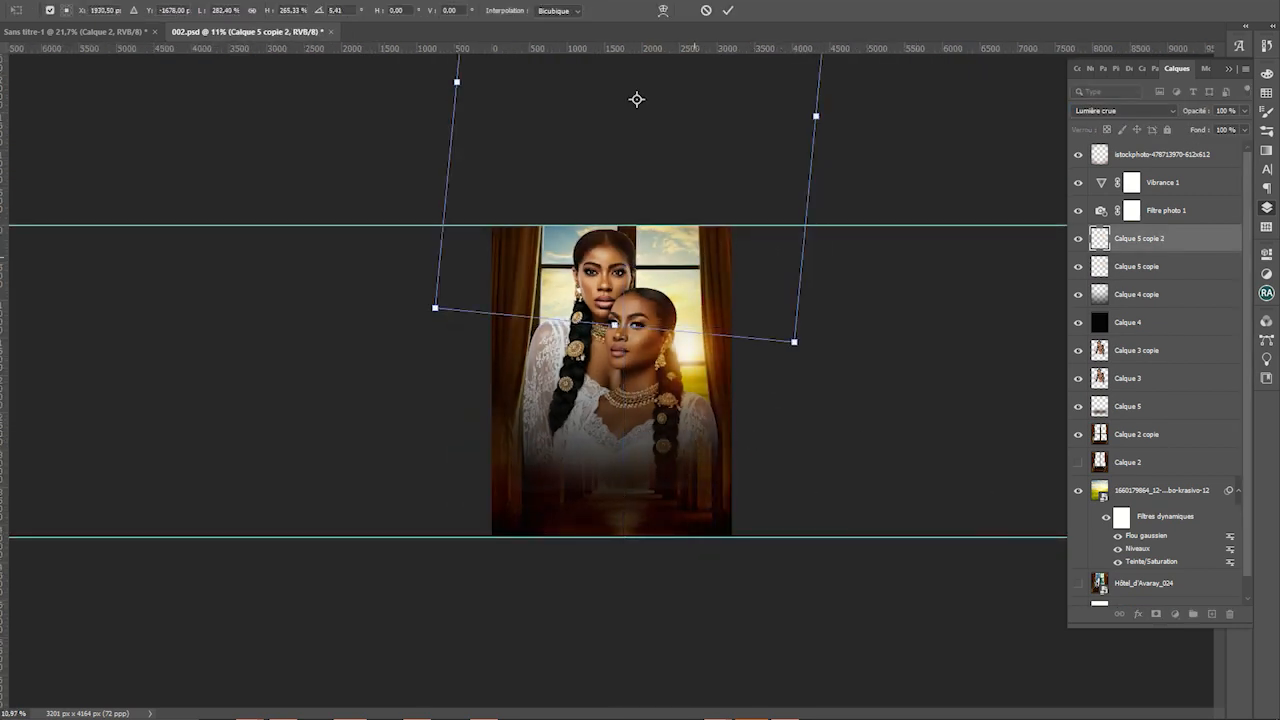
left_click_drag(637, 99, 560, 168)
left_click_drag(611, 322, 602, 334)
key("Return")
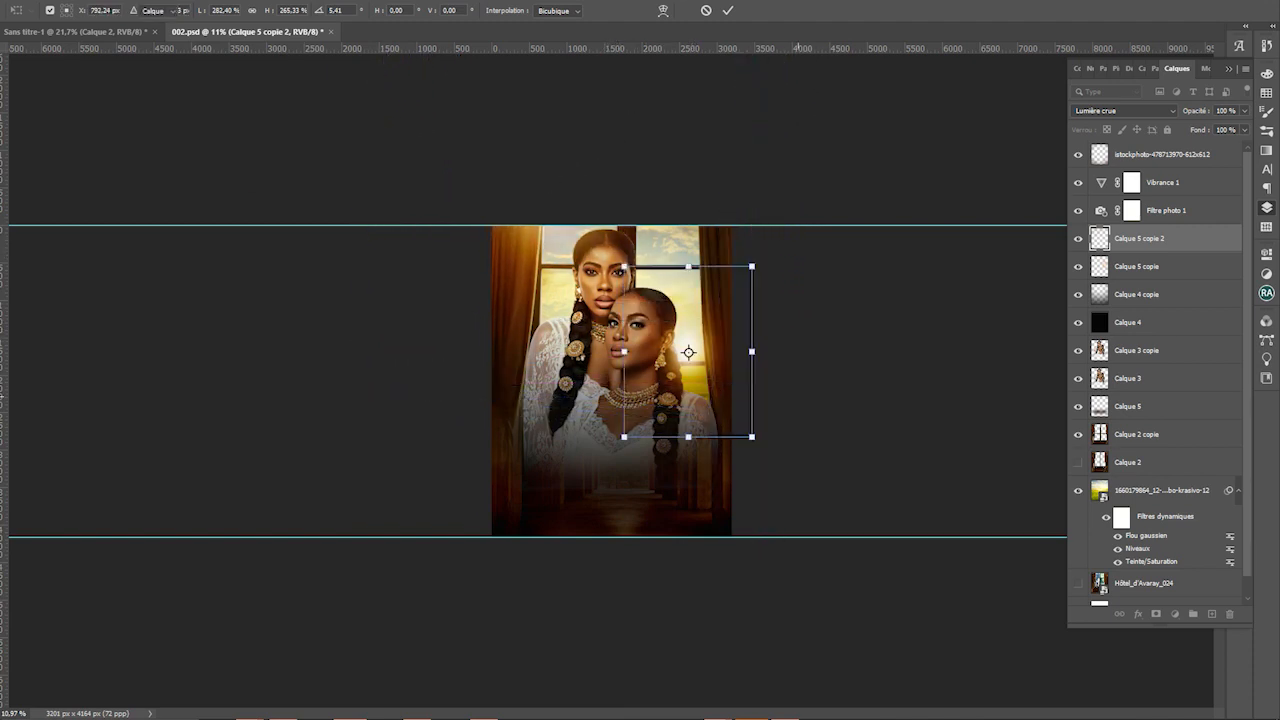
scroll(798, 396, "up", 2)
scroll(798, 396, "up", 3)
left_click(879, 386)
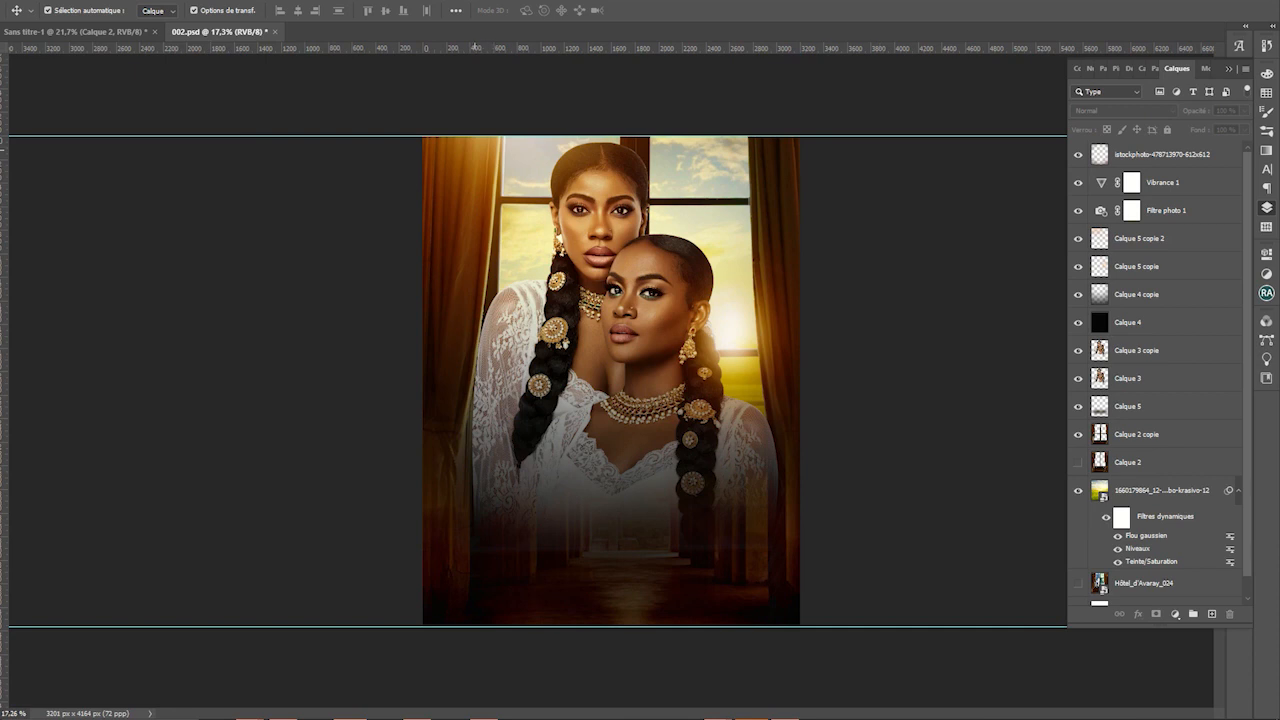
Undo an accidental istockphoto duplicate and lock the istockphoto layer
left_click_drag(474, 150, 617, 150, "alt")
key("ctrl+z")
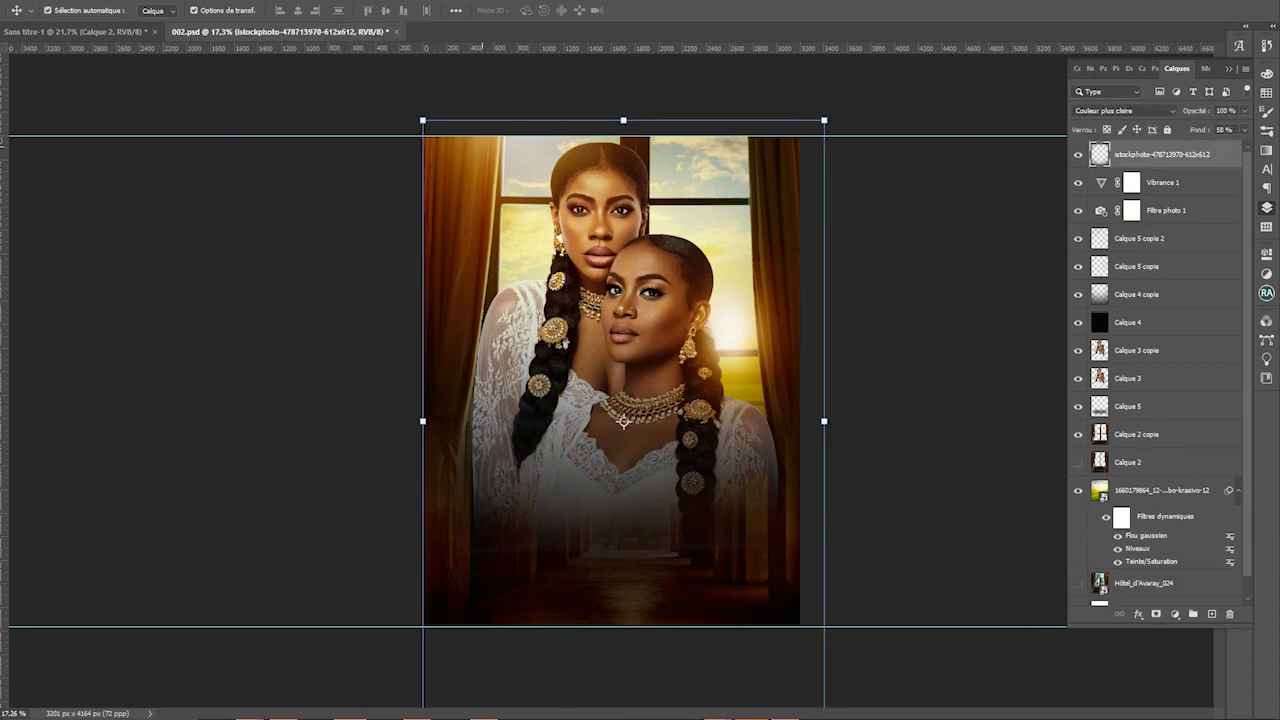
left_click(1167, 130)
Duplicate the Calque 5 copie 2 glow and shift the new copy 75 px right
left_click(552, 141)
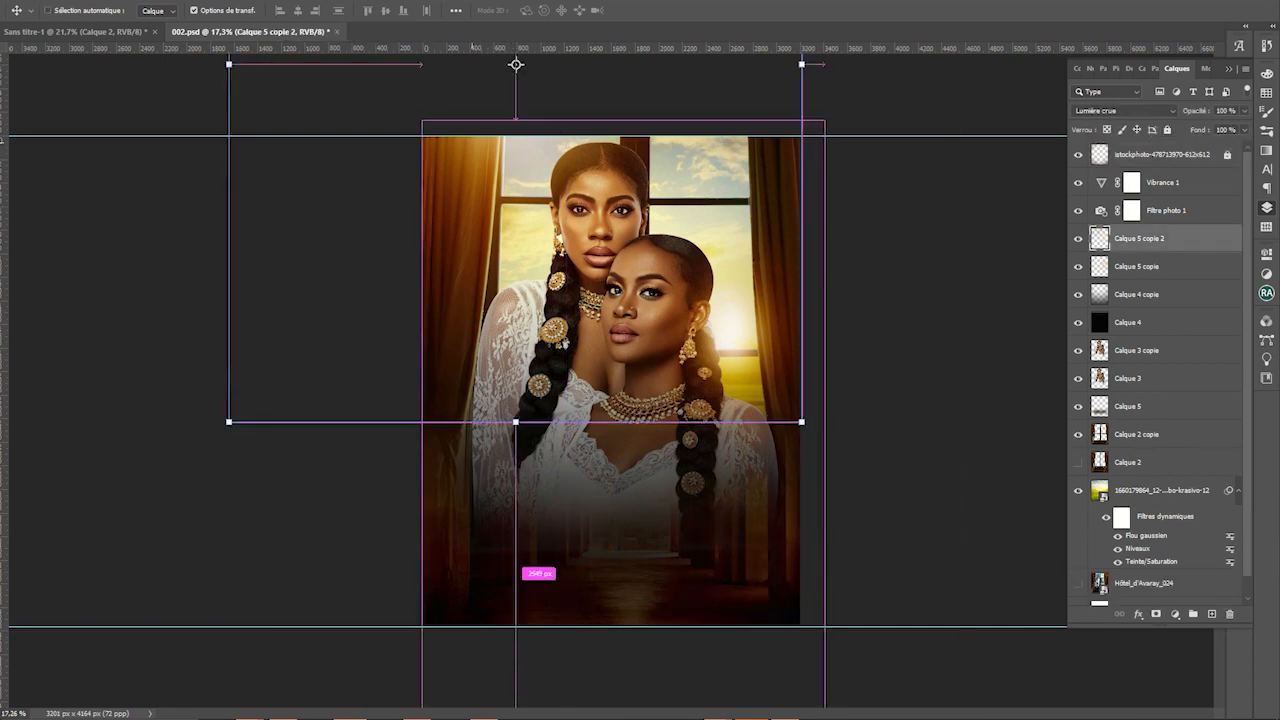
key("ctrl+j")
left_click_drag(552, 141, 809, 181)
Lock the Calque 4 copie layer after cancelling a Levels attempt on it
left_click(748, 361)
left_click(870, 296)
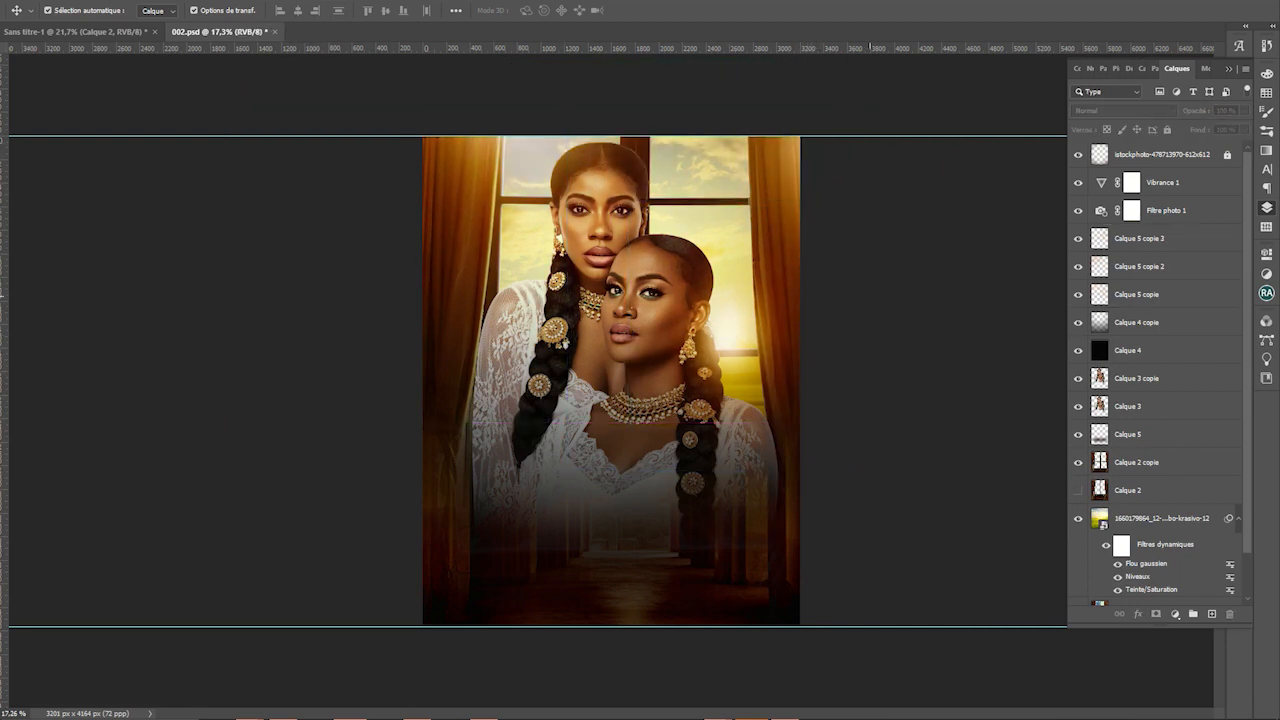
scroll(766, 416, "up", 1)
left_click(760, 410)
left_click(640, 450)
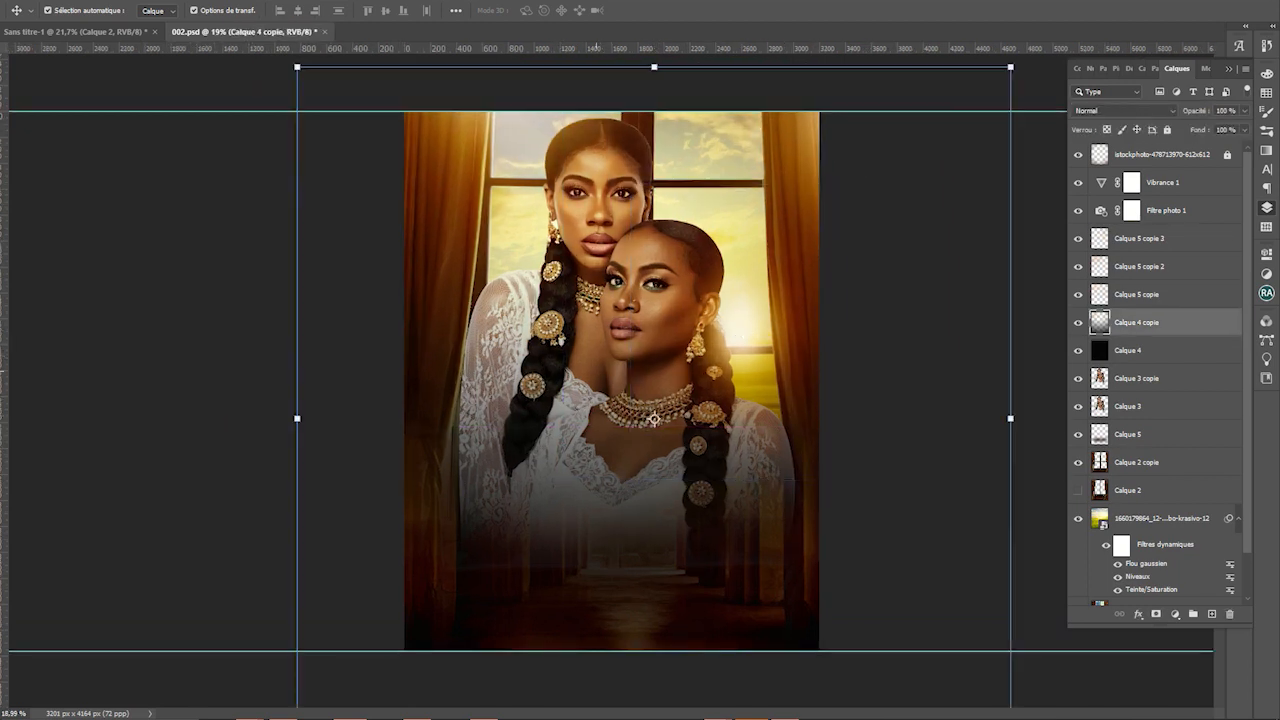
key("ctrl+l")
key("Escape")
left_click(1167, 129)
Open Levels on the women's Calque 3 copie layer
left_click(740, 332)
left_click(640, 450)
left_click(627, 341)
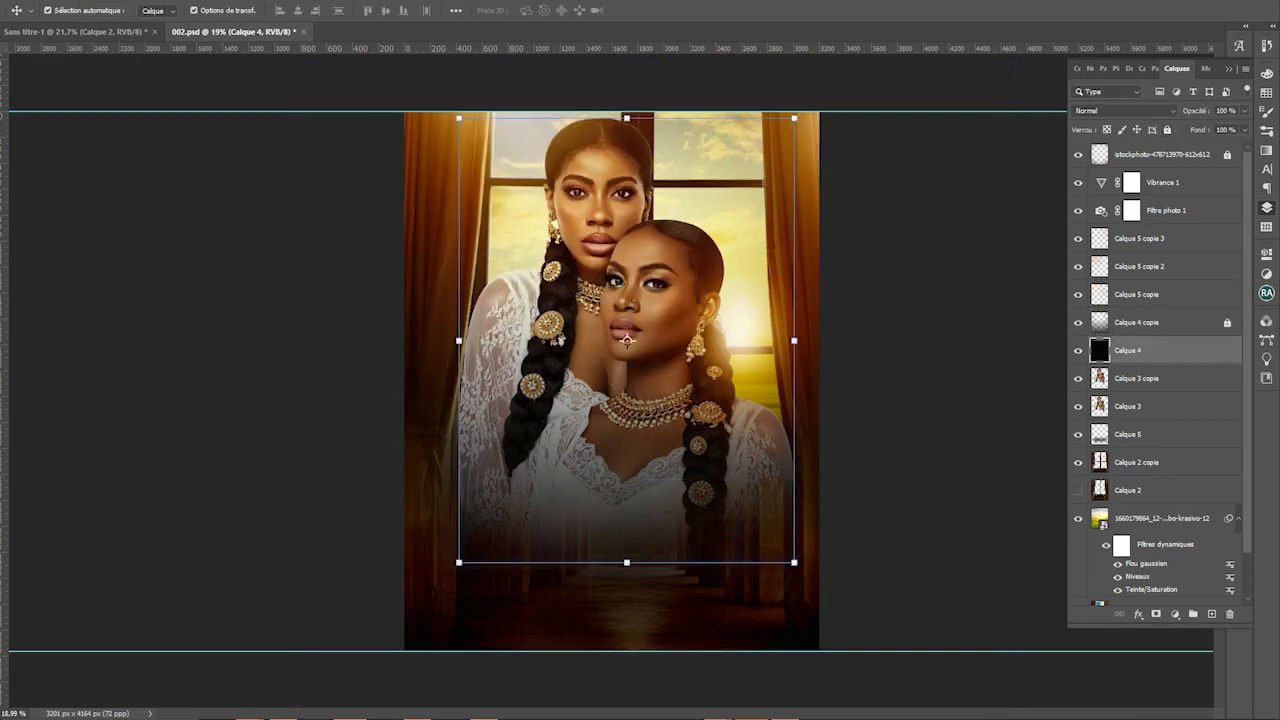
left_click(627, 341)
key("ctrl+l")
Confirm the women layer's Levels unchanged and save the poster document
left_click_drag(500, 112, 795, 396)
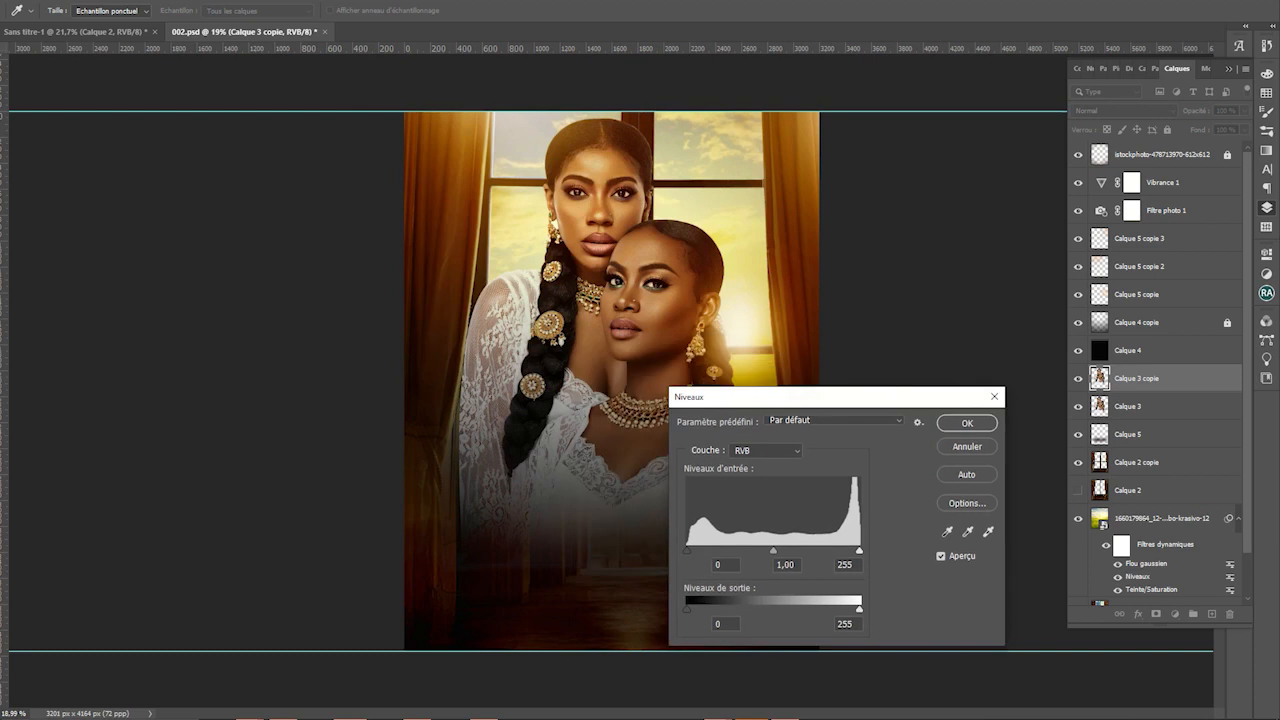
mouse_move(859, 550)
left_mouse_down()
mouse_move(846, 550)
mouse_move(857, 550)
left_mouse_up()
key("Return")
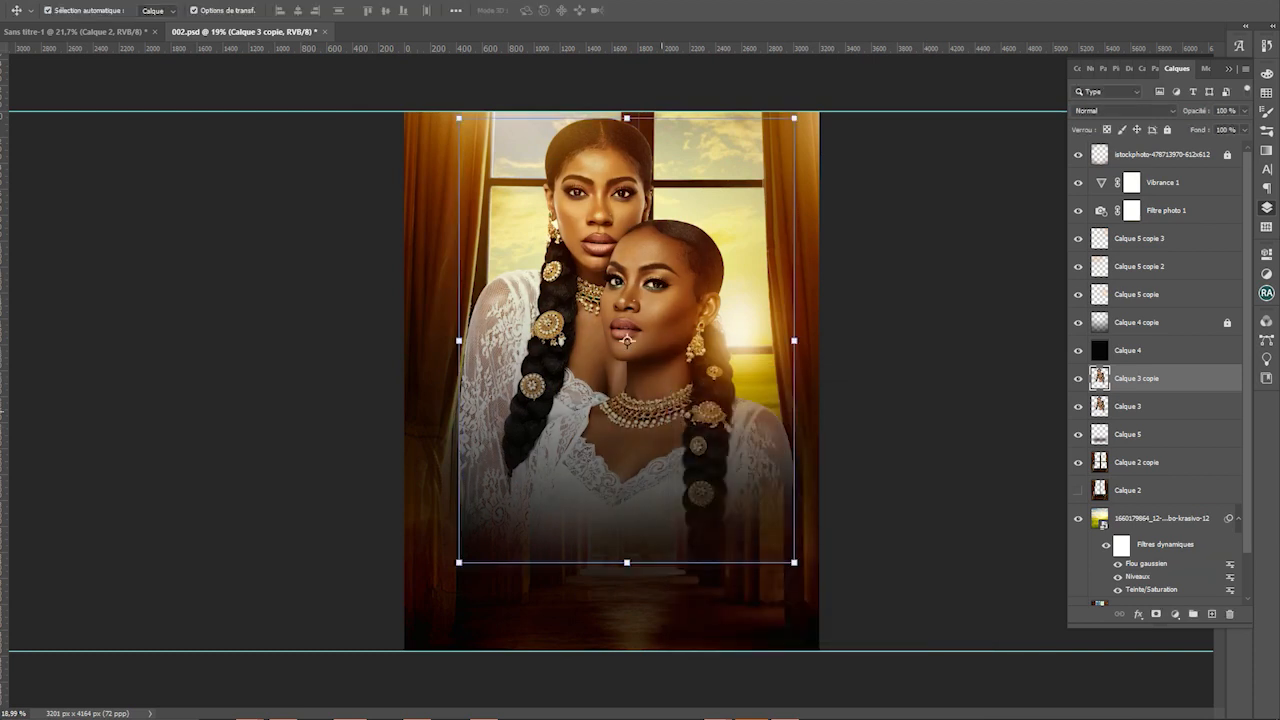
key("ctrl+s")
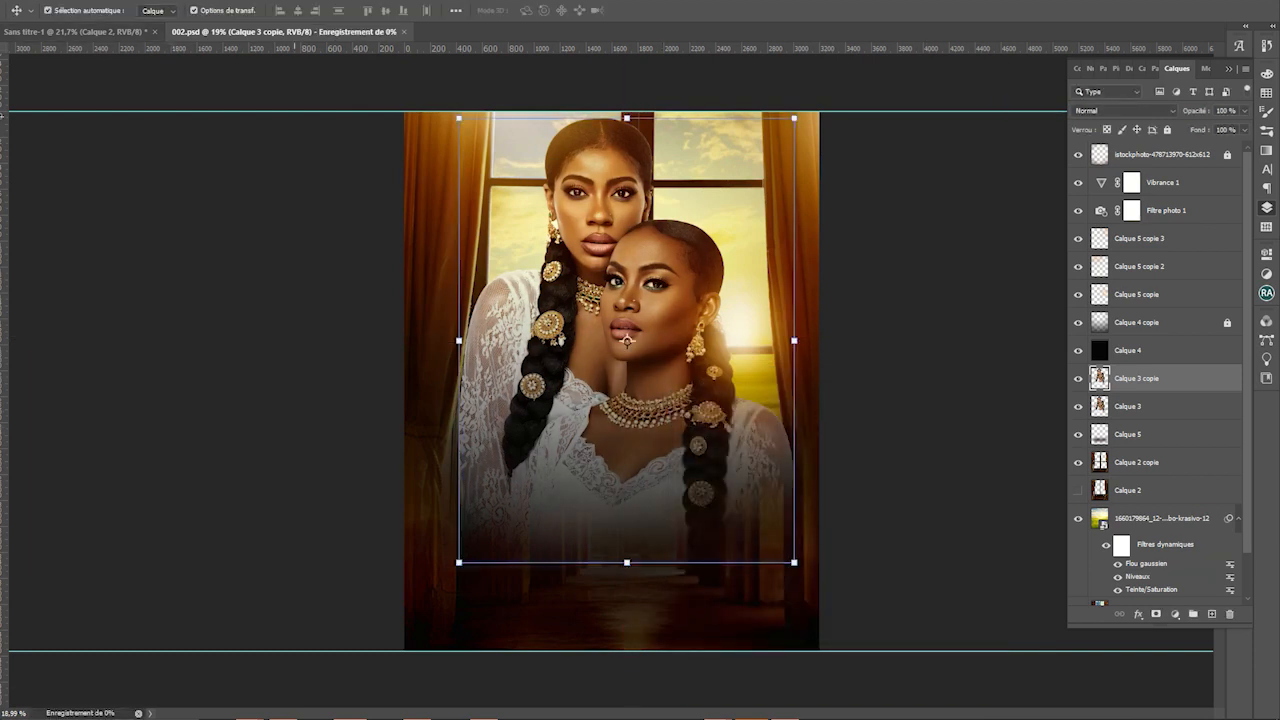
Apply Camera Raw to Calque 3 copie with Clarté +40 and Tons foncés +35
key("t")
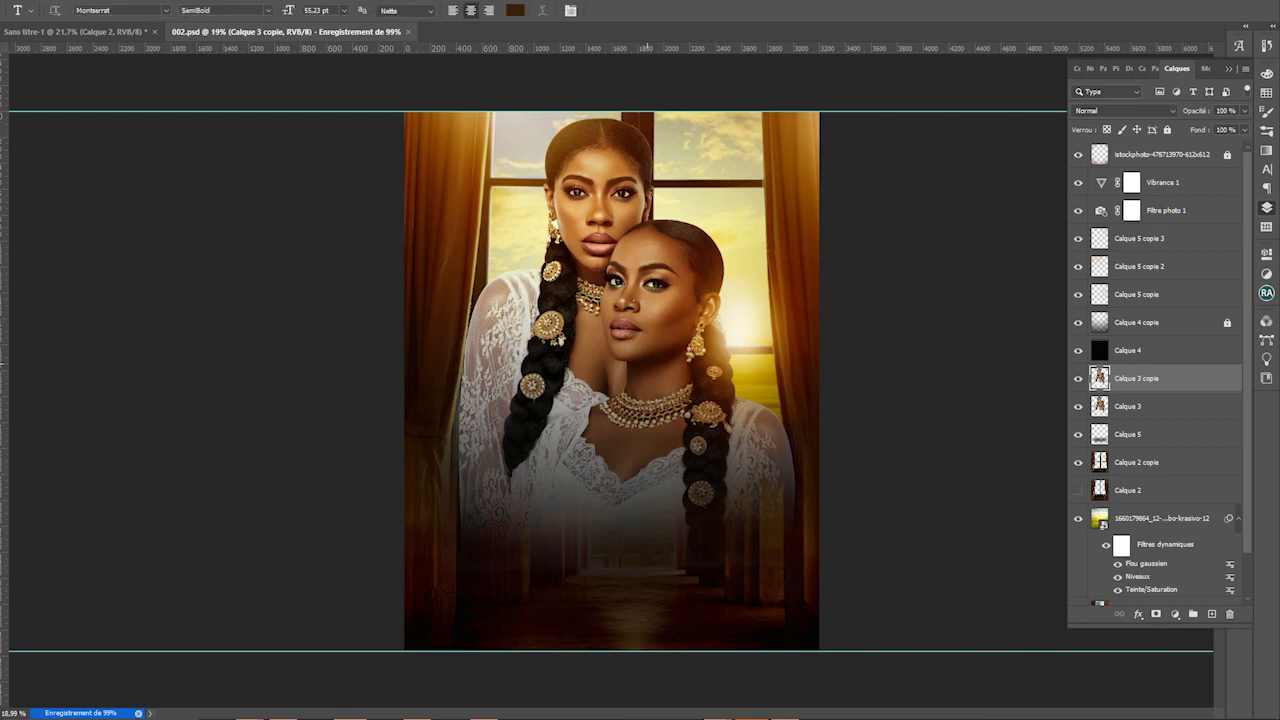
key("v")
left_click(648, 361)
left_click(1137, 378)
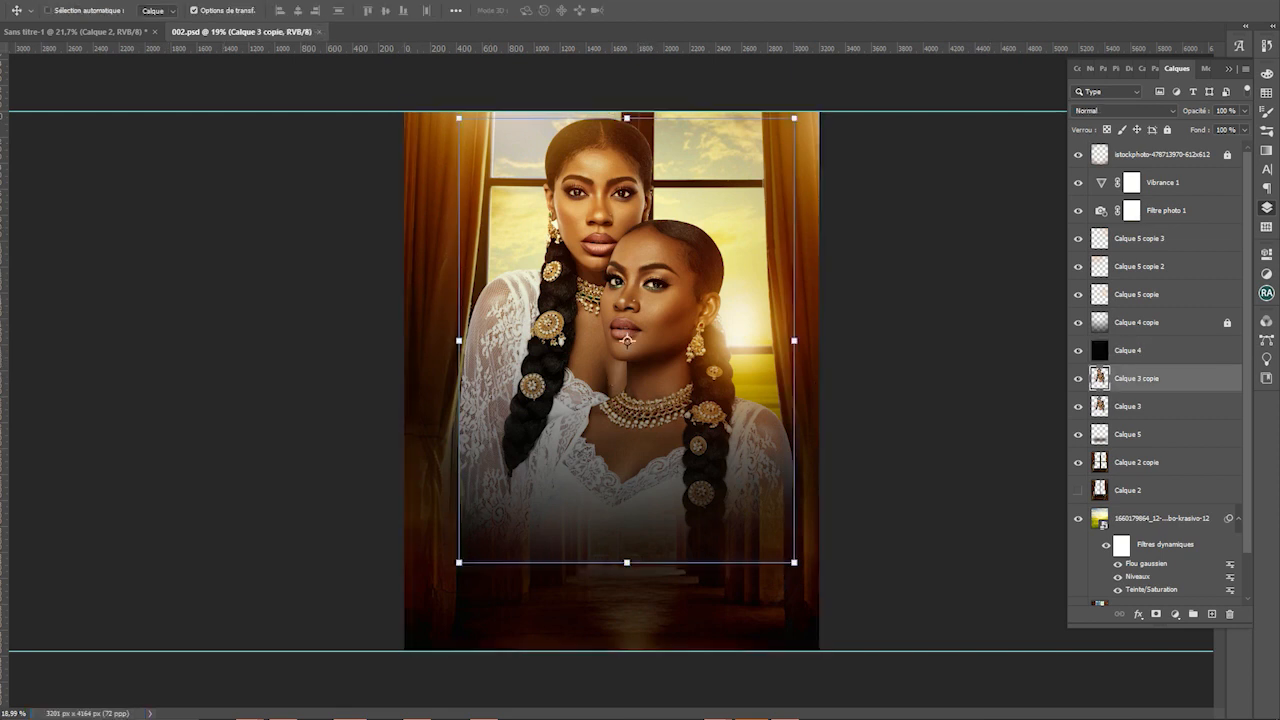
key("ctrl+shift+a")
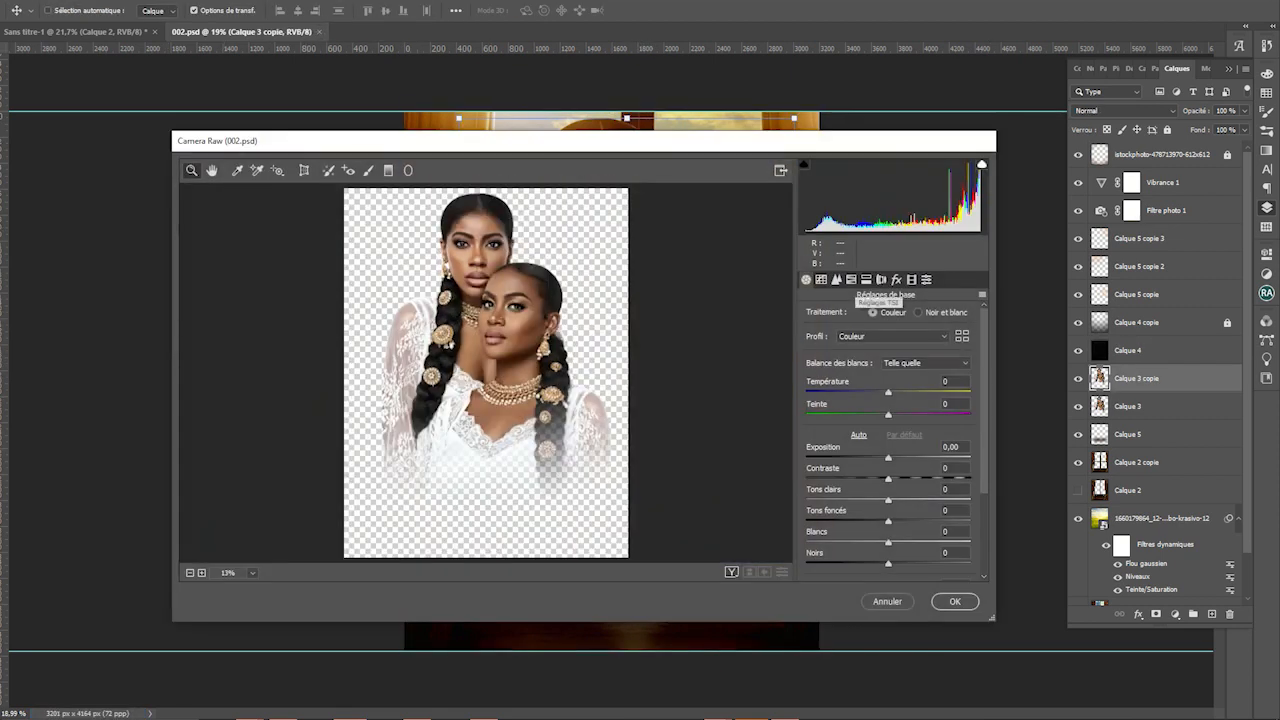
left_click(806, 279)
scroll(890, 440, "down", 3)
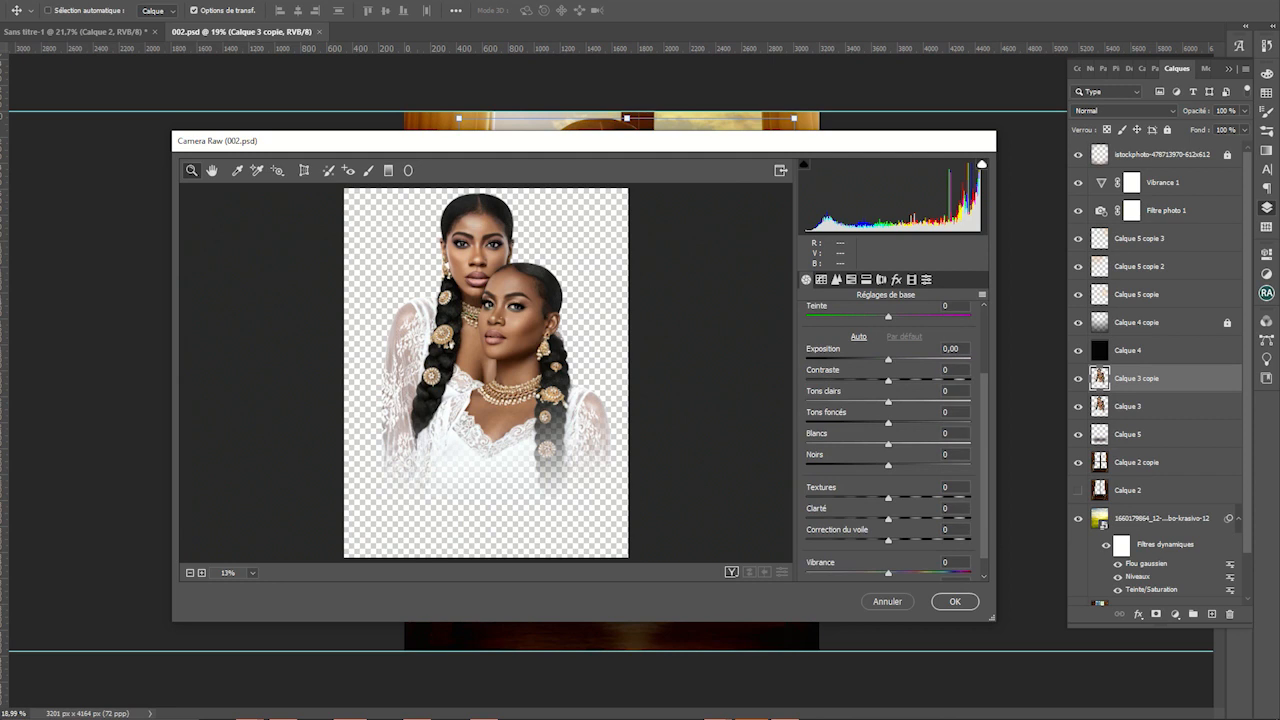
left_click_drag(888, 519, 921, 519)
left_click_drag(888, 423, 917, 423)
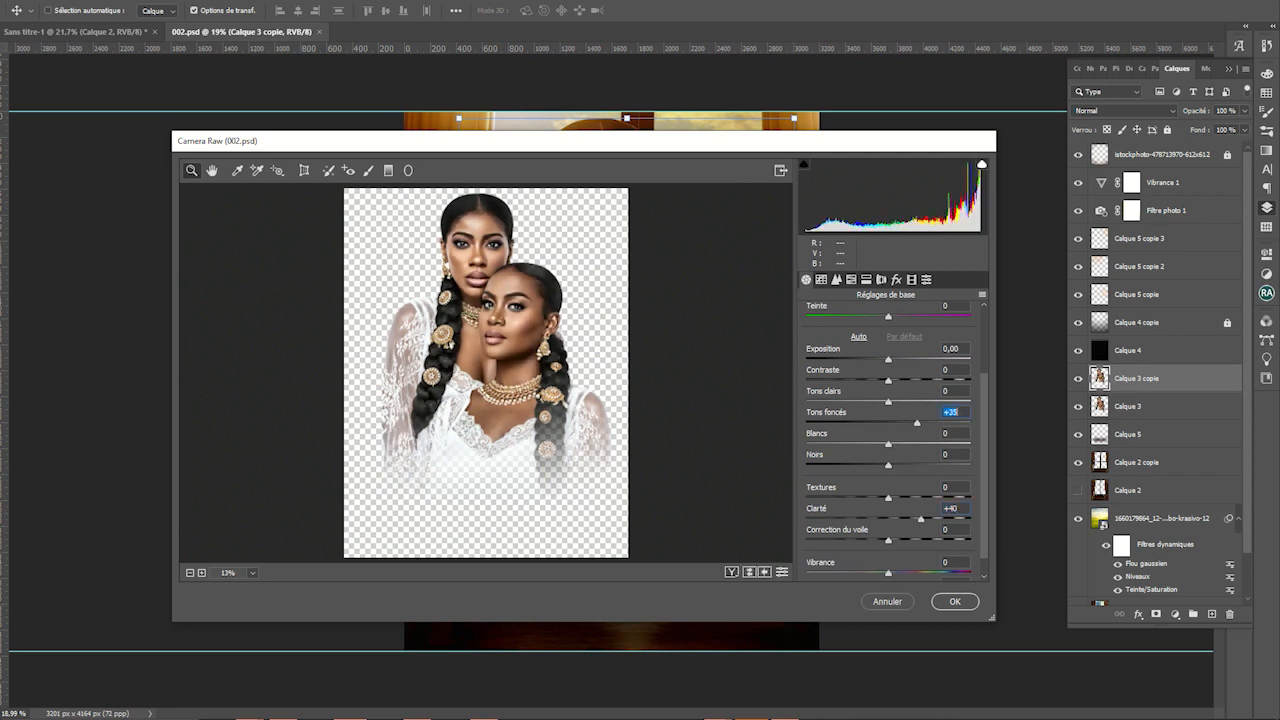
key("Return")
left_click(920, 437, "ctrl")
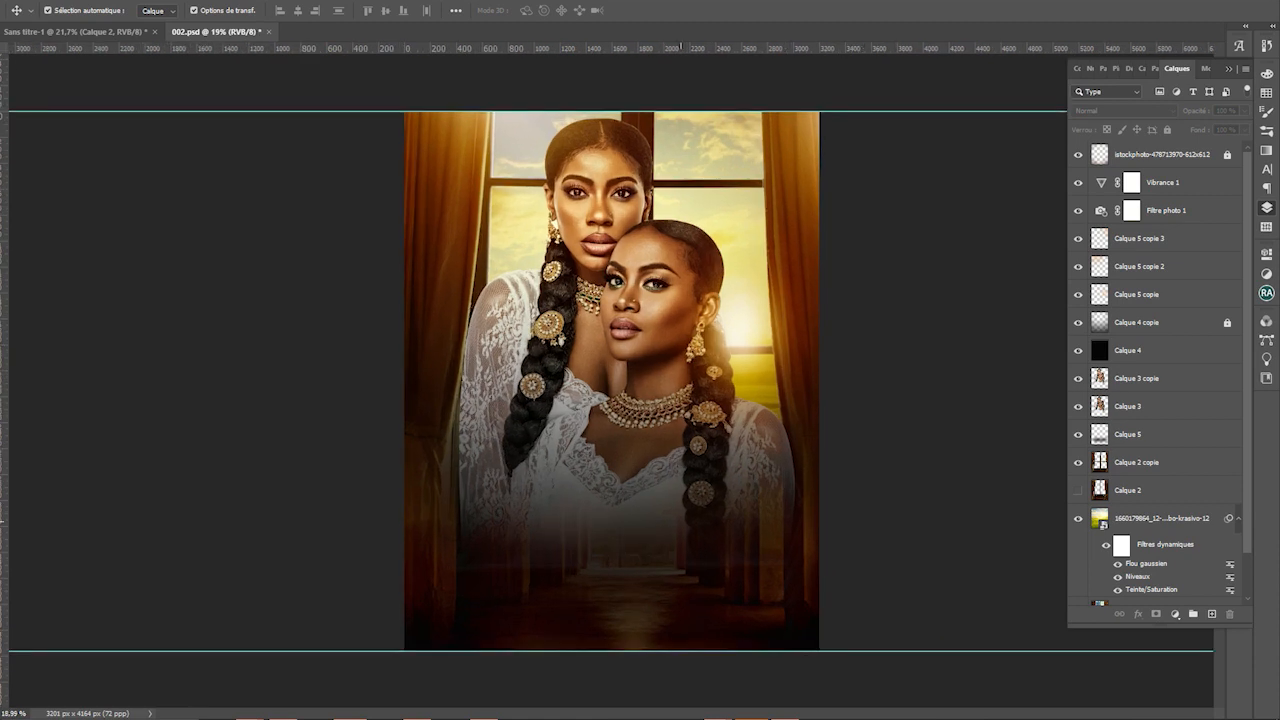
key("super")
Search Recherche rapide for 'fire' images
left_click(282, 706)
type("fl")
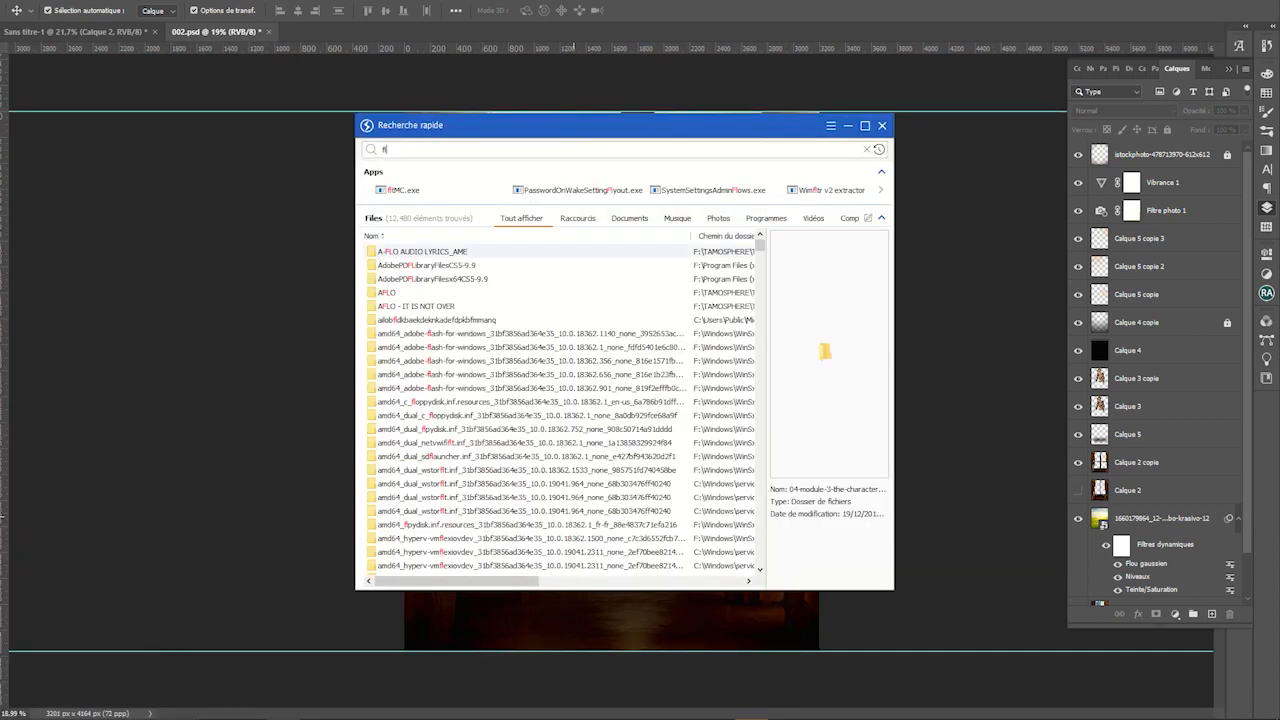
key("BackSpace")
type("ire")
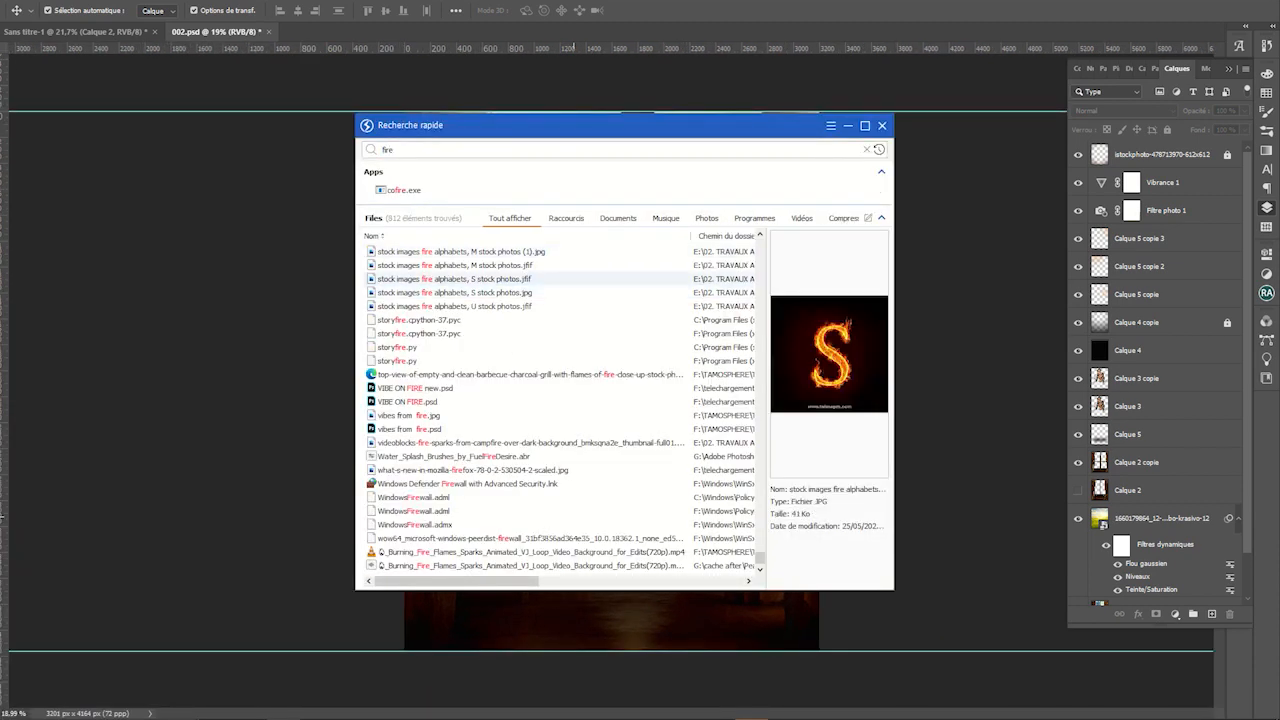
Preview the fire images and drag 'Stir up the fire_' onto the poster canvas
left_click(409, 415)
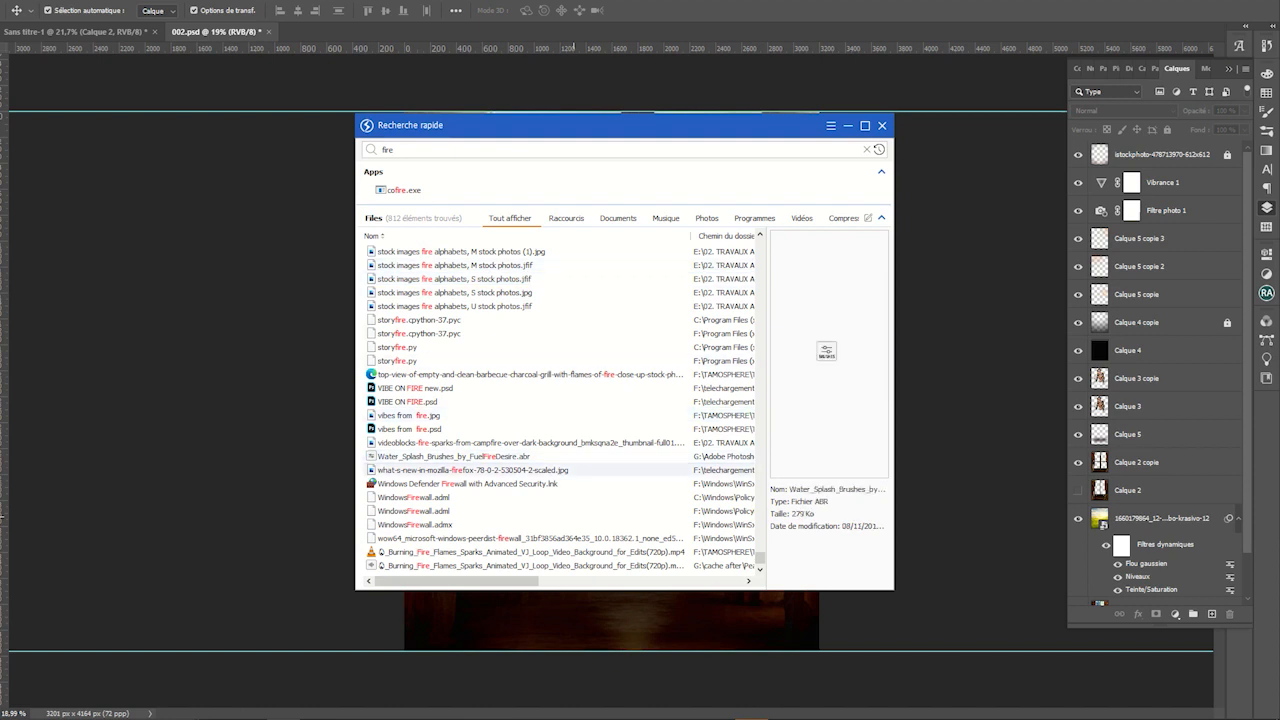
scroll(560, 470, "up", 4)
left_click(530, 306)
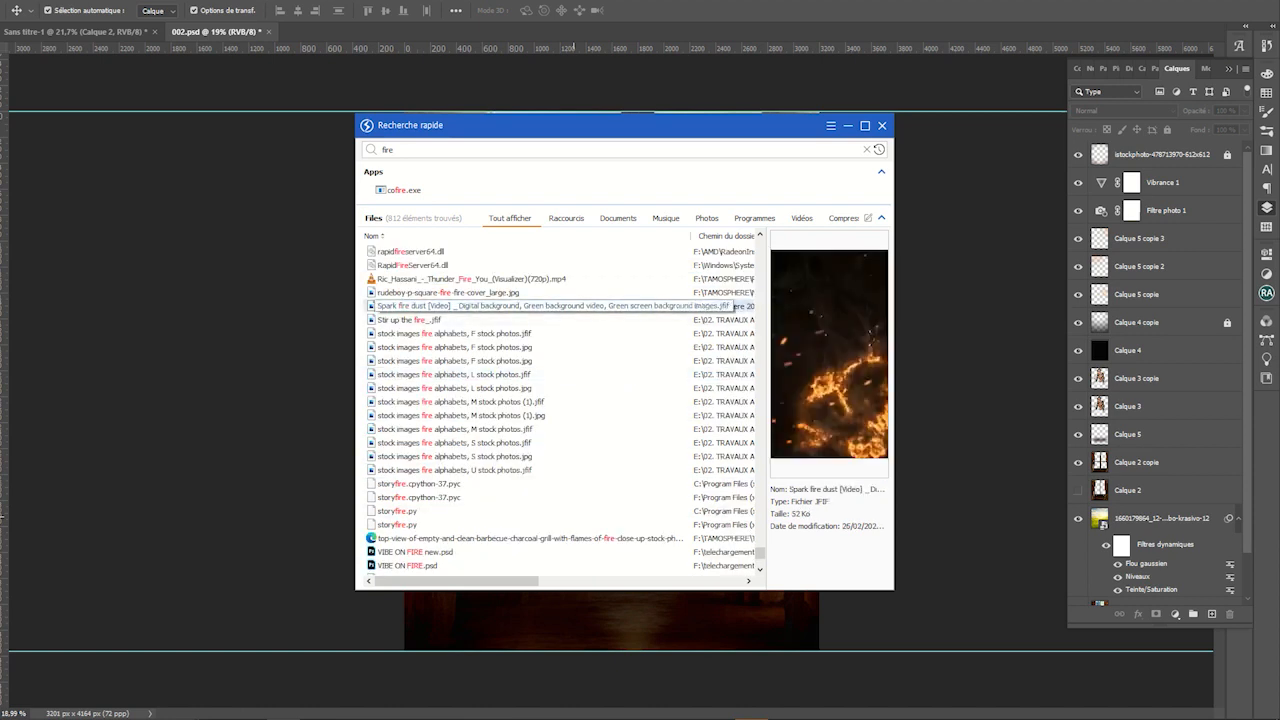
left_click(448, 292)
left_click(530, 306)
left_click(409, 319)
left_click_drag(409, 319, 803, 91)
scroll(662, 394, "down", 3)
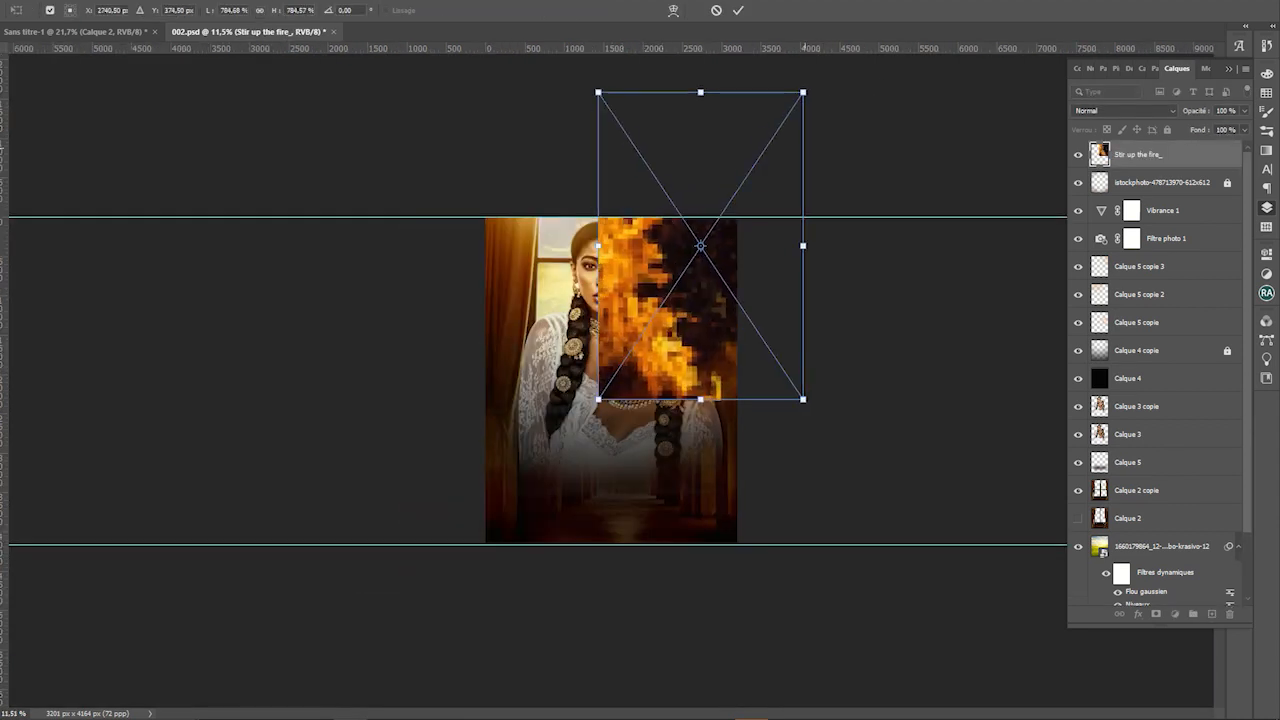
Place the fire image over the lower-left and blend it in Superposition at 46% opacity
left_click_drag(787, 160, 589, 386)
left_click_drag(602, 318, 556, 365)
key("Return")
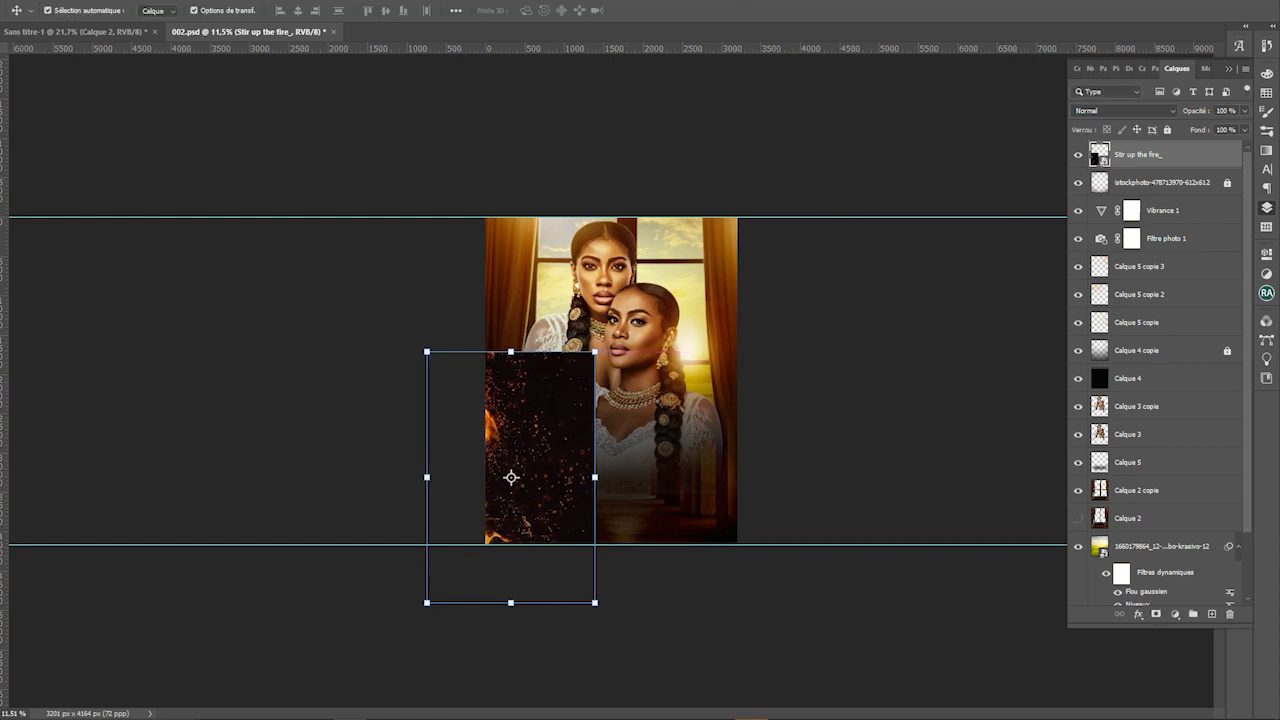
left_click(1123, 110)
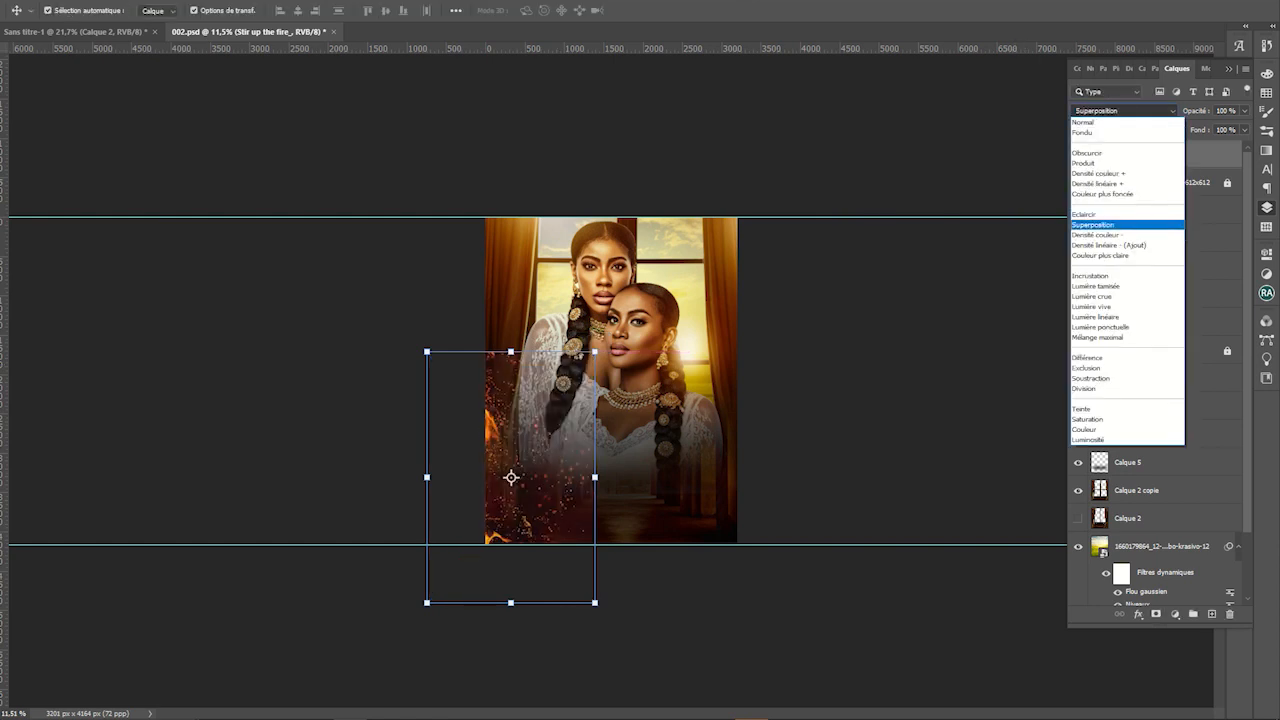
left_click(1110, 214)
left_click_drag(1243, 128, 1208, 128)
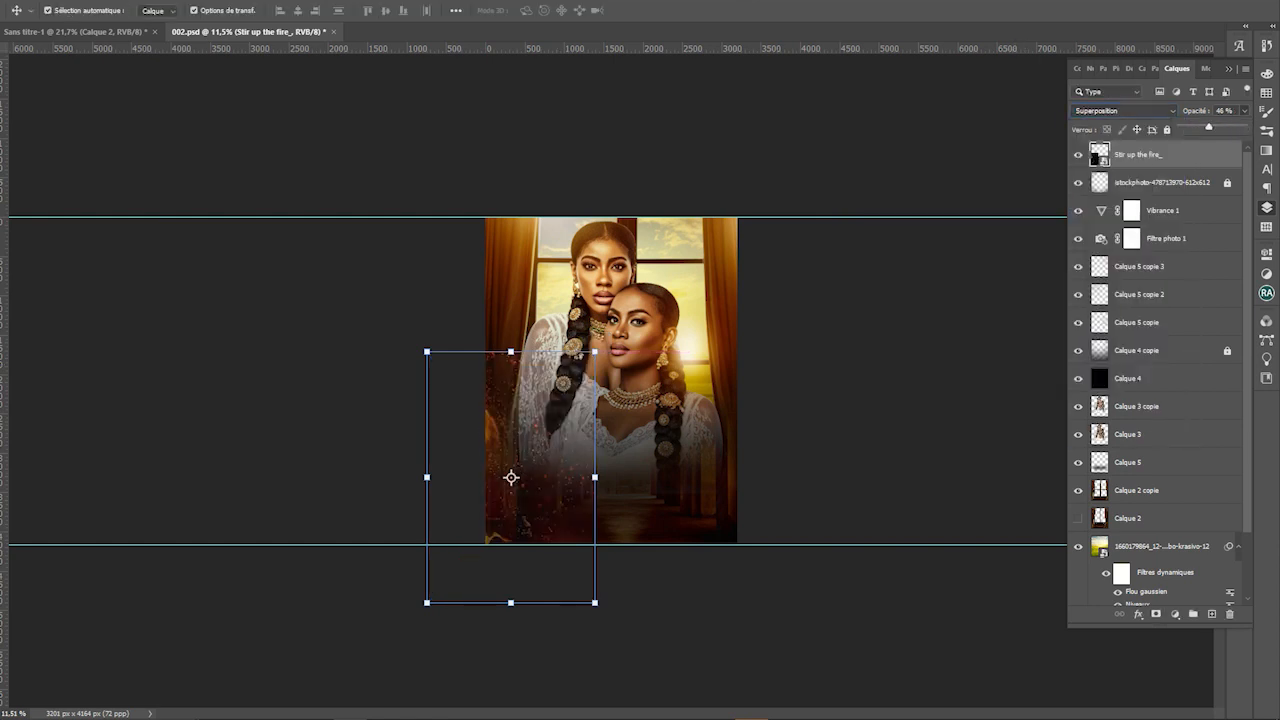
Narrow the fire layer and raise its opacity to 66%
scroll(511, 477, "up", 3)
key("ctrl+t")
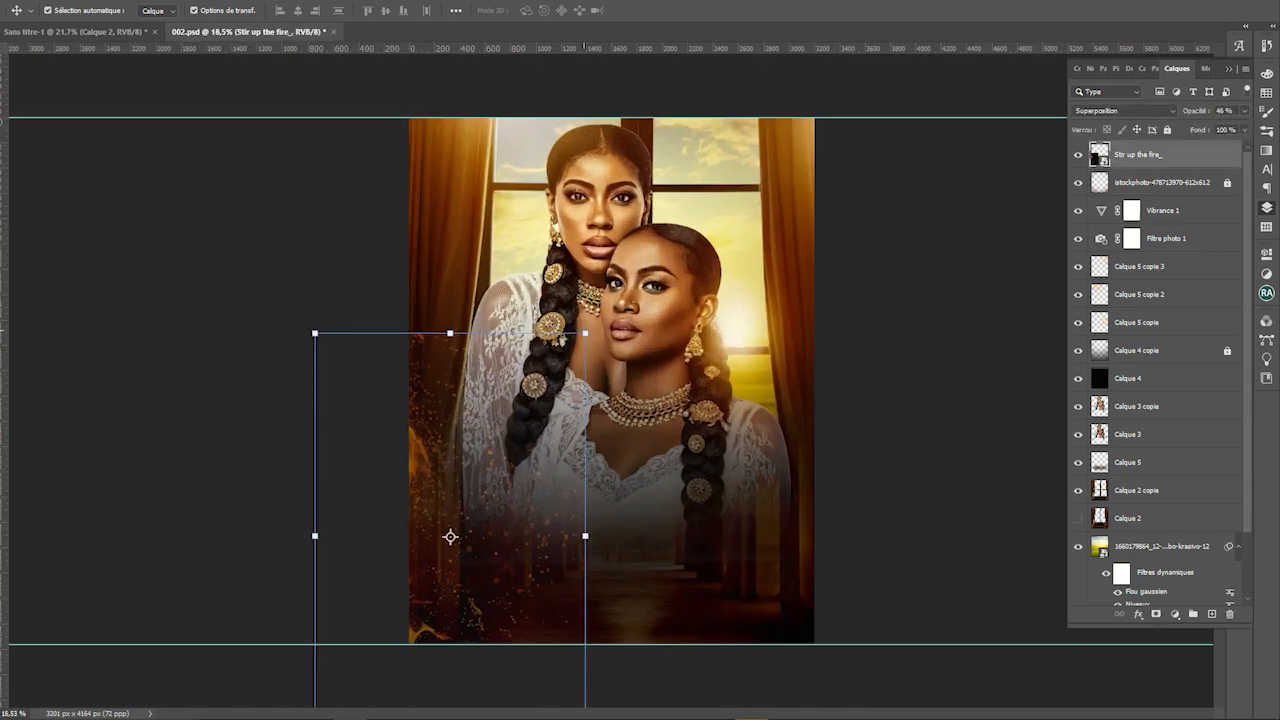
mouse_move(586, 331)
left_mouse_down()
mouse_move(554, 379)
mouse_move(571, 320)
mouse_move(564, 333)
left_mouse_up()
left_click(1245, 110)
left_click_drag(1208, 128, 1221, 128)
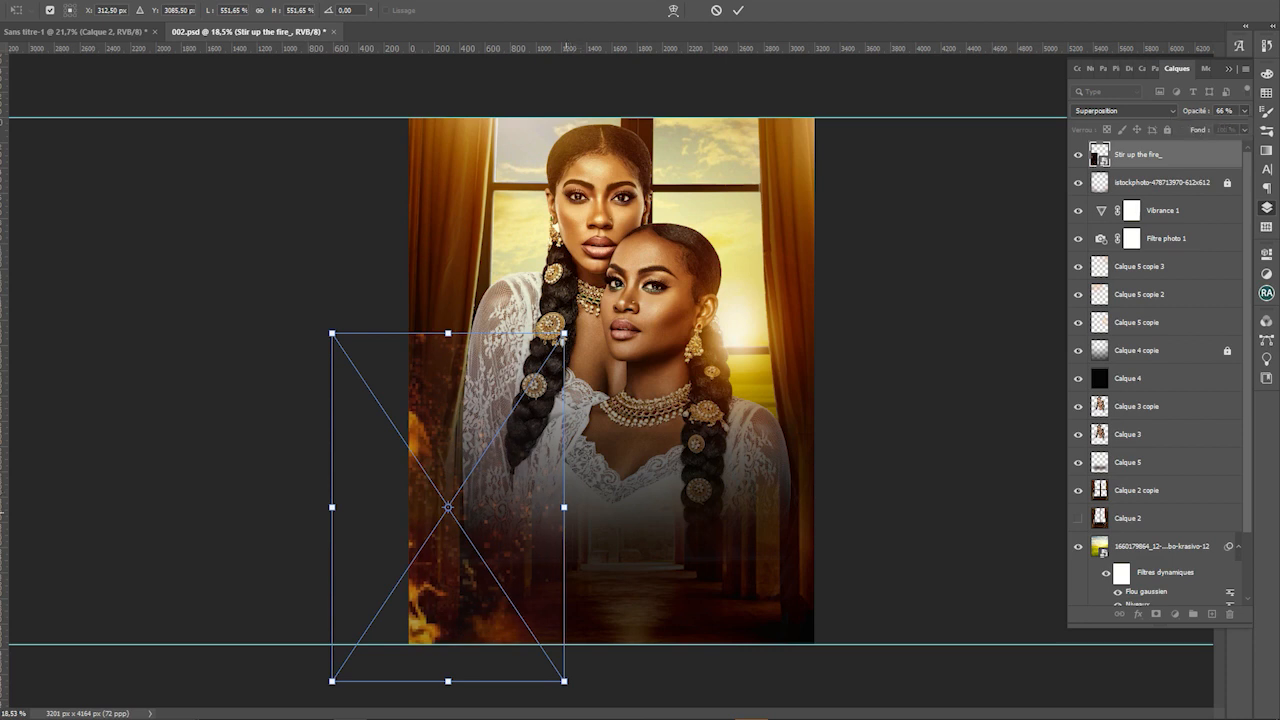
key("Return")
Darken the fire layer with Levels, black input set to 32
left_click(300, 478)
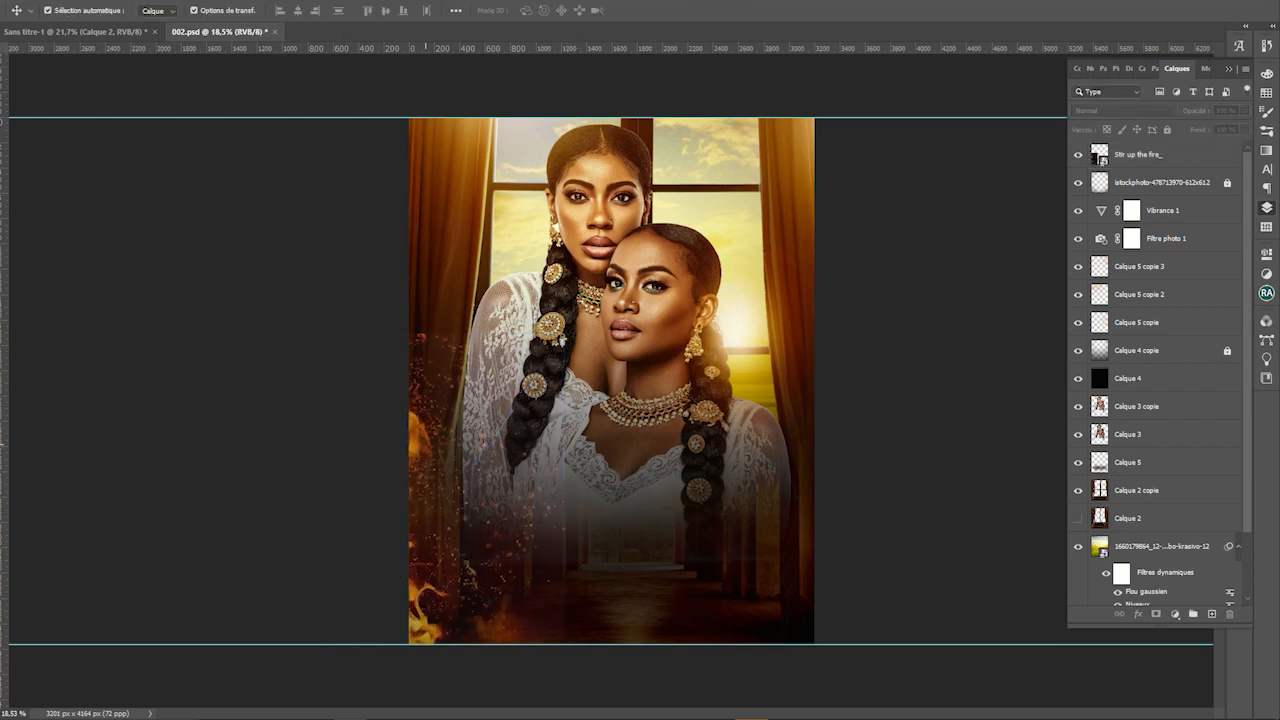
left_click(500, 478)
key("ctrl+l")
left_click_drag(469, 274, 491, 274)
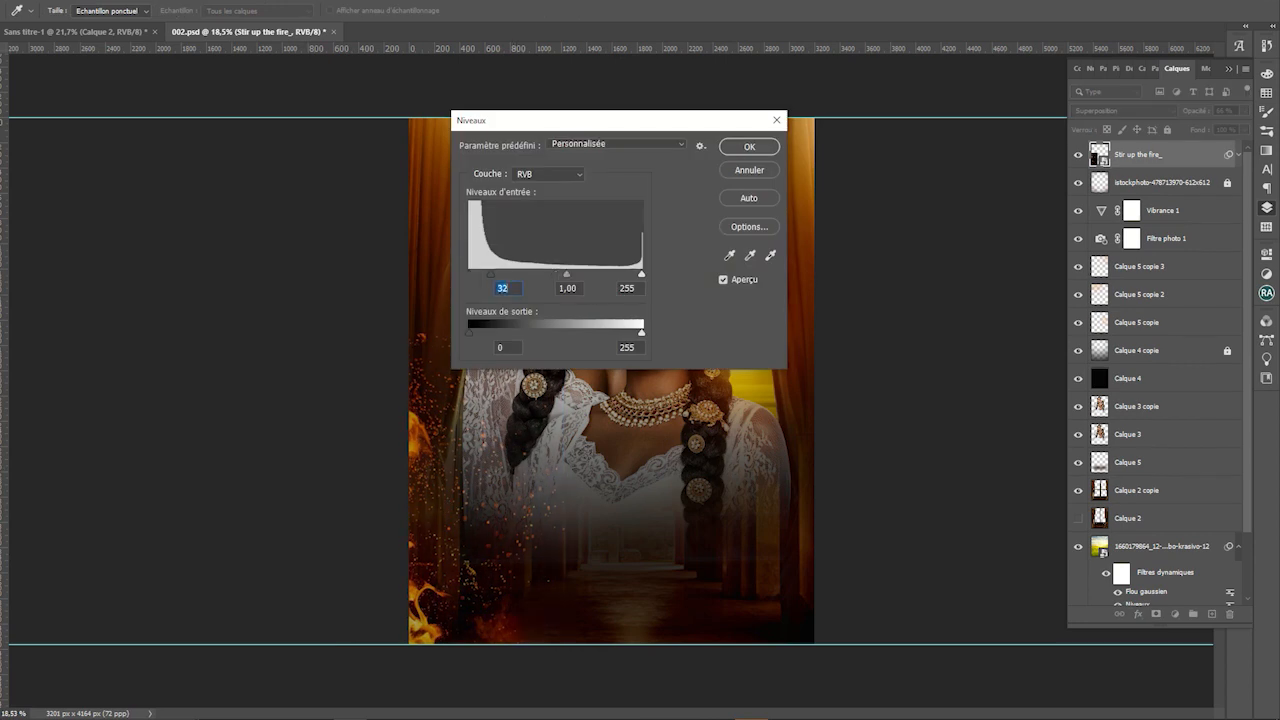
key("Return")
Duplicate the glow layer and move the copy to the poster's bottom
left_click(873, 92)
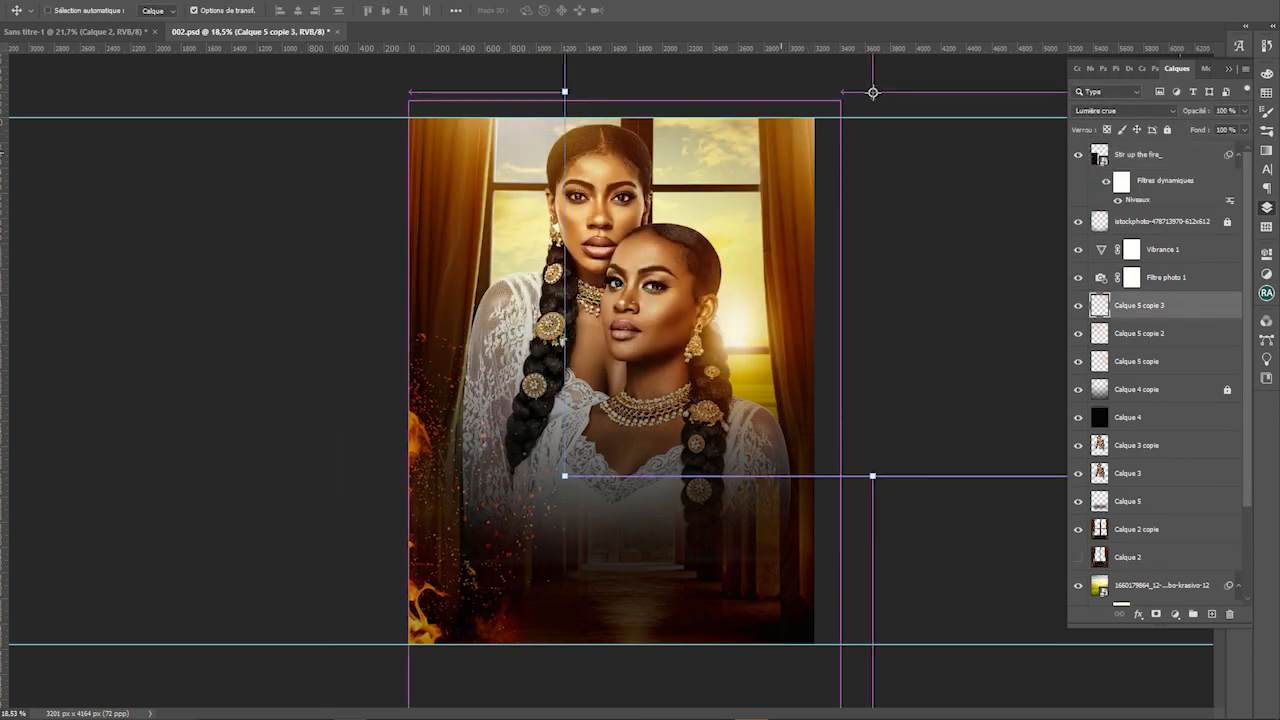
key("ctrl+j")
scroll(781, 153, "down", 1)
left_click(781, 153)
left_click_drag(750, 165, 606, 681)
left_click_drag(699, 569, 609, 662)
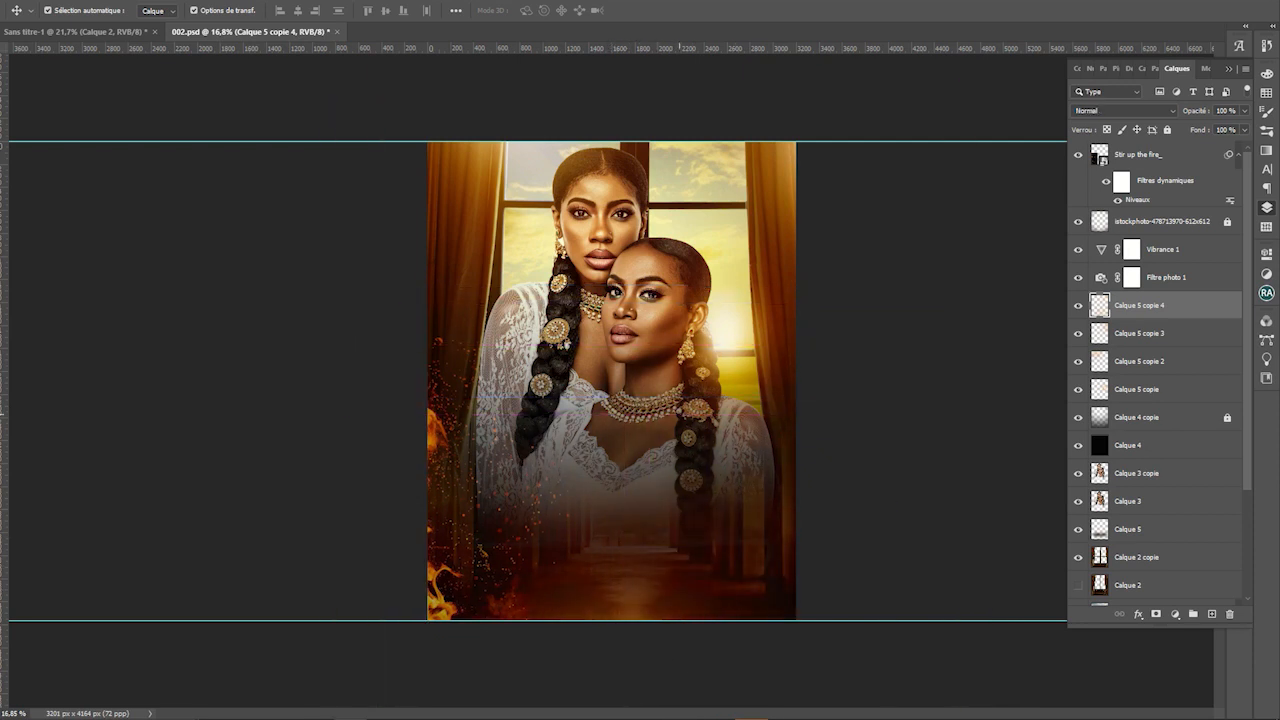
Duplicate the fire layer and flip the copy over to the right side
left_click(463, 496)
key("ctrl+j")
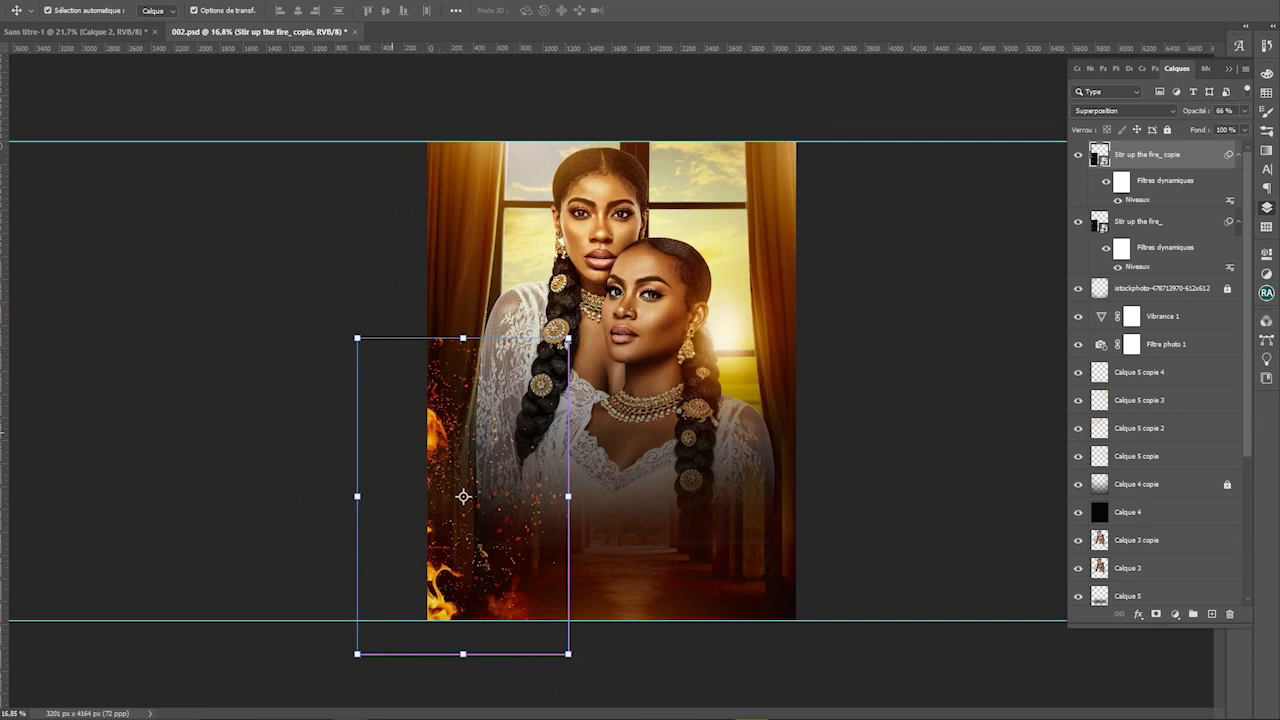
key("ctrl+t")
key("Return")
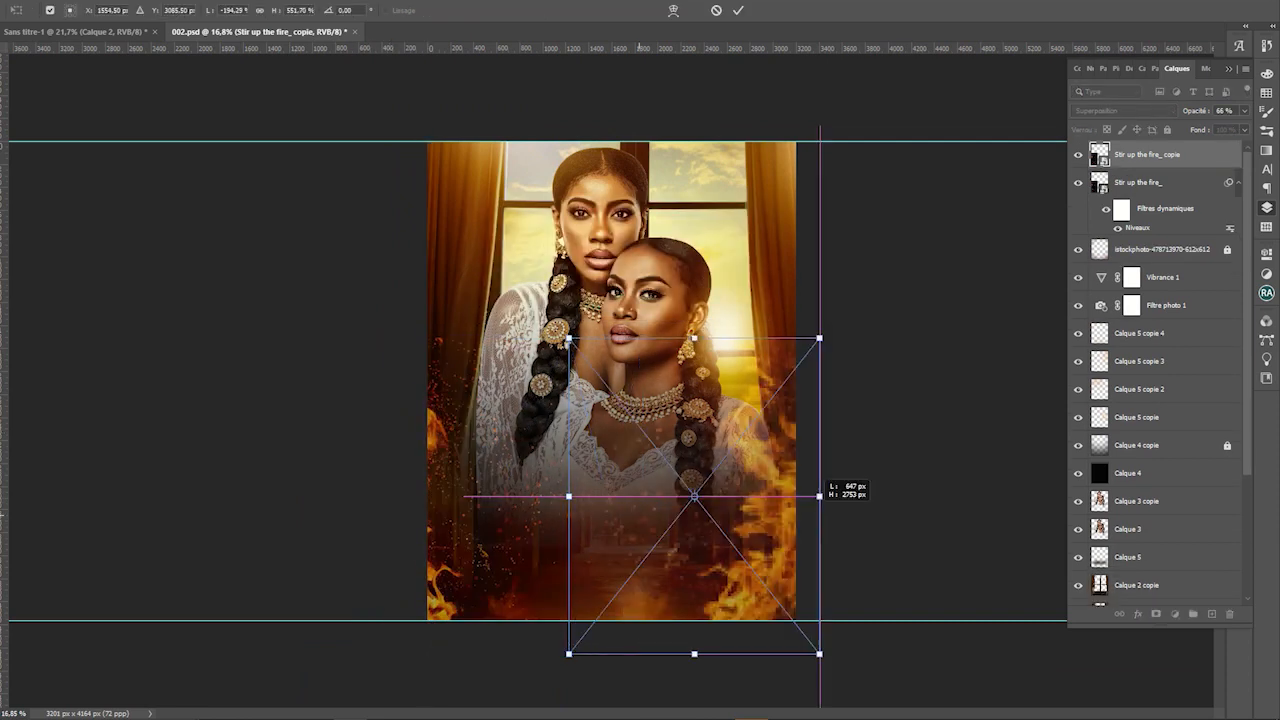
left_click_drag(357, 496, 813, 512)
key("Return")
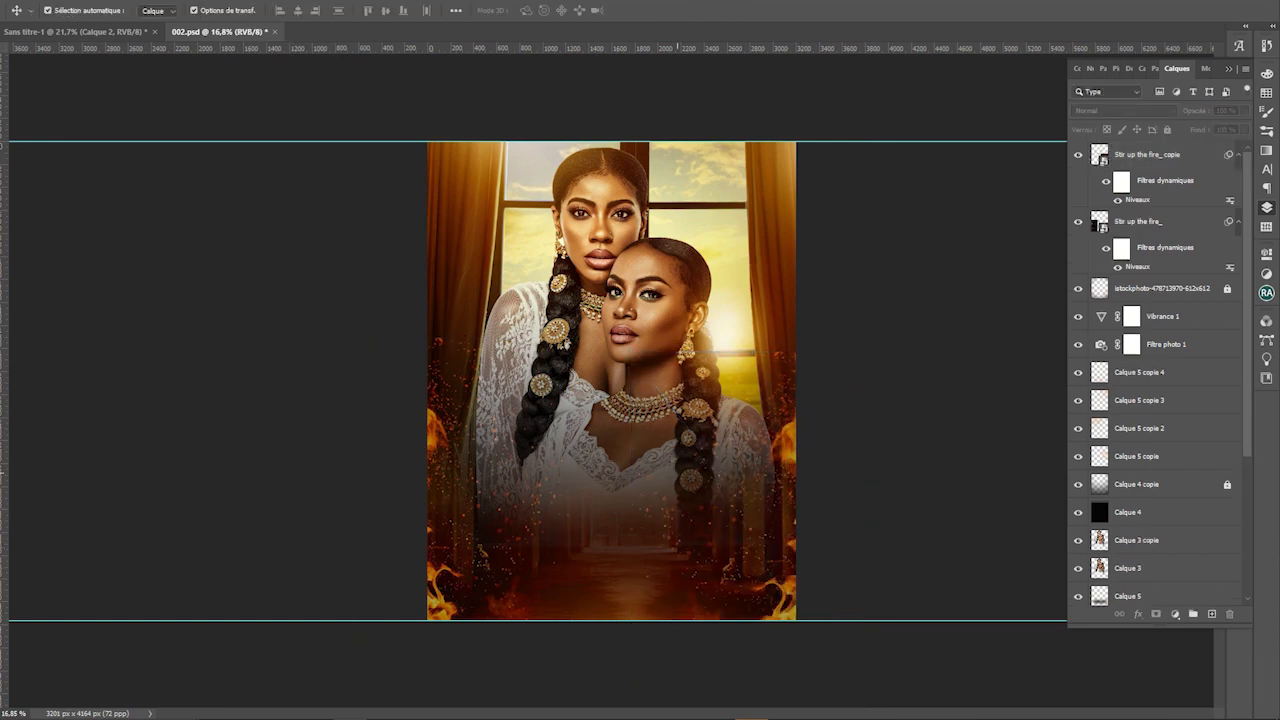
Save 002.psd and push the right and left flames further toward the corners
key("ctrl+s")
key("ctrl+0")
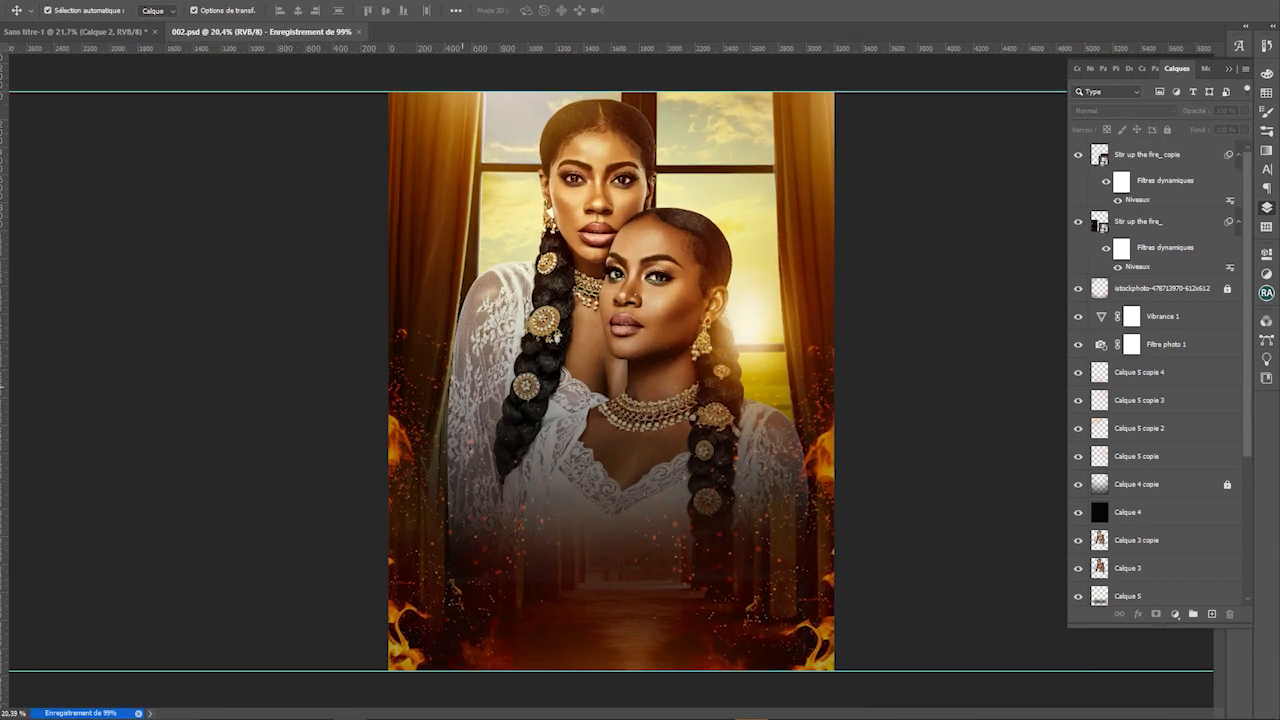
scroll(523, 408, "down", 1)
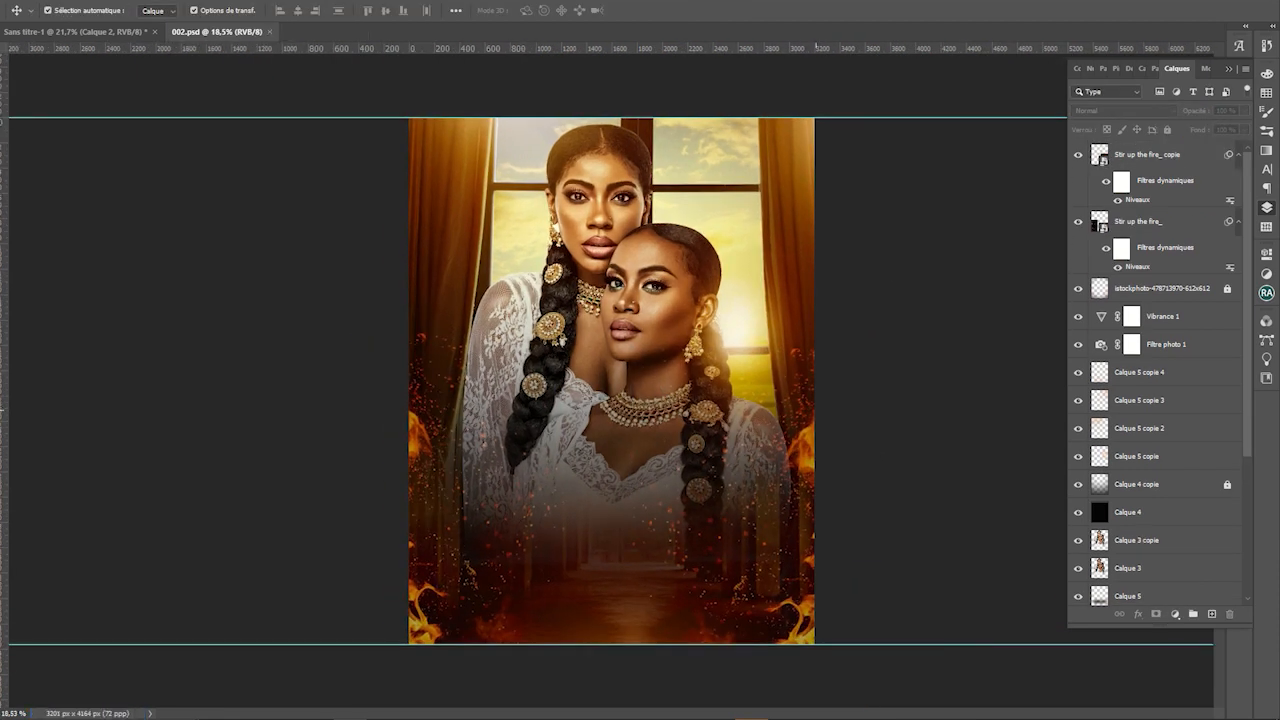
left_click_drag(802, 411, 822, 424)
left_click_drag(440, 470, 428, 476)
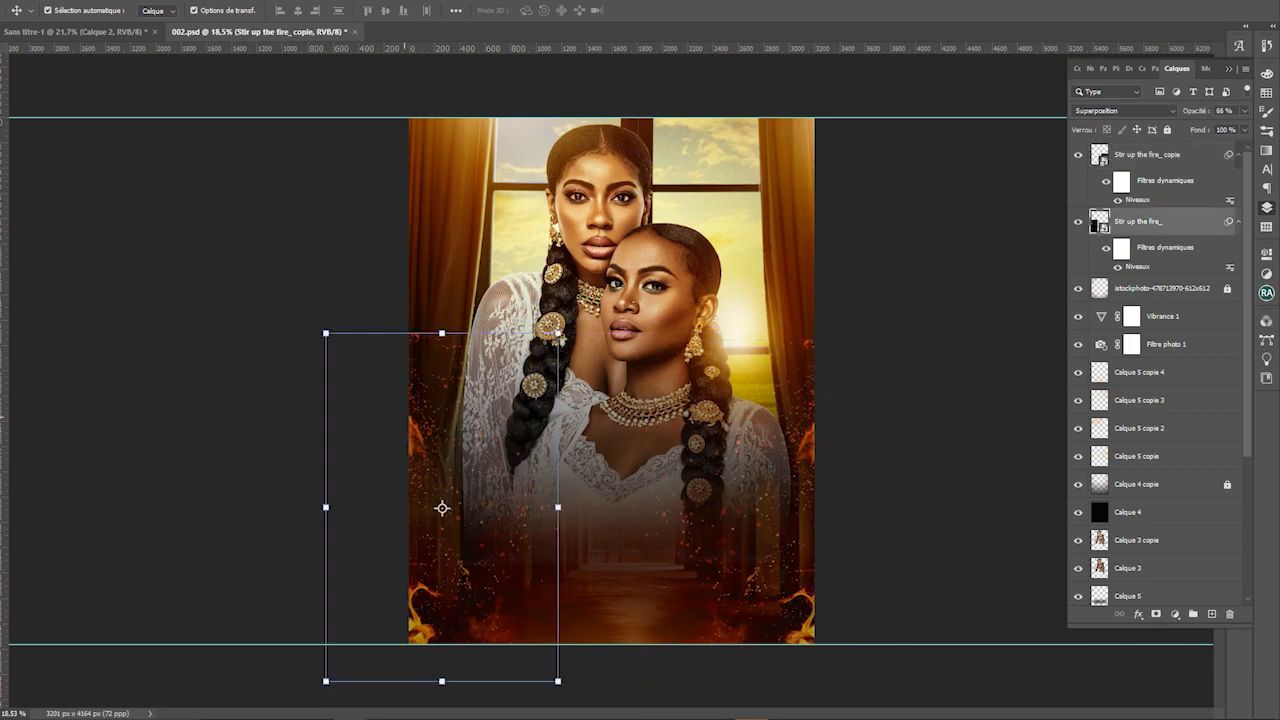
left_click(621, 478)
Type 'Amies' on the poster, enlarge it and place it lower down
key("t")
left_click(558, 505)
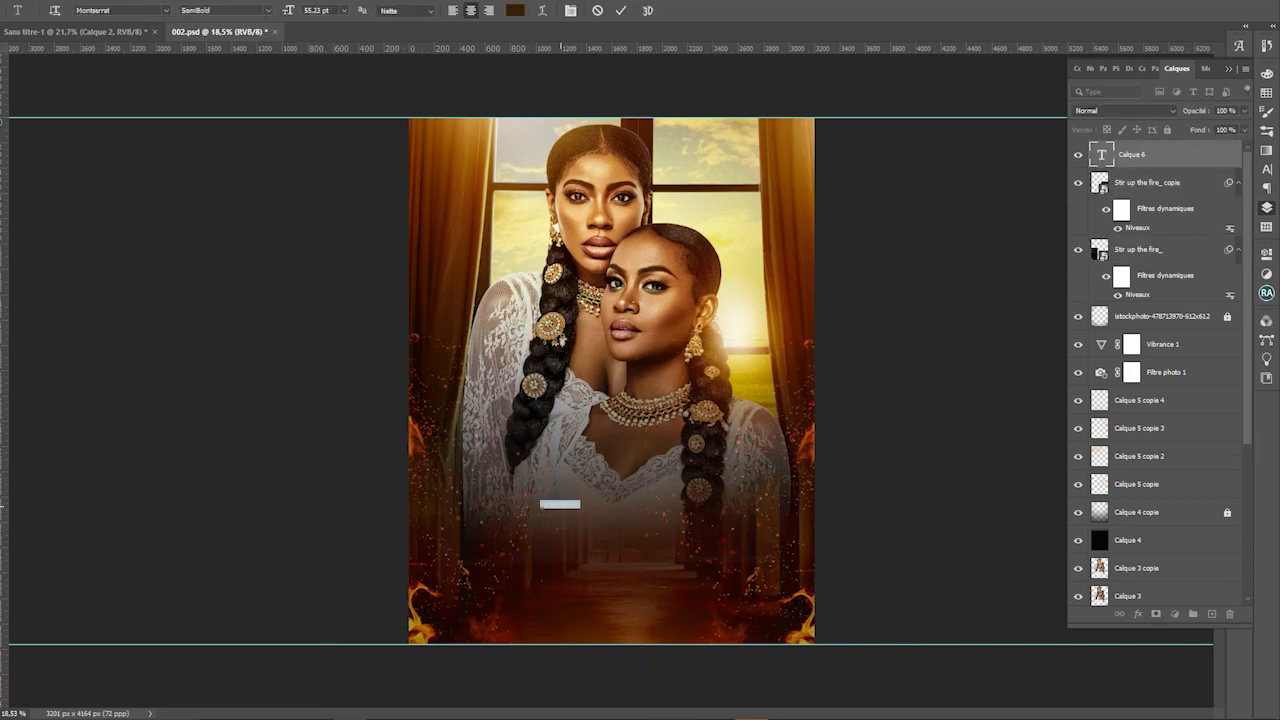
type("Amies")
key("ctrl+Return")
key("v")
left_click_drag(572, 495, 778, 376)
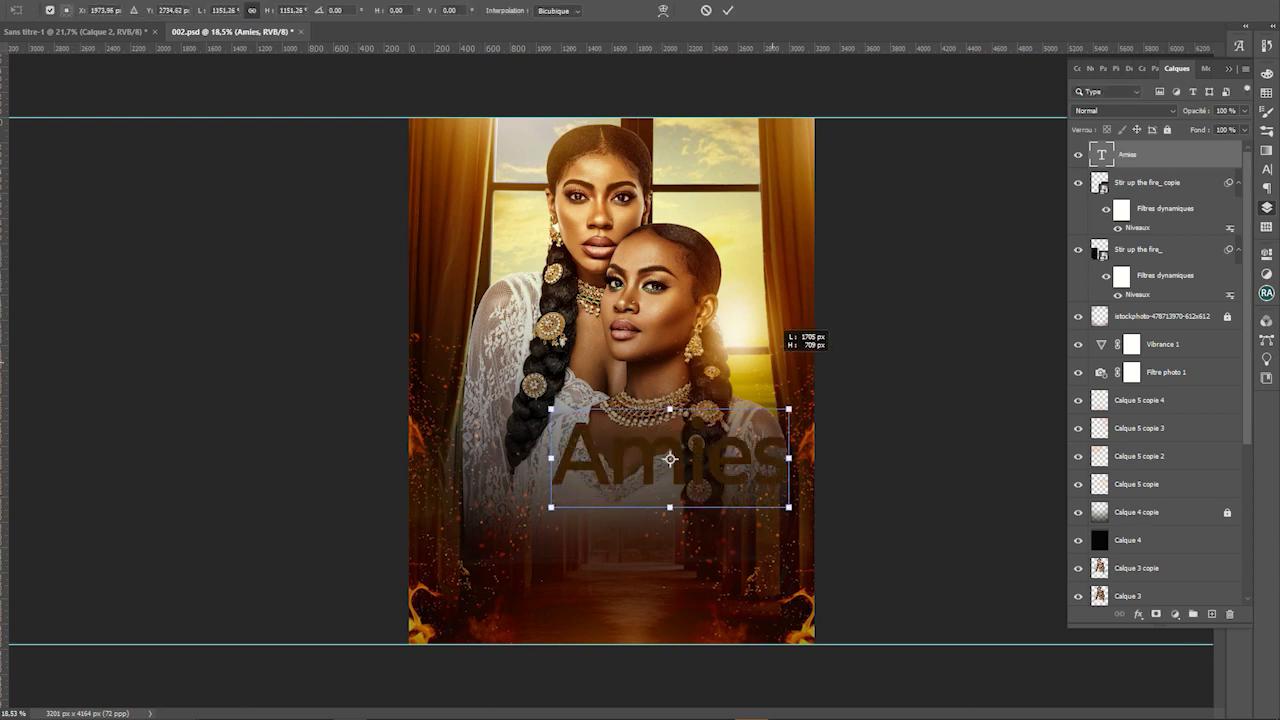
left_click_drag(697, 478, 640, 512)
Browse the font list and set the title in Cinzel Decorative
key("Return")
double_click(691, 494)
key("ctrl+a")
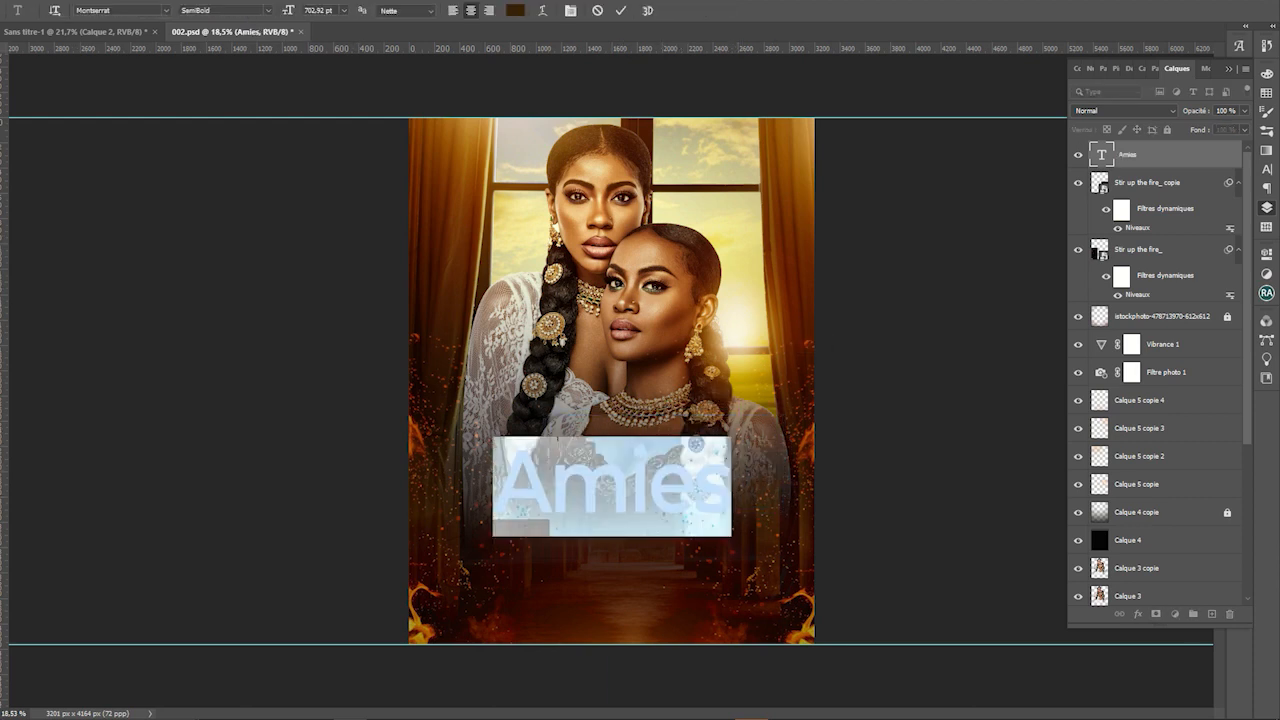
left_click(166, 10)
key("Down")
key("Down")
key("Down")
key("Down")
key("Down")
key("Down")
key("Down")
key("Down")
key("Down")
key("Down")
key("Down")
key("Down")
key("Down")
key("Down")
key("Down")
key("Down")
key("Down")
key("Down")
key("Down")
key("Down")
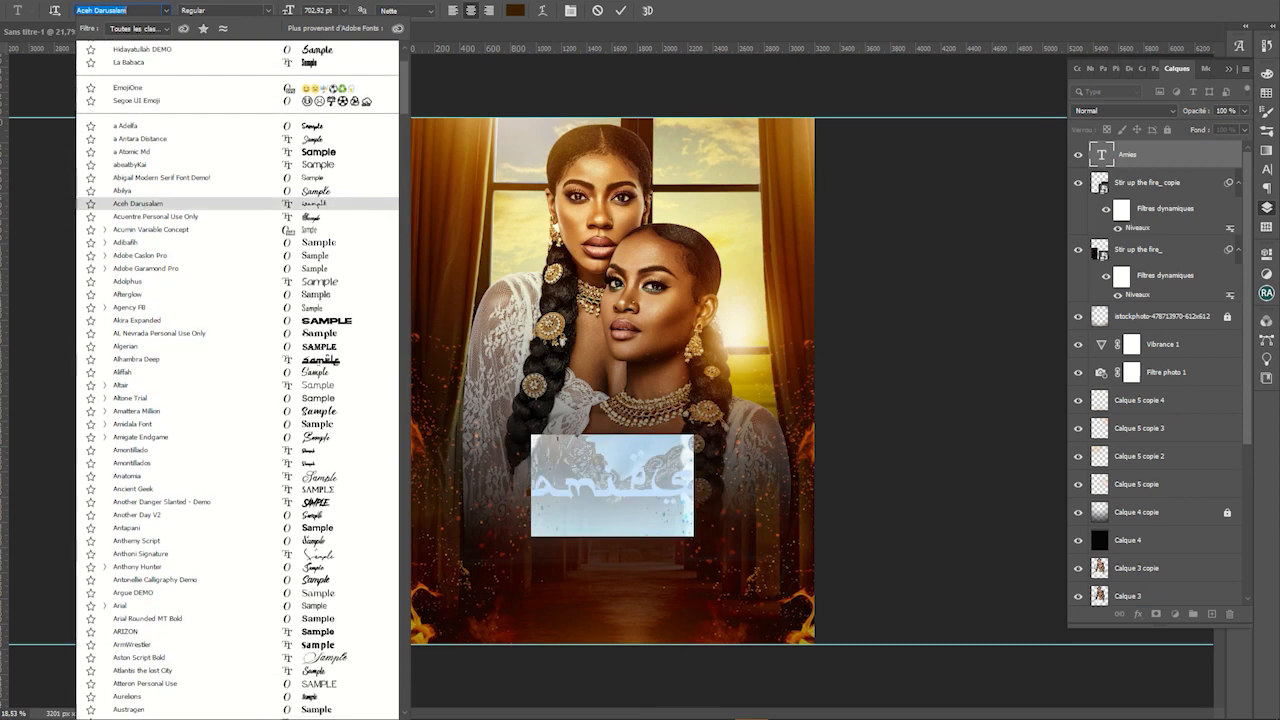
key("Down")
key("Down")
key("Down")
key("Down")
key("Down")
key("Down")
key("Down")
key("Down")
key("Down")
key("Down")
key("Down")
key("Down")
key("Down")
key("Down")
key("Down")
key("Down")
key("Down")
key("Down")
key("Down")
key("Down")
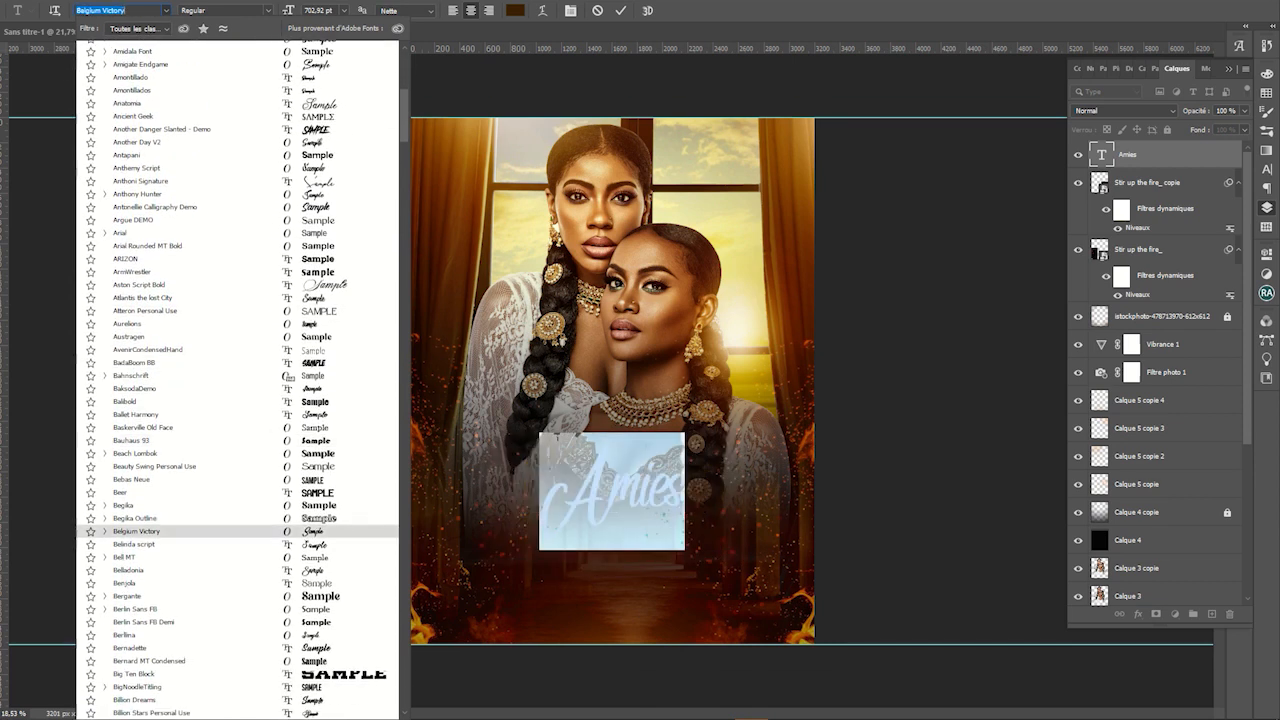
scroll(237, 380, "down", 10)
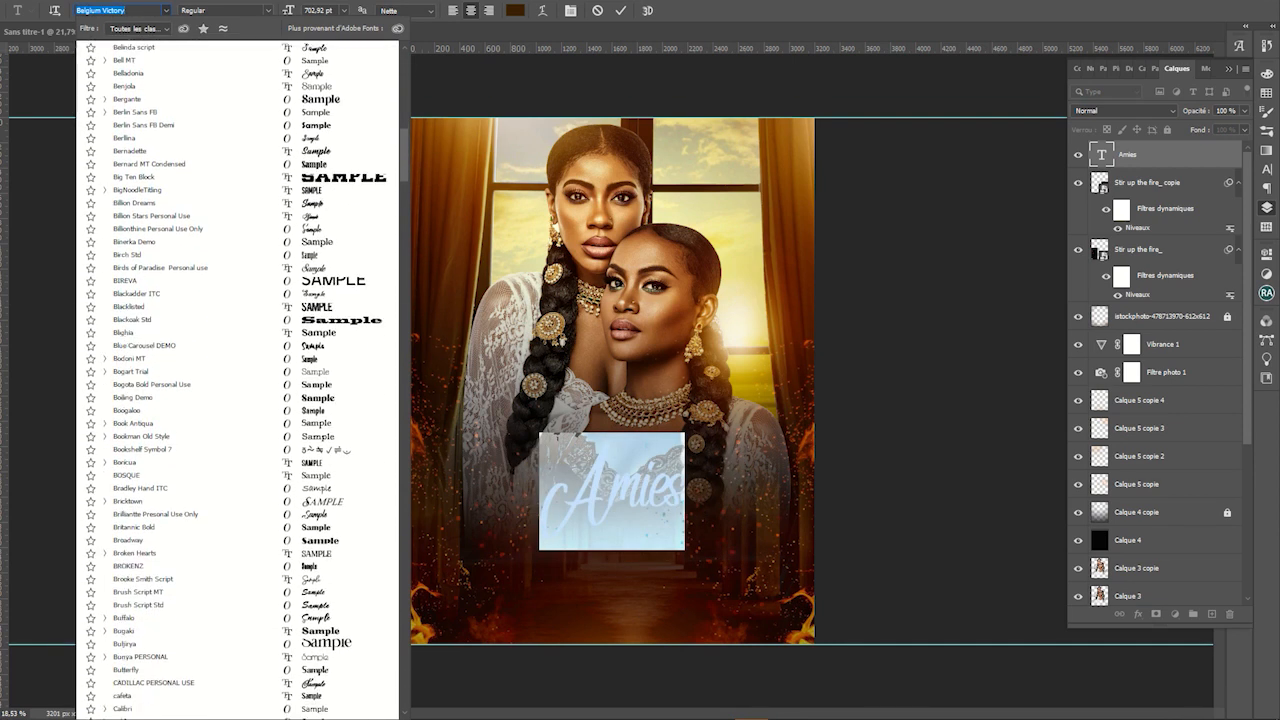
scroll(200, 540, "down", 5)
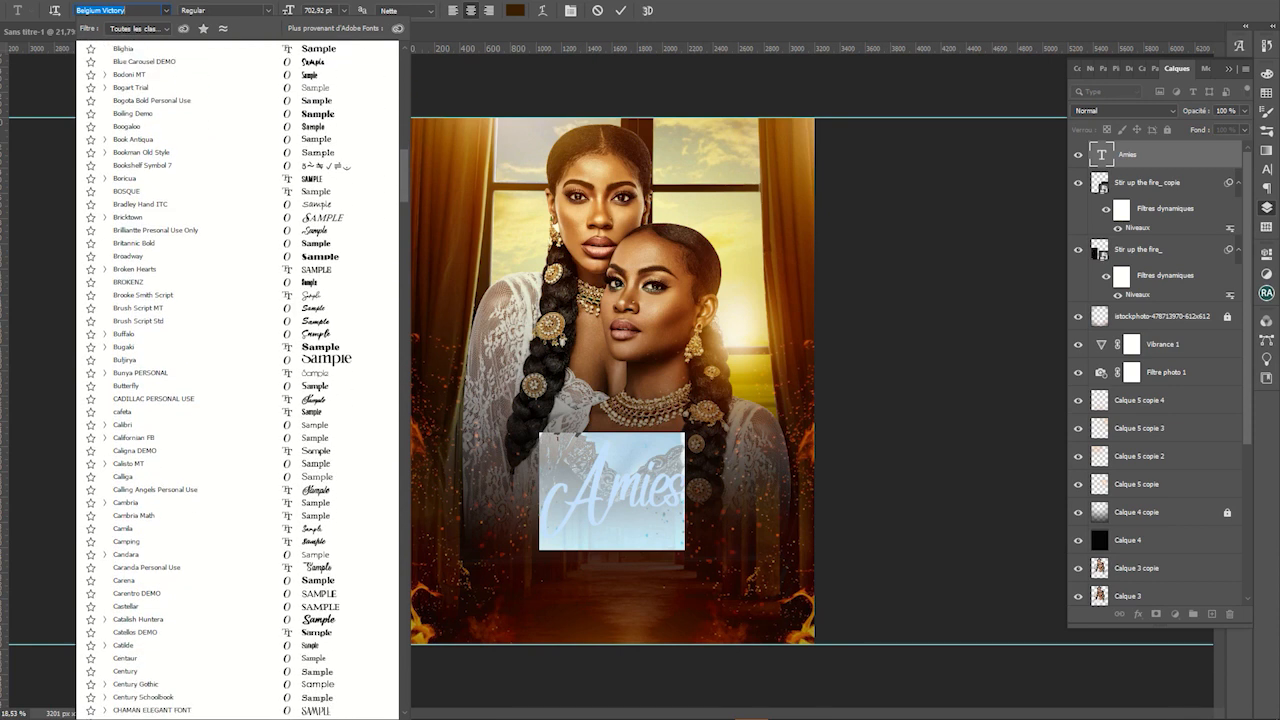
scroll(200, 555, "down", 4)
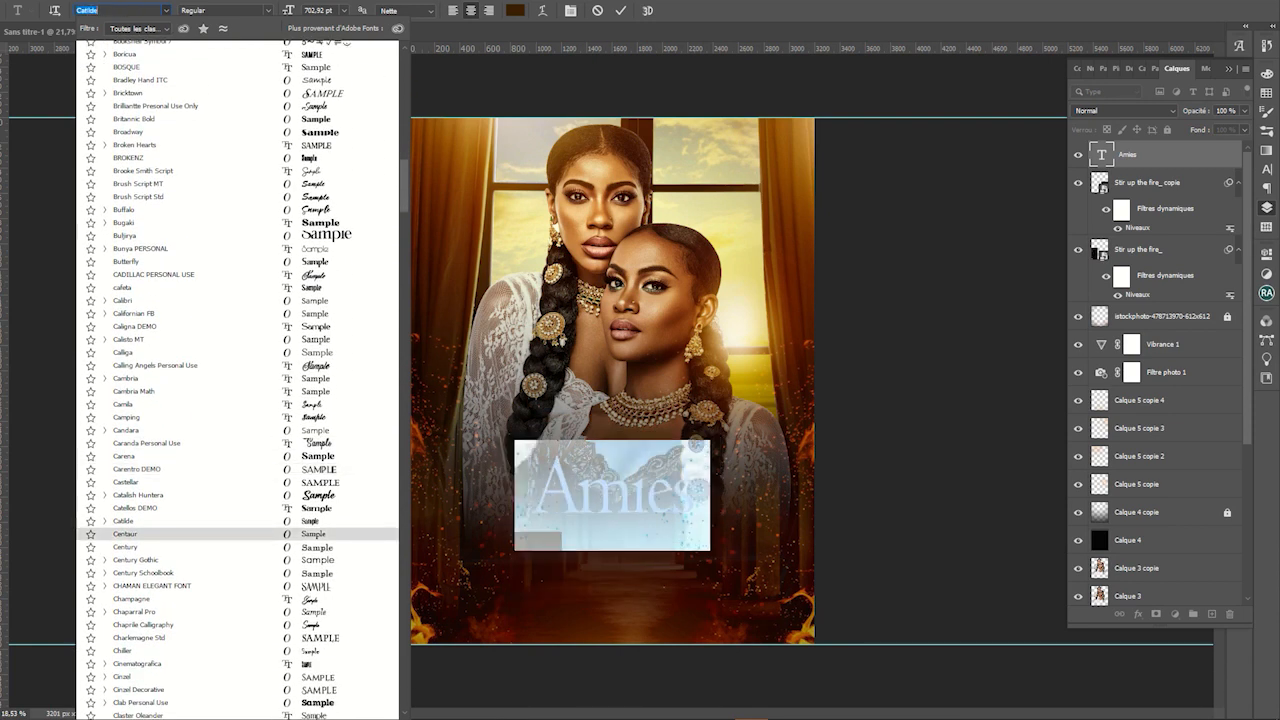
left_click(140, 601)
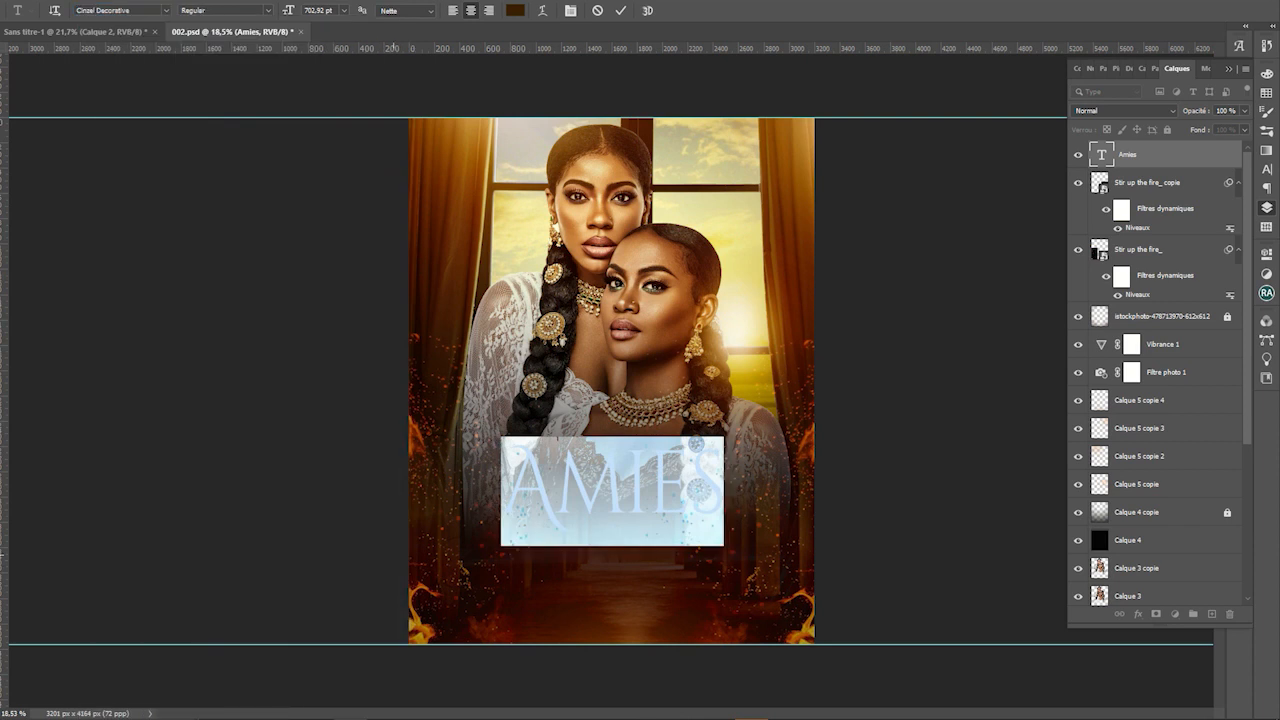
Colour the title text cream #f9f3db
left_click(515, 10)
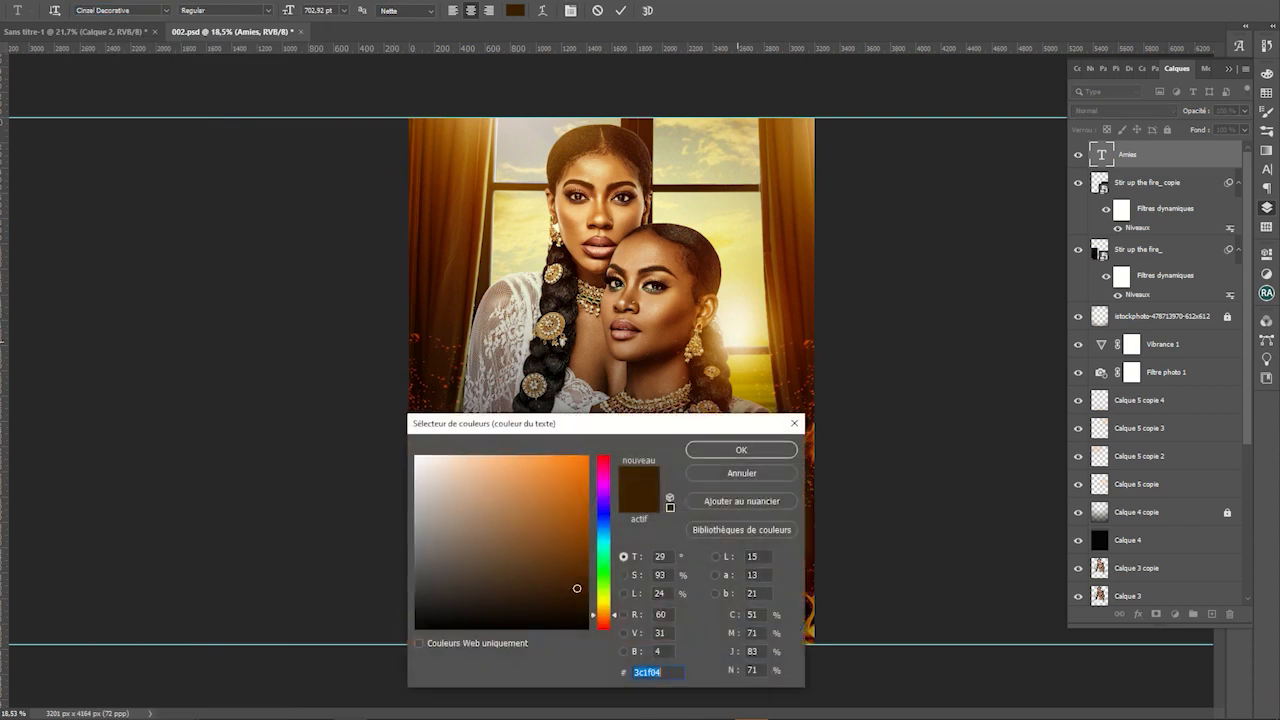
type("f9f3db")
key("Return")
left_click(712, 505)
Tighten the AMIES letter tracking to -120 in the Character panel
scroll(598, 490, "up", 1)
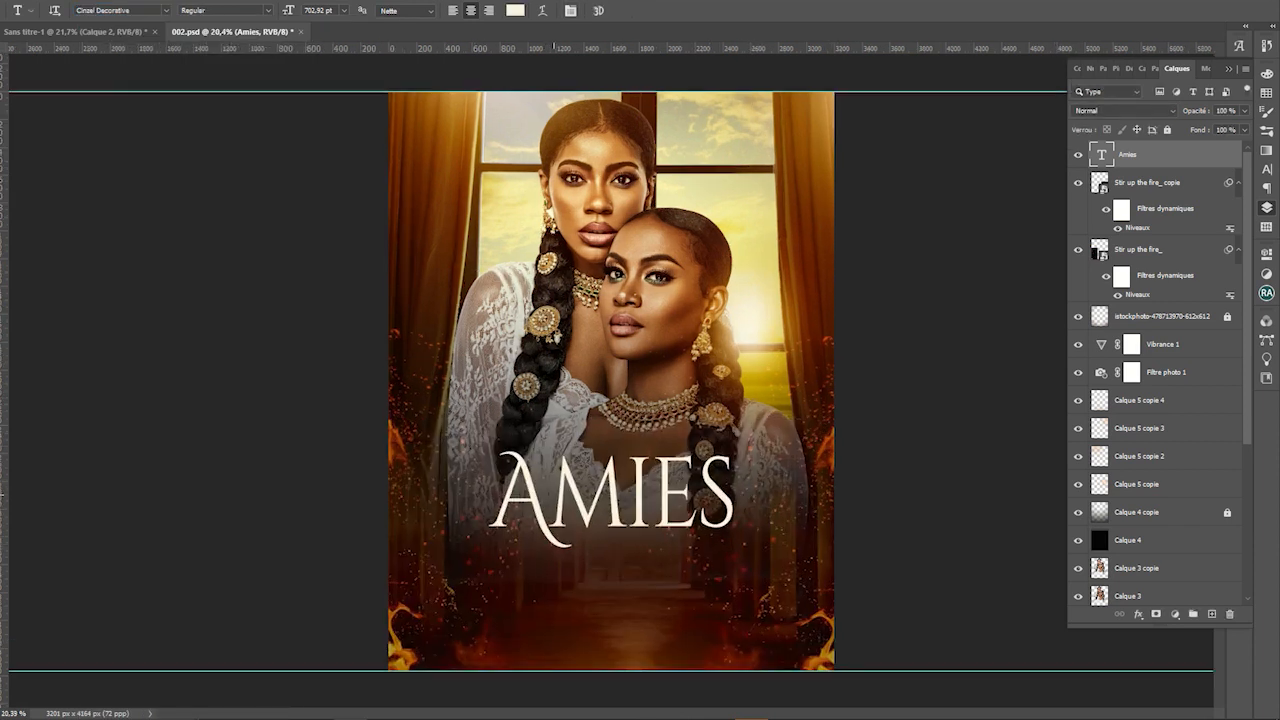
double_click(554, 495)
left_click(1266, 169)
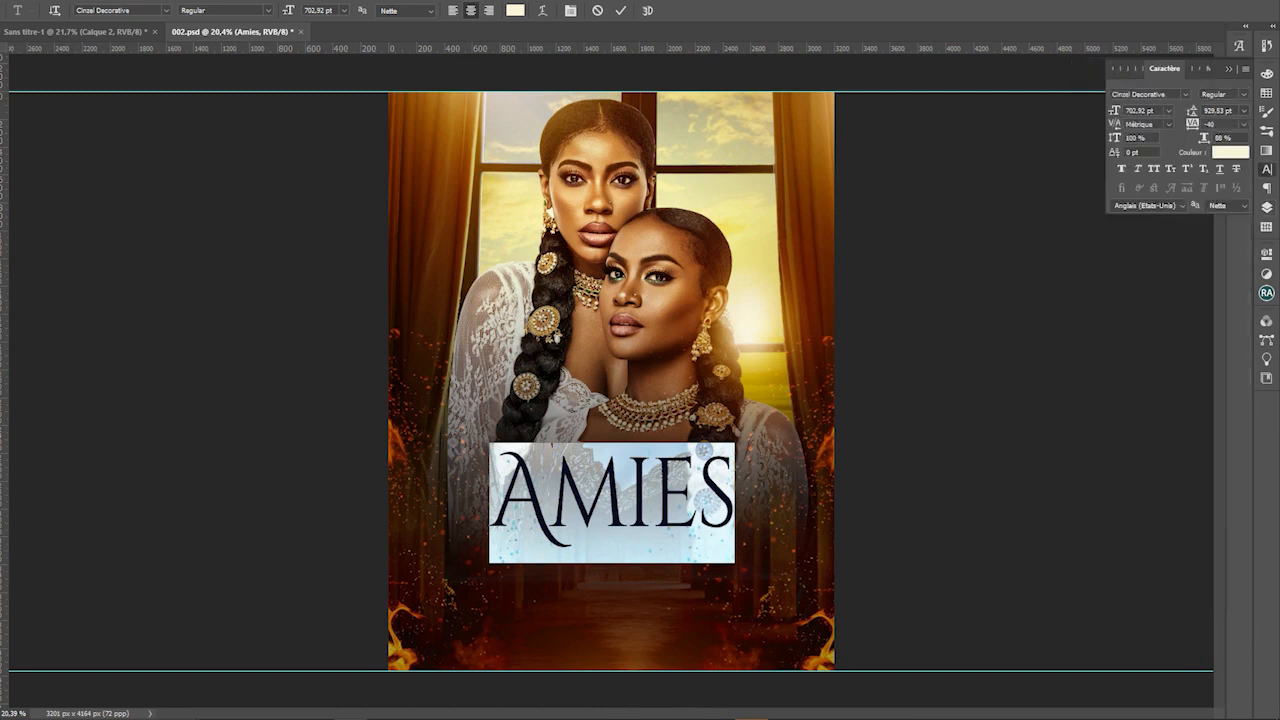
key("alt+Left")
key("alt+Left")
key("alt+Left")
key("alt+Left")
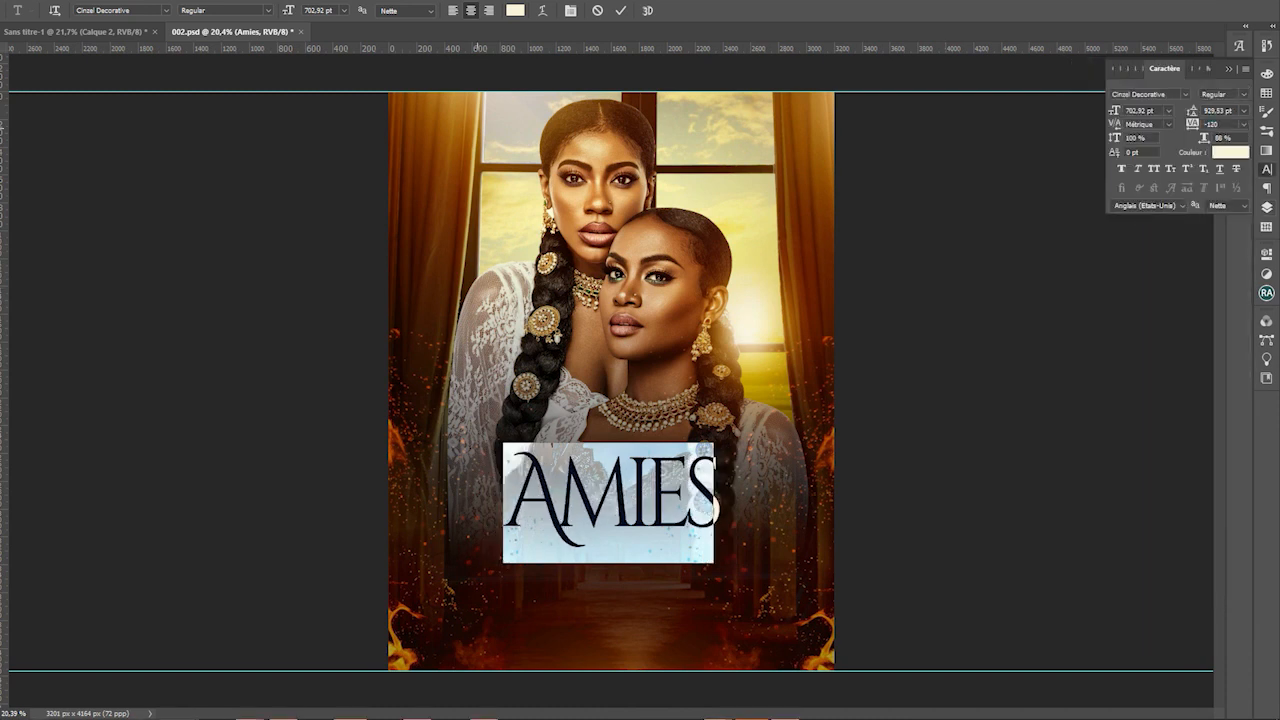
key("ctrl+Return")
Resize AMIES with Ctrl+T and centre it on the poster's middle guide
key("ctrl+t")
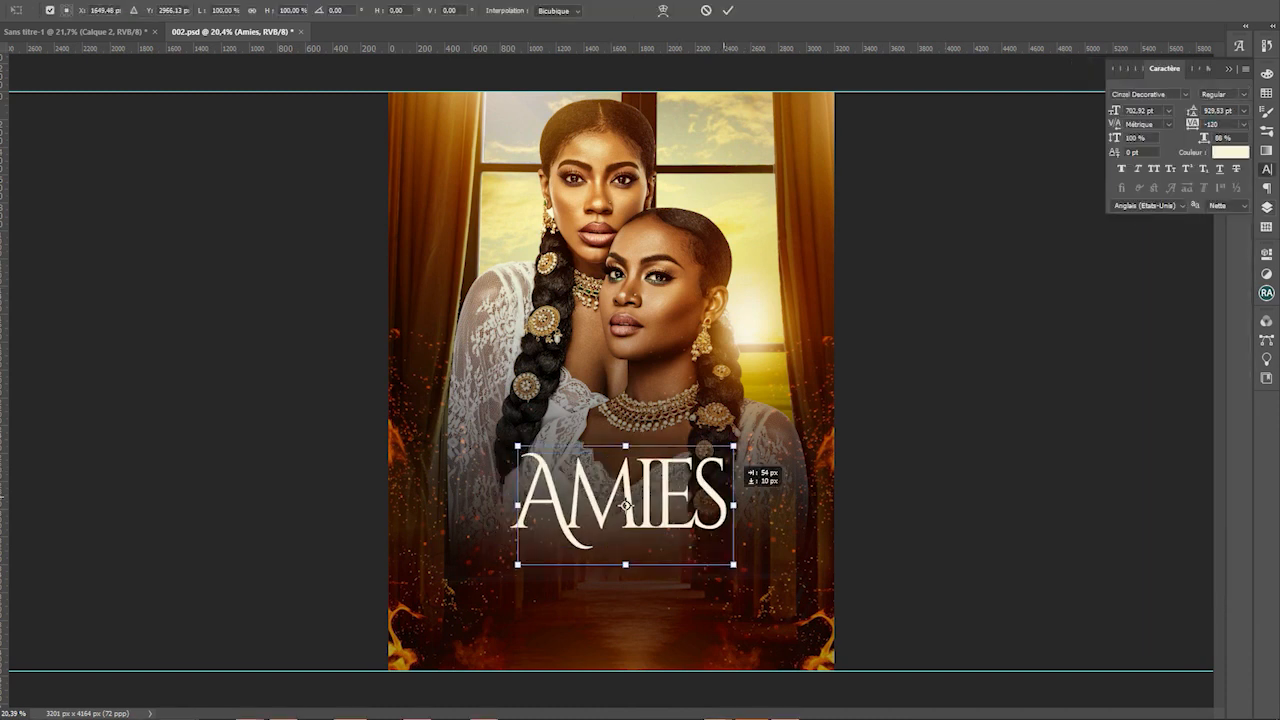
left_click_drag(738, 505, 752, 505)
left_click_drag(751, 446, 682, 488)
key("Return")
Select the glow layers one by one, end on Calque 4, and restore the Layers list
left_click(724, 216)
scroll(724, 216, "up", 3)
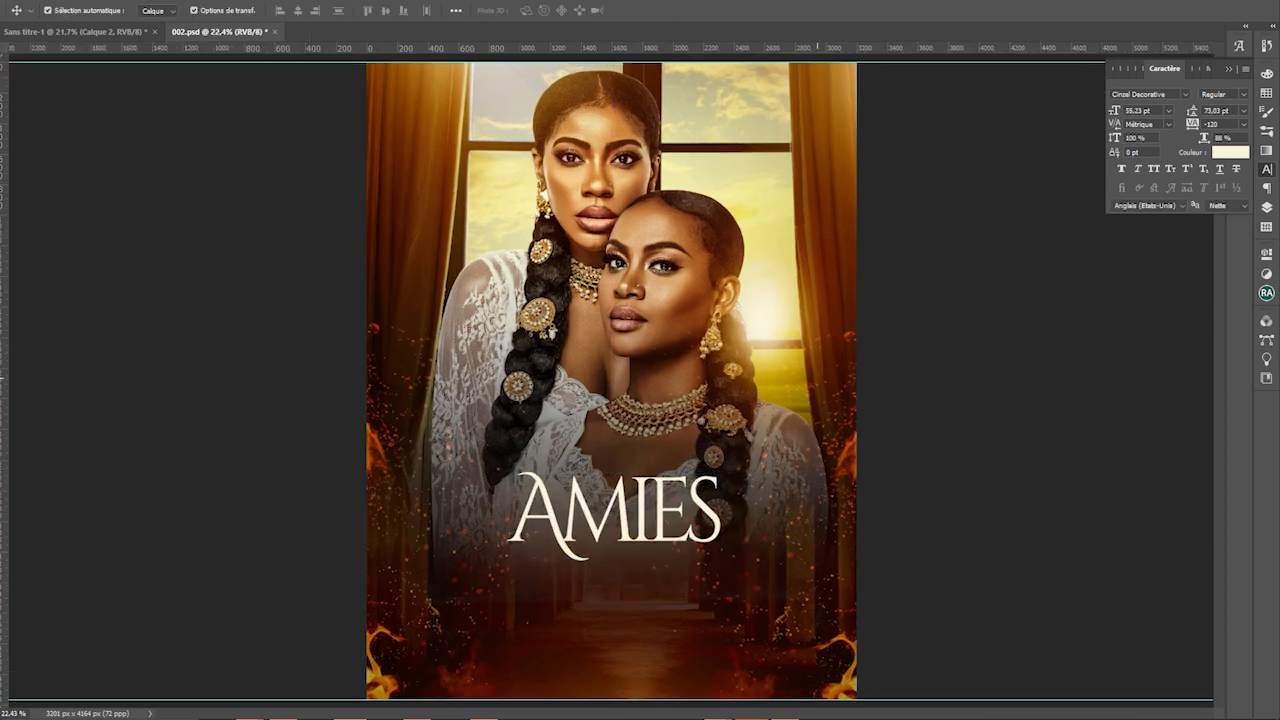
left_click(724, 216)
left_click(860, 590)
left_click(840, 450)
left_click(640, 580)
left_click(800, 420)
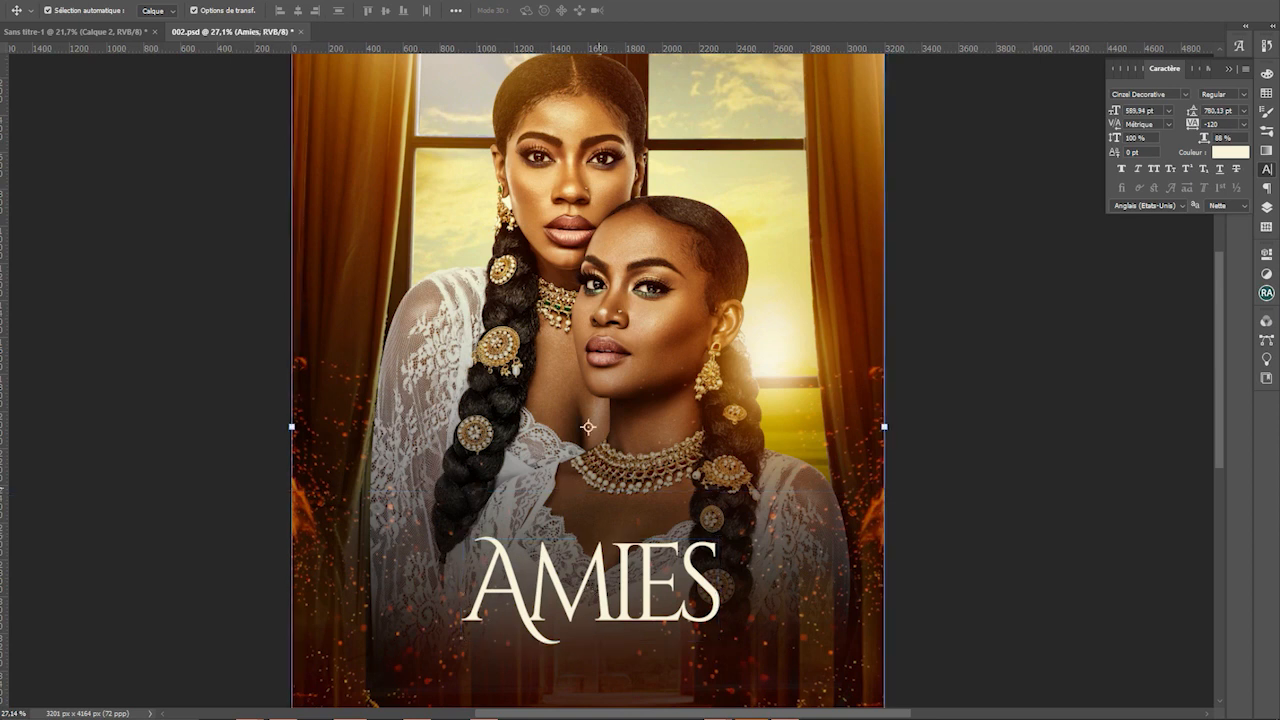
key("F7")
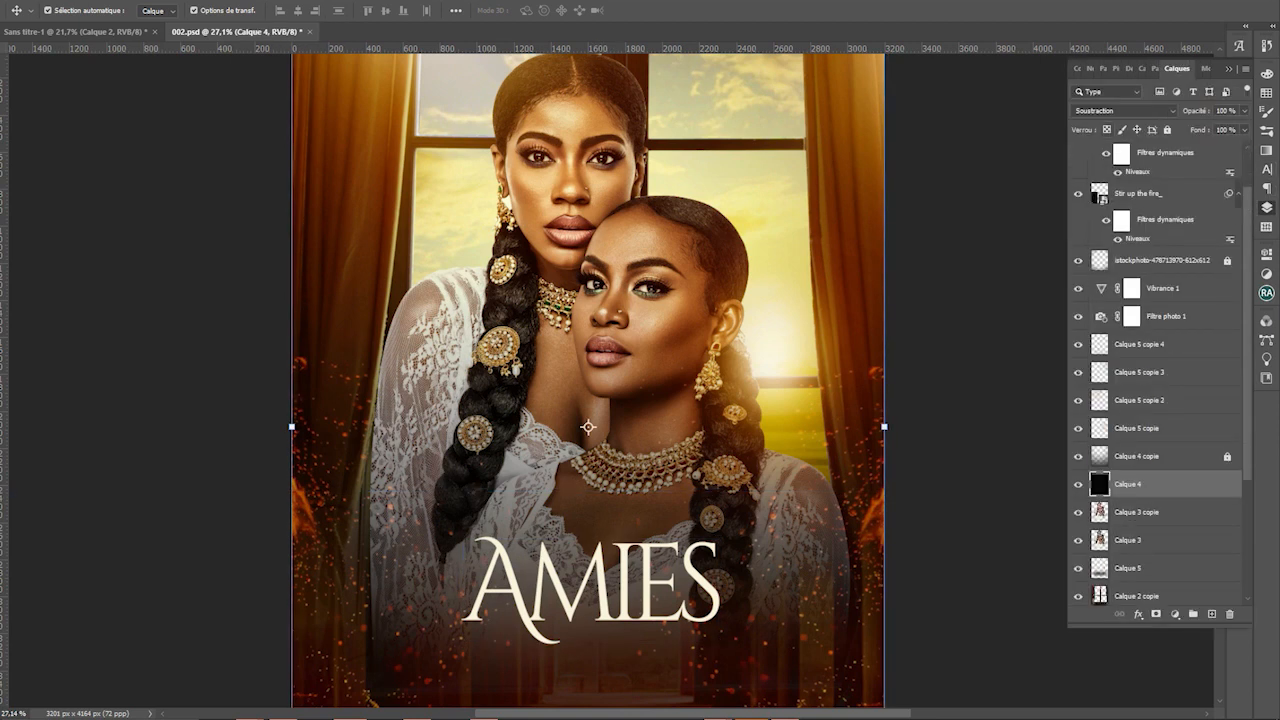
Lock Calque 4, hide AMIES, and add a new layer clipped to Calque 3 copie
left_click(1167, 130)
left_click(600, 585)
left_click(1078, 154)
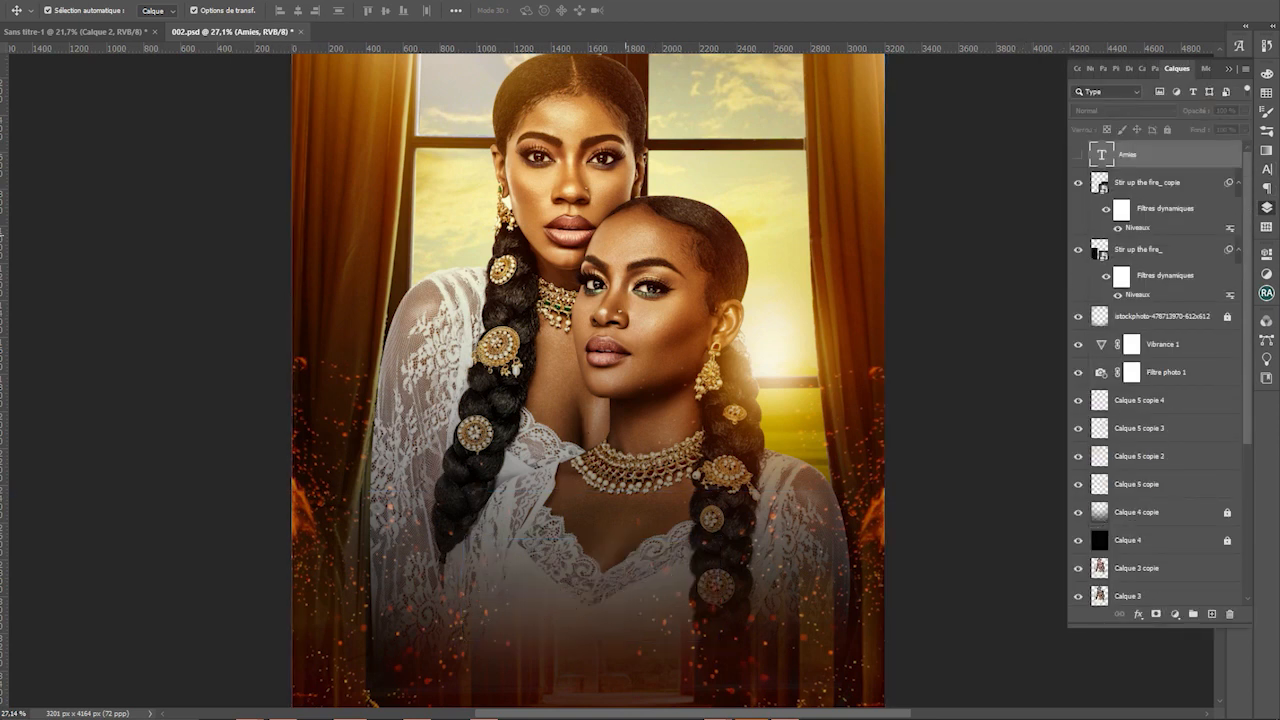
left_click(1160, 456)
left_click(1160, 568)
left_click(1211, 613)
scroll(1160, 400, "down", 1)
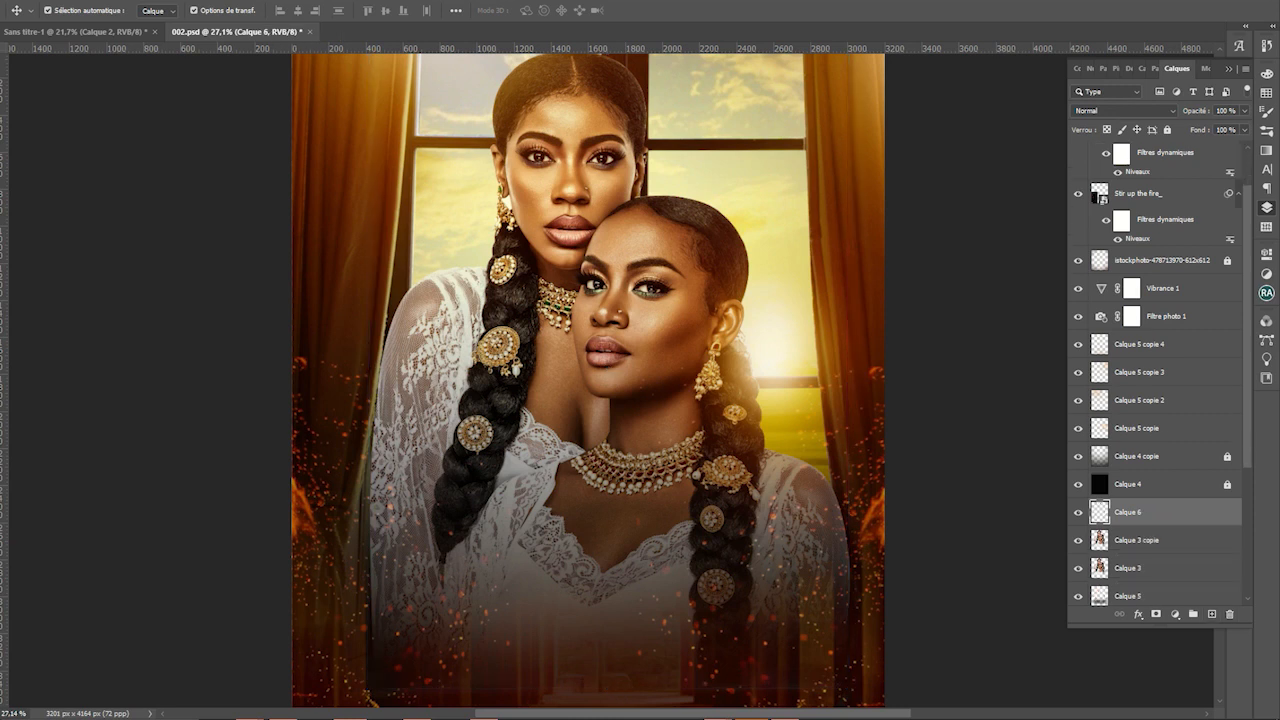
left_click_drag(1099, 508, 1105, 515)
Set the brush colour to a warm golden yellow sampled from the window glow
key("b")
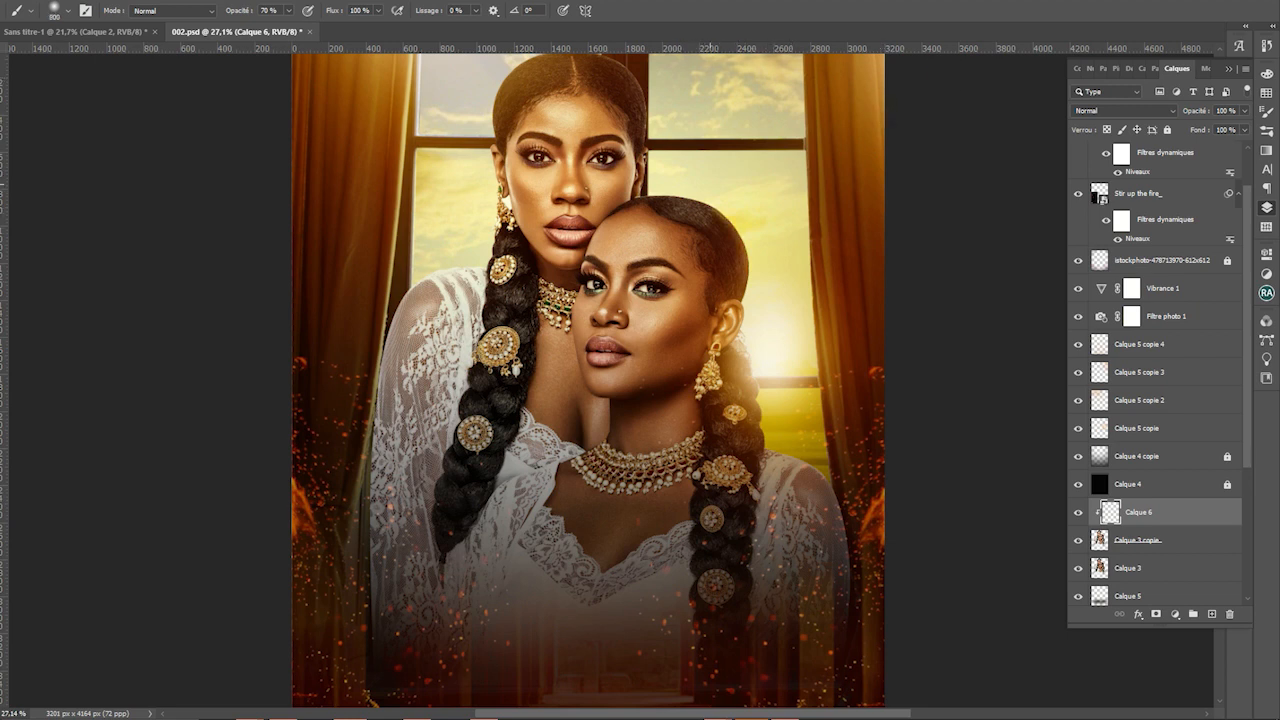
key("bracketleft")
key("bracketleft")
key("bracketleft")
key("bracketleft")
key("bracketleft")
key("n")
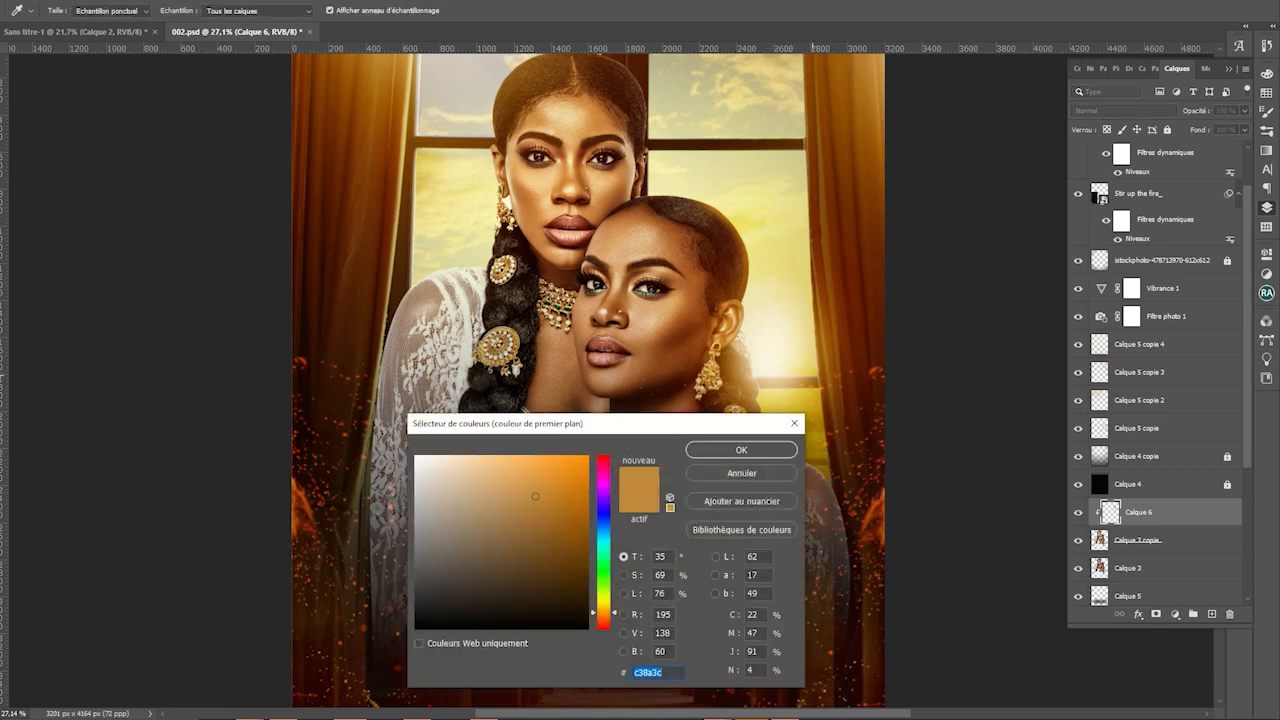
left_click(800, 353)
left_click_drag(603, 606, 603, 611)
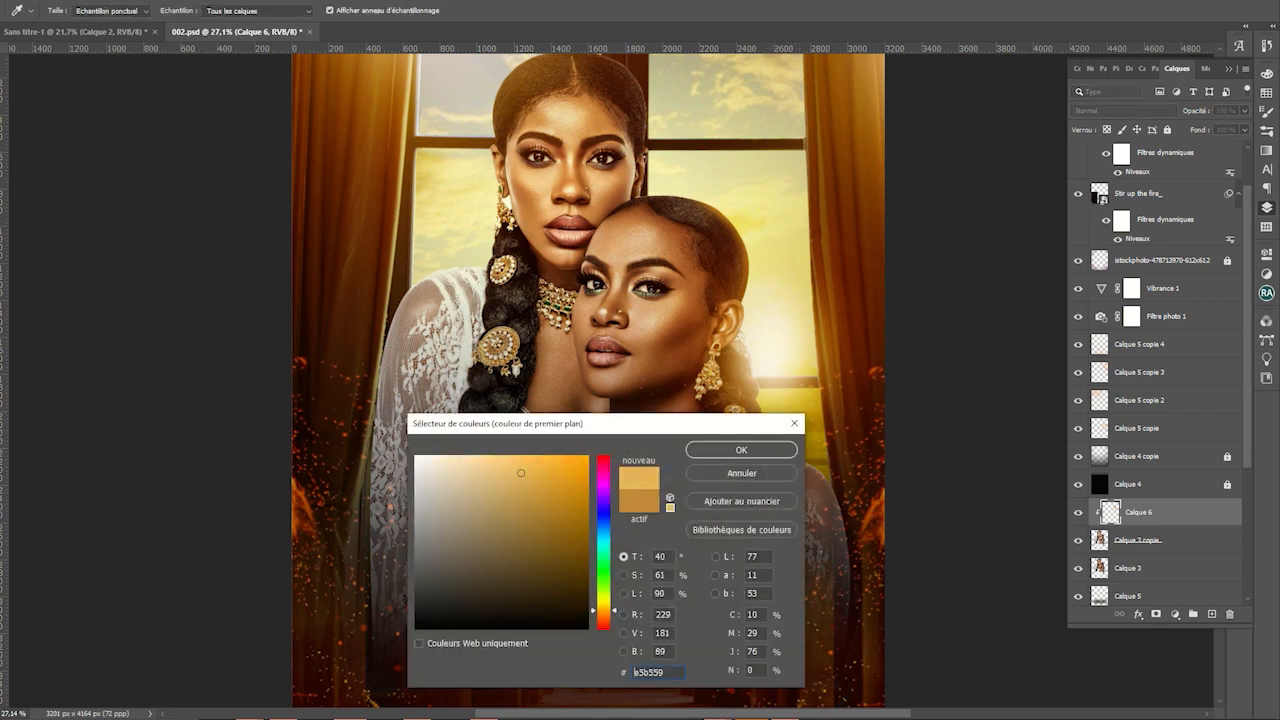
left_click(571, 470)
left_click(780, 448)
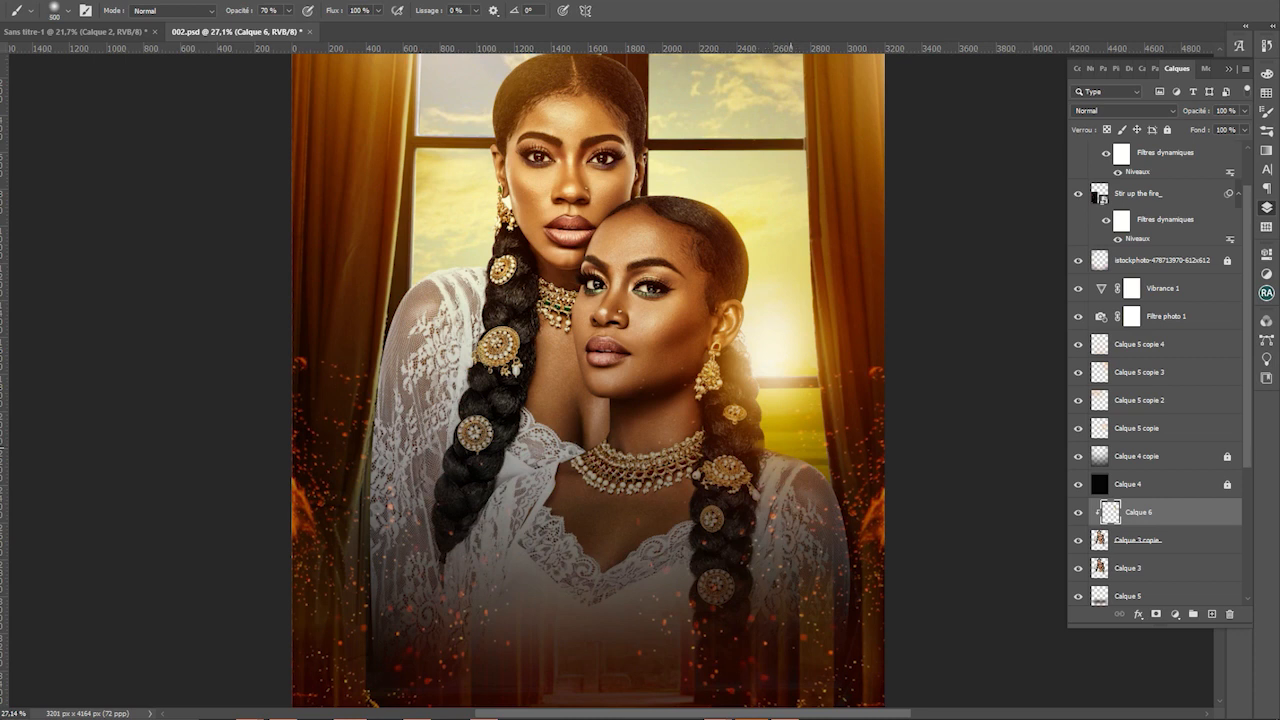
Set a large soft brush, bring the poster top into view, and save
key("bracketright")
key("bracketright")
scroll(758, 446, "down", 1)
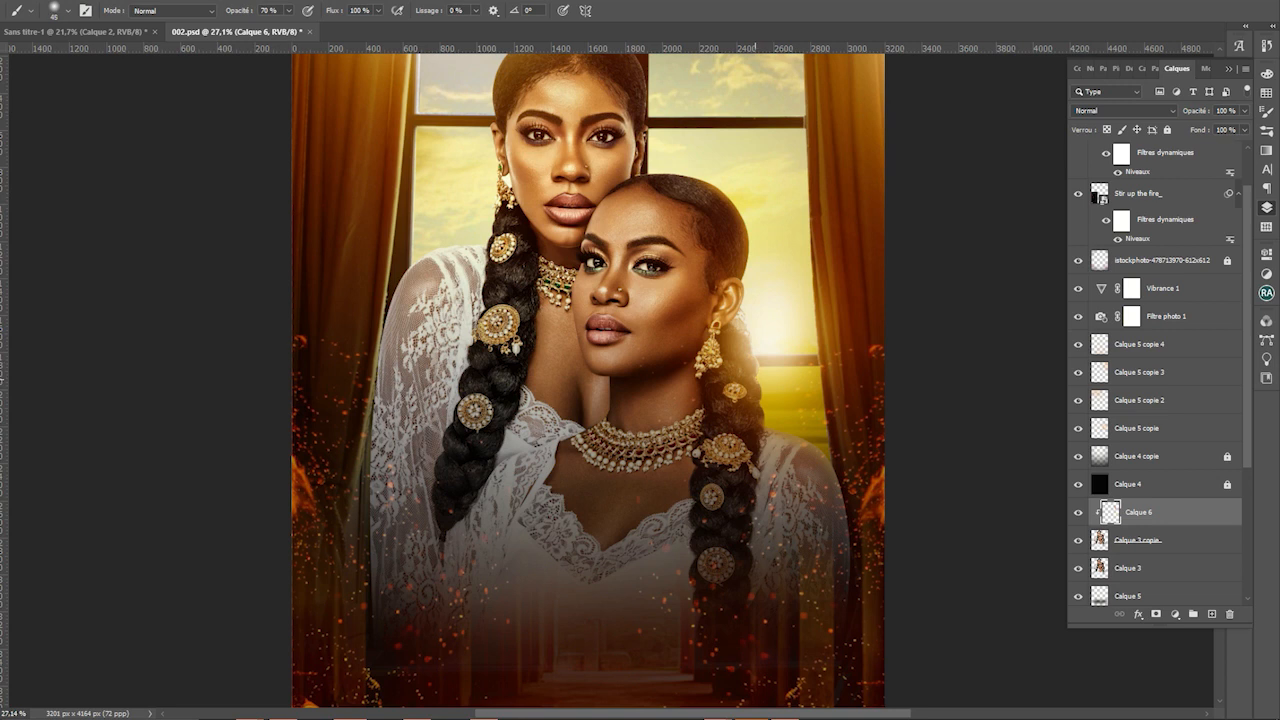
mouse_move(767, 421)
left_mouse_down()
mouse_move(712, 552)
mouse_move(812, 611)
left_mouse_up()
key("bracketright")
key("bracketright")
key("bracketright")
key("bracketright")
key("bracketright")
key("bracketright")
key("bracketright")
key("bracketright")
key("bracketright")
key("bracketright")
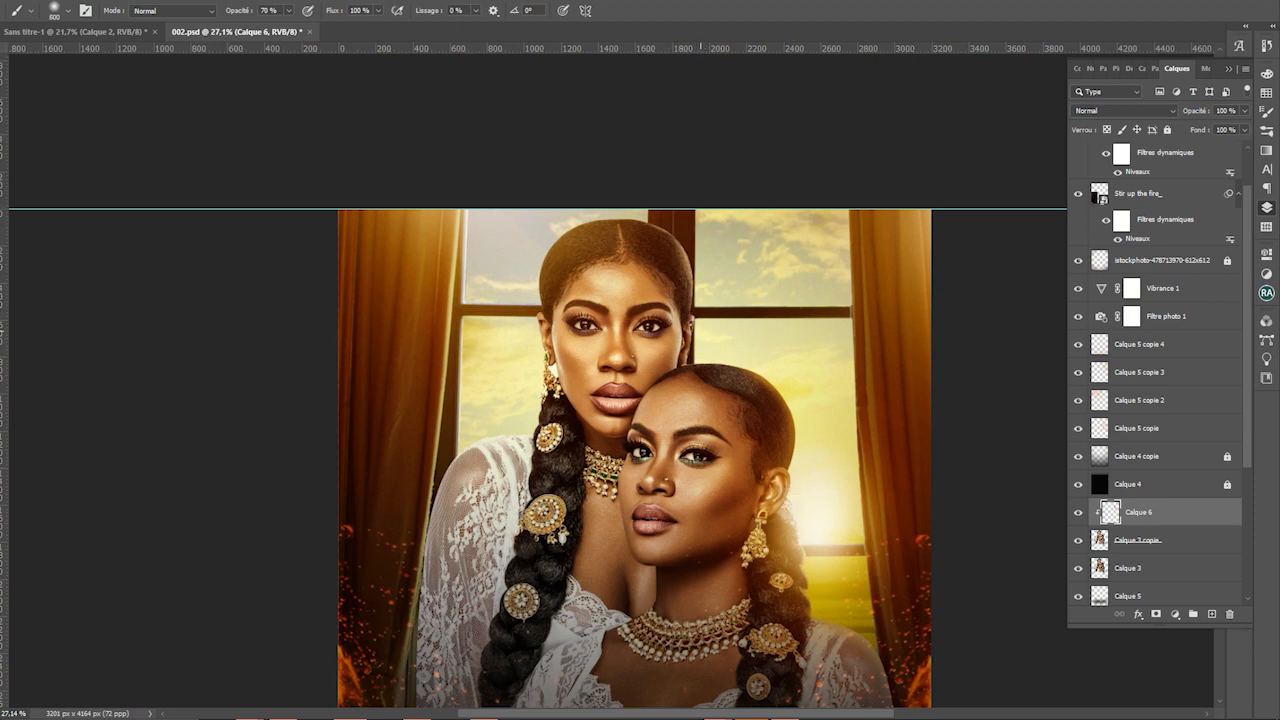
key("alt")
scroll(640, 400, "down", 3)
key("ctrl+s")
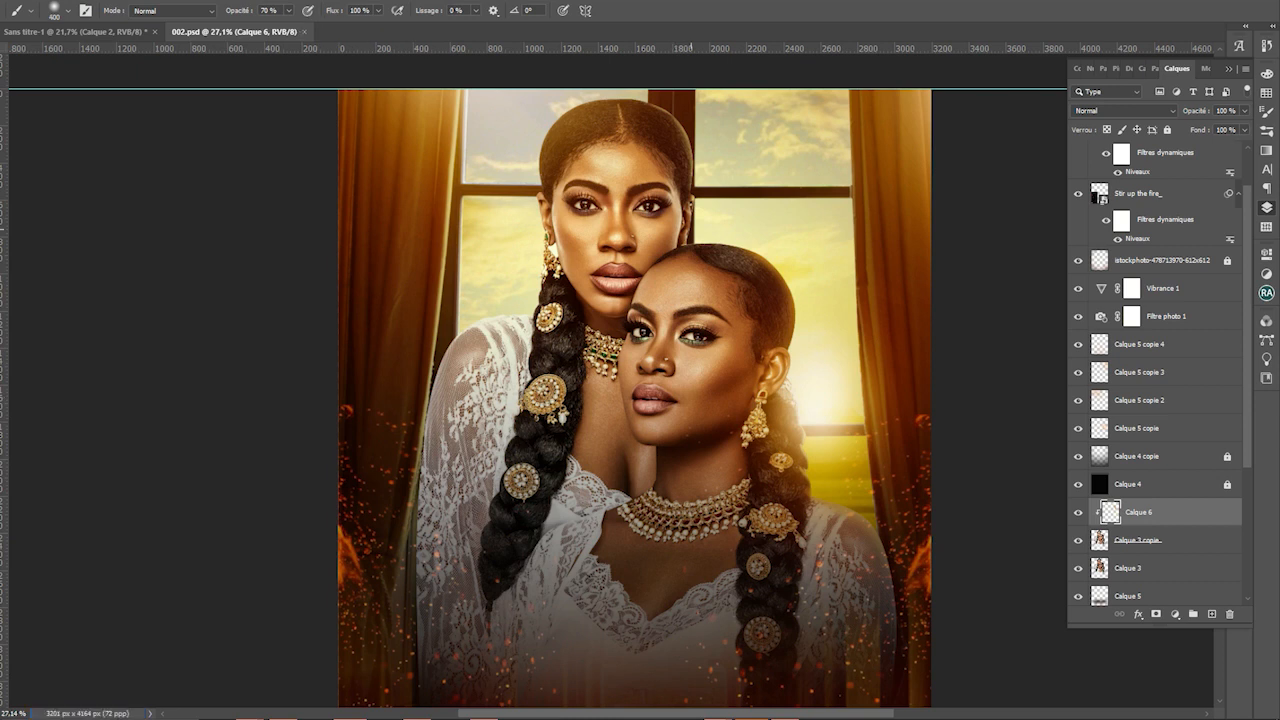
Try a glow stroke, undo it, and enlarge the brush to 500
left_click(548, 187)
key("ctrl+z")
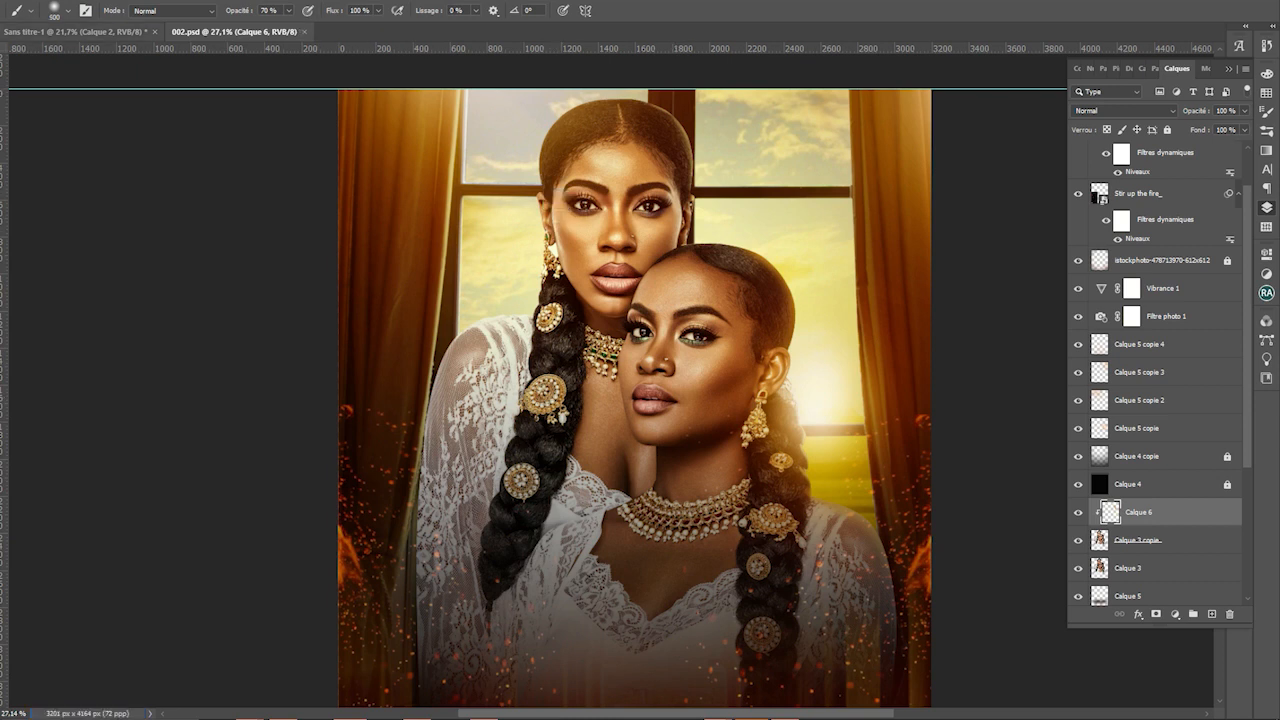
key("]")
key("]")
key("]")
key("F5")
Set the brush Transfer opacity and flow minimums to 0%
left_click(986, 193)
left_click_drag(1186, 137, 1114, 137)
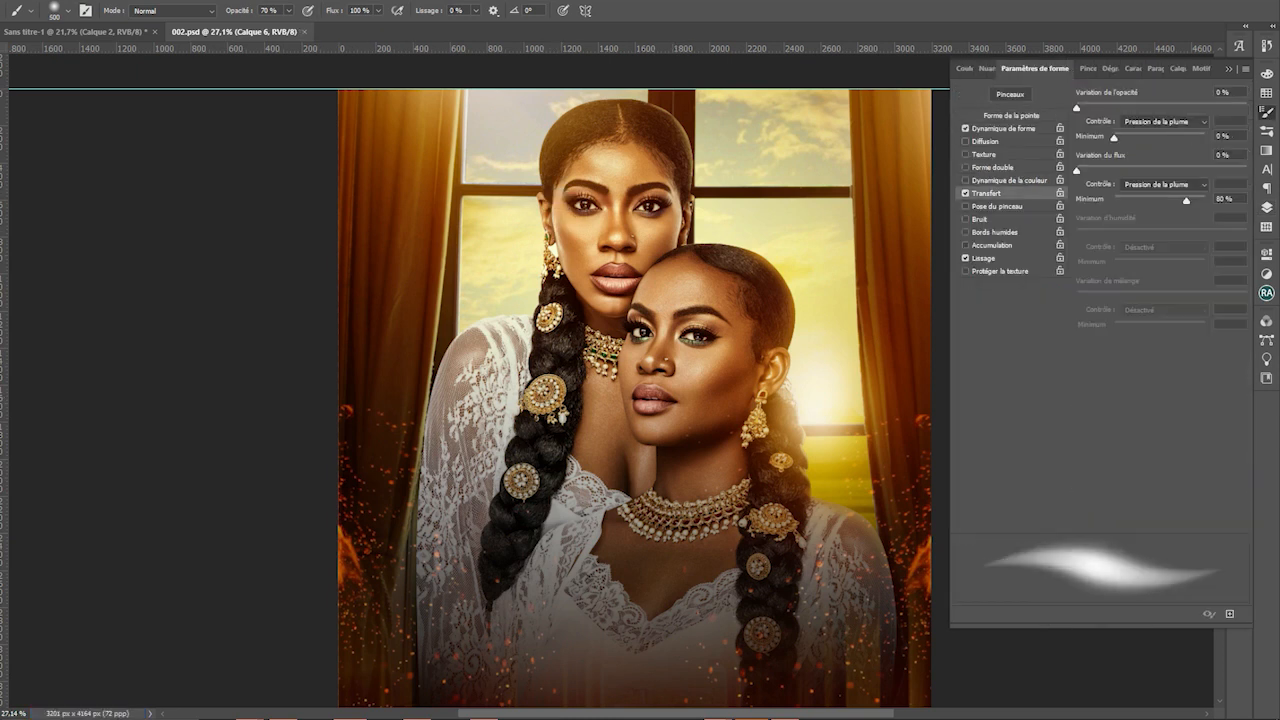
left_click_drag(1186, 200, 1114, 200)
key("F5")
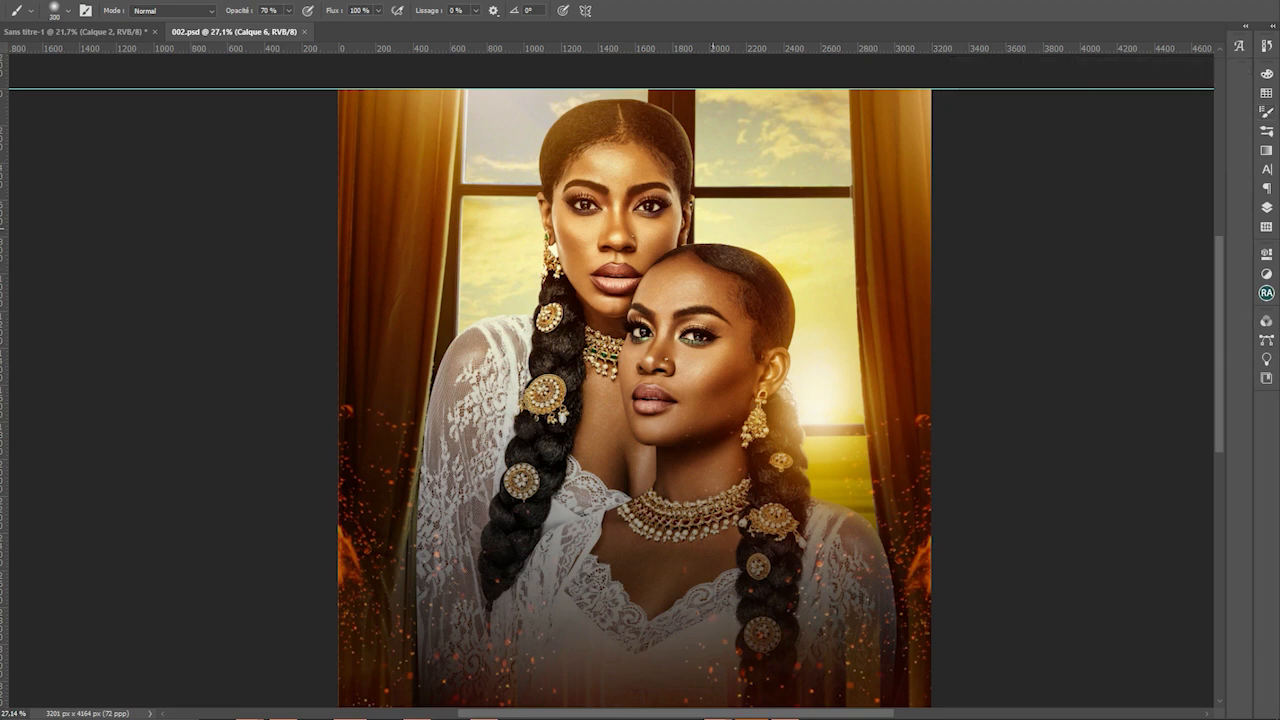
Brighten the sun glow beside the right woman's hair, sample the window colour, save
left_click_drag(722, 236, 739, 238)
left_click(792, 278)
left_click(795, 278)
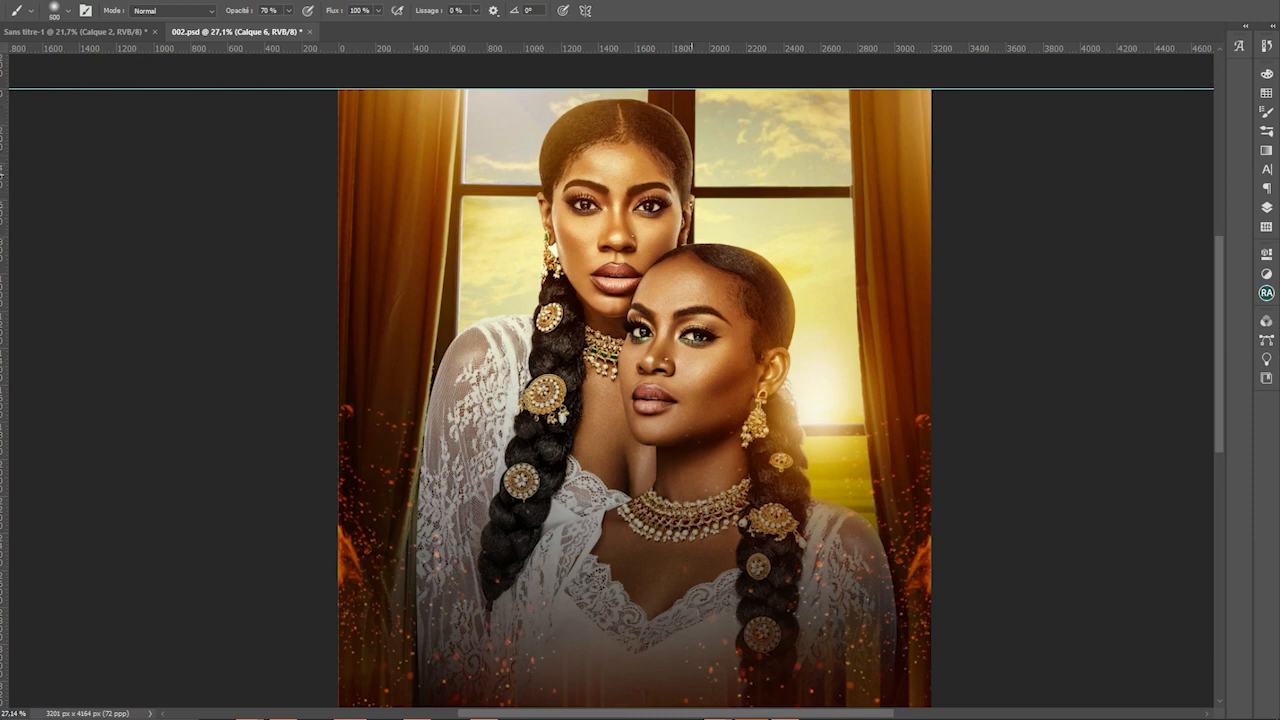
scroll(720, 403, "down", 3)
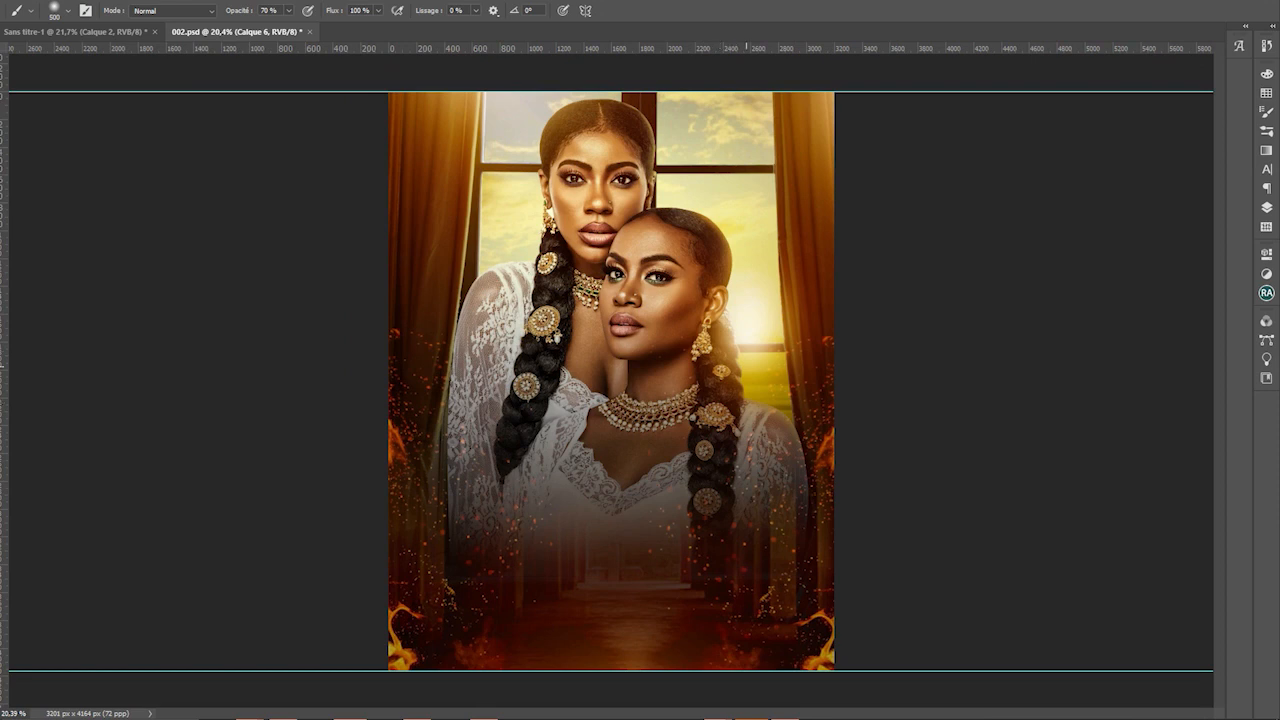
left_click(747, 323, "alt")
key("bracketleft")
key("bracketleft")
key("bracketleft")
key("bracketleft")
key("bracketleft")
key("bracketleft")
key("bracketleft")
key("bracketleft")
key("bracketleft")
key("bracketleft")
scroll(707, 298, "up", 5)
scroll(640, 380, "down", 5)
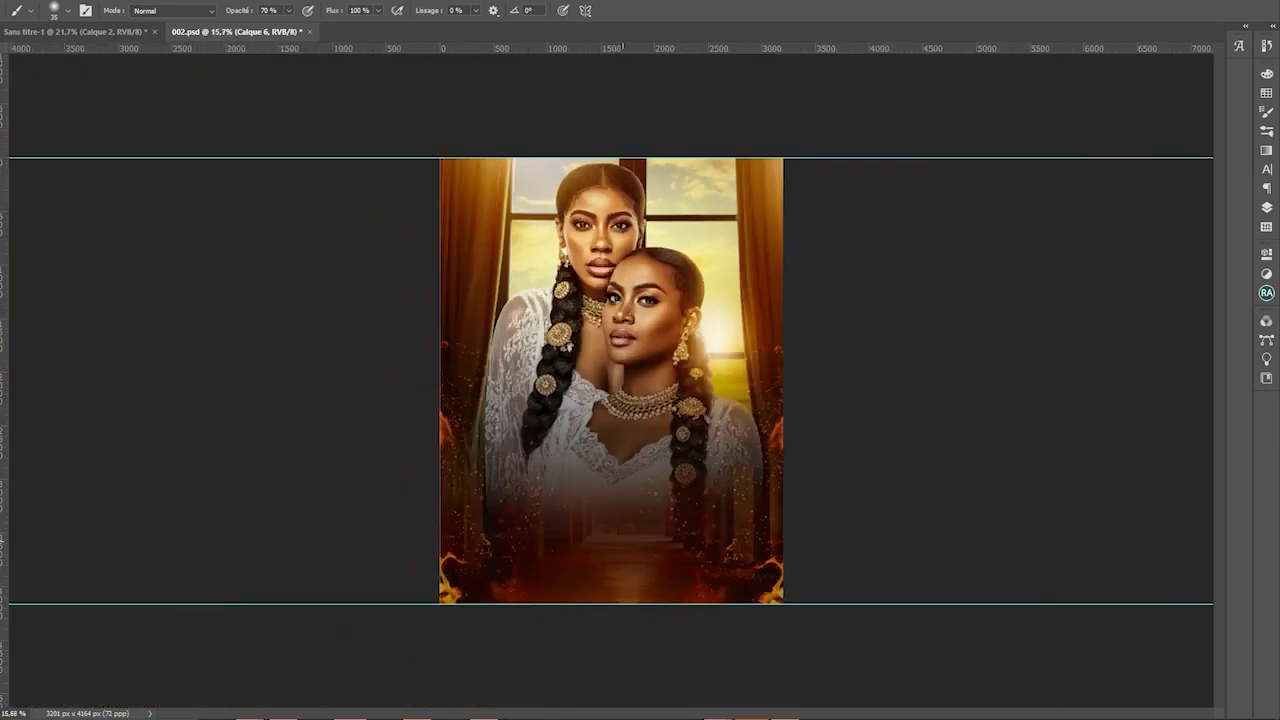
key("ctrl+s")
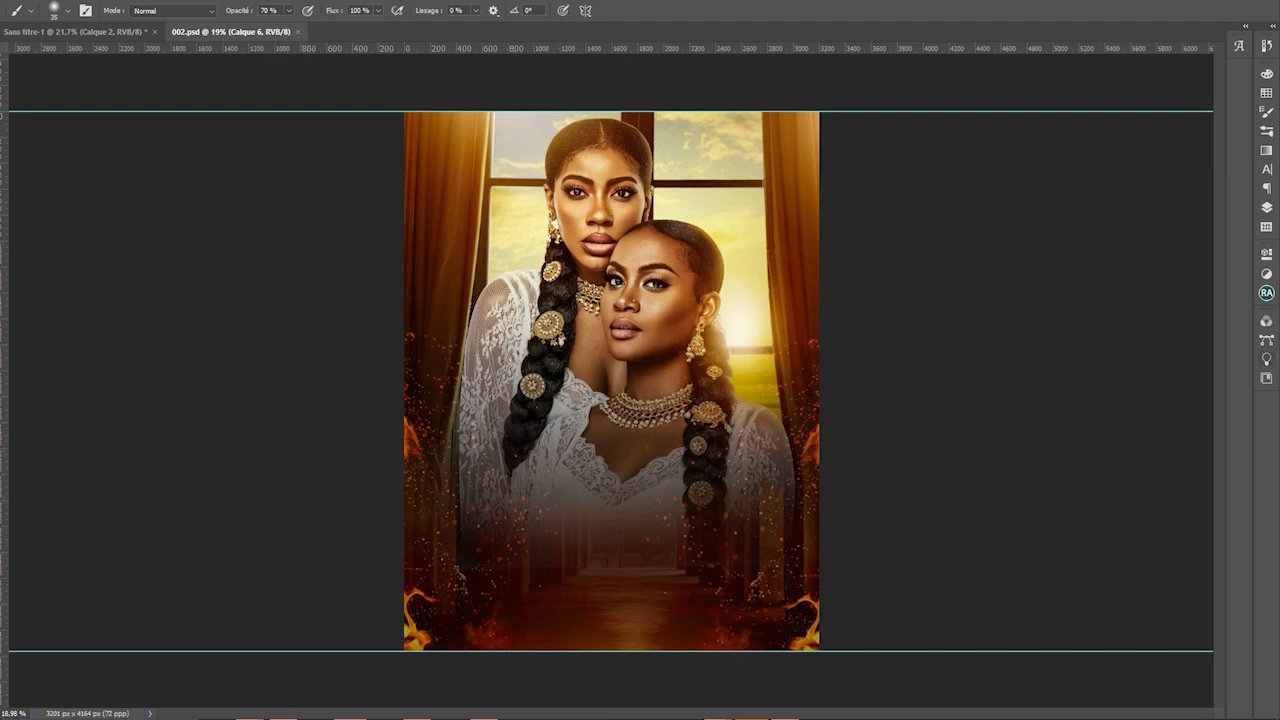
Apply Camera Raw to the field background: Vibrance +50, Exposure -0,40, Whites +38
left_click(1266, 207)
left_click(1162, 526)
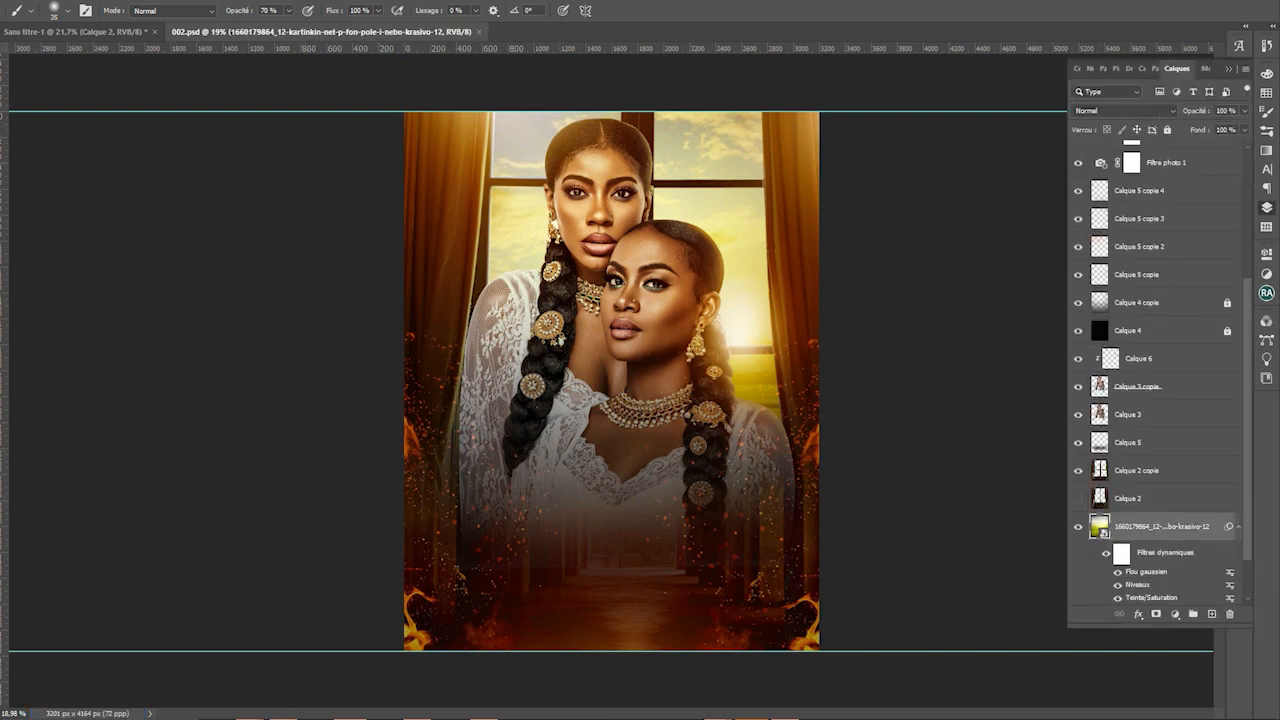
key("ctrl+shift+a")
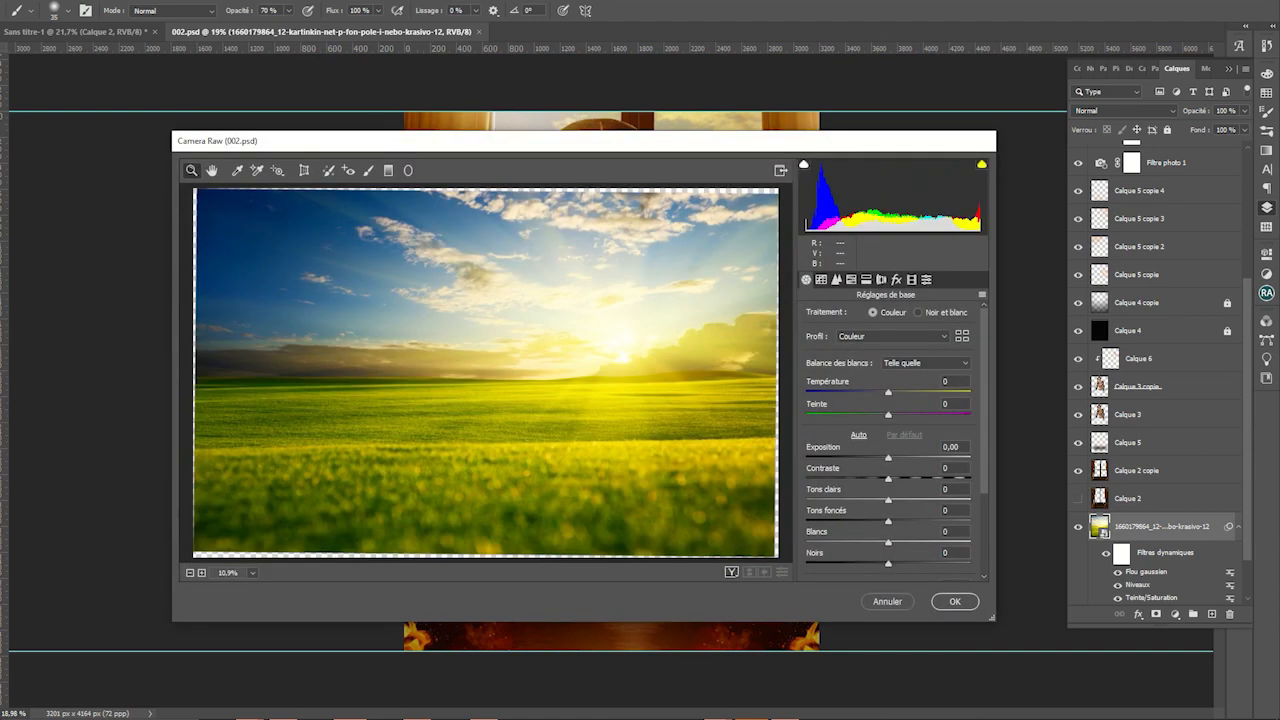
scroll(888, 440, "down", 3)
left_click_drag(888, 549, 929, 549)
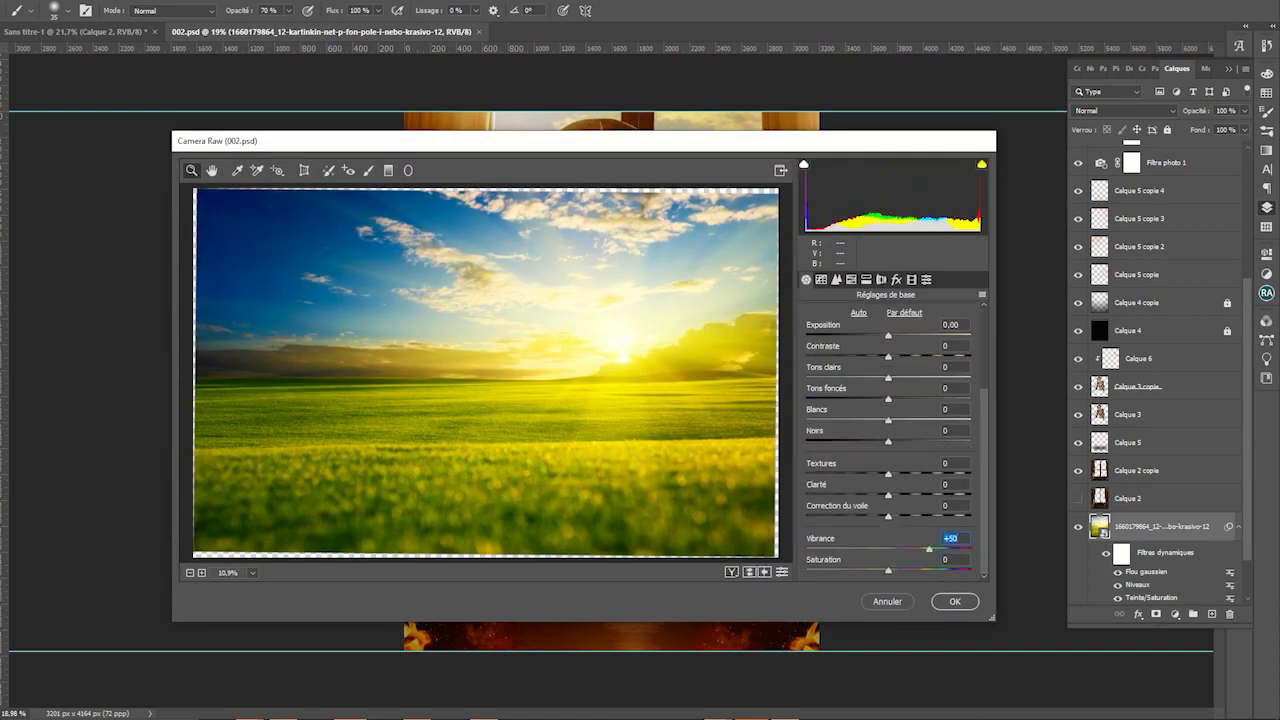
left_click_drag(888, 335, 881, 335)
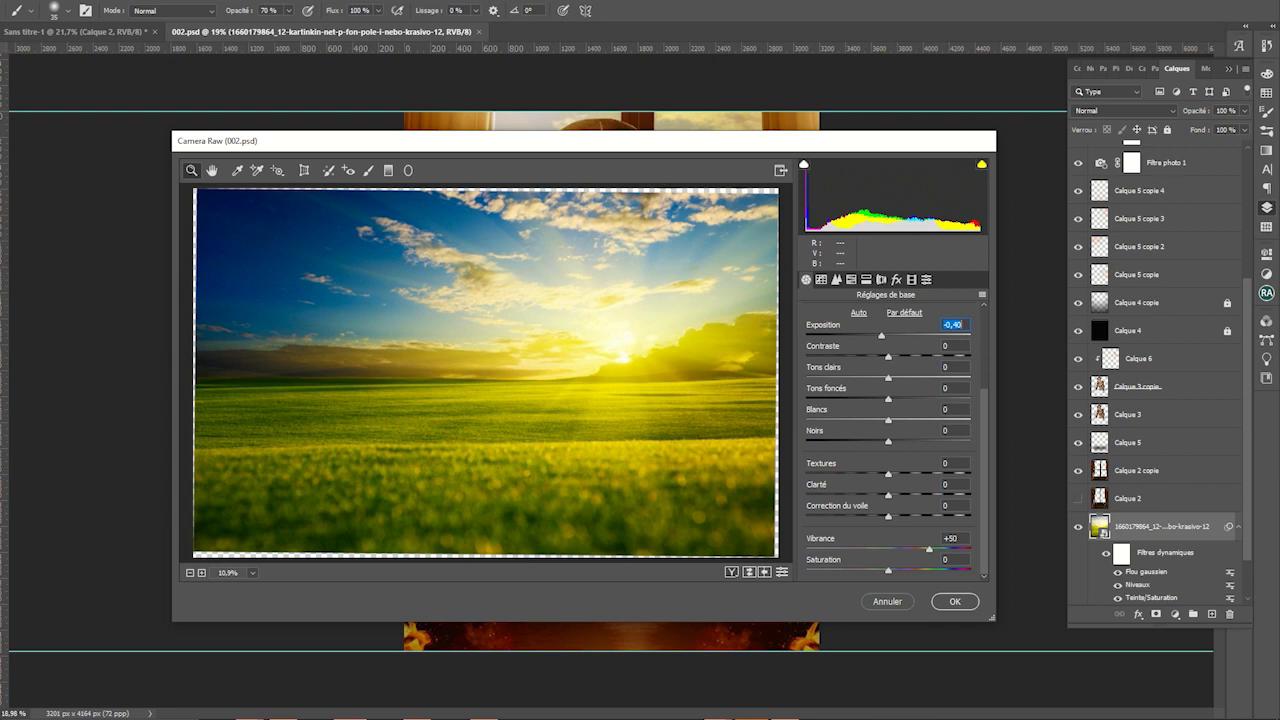
left_click_drag(888, 419, 919, 419)
left_click(955, 601)
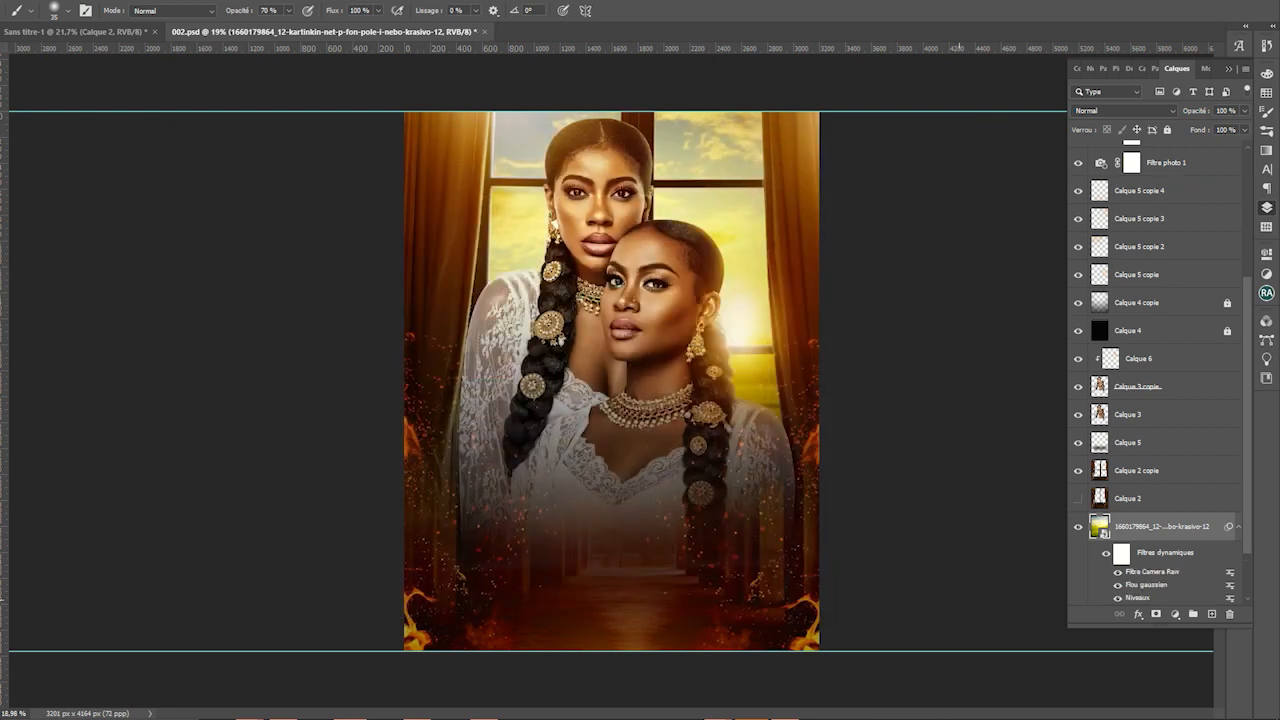
Undo the Camera Raw filter and save the poster
key("ctrl+z")
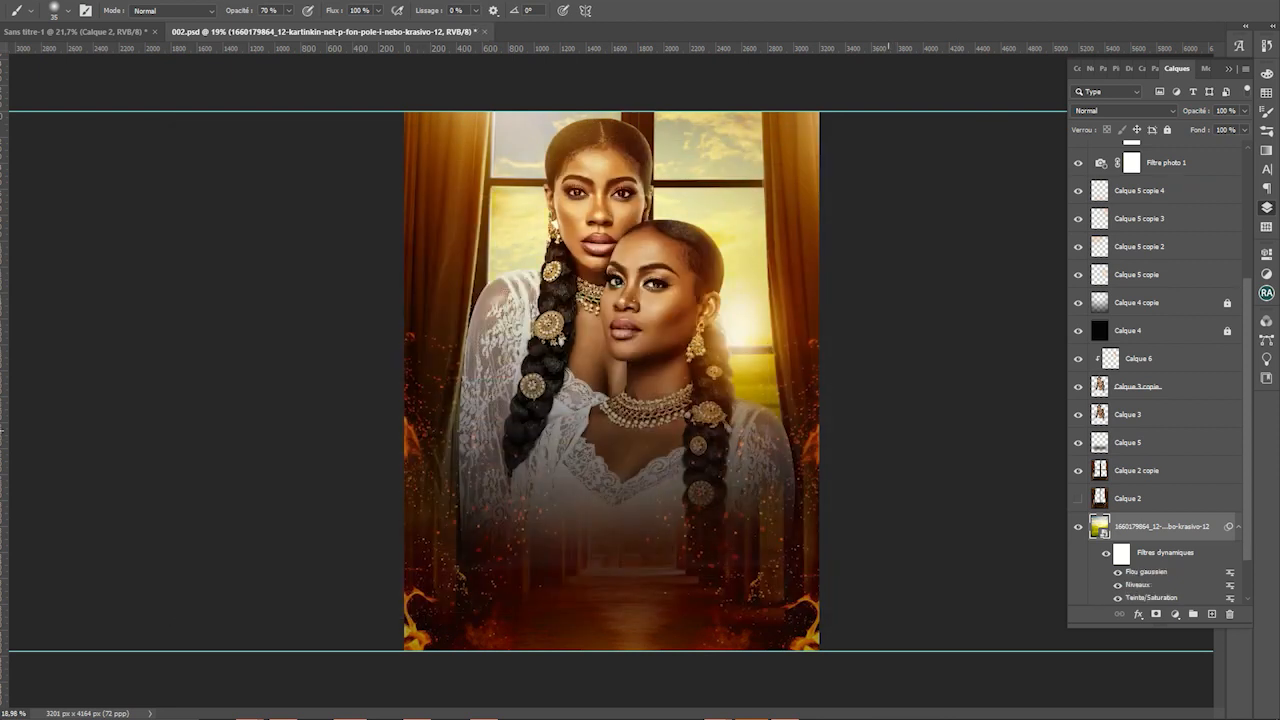
key("alt+t")
key("Escape")
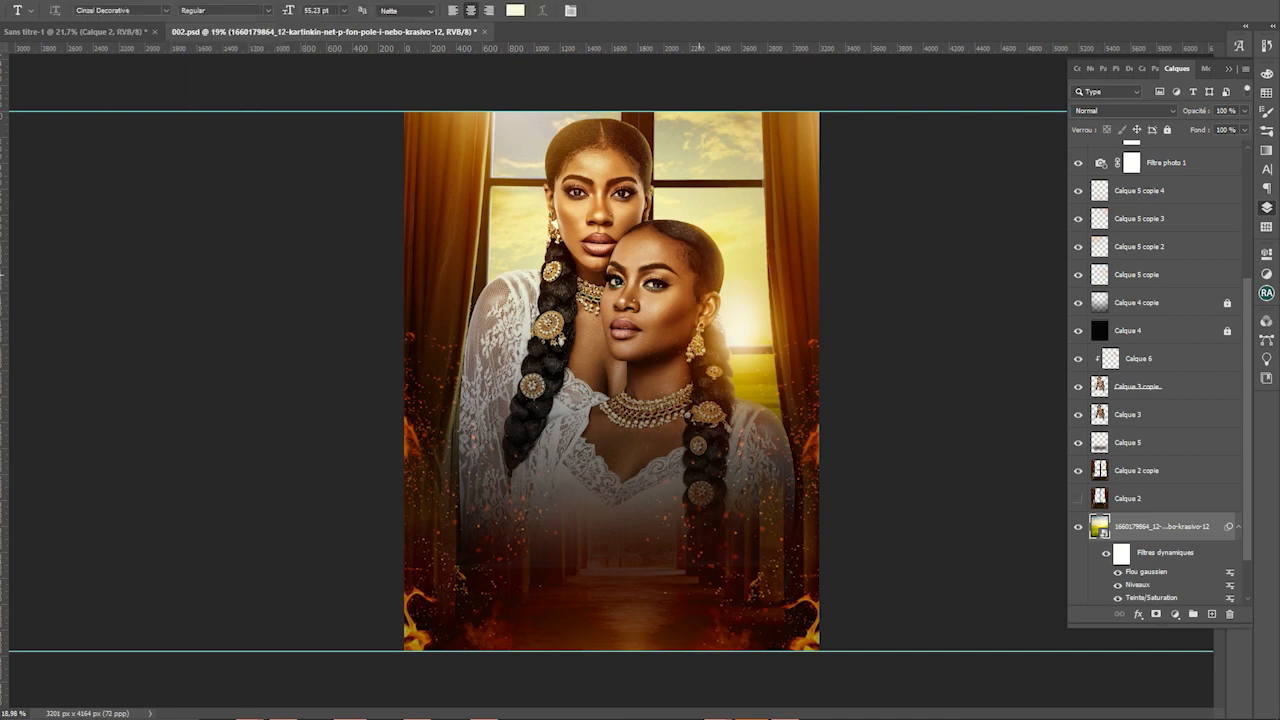
key("ctrl+s")
key("v")
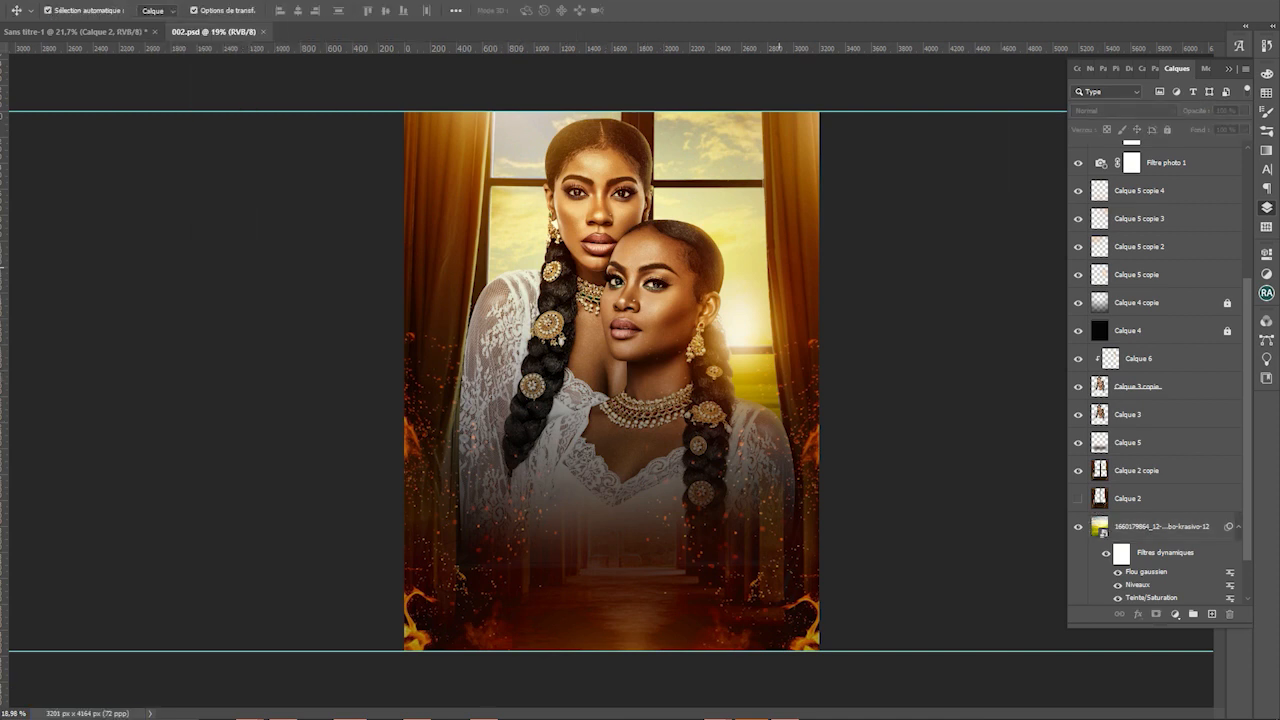
scroll(1163, 372, "up", 1)
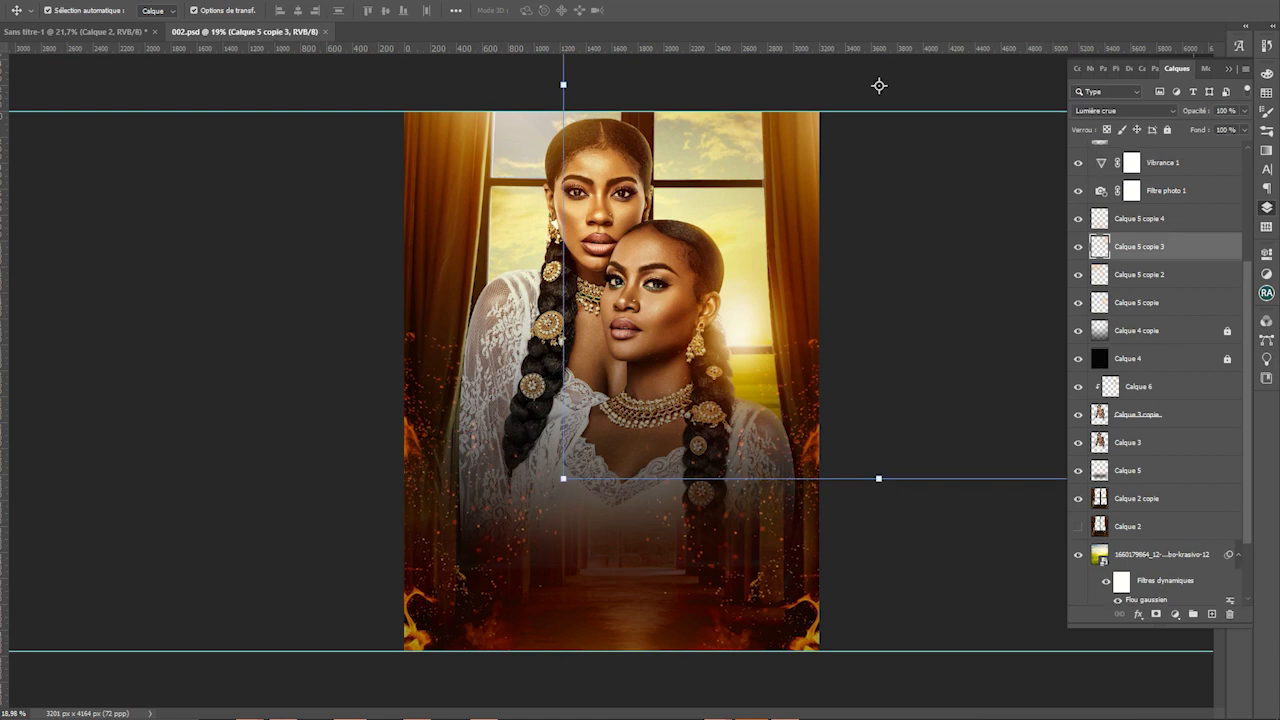
Add a new layer clipped to Calque 2 copie, with a 35 px brush
left_click(1137, 498)
left_click(1211, 614)
key("ctrl+alt+g")
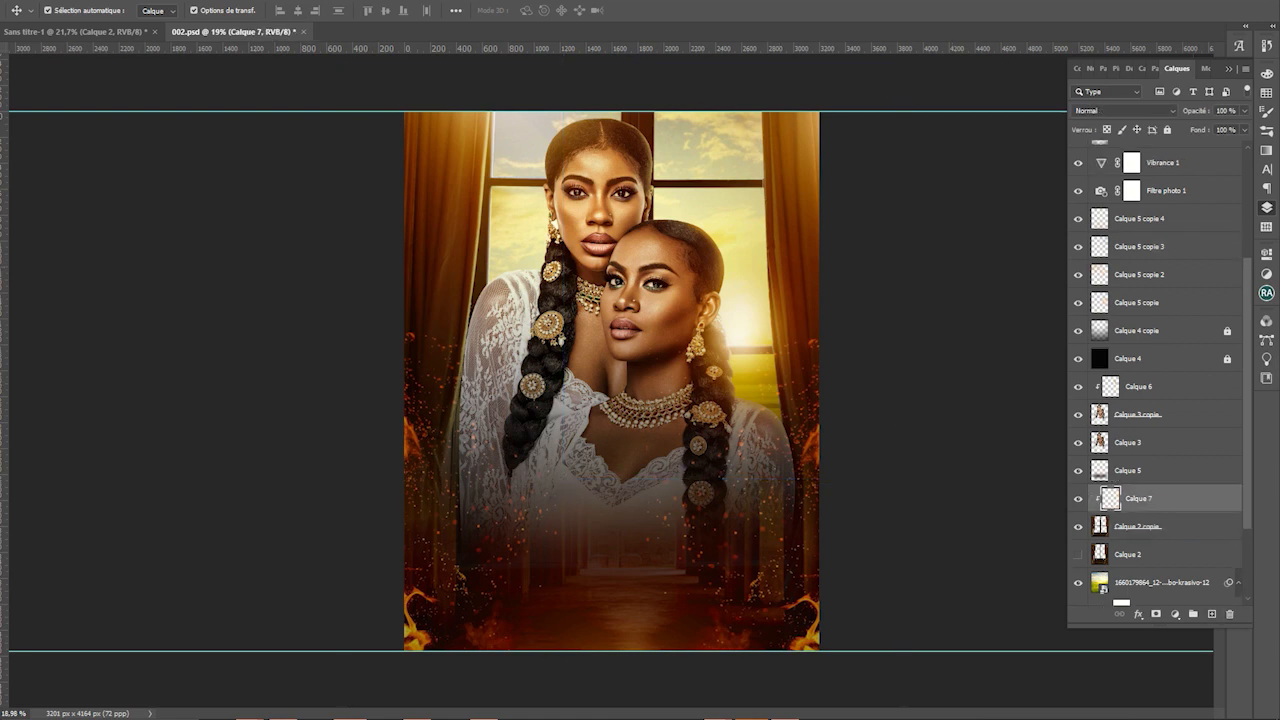
key("b")
key("bracketright")
key("bracketright")
Set the painting colour to cream fff1d3 and the layer blend to Lumière linéaire
key("n")
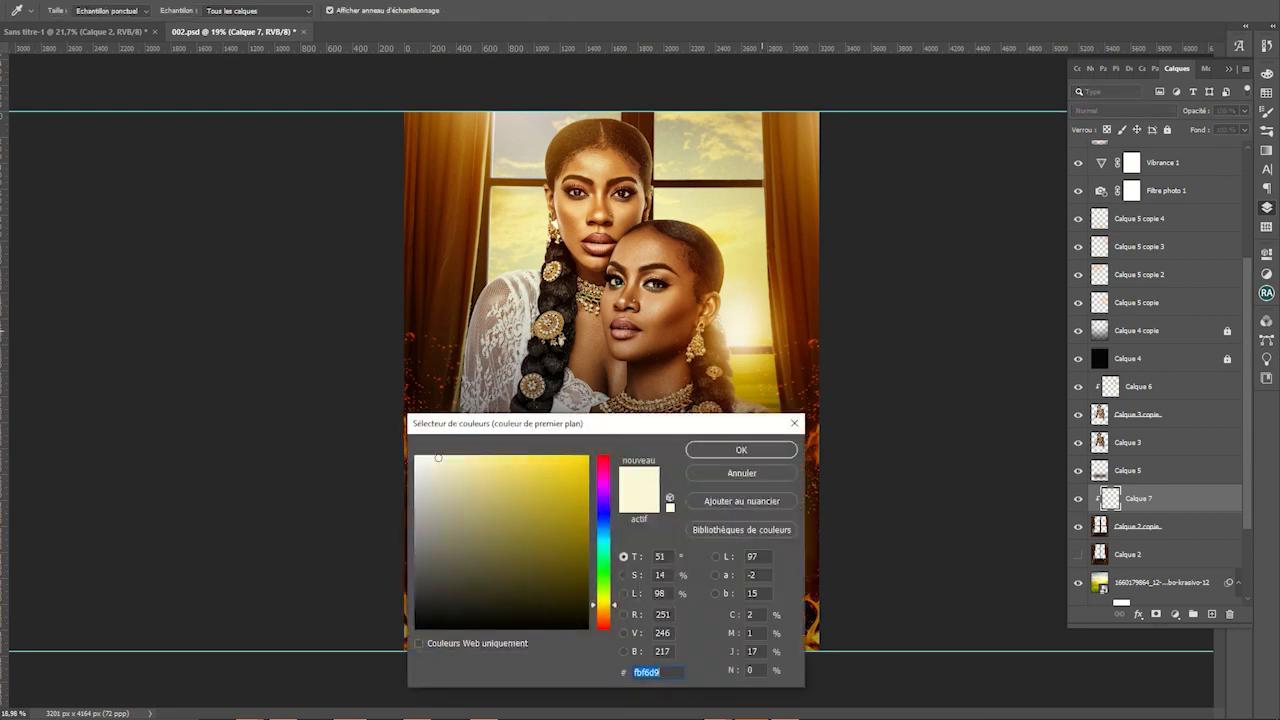
left_click(452, 460)
left_click(741, 449)
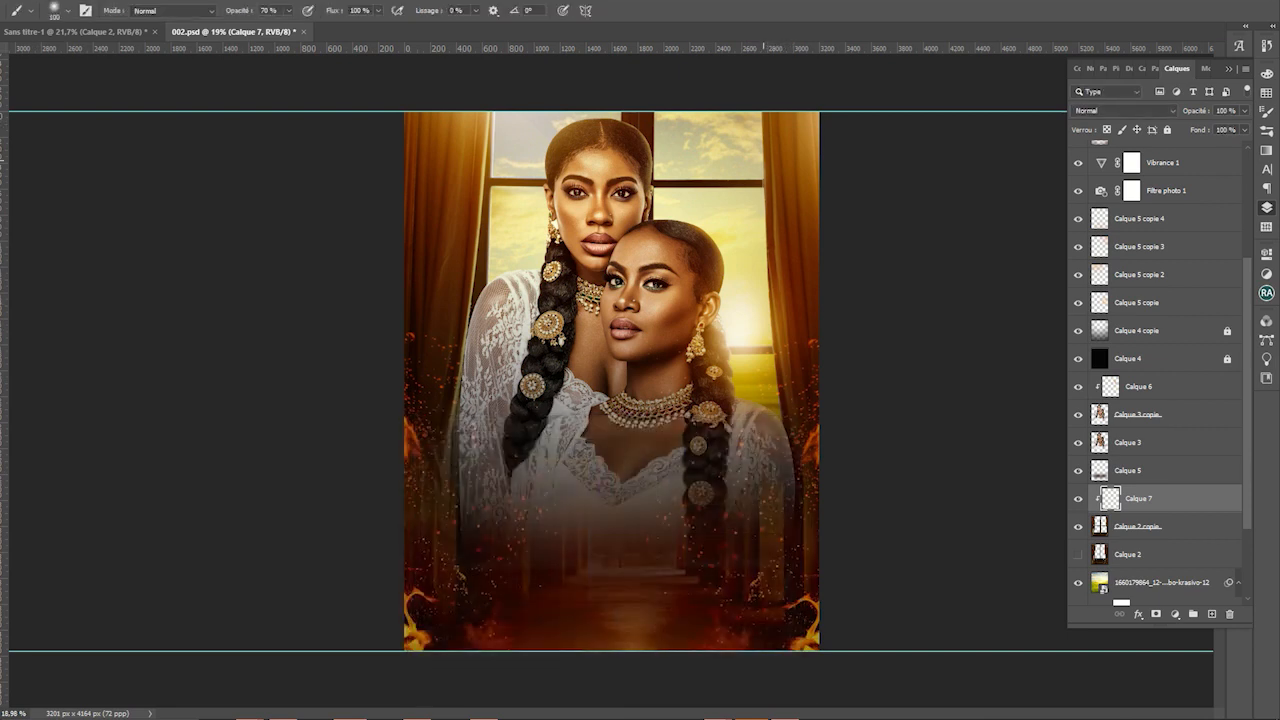
type("n")
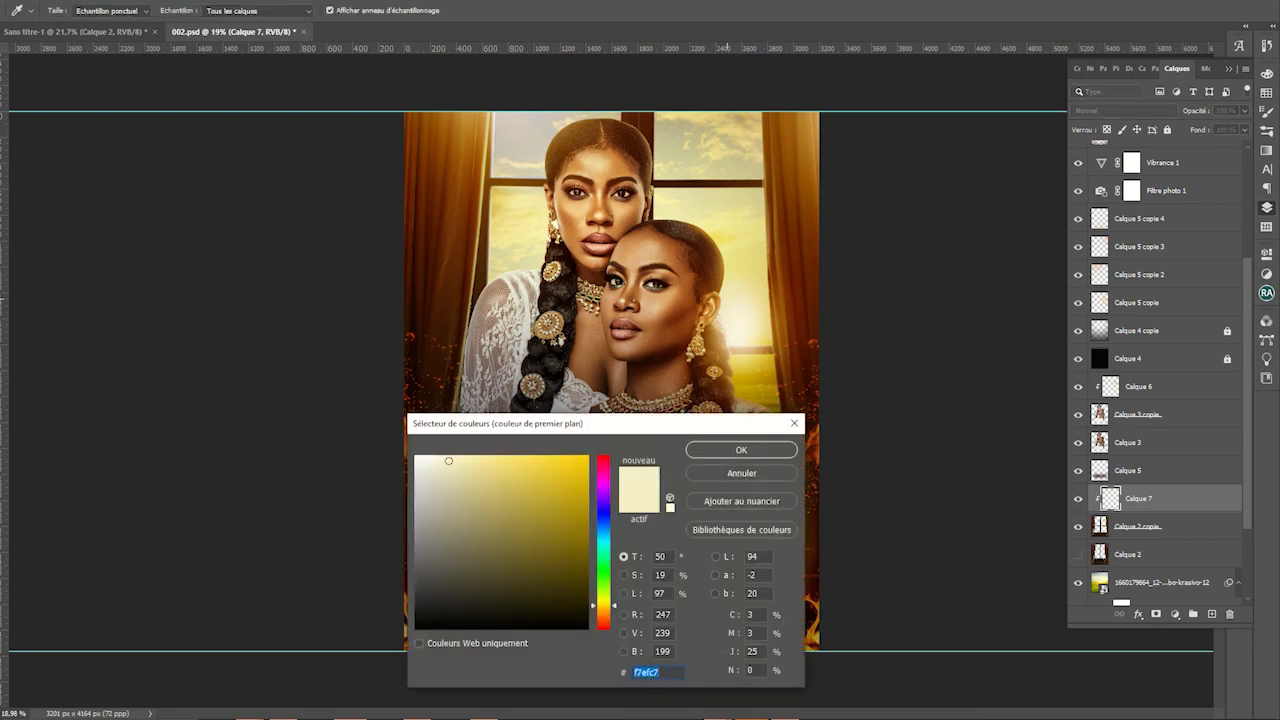
type("fff1d3")
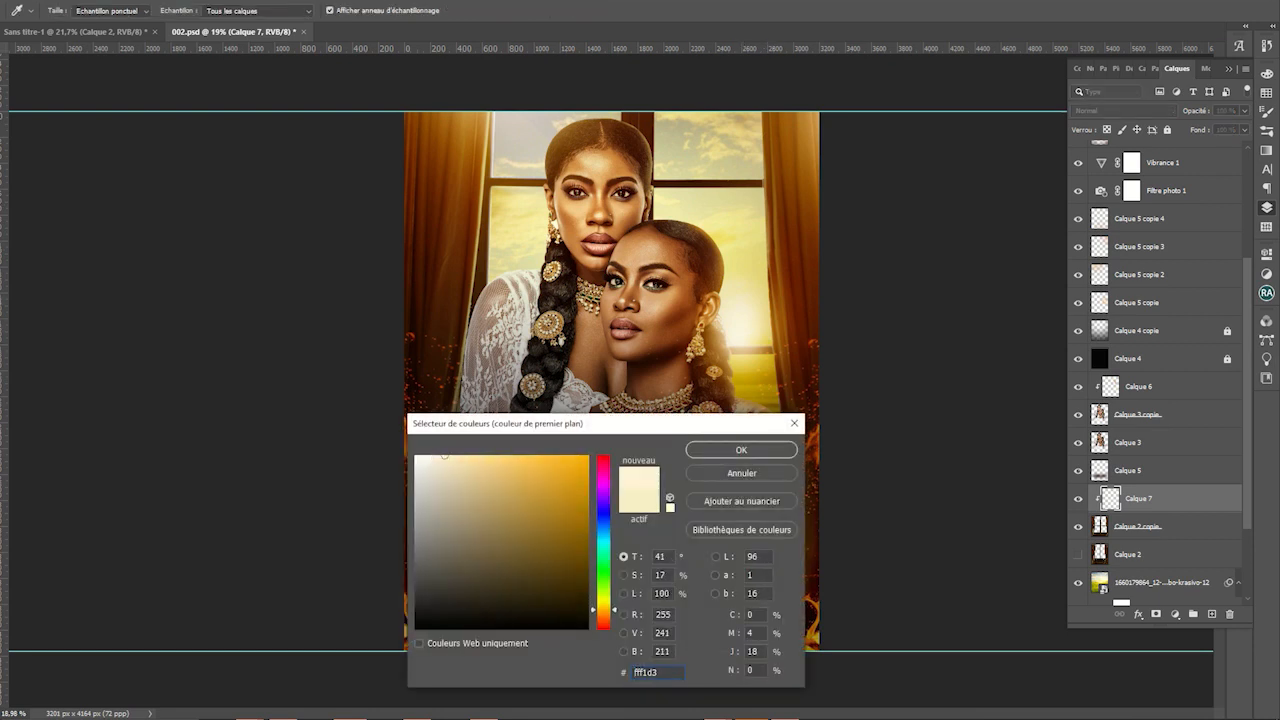
key("Return")
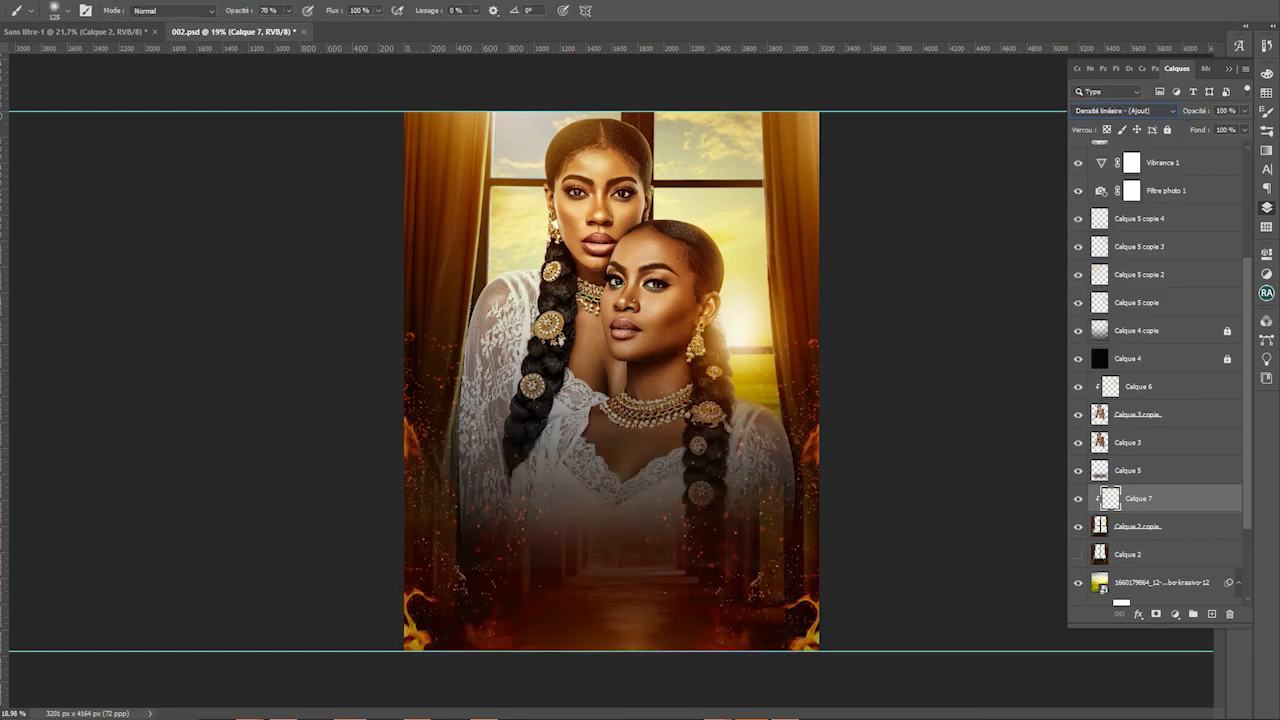
key("Down")
key("Down")
key("Down")
key("Down")
key("Down")
key("Down")
key("Down")
key("Up")
Paint soft light down the window frame's left and right edges at varying brush sizes
key("]")
key("]")
key("]")
key("]")
key("]")
left_click_drag(491, 215, 490, 295)
key("bracketleft")
key("bracketleft")
key("bracketleft")
key("bracketleft")
key("bracketleft")
key("bracketleft")
key("bracketleft")
key("bracketleft")
key("bracketleft")
key("bracketleft")
left_click_drag(769, 250, 771, 292)
key("bracketleft")
left_click_drag(772, 188, 780, 318)
left_click_drag(772, 270, 778, 376)
key("bracketright")
key("bracketright")
key("bracketright")
key("bracketright")
key("bracketright")
key("bracketright")
key("bracketright")
key("bracketright")
key("bracketright")
key("bracketright")
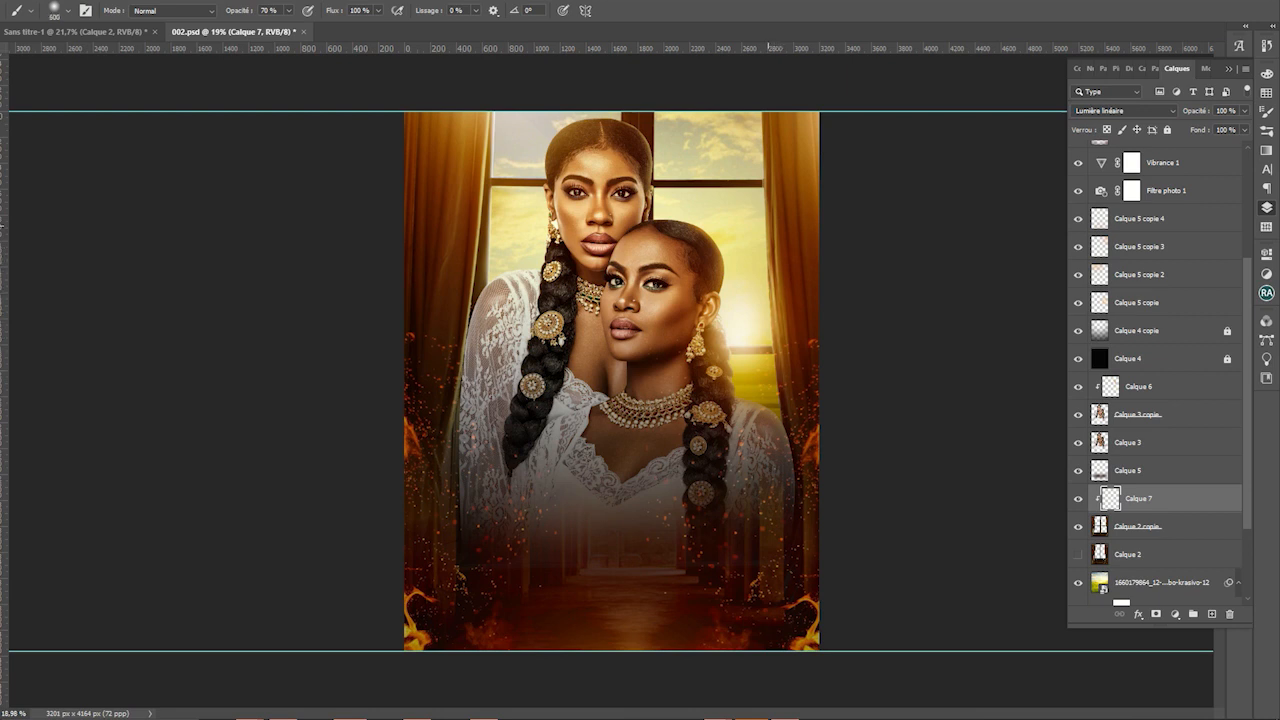
left_click_drag(768, 226, 787, 410)
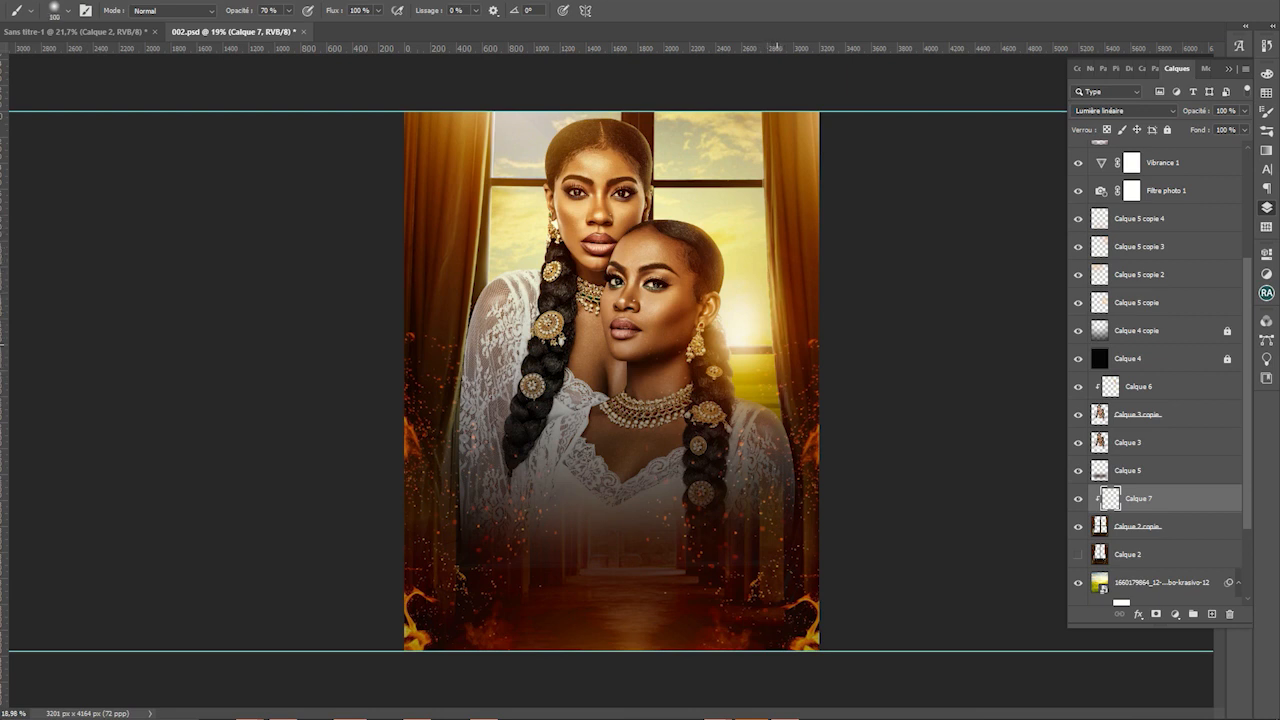
left_click_drag(780, 362, 785, 392)
key("bracketright")
key("bracketright")
key("bracketleft")
key("bracketleft")
Try light strokes along the window crossbar, undo them, and save
left_click_drag(657, 185, 790, 186)
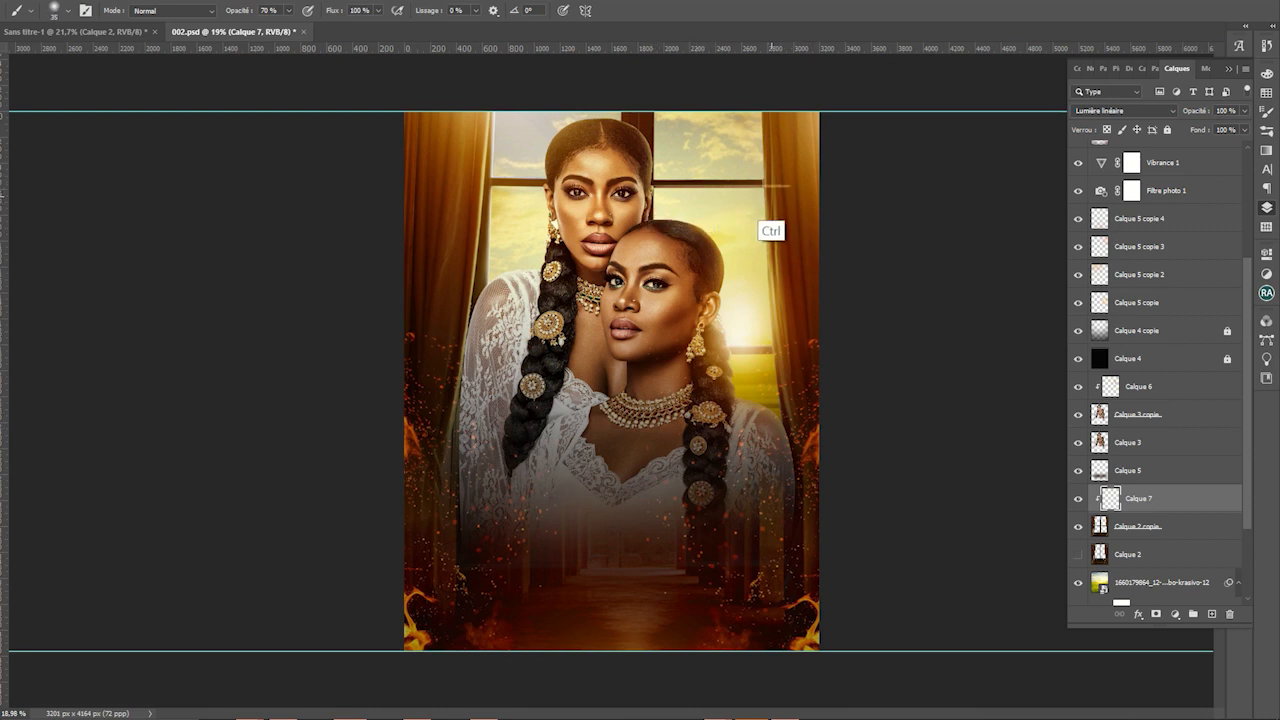
key("ctrl+z")
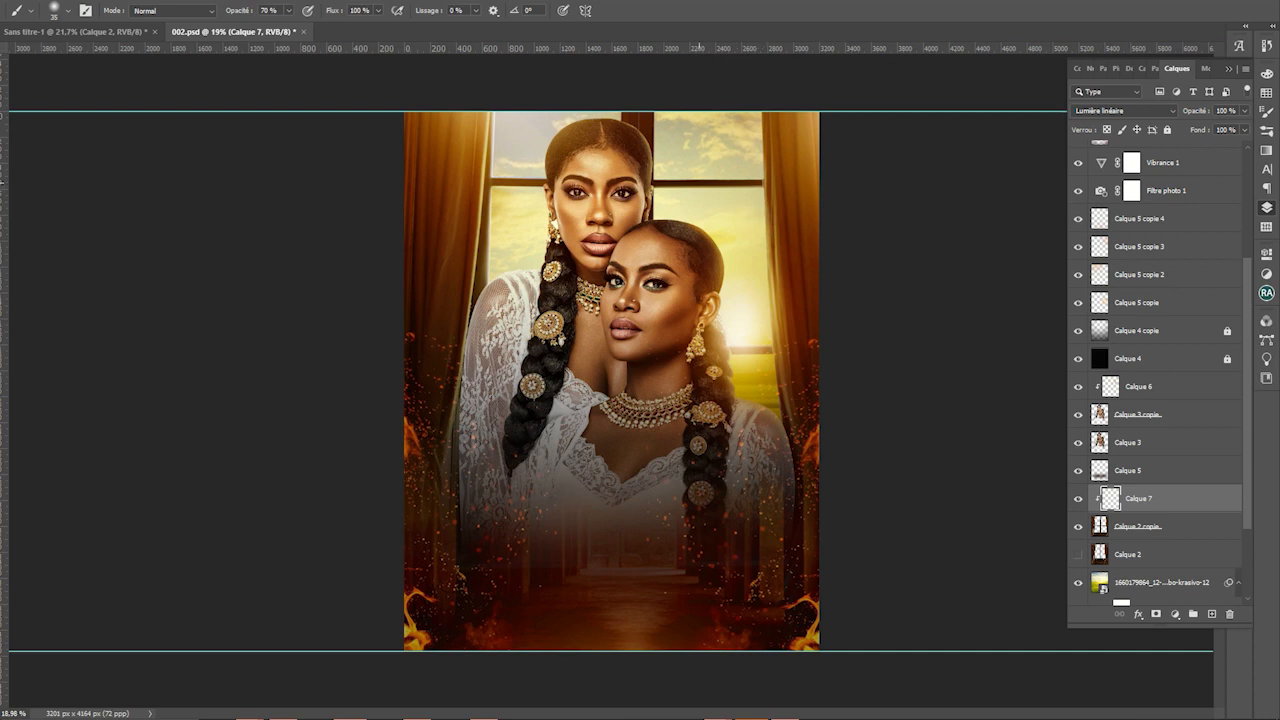
left_click_drag(492, 185, 587, 185)
key("ctrl+z")
scroll(587, 185, "down", 1)
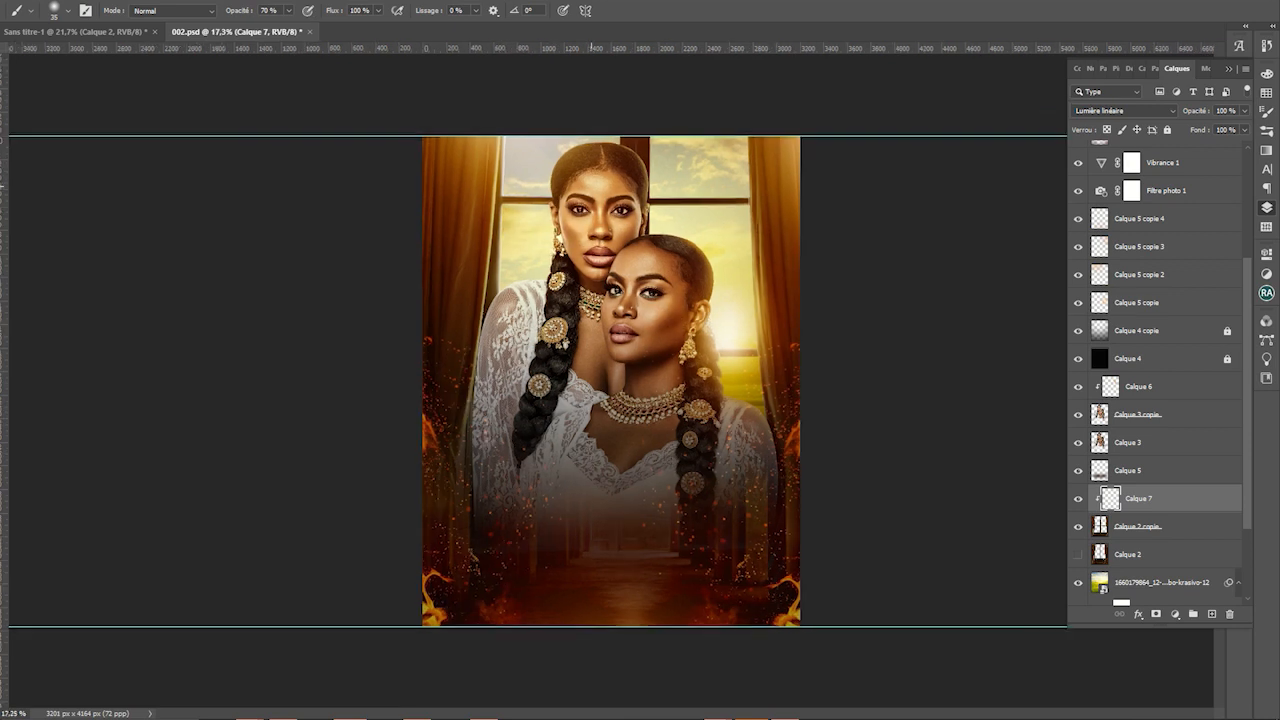
key("ctrl+s")
scroll(606, 381, "up", 1)
Type ENVIE below the women, enlarge it, and drag its layer above Filtre photo 1
key("t")
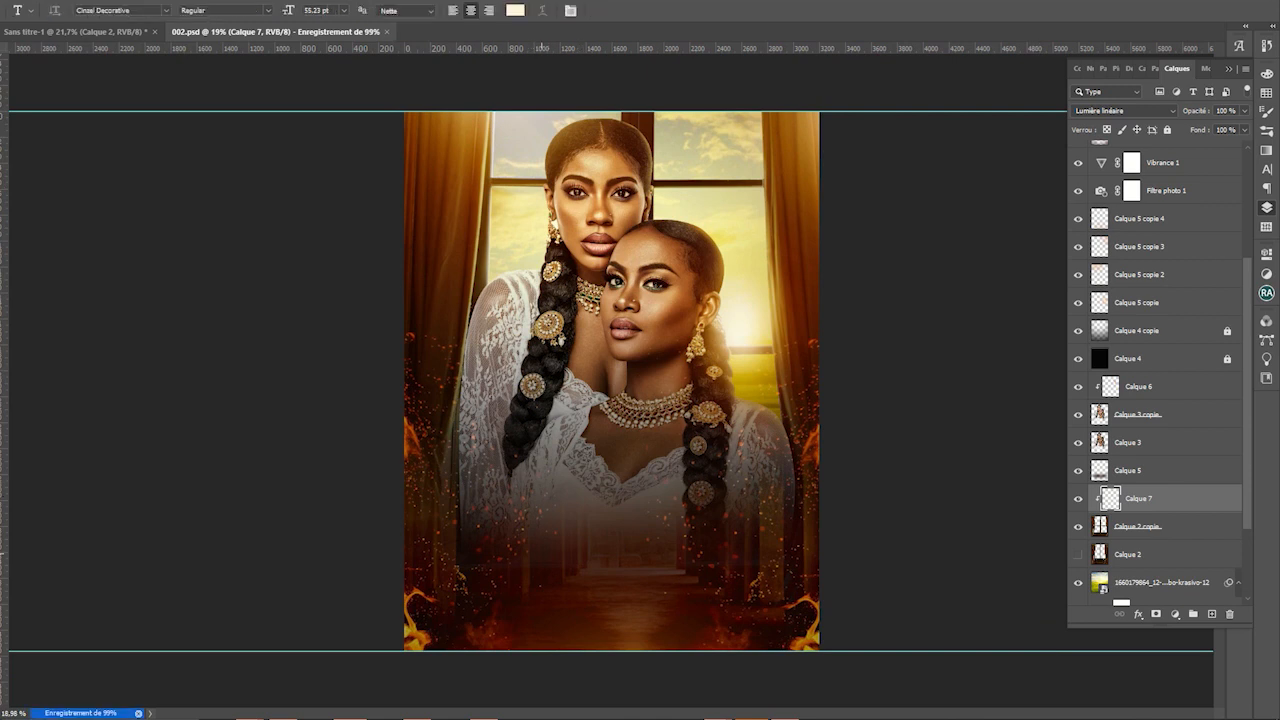
left_click(537, 553)
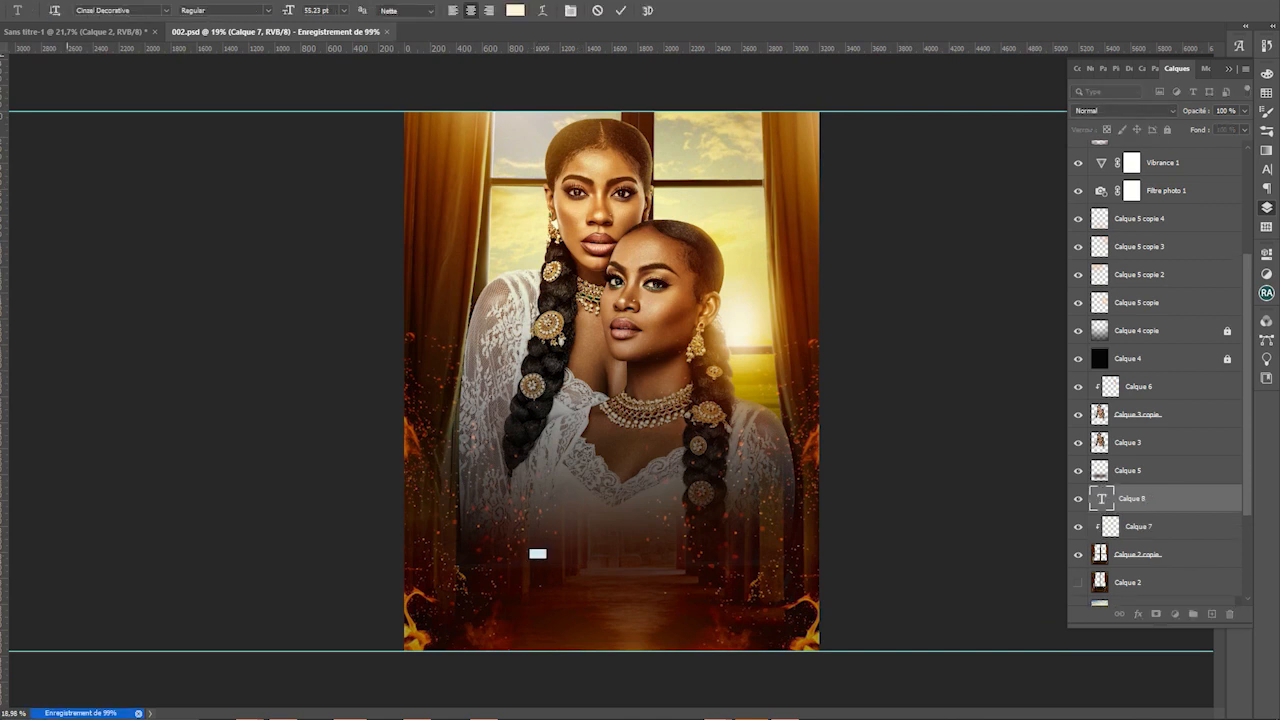
key("ctrl+Return")
key("v")
key("ctrl+t")
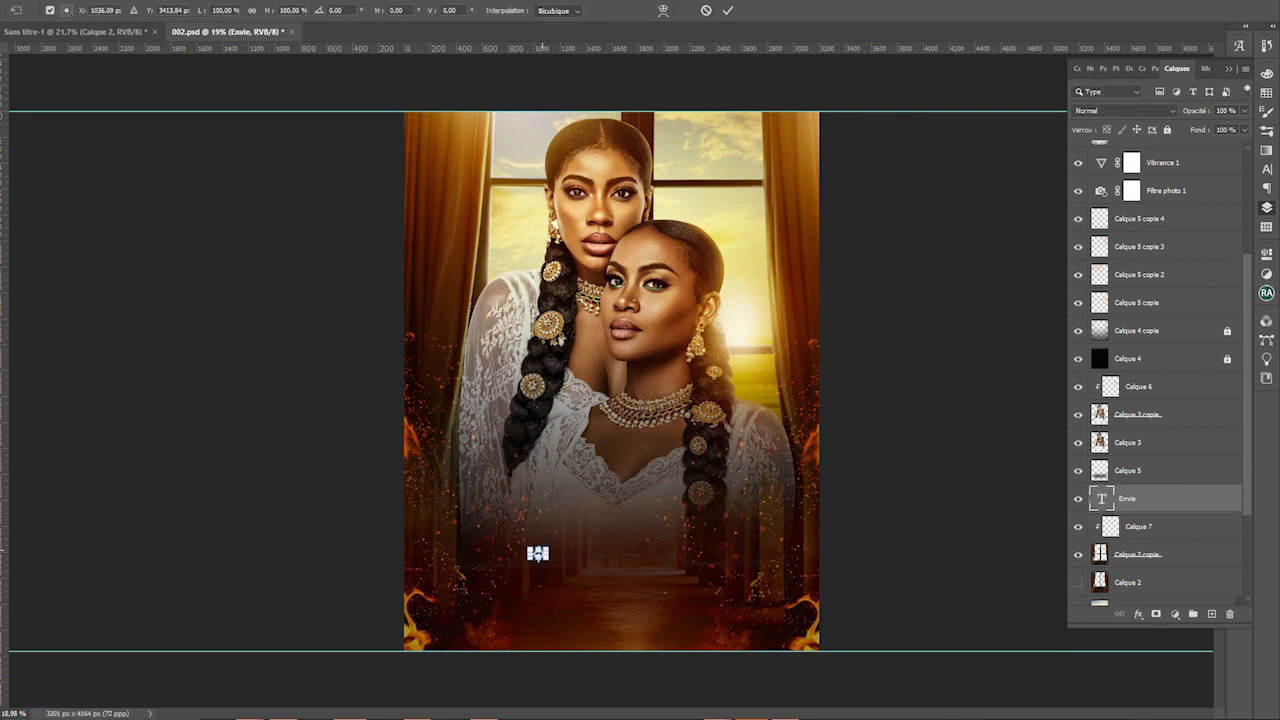
left_click_drag(538, 549, 709, 427)
key("Return")
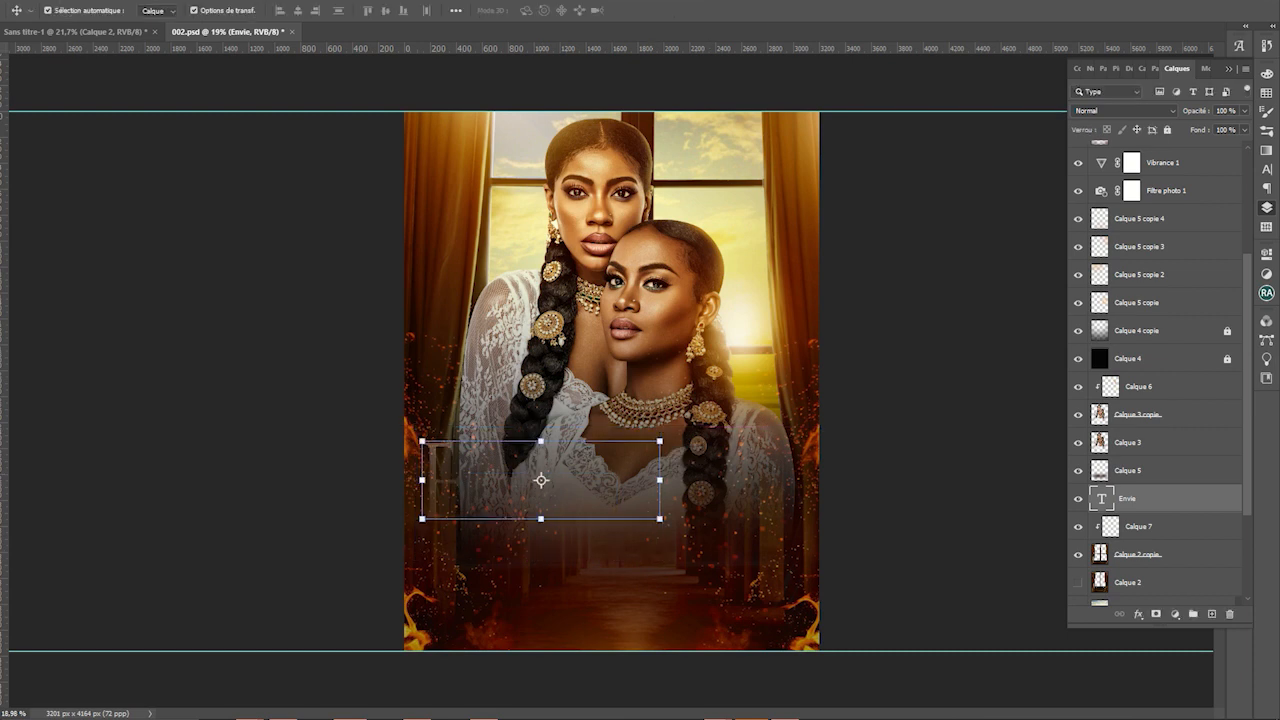
left_click_drag(1150, 498, 1150, 177)
scroll(1155, 370, "up", 4)
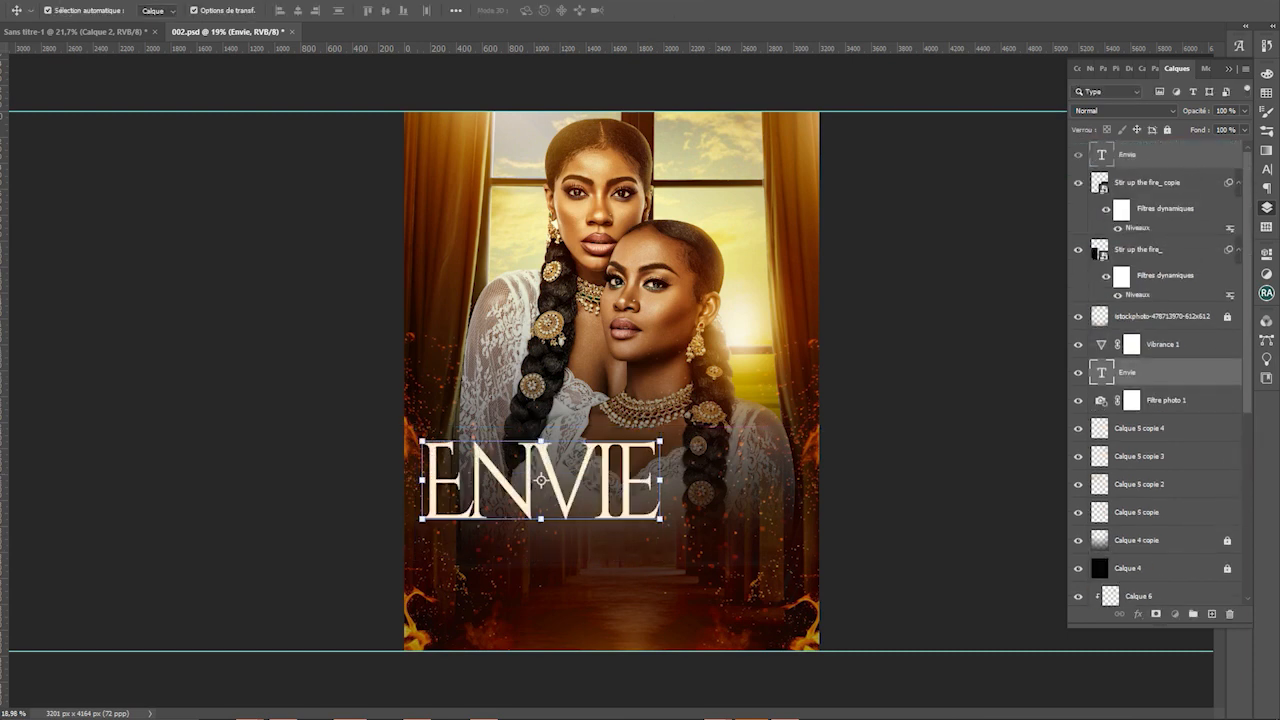
Move ENVIE lower over the women's skirts and change its font to Bergante
key("Return")
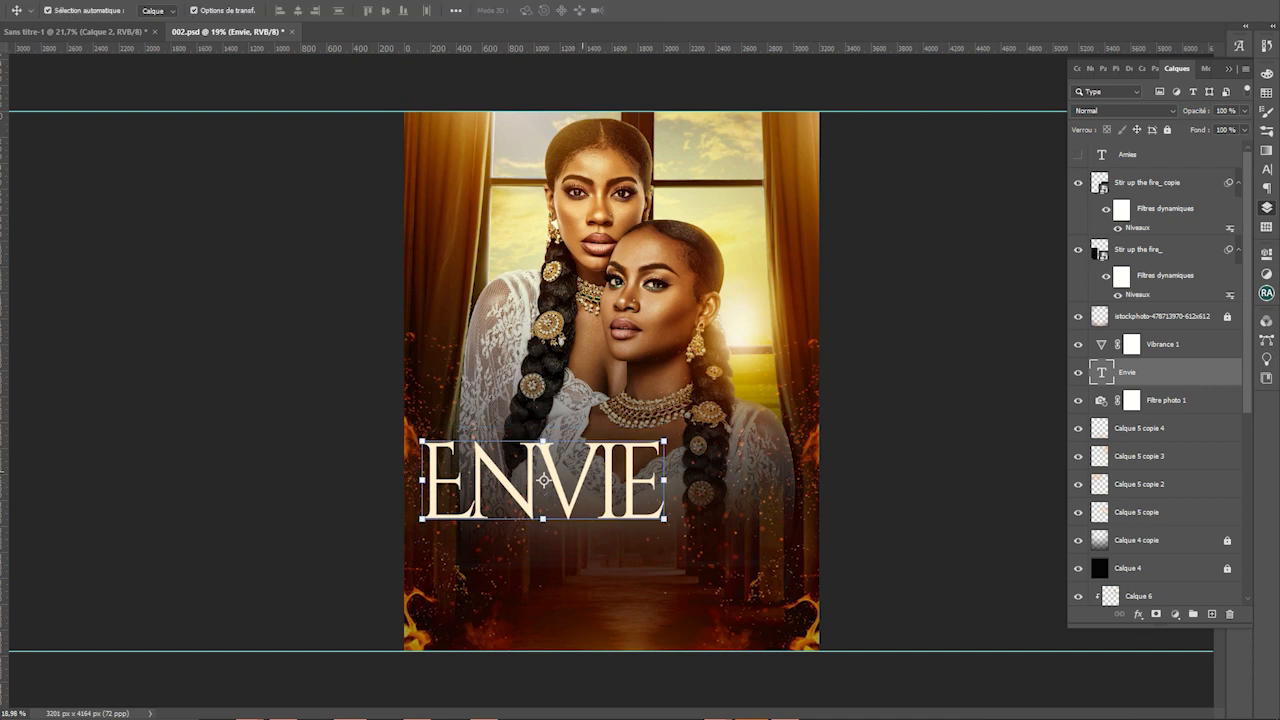
left_click_drag(601, 450, 670, 505)
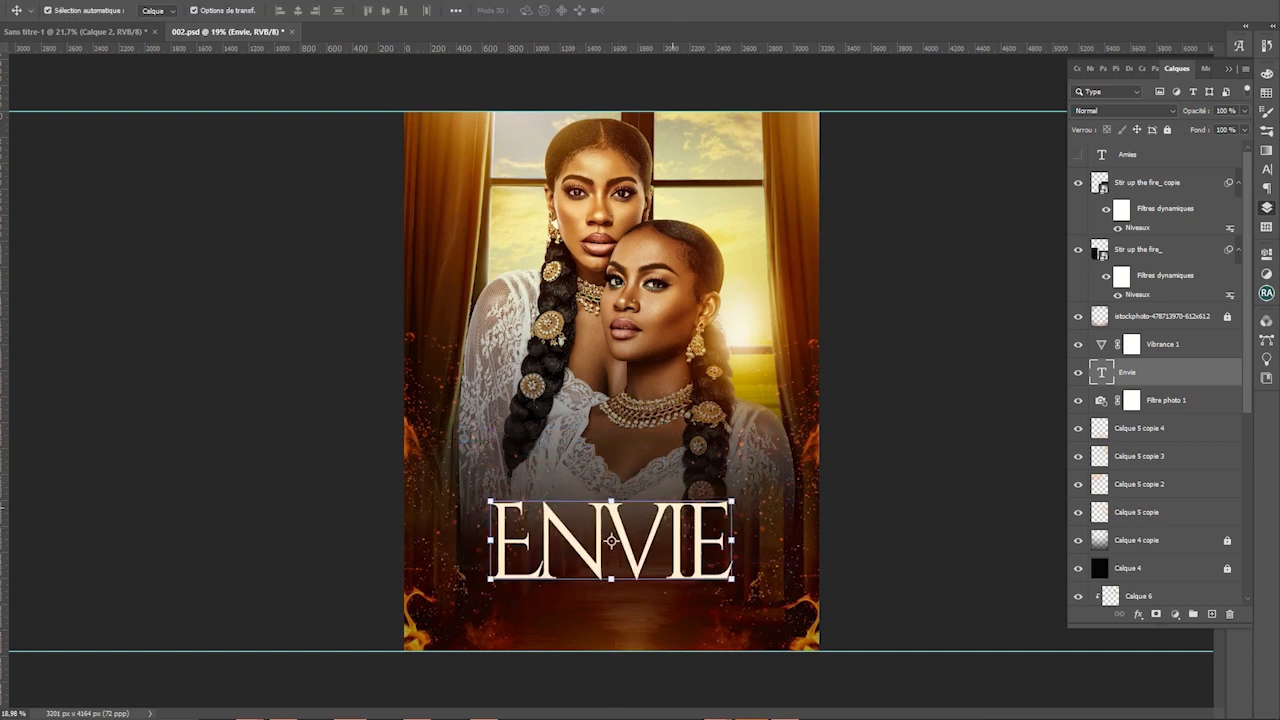
double_click(672, 545)
left_click(166, 10)
key("Down")
key("Down")
key("Down")
key("Down")
key("Down")
key("Down")
key("Down")
key("Down")
key("Down")
key("Down")
key("Down")
key("Down")
key("Down")
key("Down")
key("Down")
key("Down")
key("Down")
key("Down")
key("Down")
key("Down")
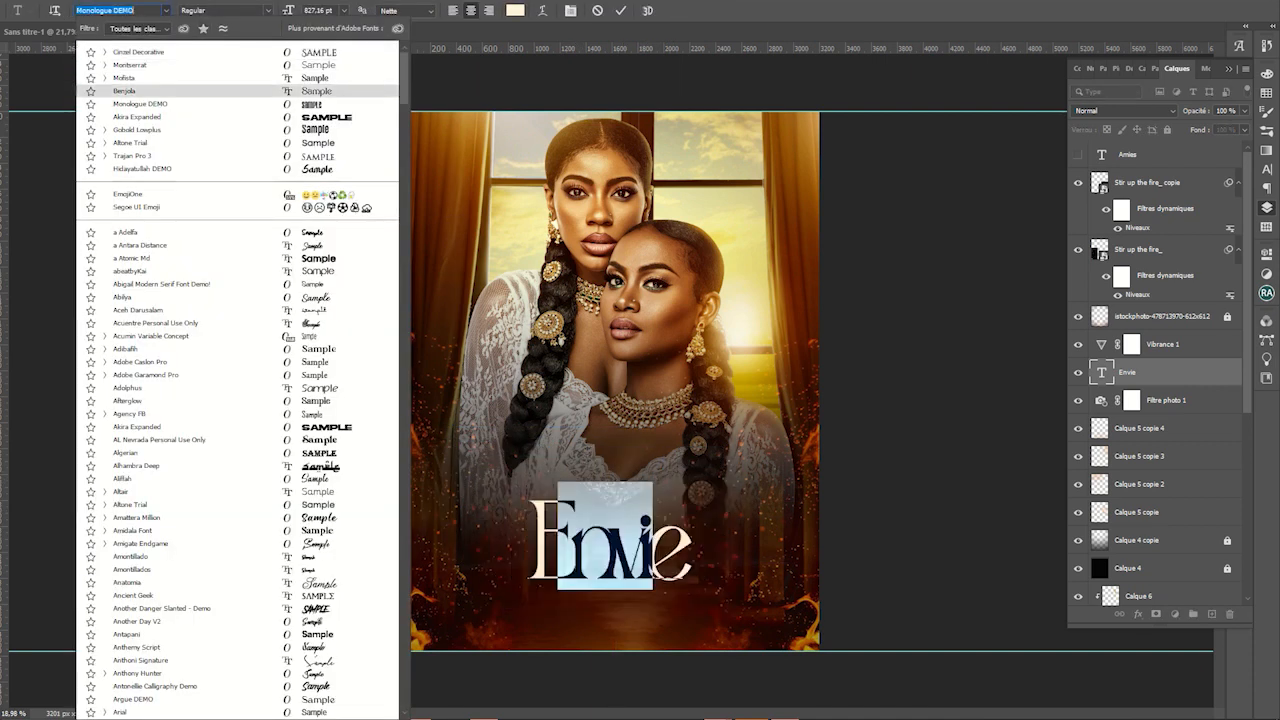
key("Down")
key("Down")
key("Down")
key("Down")
key("Down")
key("Down")
key("Down")
key("Down")
key("Down")
key("Down")
key("Down")
key("Down")
key("Down")
key("Down")
key("Down")
key("Down")
key("Down")
key("Down")
key("Down")
key("Down")
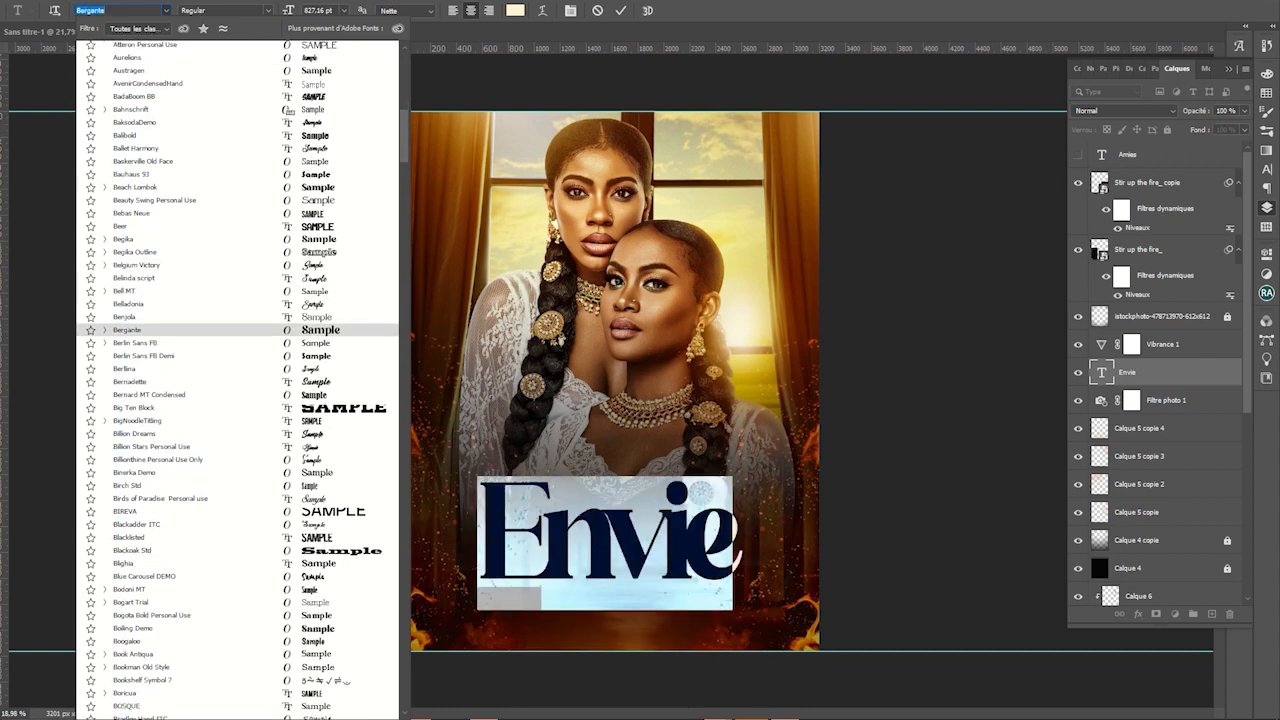
key("Return")
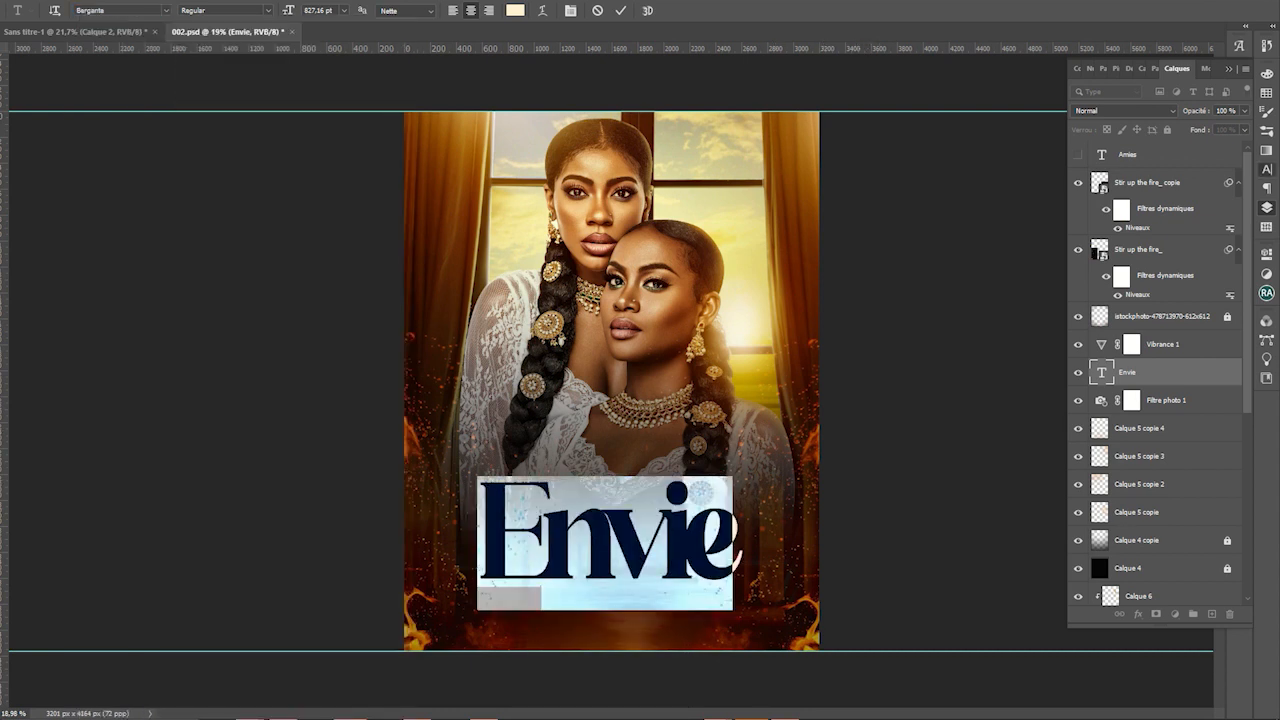
Turn All Caps off so the title reads 'Envie', and set its tracking to -90
left_click(1266, 169)
left_click(1154, 168)
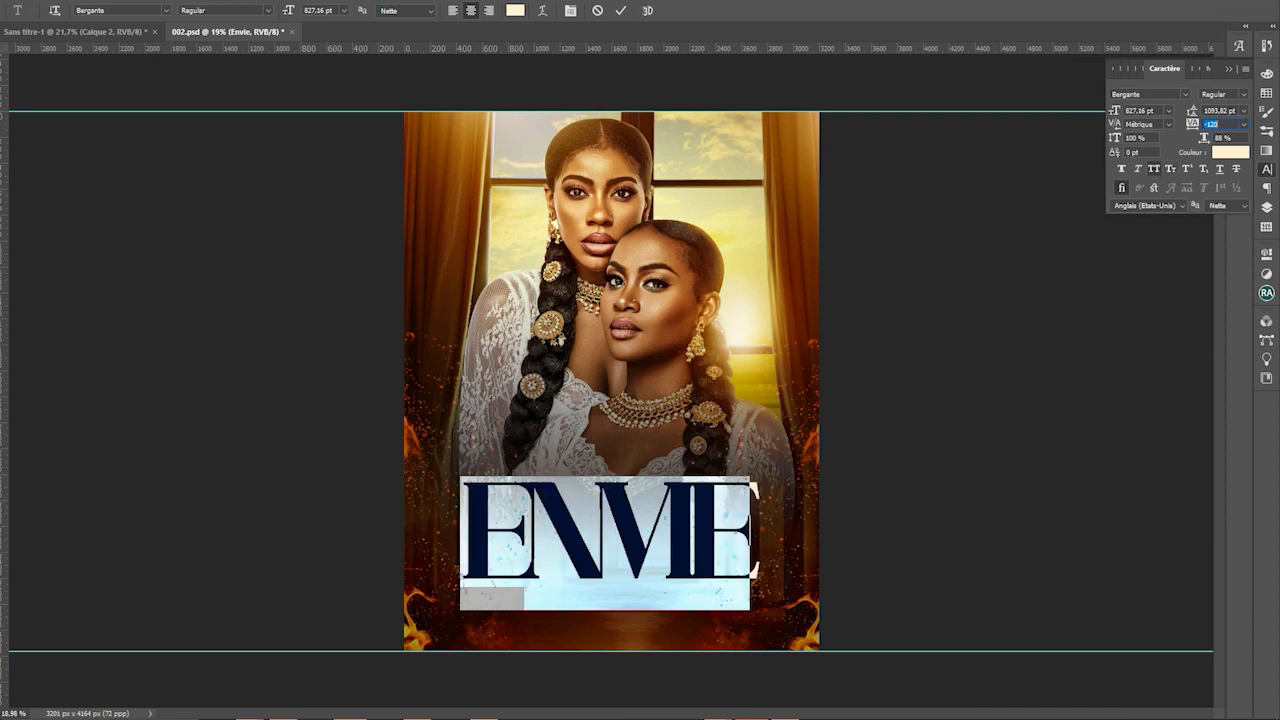
key("ctrl+Return")
double_click(664, 518)
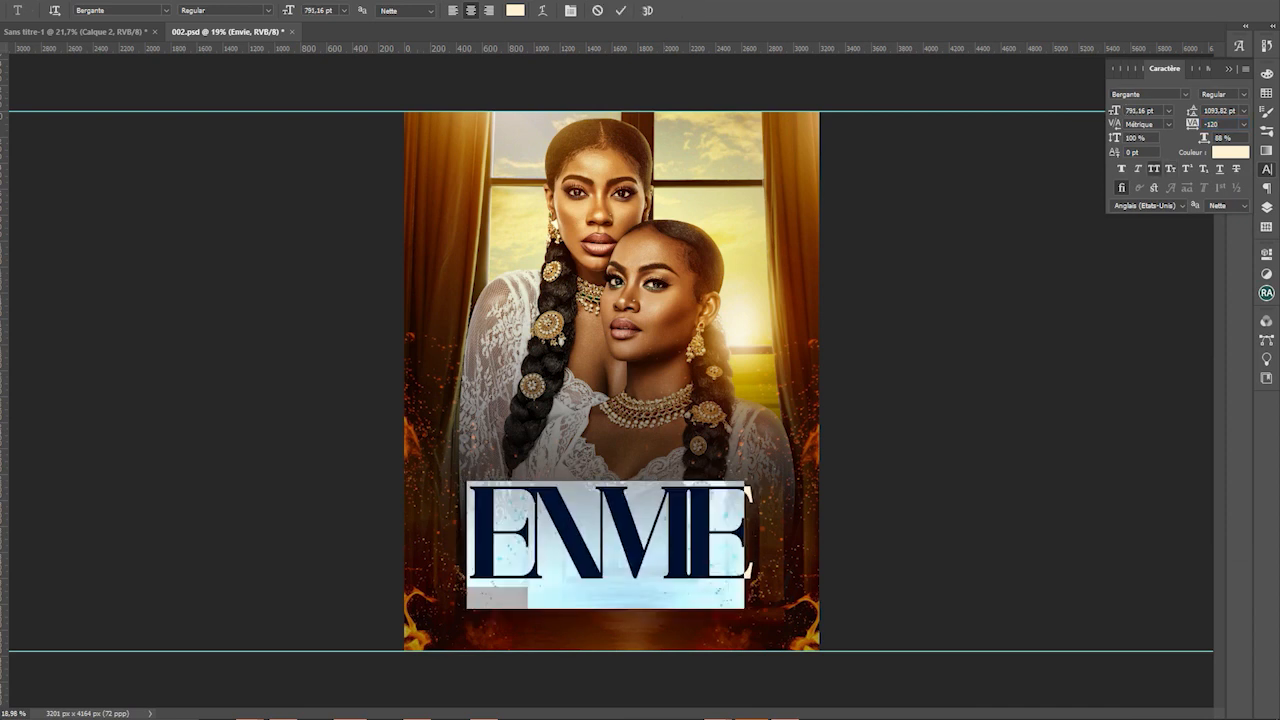
mouse_move(1192, 124)
left_mouse_down()
mouse_move(1163, 124)
mouse_move(1220, 124)
mouse_move(1166, 124)
mouse_move(1192, 124)
left_mouse_up()
left_click(1154, 168)
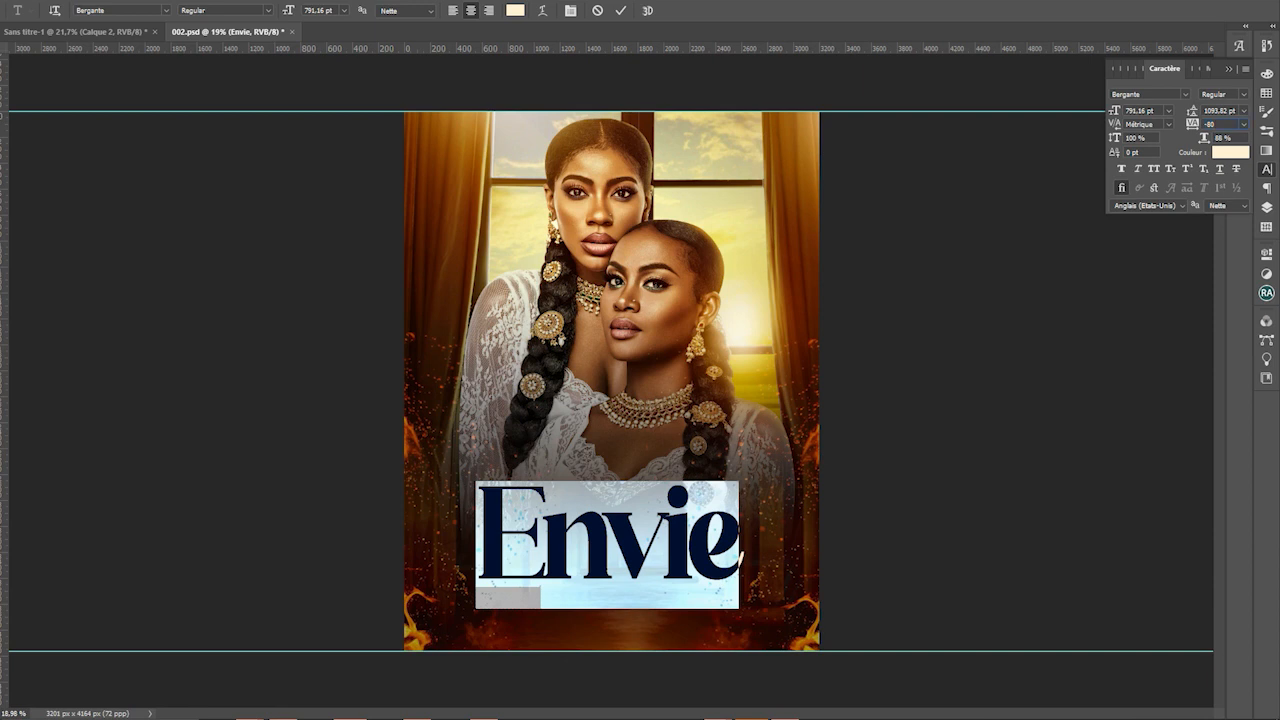
type("-90")
key("Return")
key("ctrl+Return")
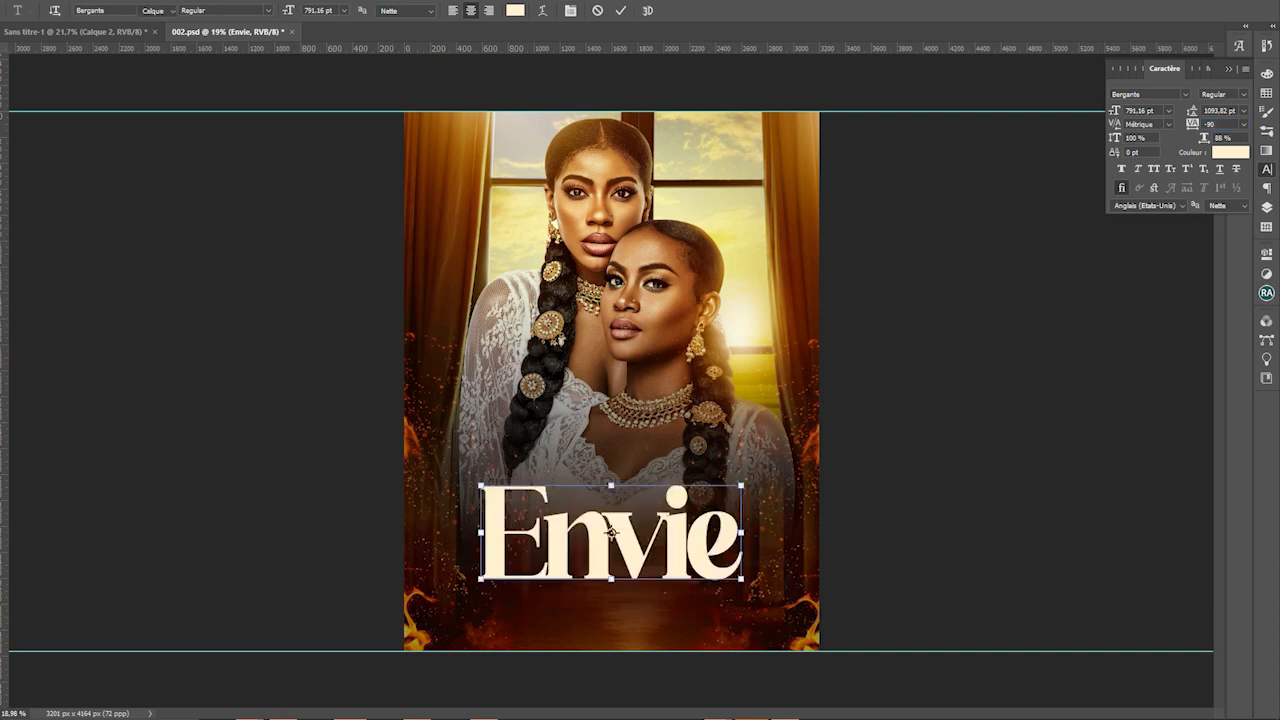
Duplicate the Envie text layer, move the copy above the original and retype it as 'Amies'
key("v")
key("ctrl+j")
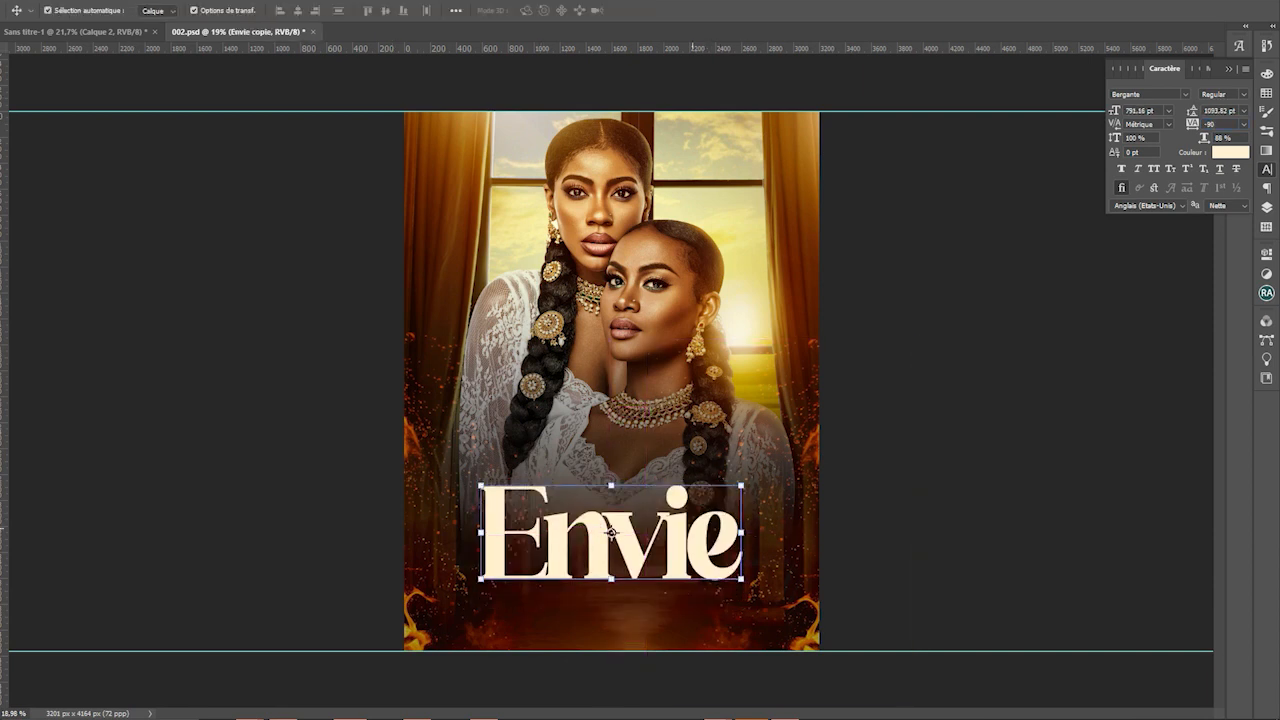
left_click_drag(692, 474, 678, 442)
key("ctrl+z")
left_click(604, 543)
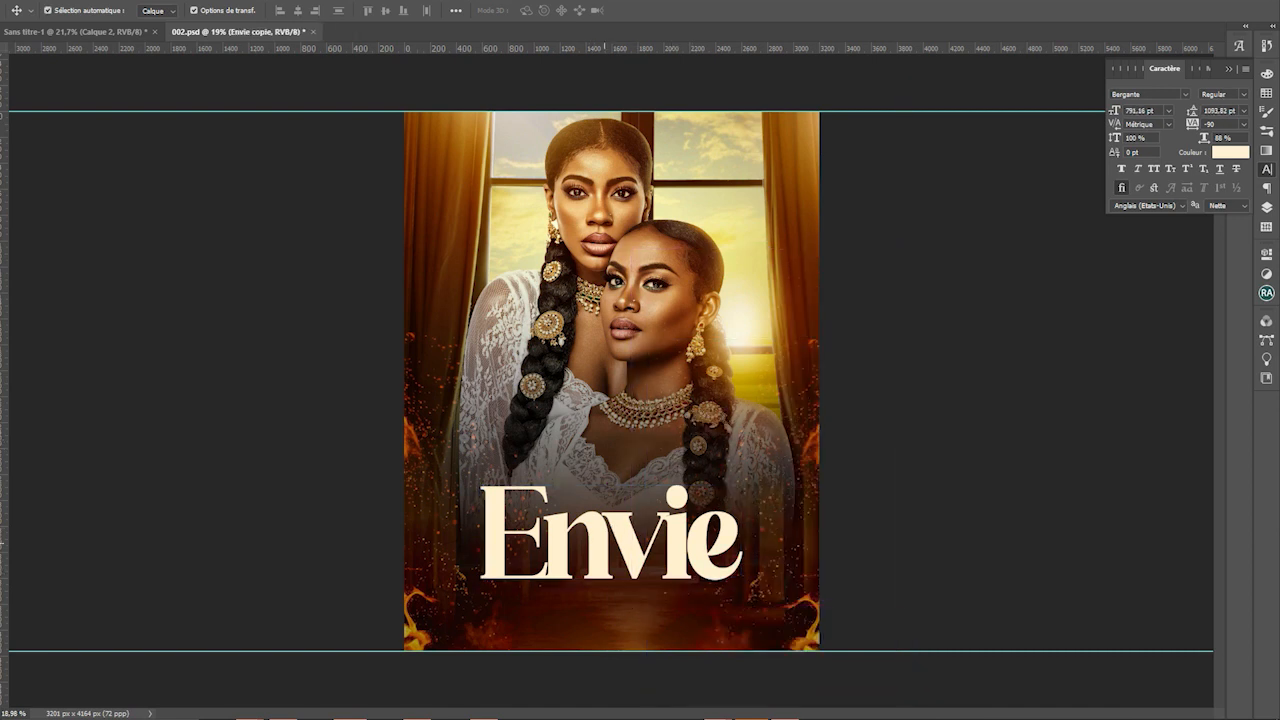
left_click_drag(604, 535, 604, 425)
double_click(604, 425)
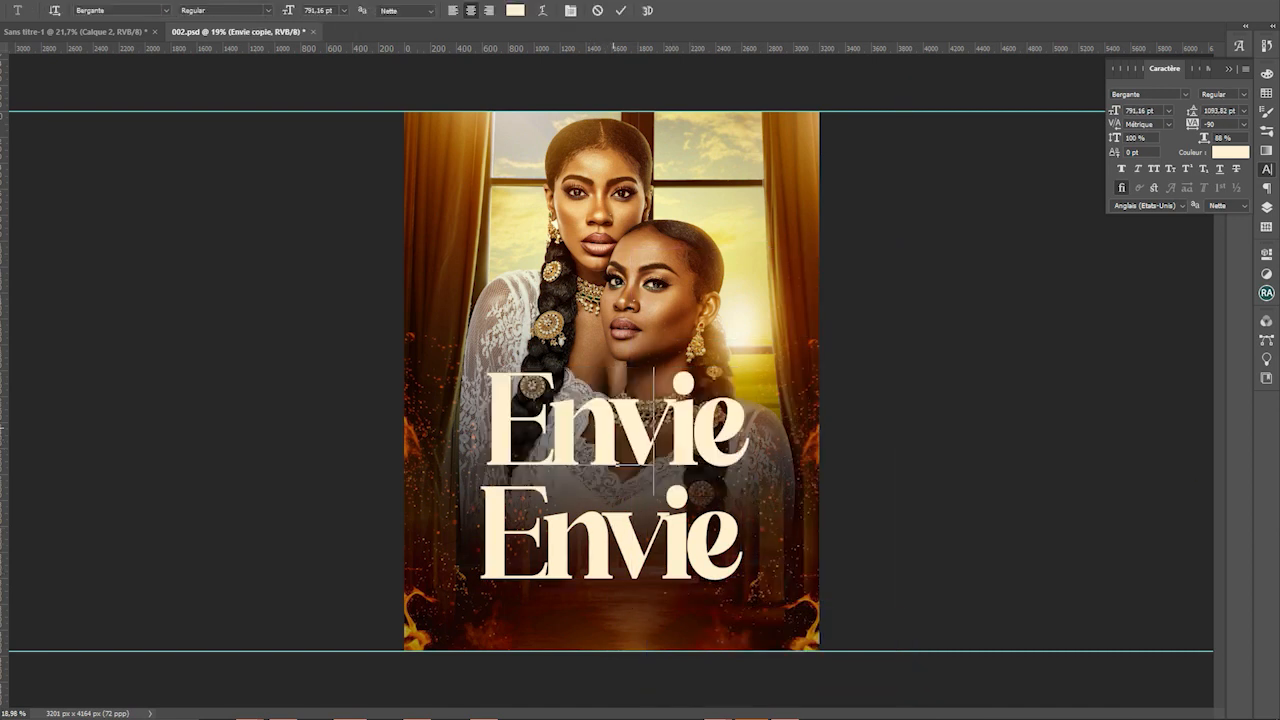
type("Ma")
key("BackSpace")
key("BackSpace")
type("Amies")
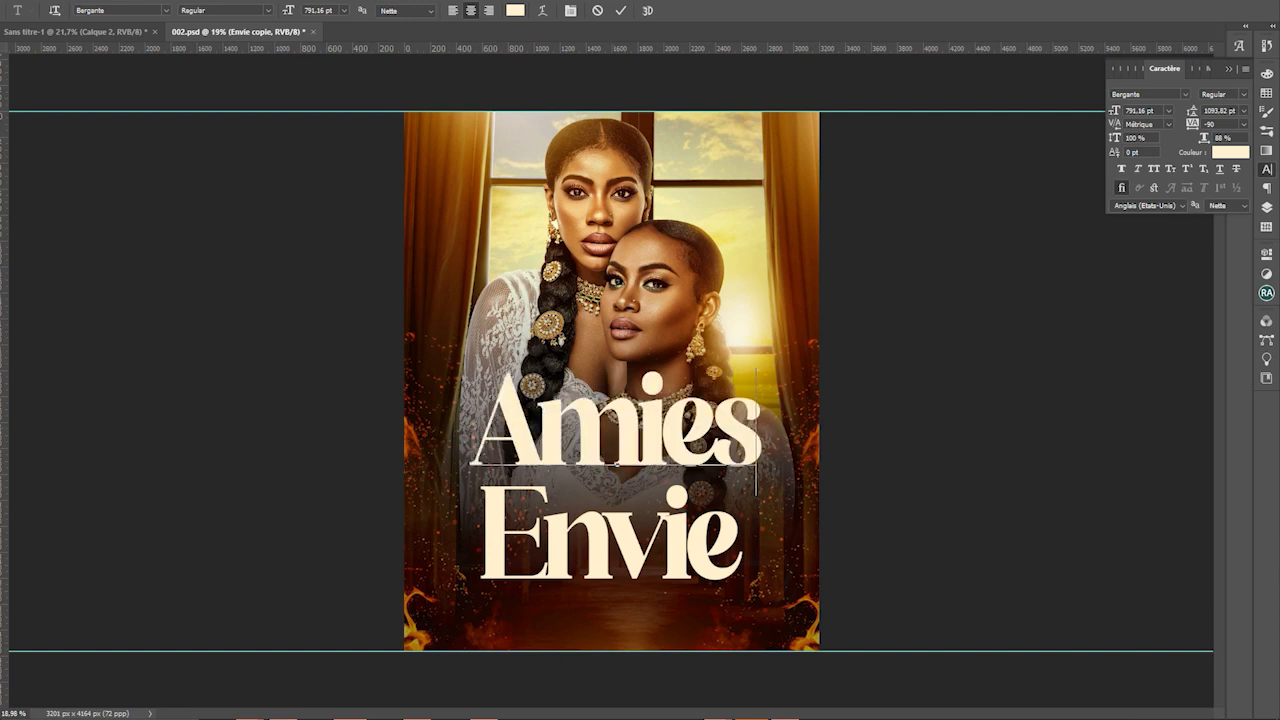
key("ctrl+Return")
Scale Amies down, then enlarge it to 125% so it sits snugly just above Envie
key("ctrl+t")
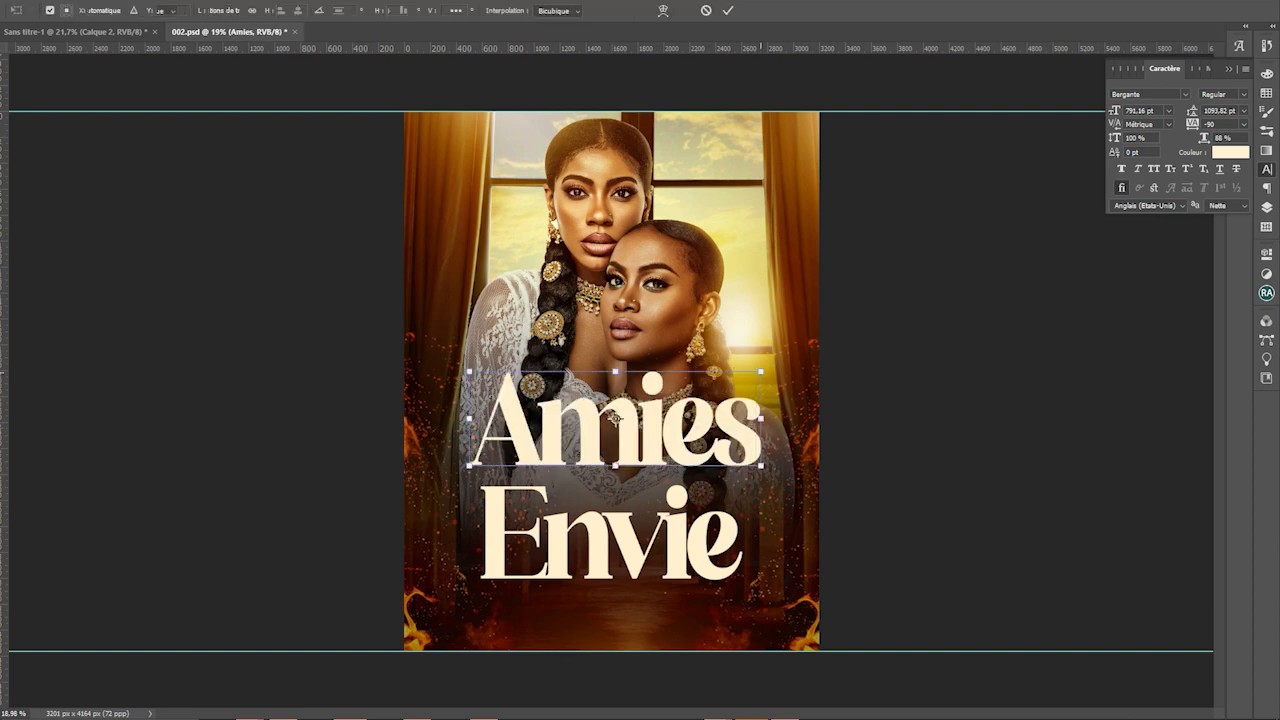
left_click_drag(762, 373, 694, 459)
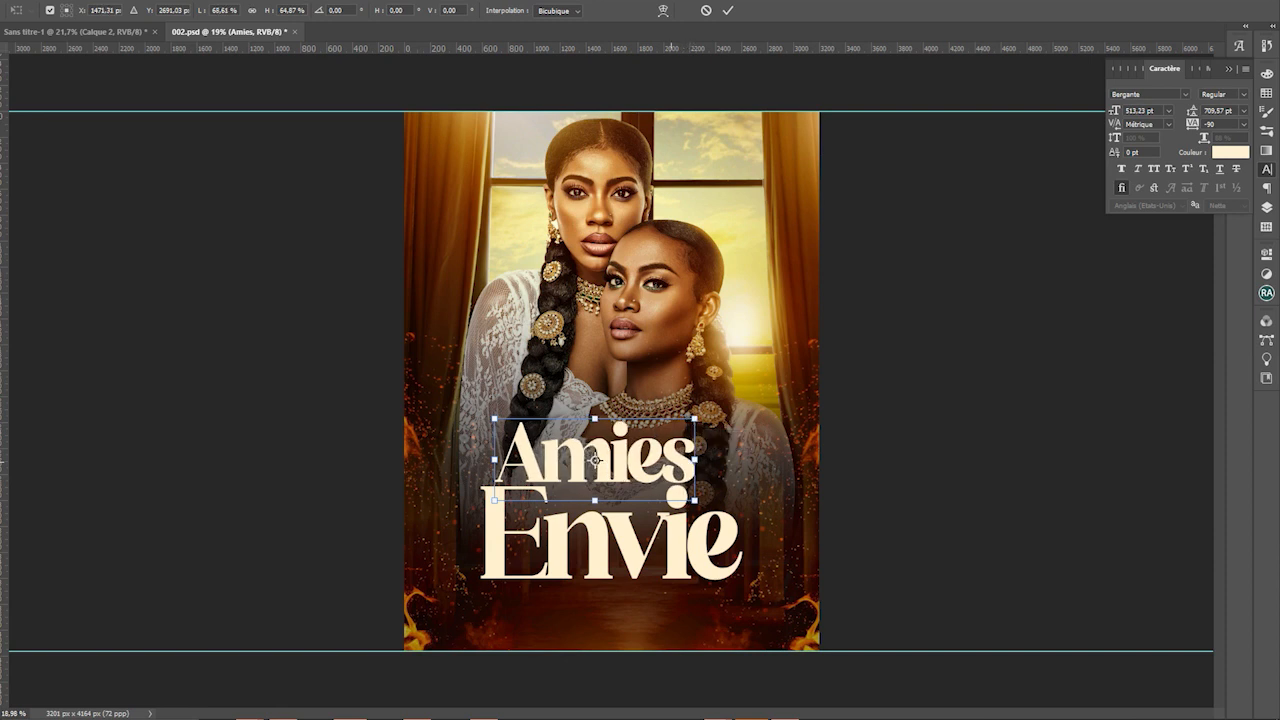
left_click_drag(595, 459, 581, 452)
key("Return")
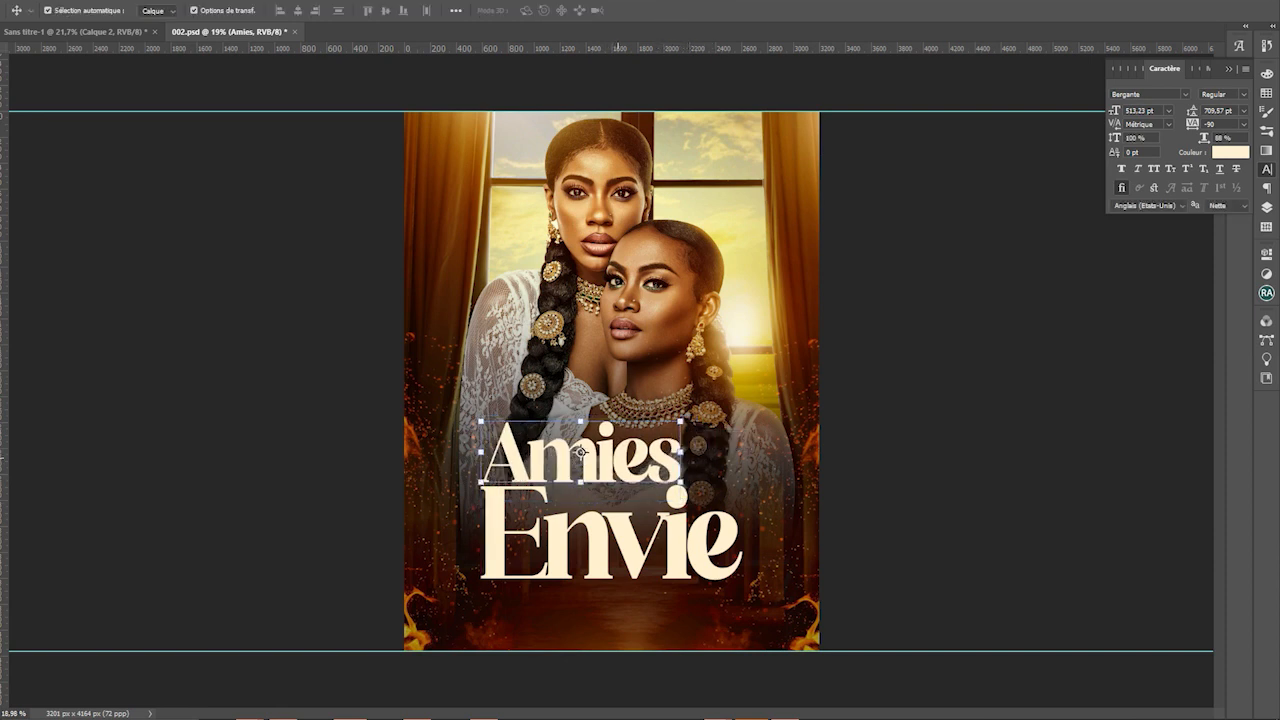
left_click_drag(681, 452, 730, 450)
left_click_drag(606, 450, 606, 457)
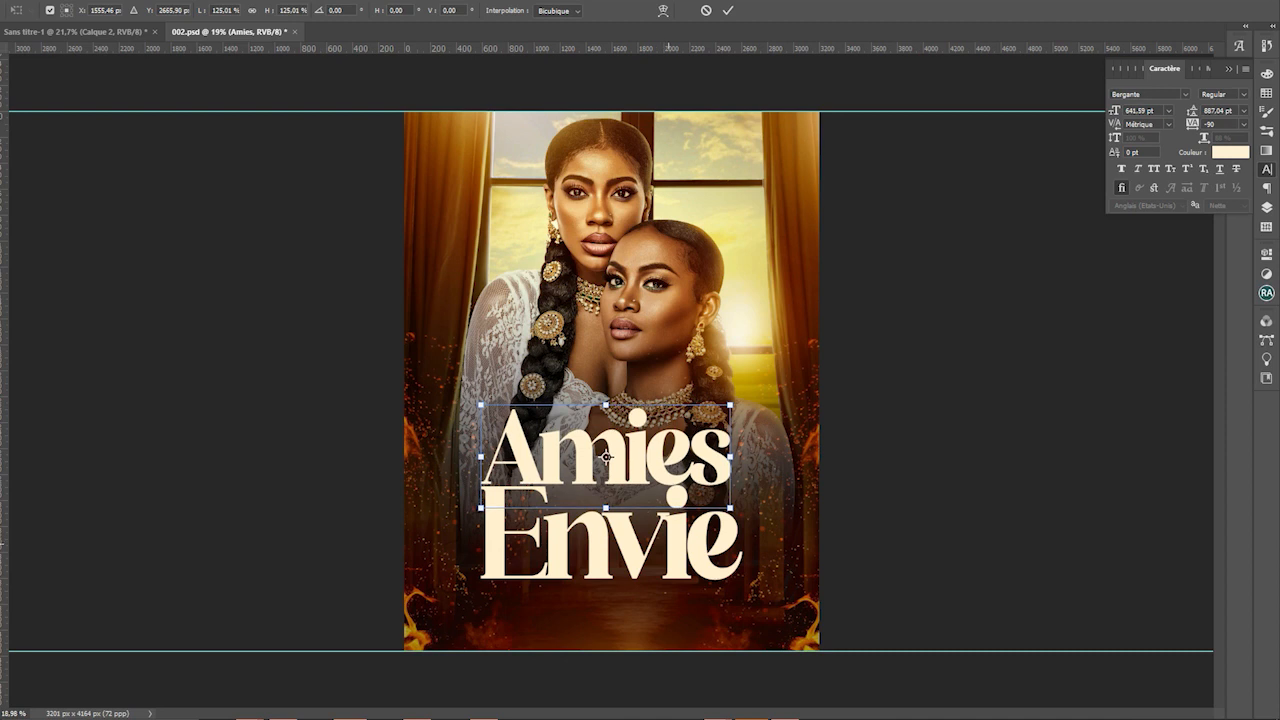
key("Return")
left_click(782, 517)
left_click(611, 531)
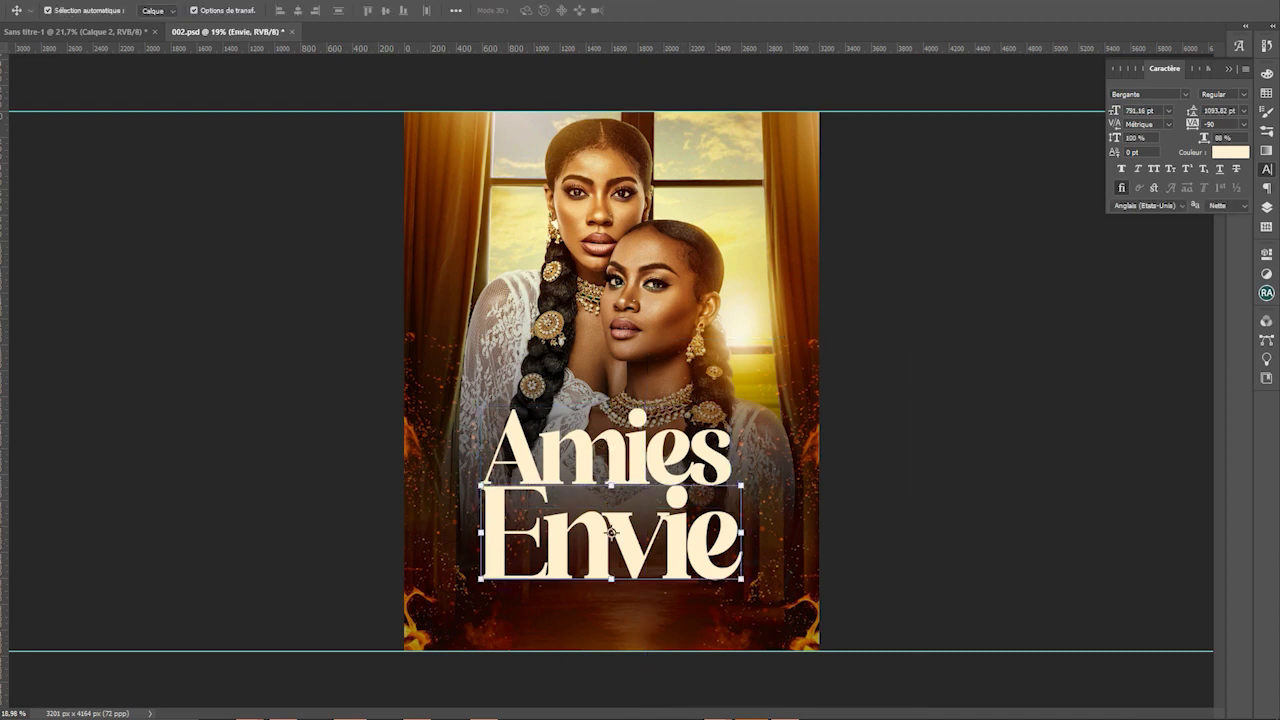
key("F7")
Give Envie a thicker dark brown outline stroke, with the colour sampled from the poster
double_click(1175, 400)
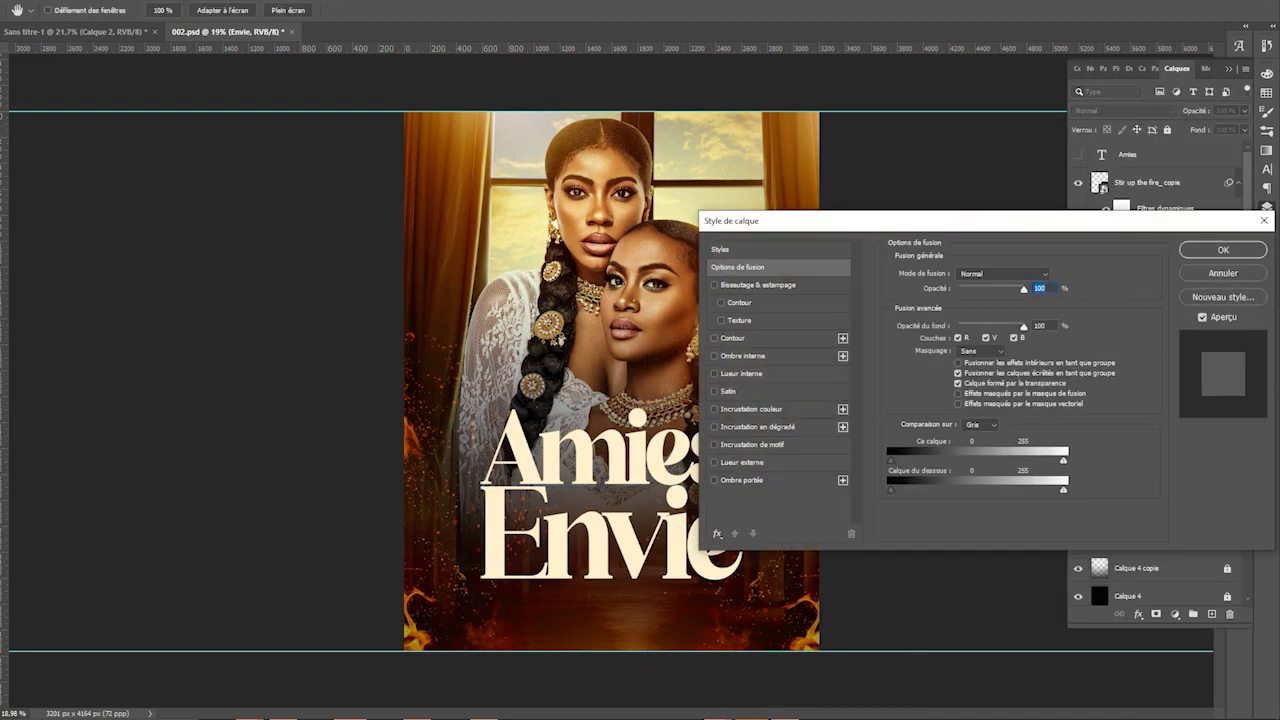
left_click(714, 409)
left_click(714, 409)
left_click(750, 338)
left_click(930, 372)
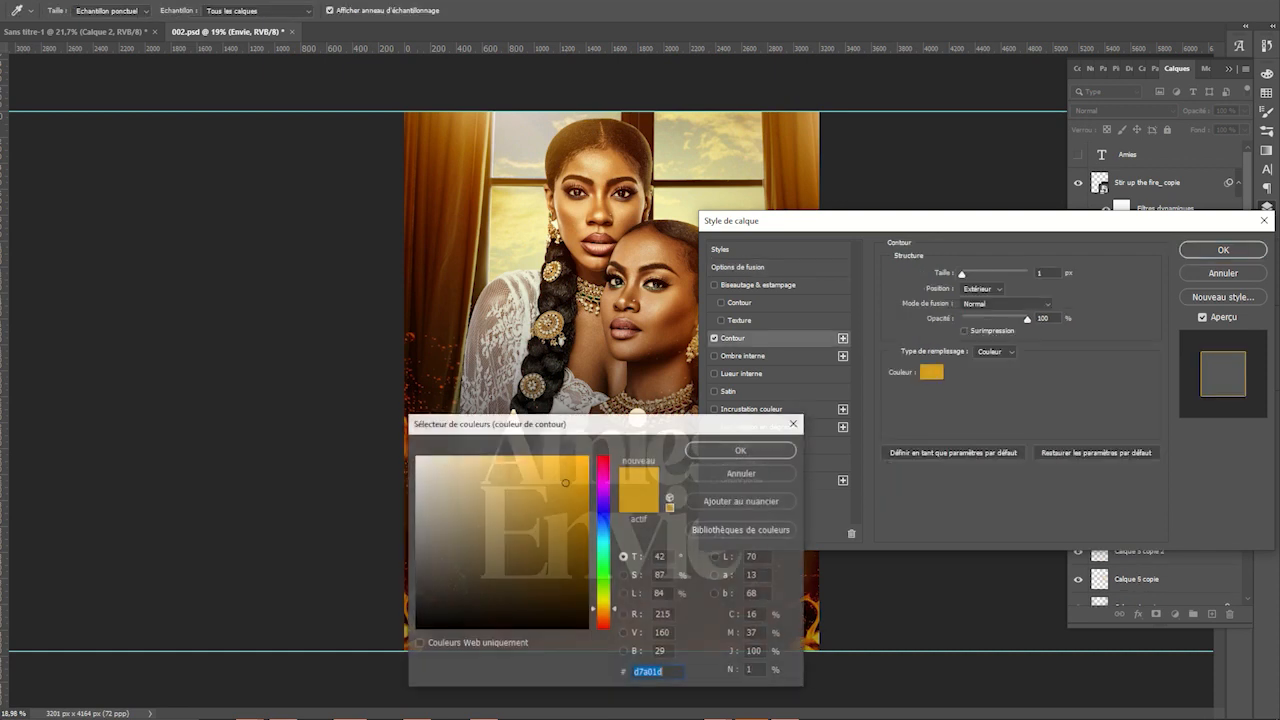
left_click_drag(600, 423, 594, 619)
left_click(659, 555)
key("Return")
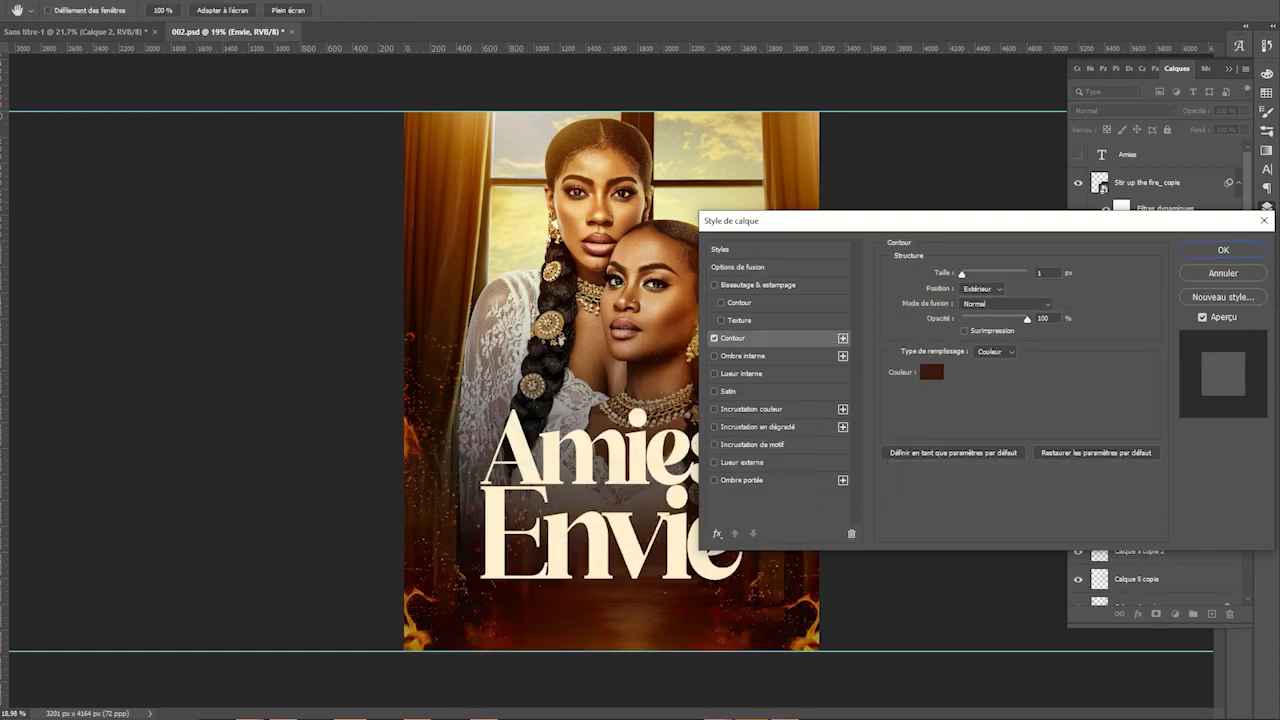
left_click_drag(970, 274, 972, 274)
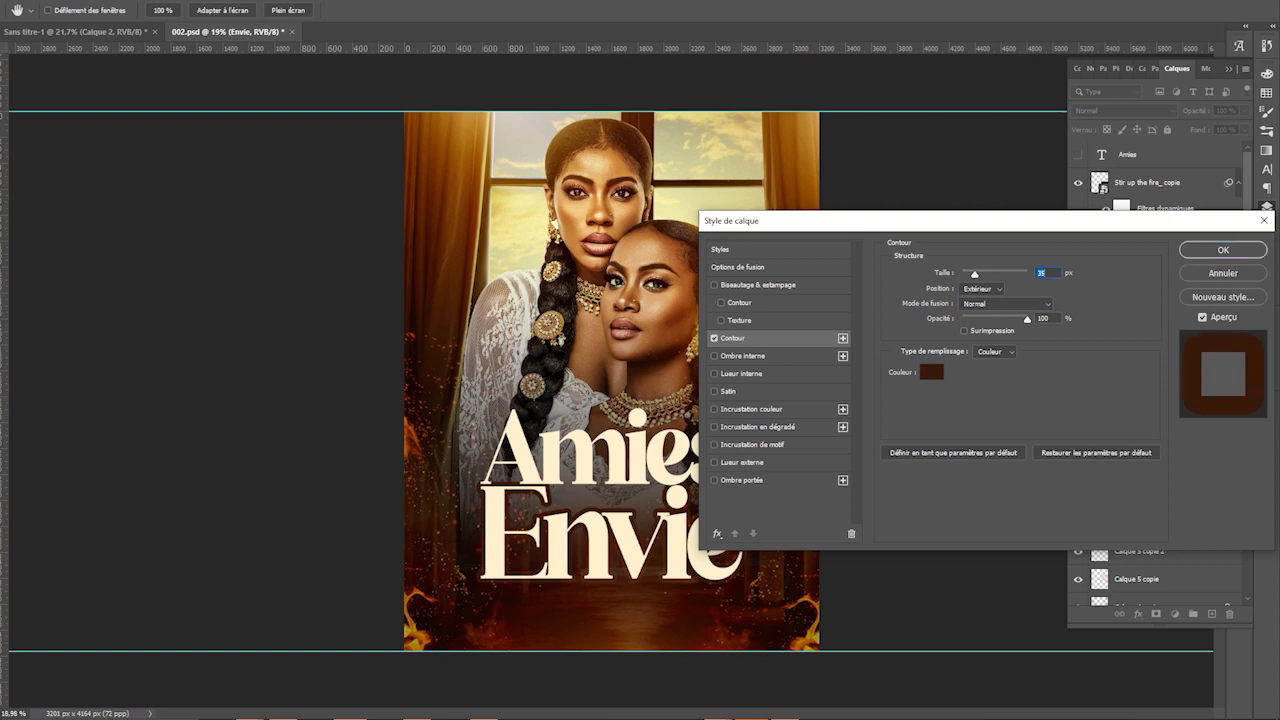
key("Return")
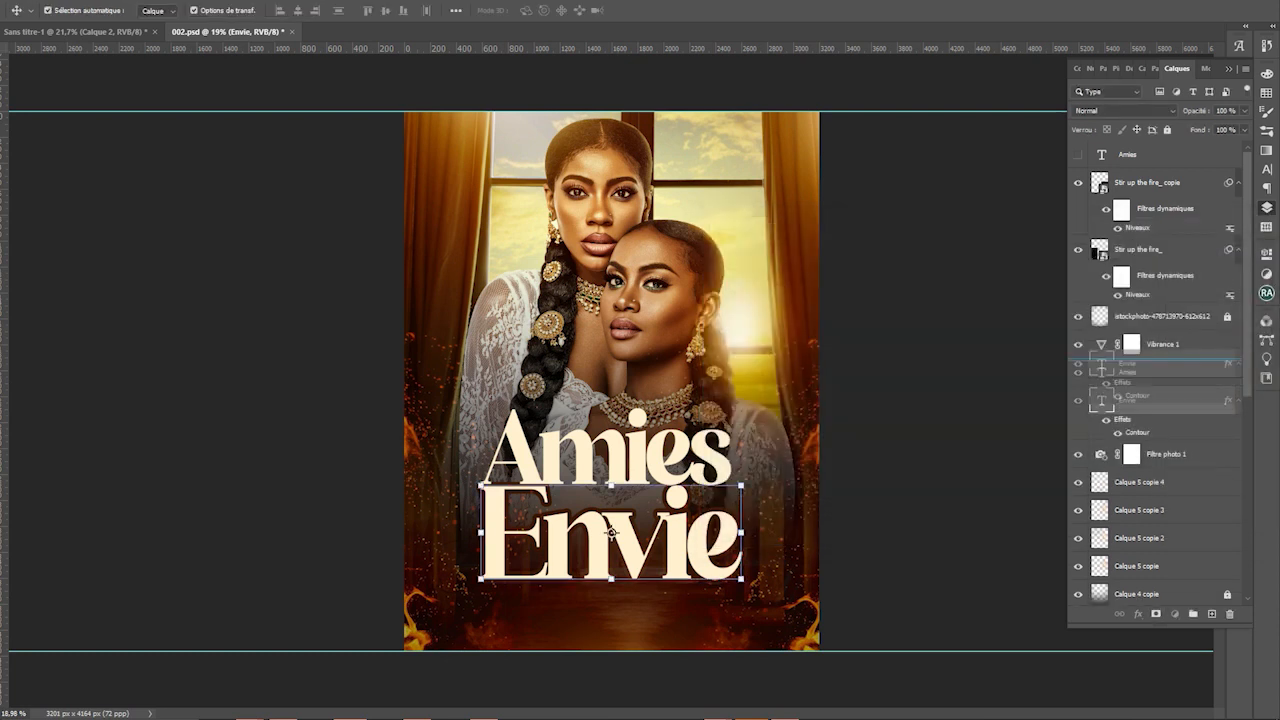
Move the Envie layer above Amies and nudge the Amies word slightly into place
key("ctrl+bracketright")
left_click_drag(676, 456, 655, 438)
left_click(664, 454)
left_click(632, 460)
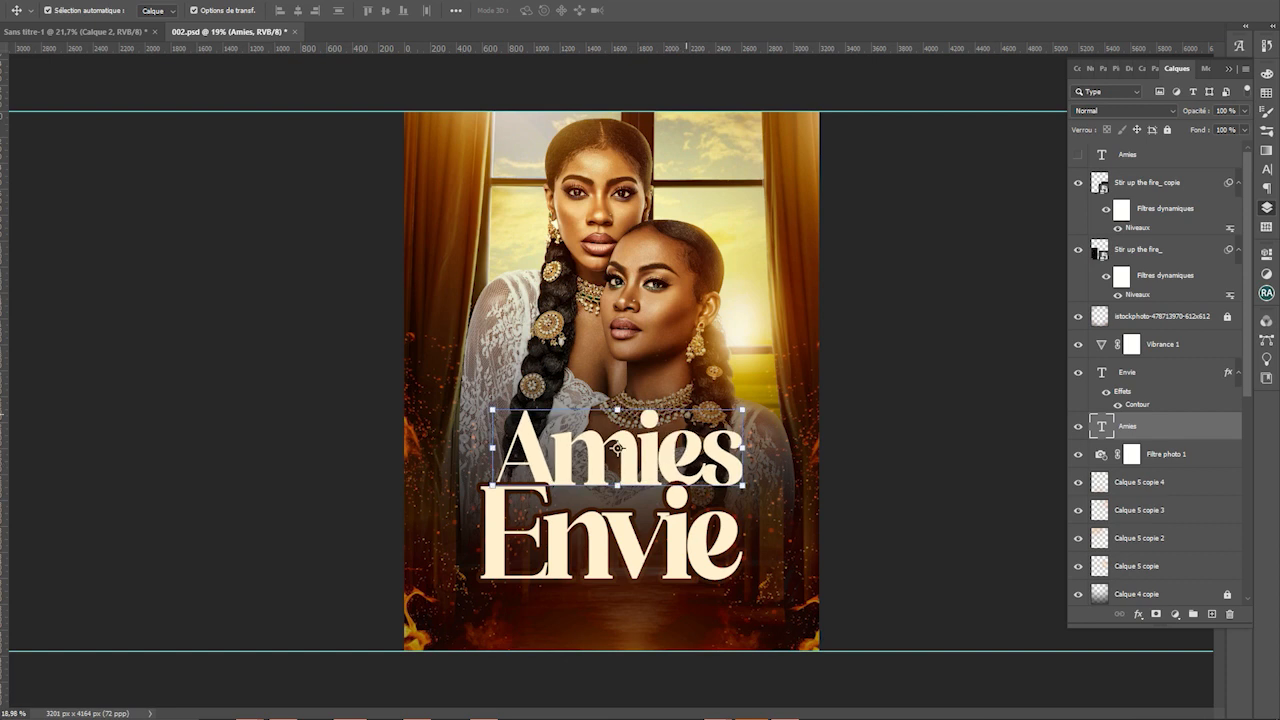
left_click(688, 520)
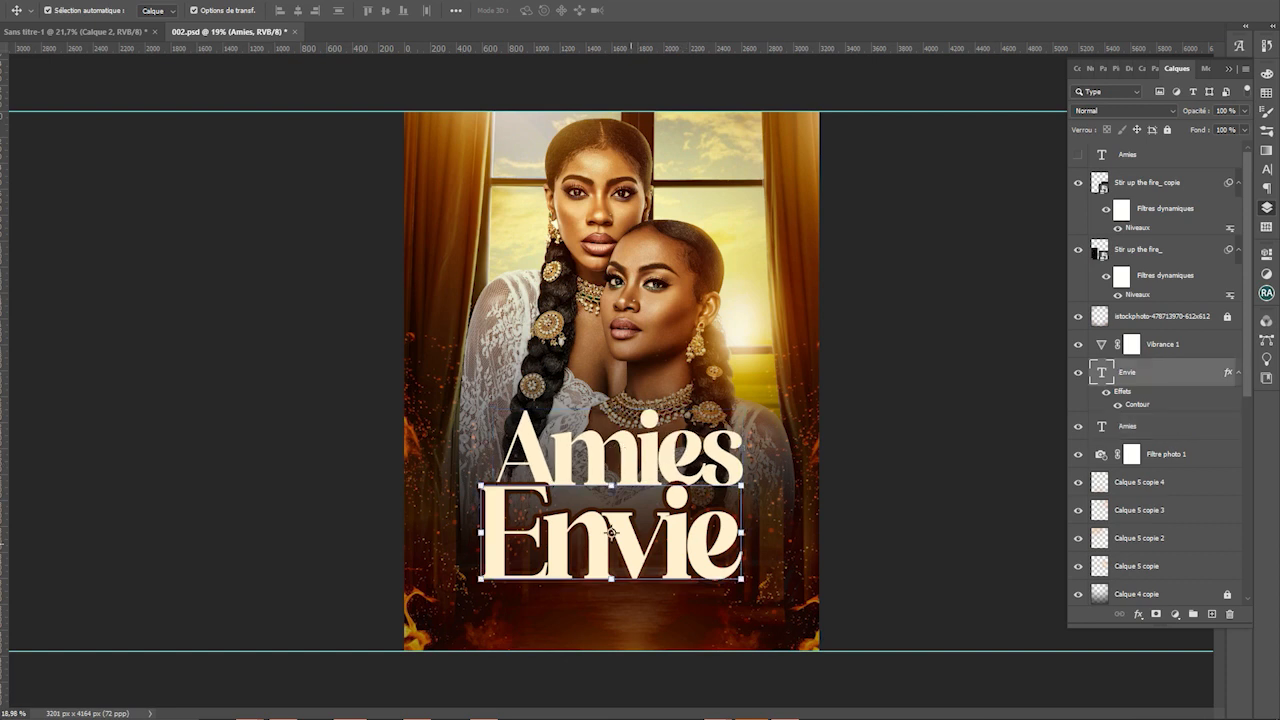
Duplicate the Envie title layer and rasterize the Envie copie
key("ctrl+j")
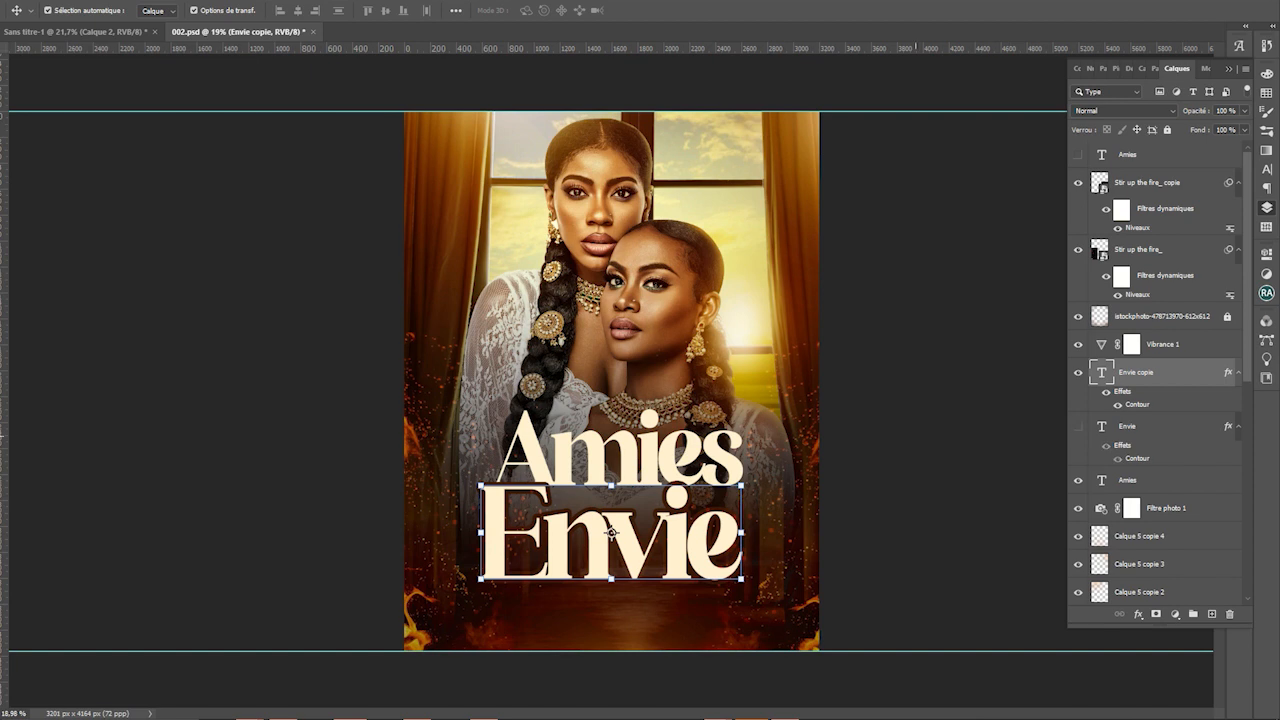
key("e")
left_click(632, 428)
key("Return")
key("v")
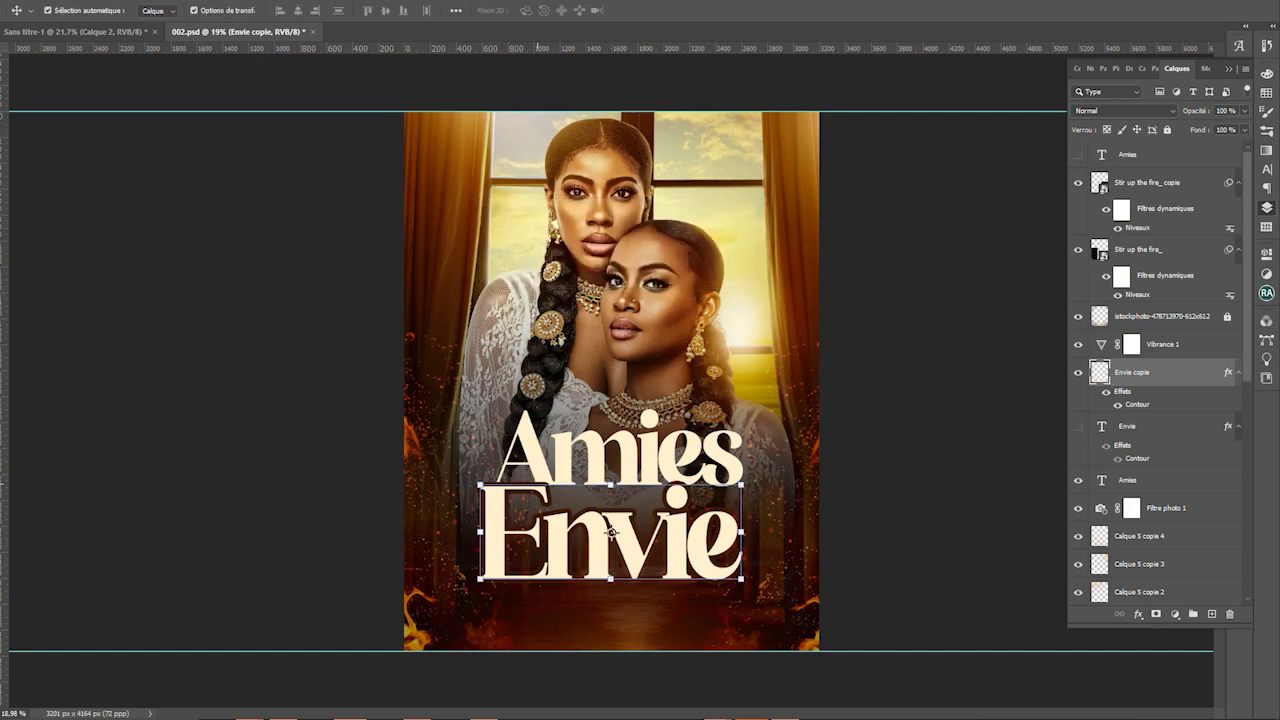
left_click_drag(562, 463, 768, 464)
left_click(790, 465)
left_click(768, 466)
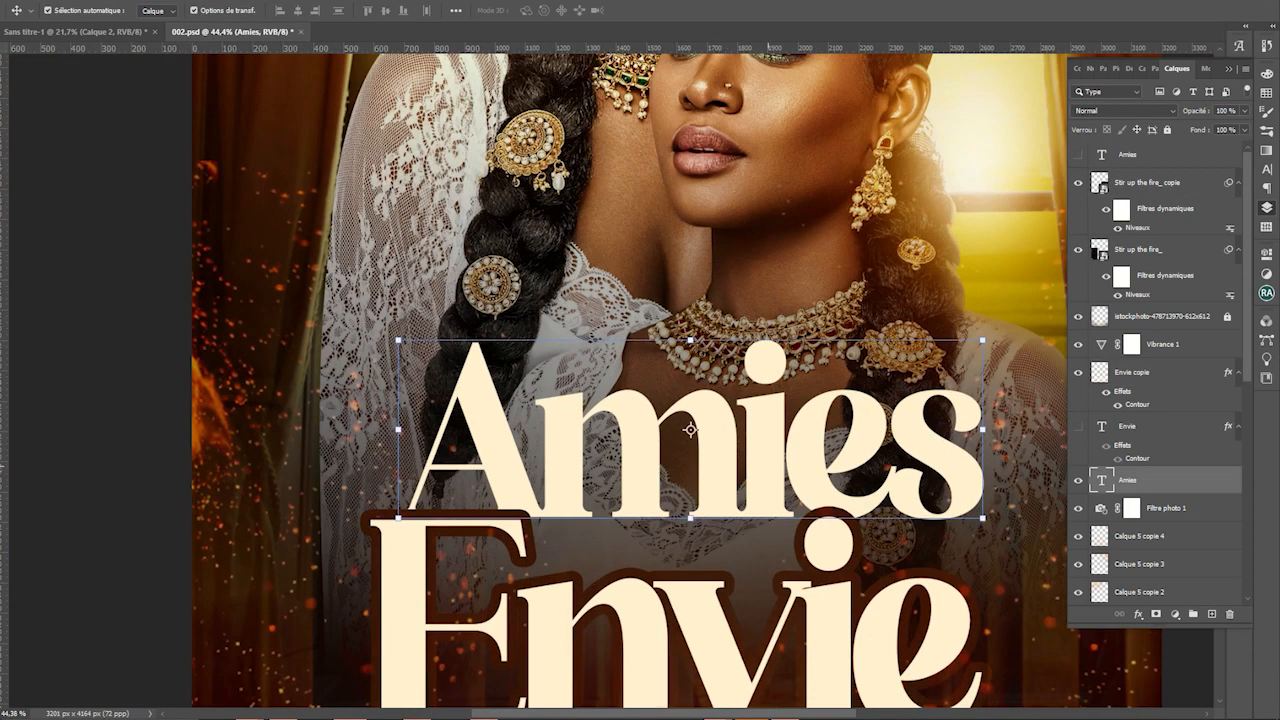
Duplicate the Amies title layer and rasterize the Amies copie
key("ctrl+j")
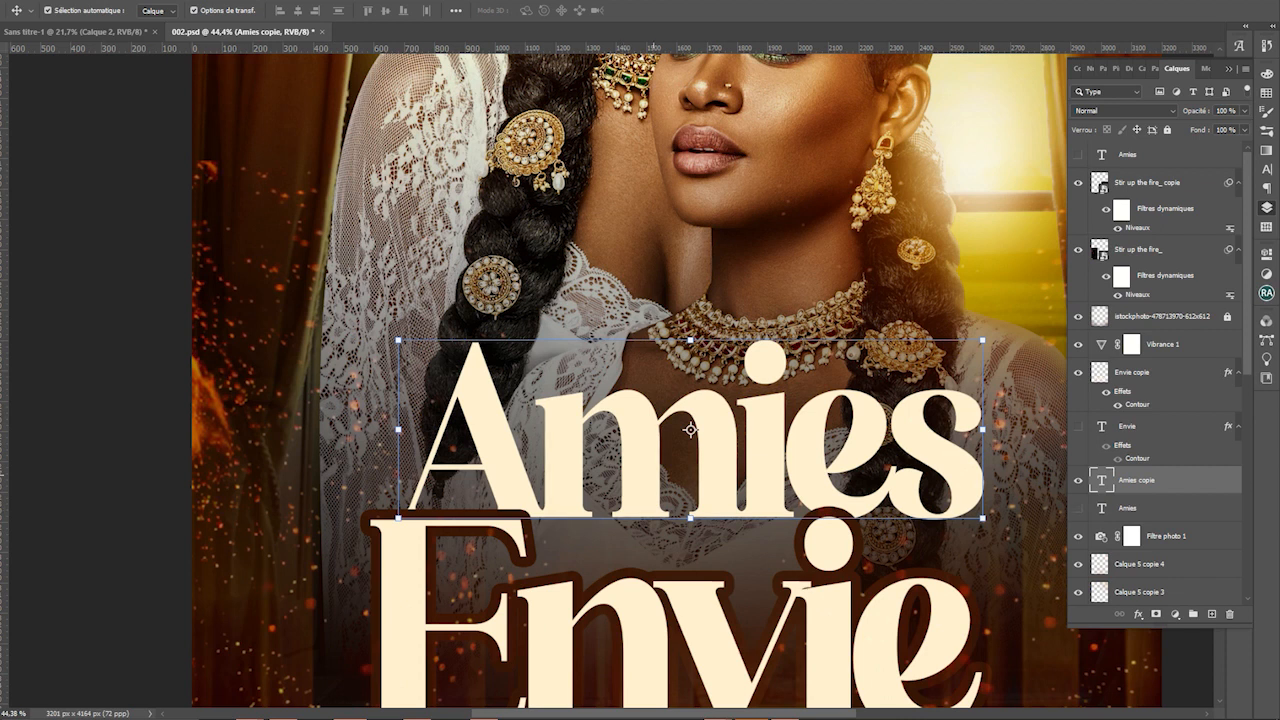
key("e")
left_click(653, 475)
key("Return")
left_click(817, 512, "ctrl")
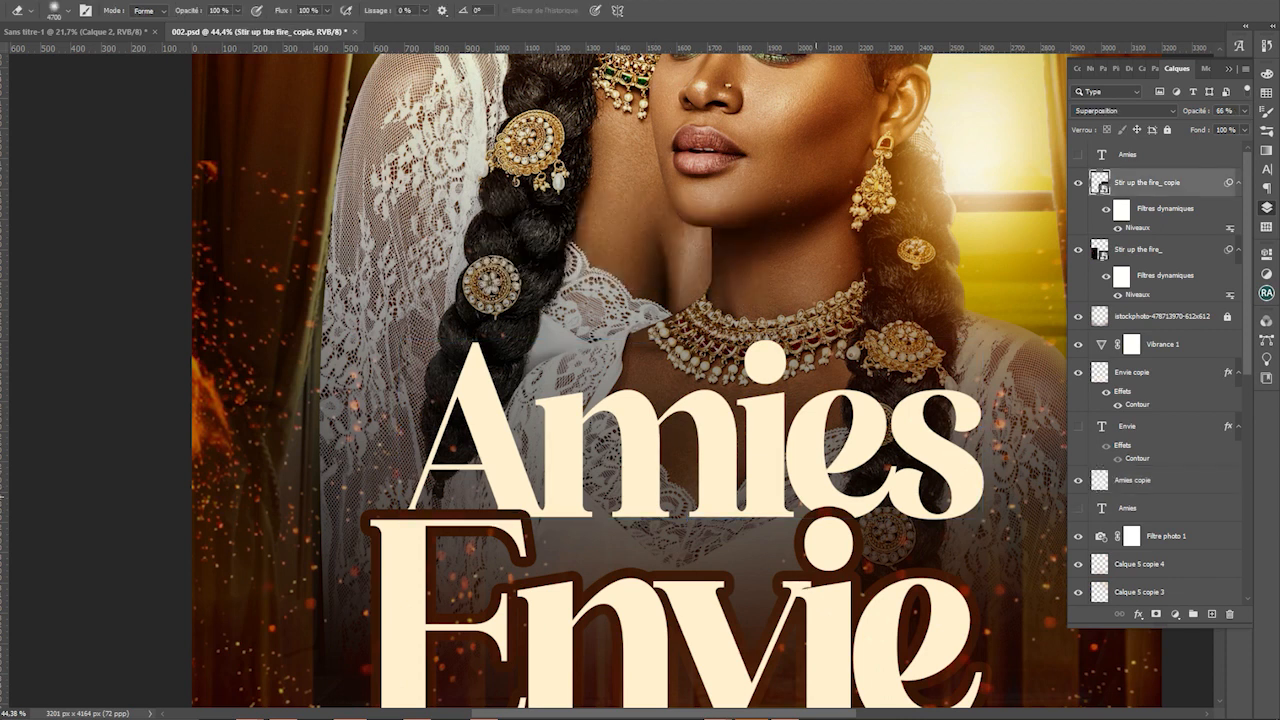
key("w")
left_click(813, 512)
key("ctrl+d")
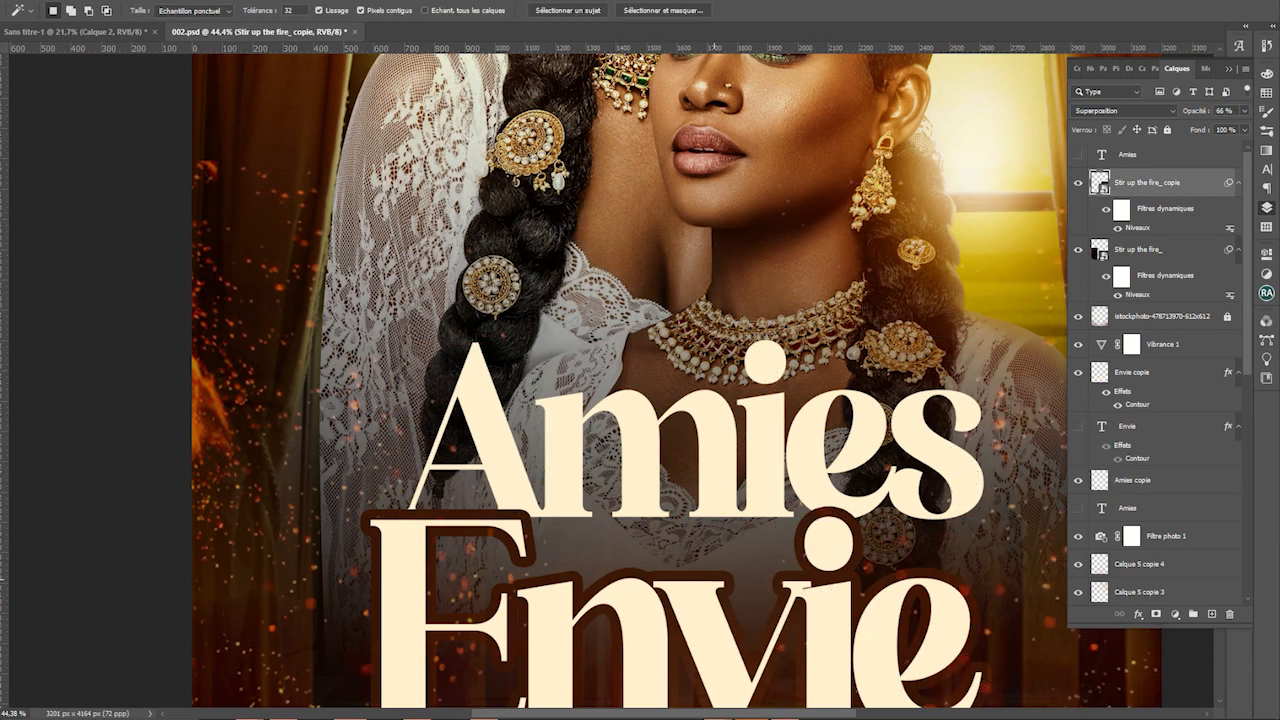
Convert Envie copie to a smart object, then rasterize it back into pixels
left_click(722, 590, "ctrl")
left_click(807, 527)
scroll(807, 527, "down", 1)
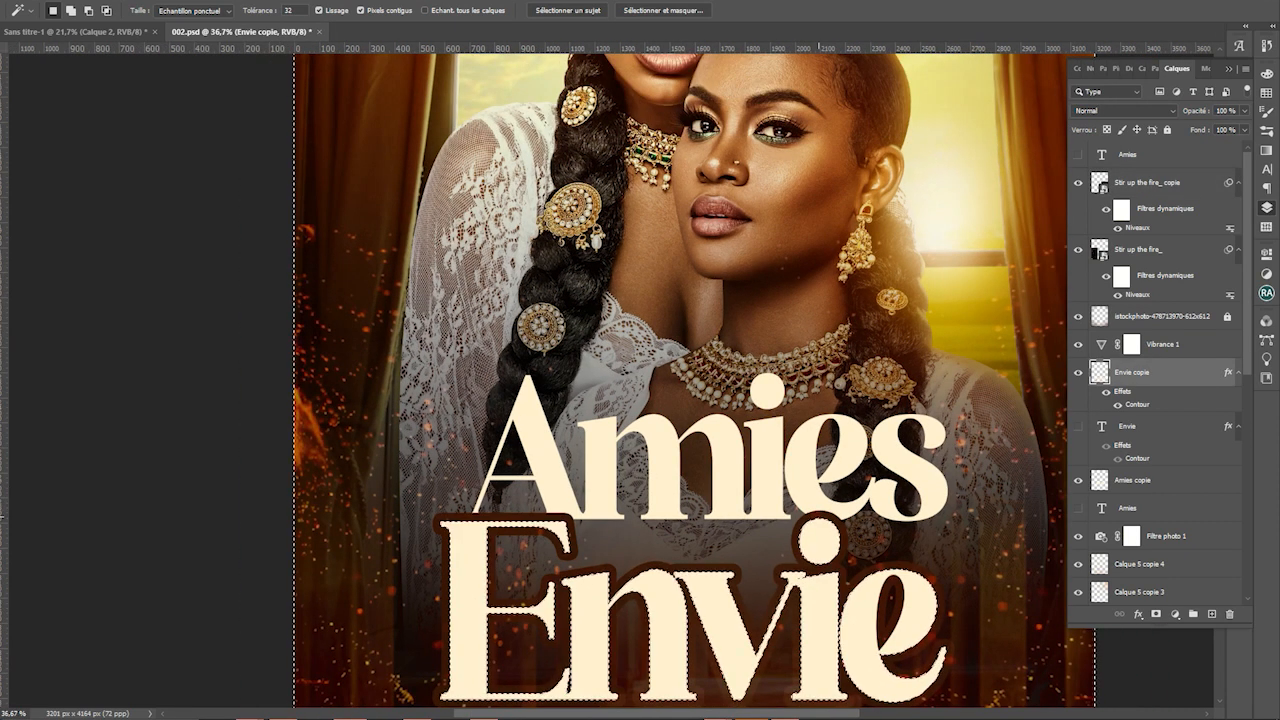
right_click(1150, 372)
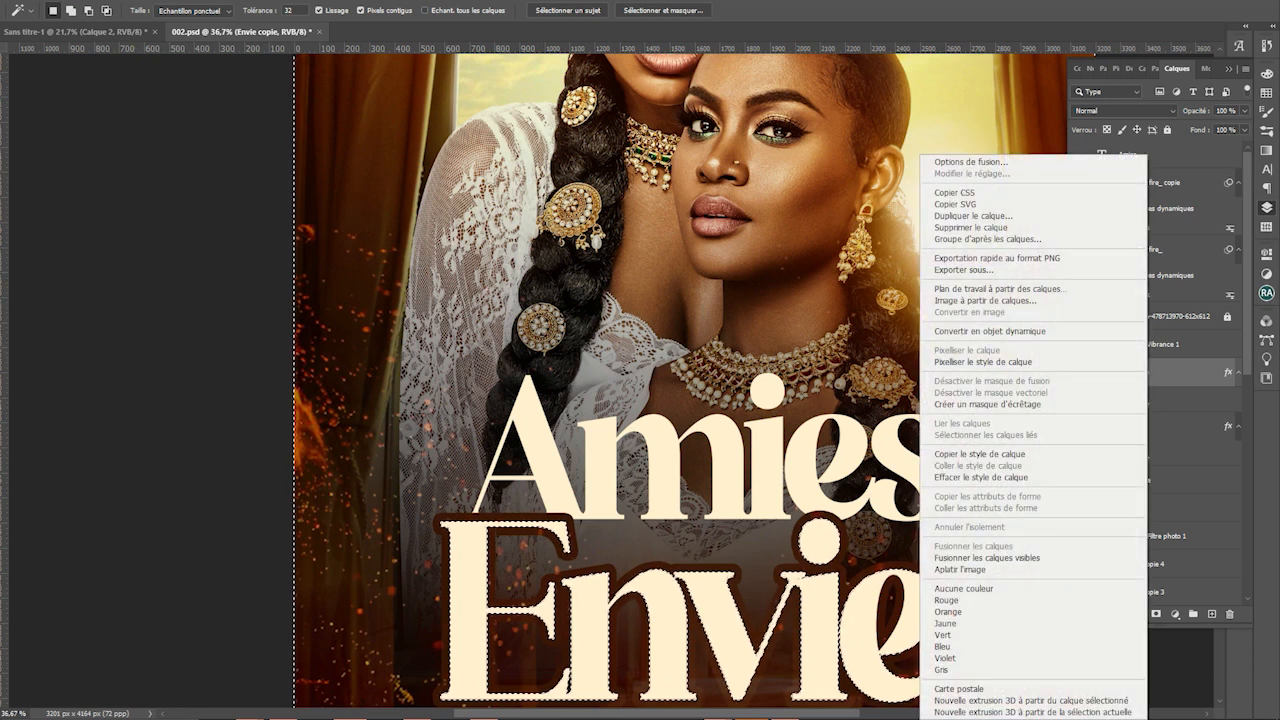
left_click(1000, 331)
key("ctrl+d")
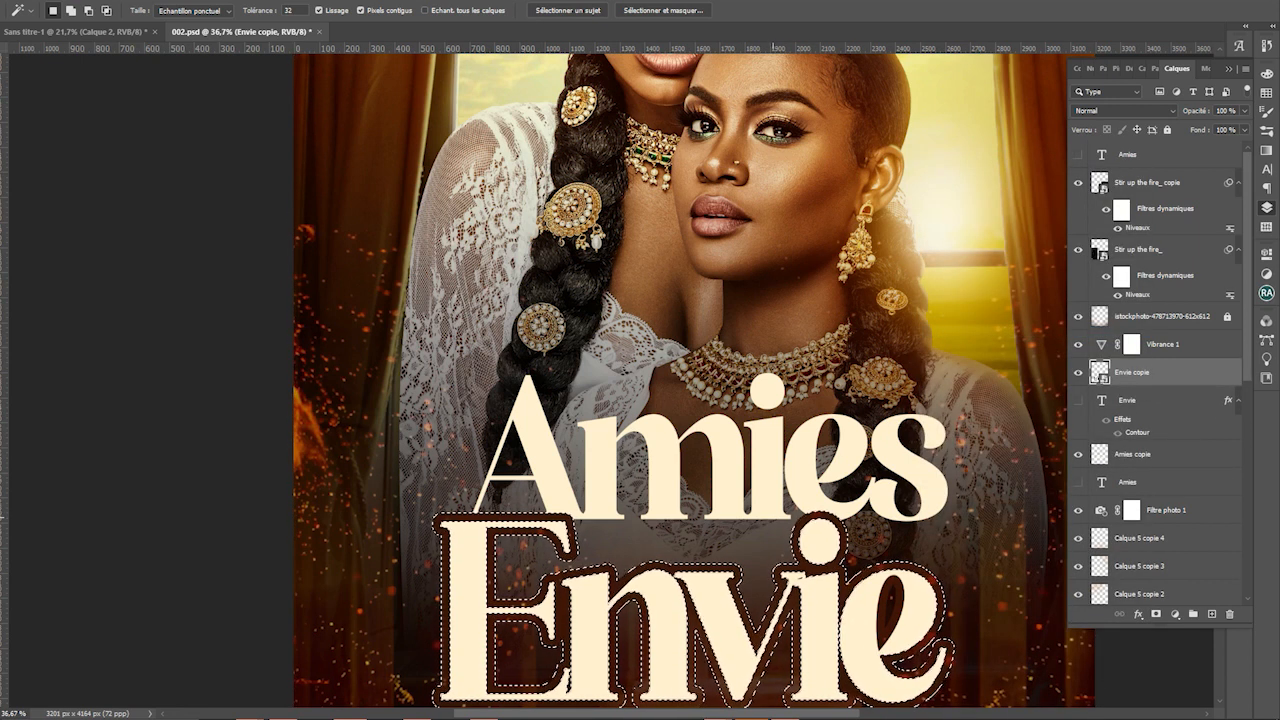
left_click(1150, 454)
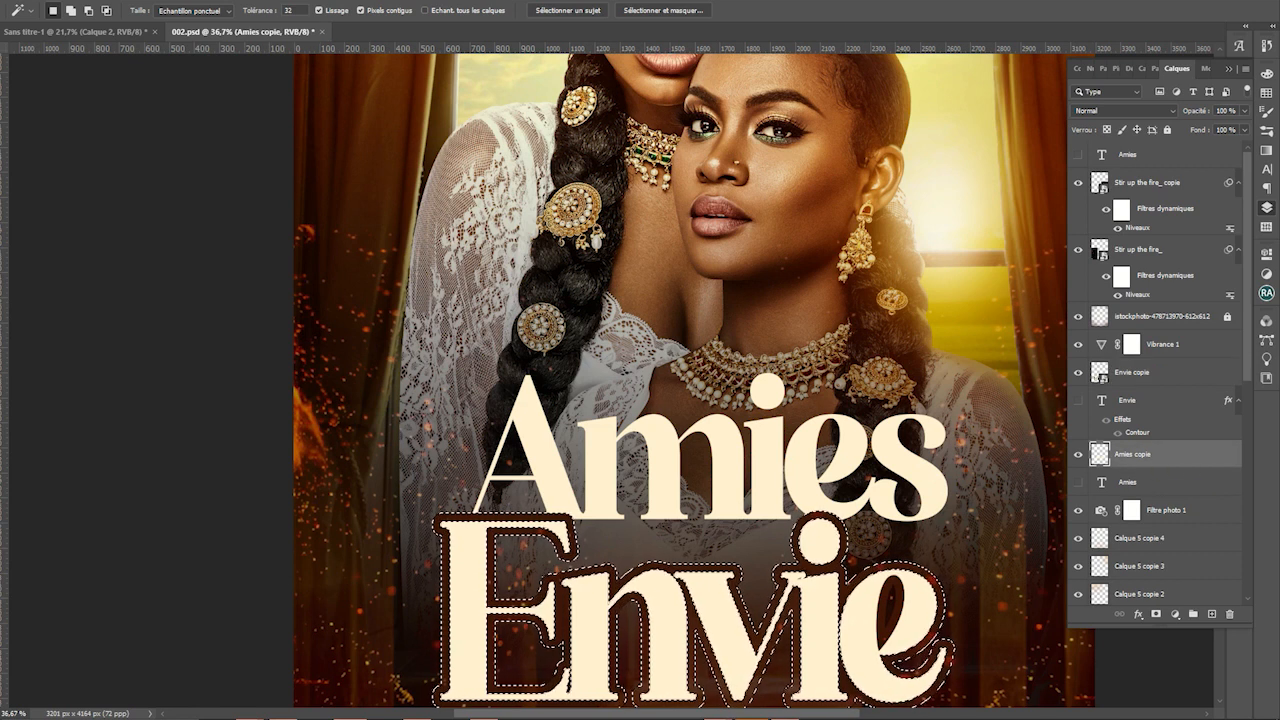
left_click(1150, 372)
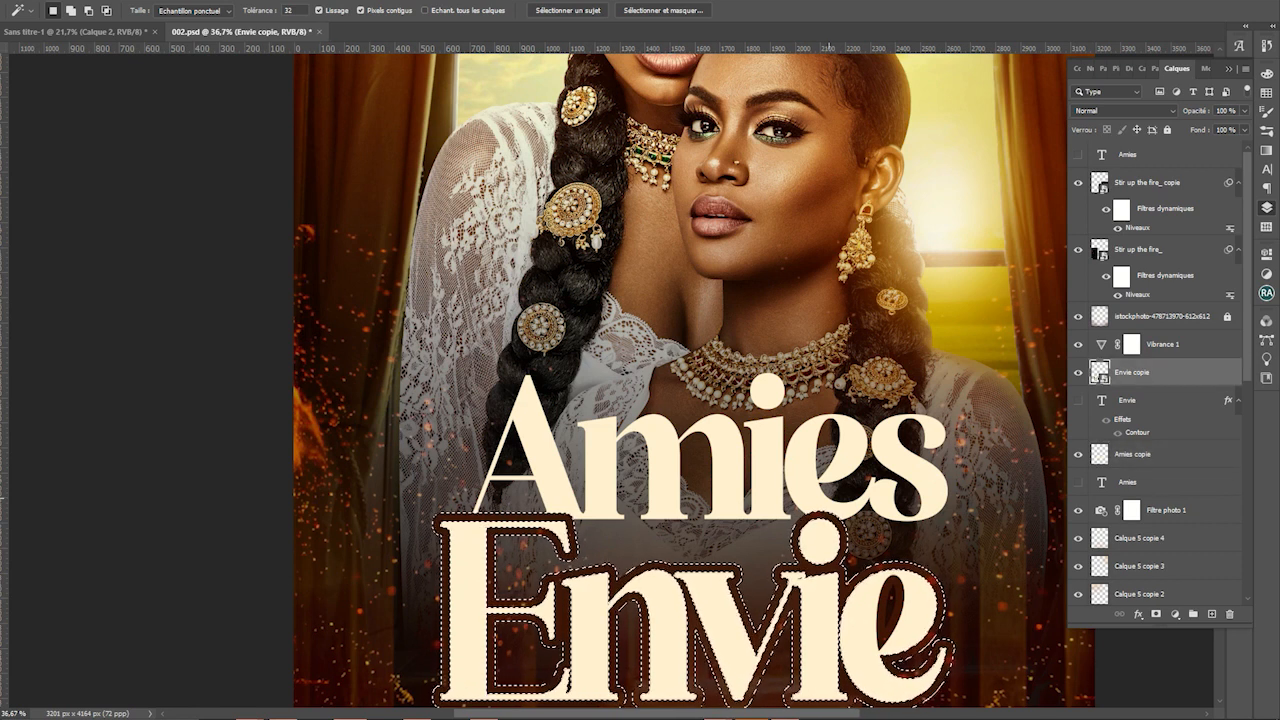
left_click(828, 497)
key("e")
left_click(828, 497)
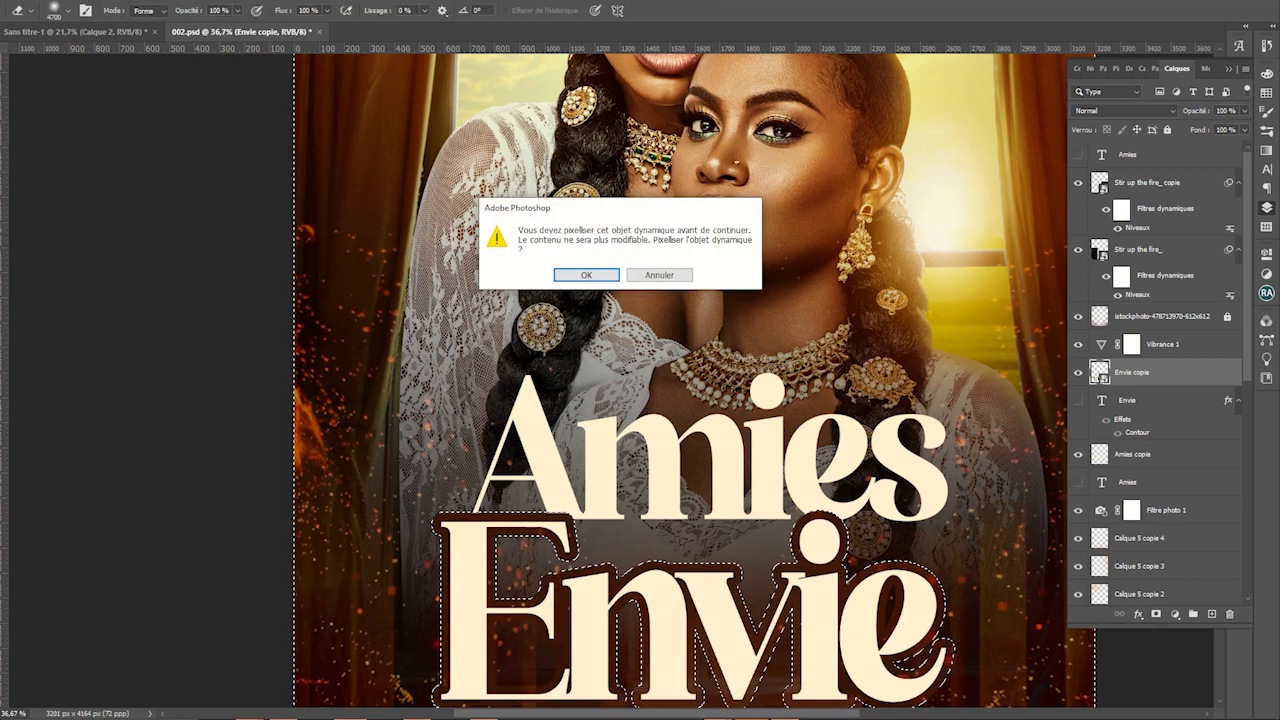
key("Return")
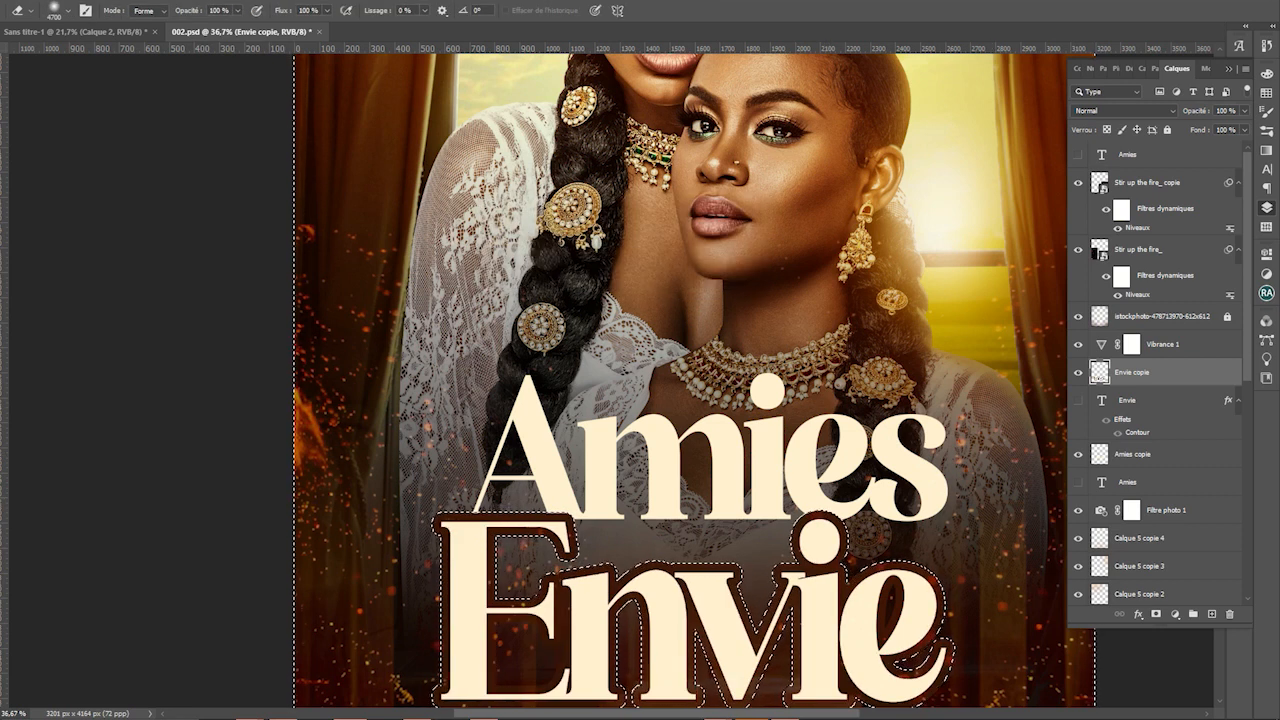
key("ctrl+d")
Select the dark outline around Envie with the Magic Wand and delete it
key("w")
left_click(527, 532)
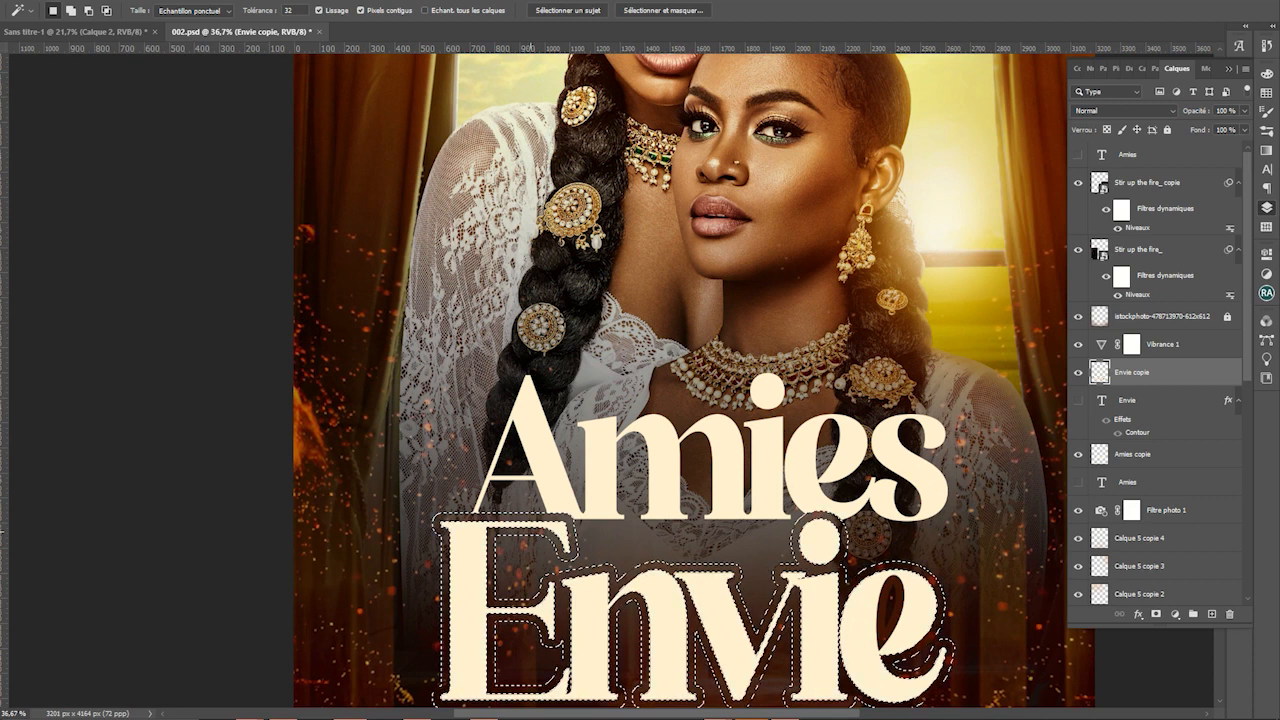
key("Delete")
key("ctrl+d")
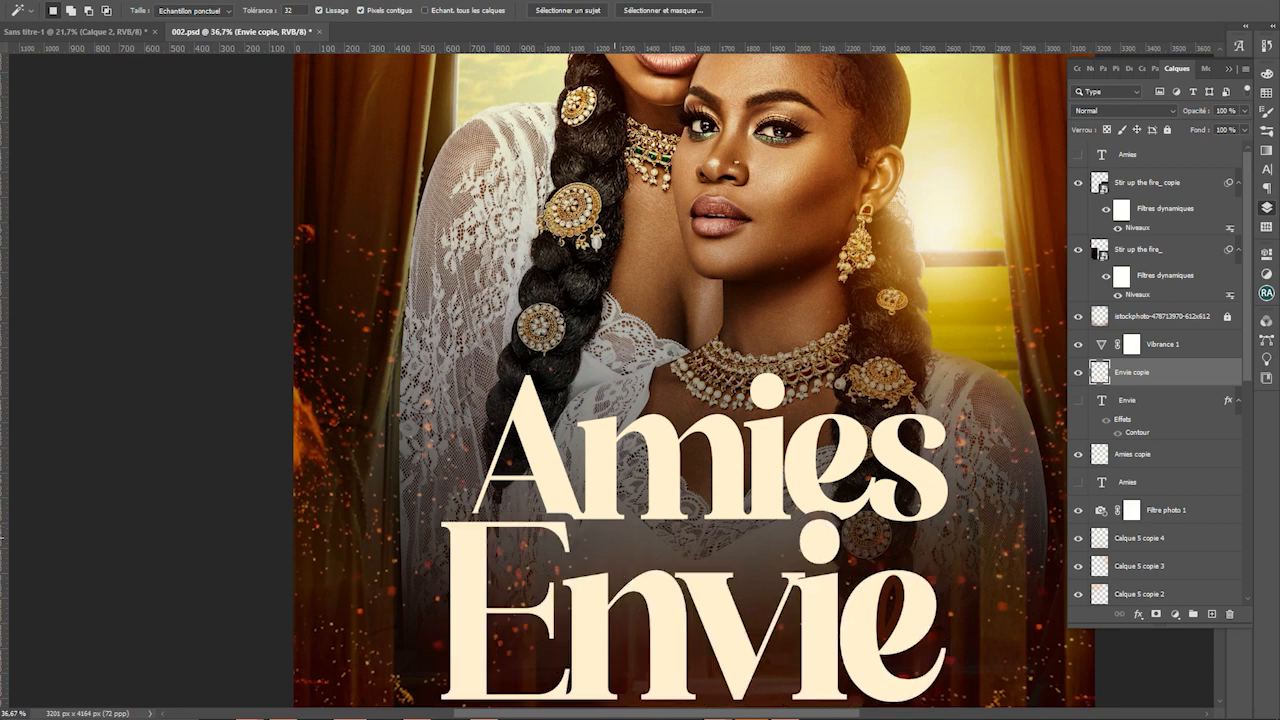
scroll(684, 520, "down", 5)
key("v")
left_click(684, 520)
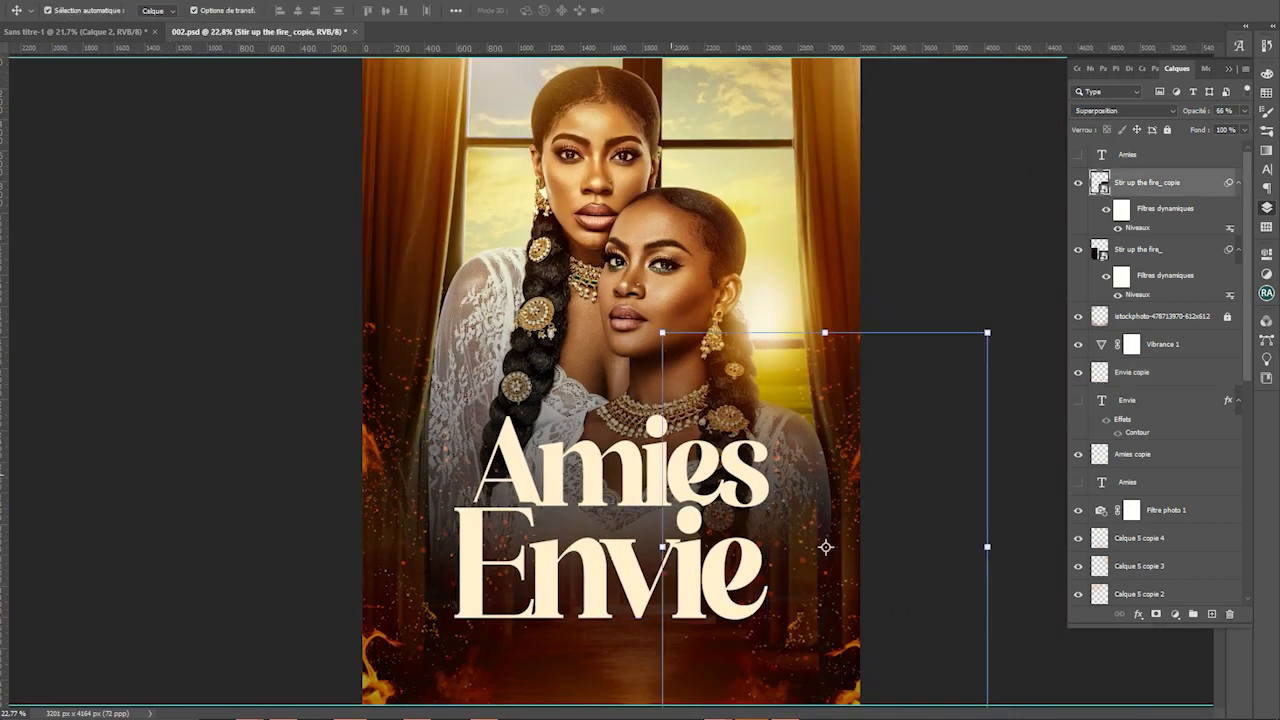
Duplicate the hidden Amies text layer, show the copy, and shrink it between Amies and Envie
left_click(640, 432)
left_click(622, 452)
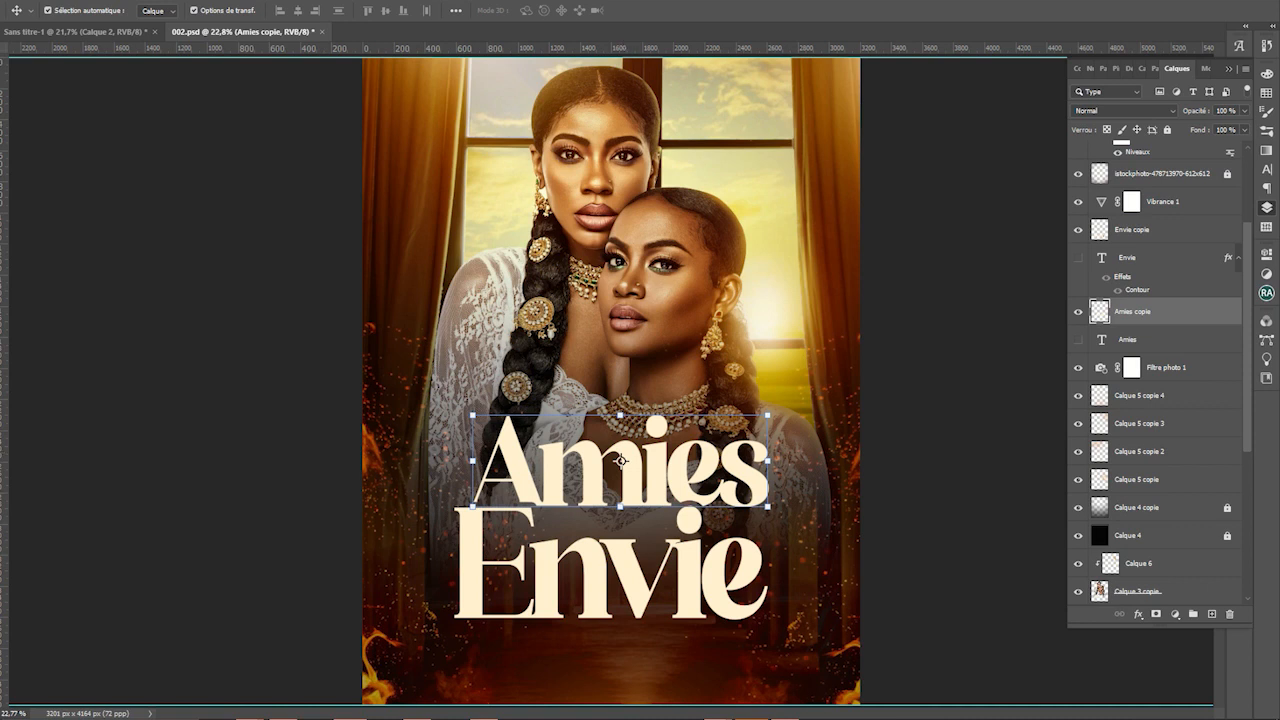
left_click(1140, 339)
key("ctrl+j")
left_click(1078, 339)
key("ctrl+t")
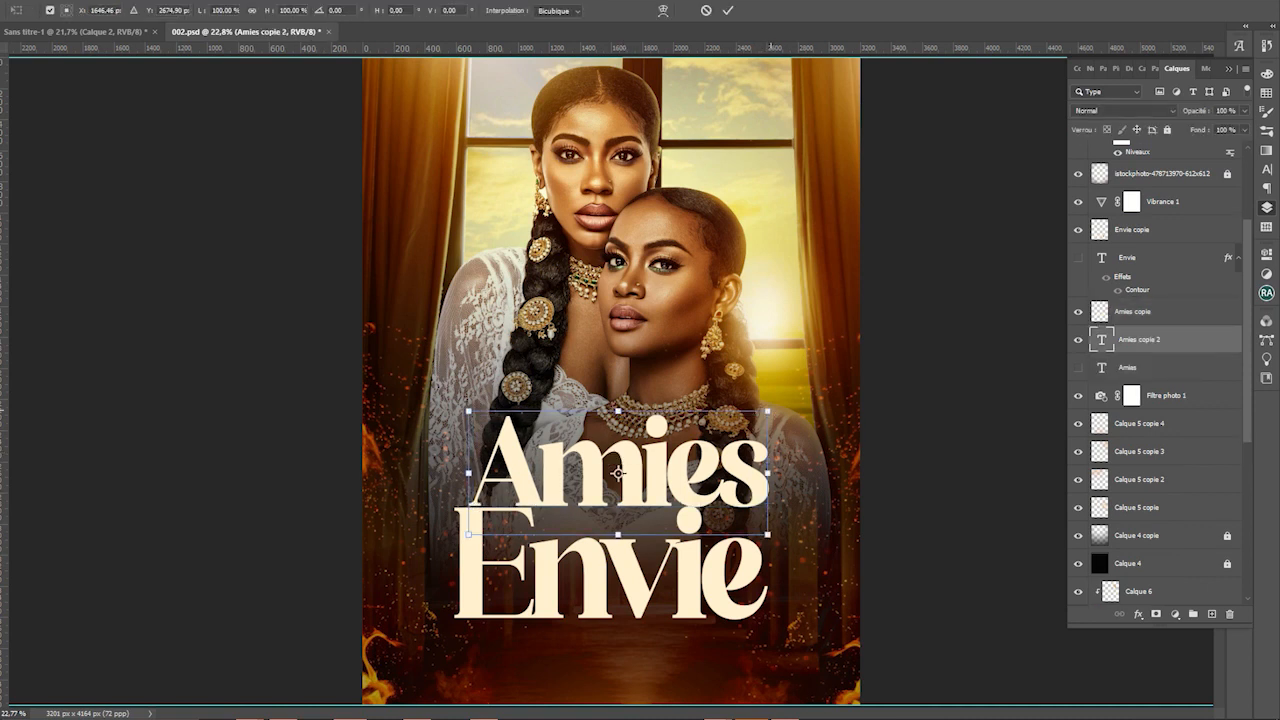
left_click_drag(767, 411, 630, 522)
key("Return")
key("ctrl+t")
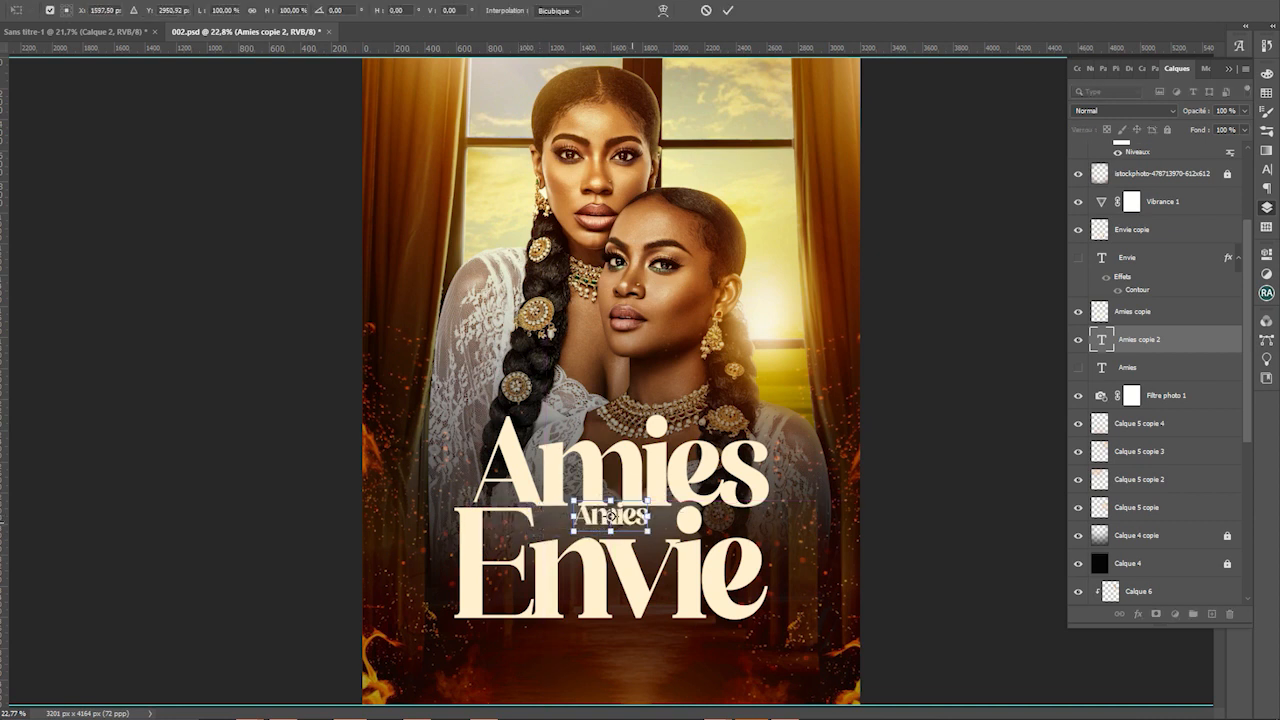
key("Return")
Retype the small word as 'pour'
key("t")
double_click(610, 514)
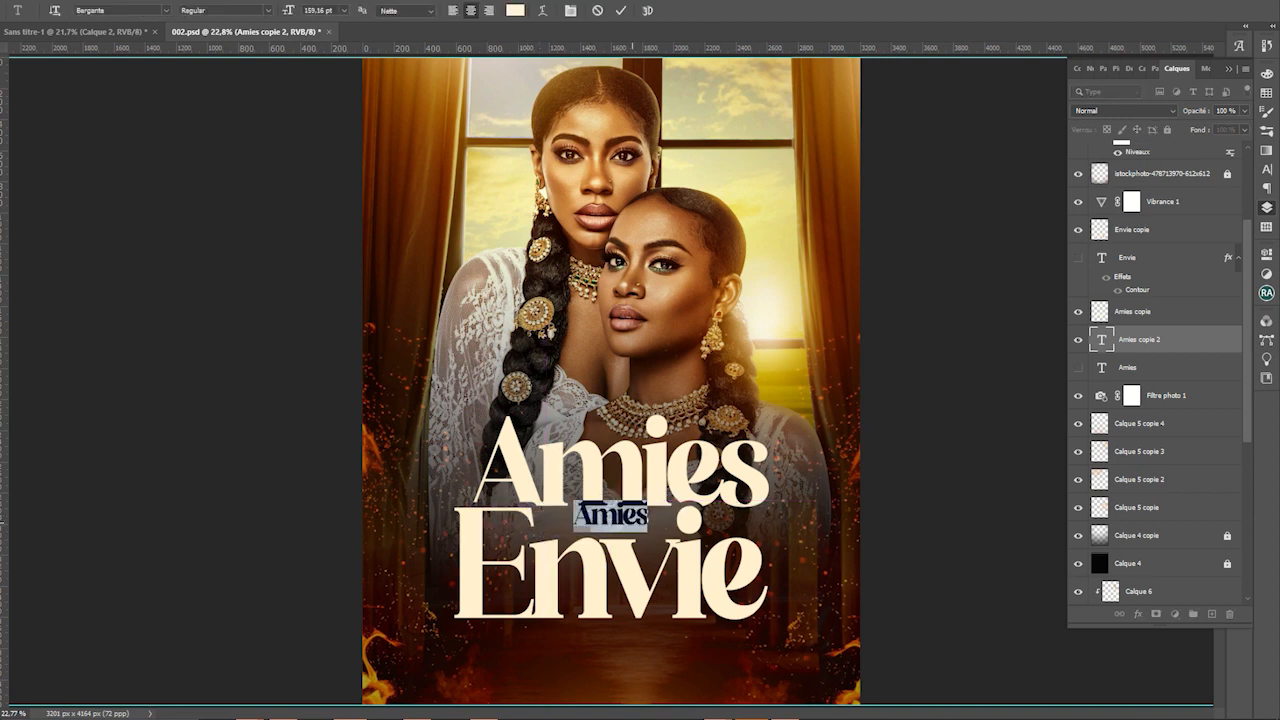
type("pour")
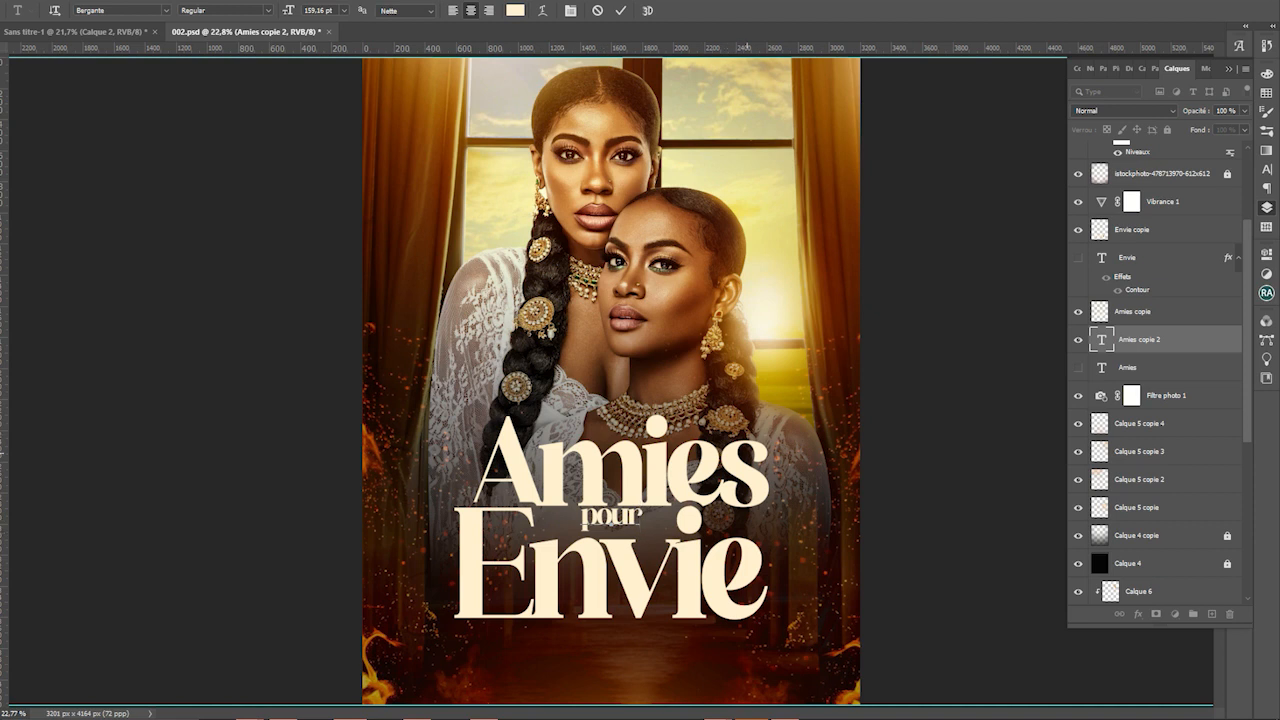
key("ctrl+Return")
key("v")
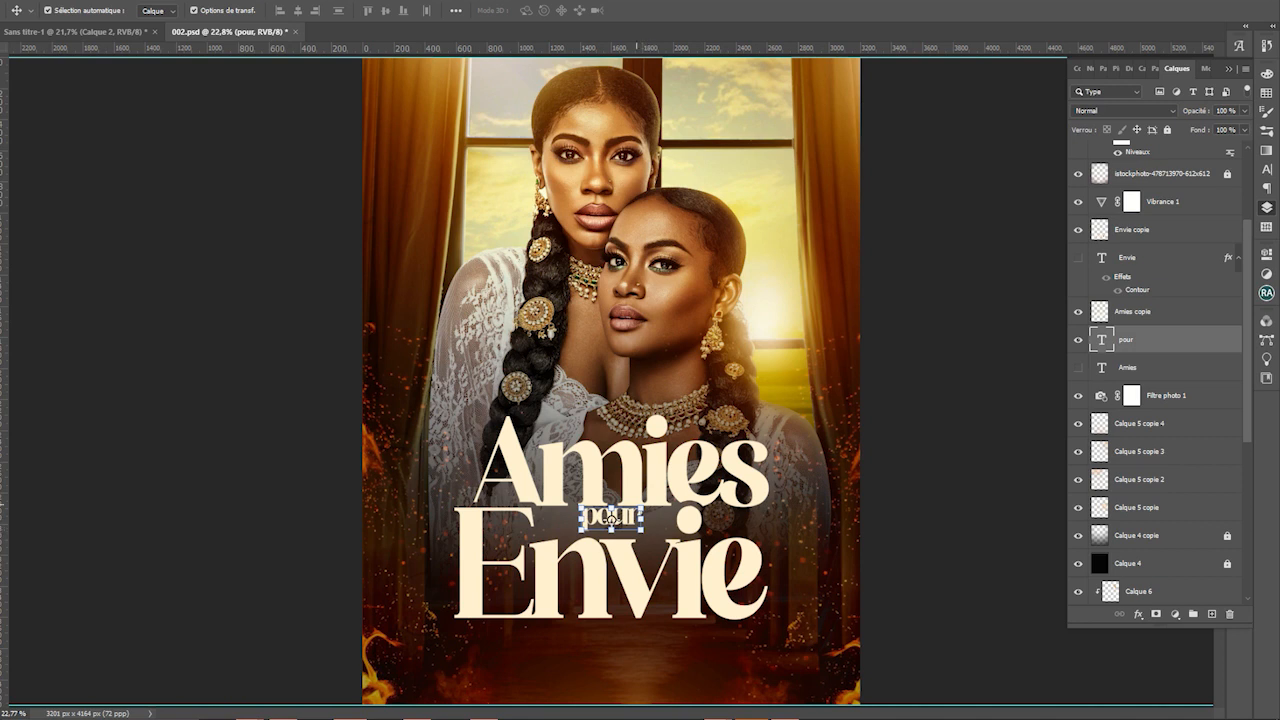
Scale 'pour' to about 116% and move it right and up between Amies and Envie
left_click(556, 563)
left_click(610, 519)
left_click_drag(641, 530, 651, 536)
key("Down")
key("Down")
key("Down")
key("Down")
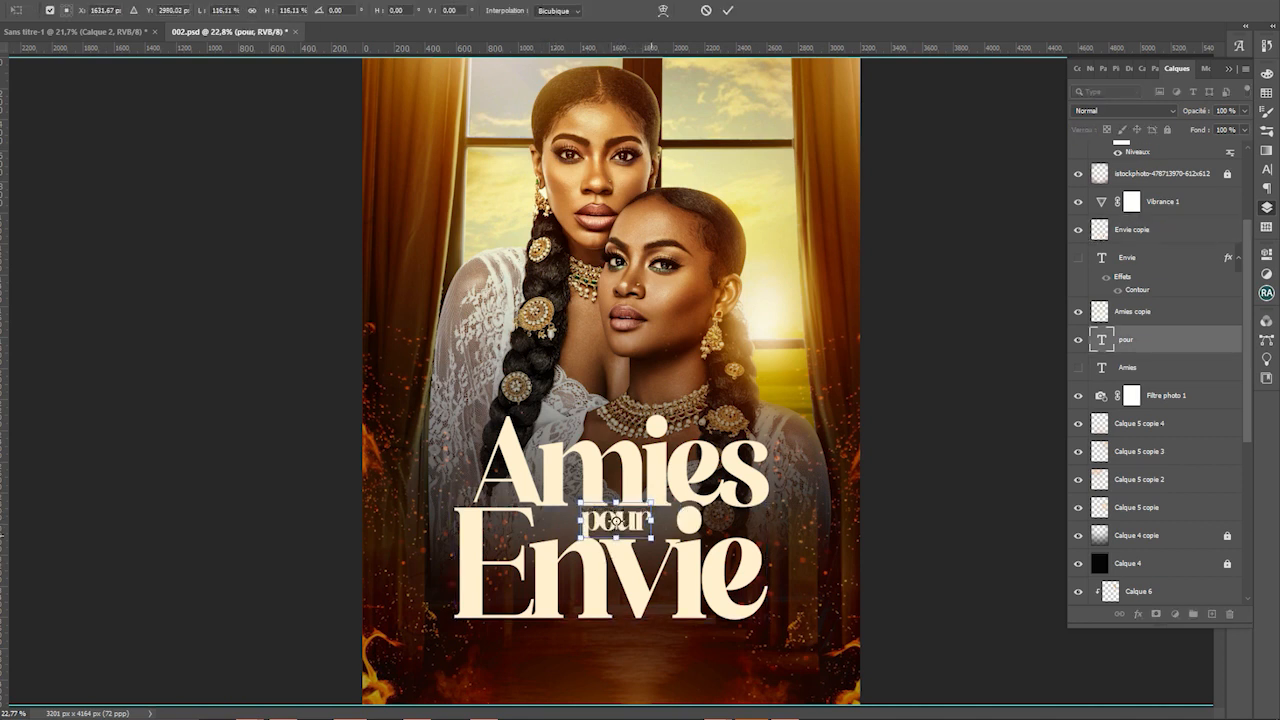
key("Return")
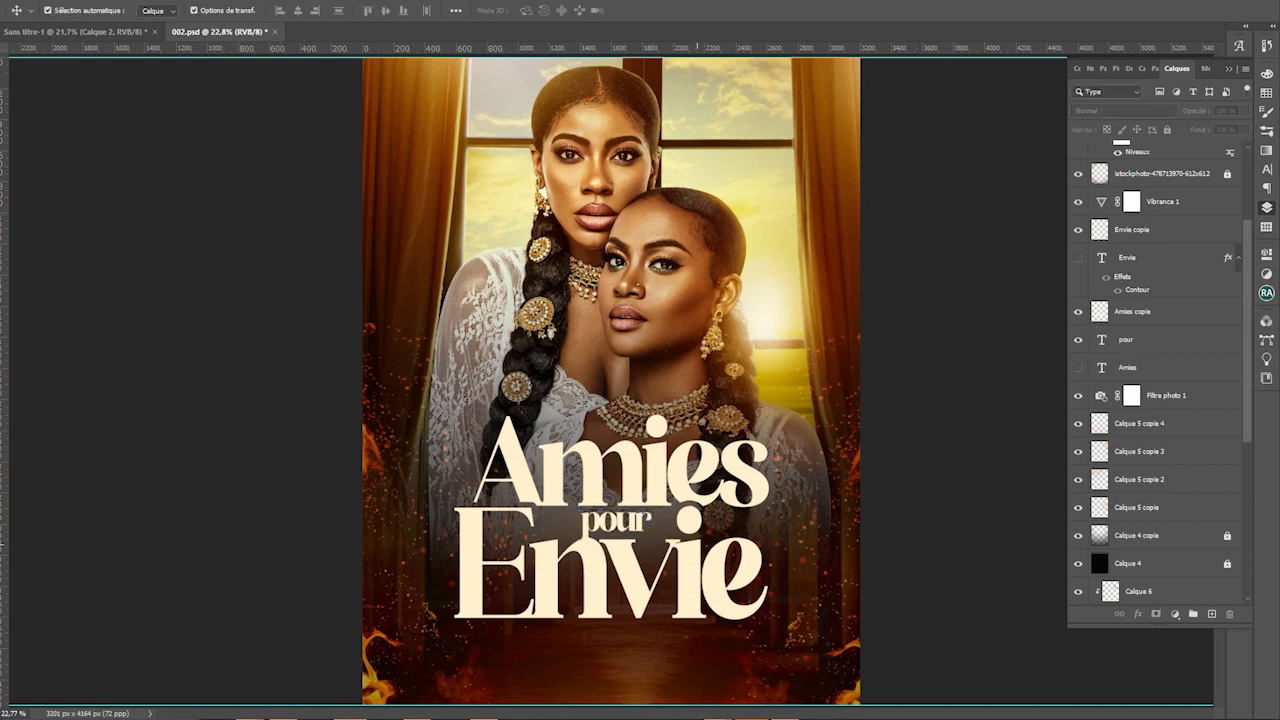
left_click_drag(617, 525, 738, 493)
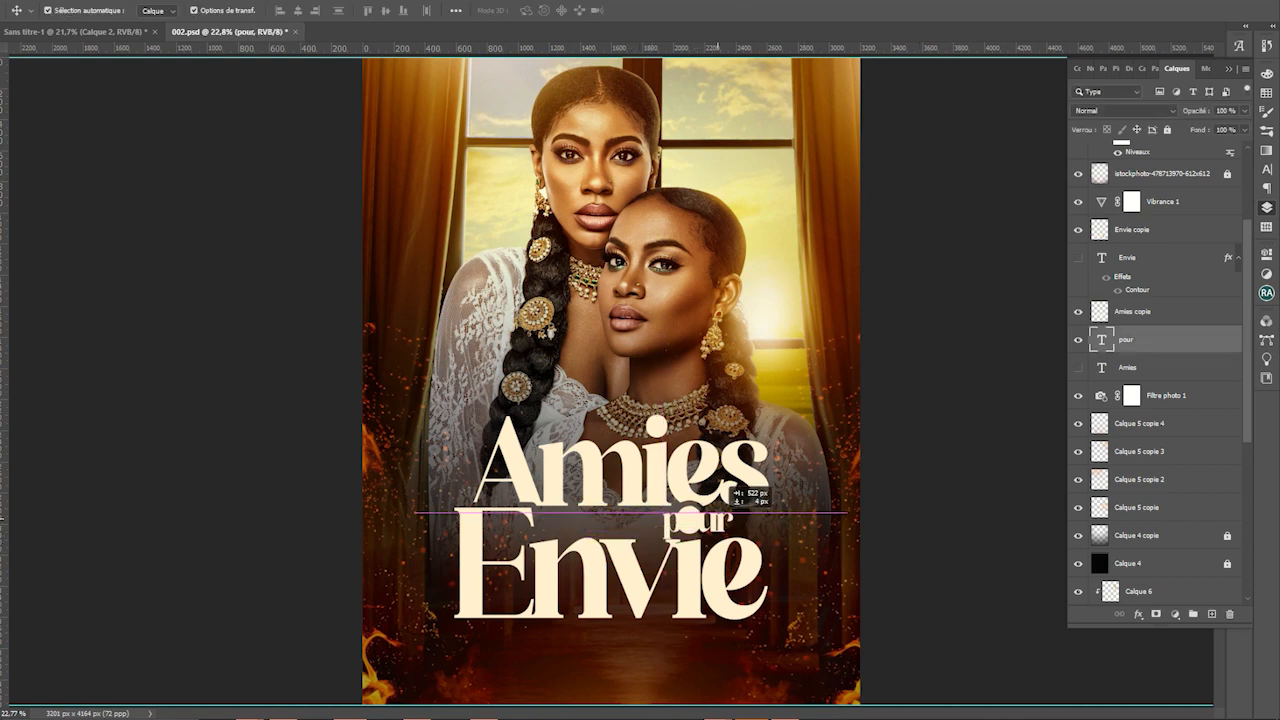
key("ctrl+t")
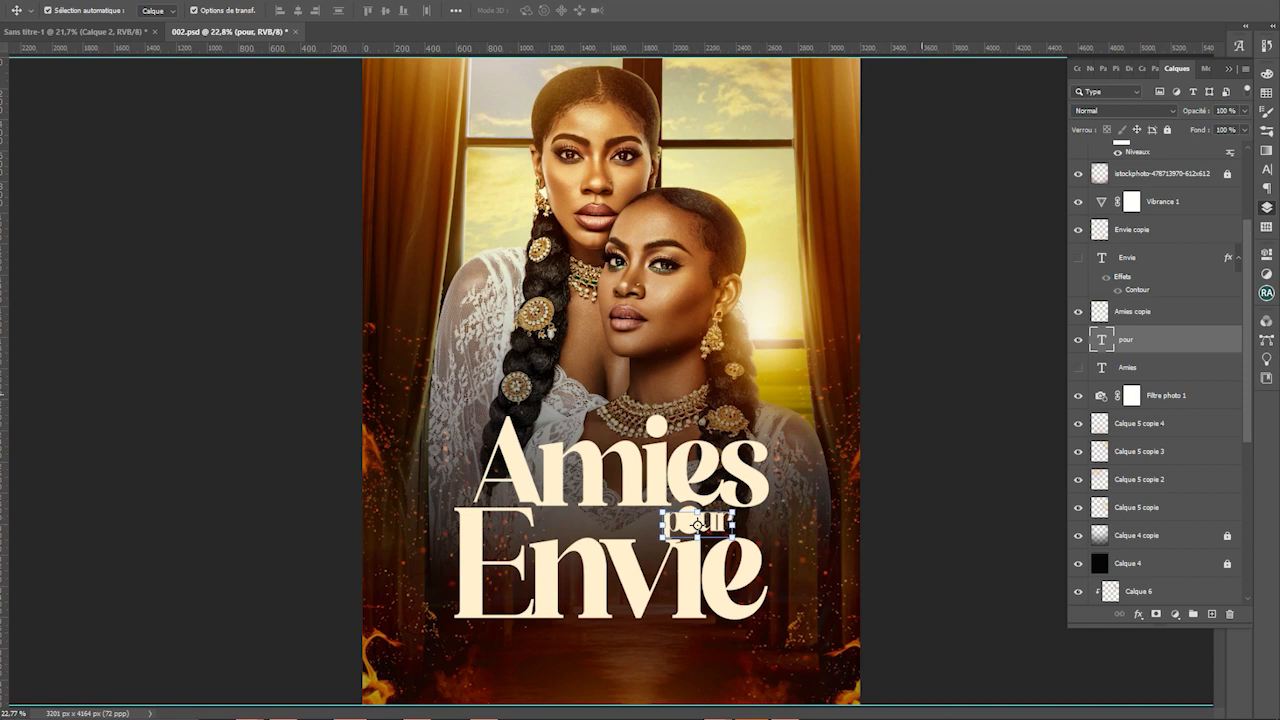
left_click(1266, 169)
Set the tracking of 'pour' to -75, then to -25, in the Character panel
left_click(1243, 124)
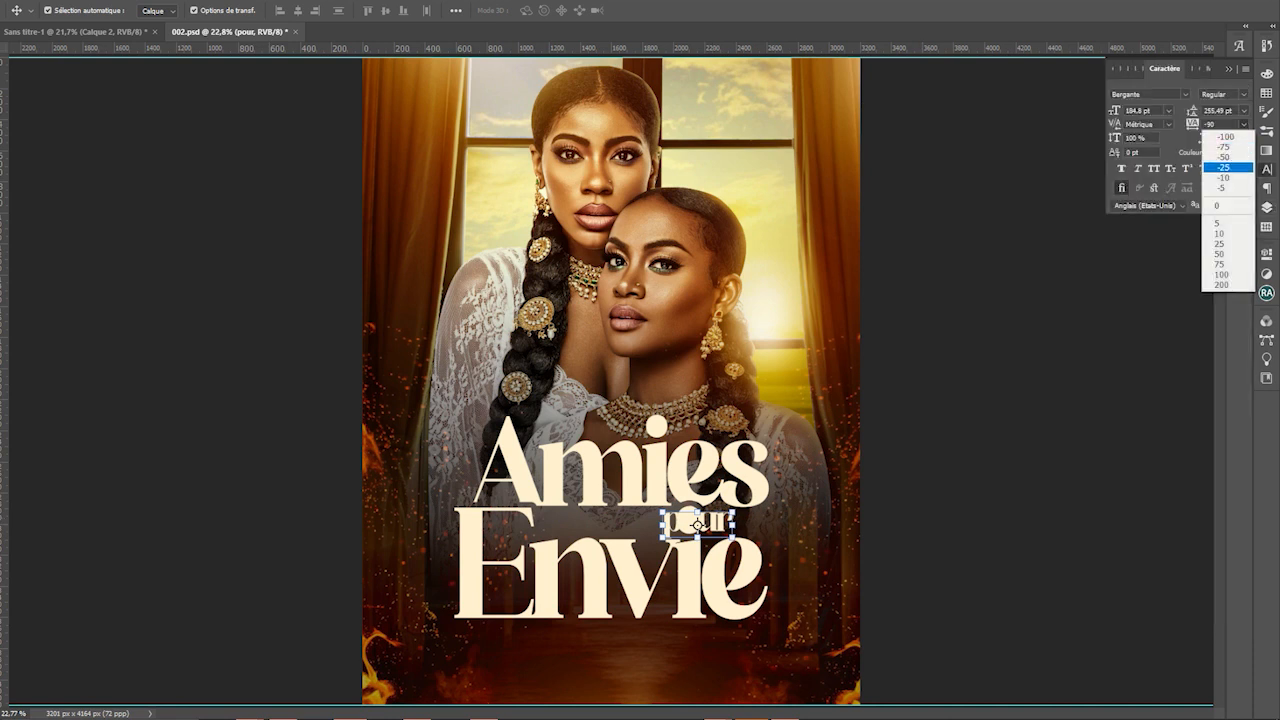
left_click(1228, 147)
left_click(1243, 124)
left_click(1222, 167)
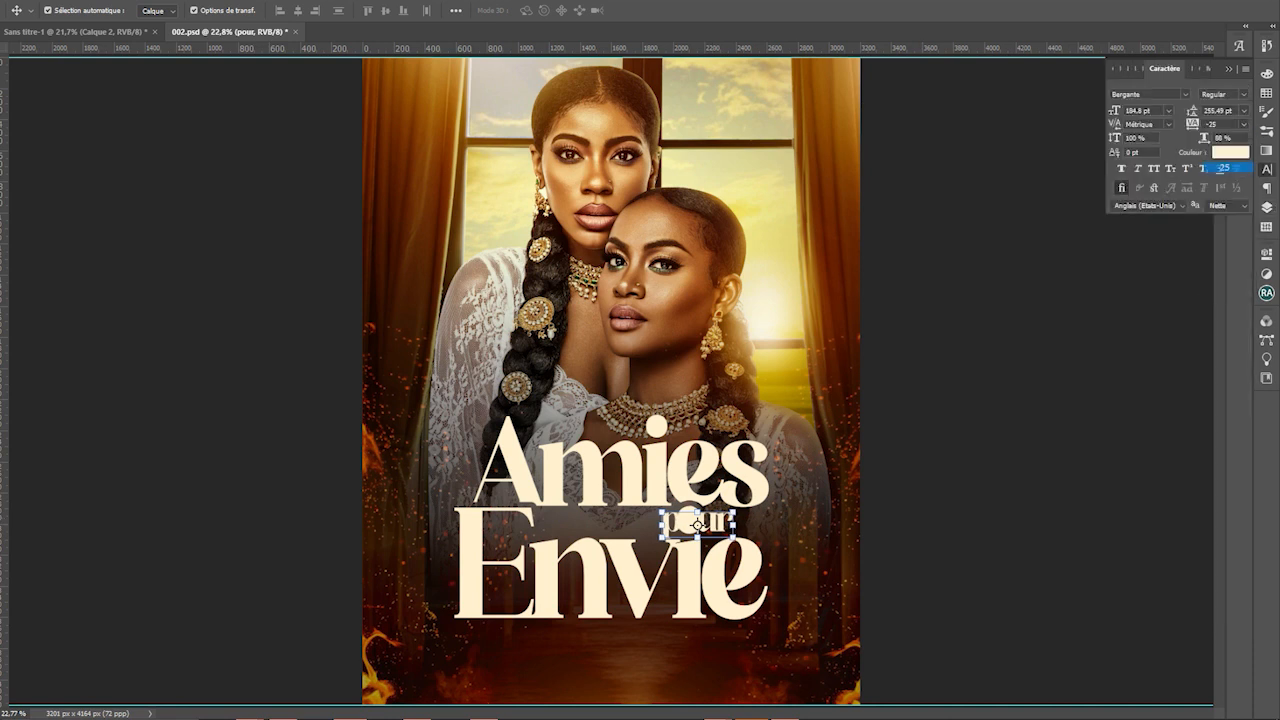
left_click(781, 525)
Move 'pour' left between Amies and Envie after undoing an accidental fire overlay move
left_click(712, 521)
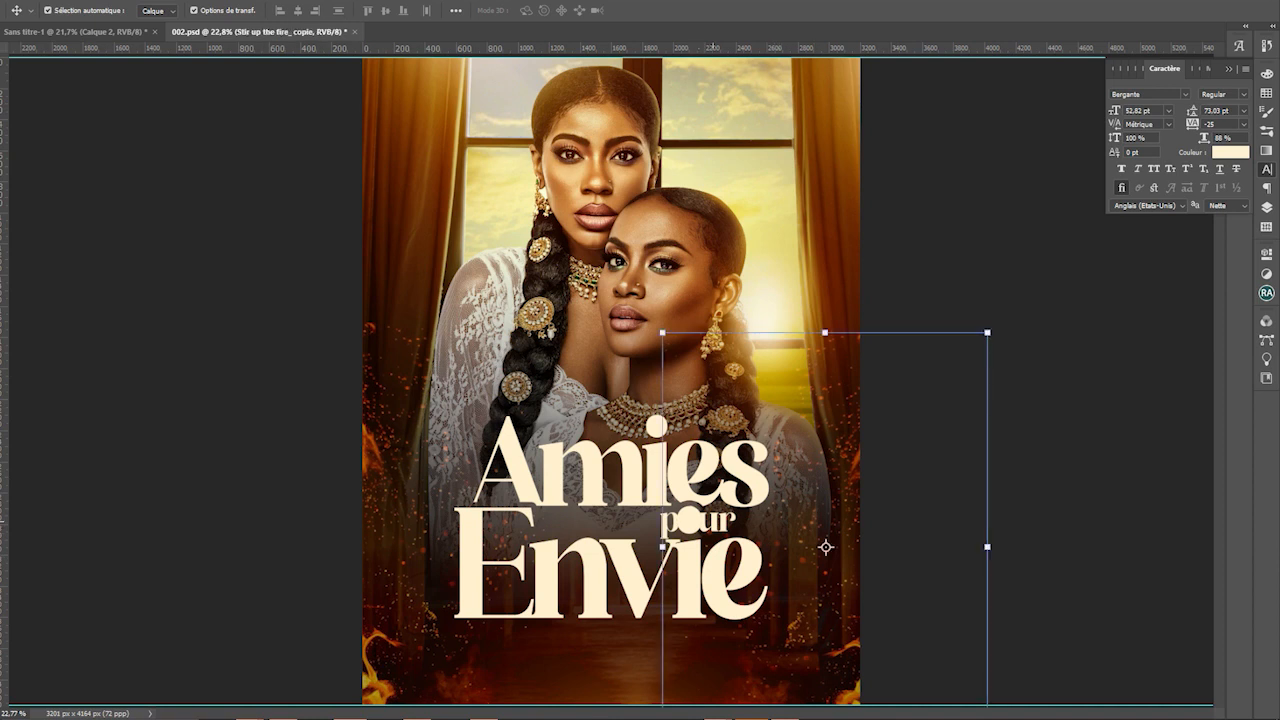
key("t")
left_click_drag(719, 530, 590, 500)
key("ctrl+z")
left_click(672, 522)
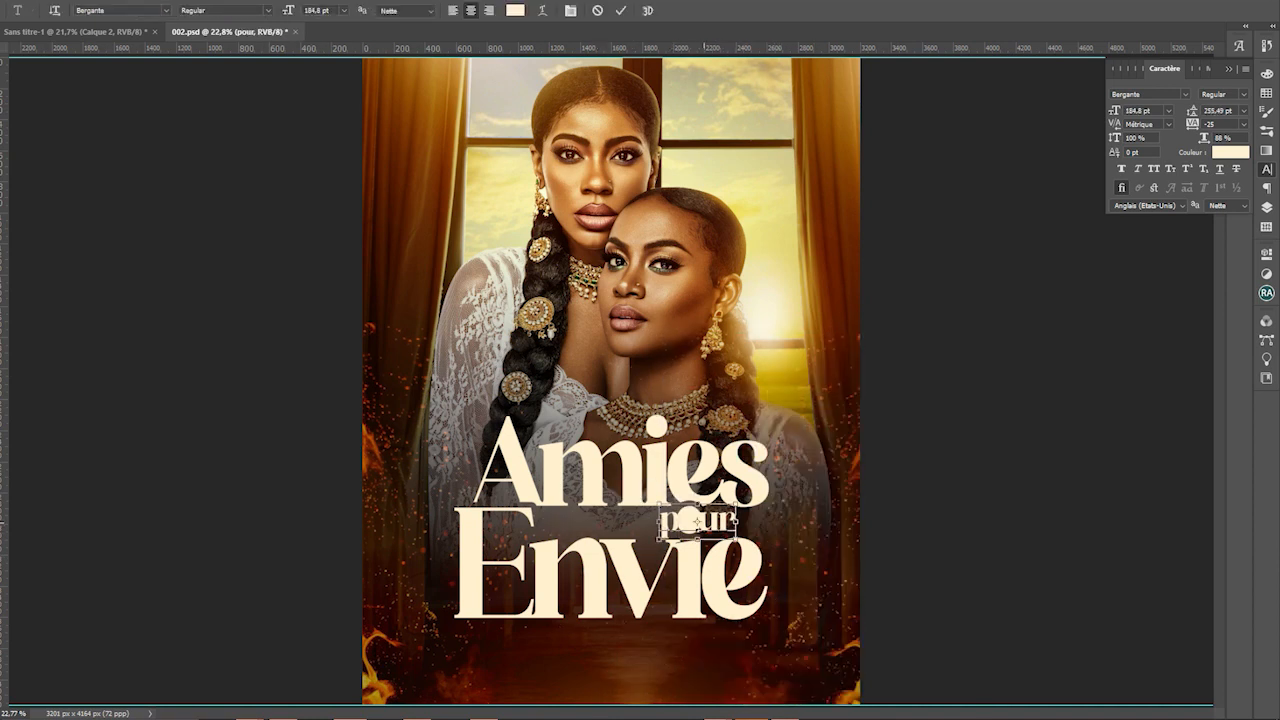
left_click_drag(714, 522, 648, 520)
key("ctrl+Return")
Widen the letter spacing of 'pour' to 535 and shift it about 25 px left
key("v")
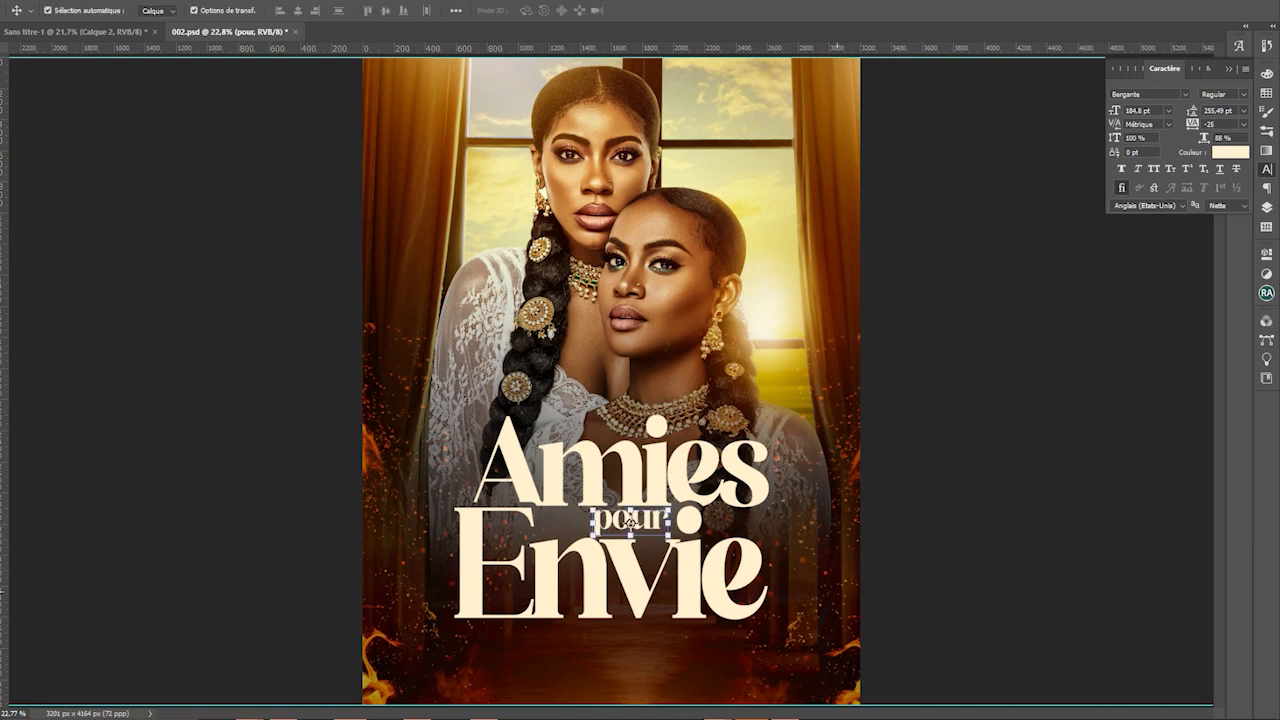
double_click(634, 522)
key("ctrl+a")
left_click_drag(1192, 124, 1232, 124)
key("ctrl+Return")
key("v")
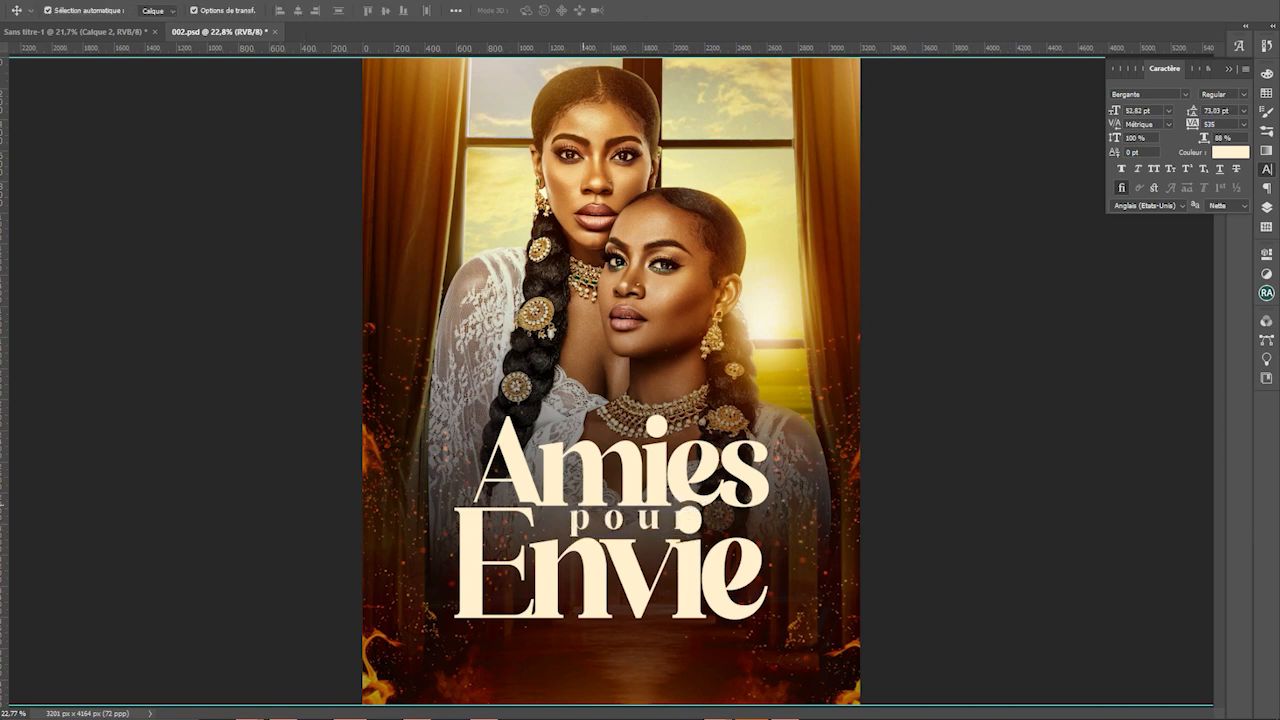
left_click_drag(648, 522, 622, 522)
left_click(806, 579)
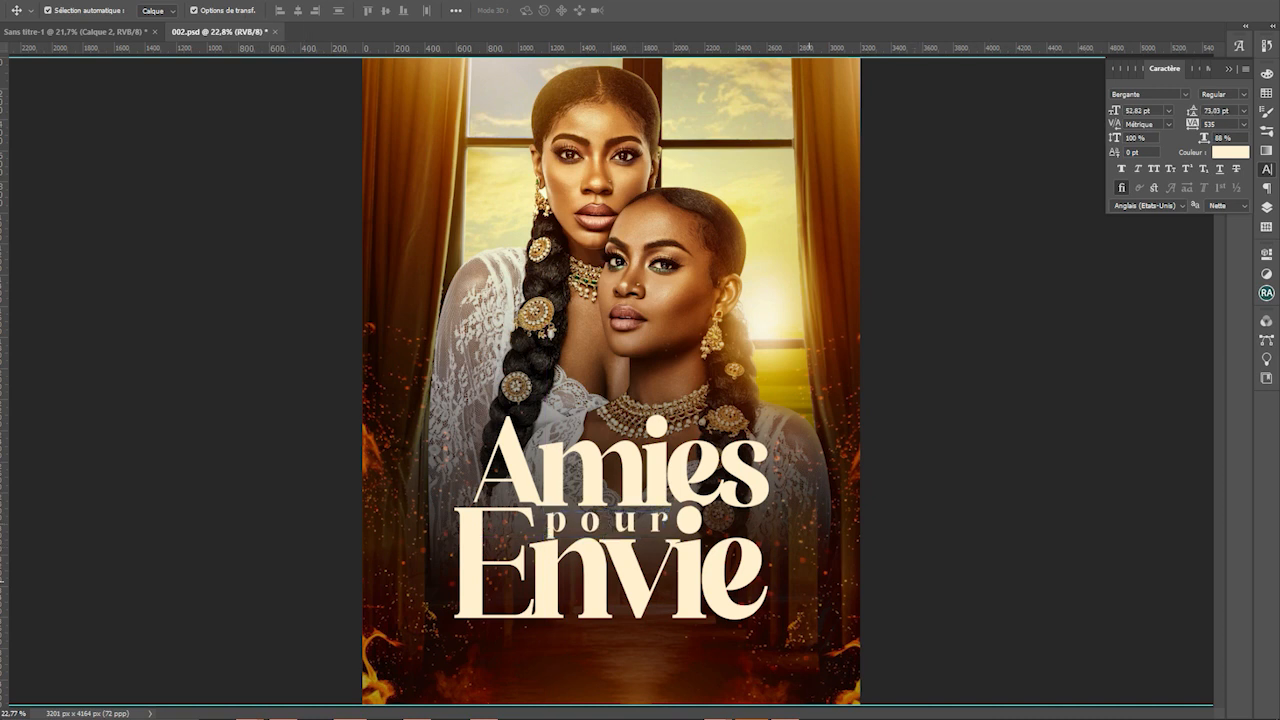
Scale 'pour' down to about 78%
scroll(663, 555, "down", 2)
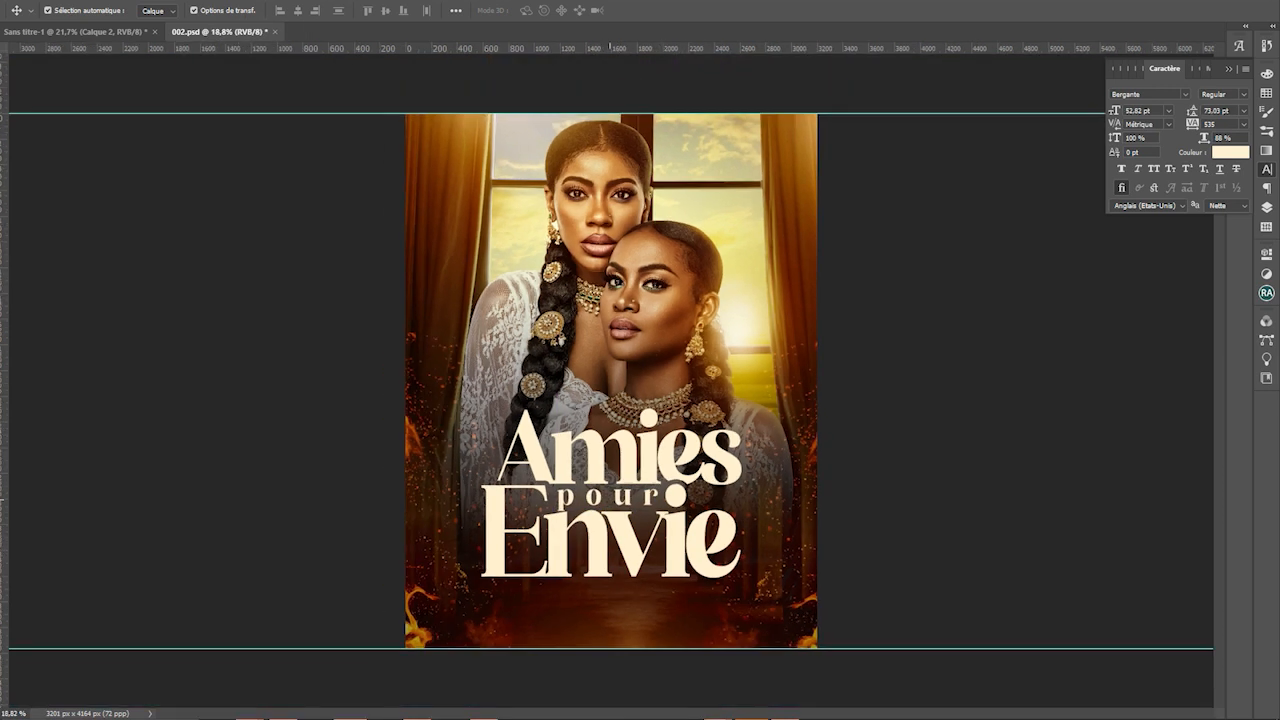
left_click(650, 497)
key("ctrl+t")
left_click_drag(664, 482, 638, 503)
key("Return")
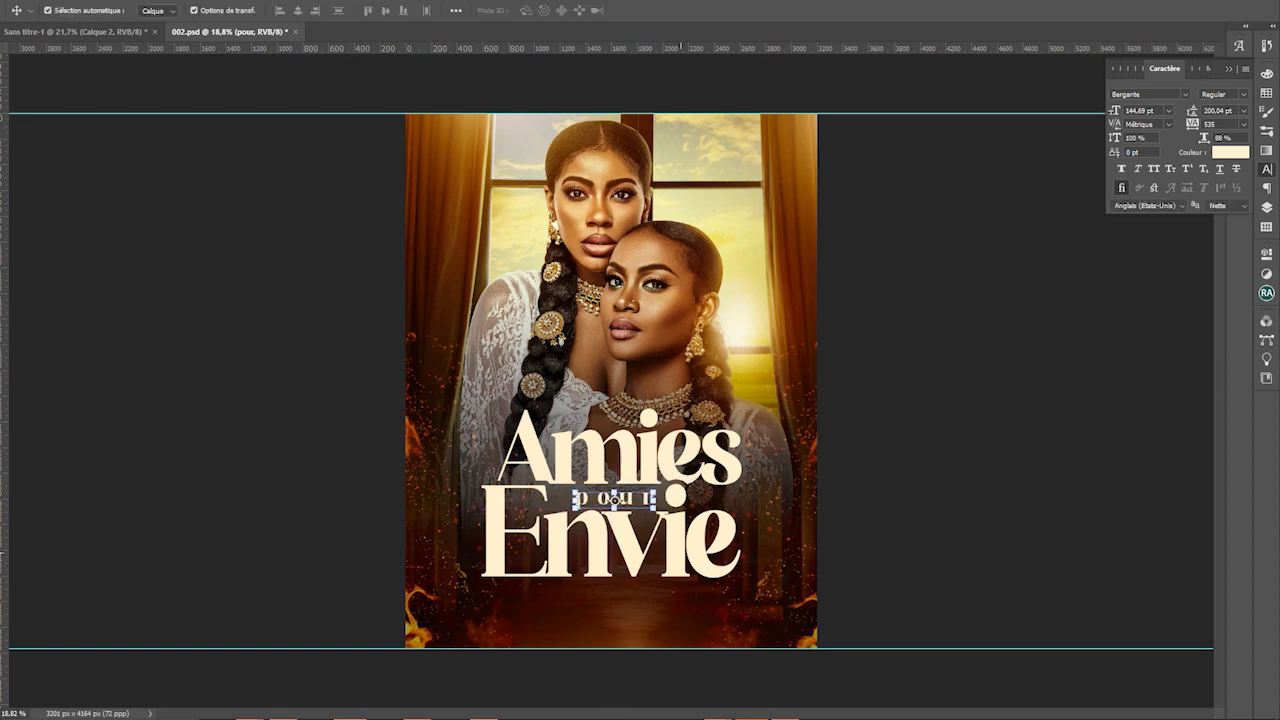
Cancel a resize of the left fire overlay and select the Envie copie layer
left_click_drag(786, 514, 440, 510)
key("ctrl+t")
key("Return")
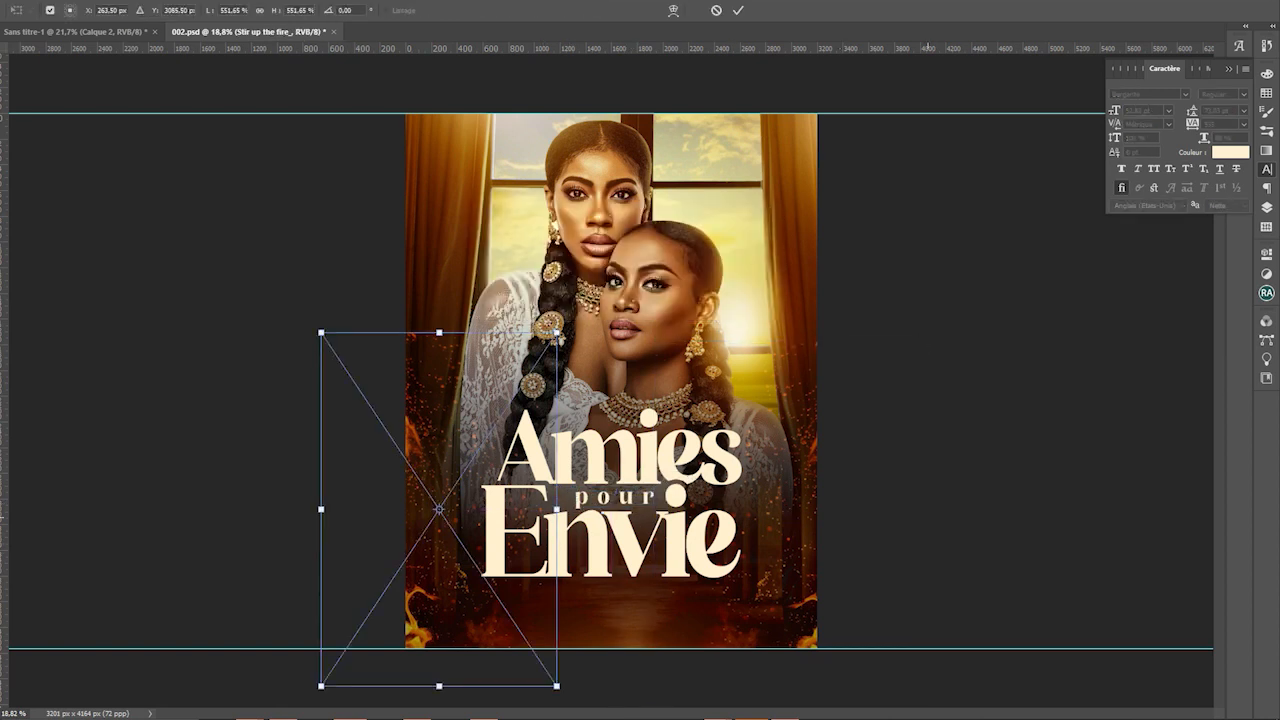
key("Escape")
left_click(440, 510)
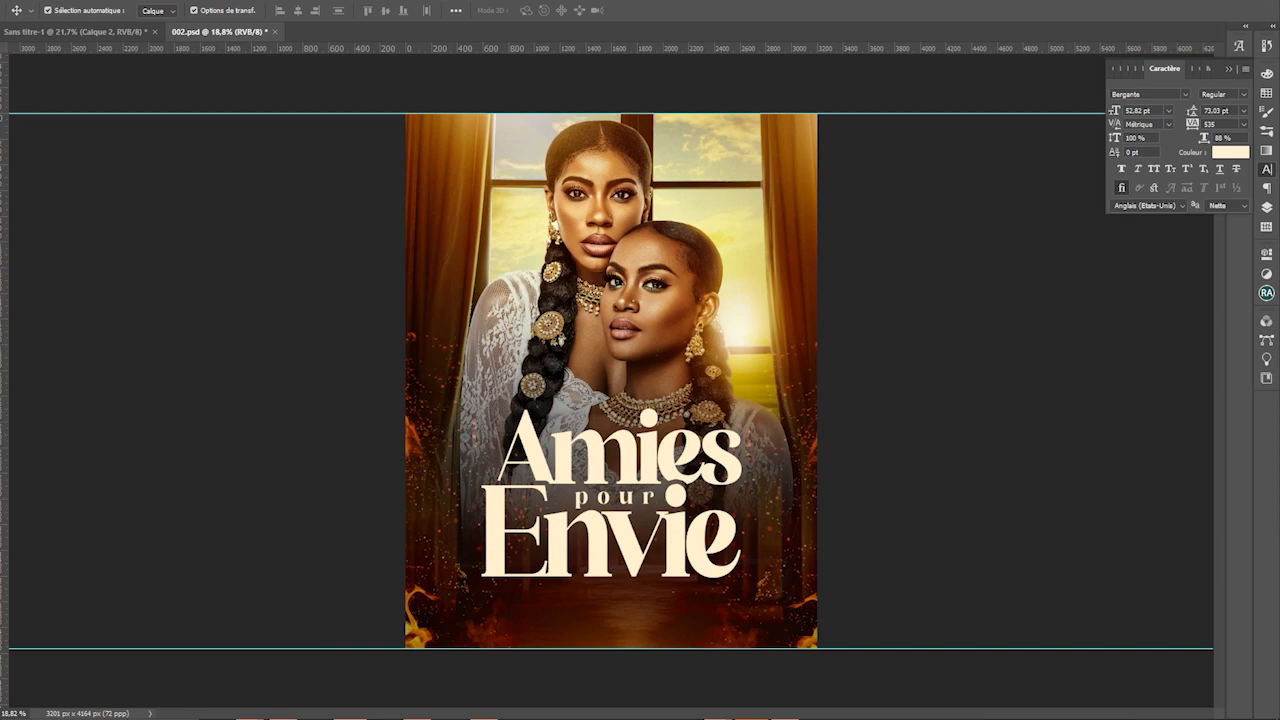
key("F7")
left_click(611, 530)
Hide Envie copie, show the original Envie layer and duplicate it
left_click(1078, 229)
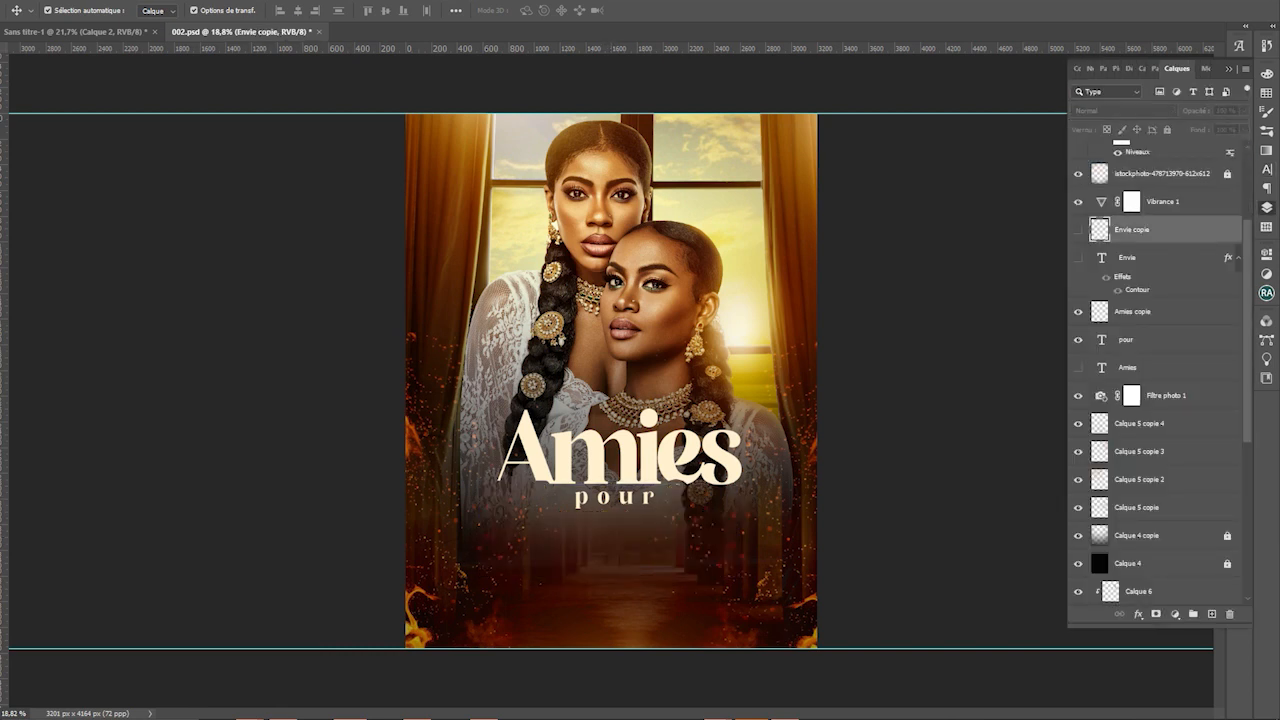
left_click(1078, 257)
left_click(1078, 257)
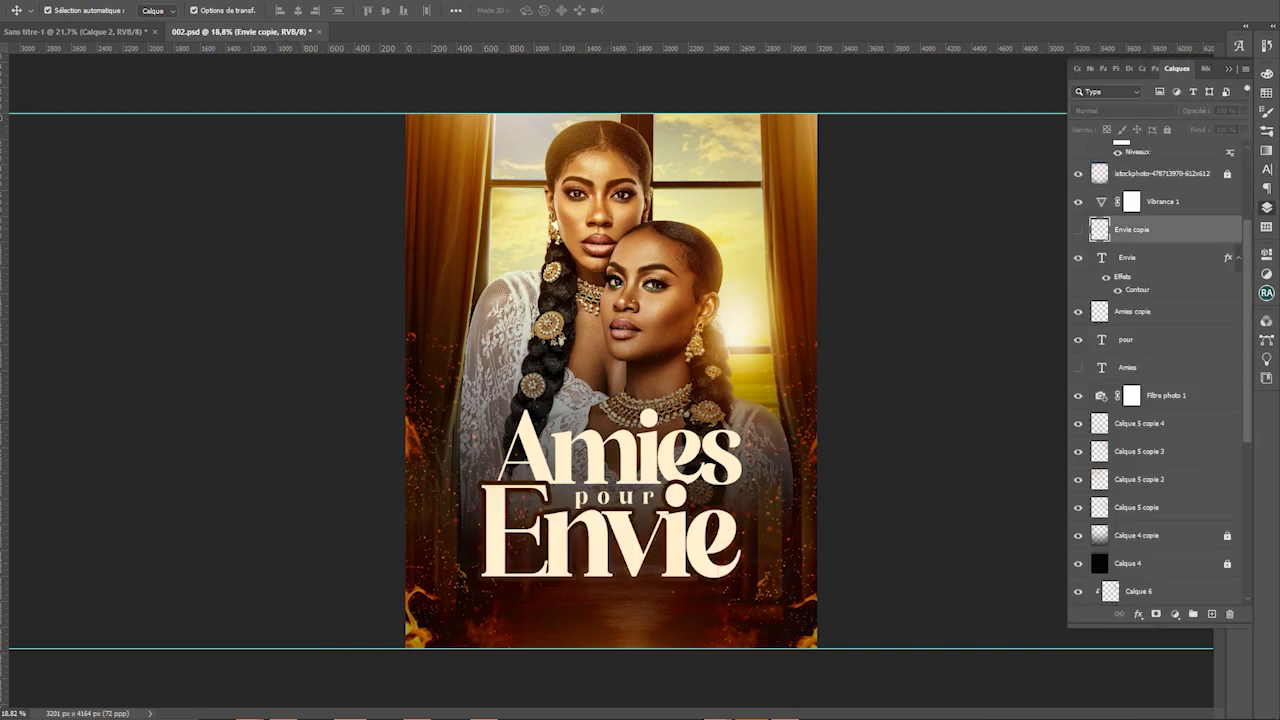
left_click(611, 530)
key("ctrl+j")
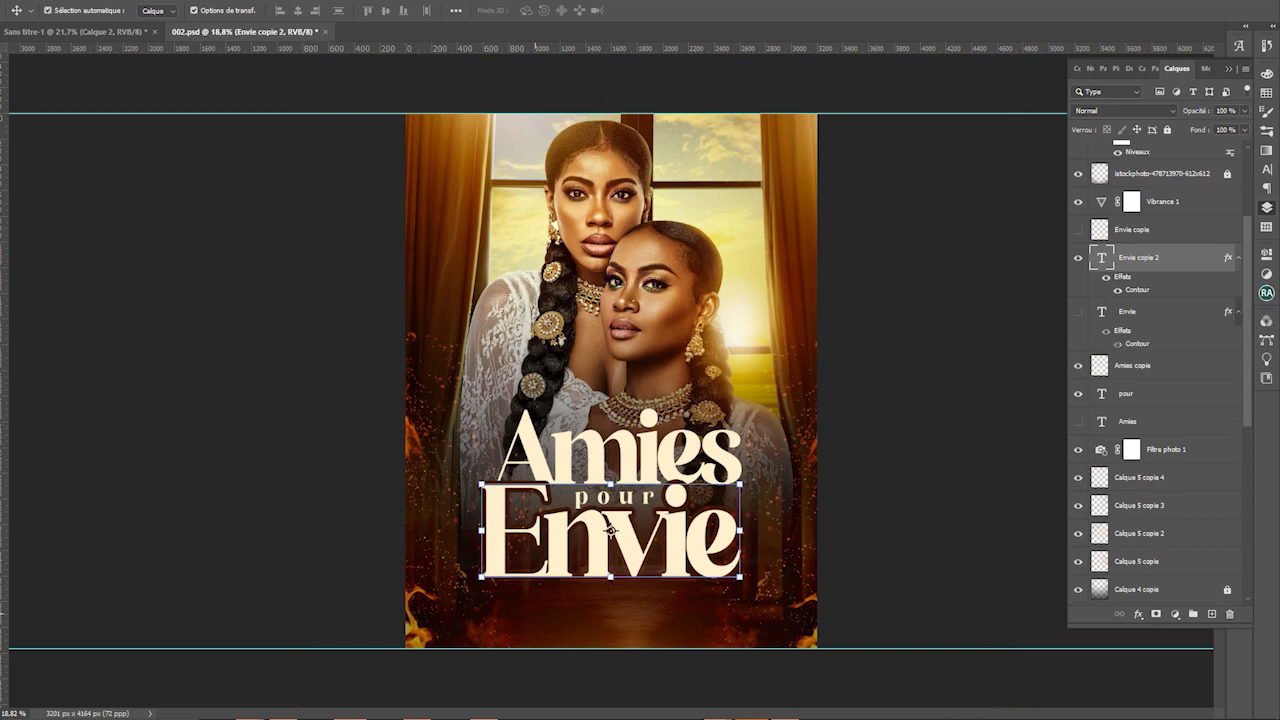
Replace the capital E with l'e so the word reads 'l'envie'
key("t")
left_click_drag(543, 548, 496, 550)
type("l")
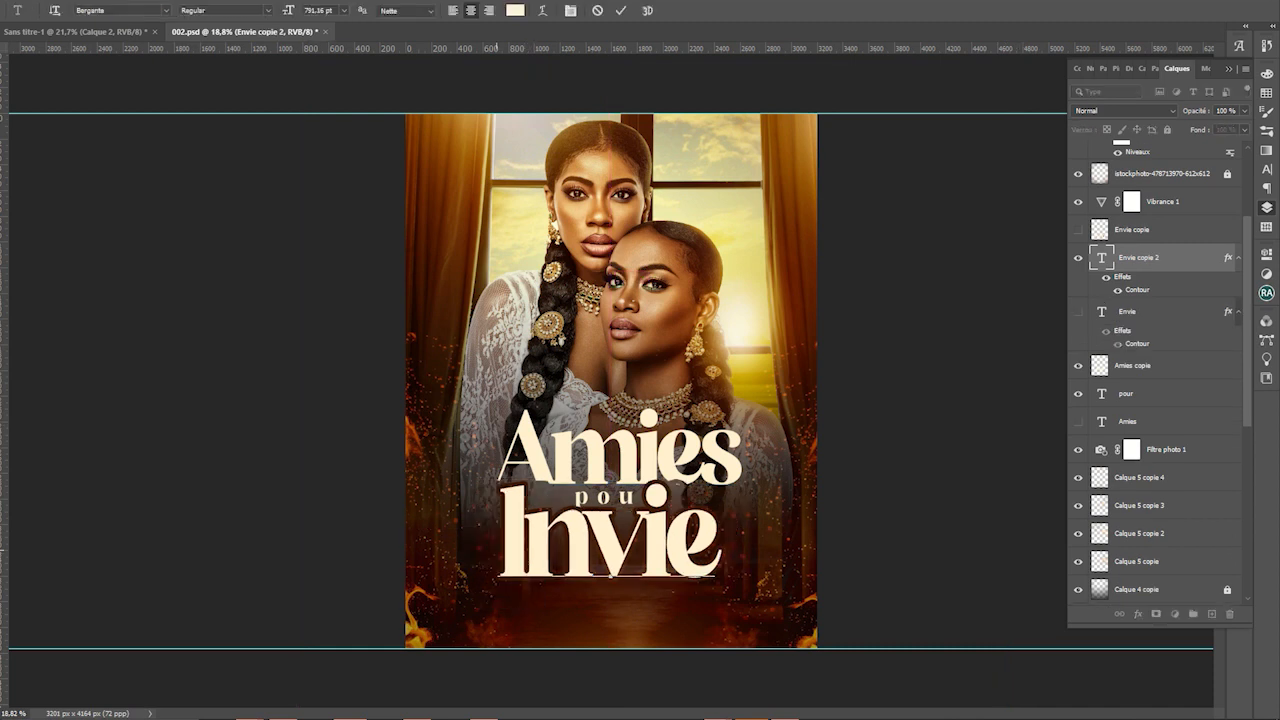
type("'e")
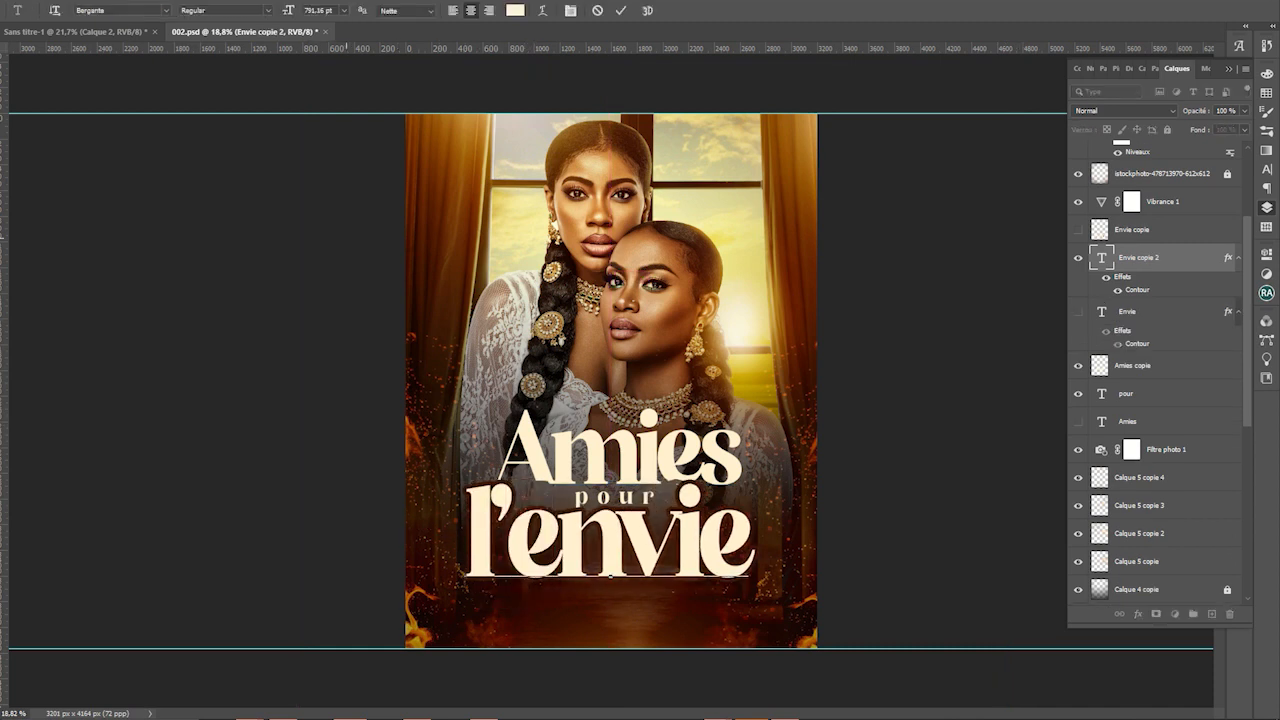
left_click(38, 190)
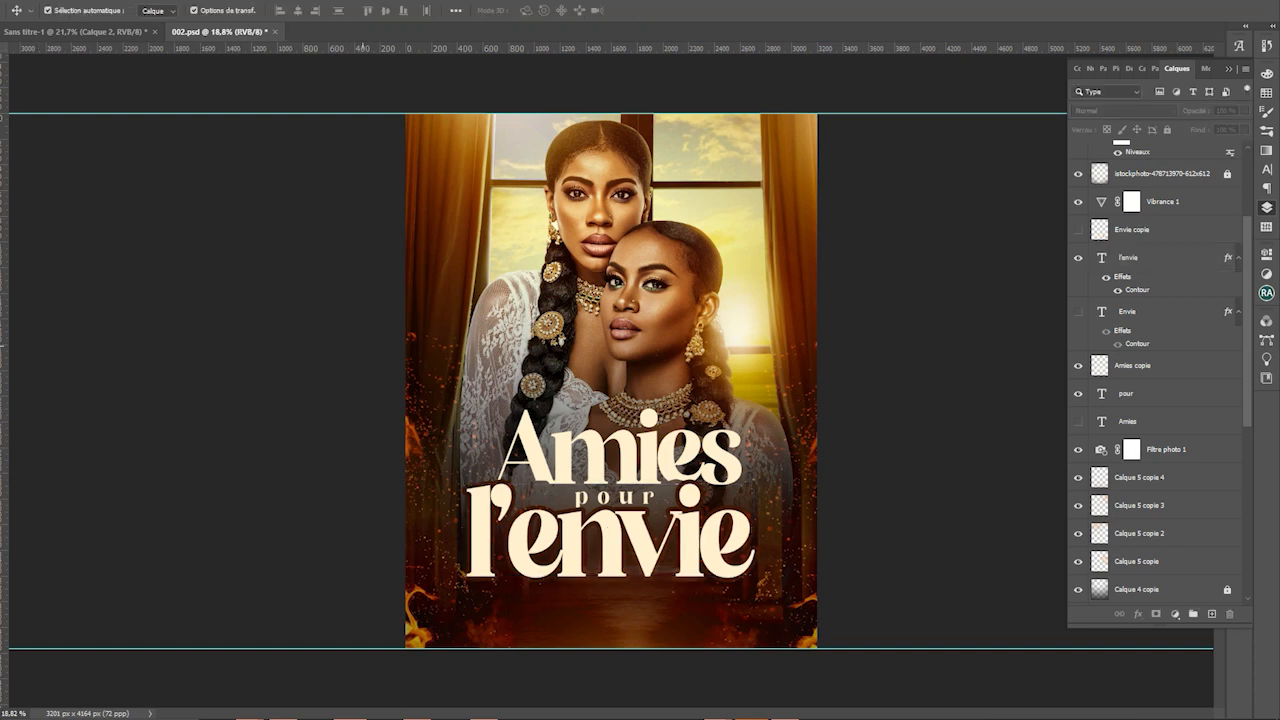
left_click(806, 600)
Widen 'l'envie' slightly from its left side and nudge it into place
left_click(612, 532)
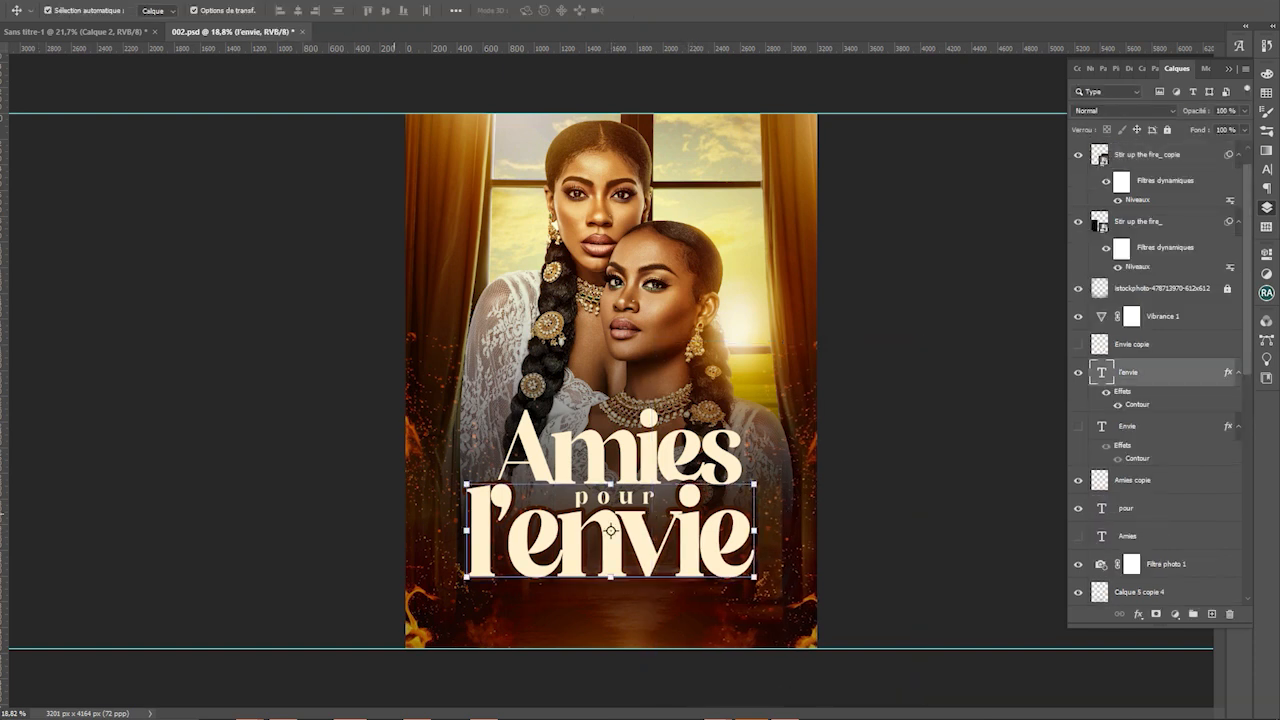
left_click_drag(464, 529, 458, 529)
key("Return")
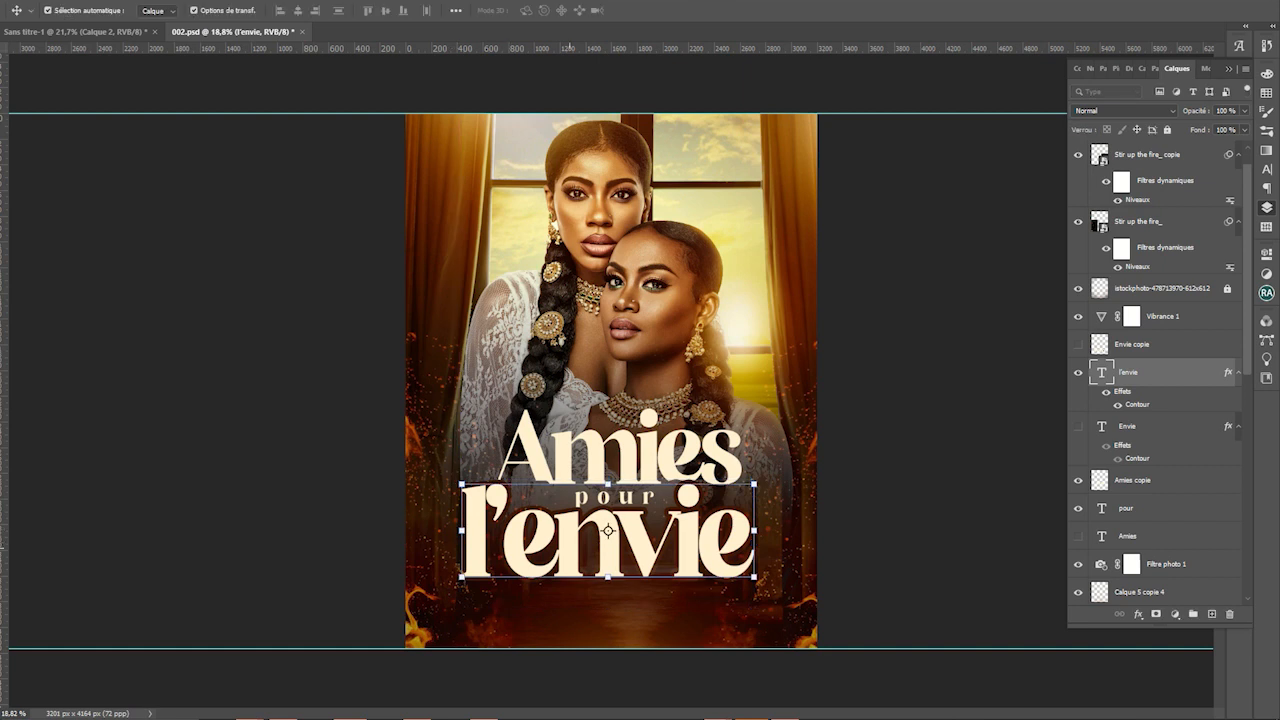
left_click_drag(598, 516, 590, 486)
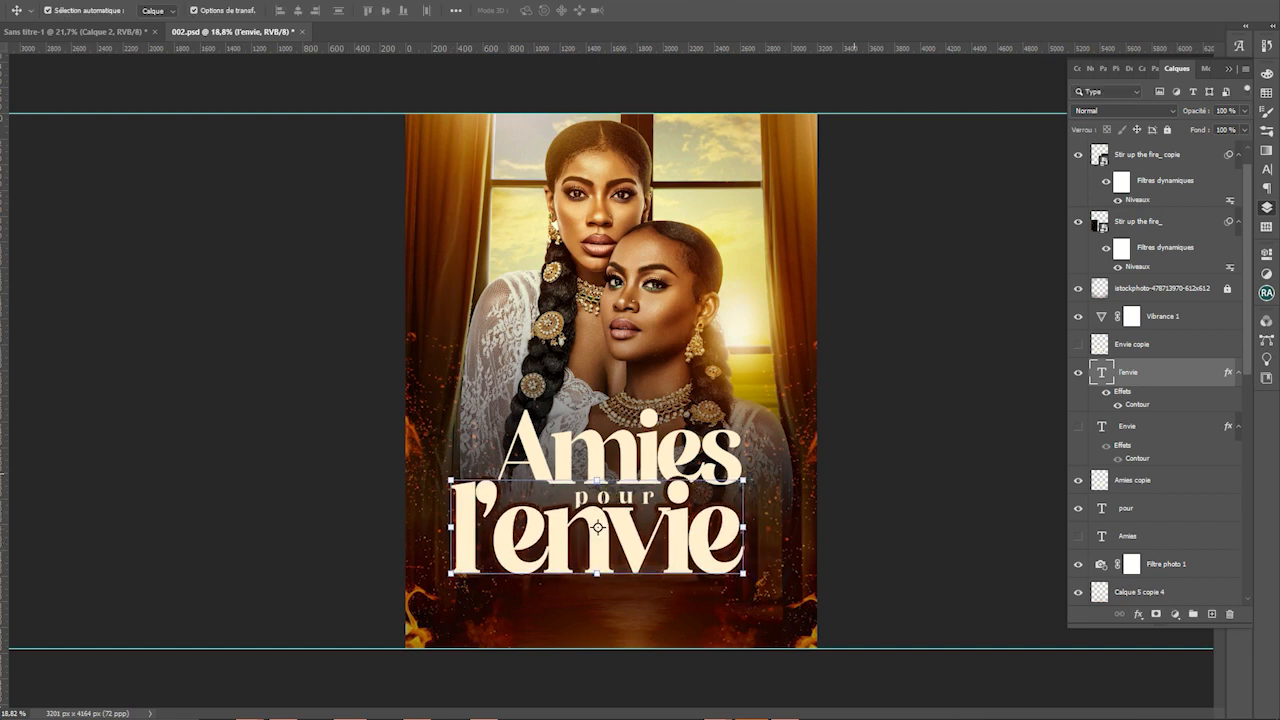
left_click_drag(726, 541, 722, 545)
left_click(863, 450)
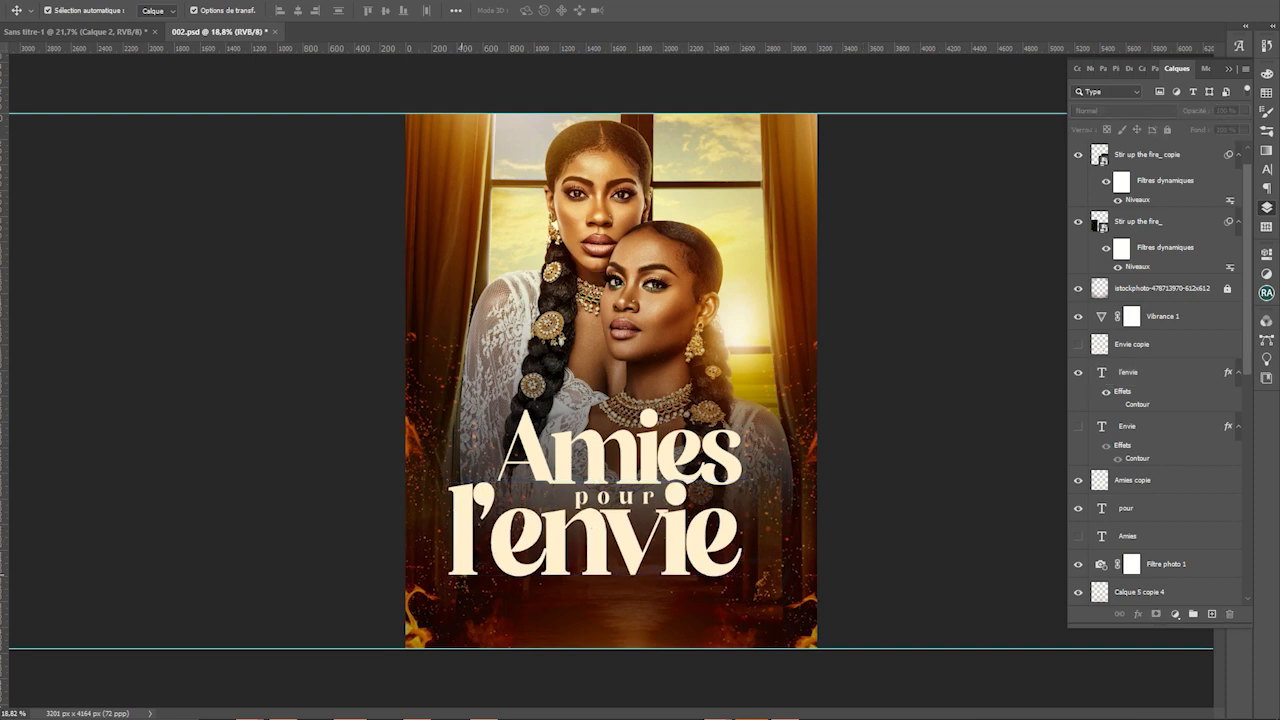
Select the l'envie layer and try an 88% resize, then cancel it
left_click(540, 431)
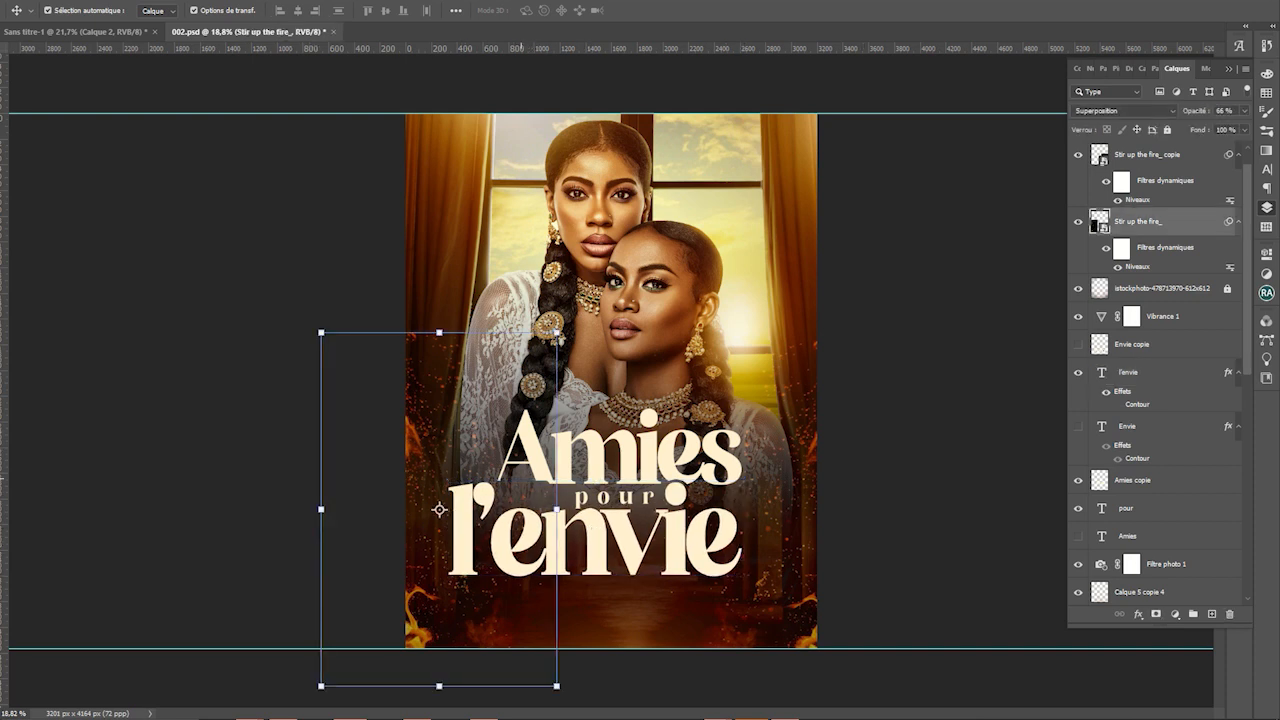
left_click(750, 529)
left_click(706, 455)
left_click(722, 550)
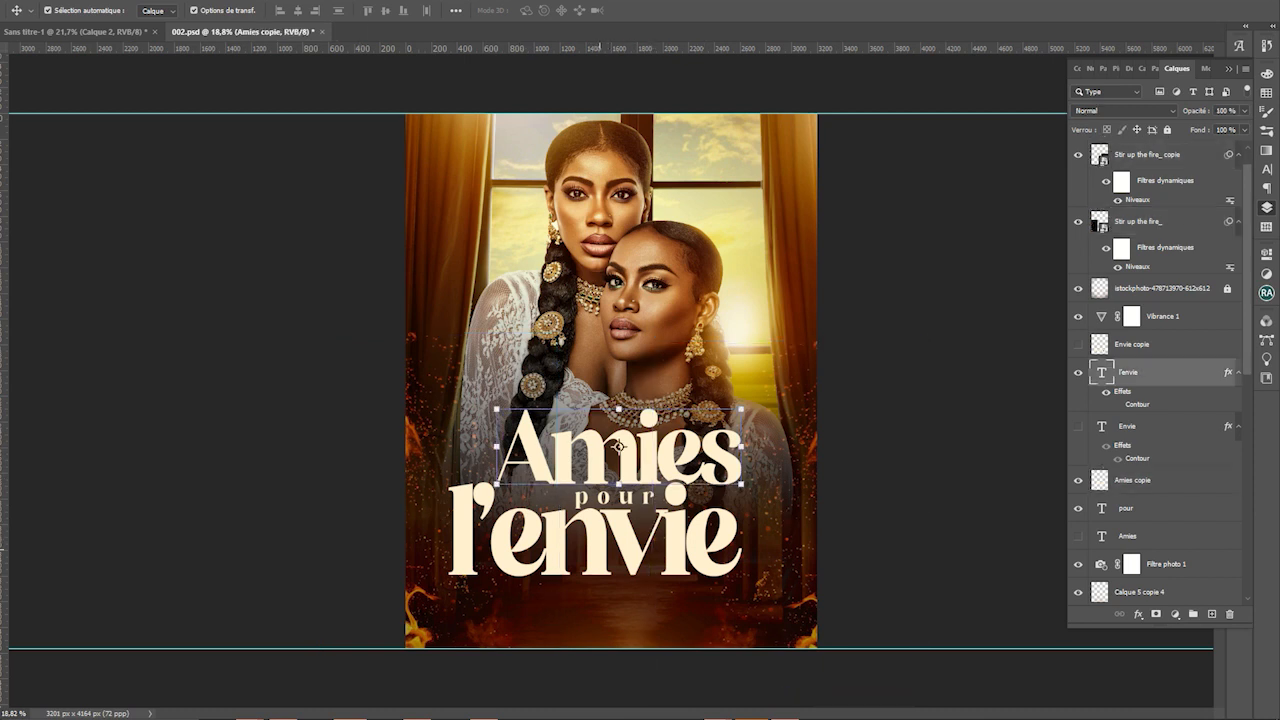
key("ctrl+t")
left_click_drag(742, 606, 725, 574)
key("Escape")
key("Escape")
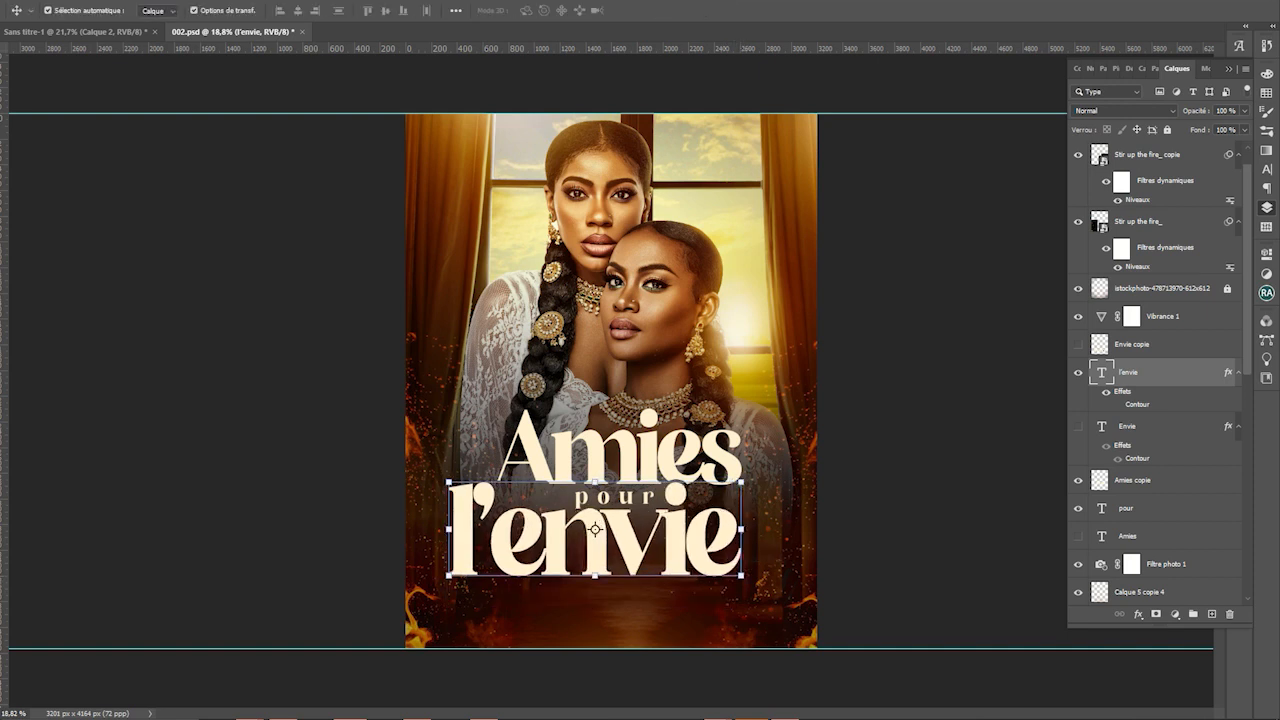
Tighten the letter spacing of 'l'envie' to -50 in the Character panel
left_click(1266, 169)
left_click(1243, 124)
left_click(1228, 157)
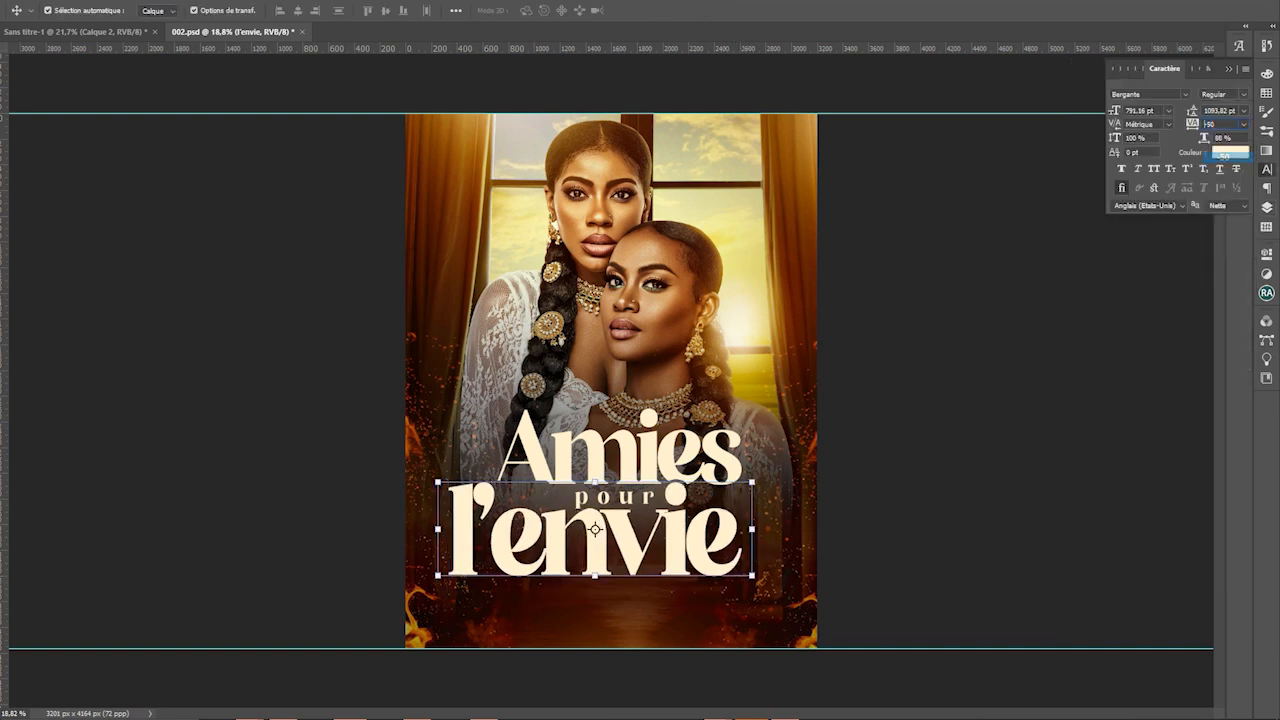
left_click(805, 600)
left_click(418, 600)
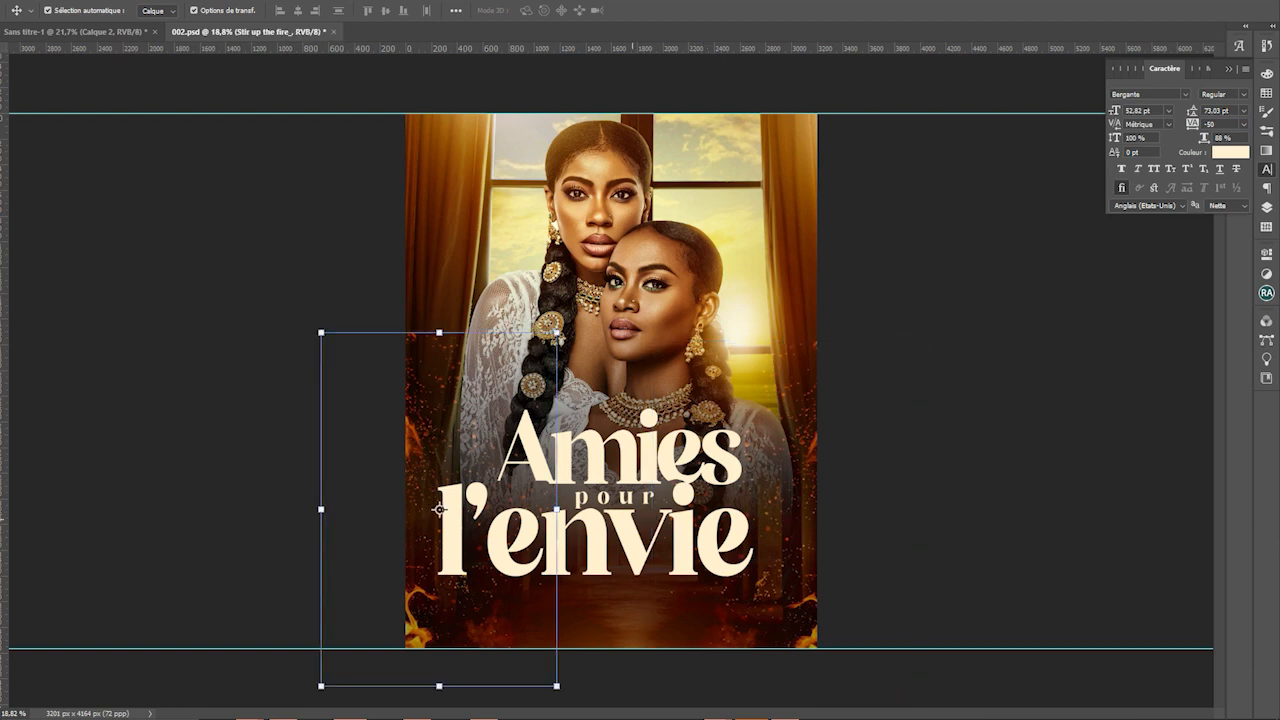
Shrink 'l'envie' to about 92% and centre it under Amies
left_click(715, 535)
left_click_drag(752, 483, 724, 489)
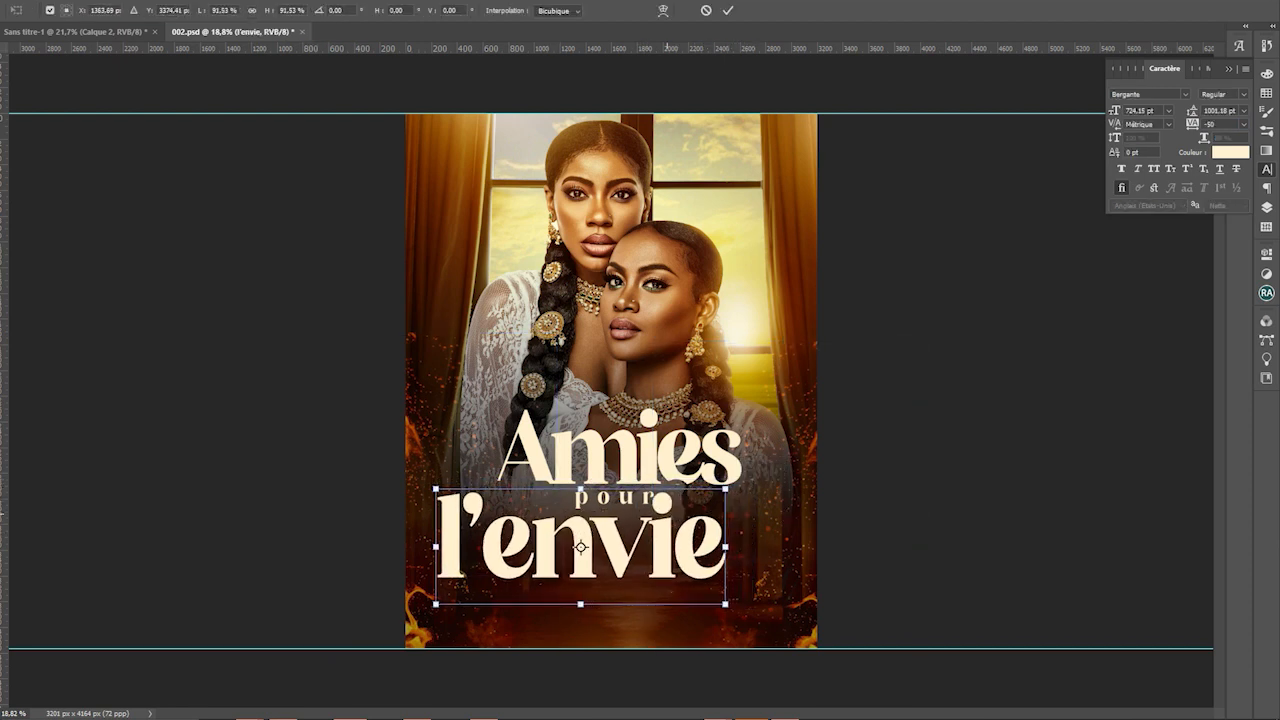
left_click_drag(659, 516, 697, 505)
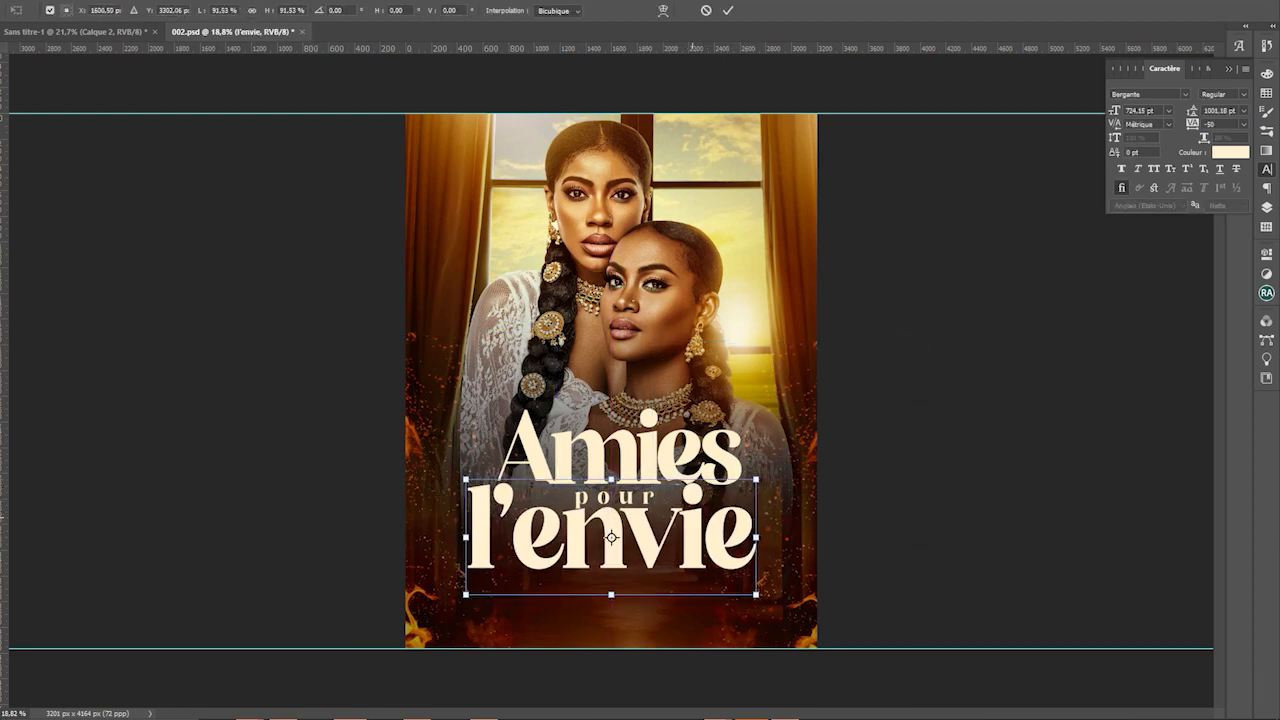
key("Return")
left_click(787, 517)
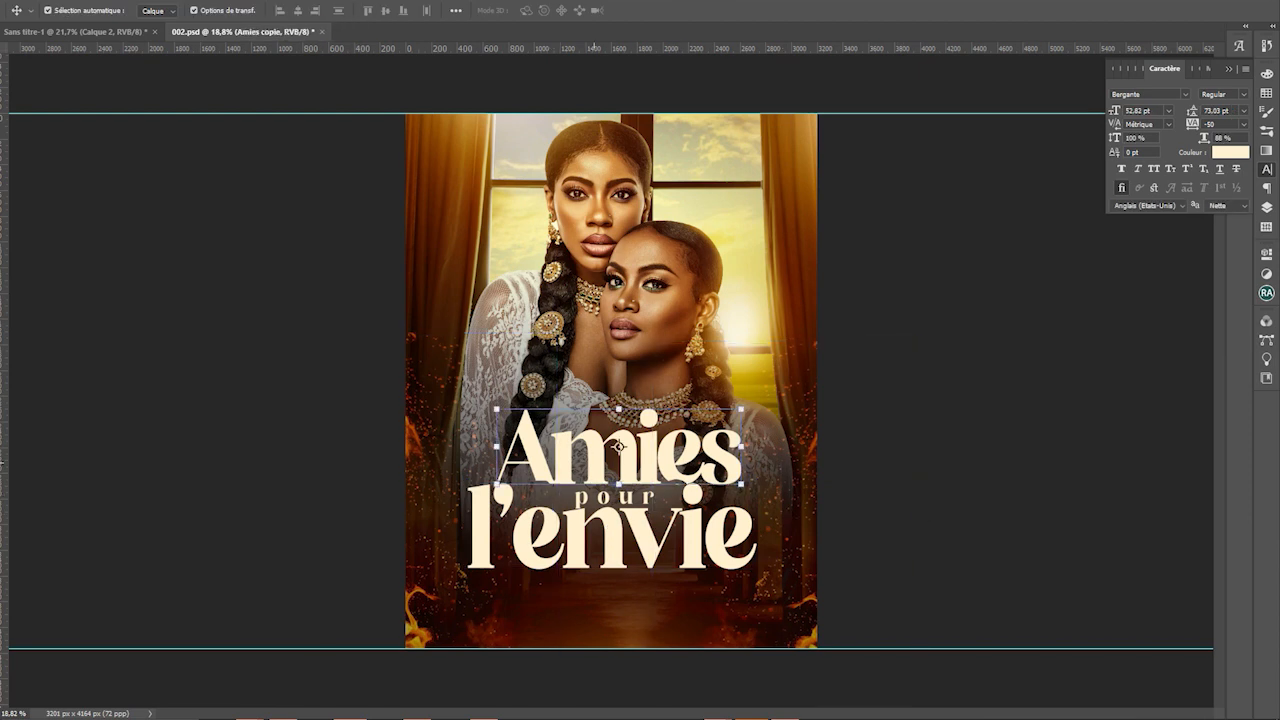
Nudge the Amies title slightly up and left with the arrow keys
left_click(617, 449)
key("Left")
key("Up")
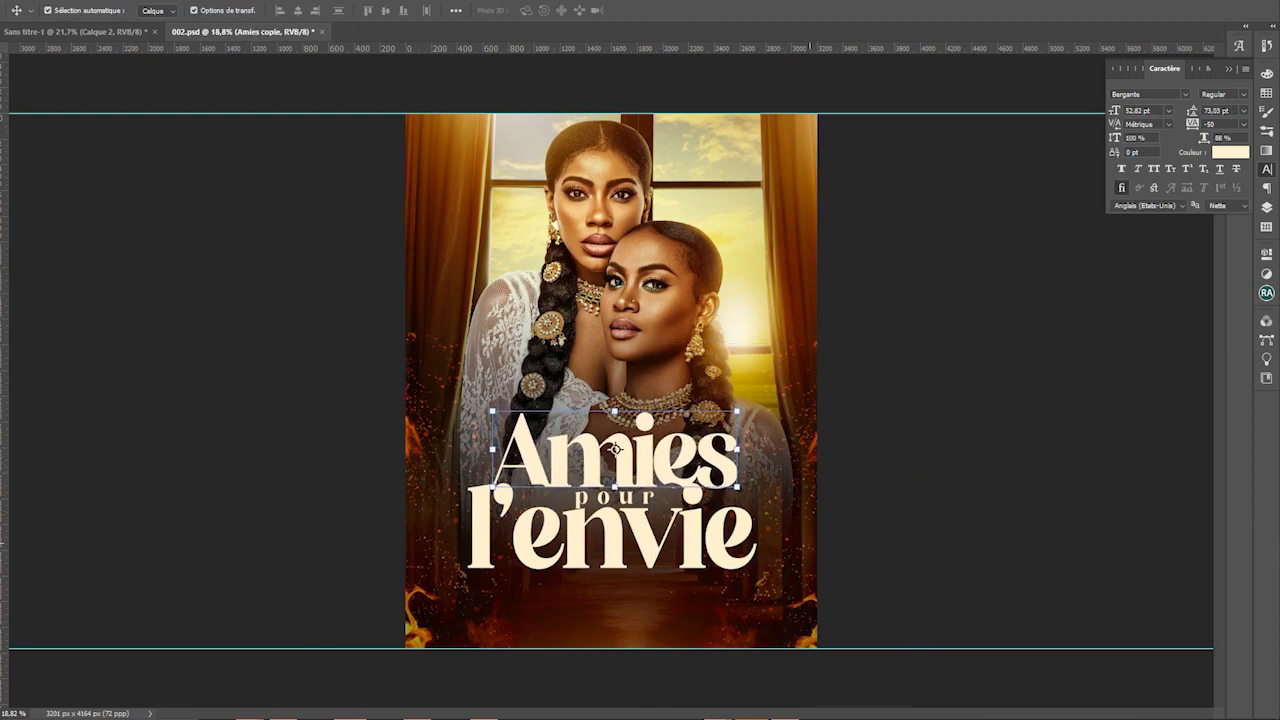
key("Left")
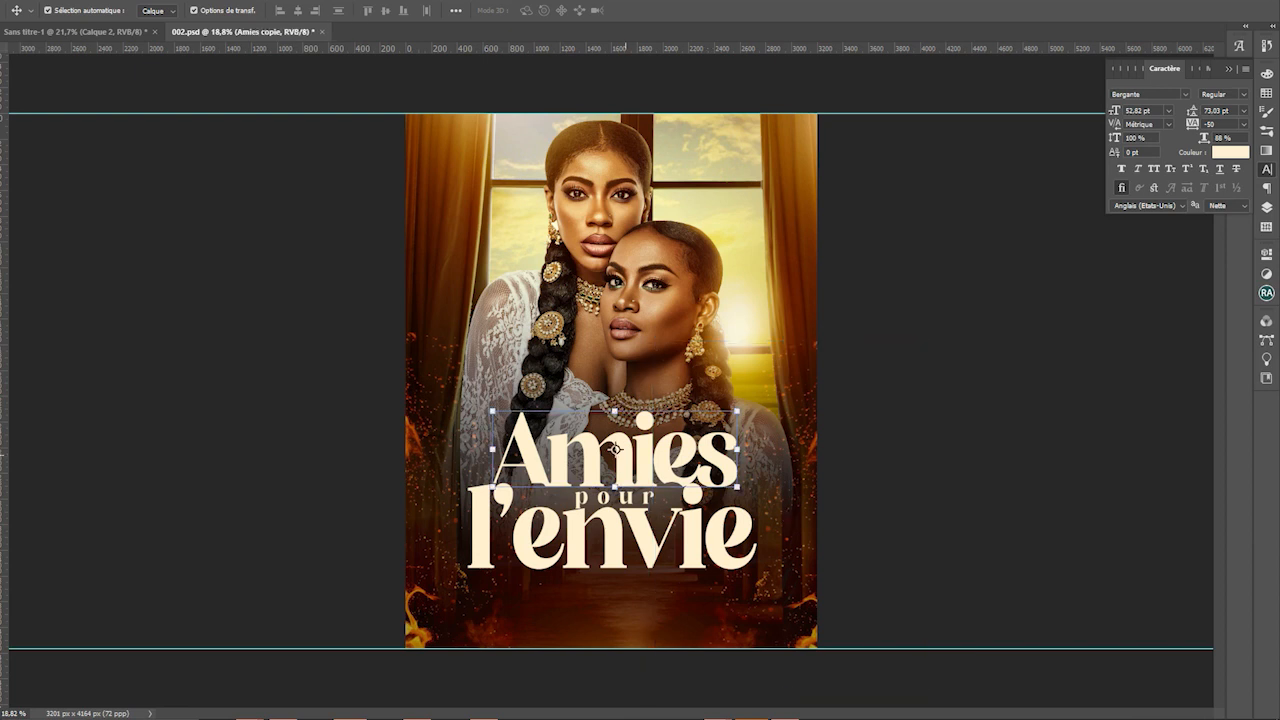
Hide 'Amies copie' and show the original editable 'Amies' text layer instead
key("F7")
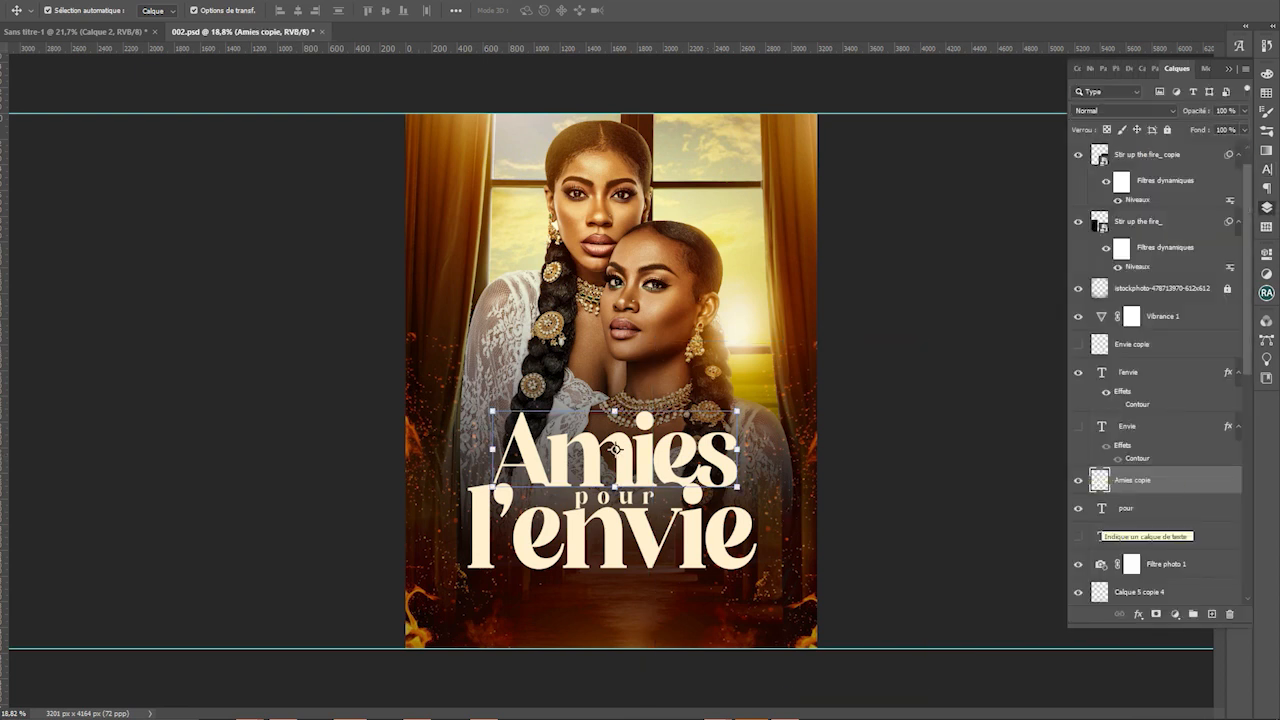
left_click(1078, 480)
left_click(1078, 536)
left_click(1078, 536)
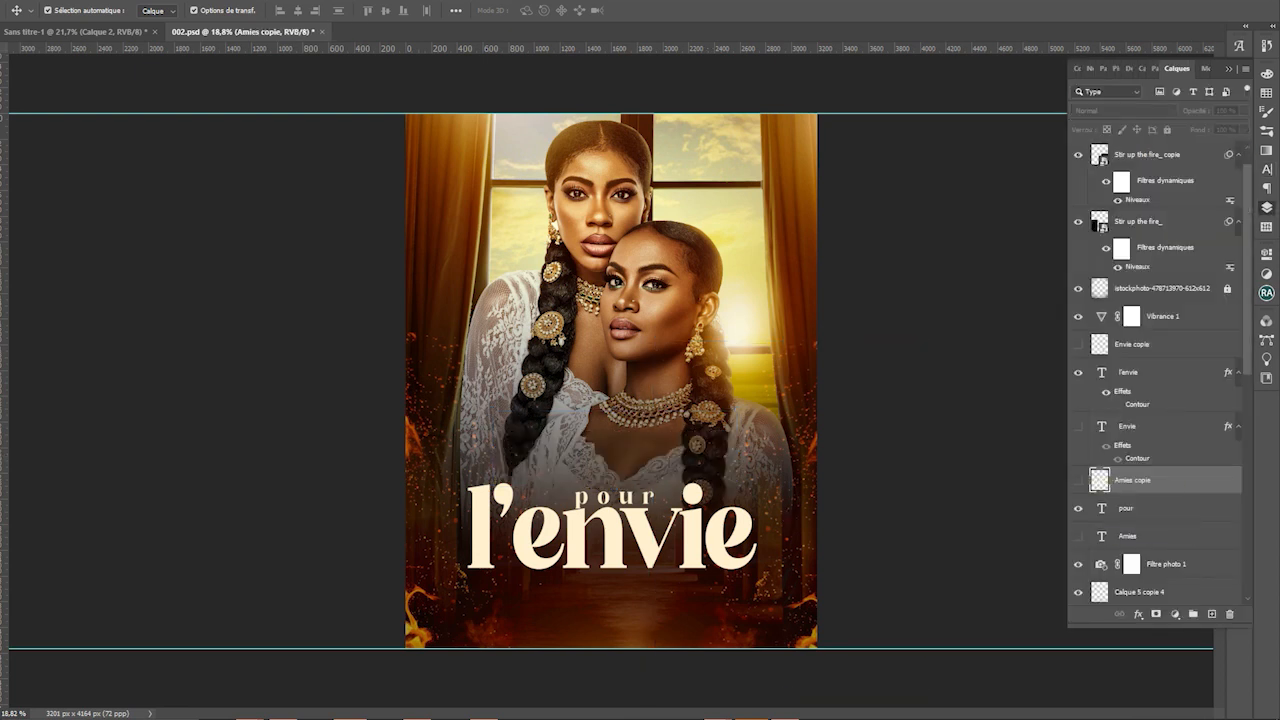
left_click(1078, 536)
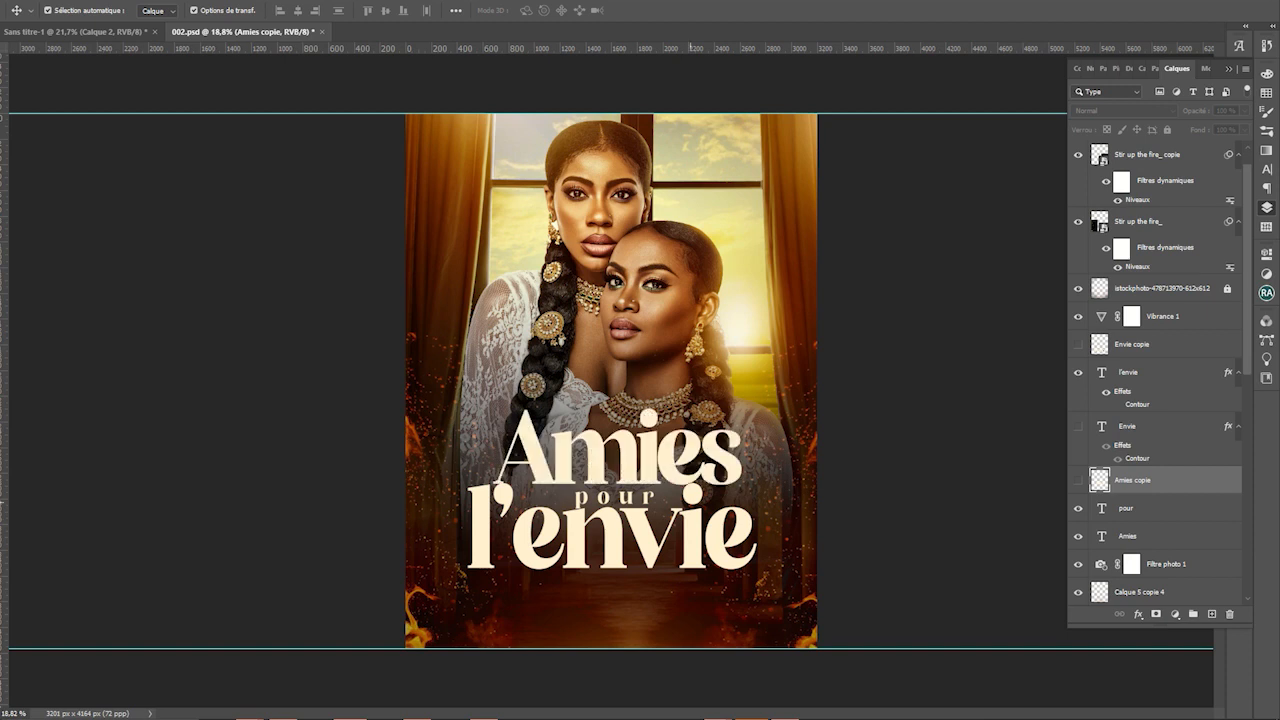
left_click(1140, 372)
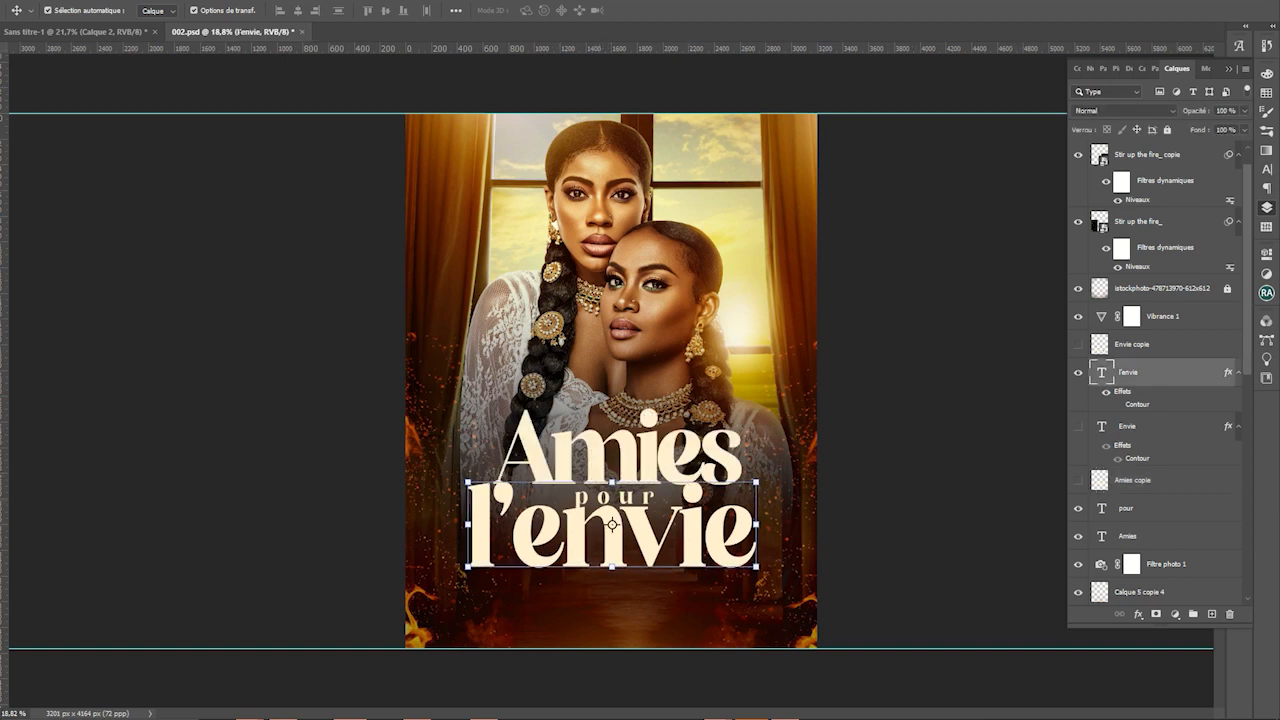
left_click(610, 498)
left_click(618, 449)
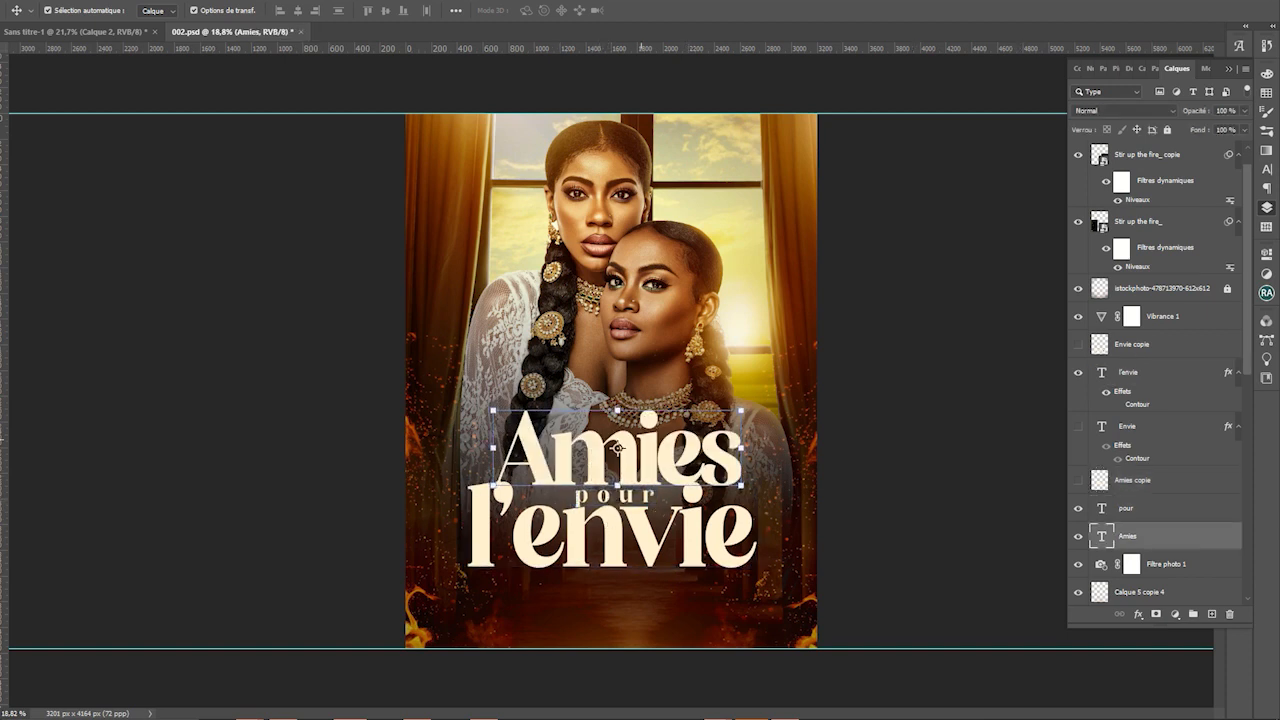
Set the l'envie Stroke effect to 15 px, then click it with the Eraser
left_click(679, 495)
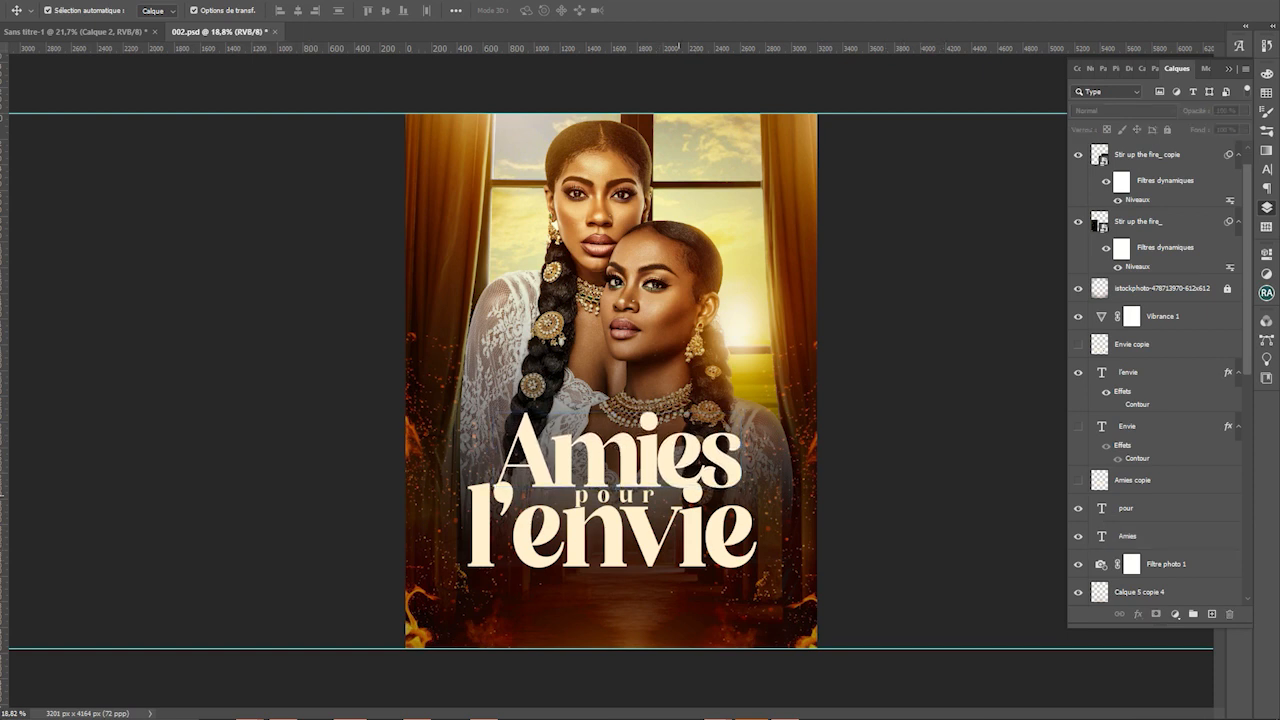
left_click(803, 622)
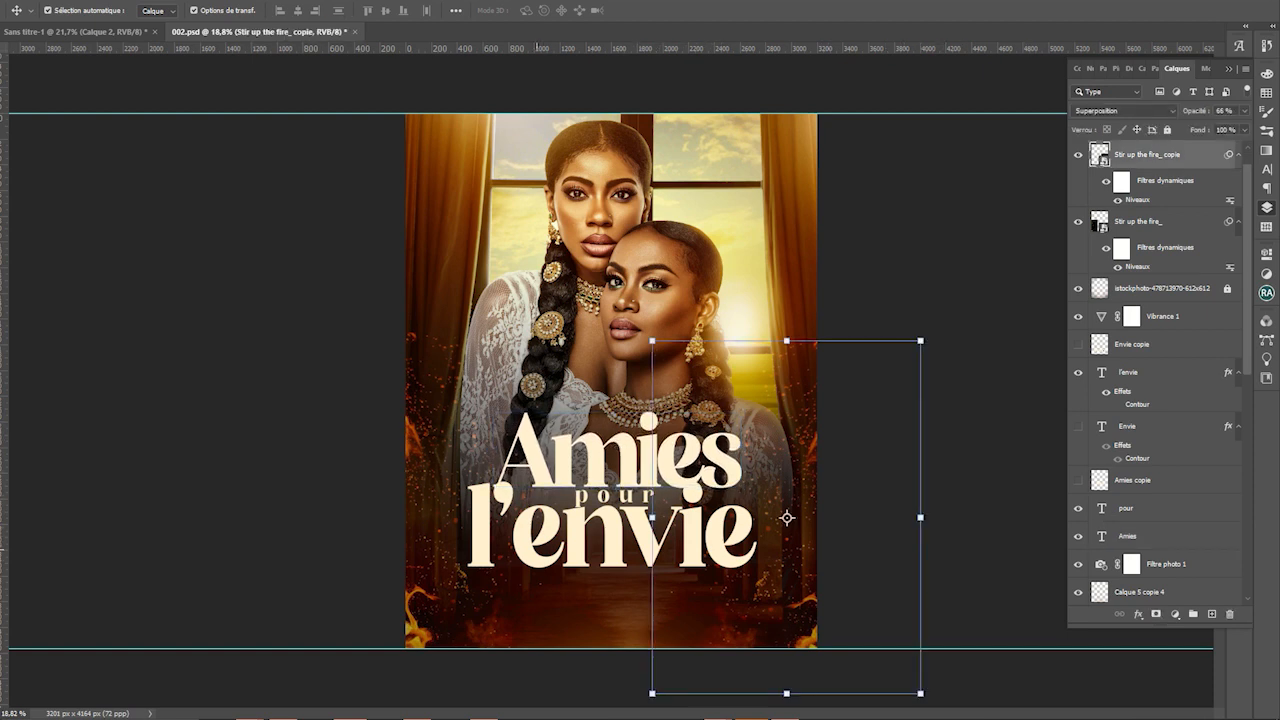
left_click(420, 622)
left_click(612, 535)
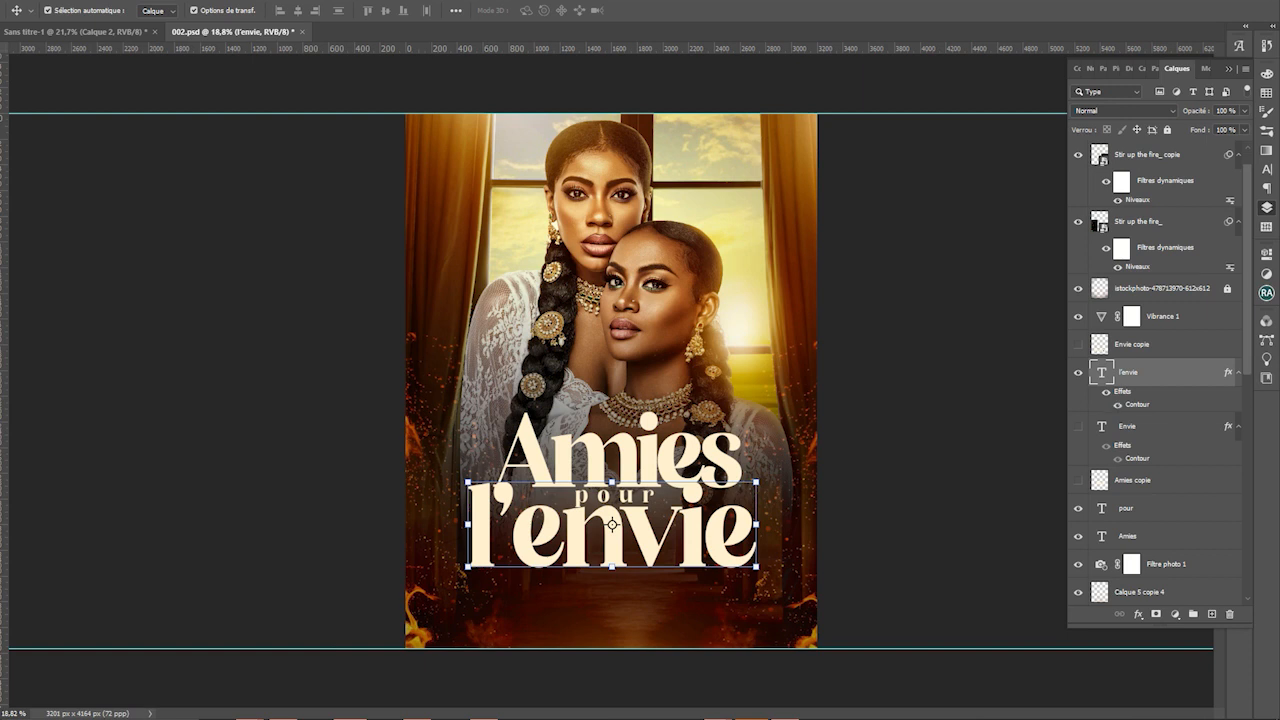
double_click(1136, 391)
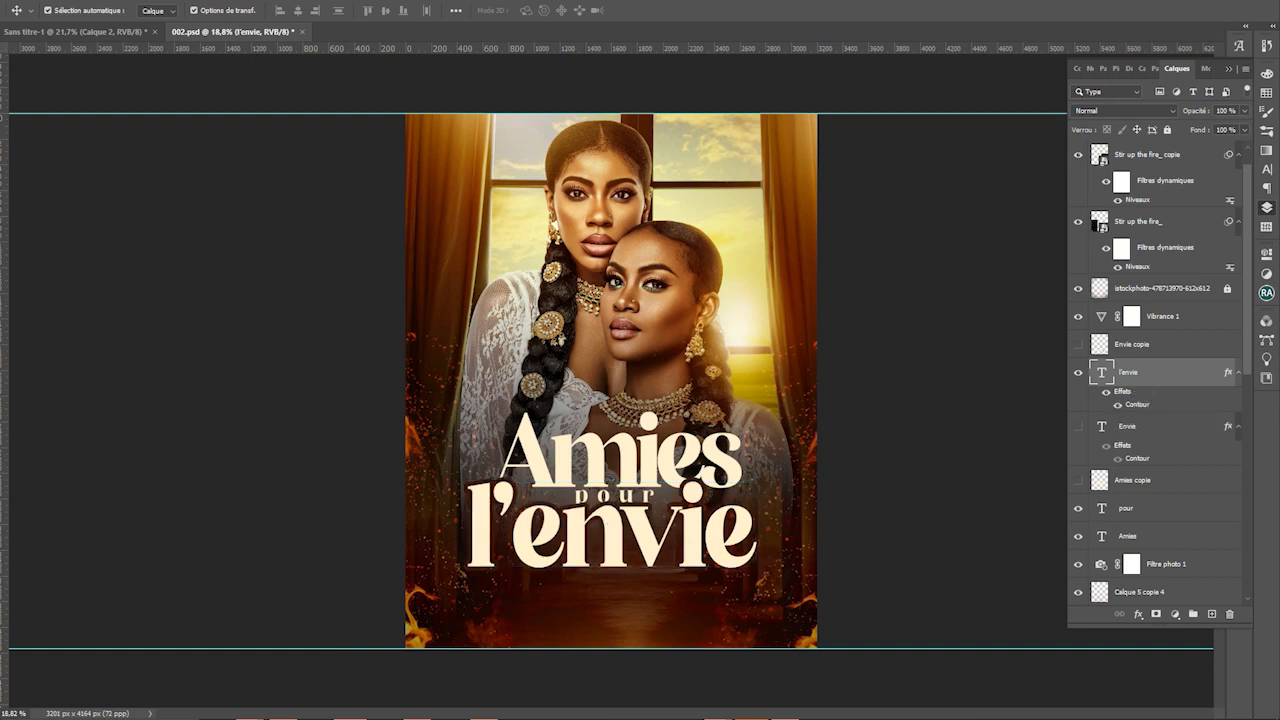
key("shift+Down")
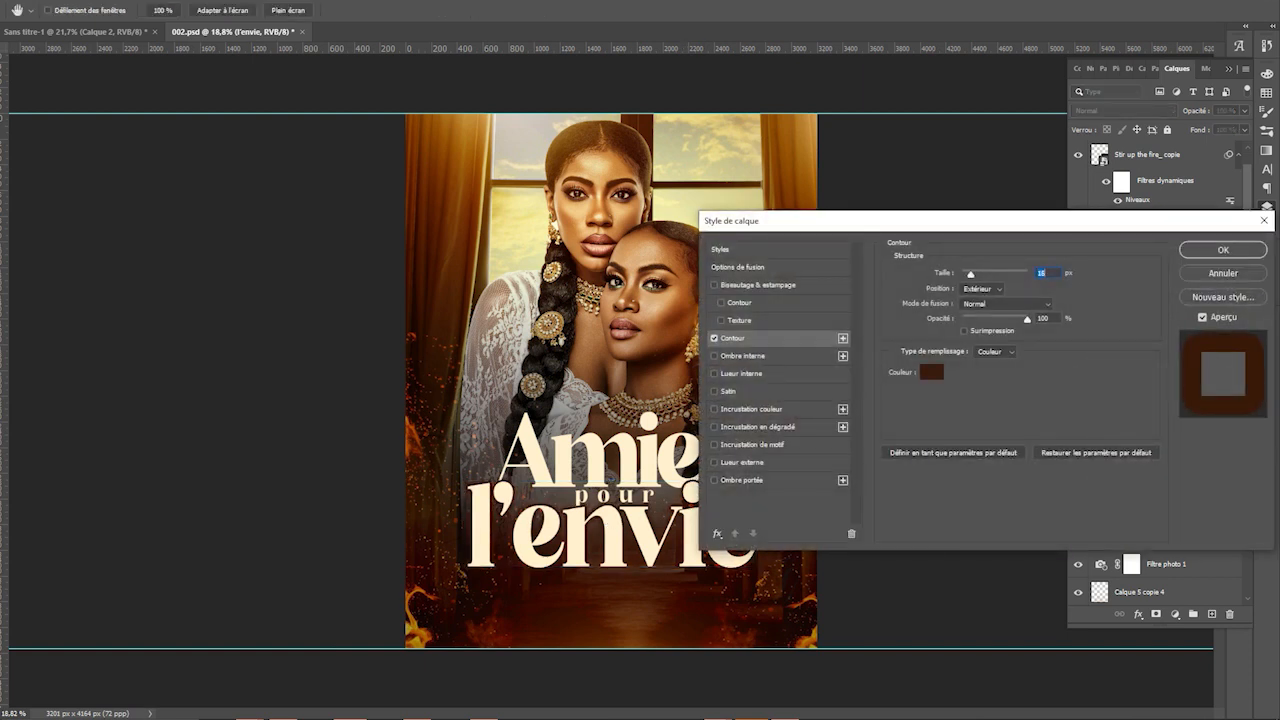
key("Return")
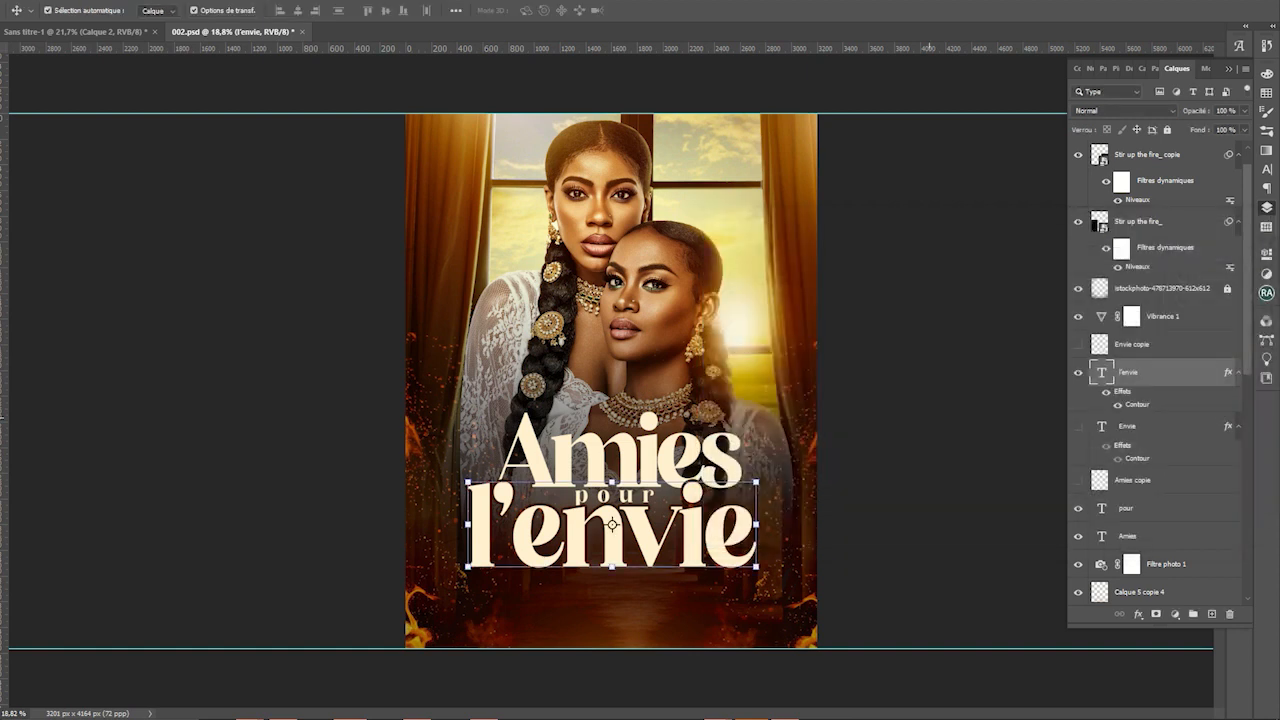
key("e")
left_click(610, 520)
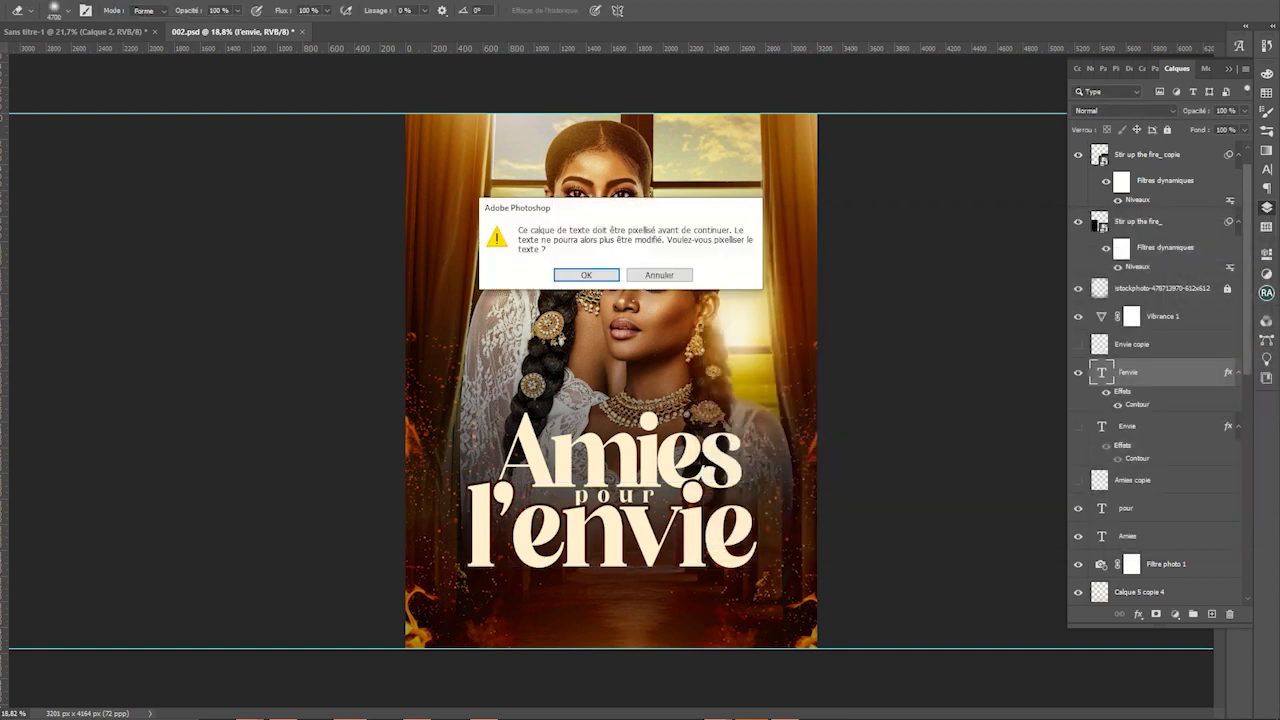
Rasterize 'l'envie' and convert it to a smart object; deleting its outline pixels fails
key("Return")
key("w")
scroll(592, 472, "up", 8)
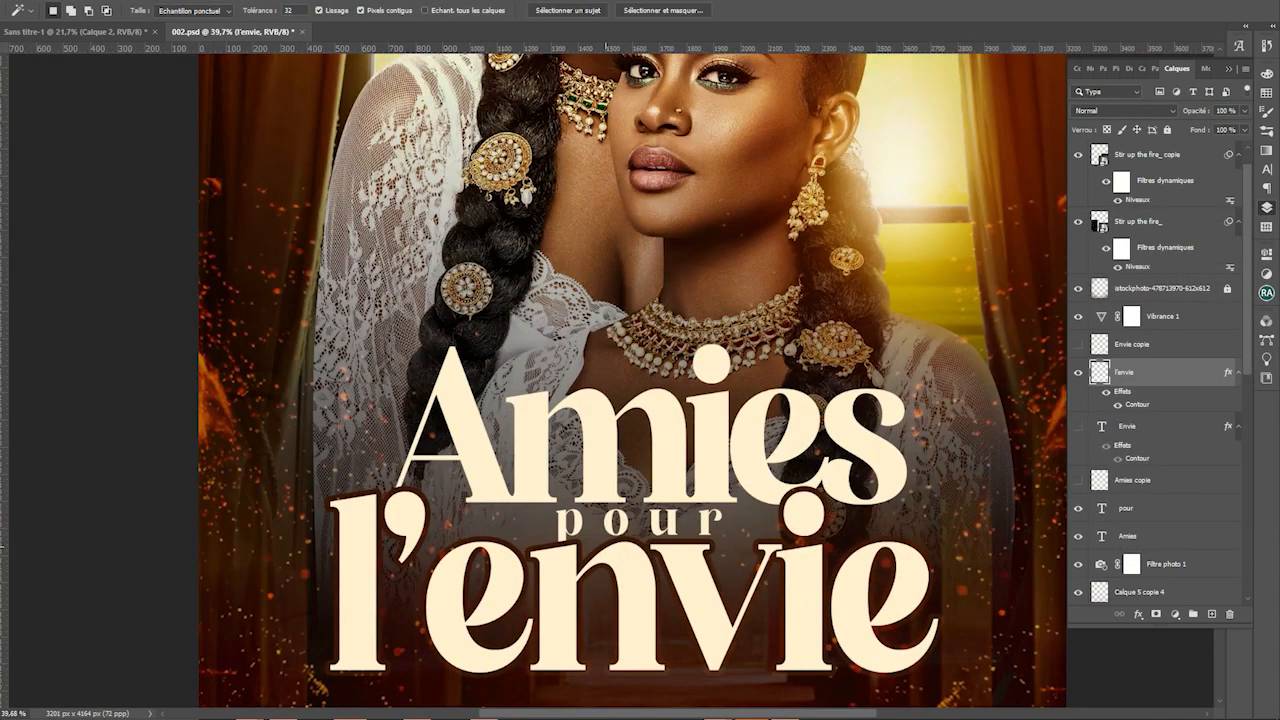
left_click(606, 547)
right_click(1137, 372)
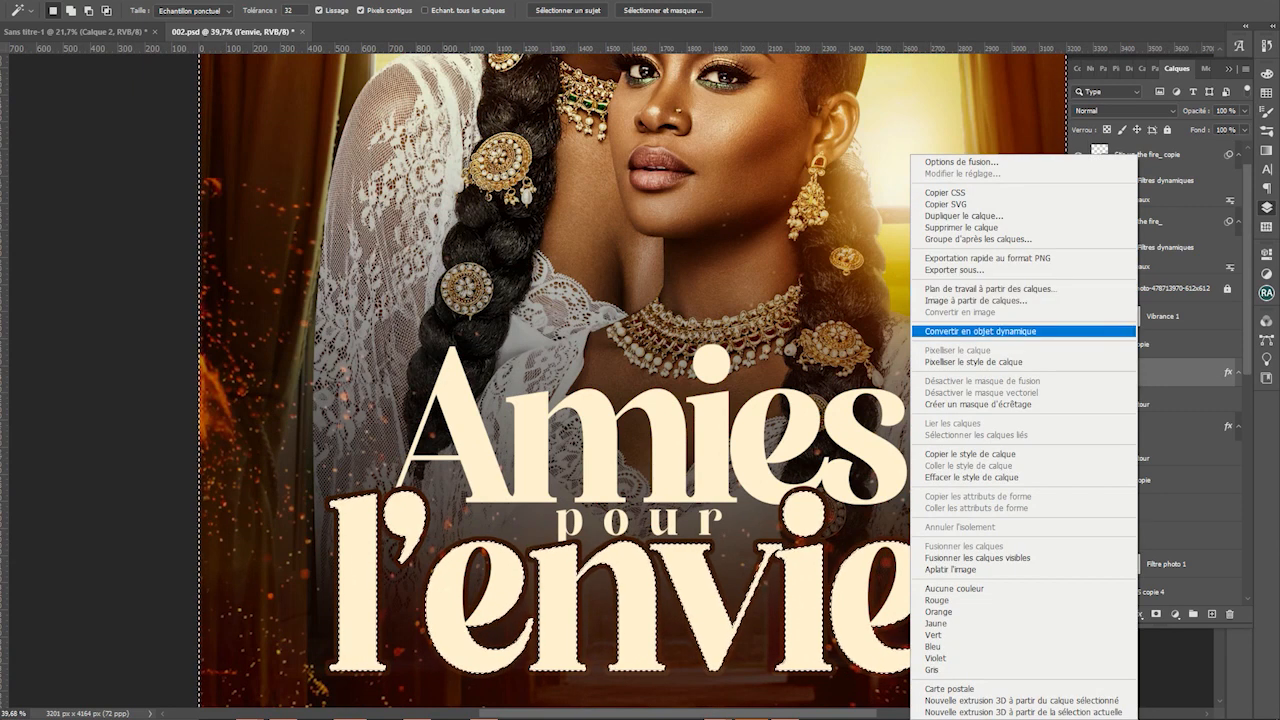
left_click(980, 331)
left_click(688, 541)
key("Delete")
key("Return")
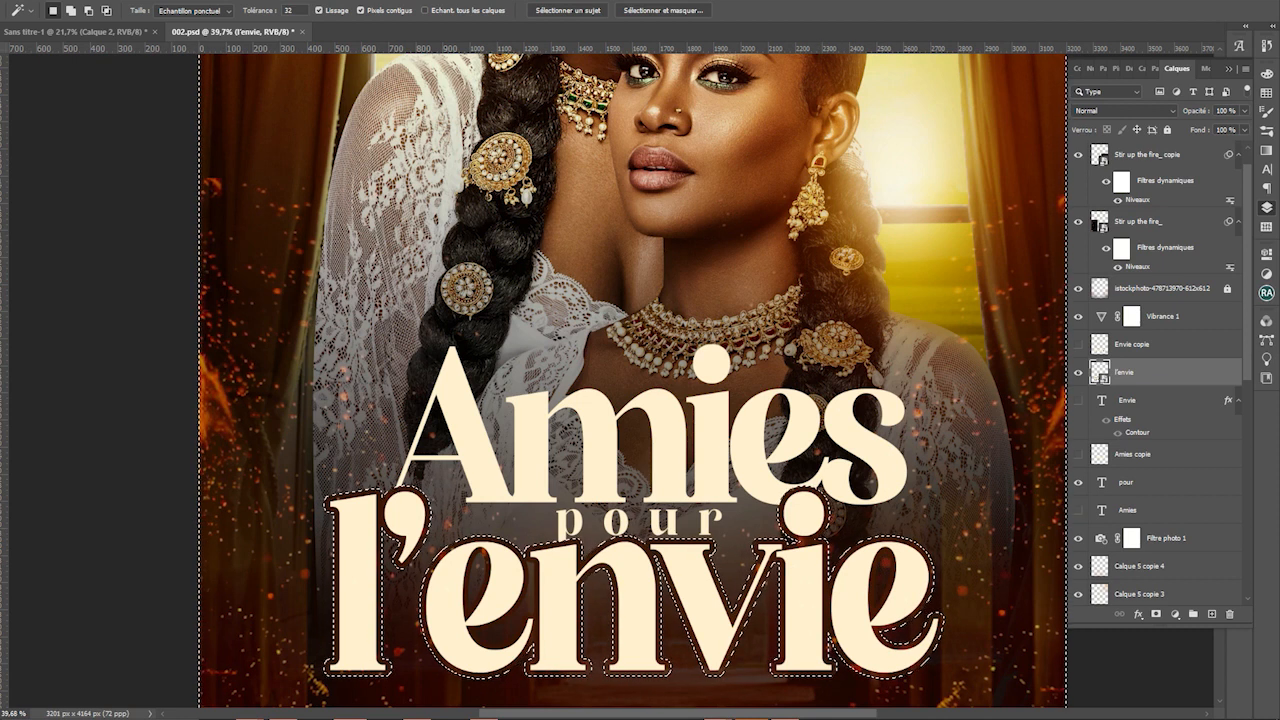
Rasterize the Amies text and delete pixels from it, then undo the erasure
key("e")
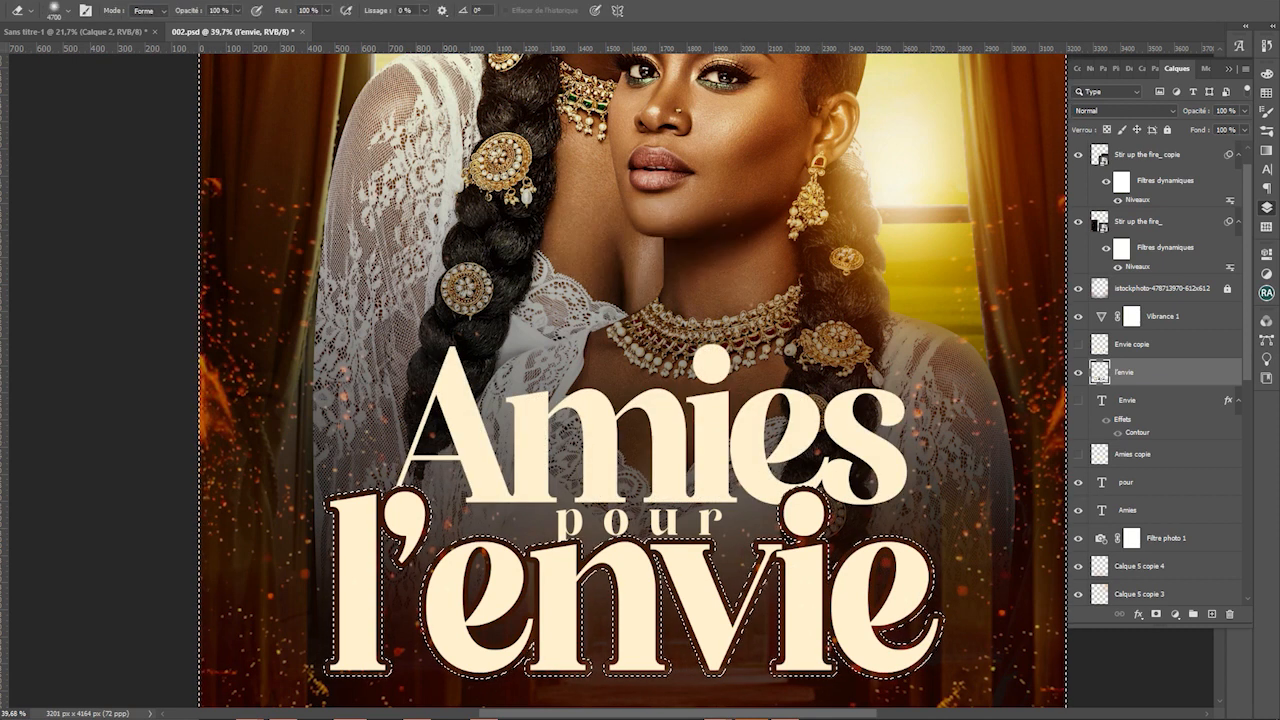
left_click(1160, 510)
key("Delete")
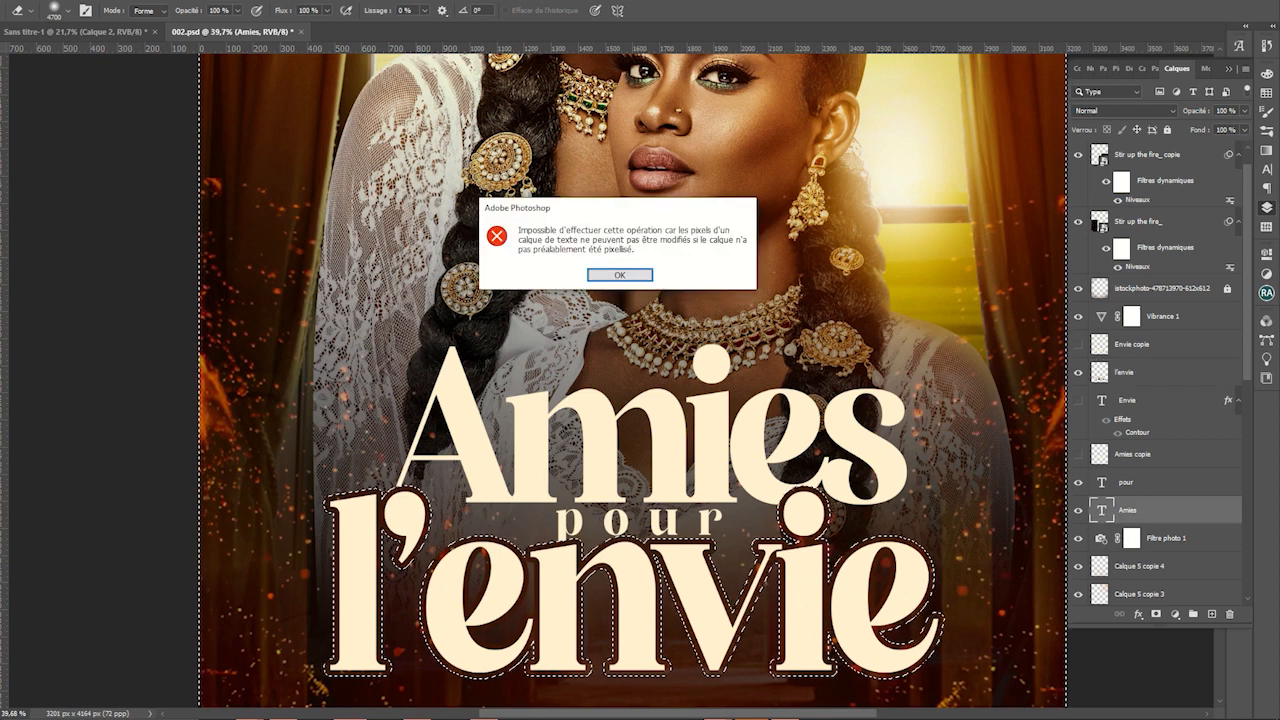
key("Return")
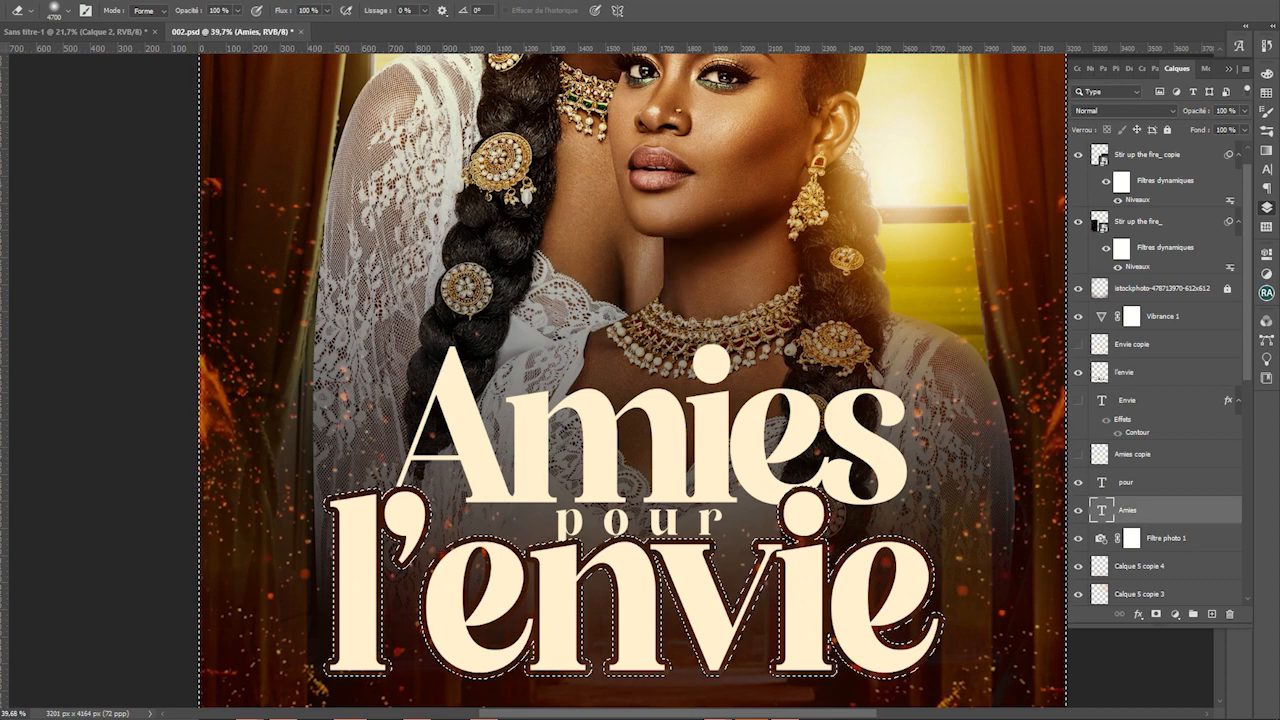
left_click(885, 437)
key("Return")
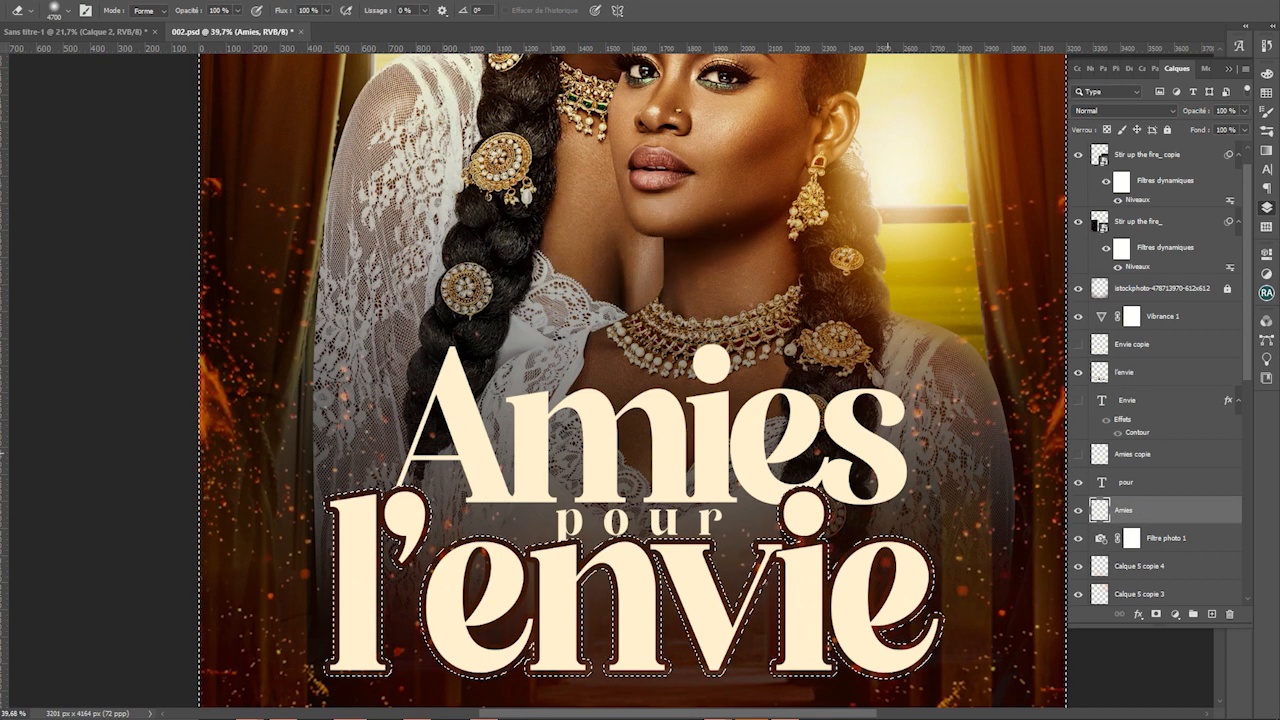
key("Delete")
key("super")
key("super")
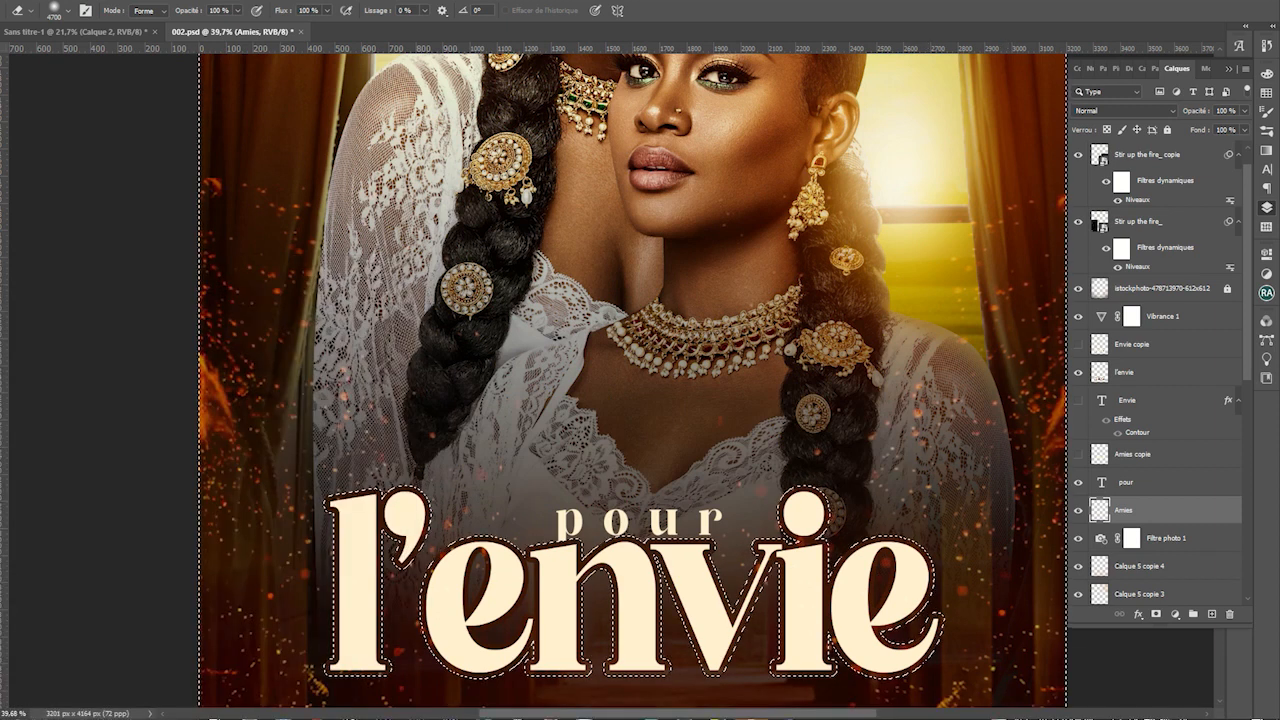
key("ctrl+z")
Invert the selection and select the fire overlay layer
key("m")
right_click(727, 227)
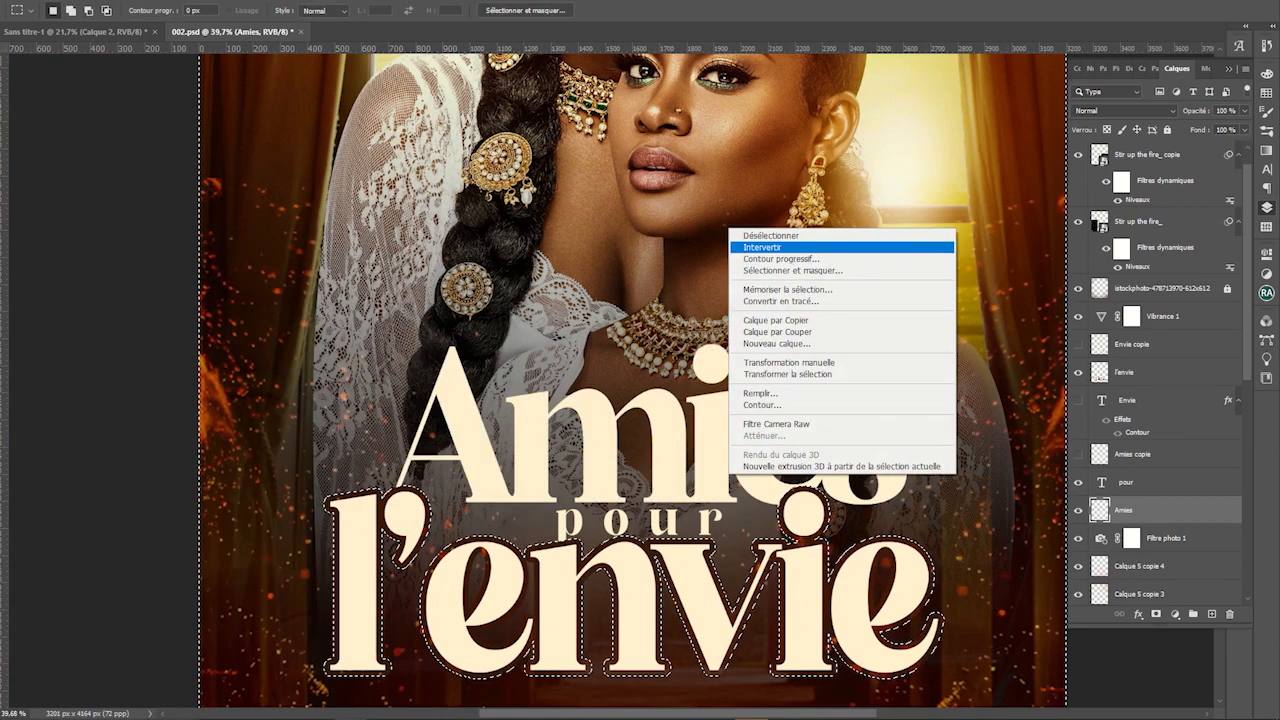
left_click(762, 247)
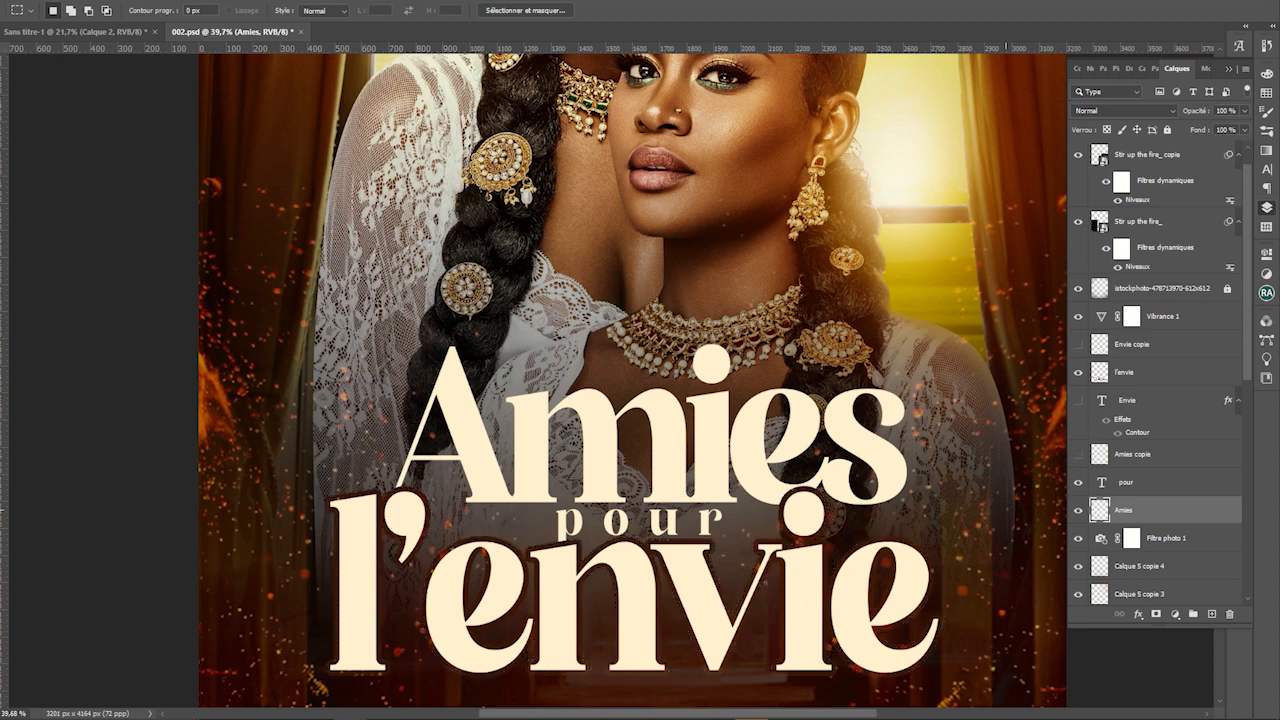
key("v")
left_click(1002, 567)
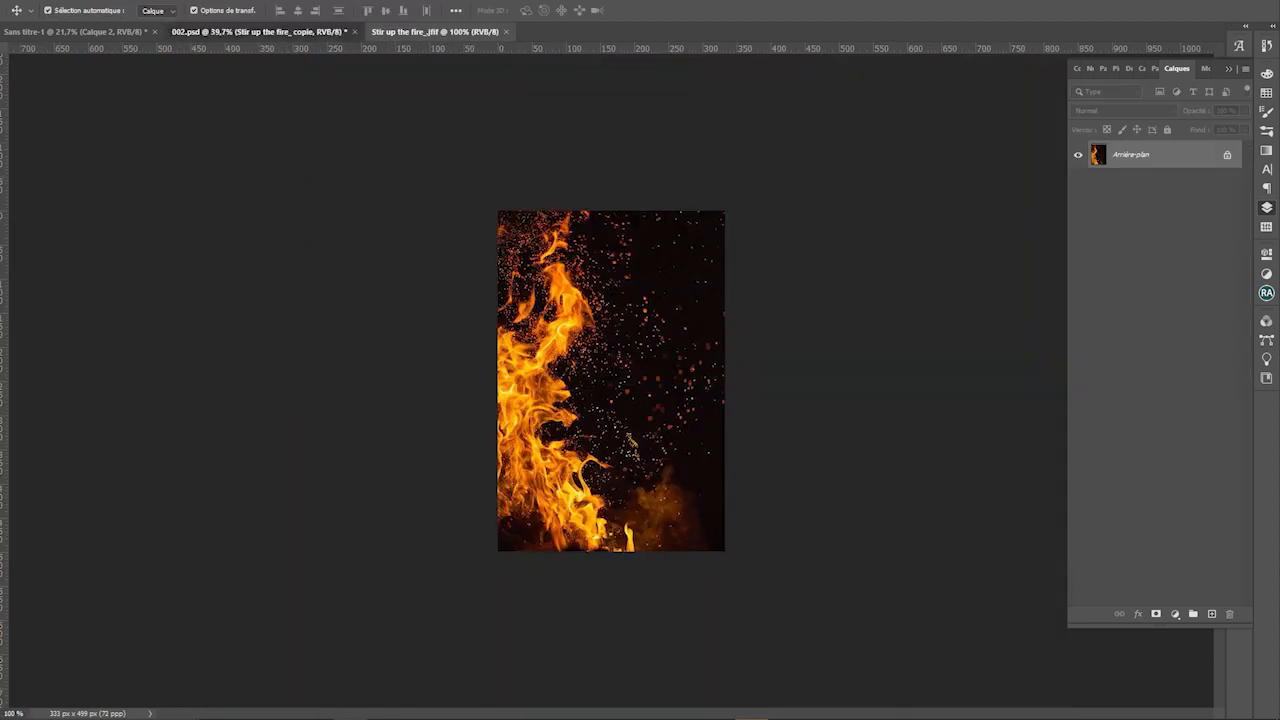
Return from the fire image tab and Magic Wand-select areas on the fire and l'envie layers
left_click(262, 31)
left_click(634, 581)
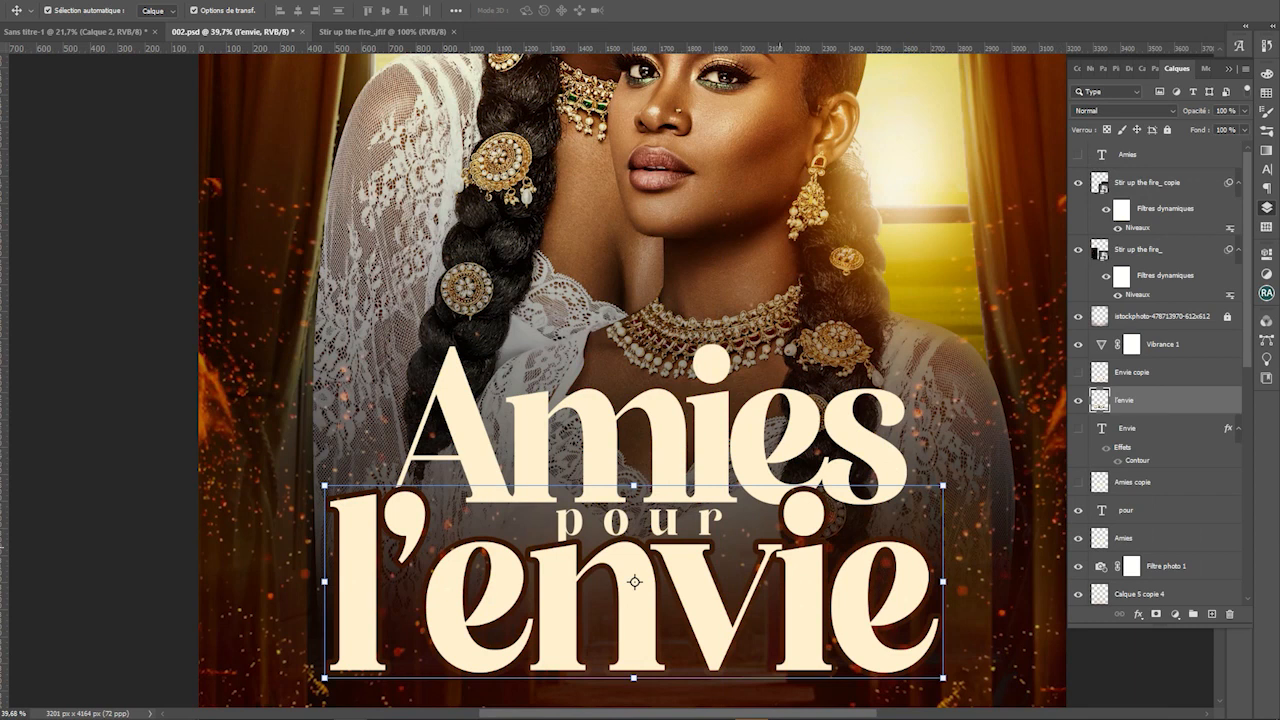
scroll(777, 576, "up", 5)
left_click(778, 508)
key("w")
left_click(778, 508)
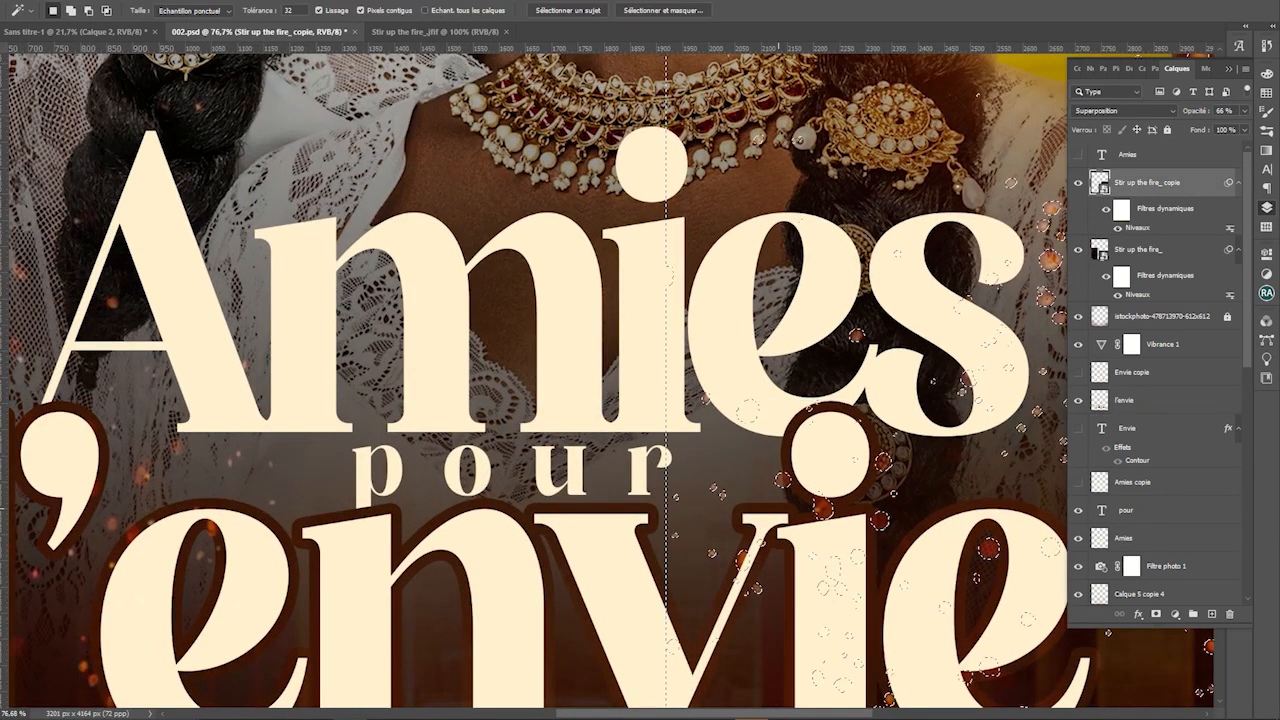
left_click(1140, 400)
left_click(1100, 400, "ctrl")
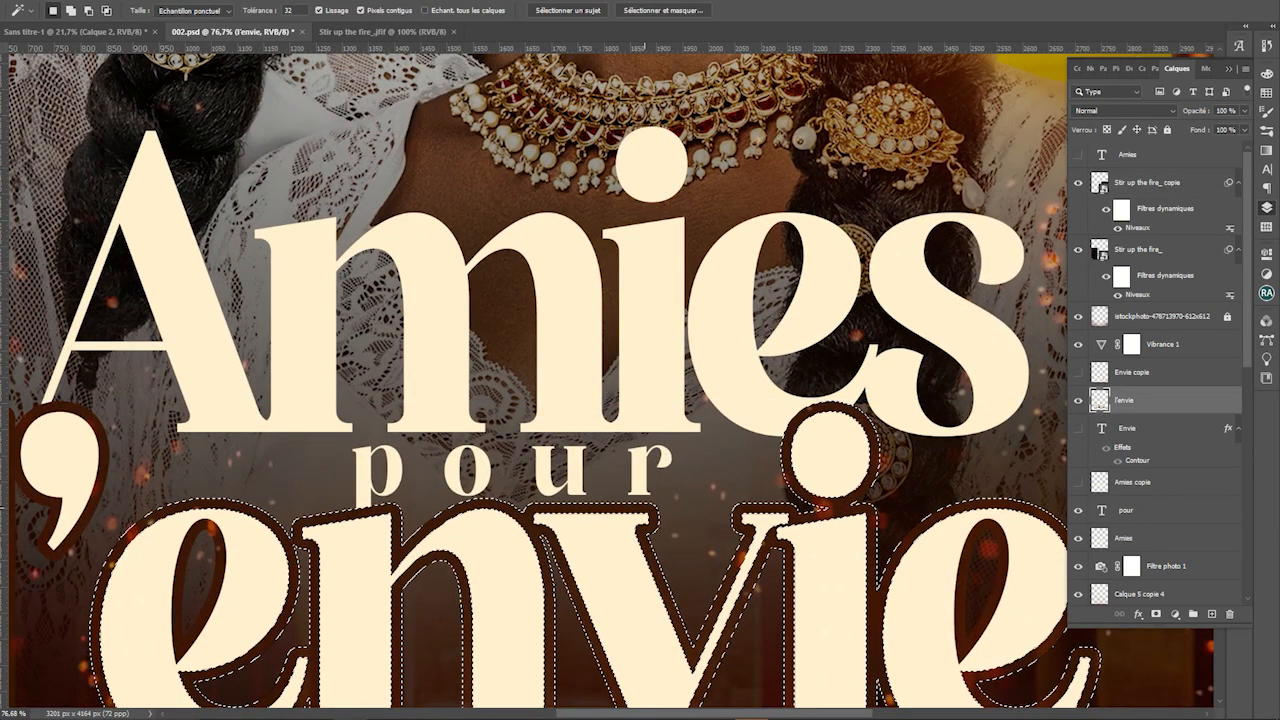
scroll(612, 503, "down", 5)
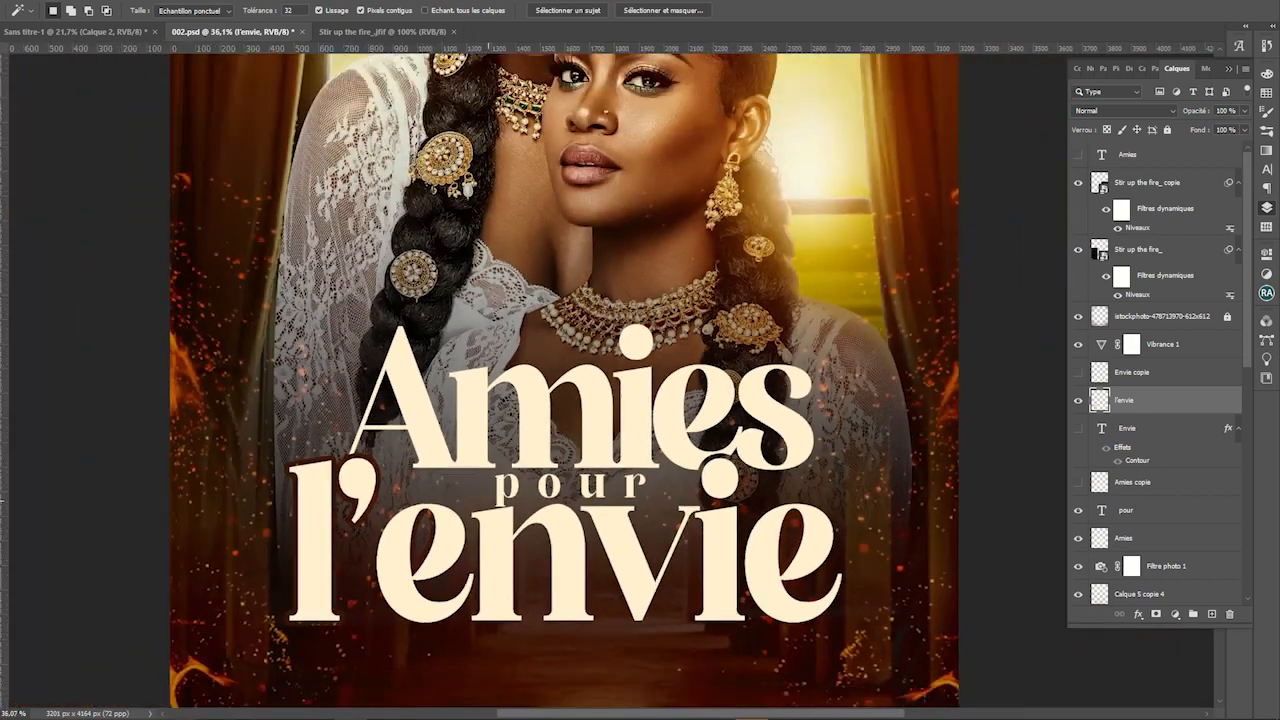
scroll(365, 480, "up", 5)
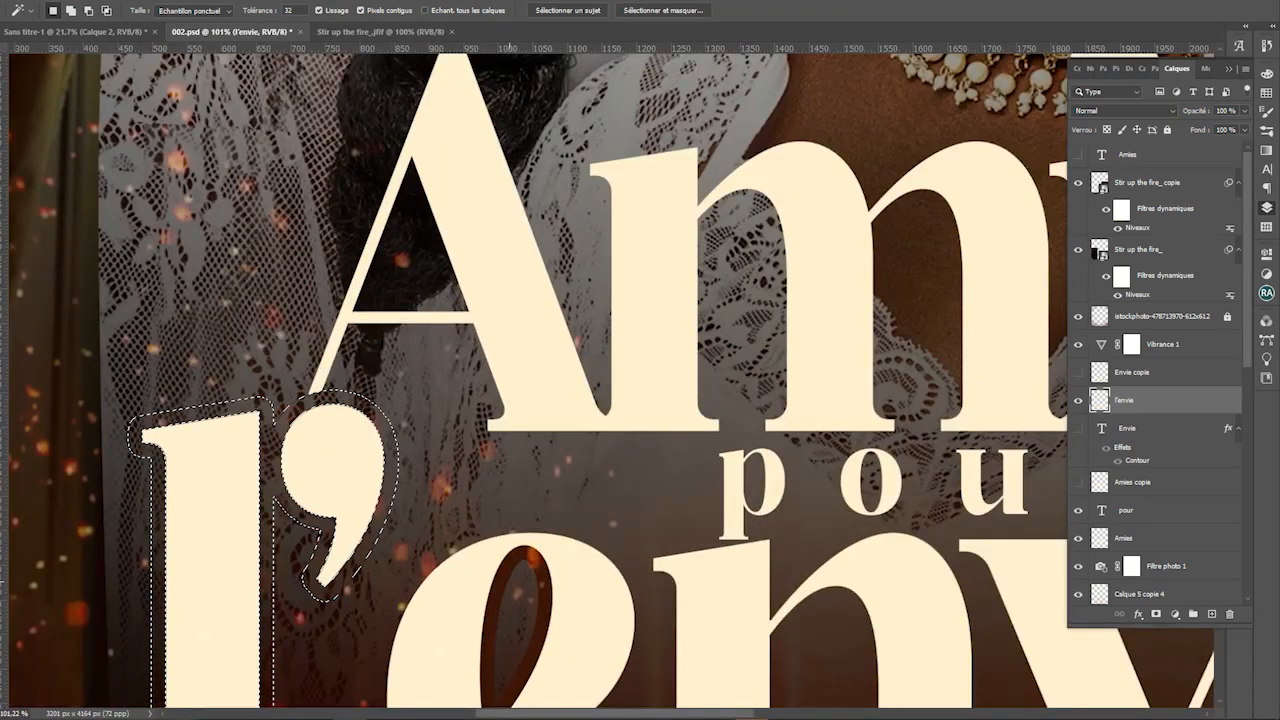
Delete the red ring inside the e of 'l'envie' and save the poster
left_click(543, 582)
key("Delete")
scroll(549, 582, "down", 7)
key("ctrl+s")
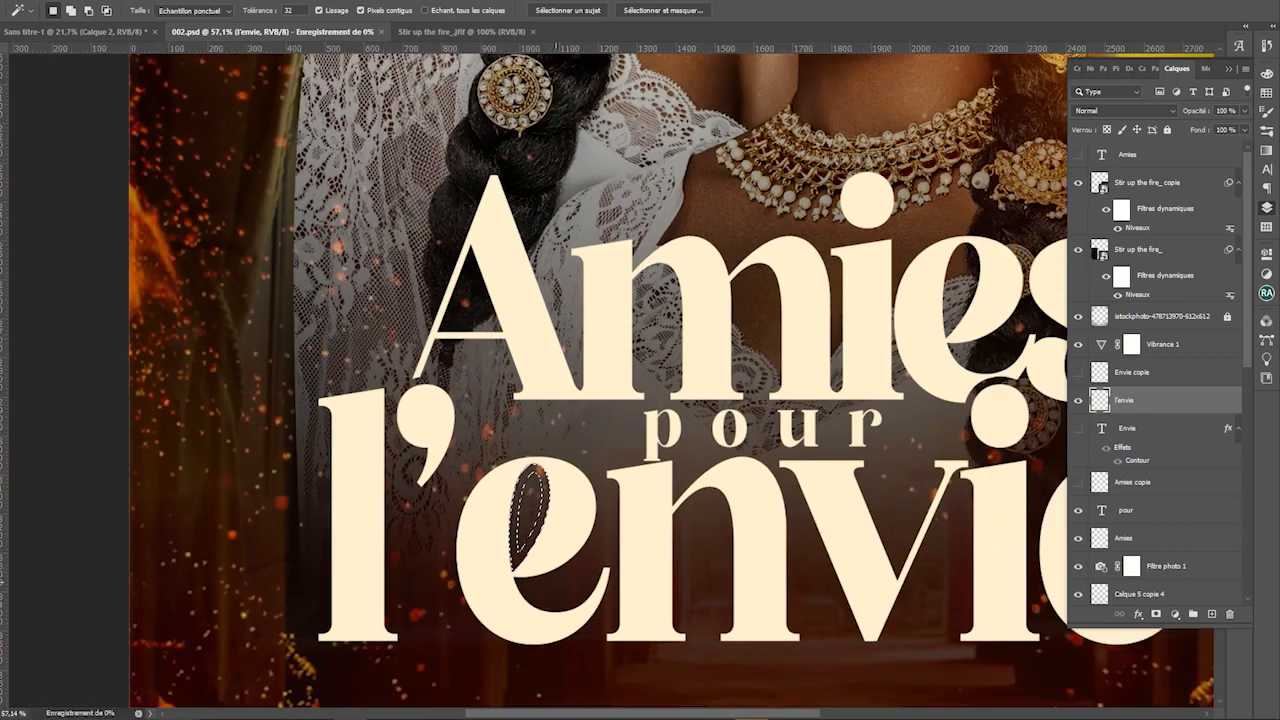
scroll(551, 508, "down", 8)
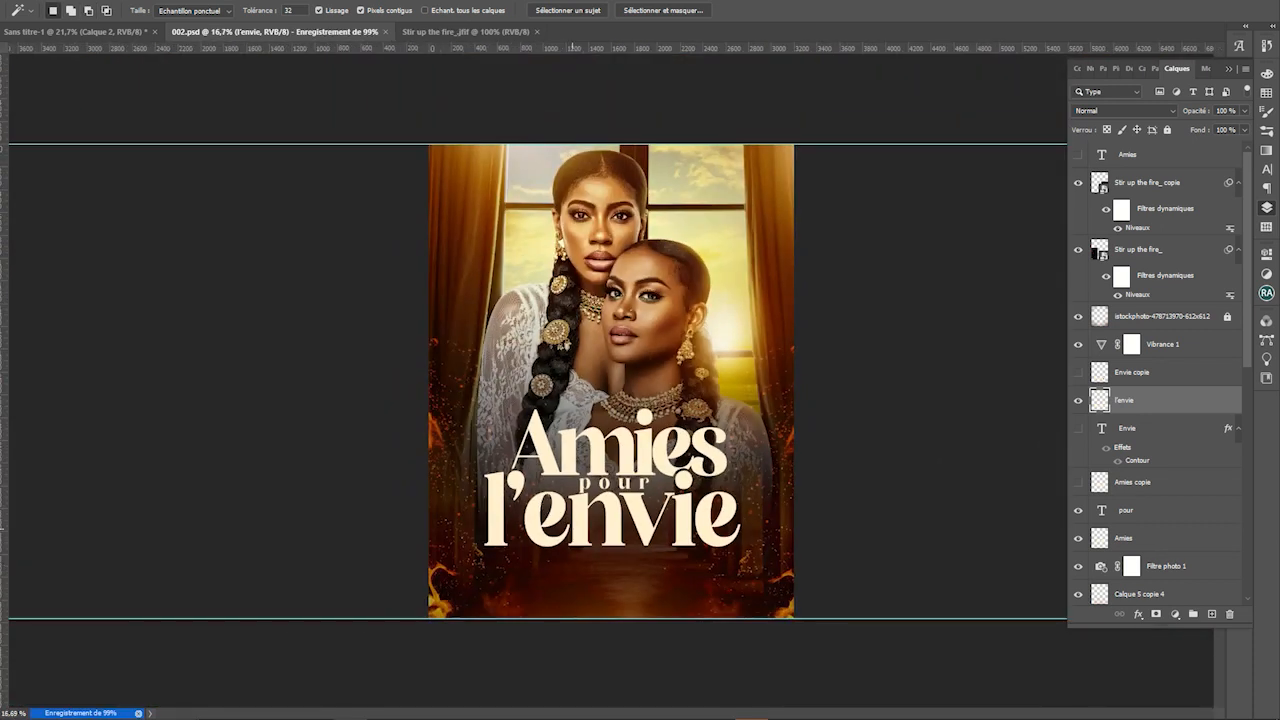
Select Calque 2 copie and Calque 7 together and nudge them left twice
key("v")
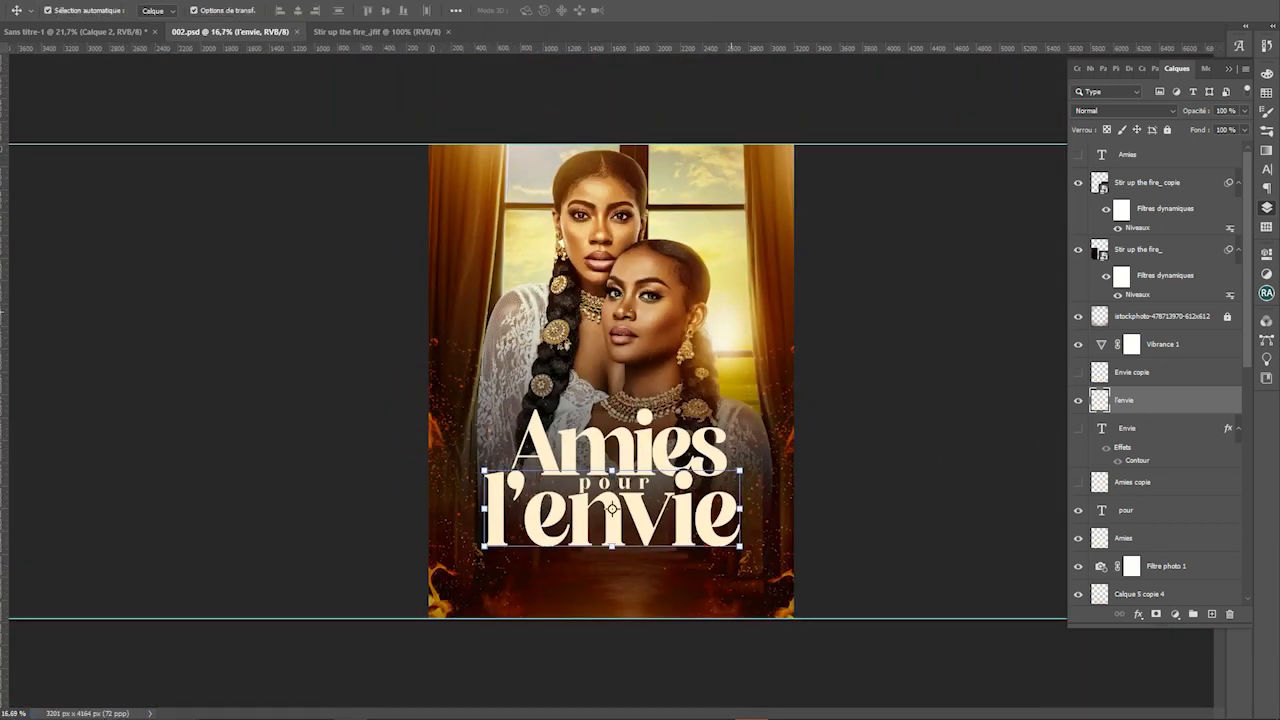
scroll(1156, 370, "down", 7)
left_click(1160, 482)
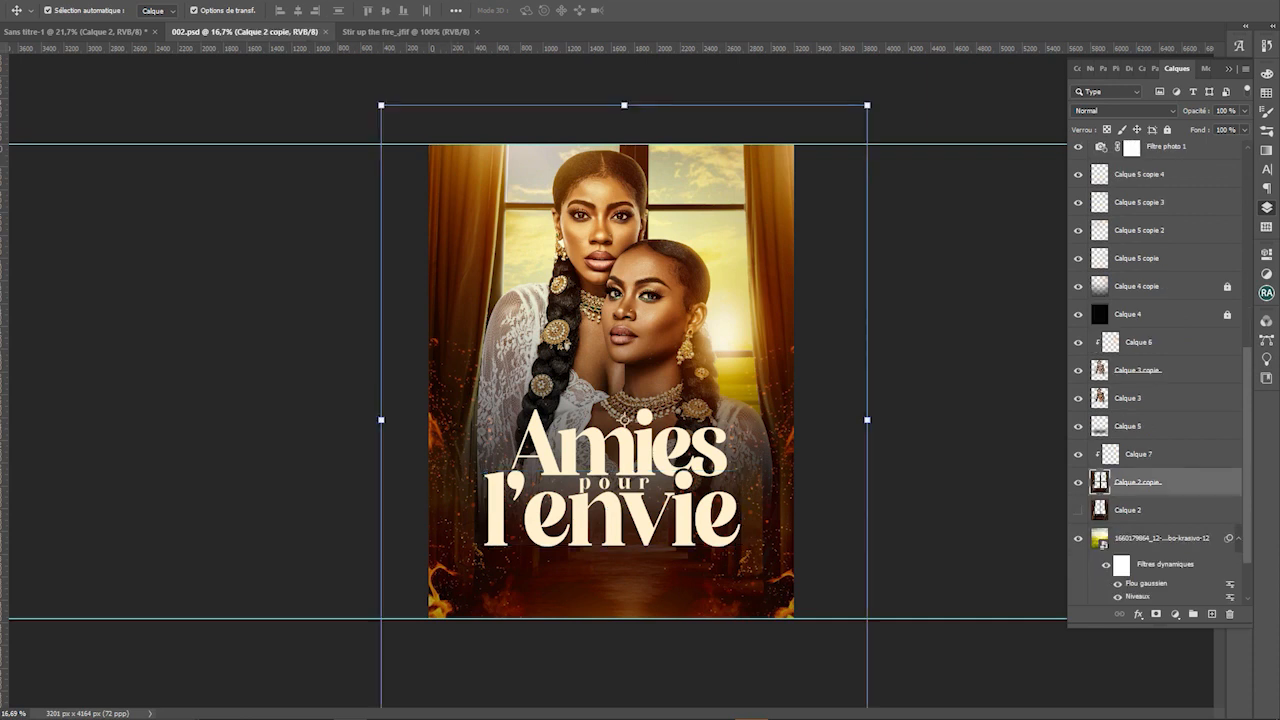
left_click(1160, 454, "ctrl")
key("shift+Left")
key("shift+Left")
key("shift+Left")
key("shift+Left")
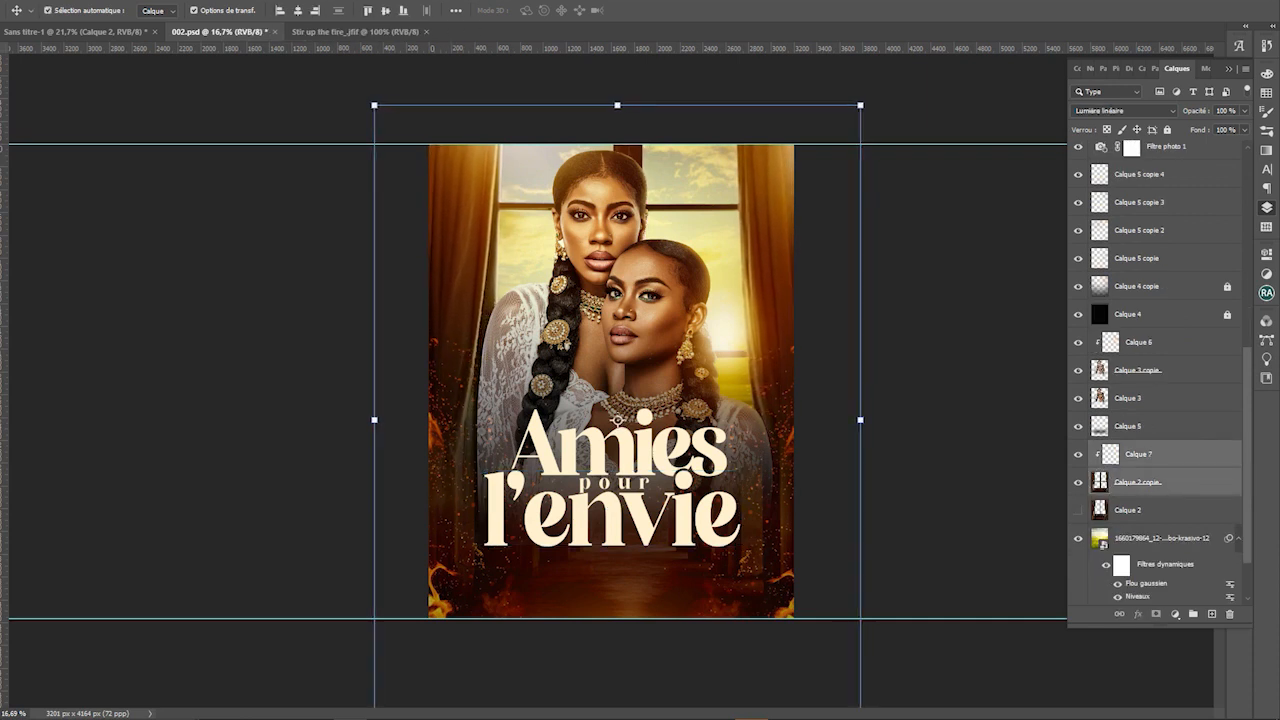
key("shift+Left")
key("shift+Left")
key("shift+Left")
Nudge Calque 5 copie 3 slightly left and Calque 3 copie slightly, then deselect
left_click(788, 169)
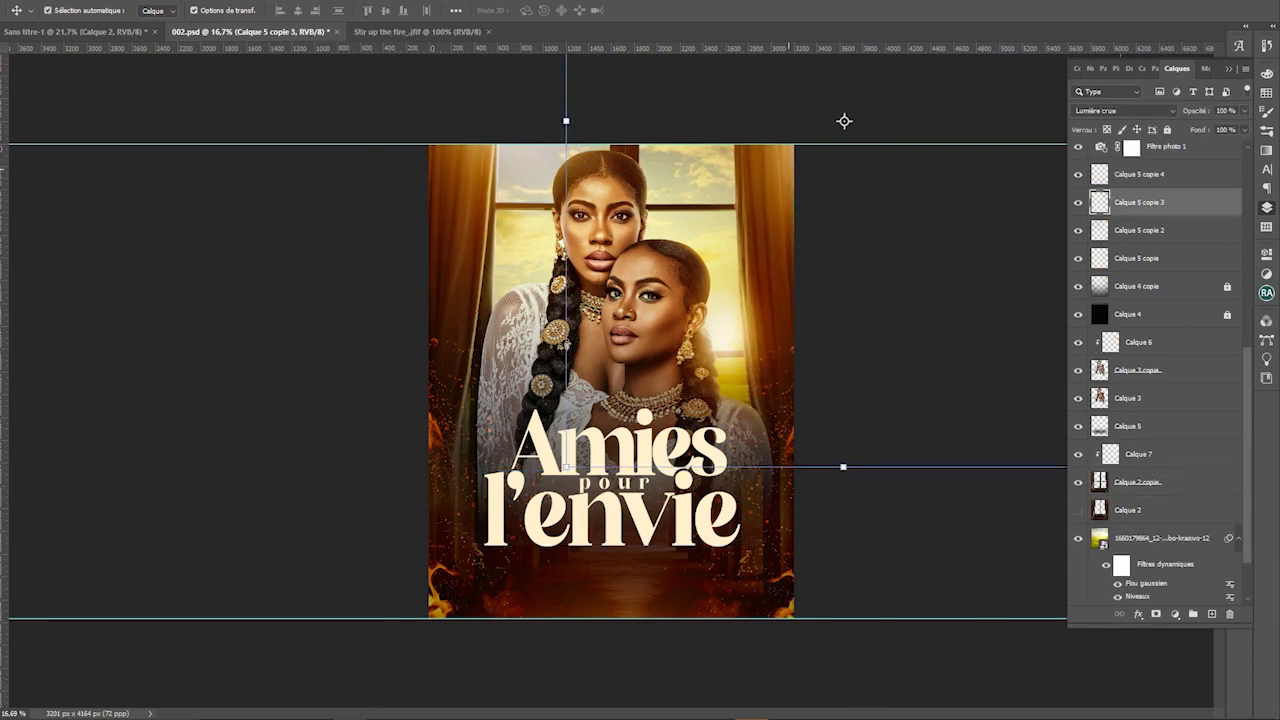
key("shift+Left")
key("shift+Left")
key("shift+Left")
key("shift+Left")
key("Escape")
scroll(666, 478, "up", 1)
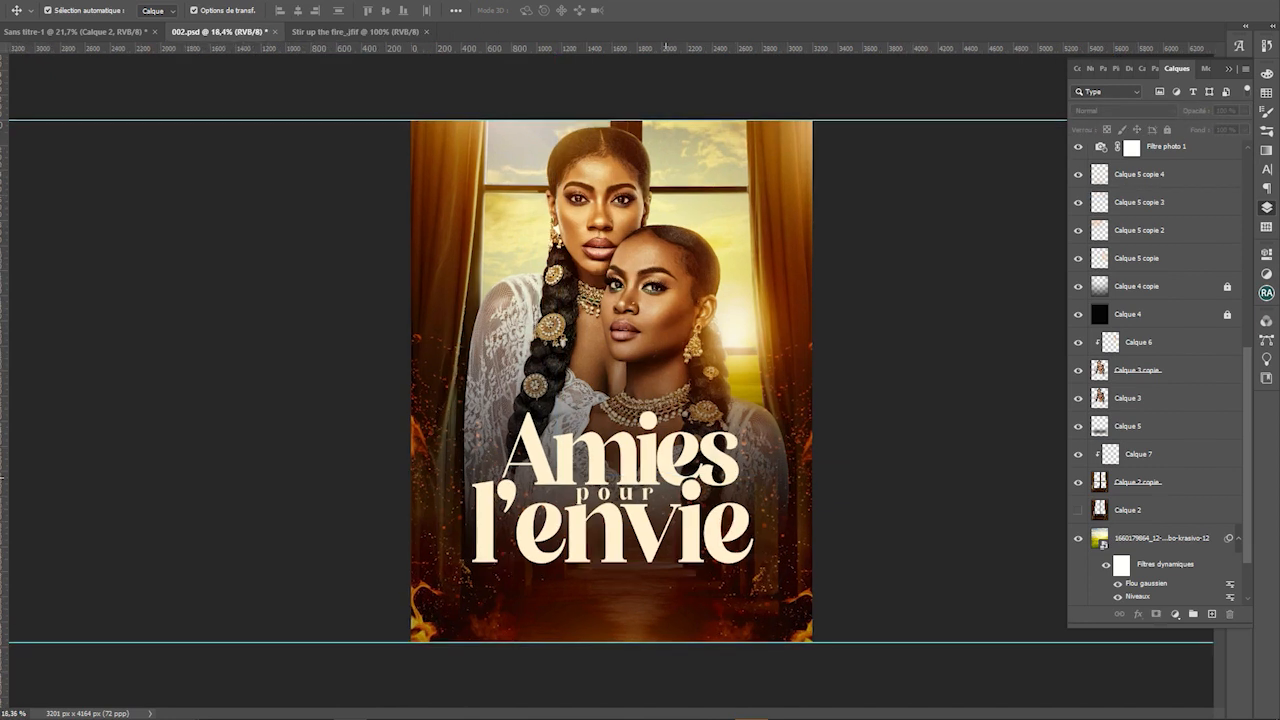
scroll(666, 478, "down", 1)
left_click(607, 402)
key("shift+Down")
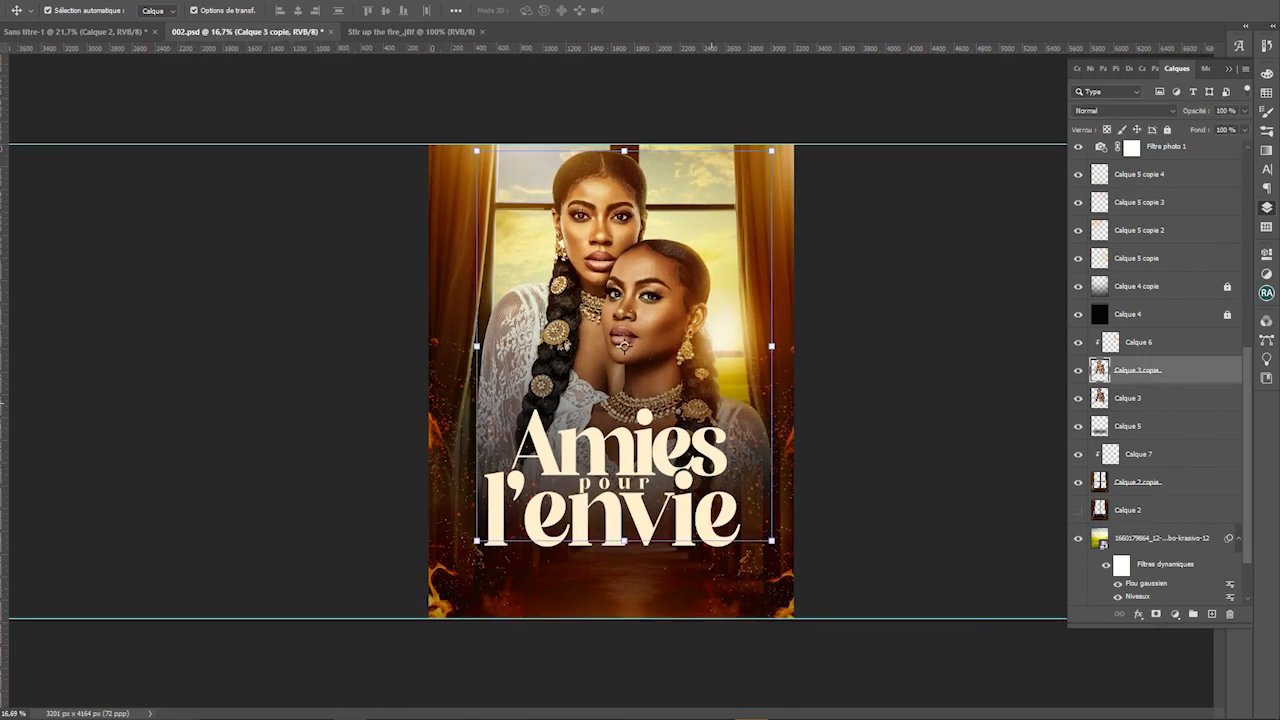
left_click(863, 345)
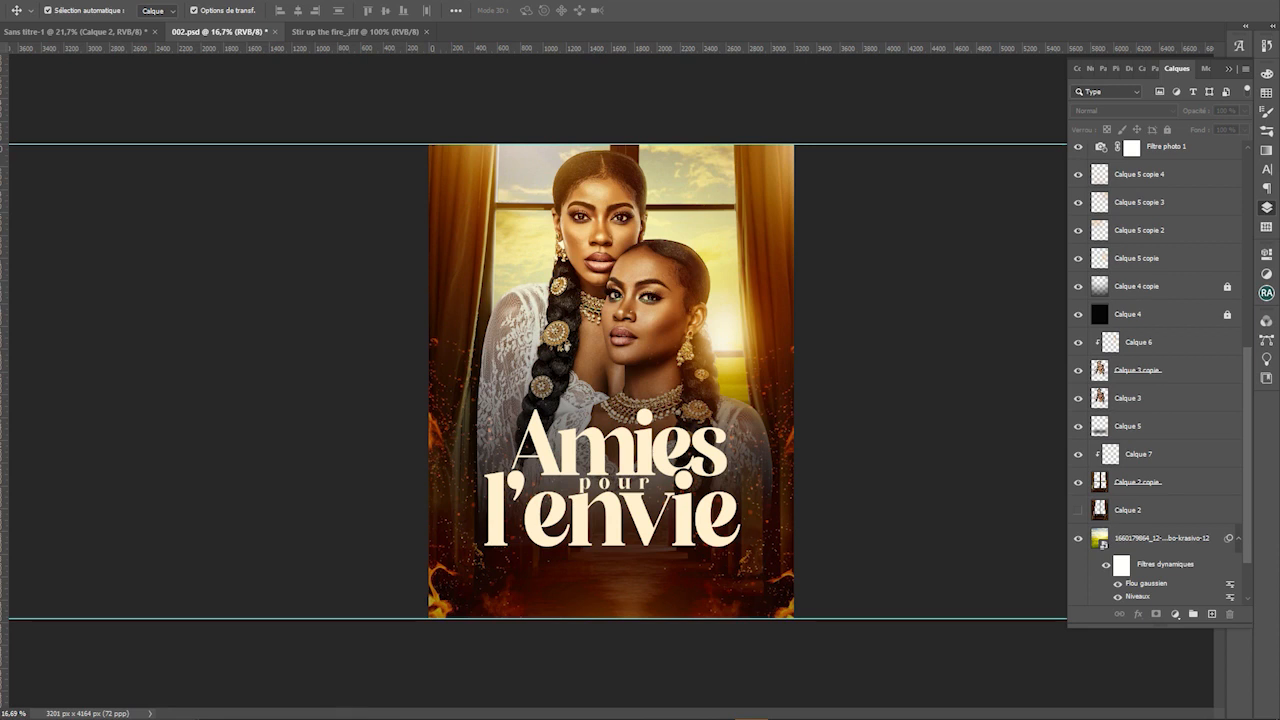
Search the system for 'zuena' and open the found song file
key("super")
type("zuena")
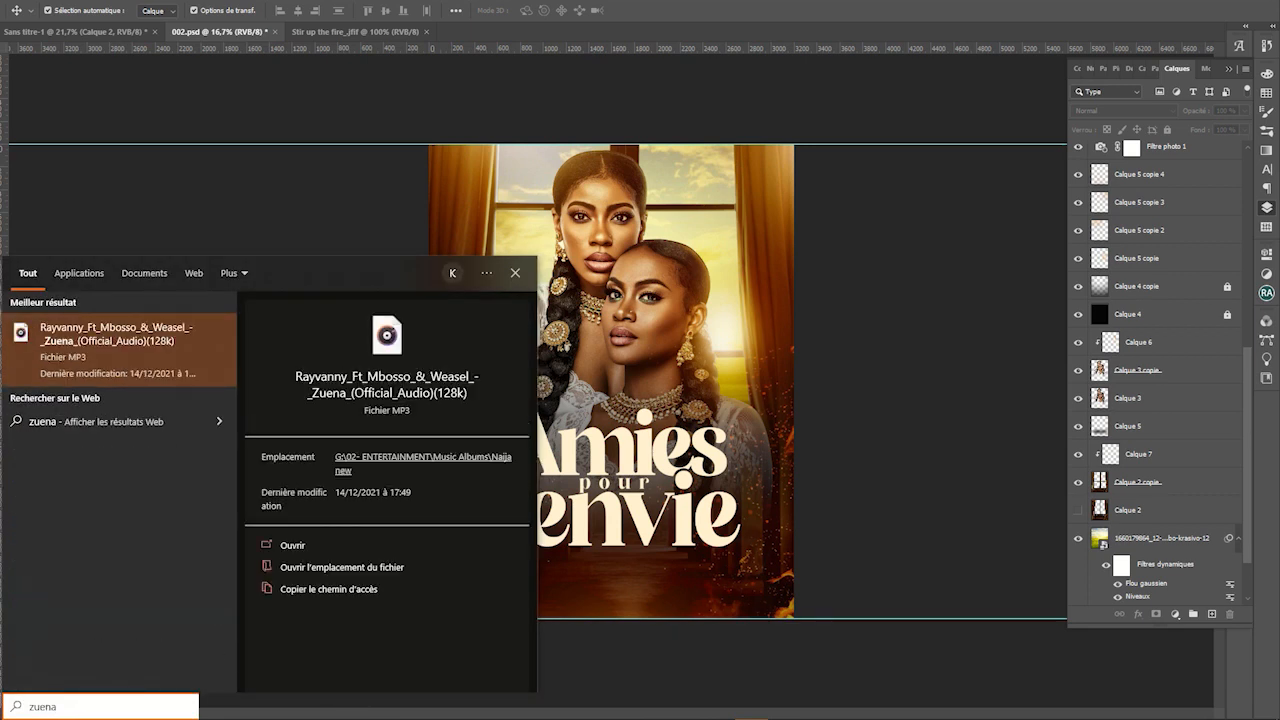
key("Return")
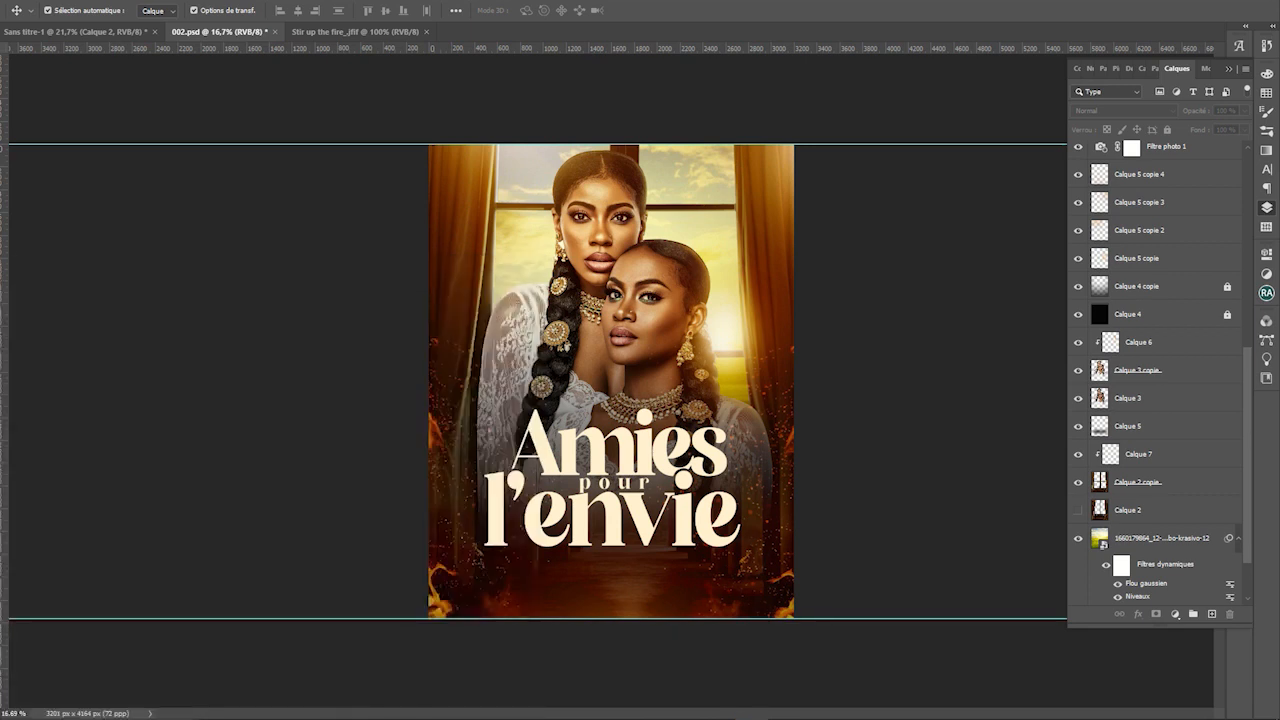
scroll(611, 382, "up", 2)
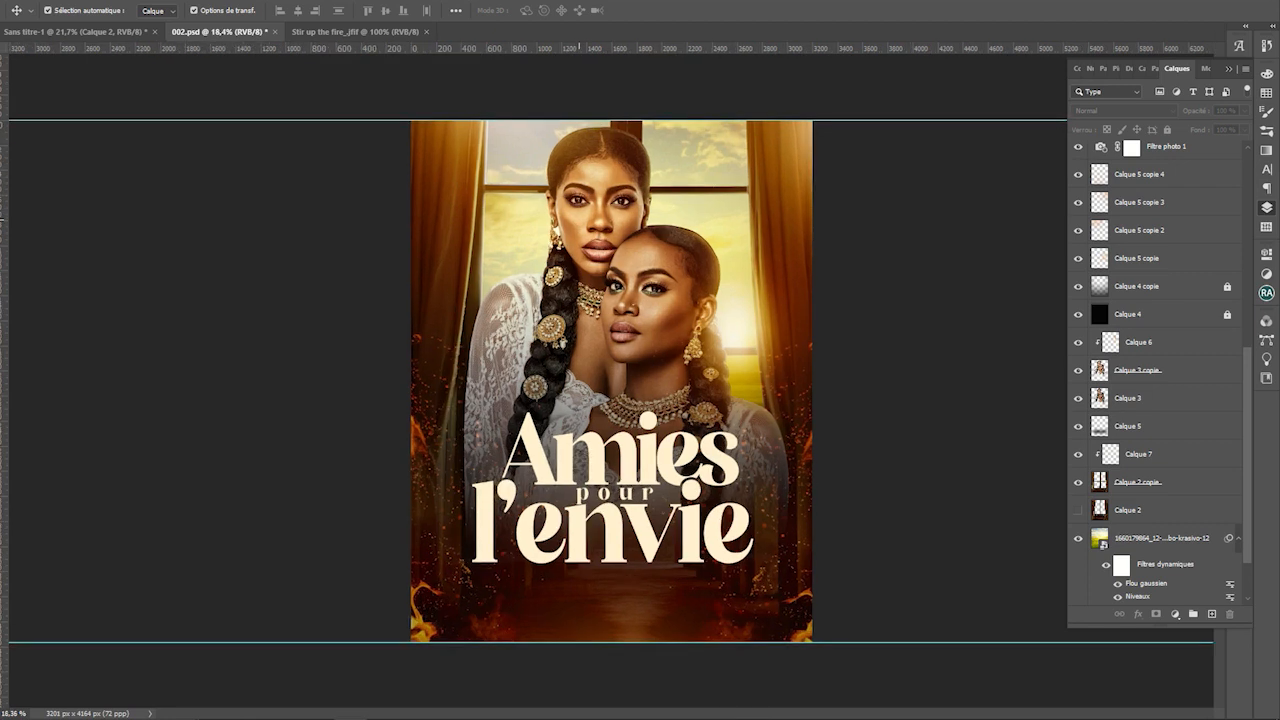
Type the first actress's name at the poster top with letter tracking 0
key("t")
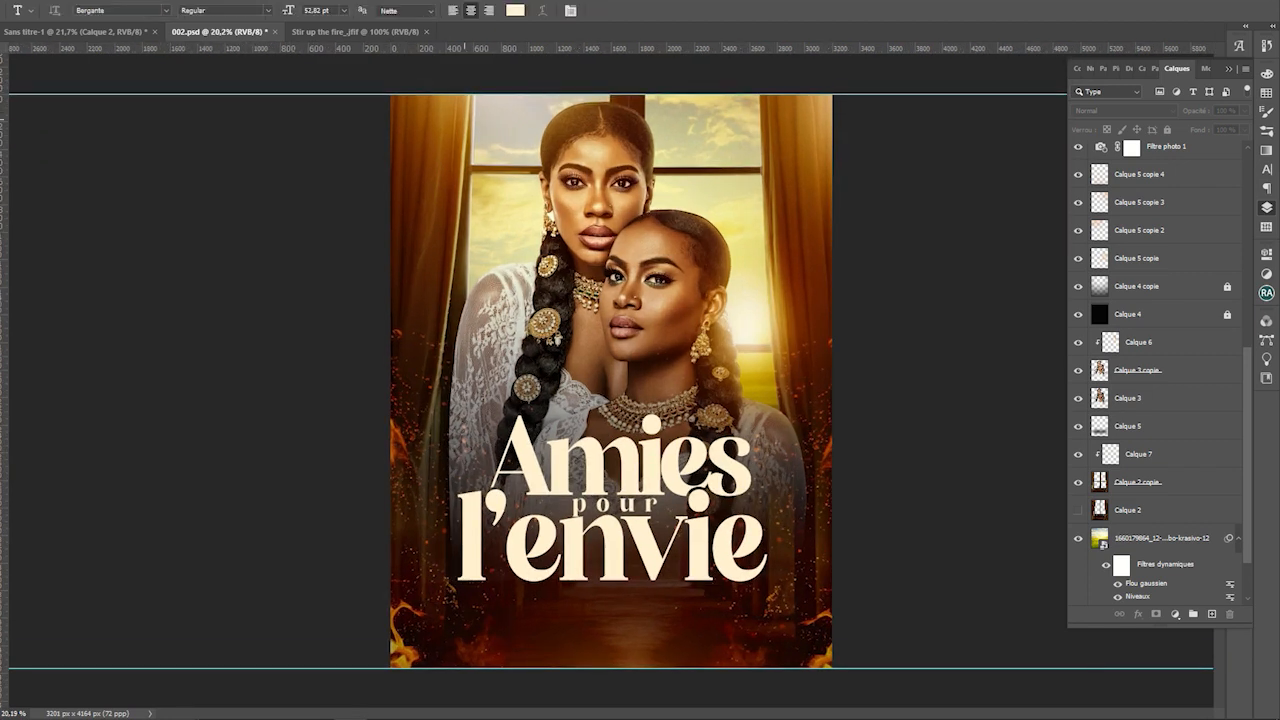
left_click(463, 118)
key("BackSpace")
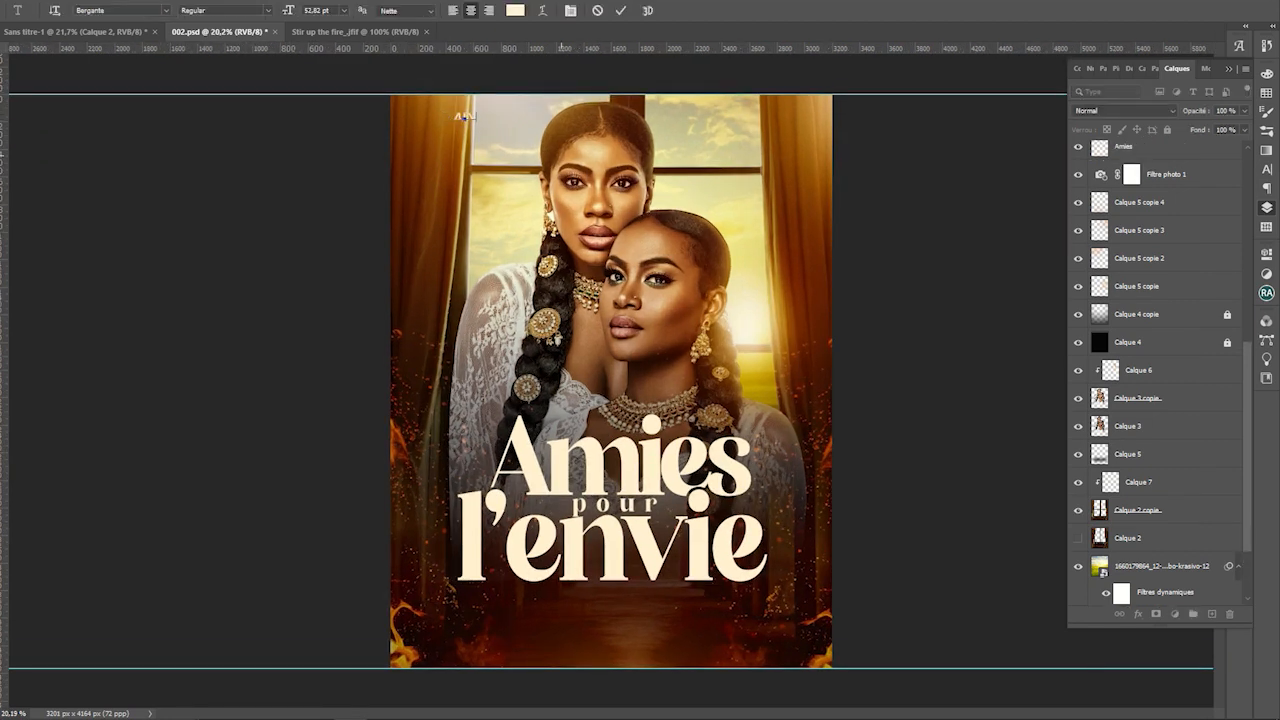
type("ALEXANDER")
key("ctrl+a")
left_click(1266, 169)
left_click(1243, 124)
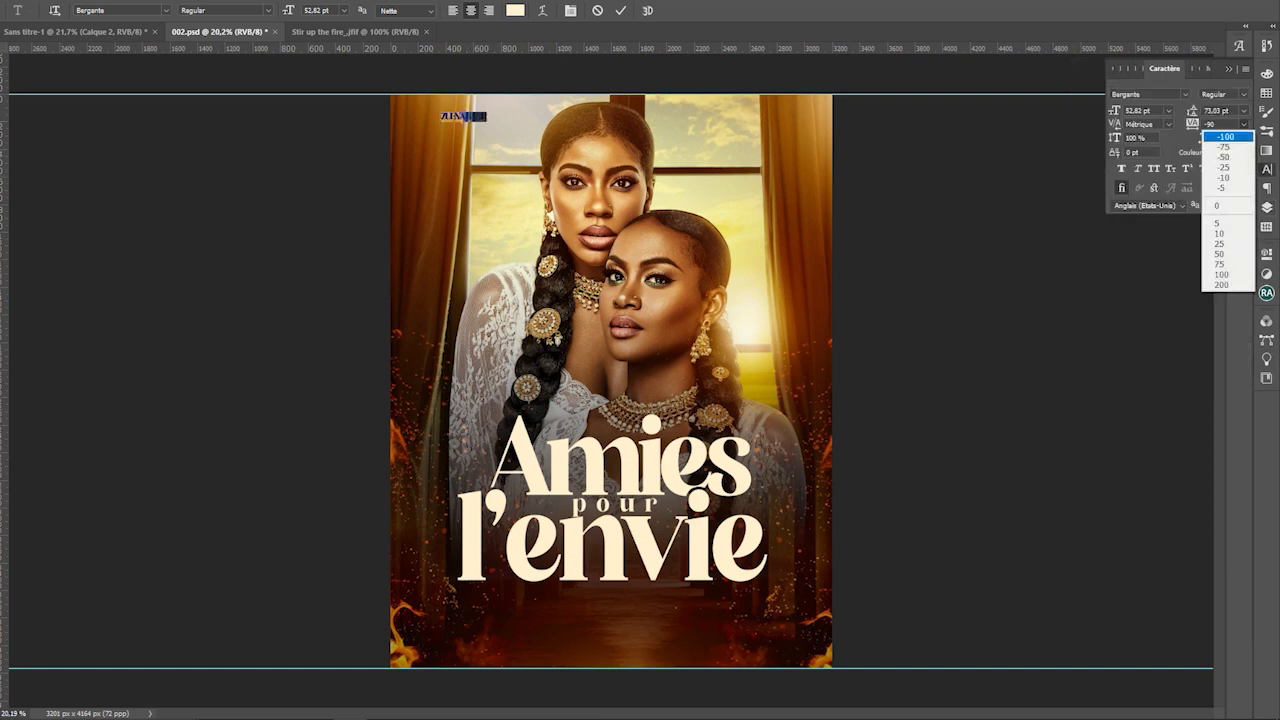
left_click(1222, 205)
key("ctrl+Return")
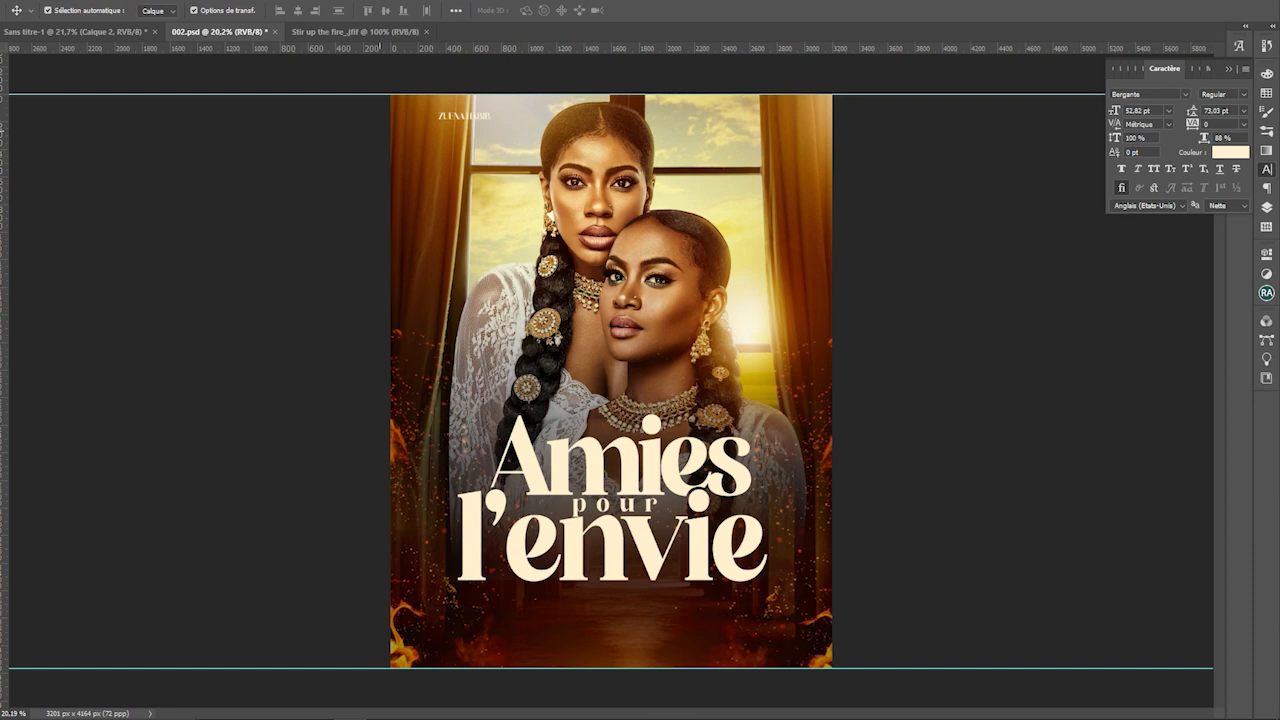
Make the name credit white without strikethrough and move it above the first woman's head
left_click(473, 117)
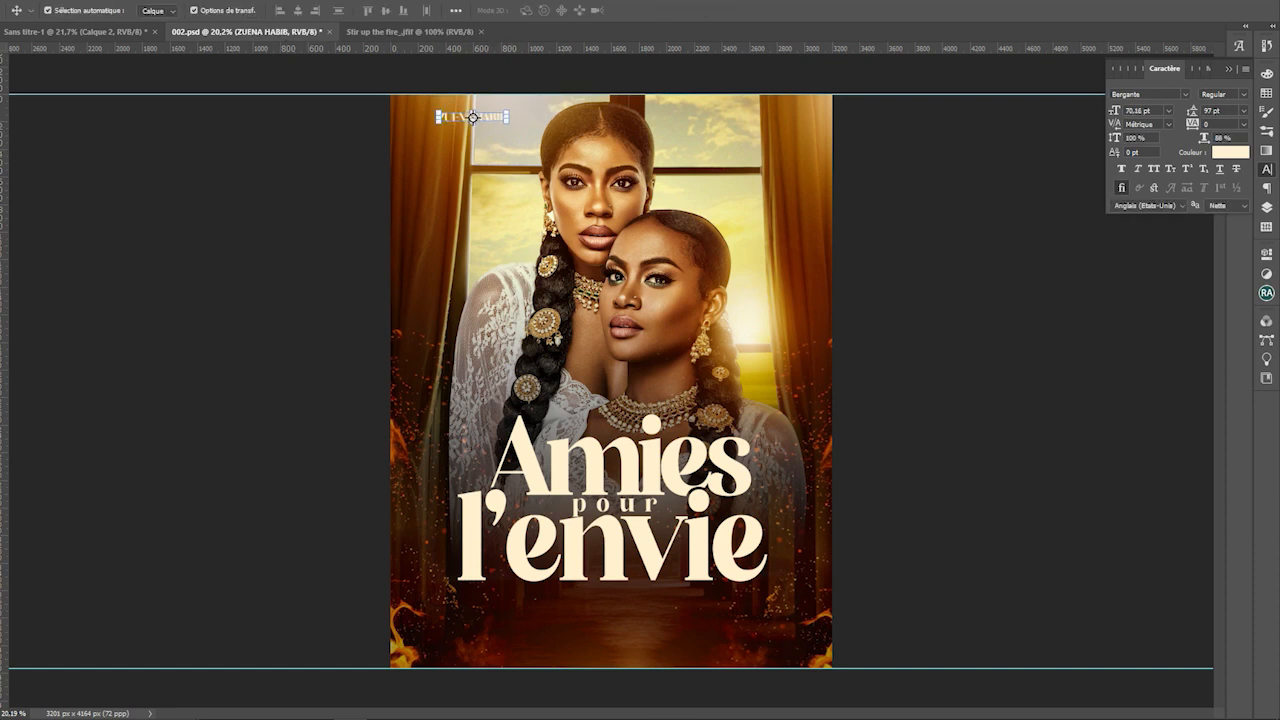
left_click(1230, 154)
left_click(408, 484)
left_click(734, 476)
left_click(928, 373)
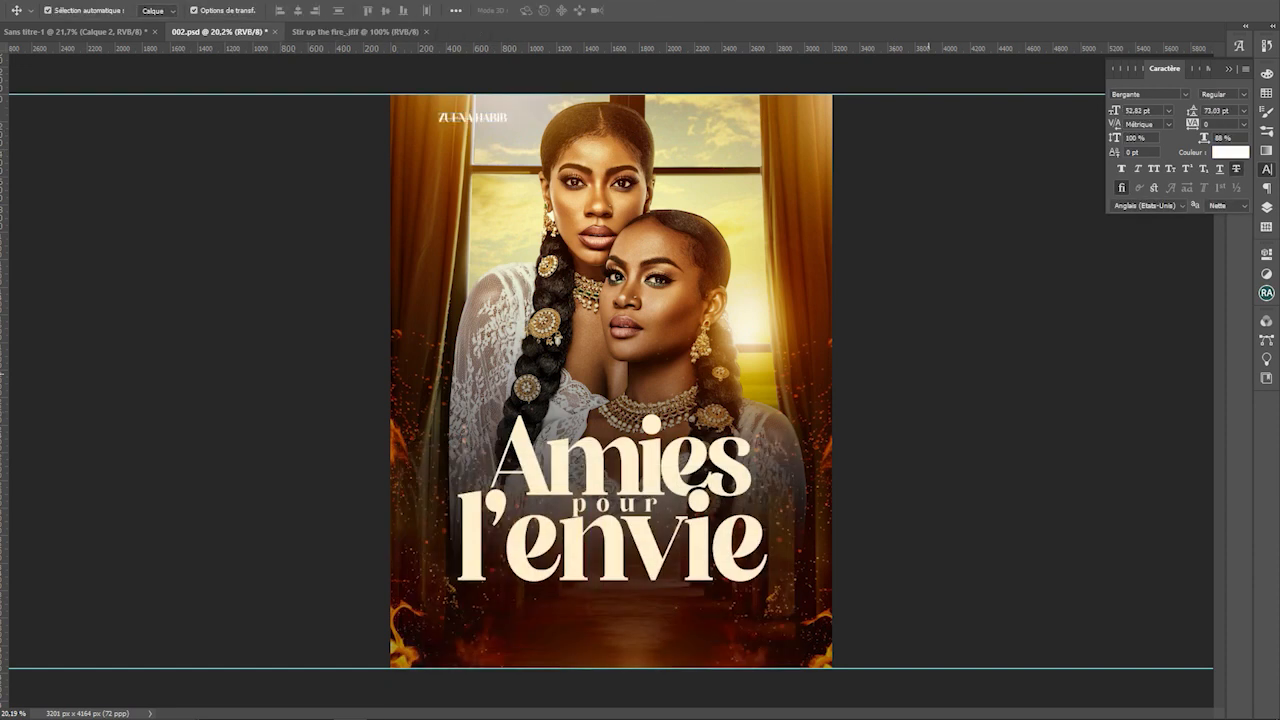
left_click(473, 117)
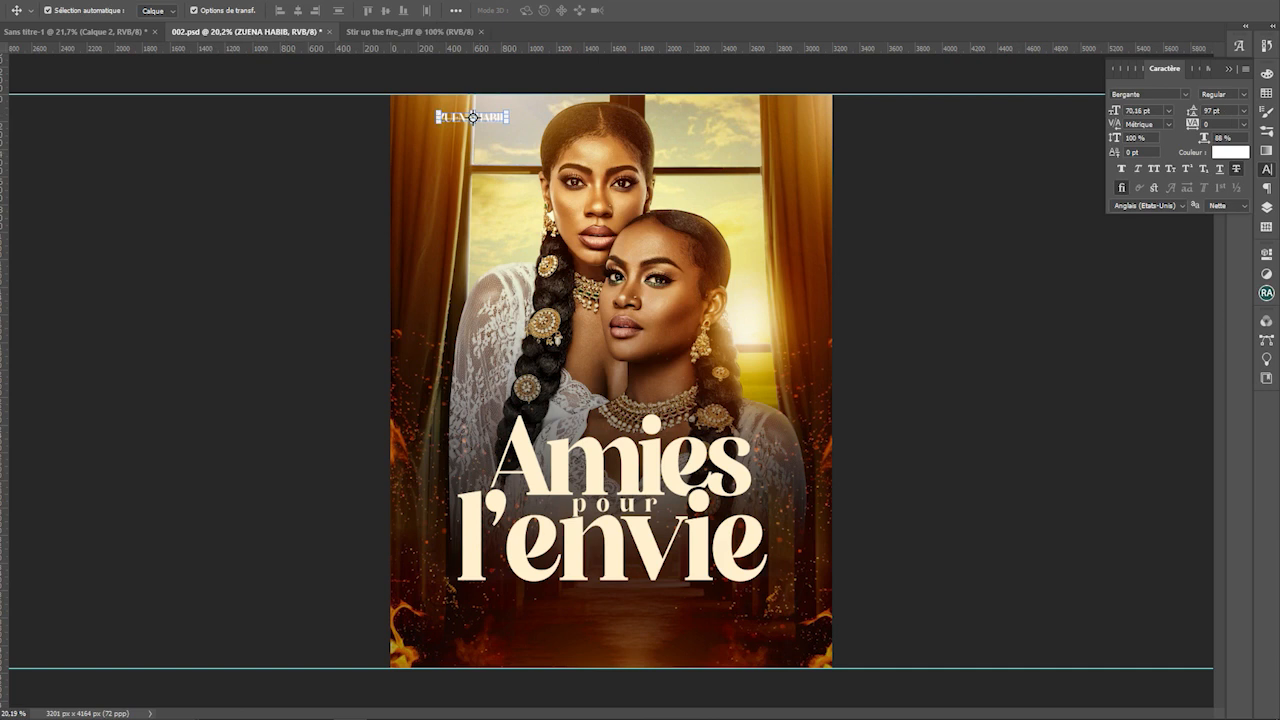
left_click(1236, 169)
left_click(915, 261)
left_click_drag(475, 117, 538, 117)
scroll(538, 117, "up", 2)
Put the surname on a second line at 56.16 pt, tracking 460, and duplicate the credit layer
key("t")
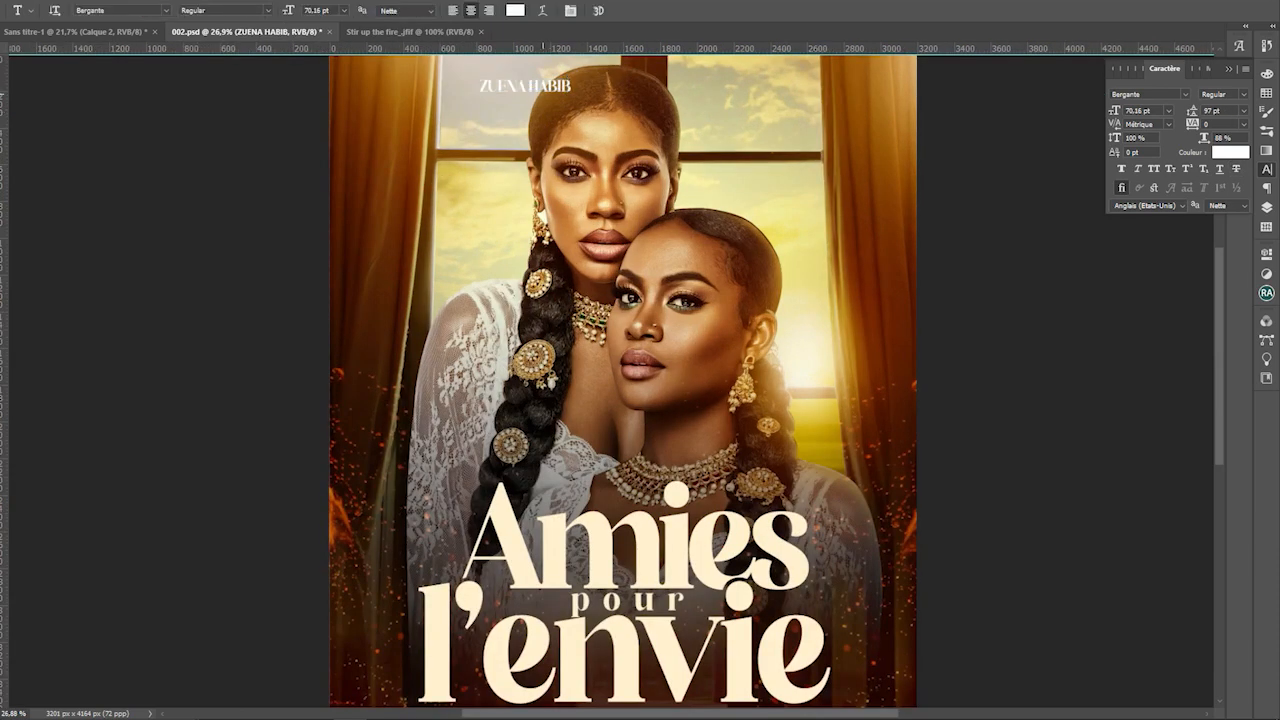
left_click(530, 87)
key("Return")
double_click(525, 103)
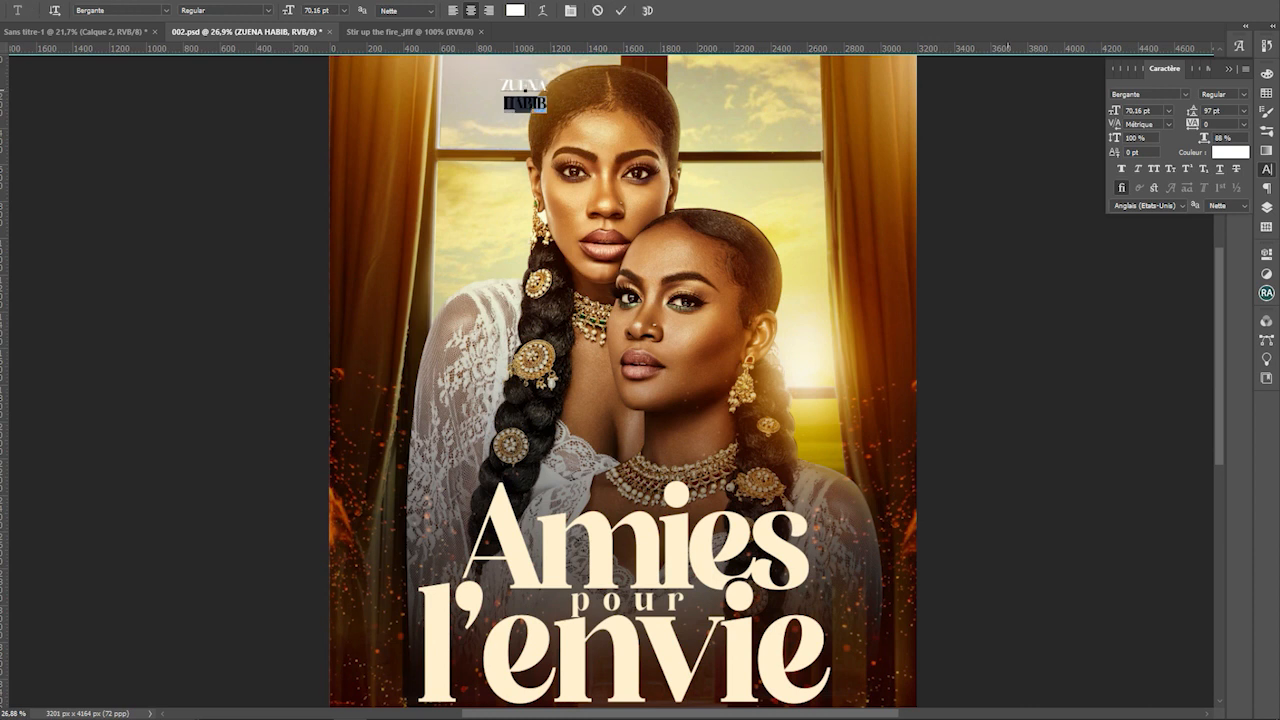
left_click_drag(1114, 110, 1100, 110)
left_click_drag(1192, 124, 1163, 110)
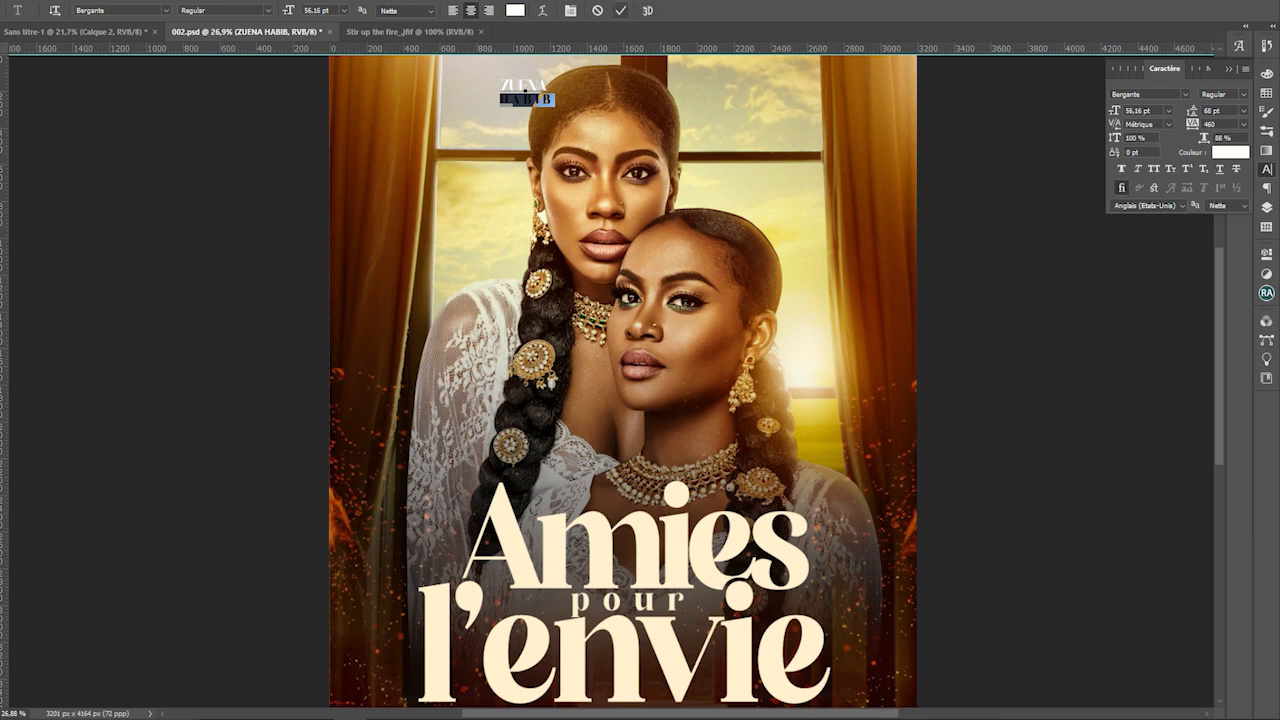
key("ctrl+Return")
key("ctrl+0")
key("v")
key("ctrl+j")
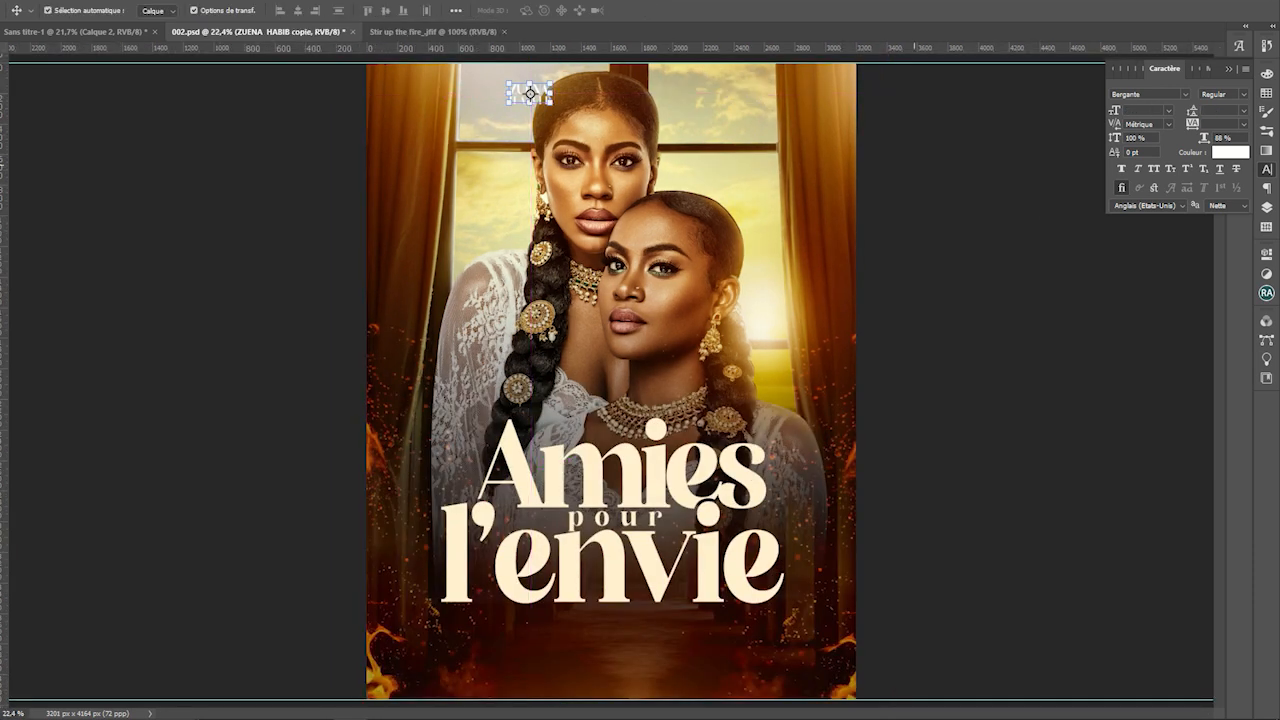
Move the credit copy to the top right and retype it with the second actress's first name and surname
left_click_drag(530, 93, 682, 93)
key("t")
double_click(682, 90)
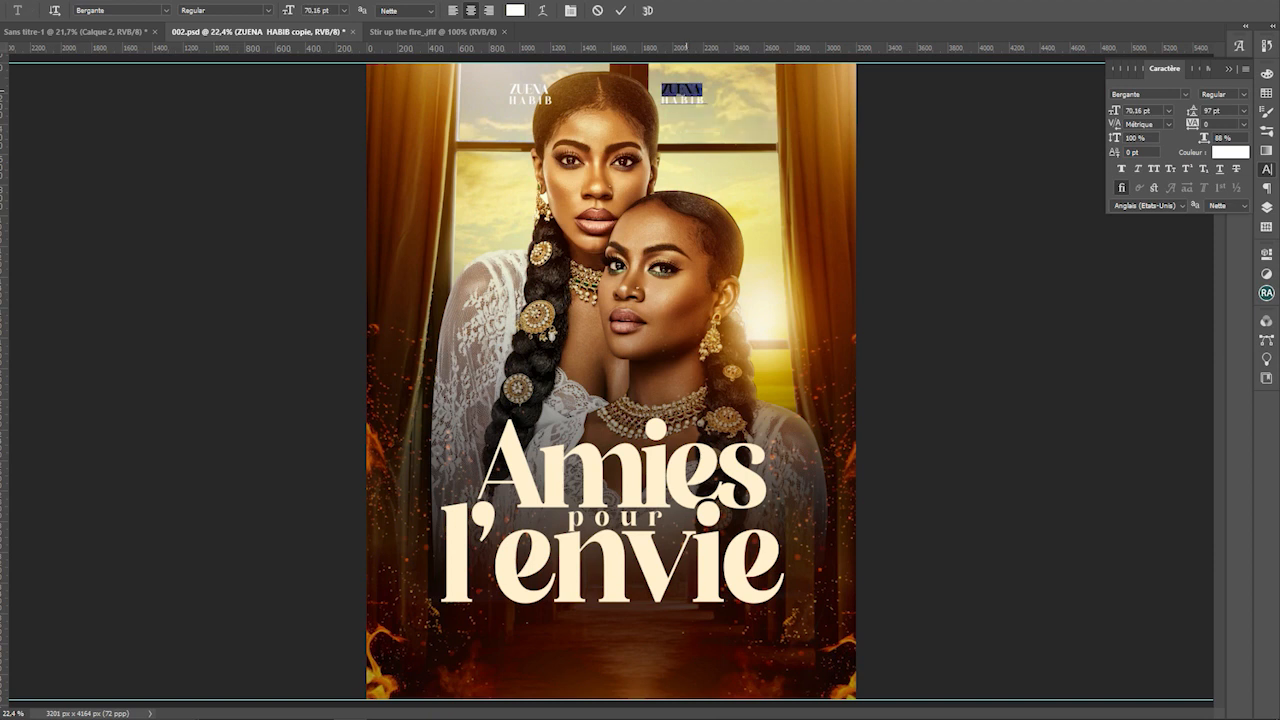
double_click(689, 100)
left_click(515, 10)
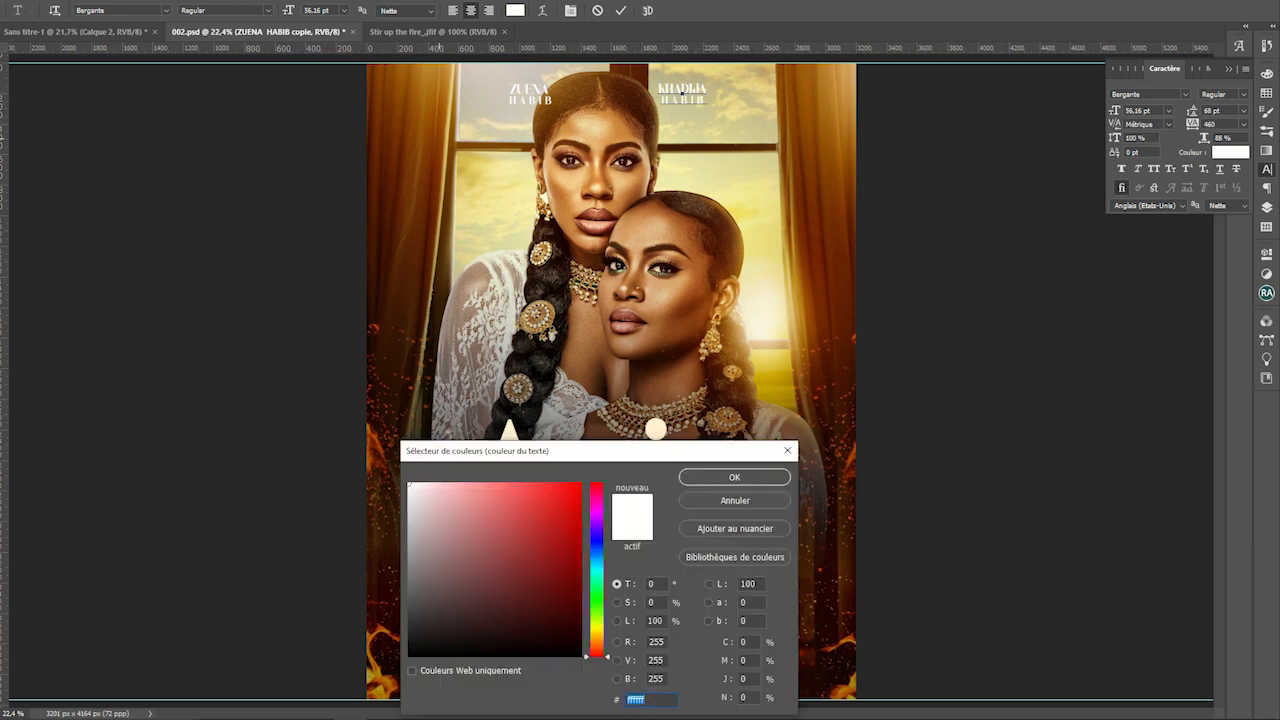
left_click(436, 230)
left_click(738, 475)
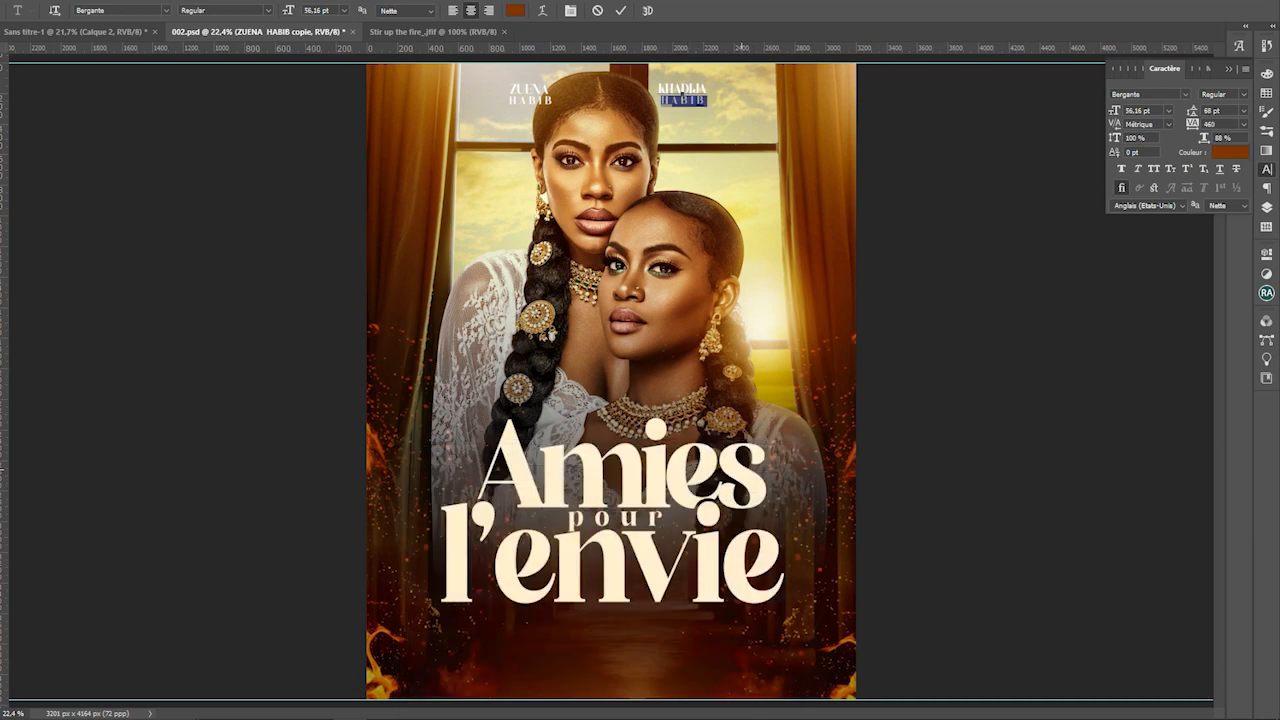
Make the whole second credit white, commit it, and shift it slightly right
key("ctrl+a")
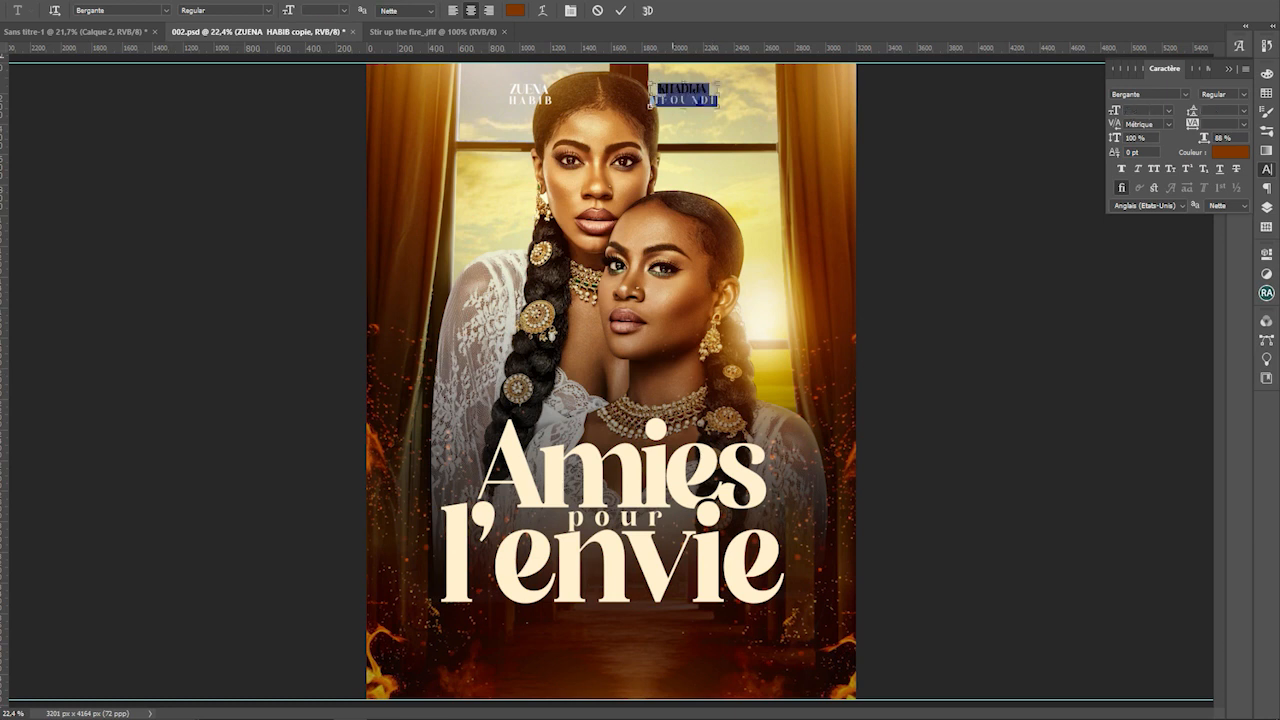
left_click(515, 10)
left_click(409, 484)
key("Return")
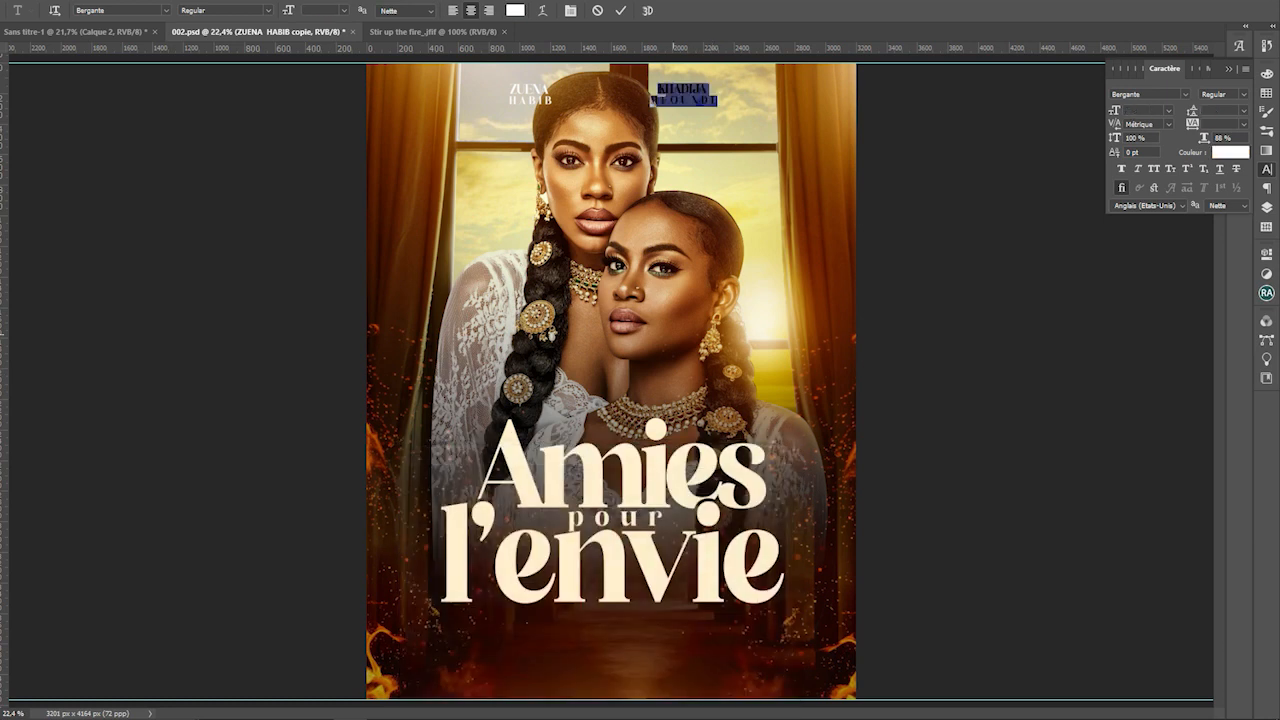
key("ctrl+Return")
left_click_drag(691, 89, 707, 91, "ctrl")
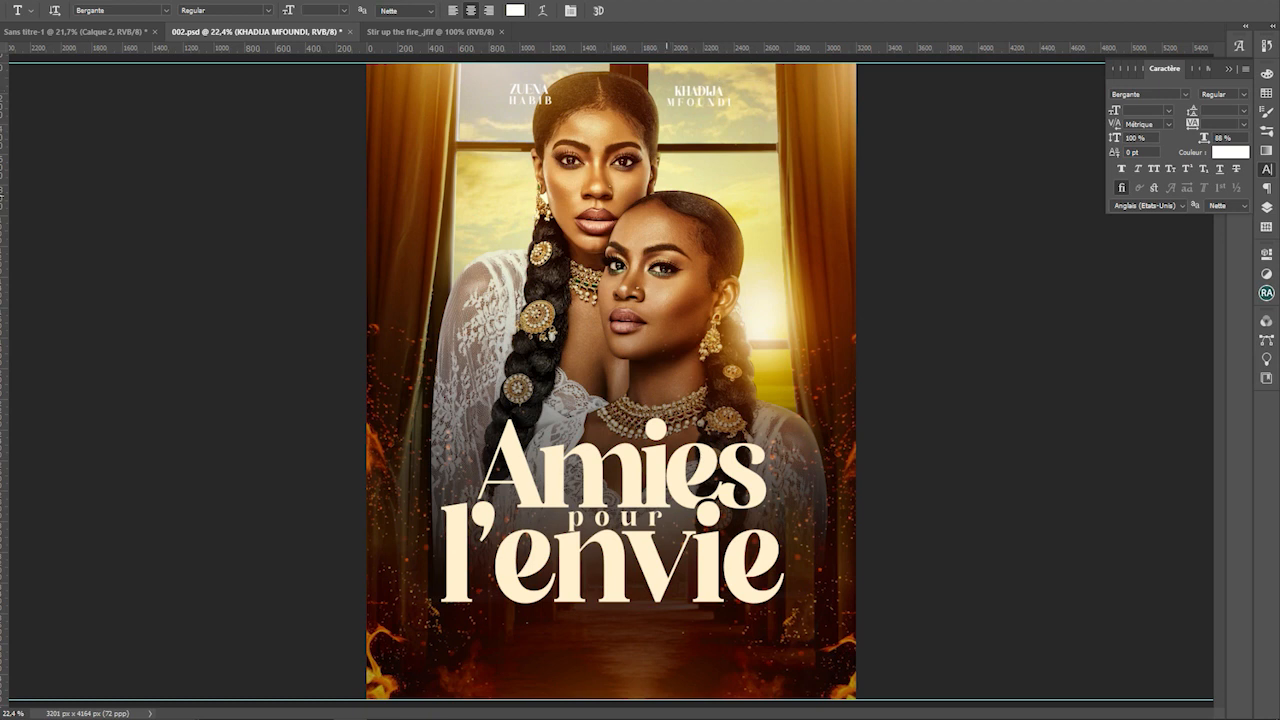
left_click(542, 96, "ctrl")
Place a copy of the credit near the title and retype it as 'FIRENDS FOR LIES'
left_click_drag(542, 96, 651, 636, "ctrl+alt")
triple_click(651, 636)
key("ctrl+a")
left_click(651, 636)
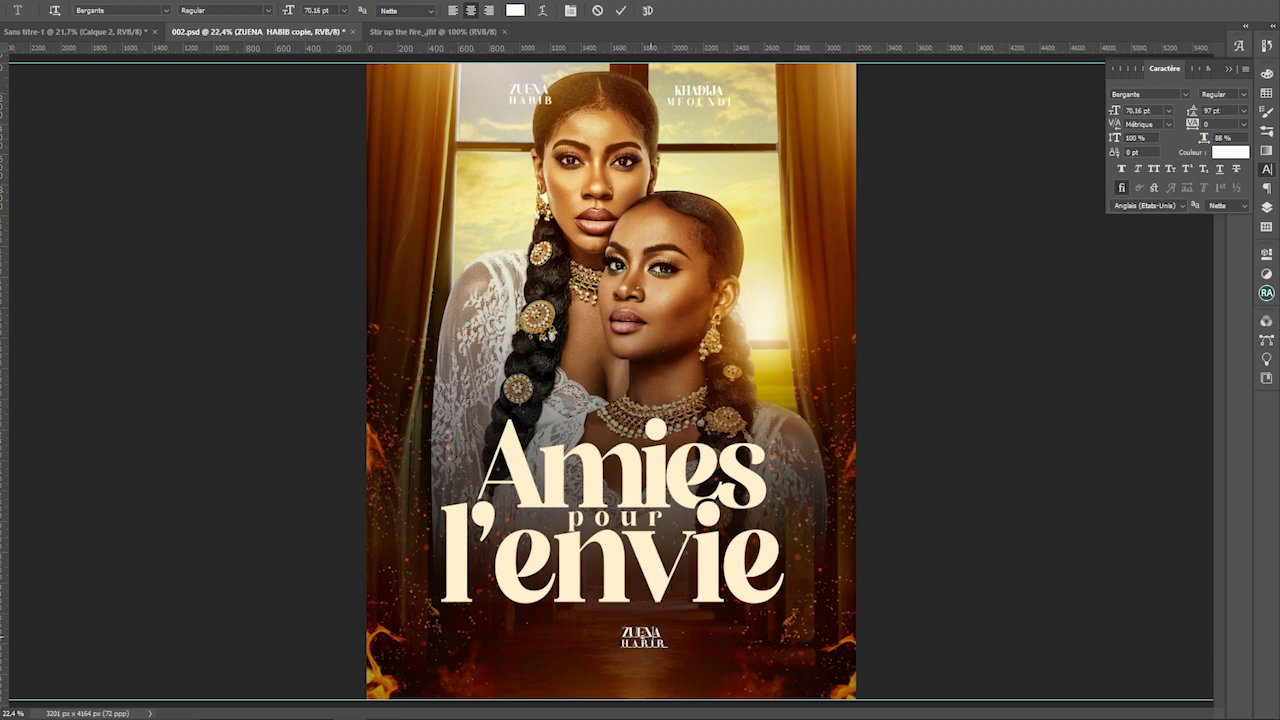
type("FIRENDS FOR")
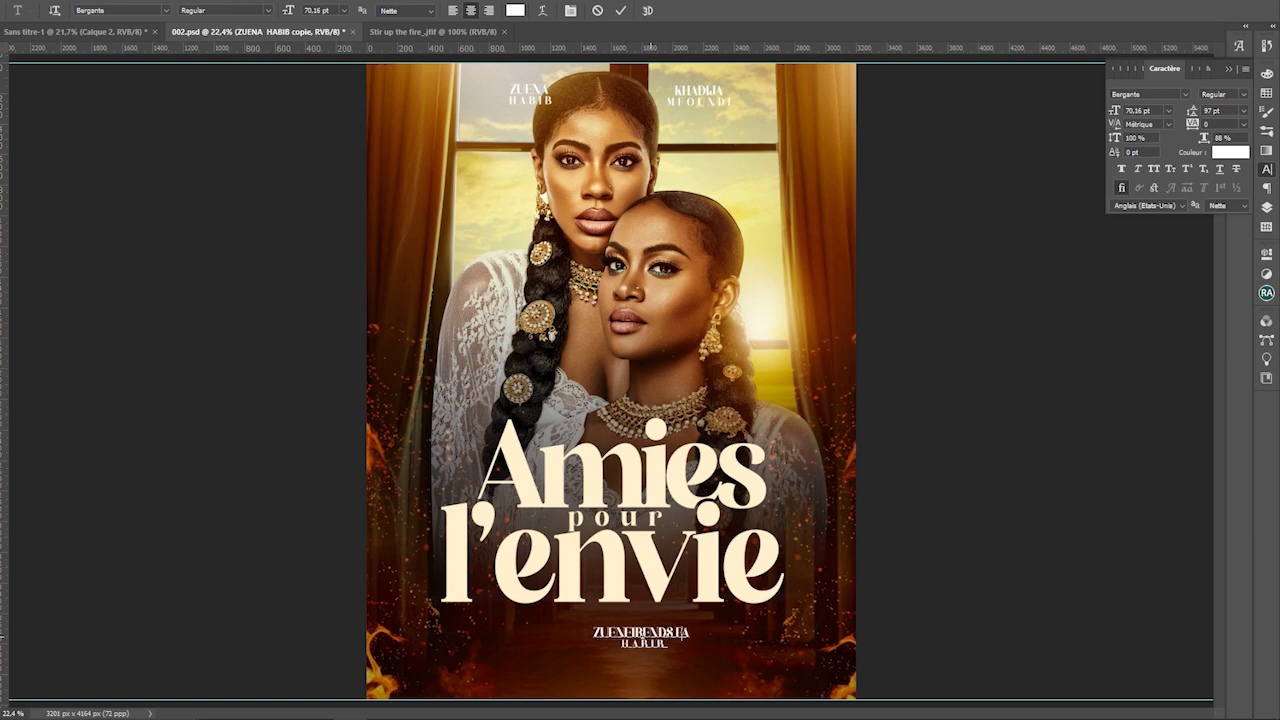
type(" LIES")
Delete the leftover surname line and widen the tagline's letter spacing
key("ctrl+a")
left_click(652, 636)
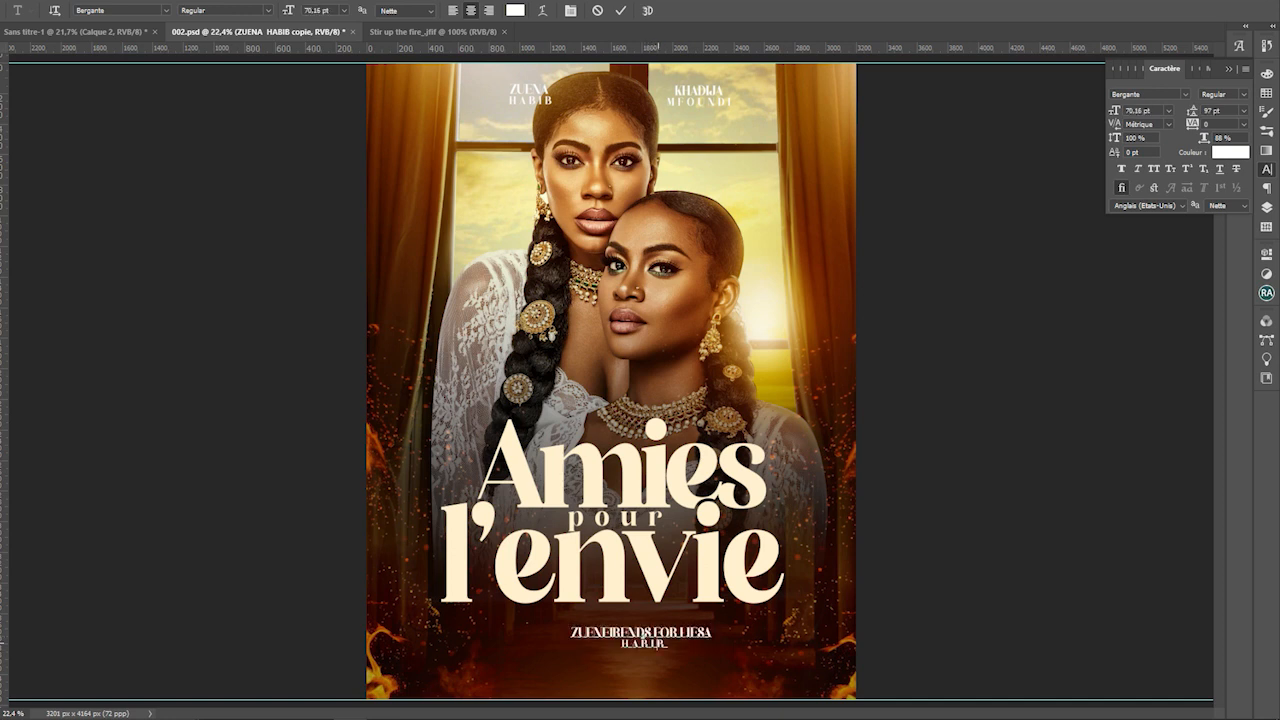
double_click(658, 643)
key("BackSpace")
left_click_drag(598, 632, 569, 632)
key("BackSpace")
triple_click(606, 632)
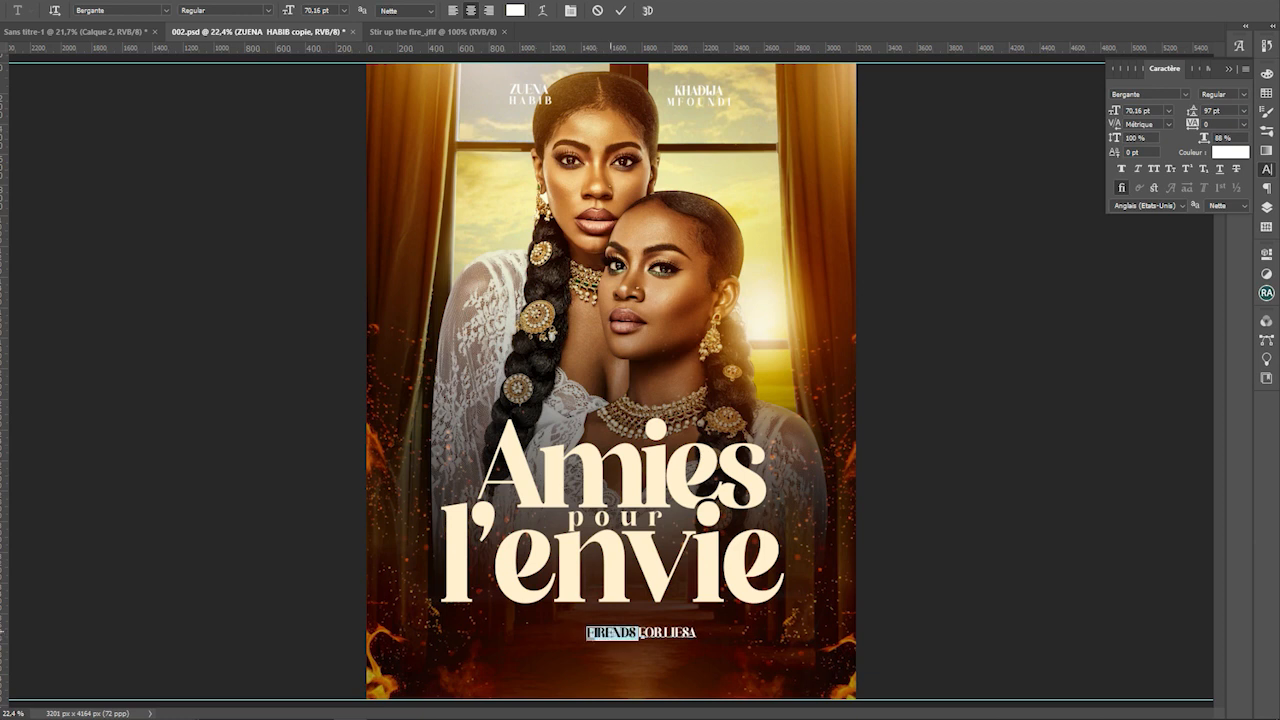
left_click_drag(1192, 124, 1250, 124)
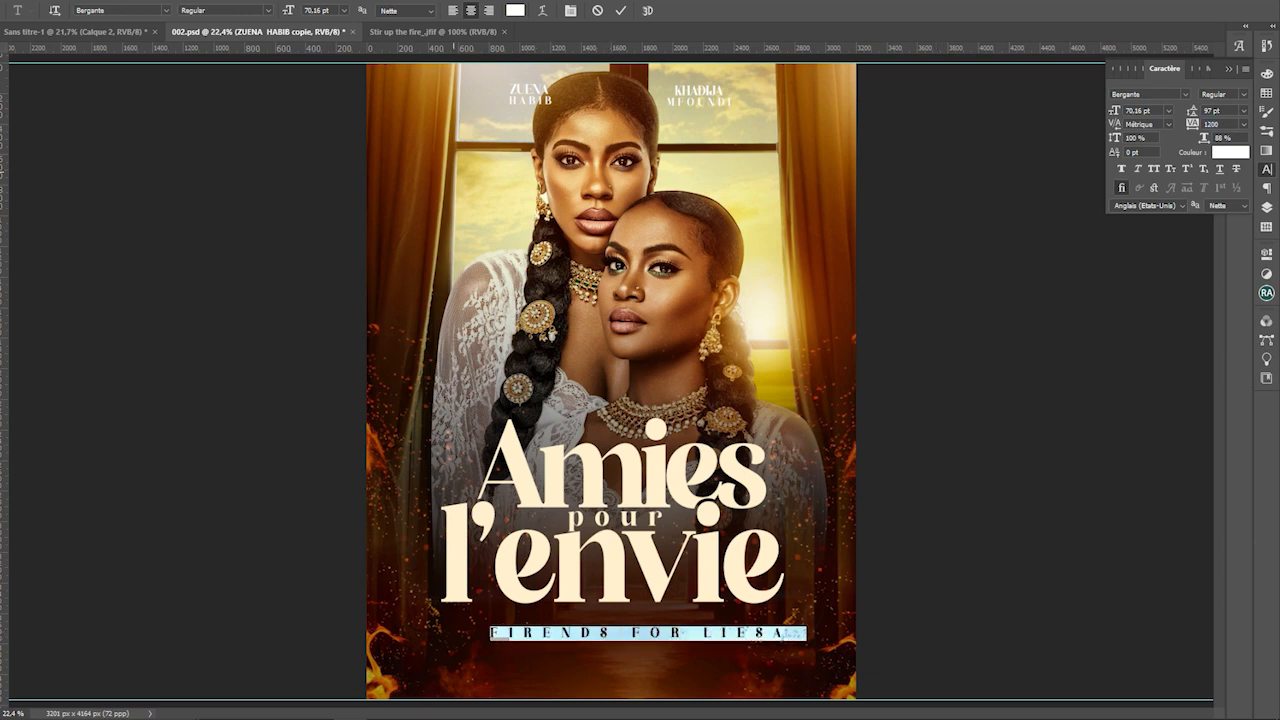
Move the tagline up under l'envie and delete its stray final A
key("ctrl+Return")
key("v")
left_click(158, 213)
left_click_drag(668, 637, 645, 623)
key("t")
left_click(766, 618)
key("BackSpace")
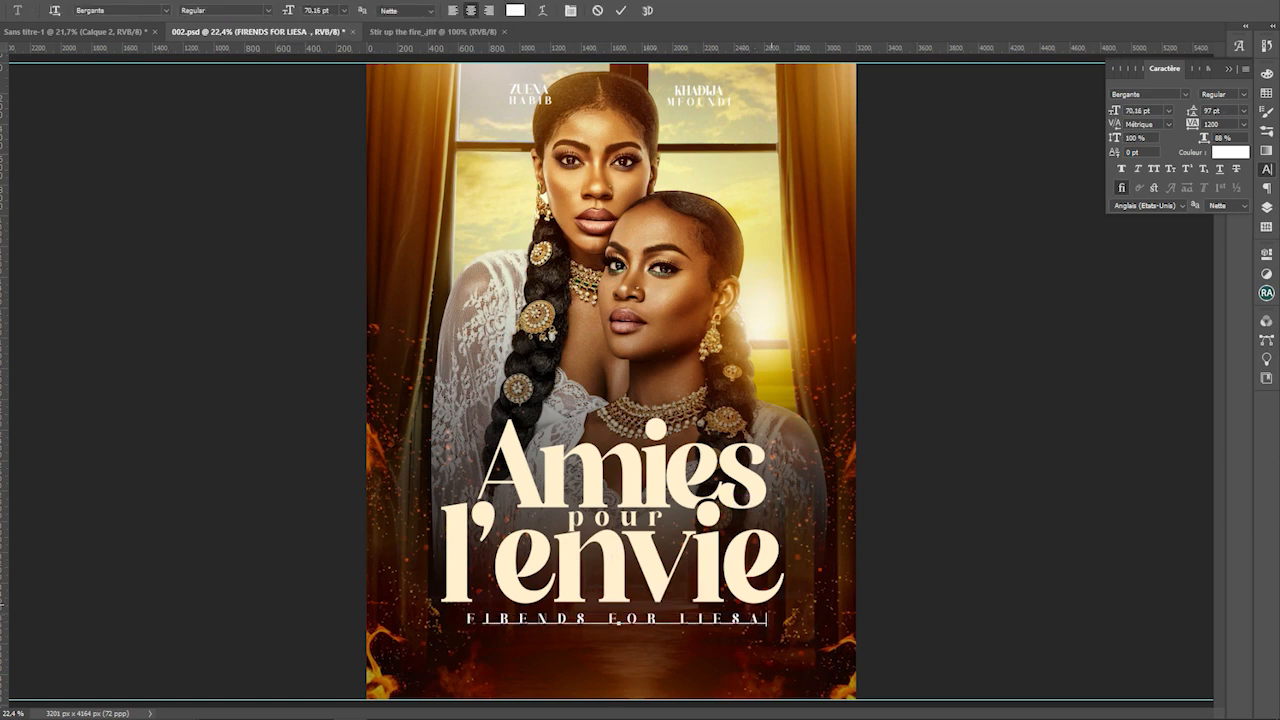
key("ctrl+Return")
Centre the tagline horizontally under the title and nudge it up slightly
key("v")
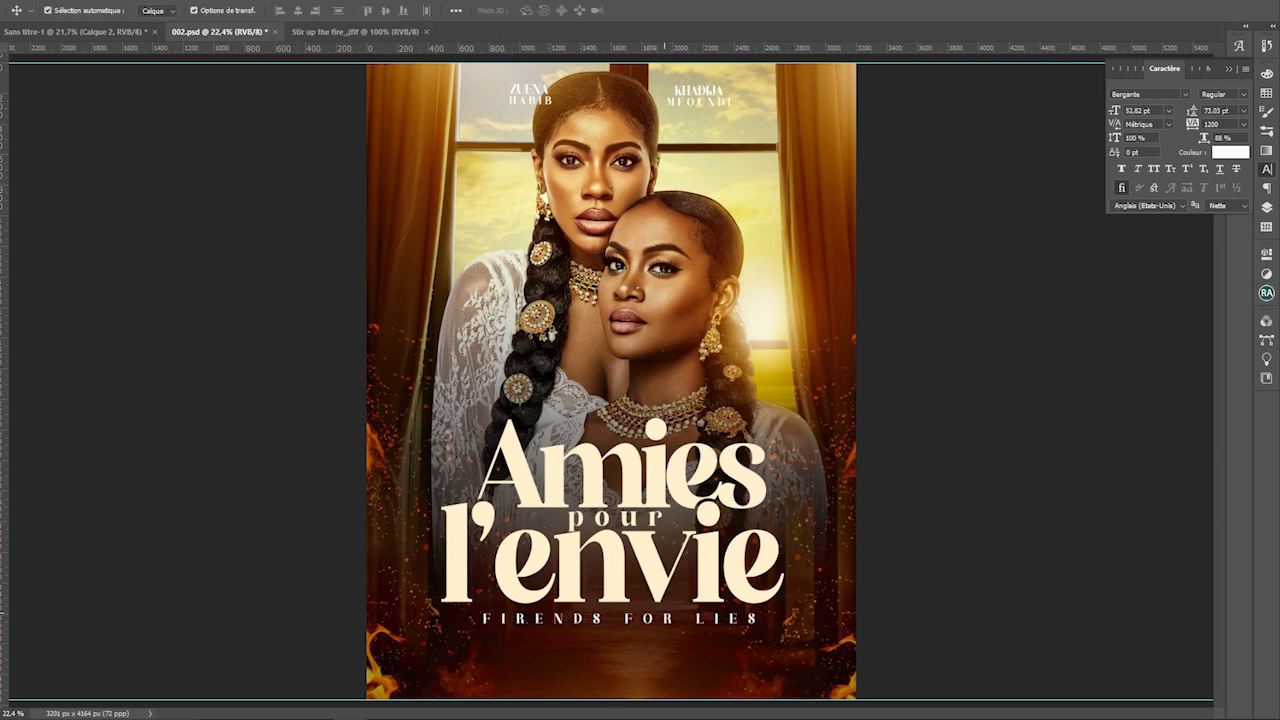
left_click_drag(664, 614, 654, 613)
key("shift+Up")
key("shift+Up")
left_click(927, 509)
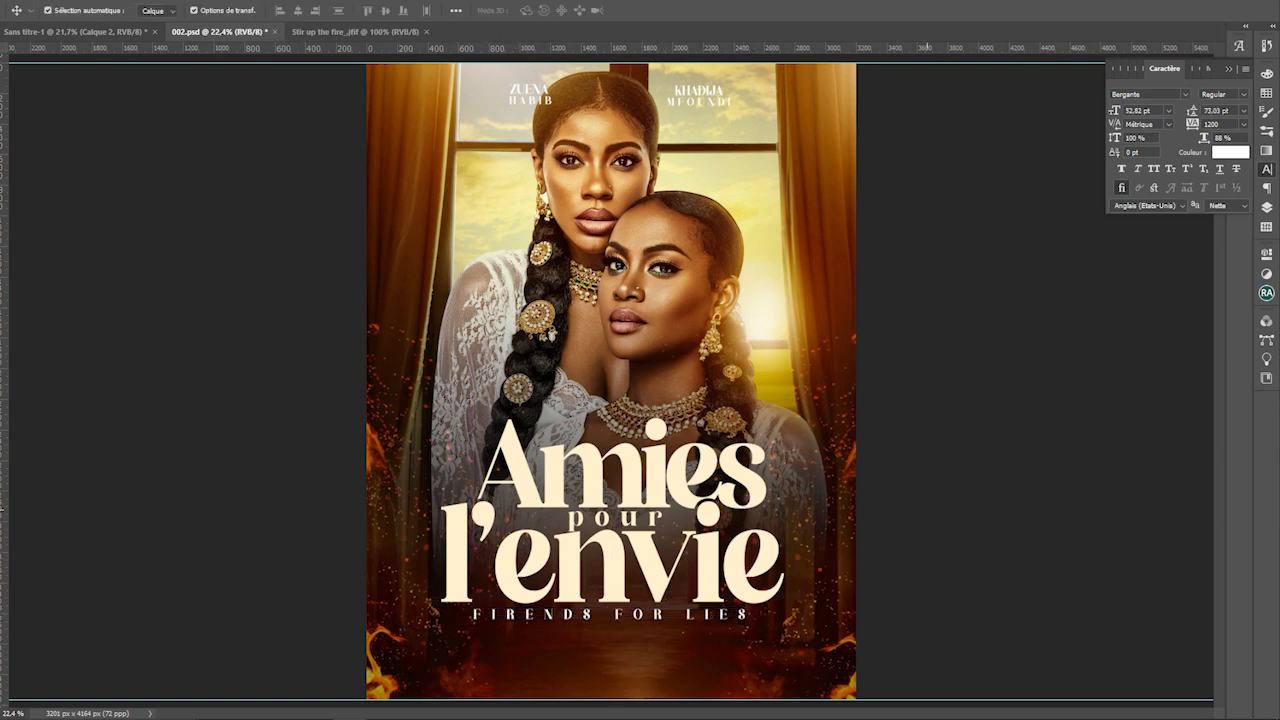
scroll(927, 509, "down", 1)
left_click(658, 592)
left_click(615, 485)
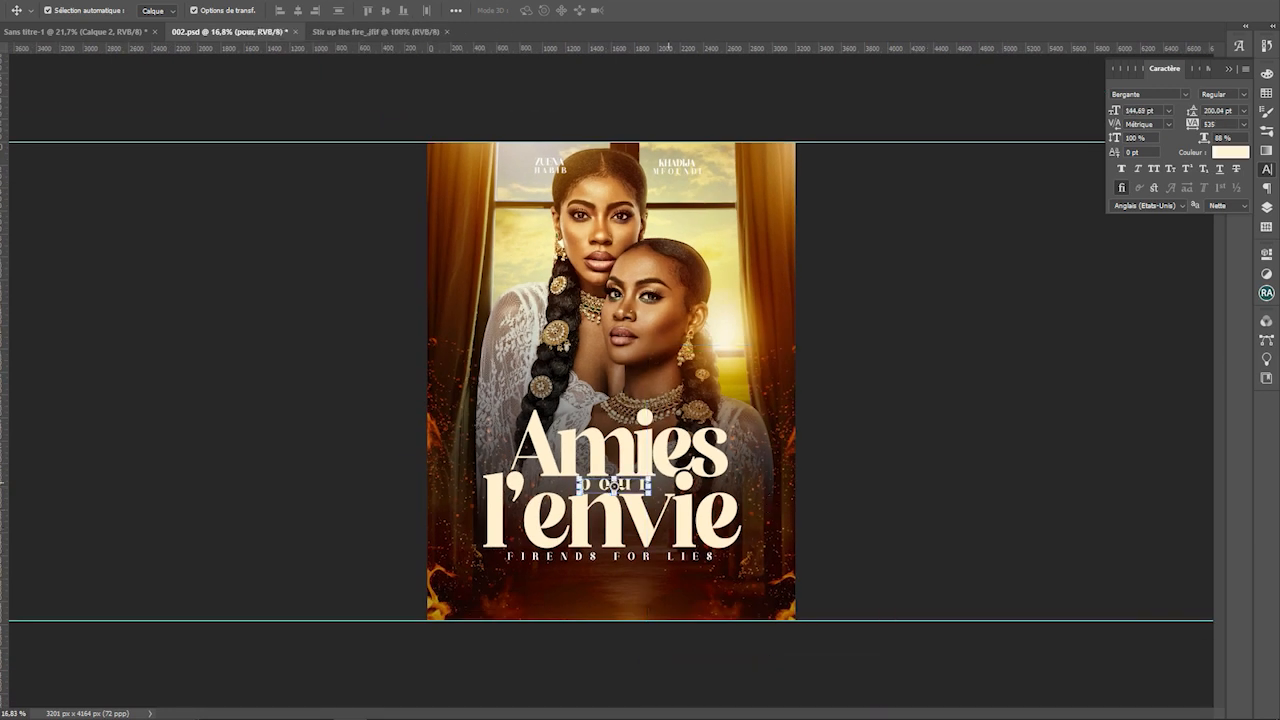
Save the poster, then shift the right fire up and right and the left fire up and left
left_click(660, 585)
left_click(611, 509)
key("ctrl+s")
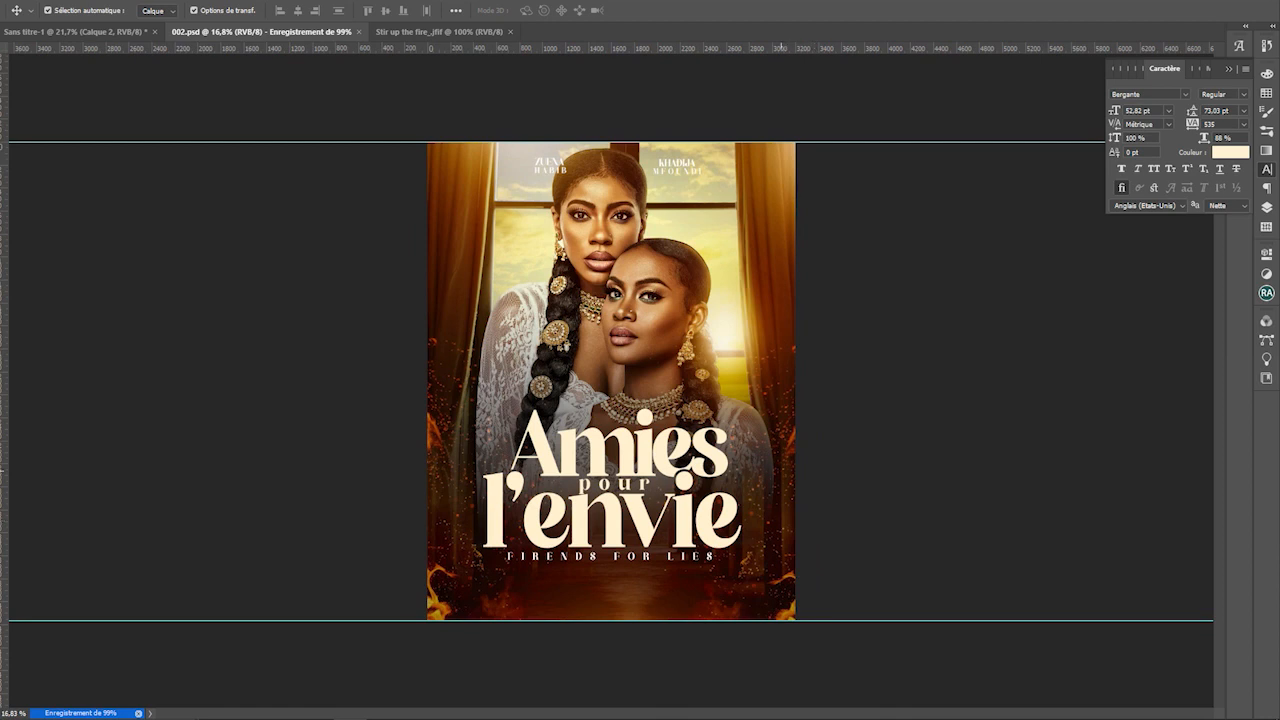
left_click_drag(781, 470, 801, 459)
left_click(439, 606)
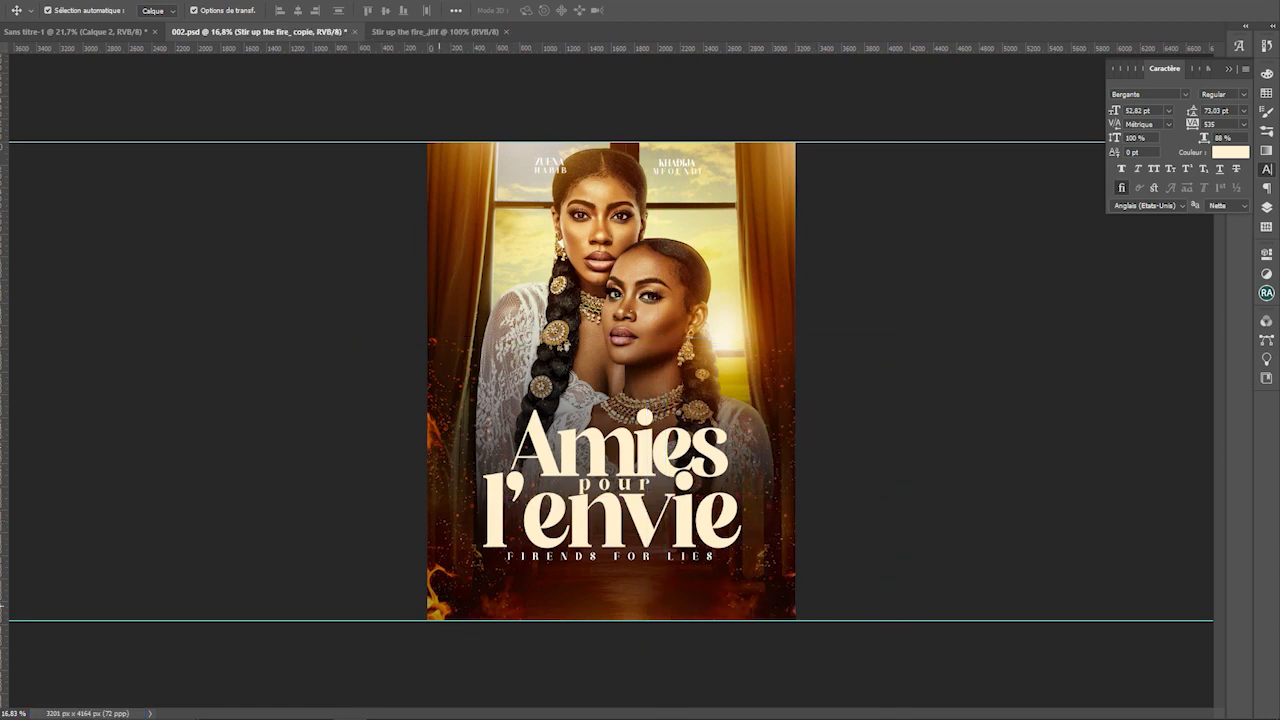
left_click_drag(439, 606, 415, 583)
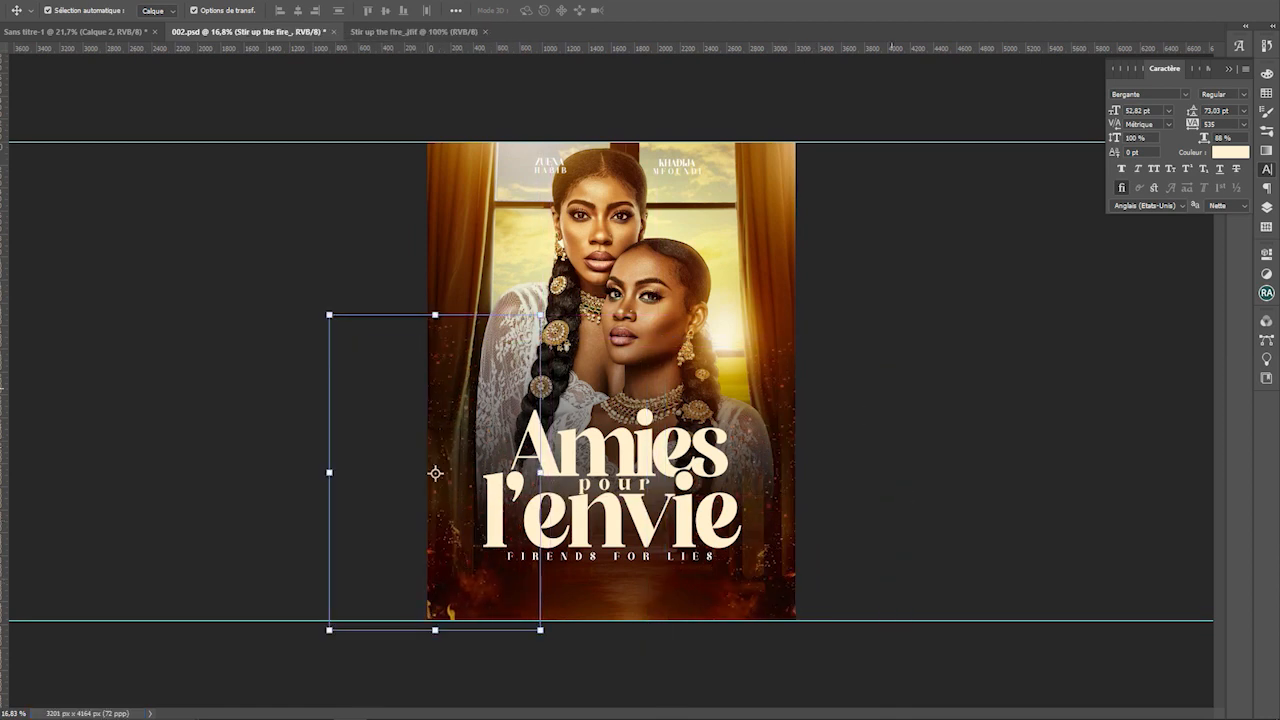
left_click(891, 388)
Zoom out, show the Layers panel, and select the Calque 3 copie photo layer
scroll(891, 388, "up", 2)
left_click(613, 505)
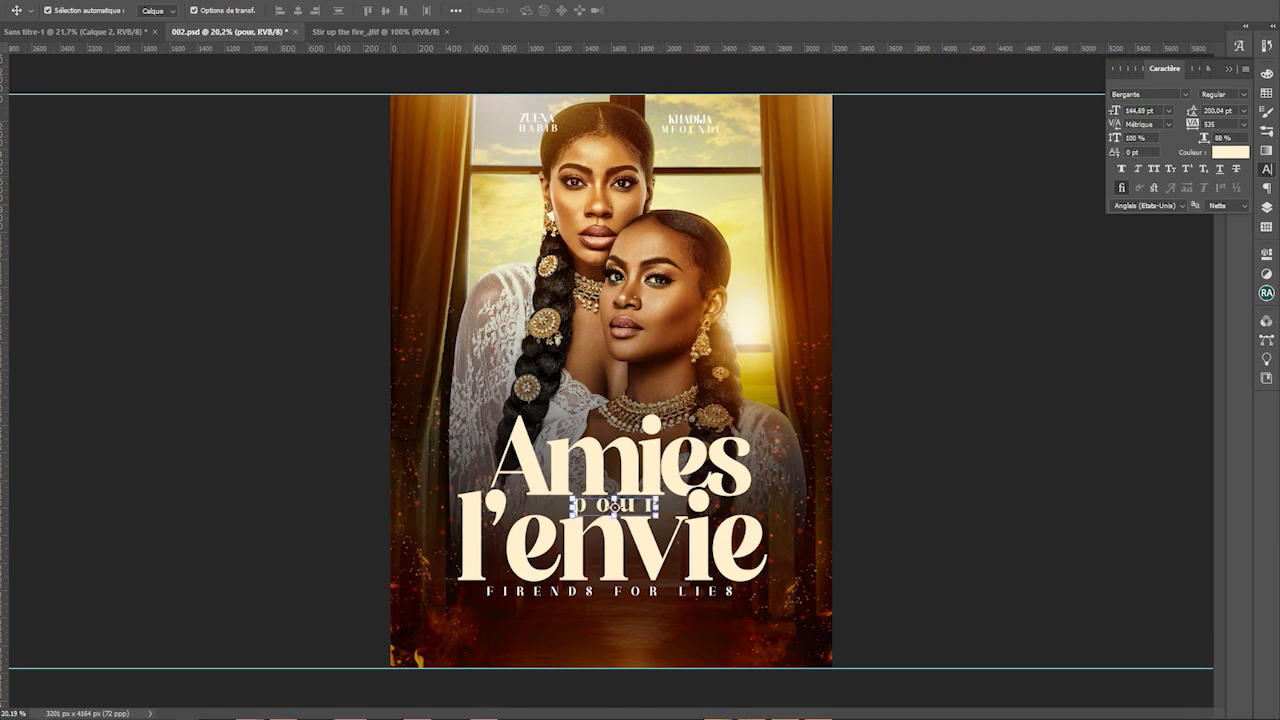
key("ctrl+minus")
key("F7")
left_click(668, 316)
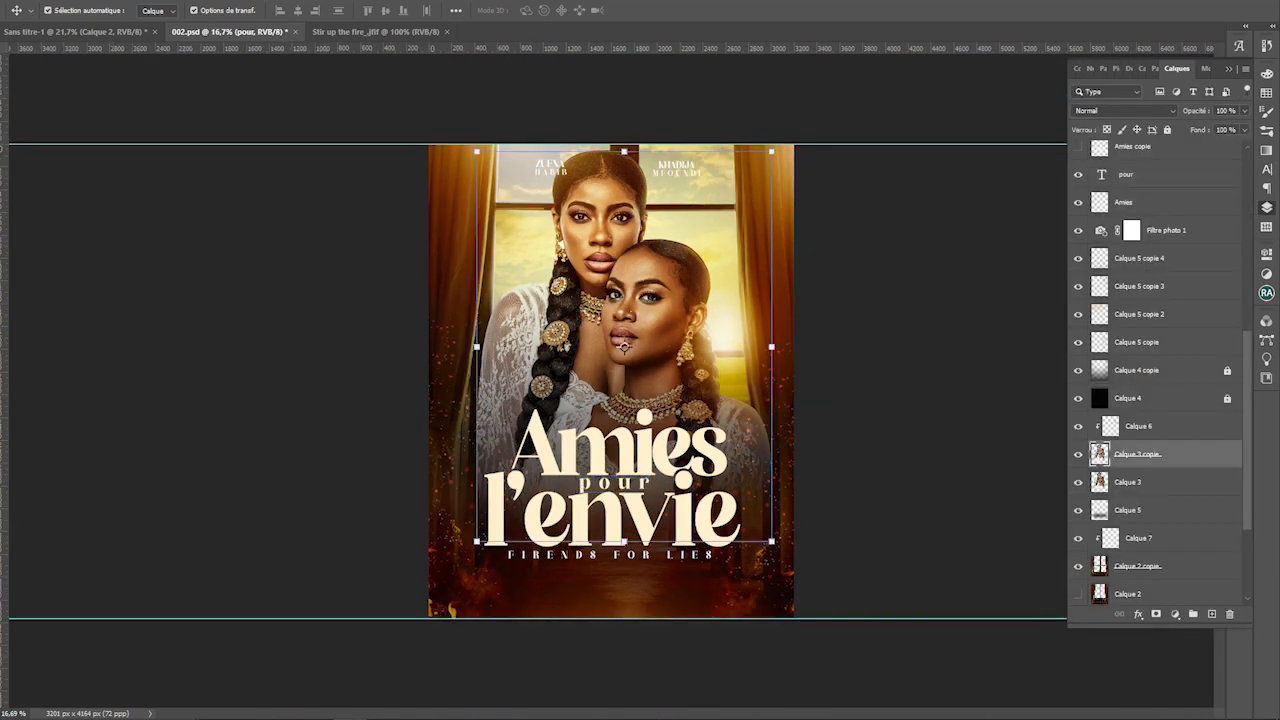
On a new layer Calque 8, paint dark soft shading down the left and right sides
left_click(1138, 426)
left_click(1211, 614)
key("b")
scroll(606, 376, "up", 2)
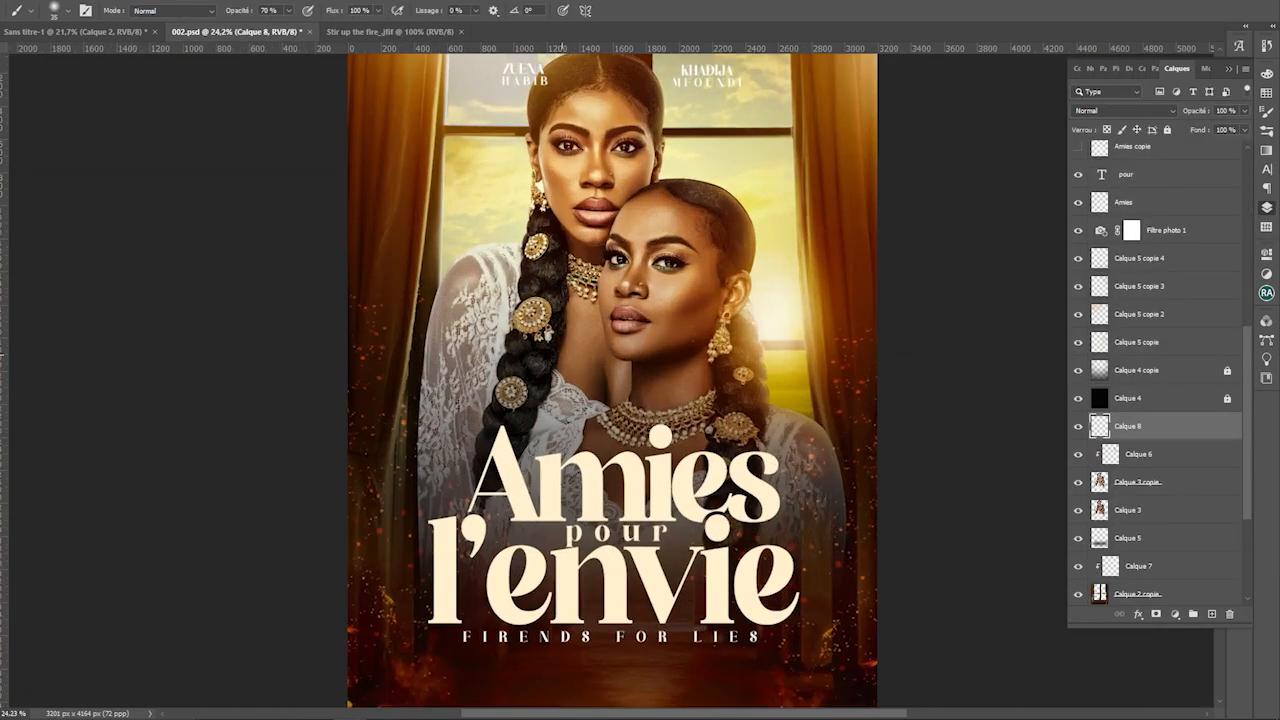
left_click(551, 349, "alt")
key("bracketright")
key("bracketright")
key("bracketright")
key("bracketright")
key("bracketright")
key("bracketright")
key("bracketright")
key("bracketright")
mouse_move(454, 232)
left_mouse_down()
mouse_move(408, 460)
mouse_move(410, 525)
mouse_move(375, 450)
mouse_move(375, 515)
left_mouse_up()
key("bracketright")
key("bracketright")
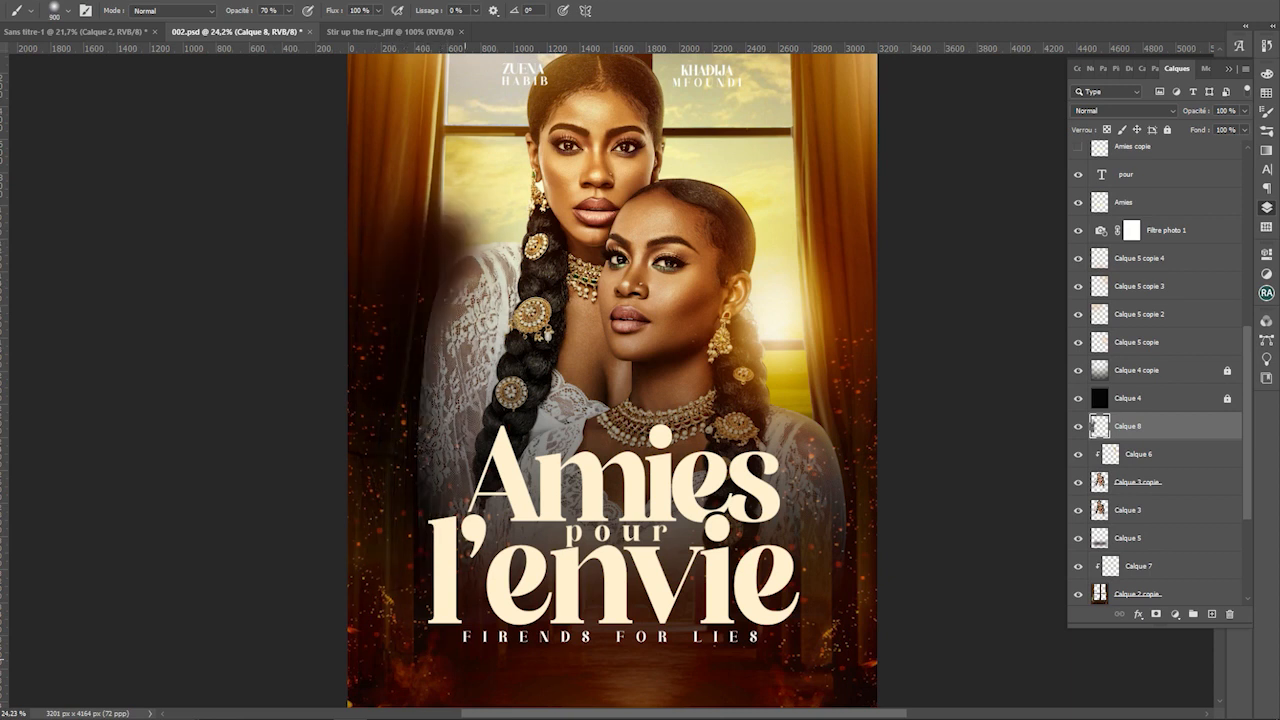
left_click_drag(872, 335, 831, 655)
Clip the shading to Calque 6 and set its blend mode to Incrustation
key("ctrl+alt+g")
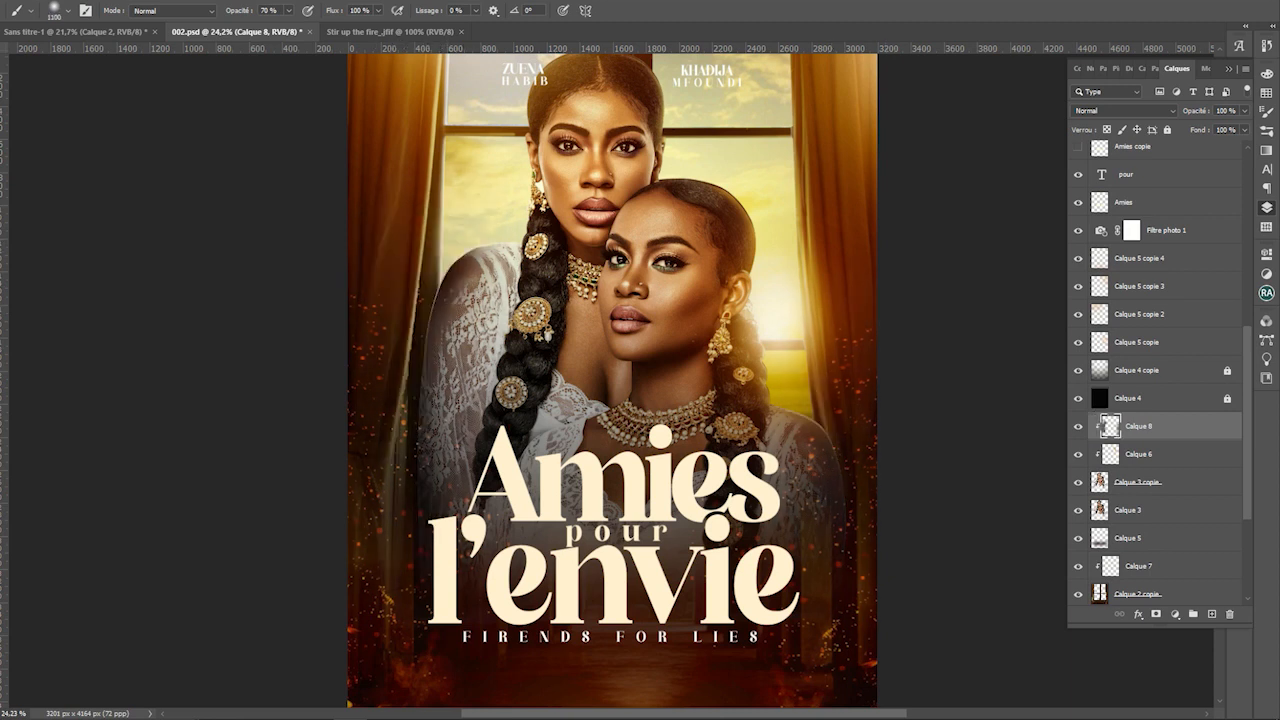
left_click(1122, 110)
scroll(1122, 110, "down", 15)
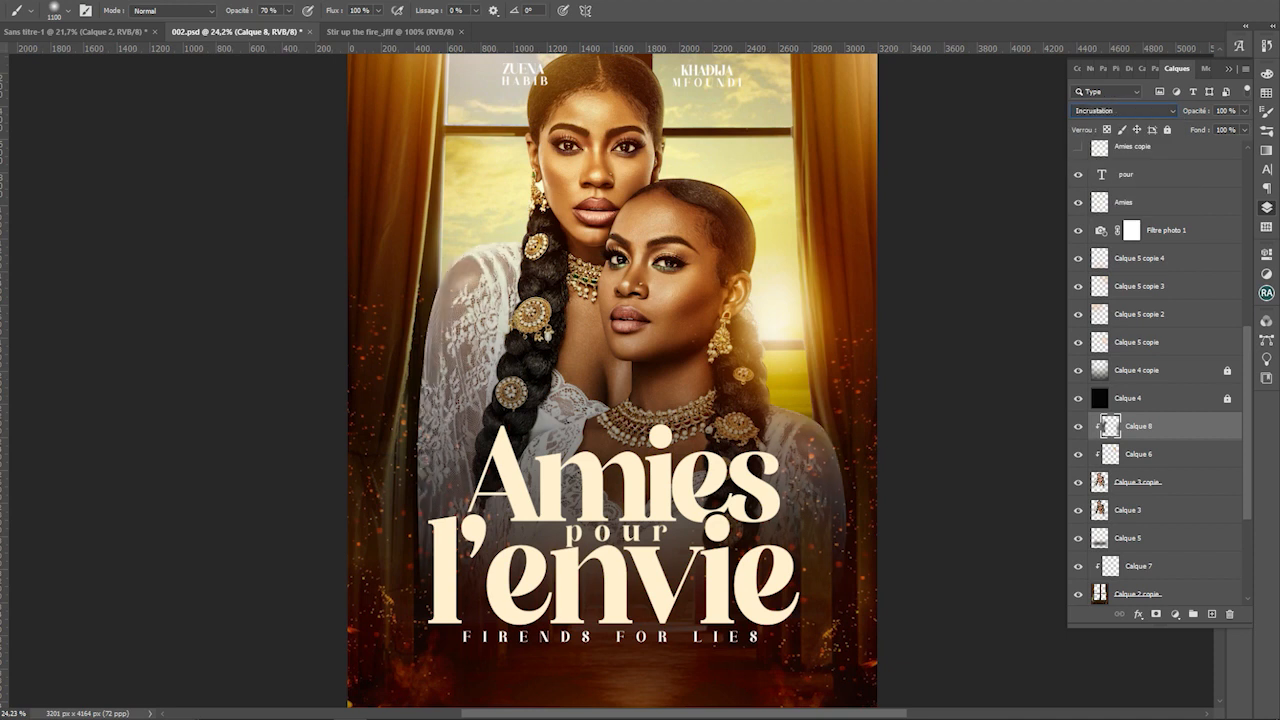
key("Down")
key("Up")
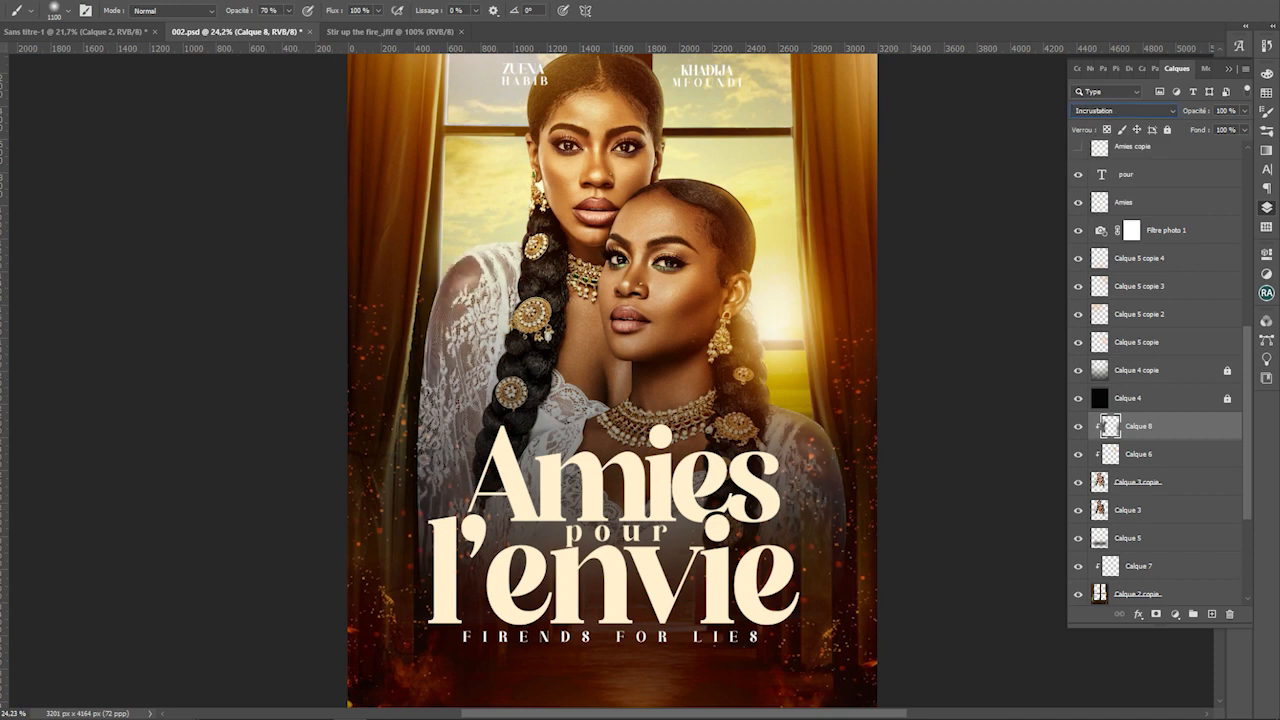
Lower Calque 8's opacity to 66% and save 002.psd
key("v")
left_click(228, 359)
scroll(501, 359, "down", 2)
left_click(1110, 426)
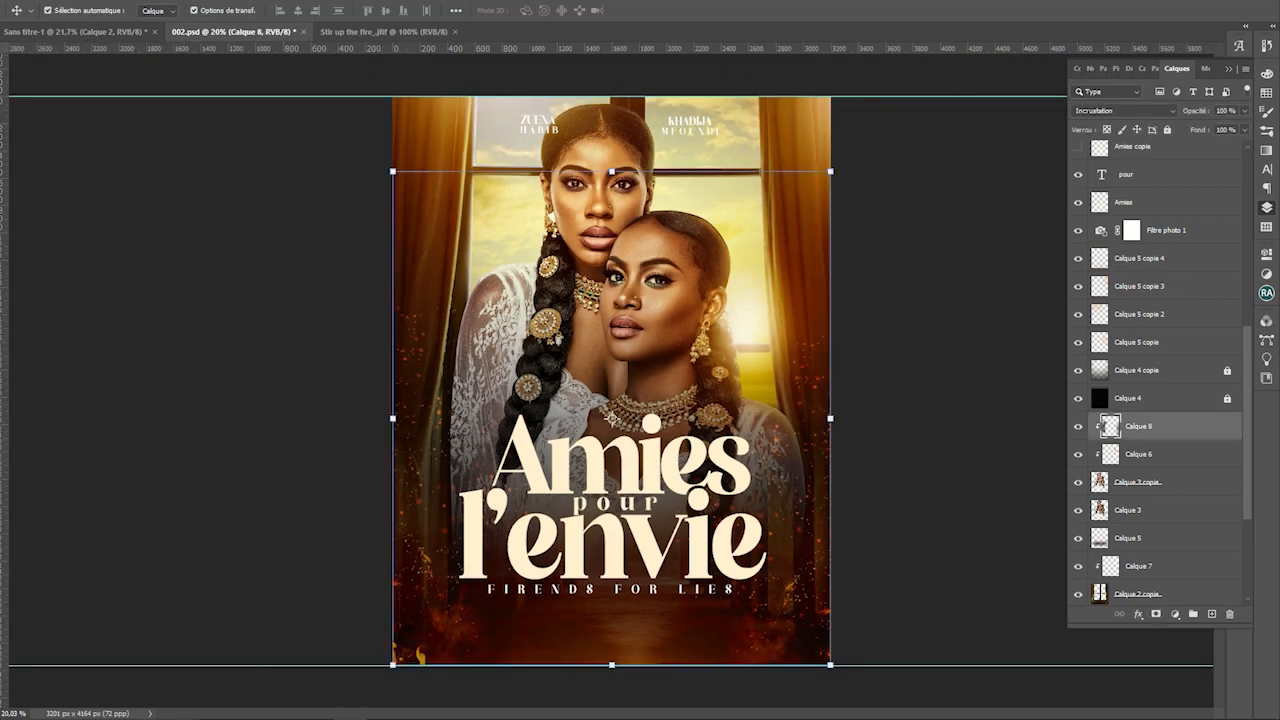
left_click(1244, 111)
left_click_drag(1244, 127, 1222, 127)
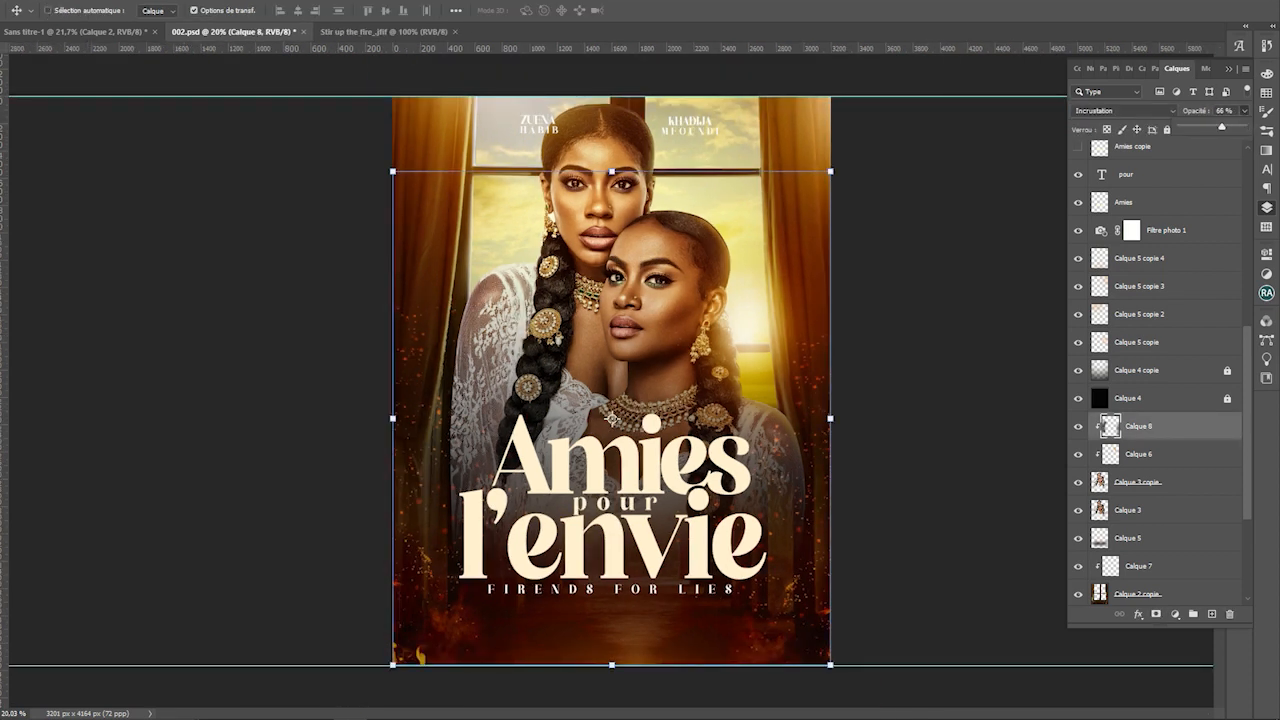
key("ctrl+s")
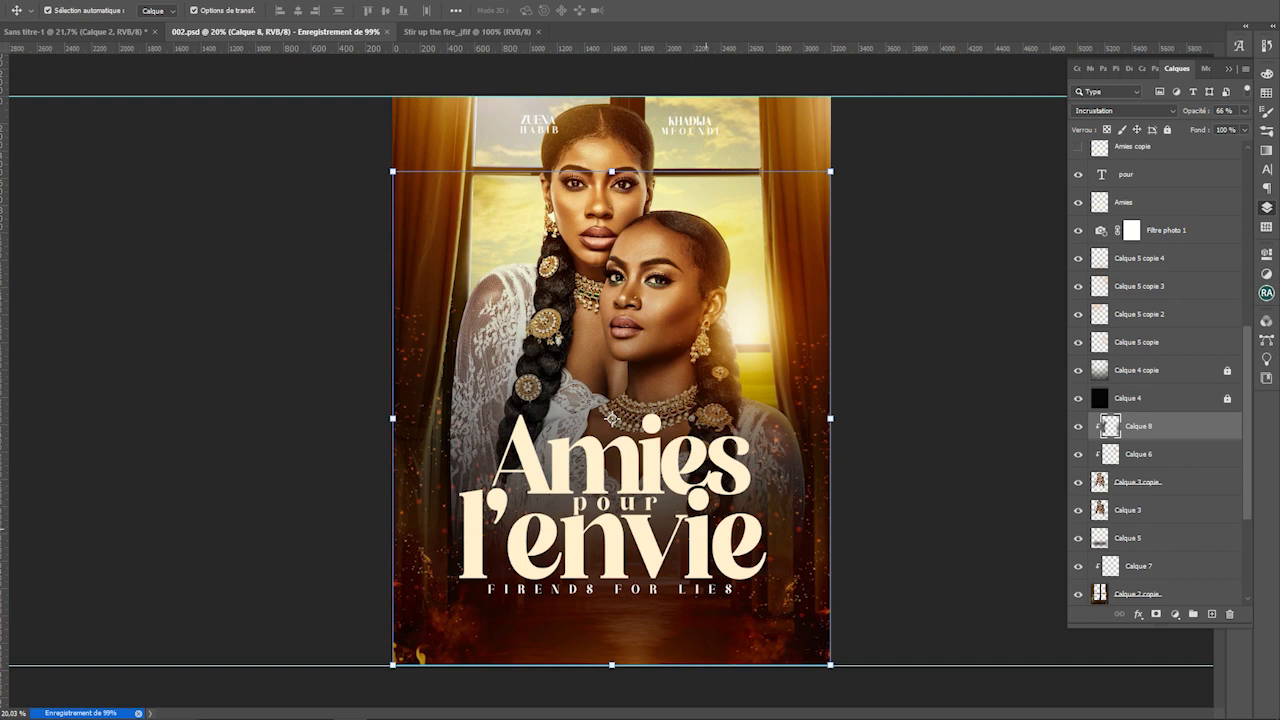
left_click(820, 517)
left_click(613, 534)
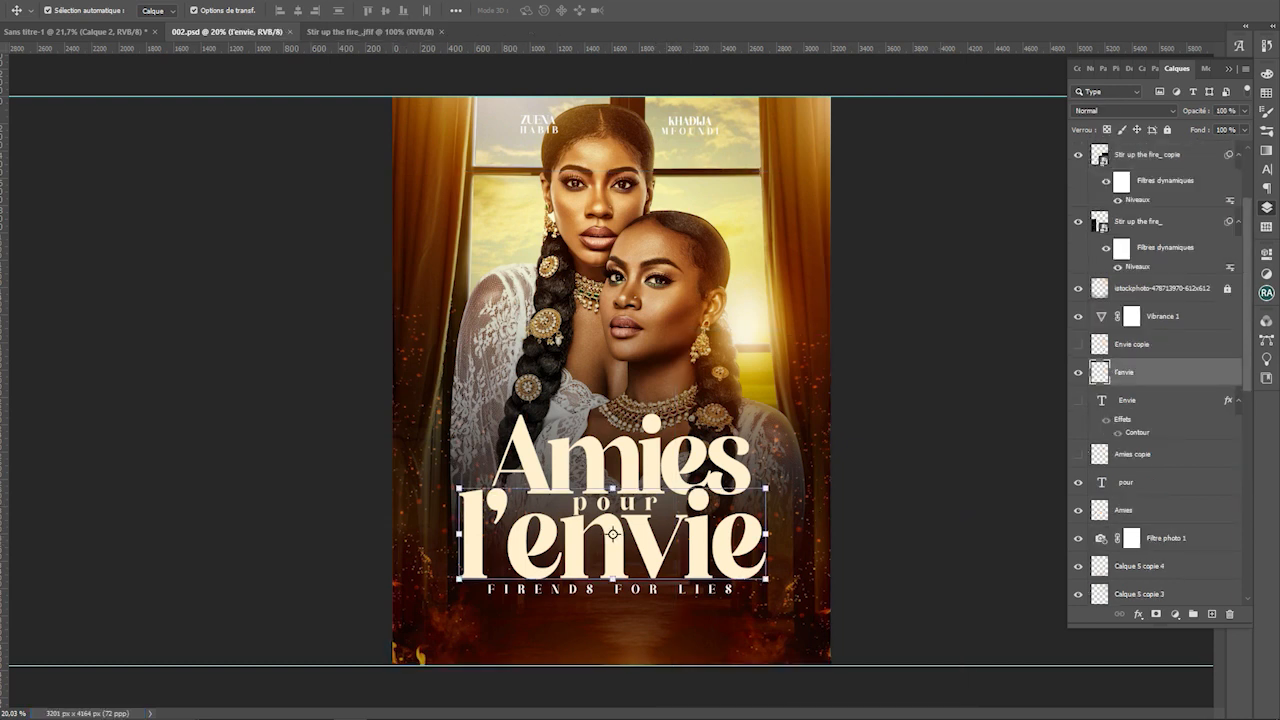
Scale the title words Amies, pour and l'envie to about 95%, shift them slightly right, and save
left_click(613, 502, "shift")
left_click(612, 470, "shift")
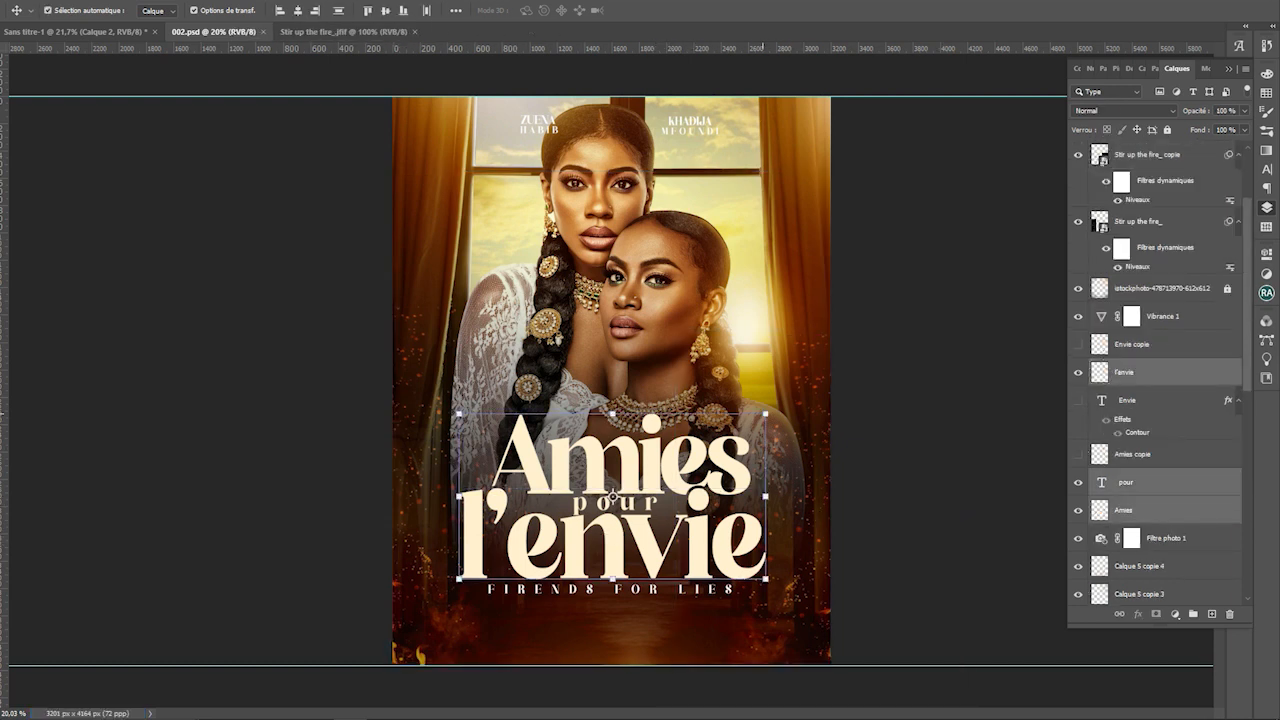
key("ctrl+t")
left_click_drag(766, 413, 751, 421)
left_click_drag(604, 497, 618, 498)
key("Return")
left_click(844, 514)
key("ctrl+s")
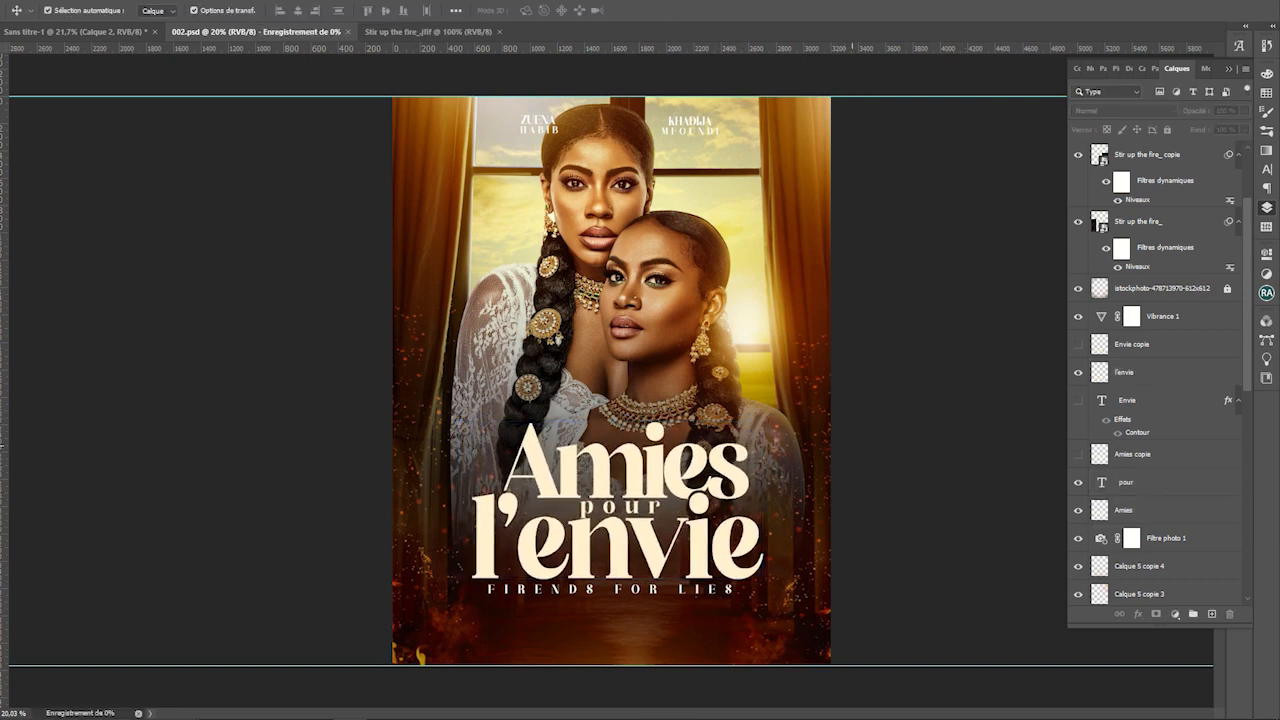
Shrink the FIRENDS FOR LIES tagline to about 92% and nudge it up and right
scroll(388, 322, "down", 1)
left_click(618, 570)
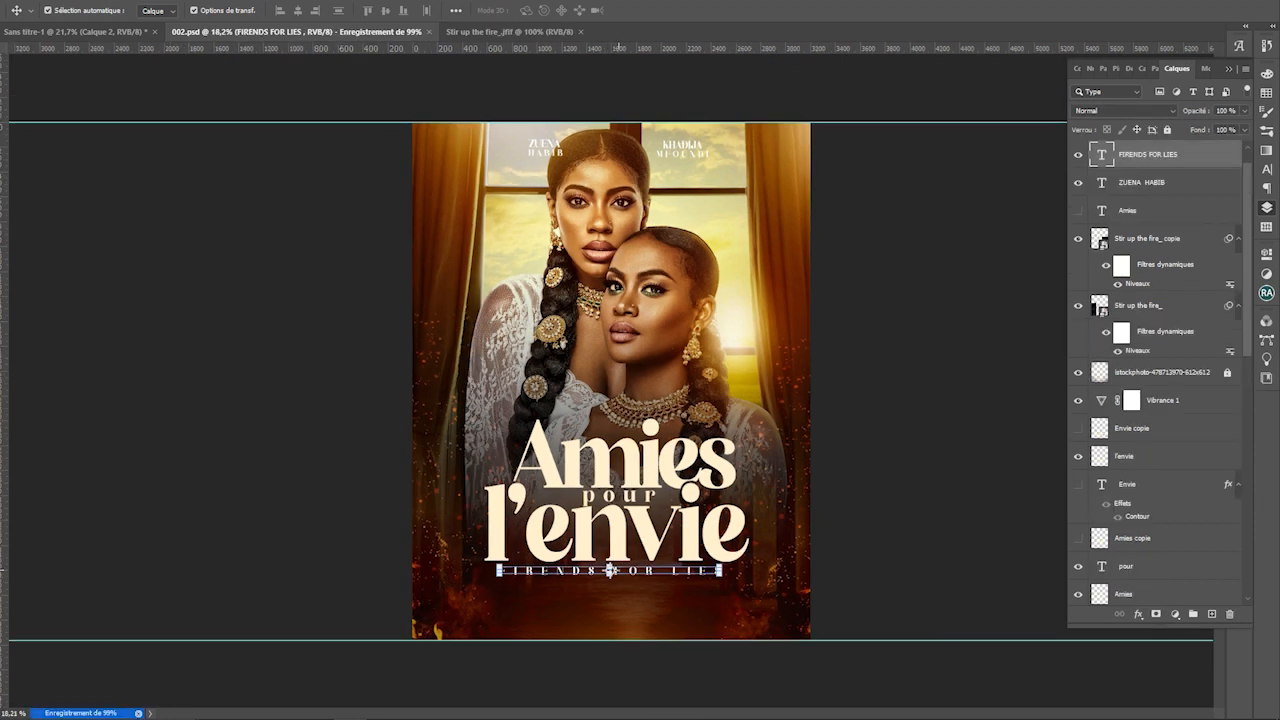
key("ctrl+t")
left_click_drag(729, 565, 711, 566)
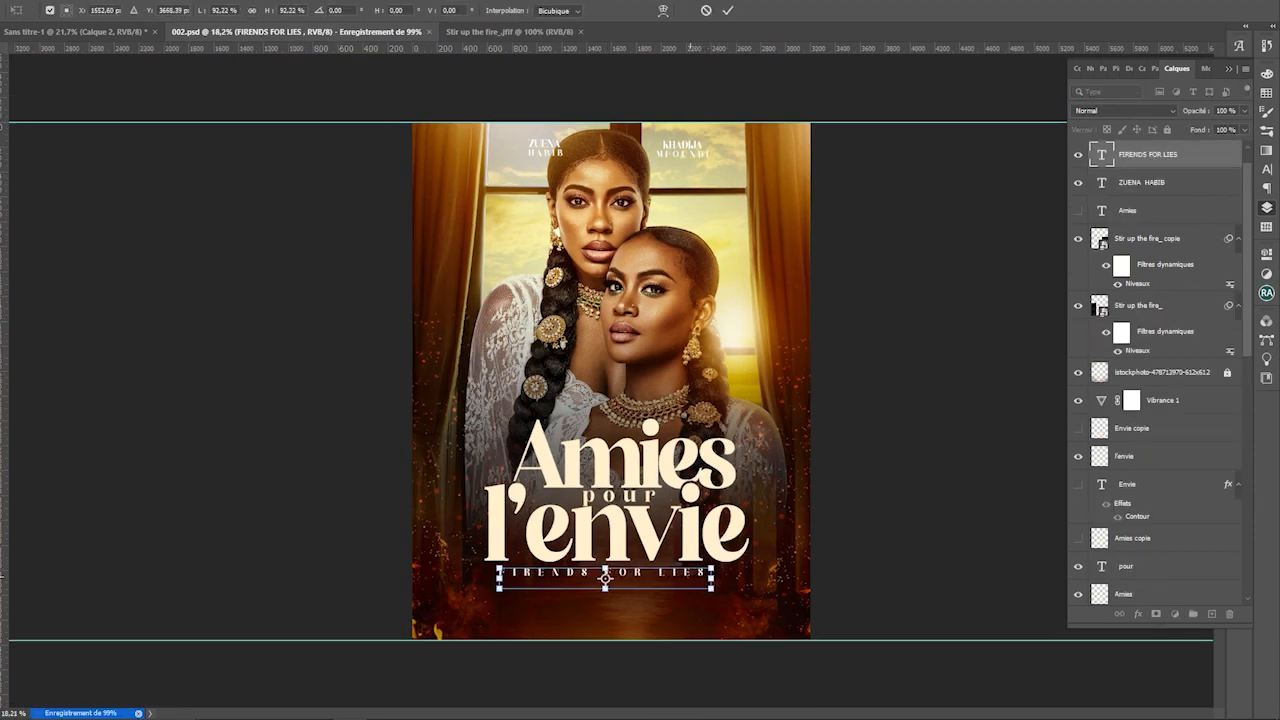
key("Right")
key("Right")
key("Right")
key("Right")
key("Right")
key("Right")
key("Up")
key("Up")
key("Up")
key("Return")
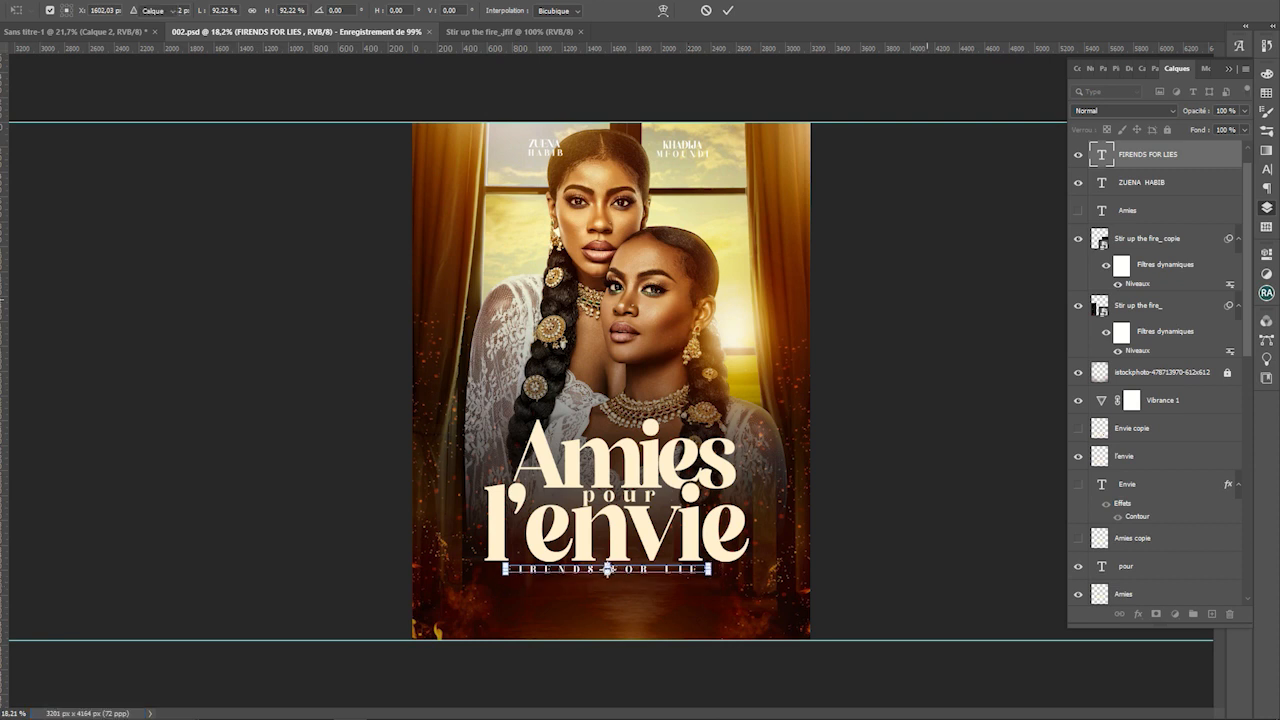
left_click(675, 155)
Move the two actress credits out to the top-right and top-left corners, then save
left_click_drag(675, 155, 766, 169)
left_click_drag(545, 150, 462, 160)
key("ctrl+s")
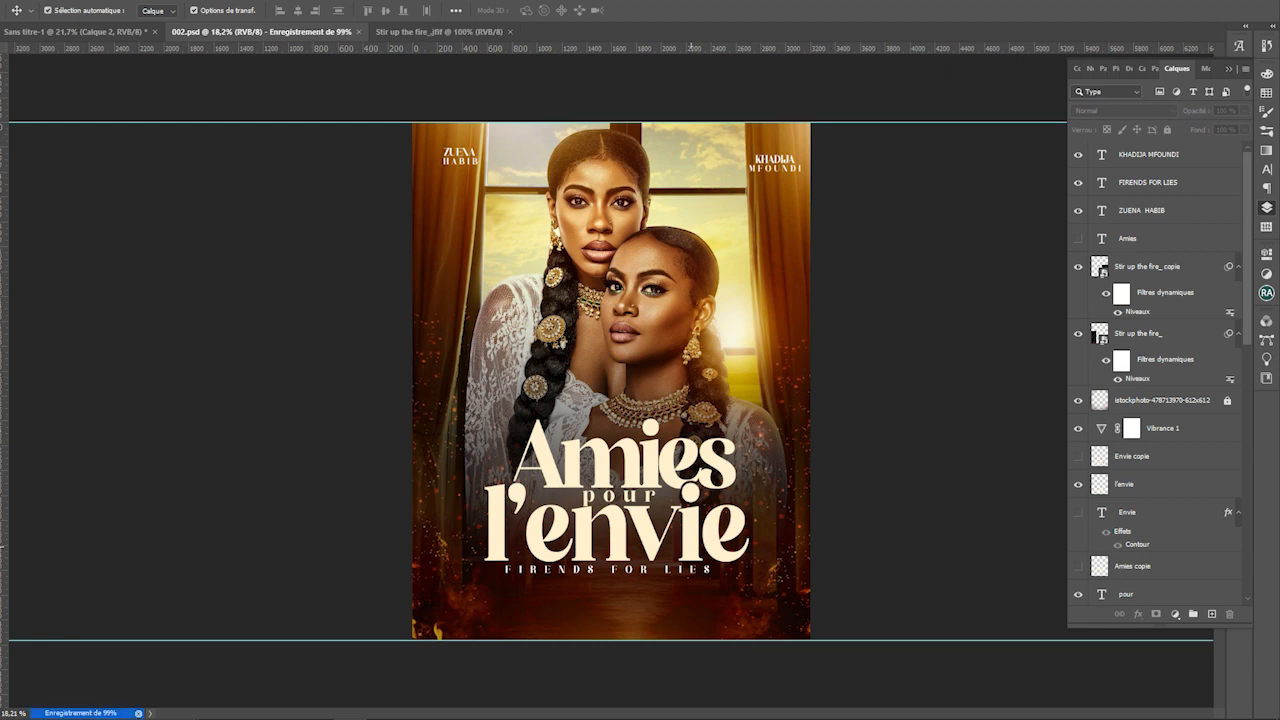
scroll(630, 608, "up", 1)
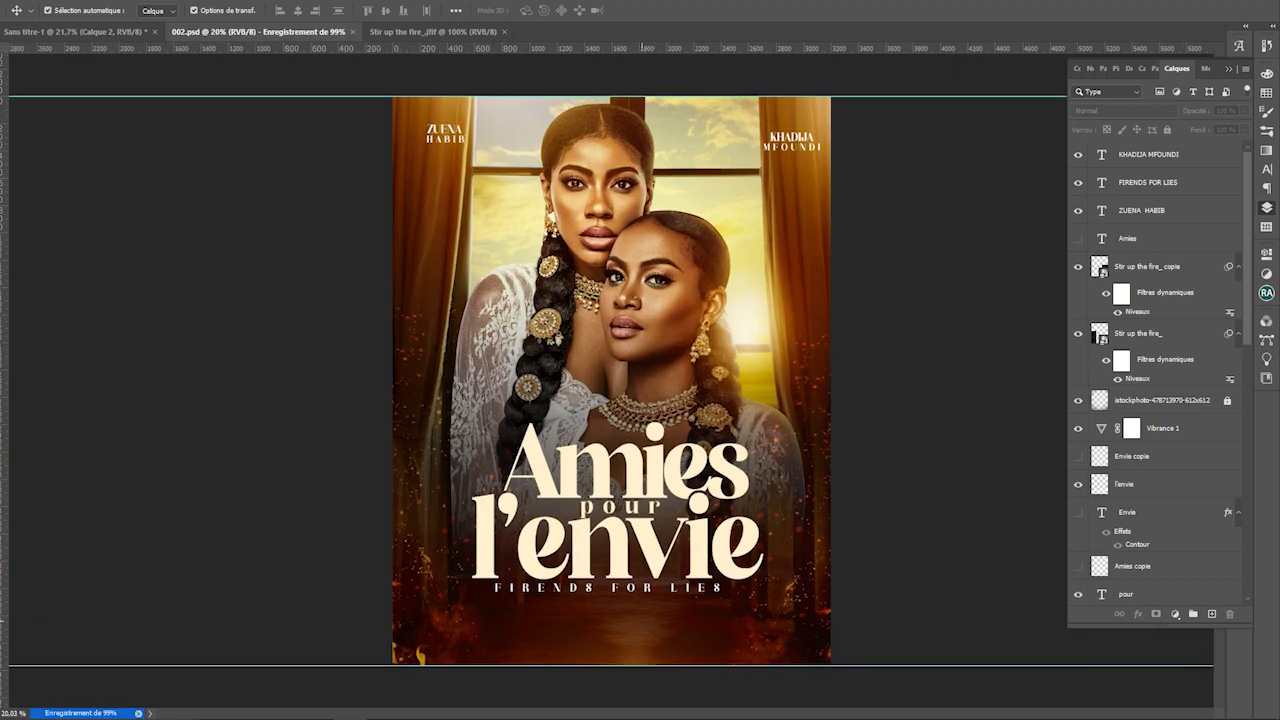